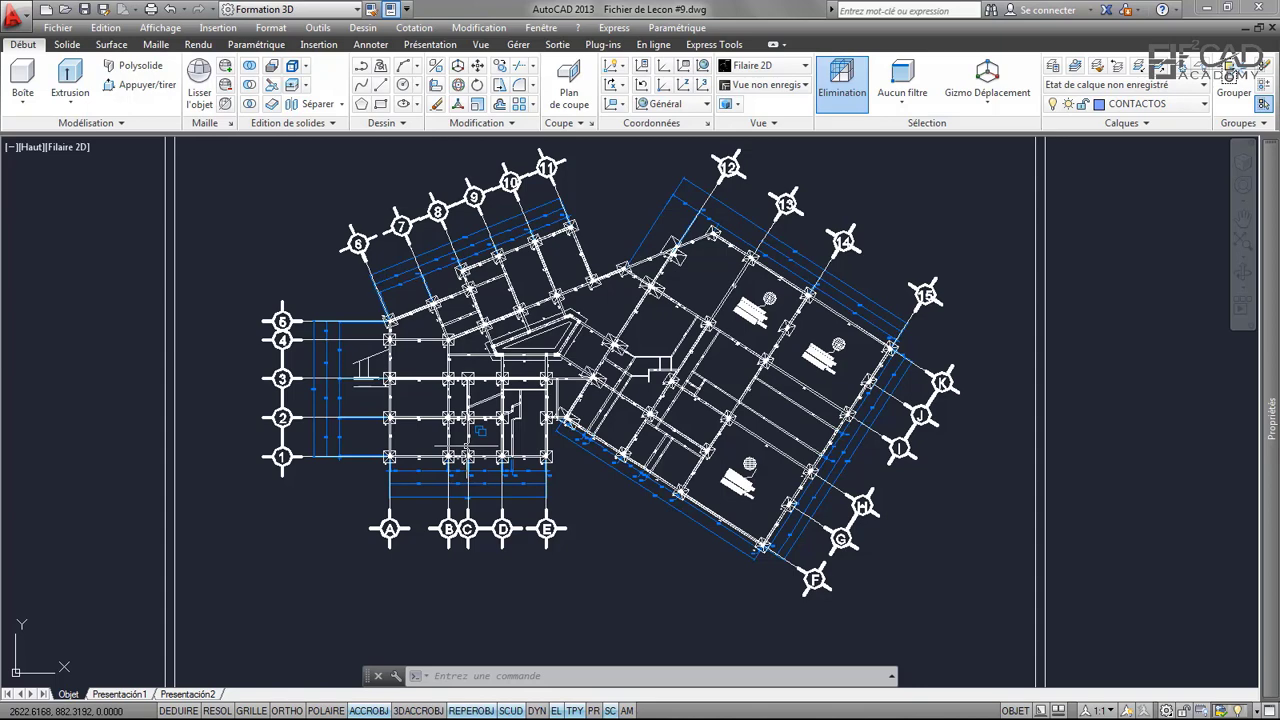
- Examine the floor plan's numbered and lettered axes and the angled wings of the structure
mouse_move(483, 423)
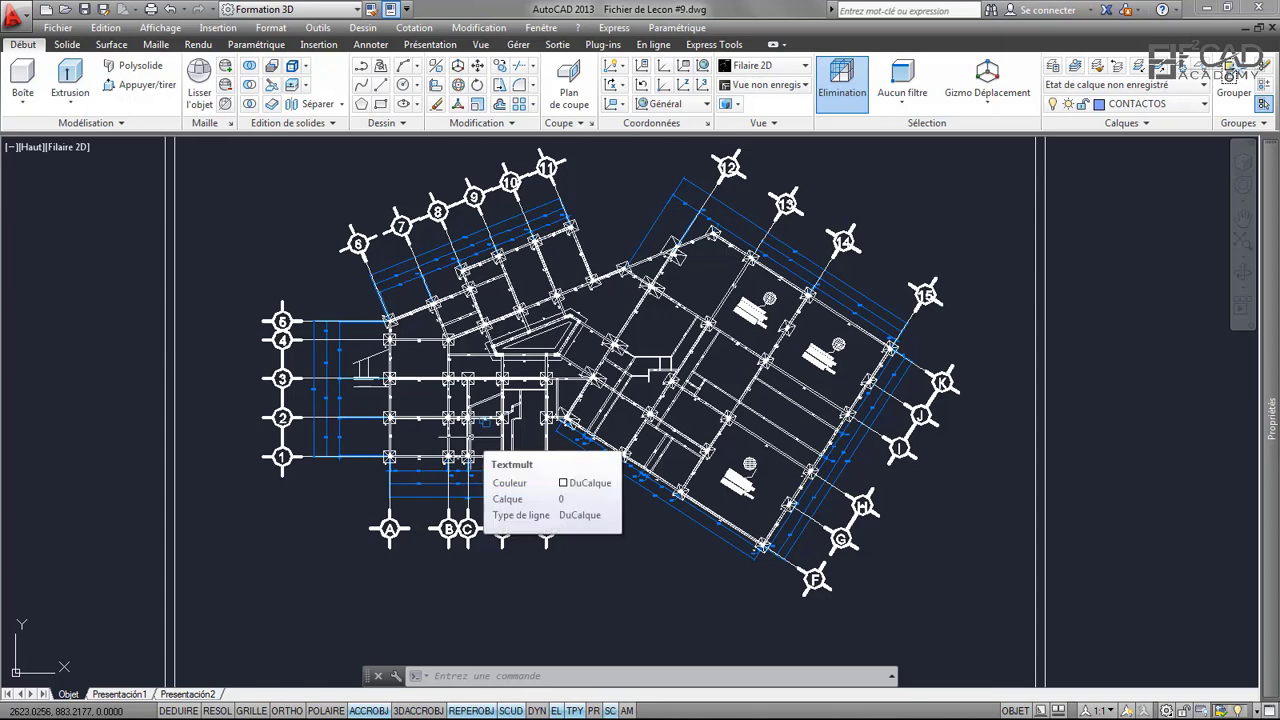
scroll(485, 422, down, 3)
scroll(474, 360, up, 4)
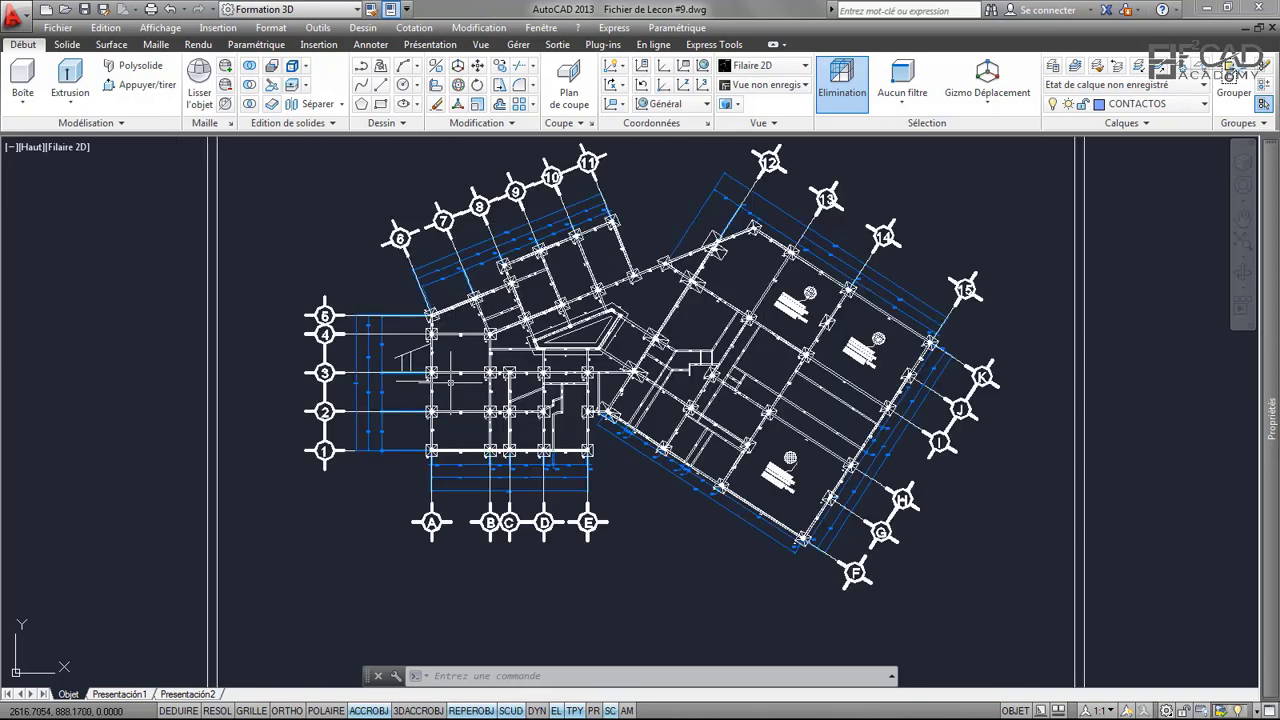
mouse_move(474, 360)
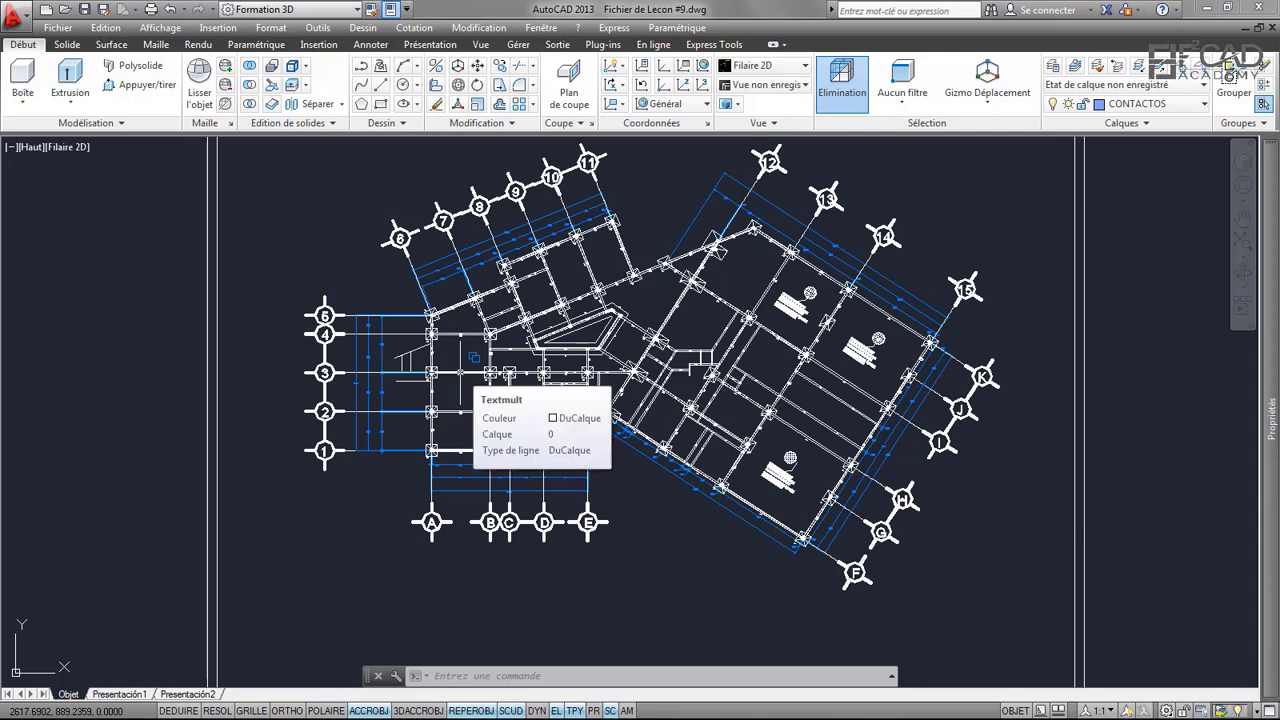
mouse_move(571, 181)
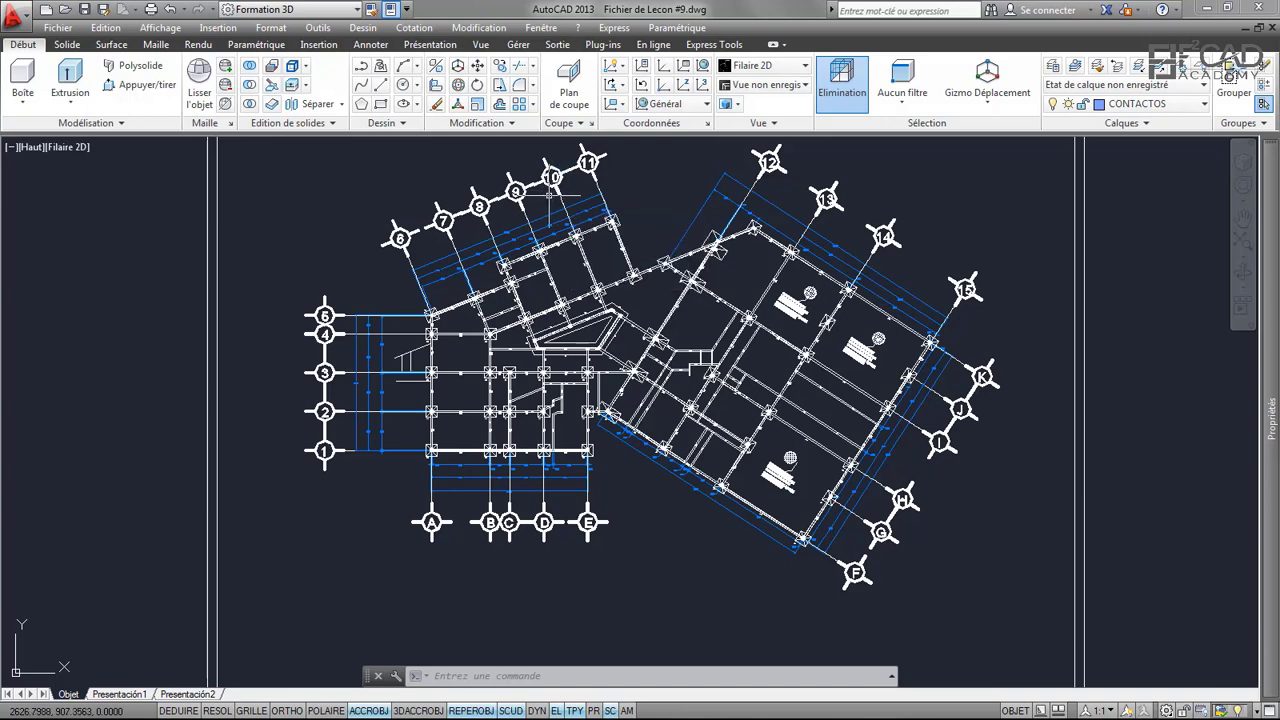
scroll(538, 172, down, 2)
scroll(521, 175, up, 2)
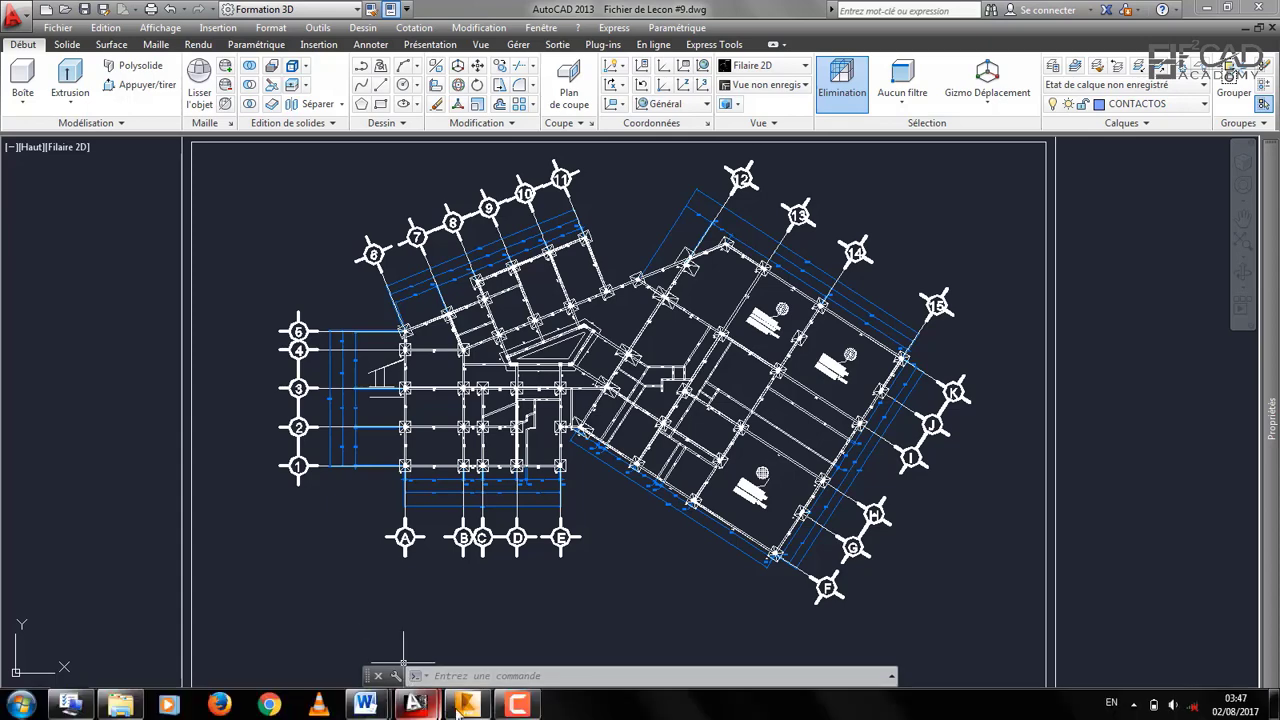
- Switch to Robot Structural Analysis, start a new shell study project (Etude d'une Coque) and dismiss the tip message
click(466, 706)
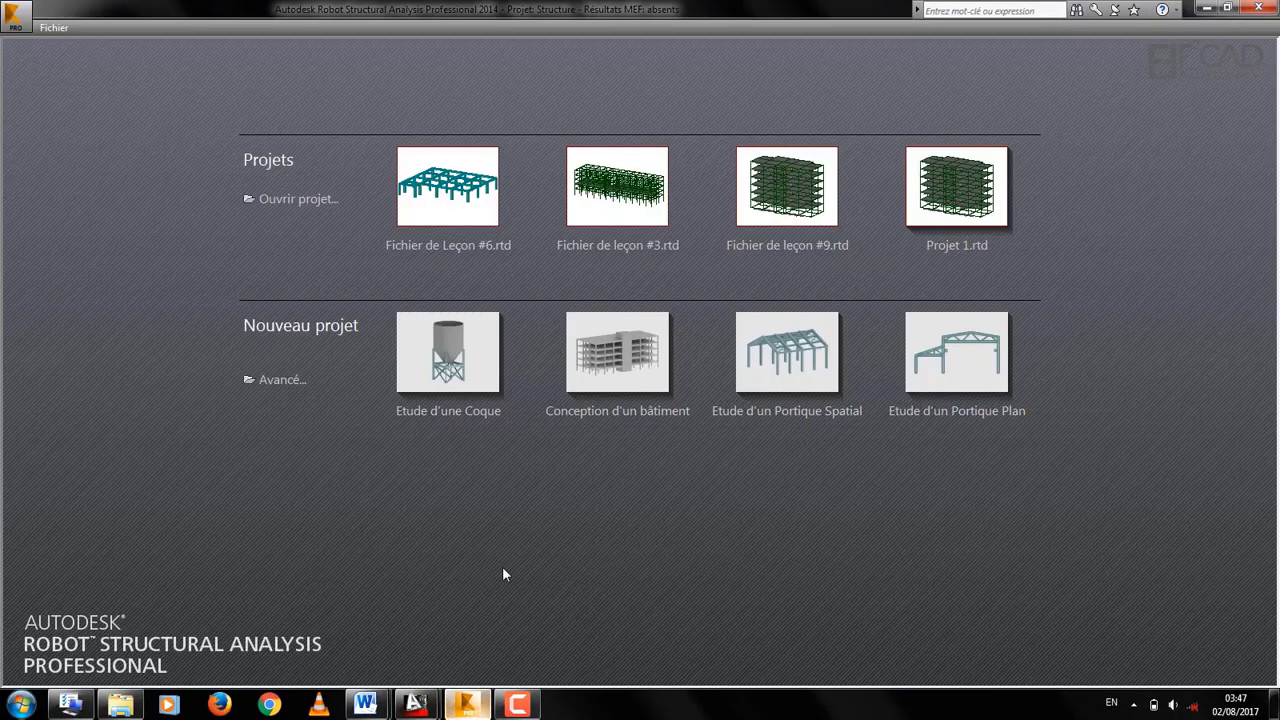
click(467, 340)
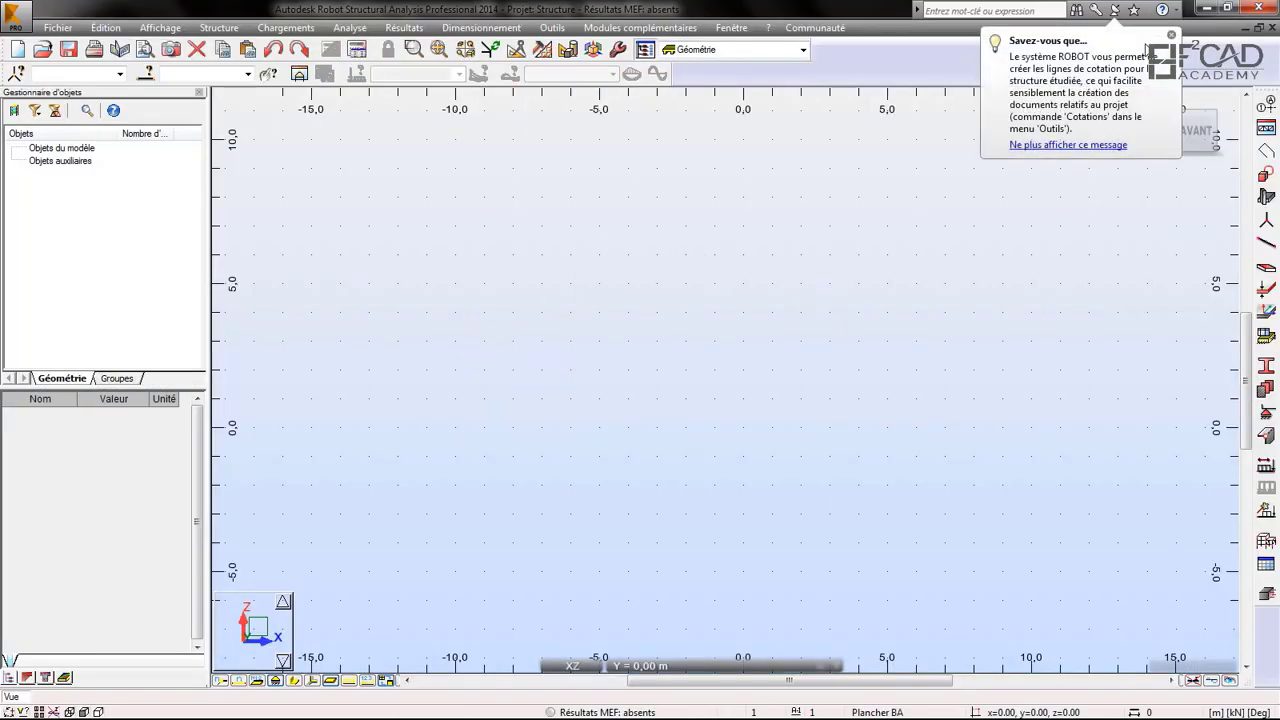
click(1172, 35)
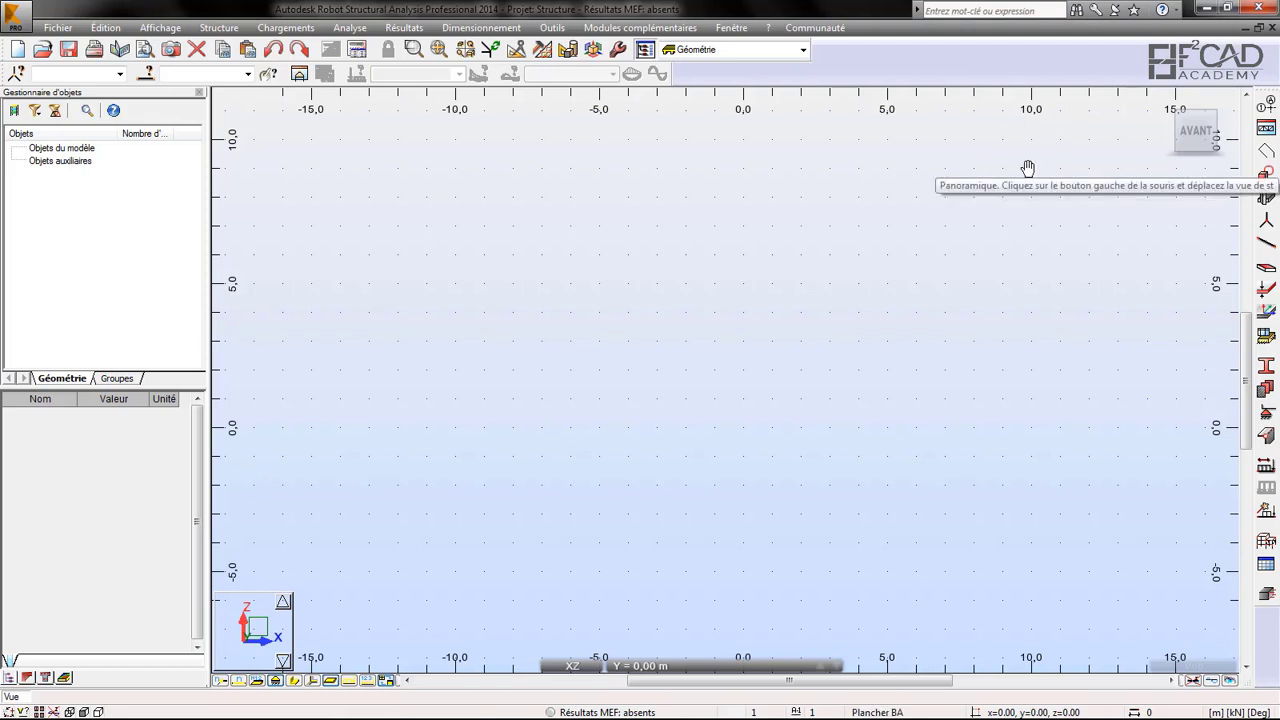
- Look at the arbitrary lines option of the construction lines settings, then close them without adding any line
click(1264, 102)
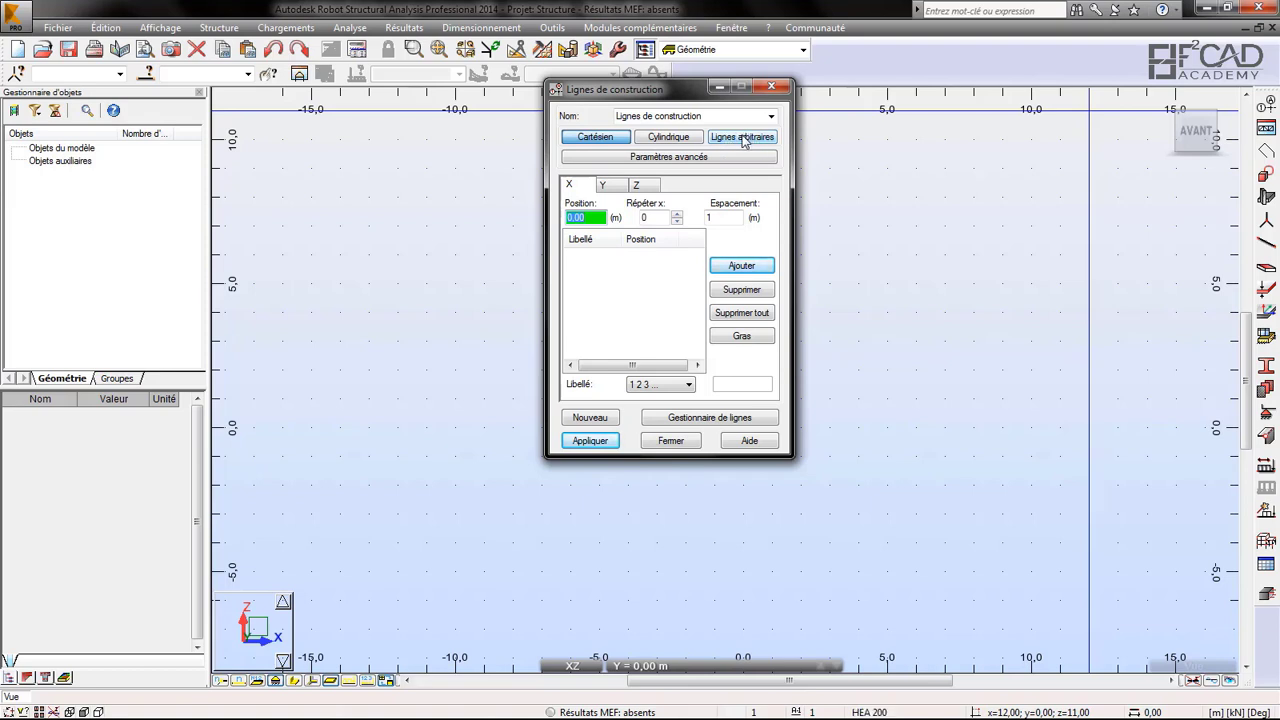
click(744, 141)
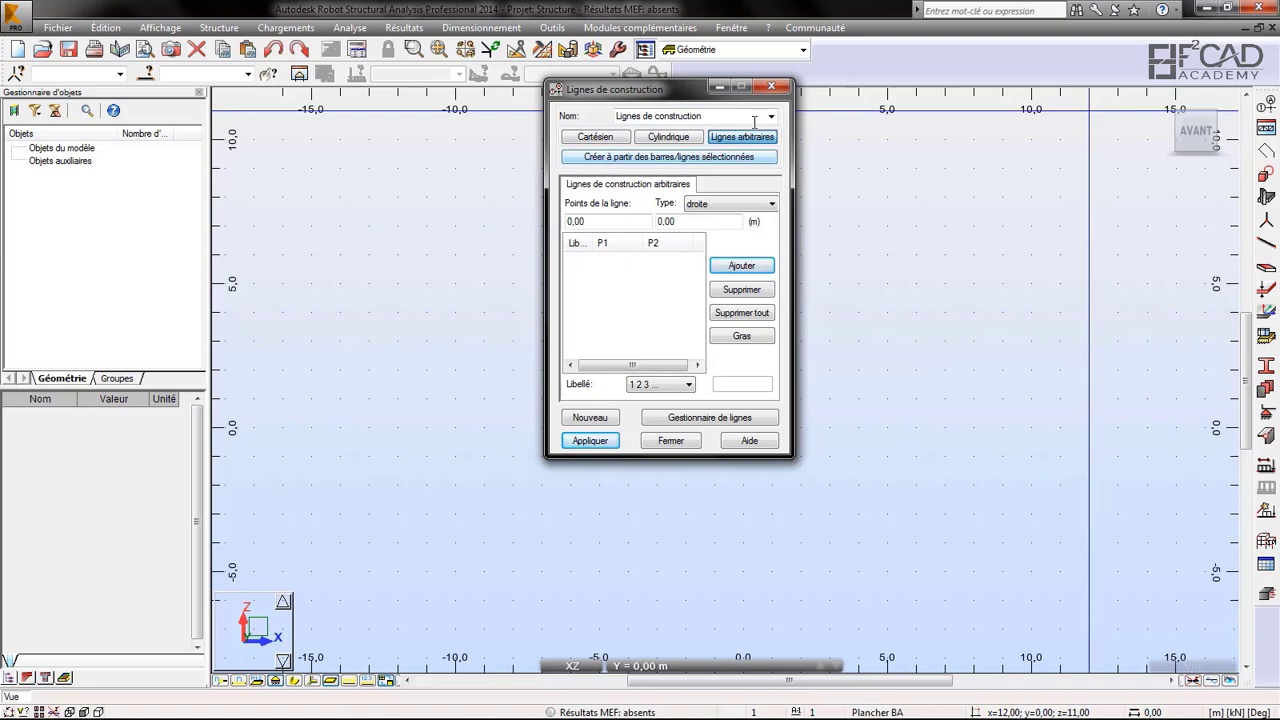
click(771, 86)
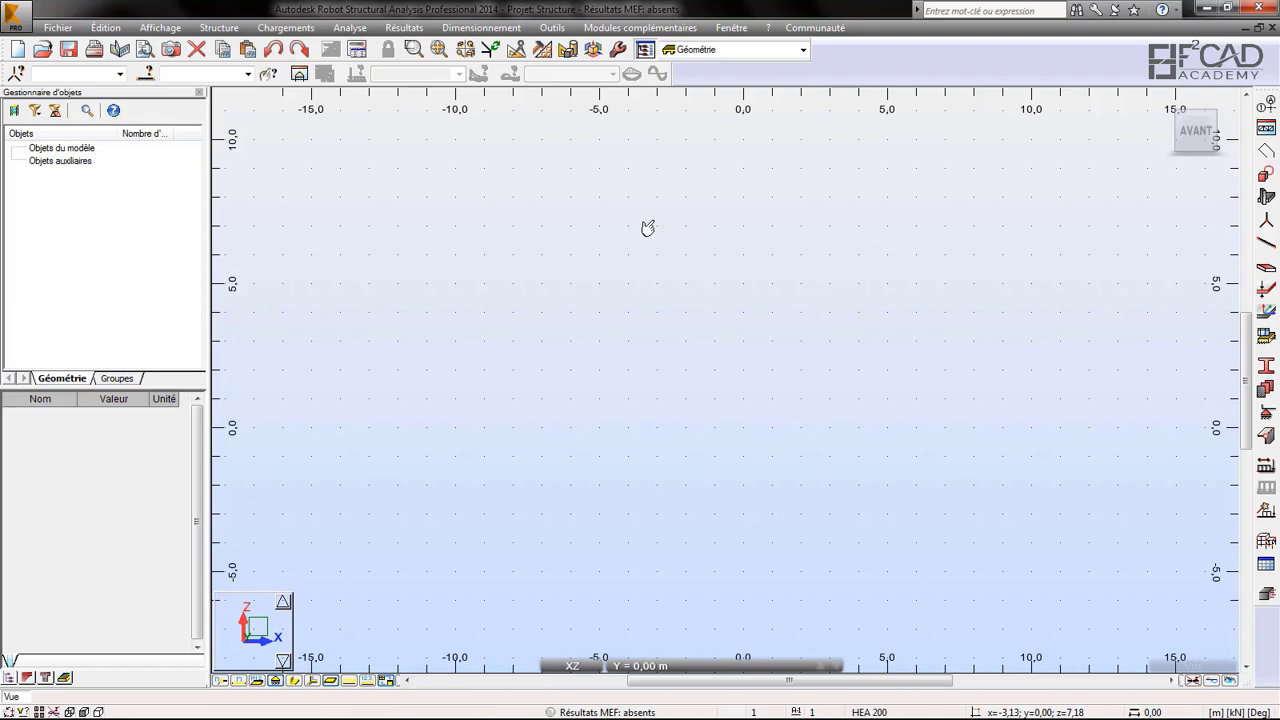
- Switch to AutoCAD and examine the orthogonal axes 1 to 5 and A to E and the inclined axes of the plan
mouse_move(418, 706)
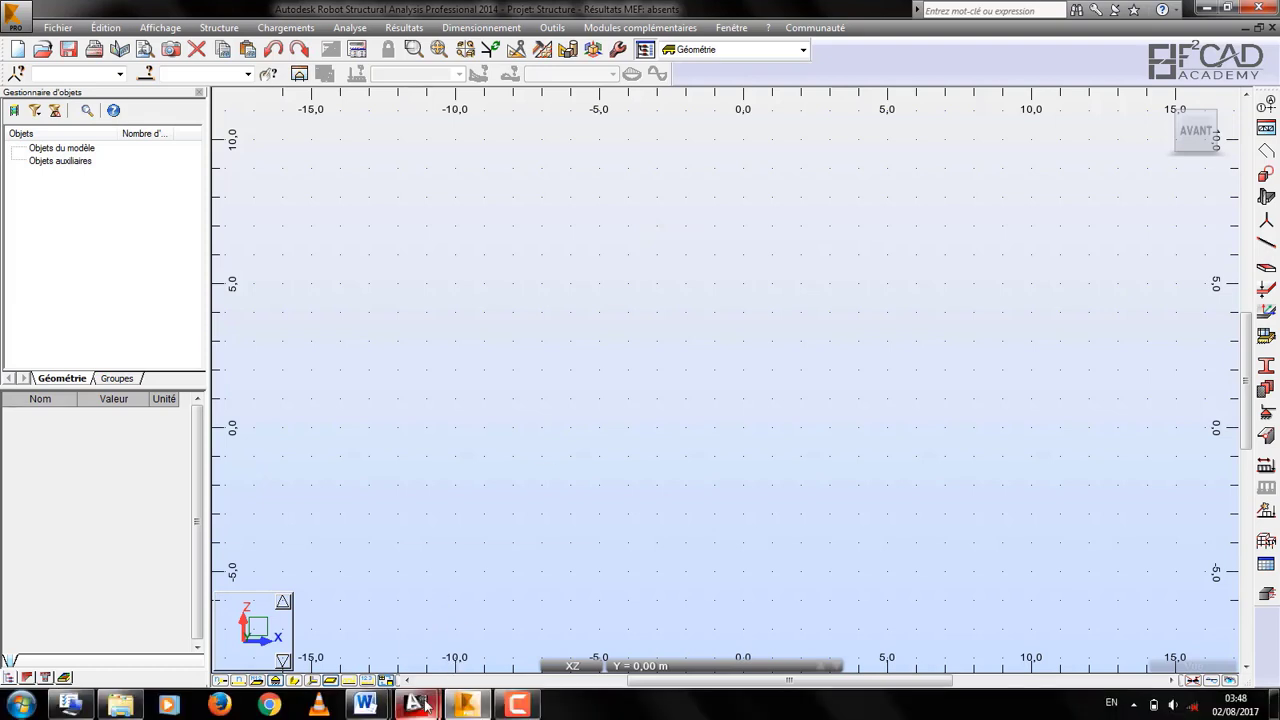
click(500, 605)
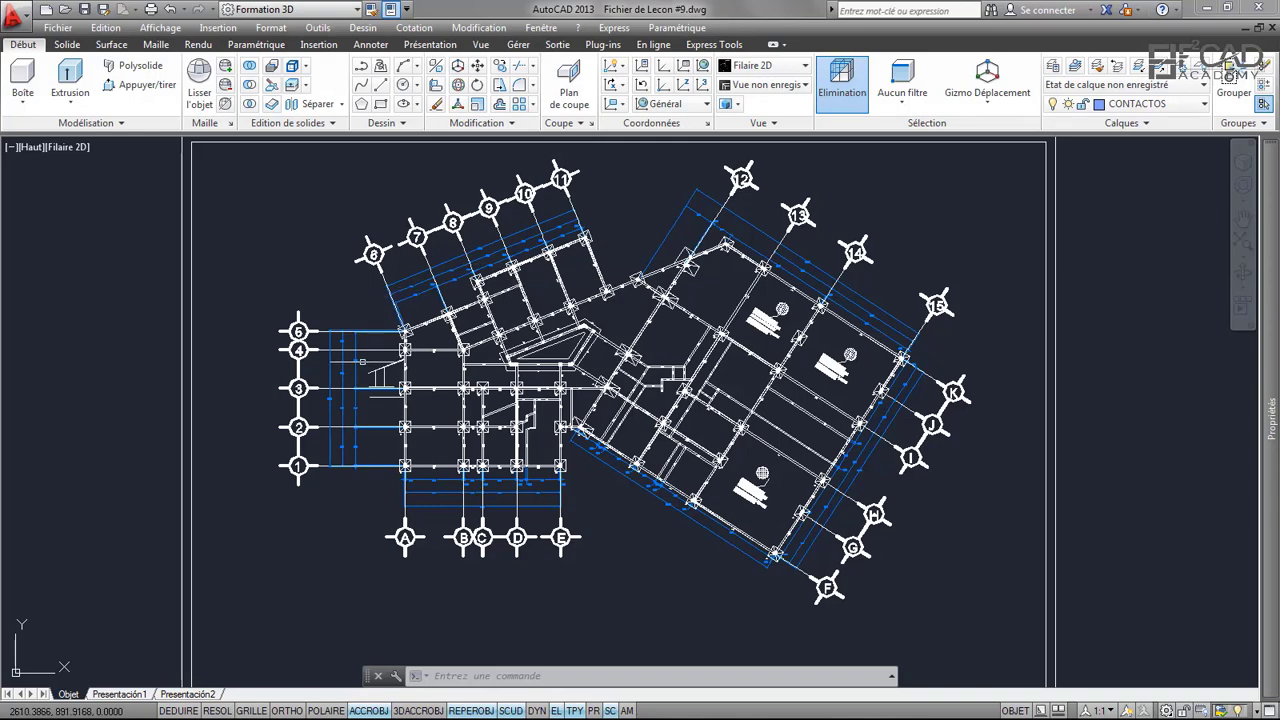
scroll(363, 364, up, 2)
scroll(292, 530, up, 6)
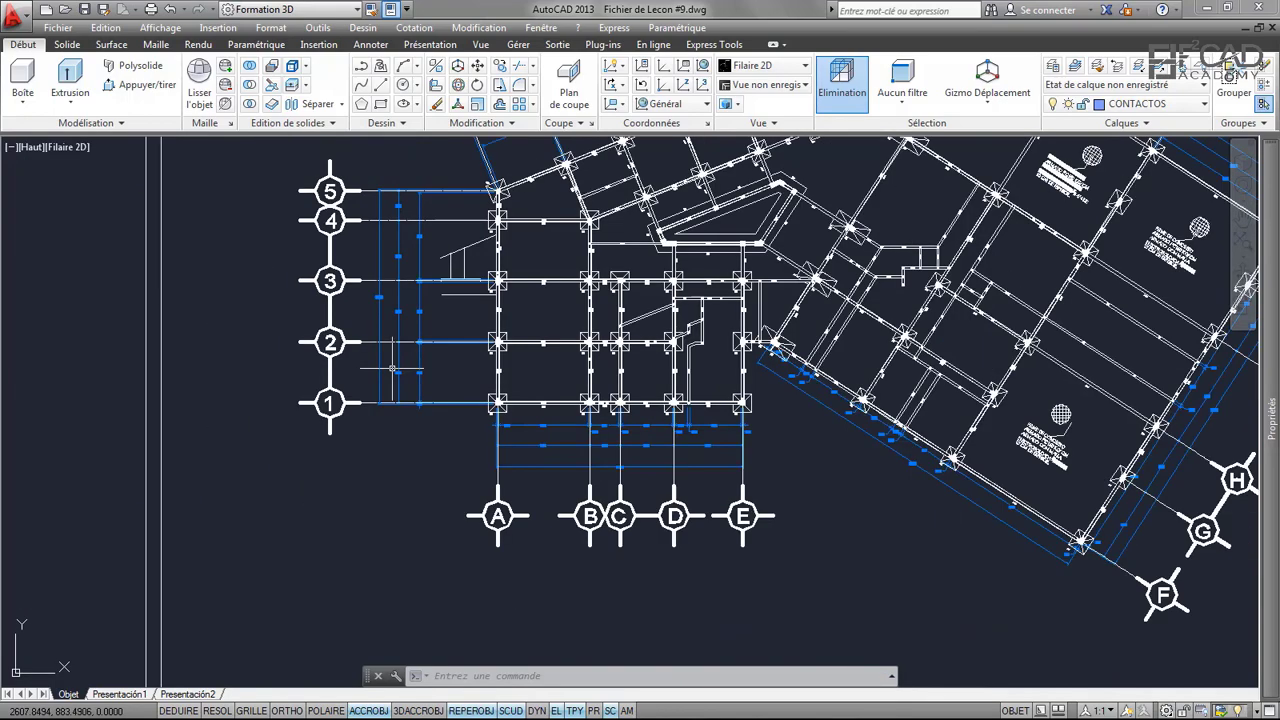
scroll(380, 370, down, 7)
scroll(420, 375, down, 2)
middle_drag(600, 310, 572, 351)
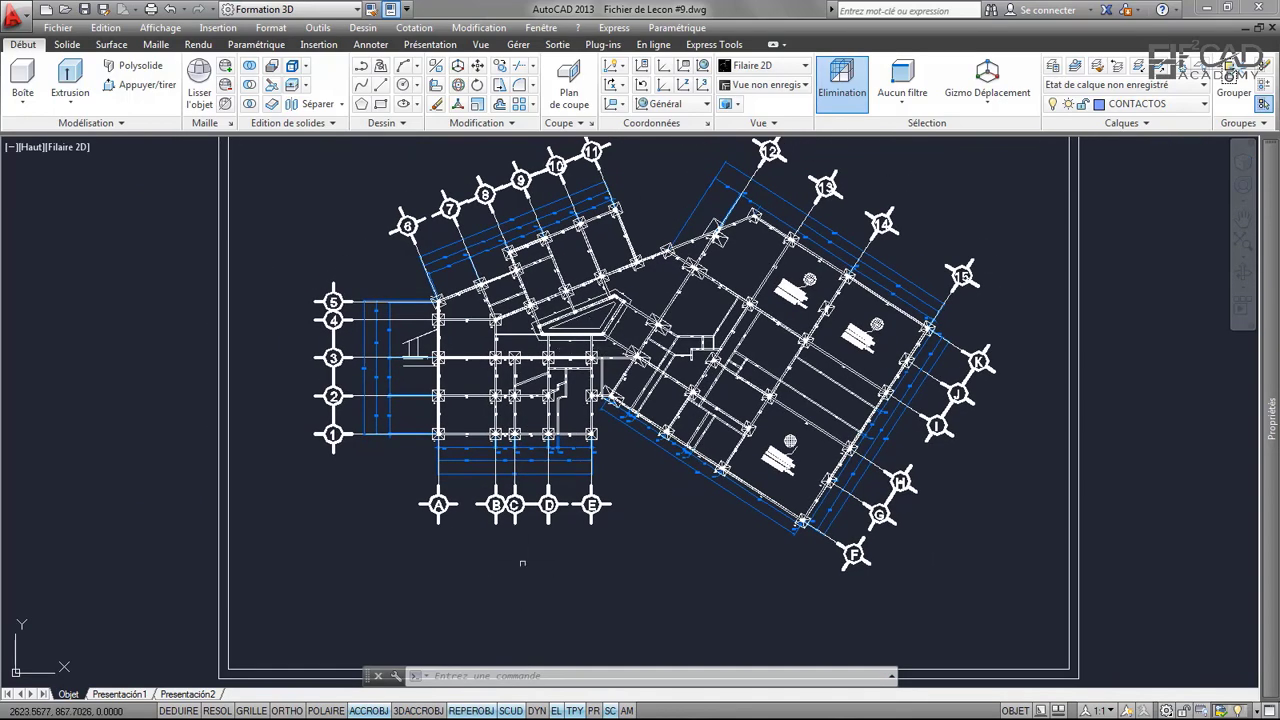
middle_drag(651, 296, 634, 334)
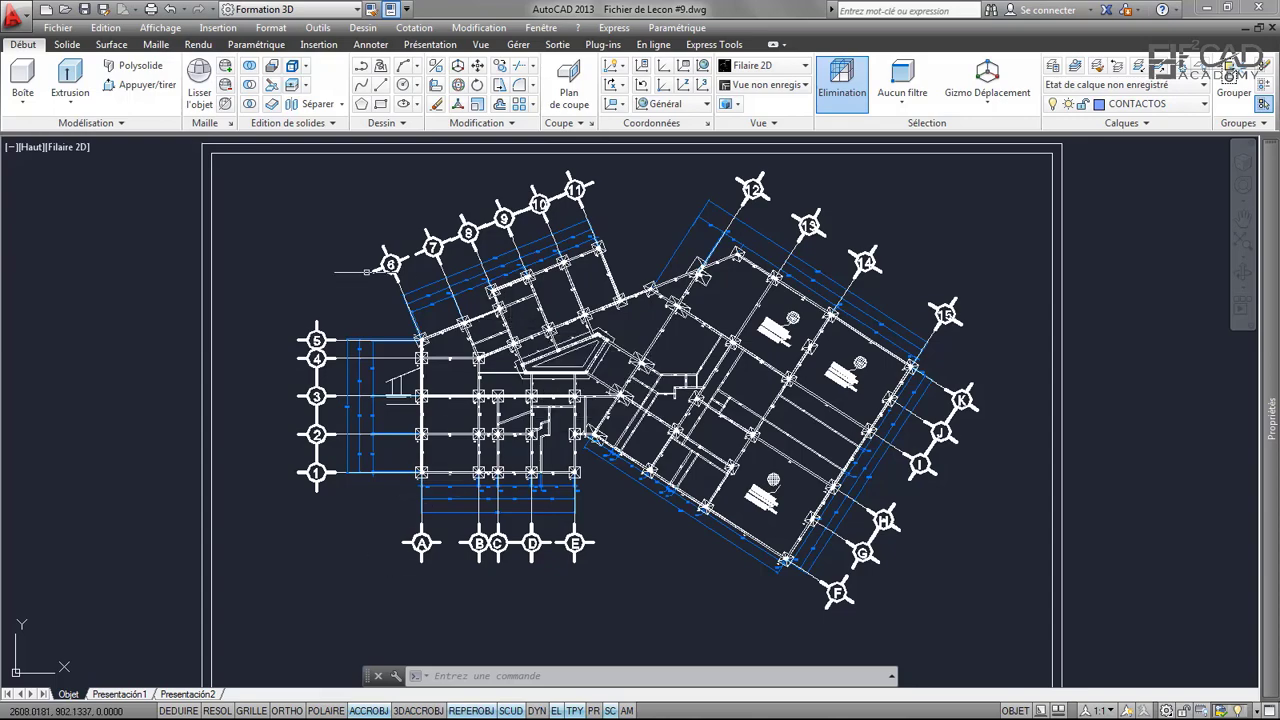
scroll(393, 276, up, 5)
scroll(564, 329, down, 8)
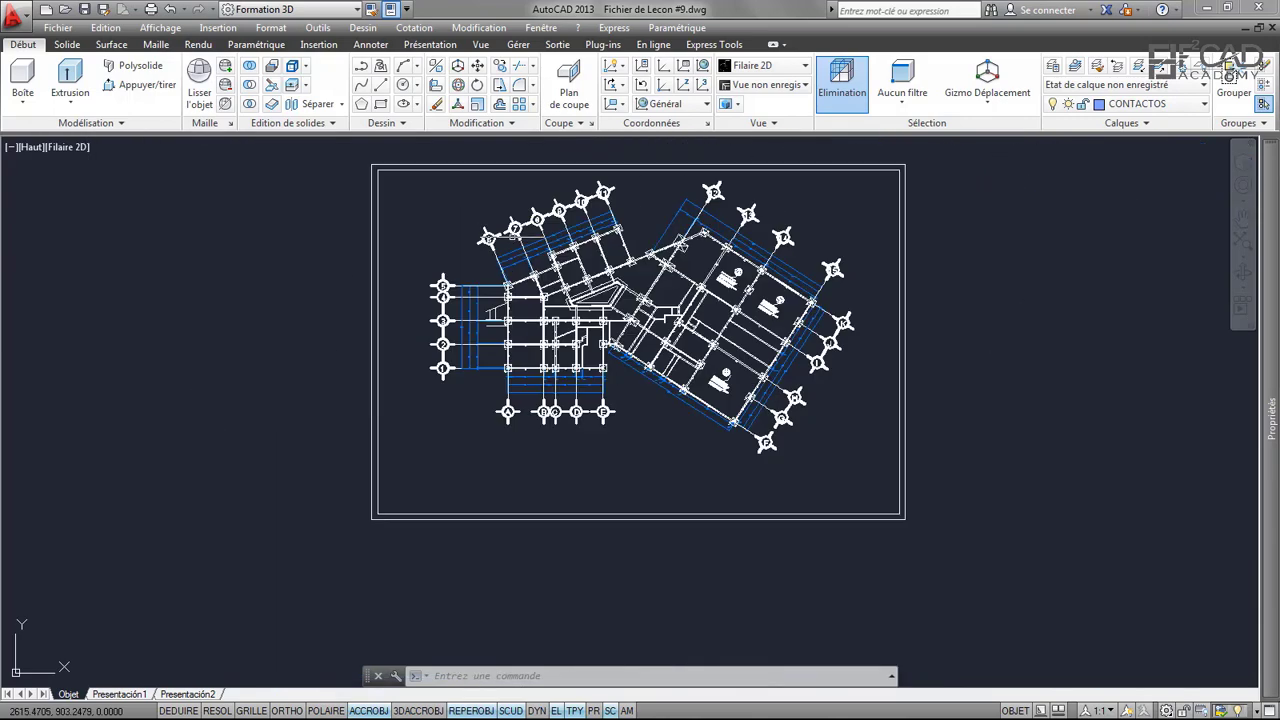
scroll(540, 260, up, 5)
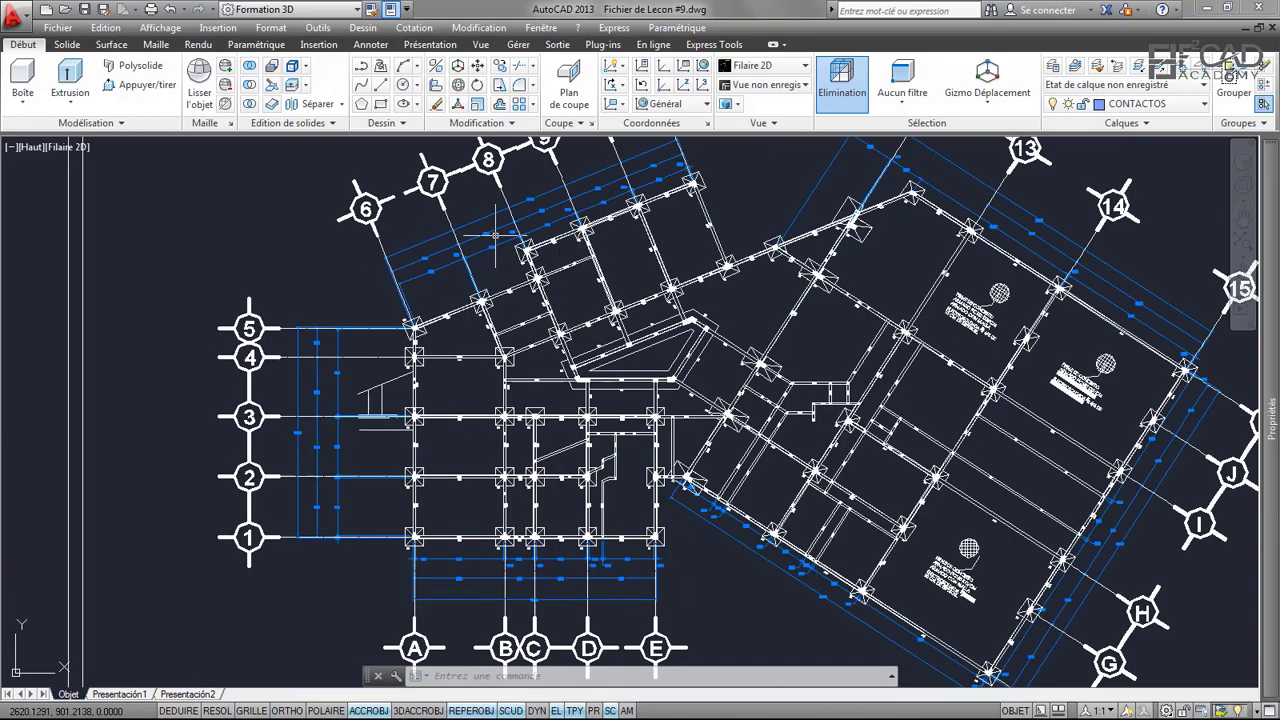
scroll(465, 249, down, 2)
scroll(486, 348, down, 2)
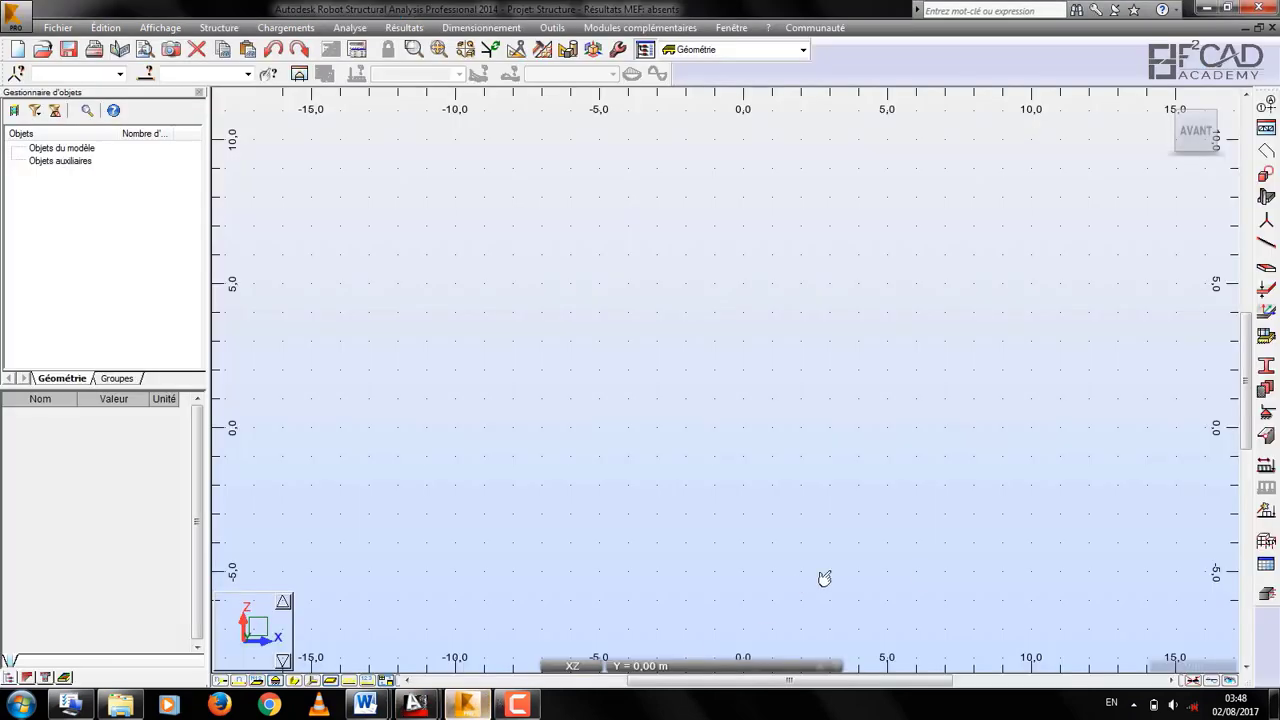
click(466, 705)
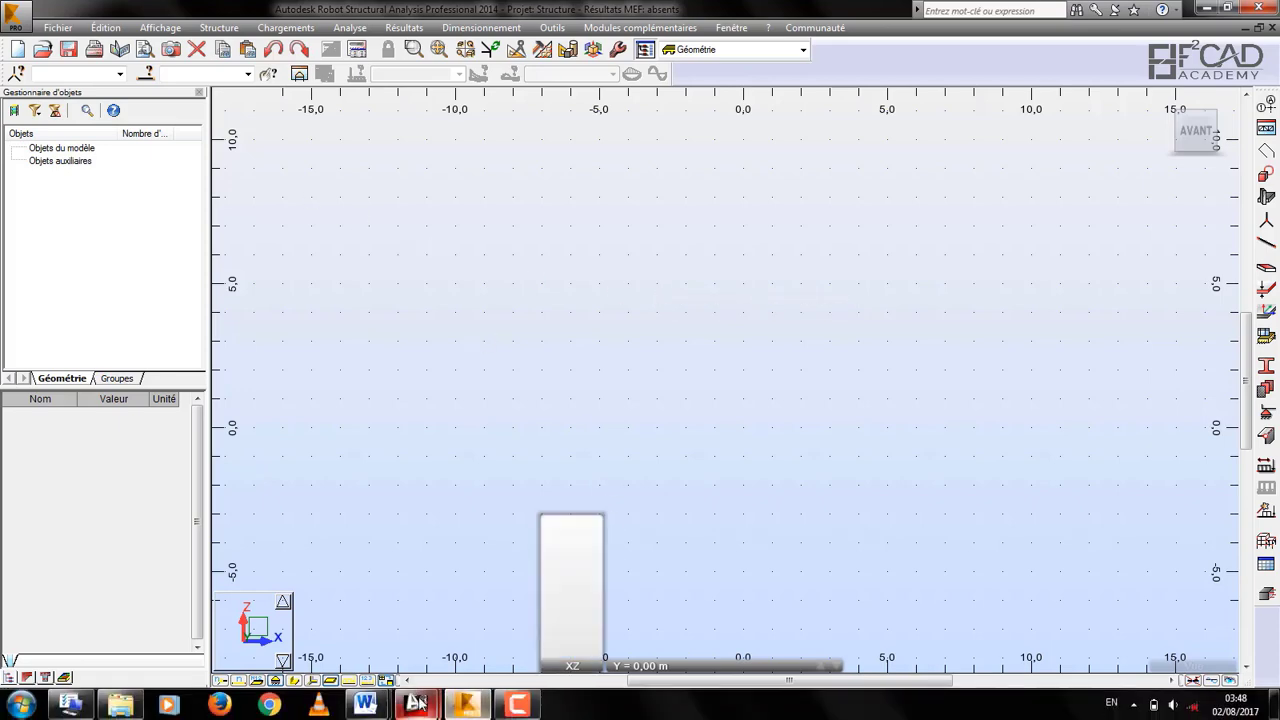
mouse_move(415, 706)
click(505, 615)
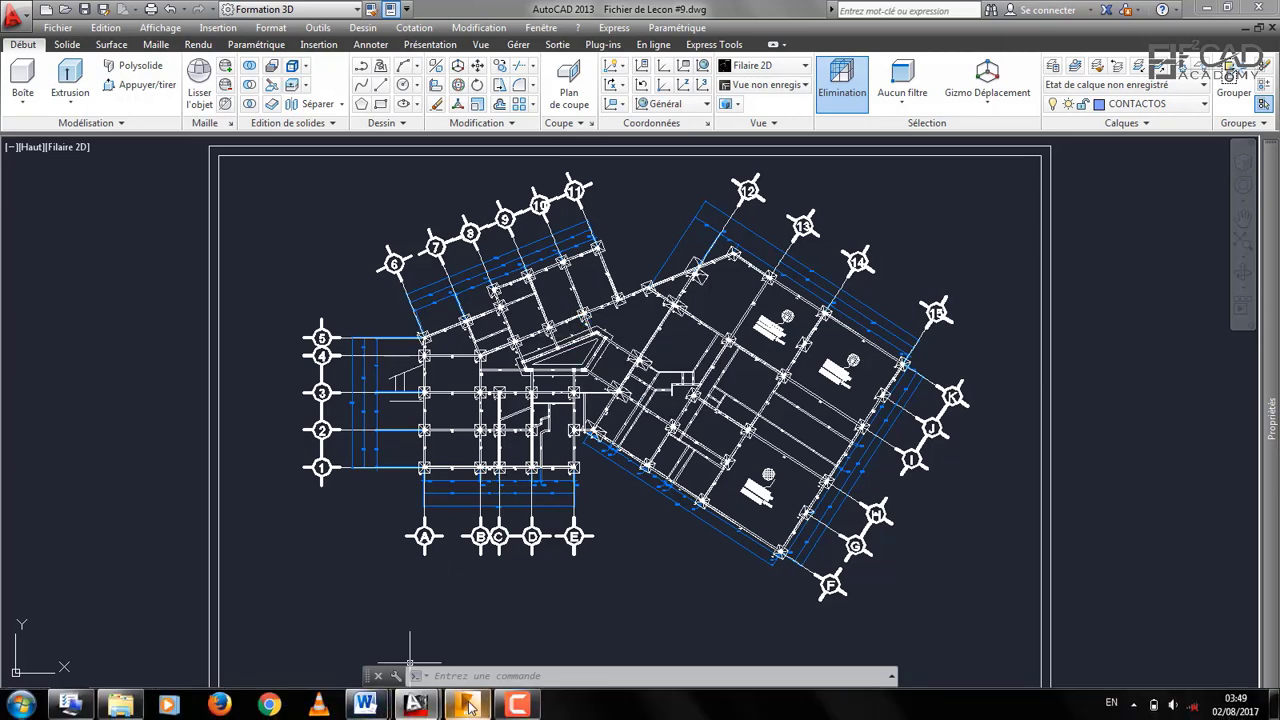
- Switch to Robot Structural Analysis and begin opening a project file, with DWG format (*.dwg) as the file type
click(468, 706)
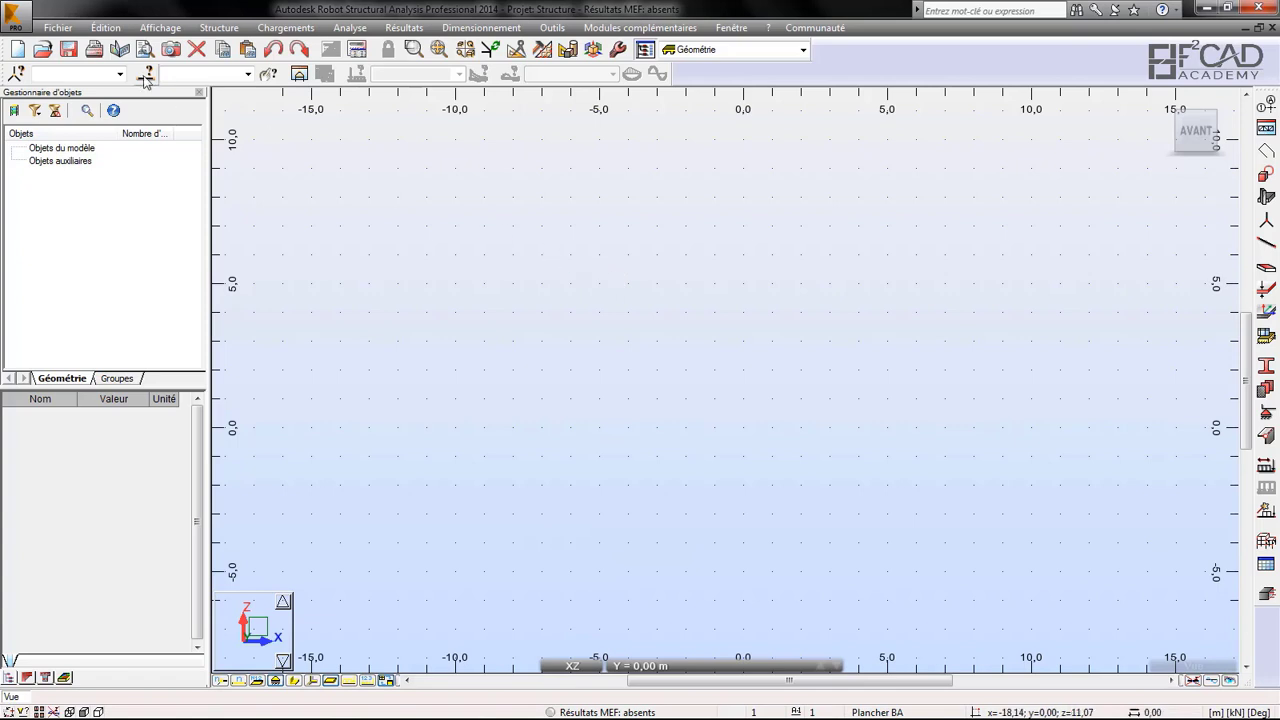
click(60, 29)
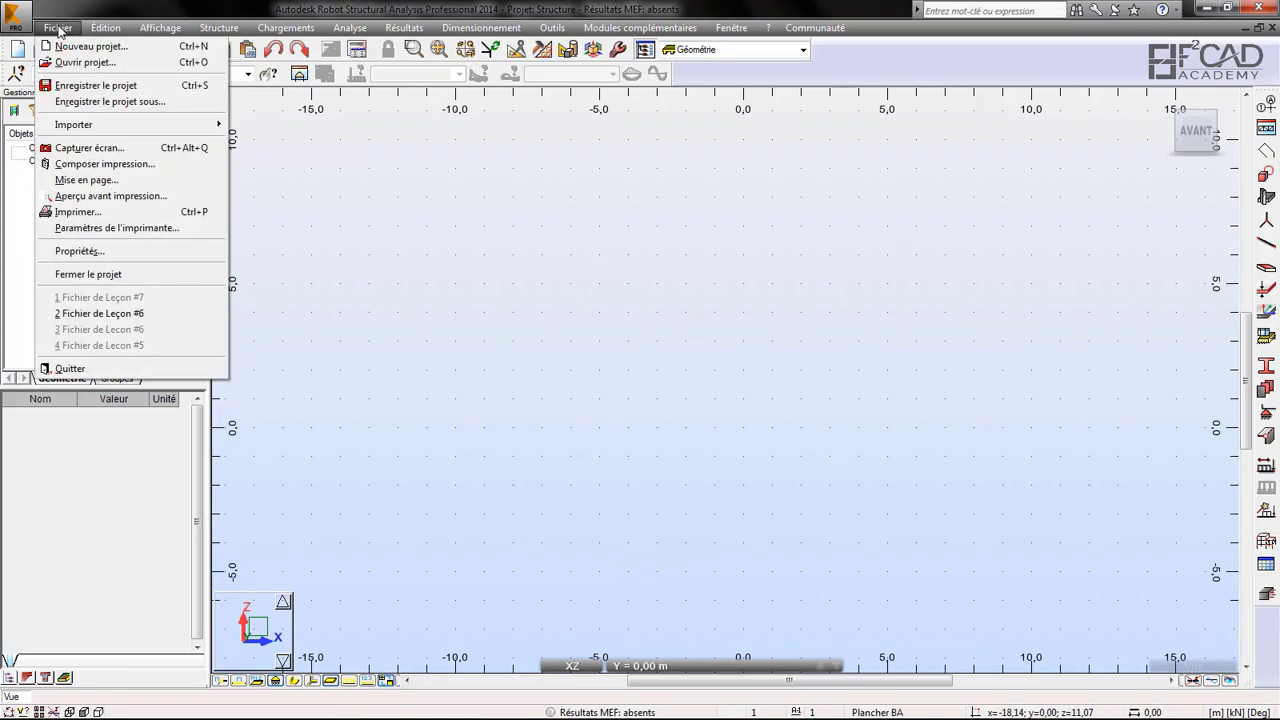
click(82, 62)
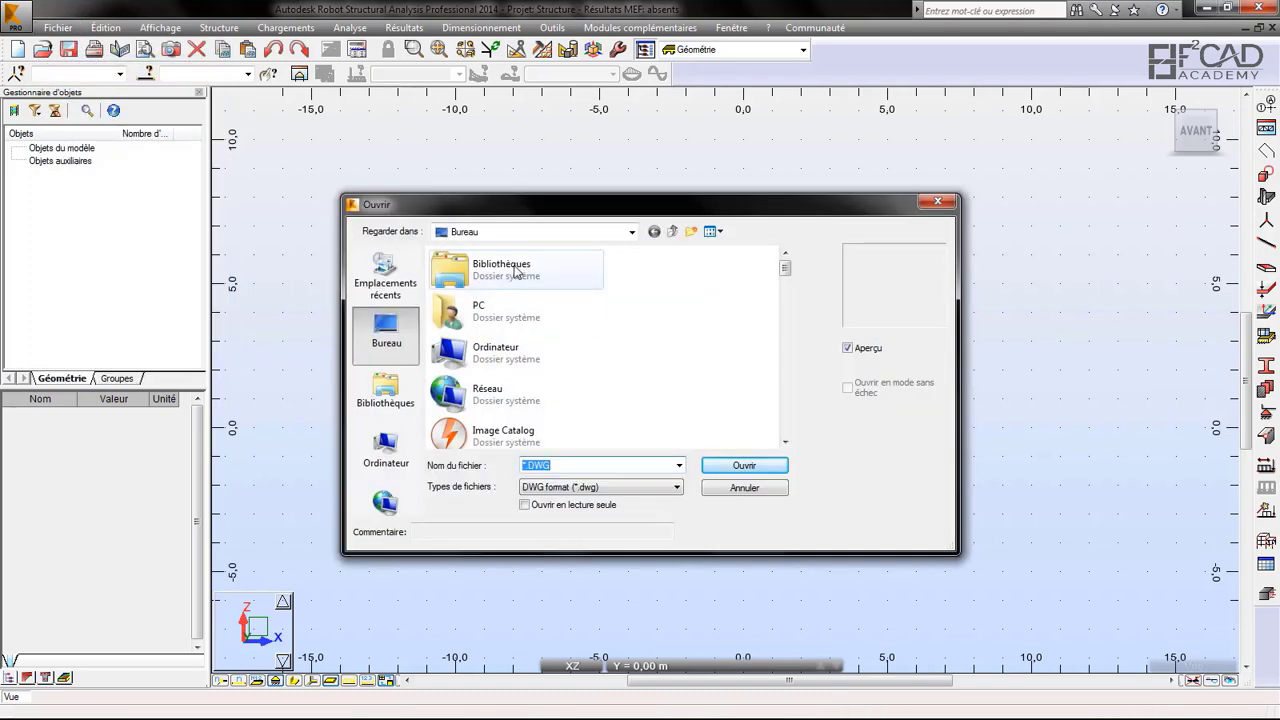
click(628, 490)
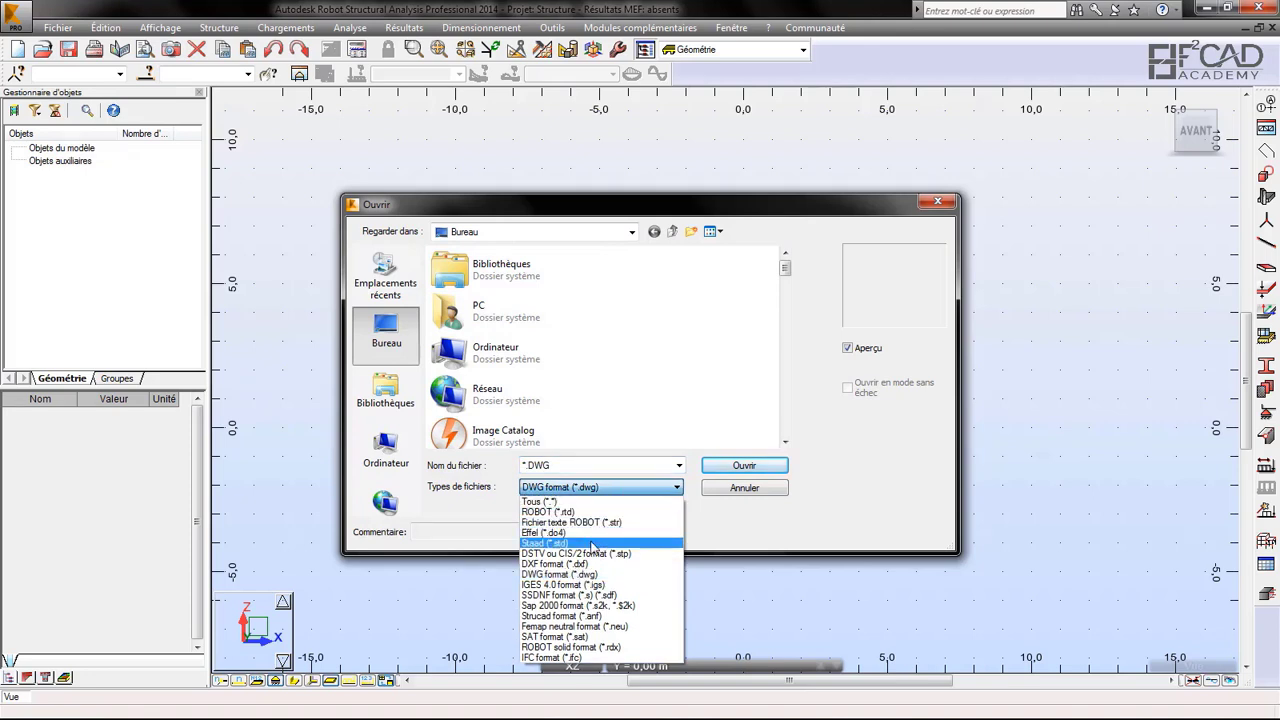
click(586, 575)
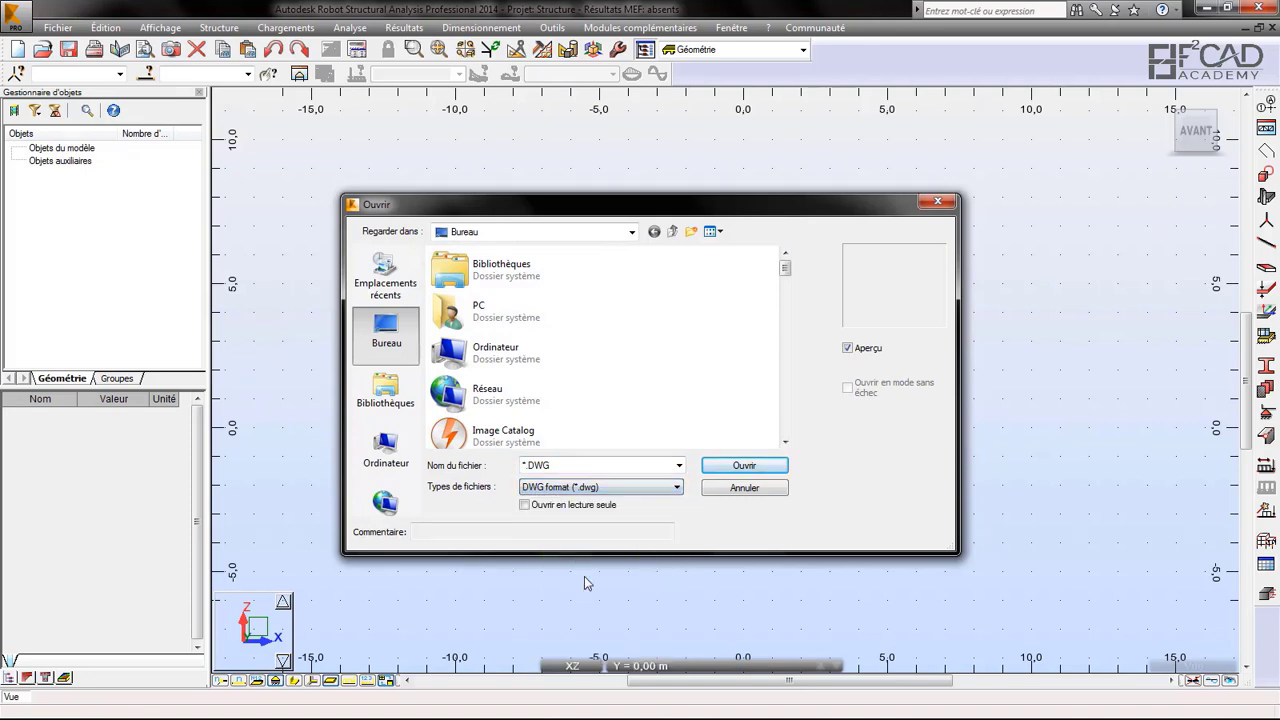
- Open Fichier de Lecon #9 from the Documents library, decomposed into bars (Barres), and insert the structure with scale factor 1
click(400, 385)
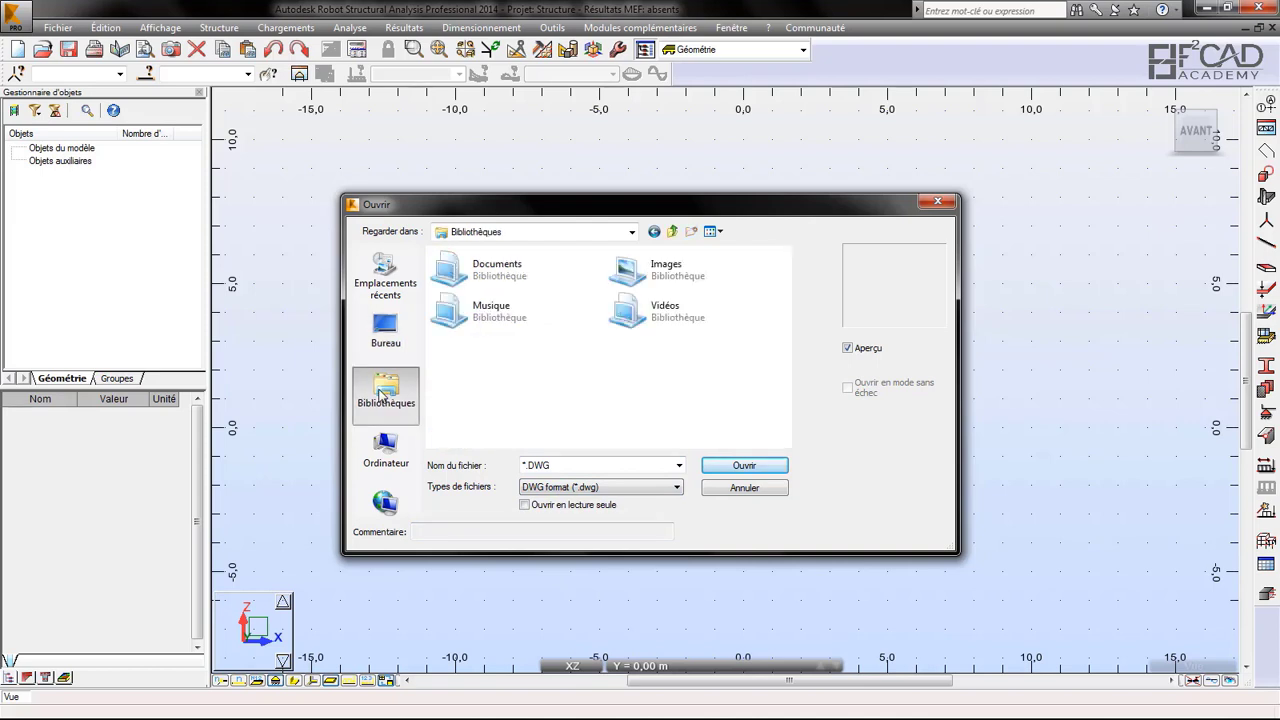
double_click(517, 277)
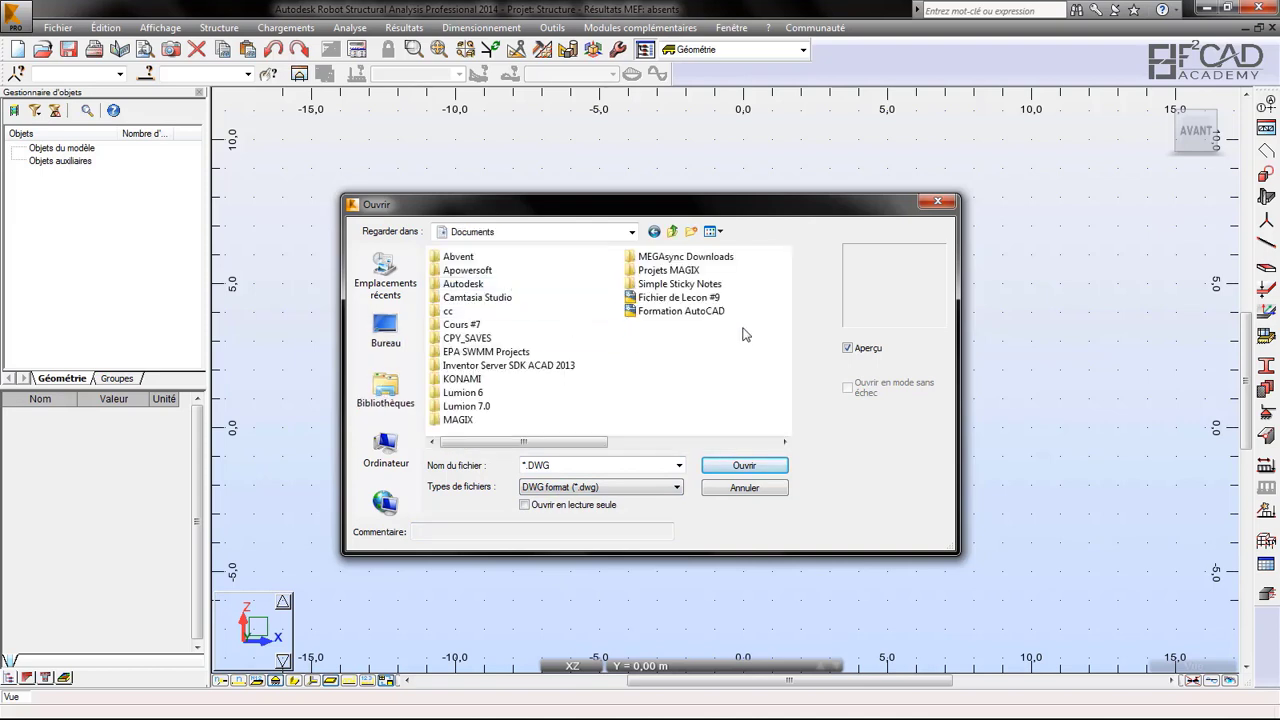
click(692, 305)
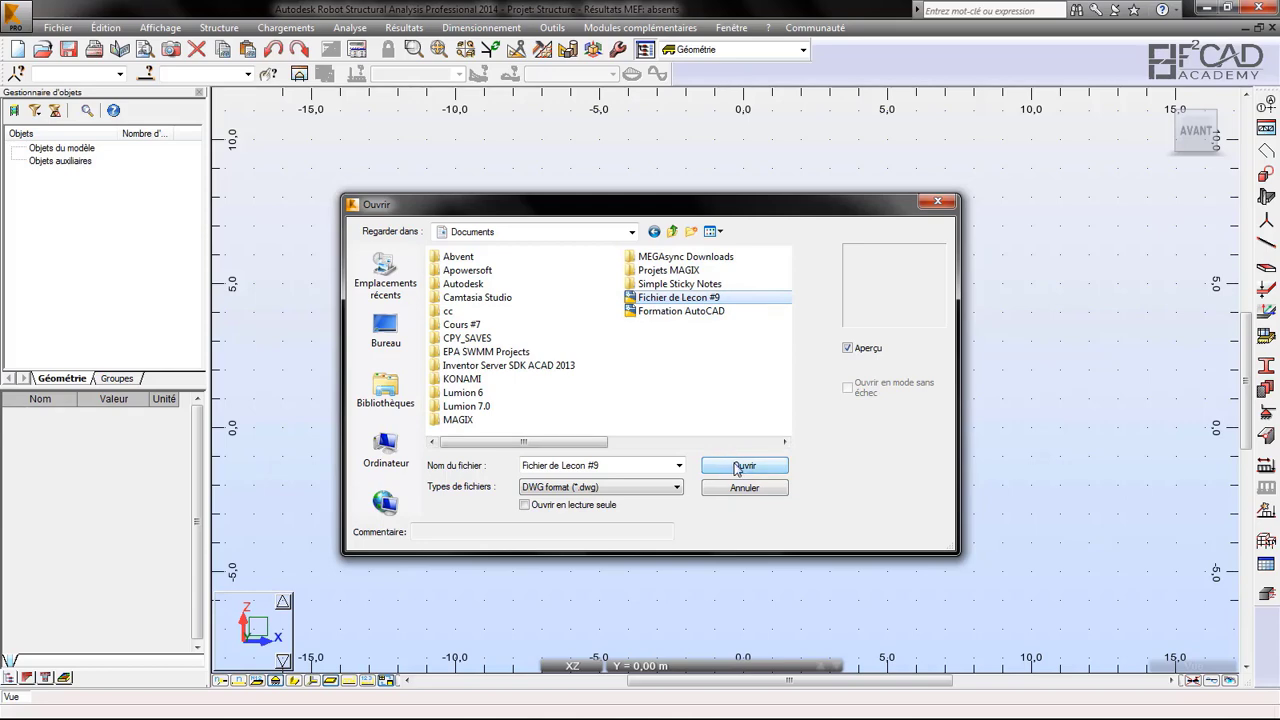
click(744, 467)
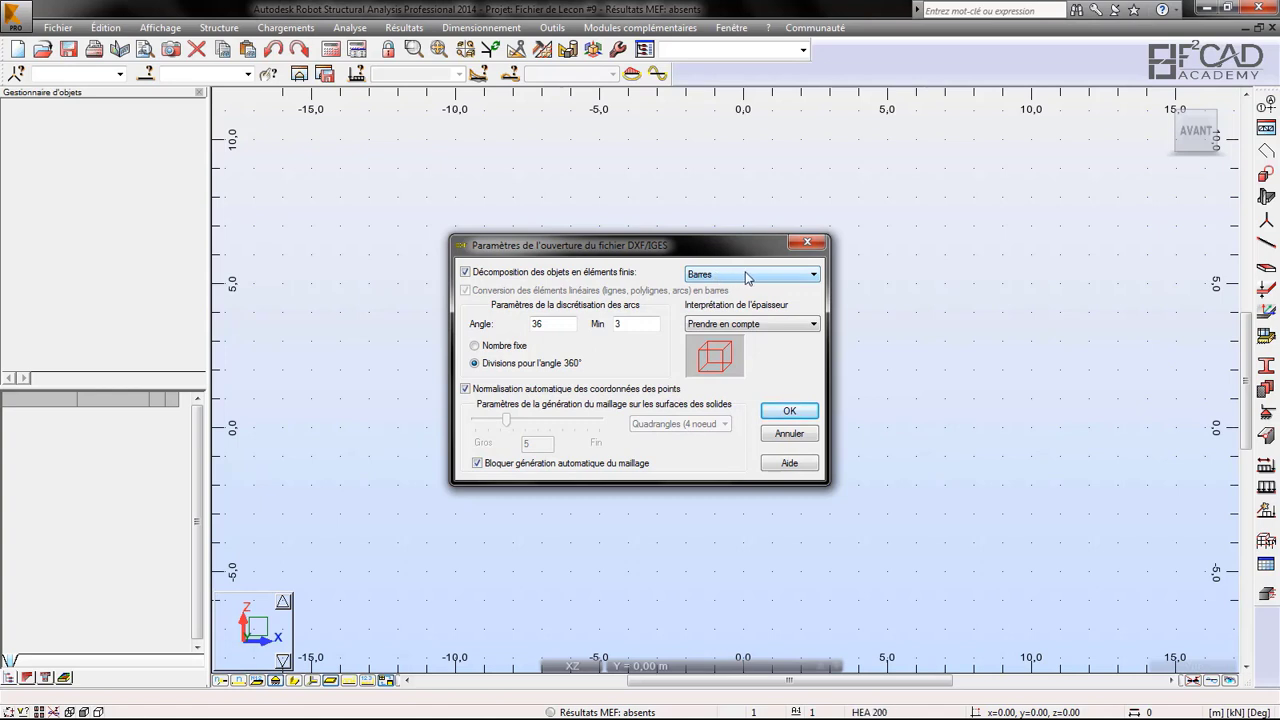
click(785, 413)
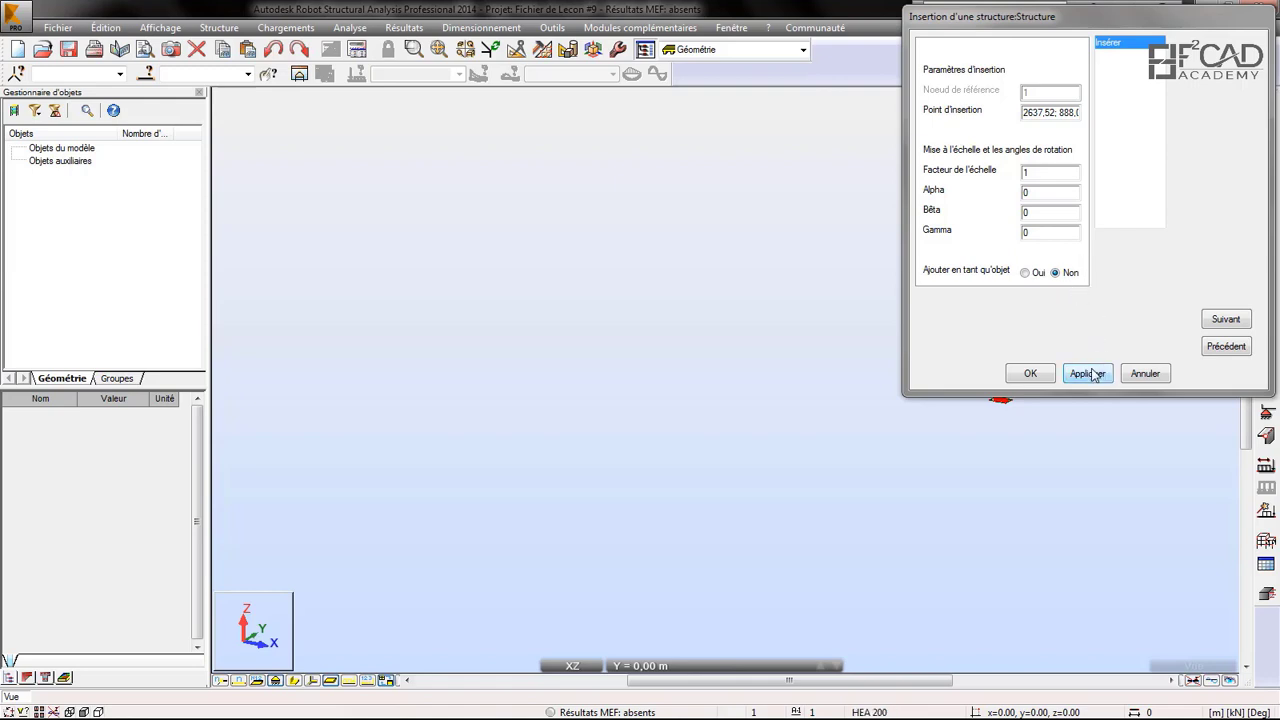
click(1031, 374)
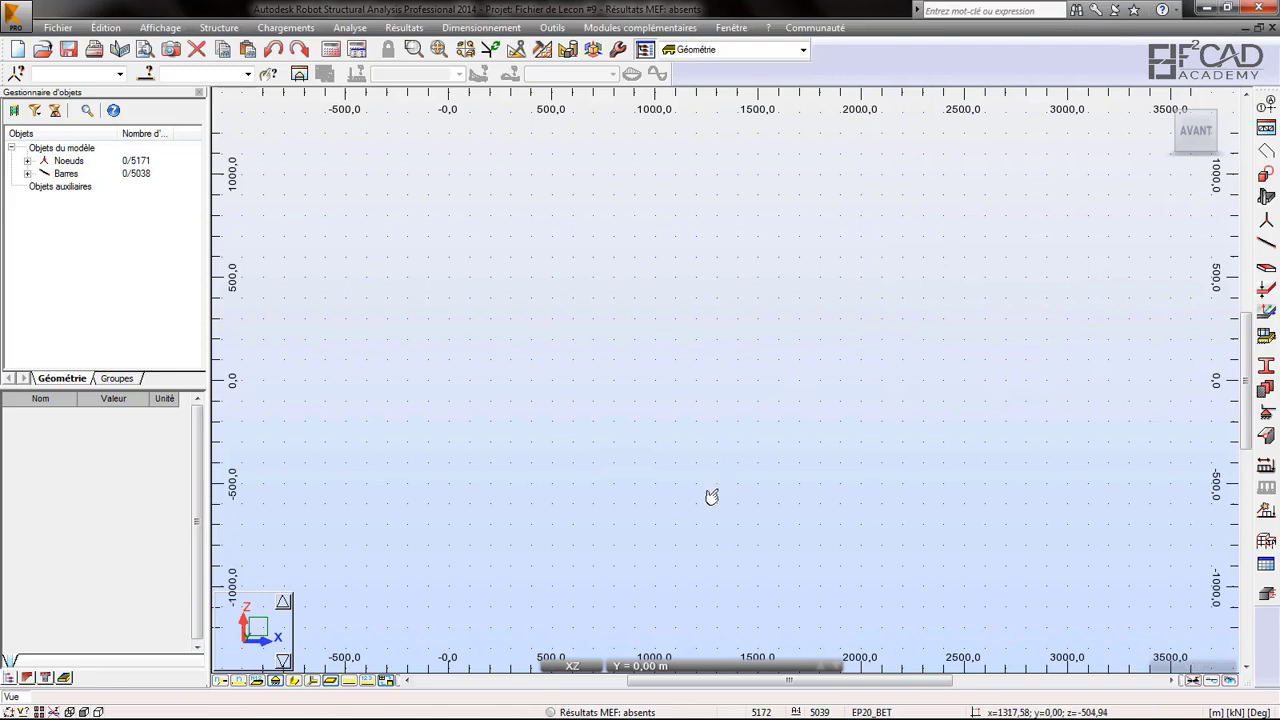
- Set the view to the XY plane and bring the imported plan up close
click(572, 666)
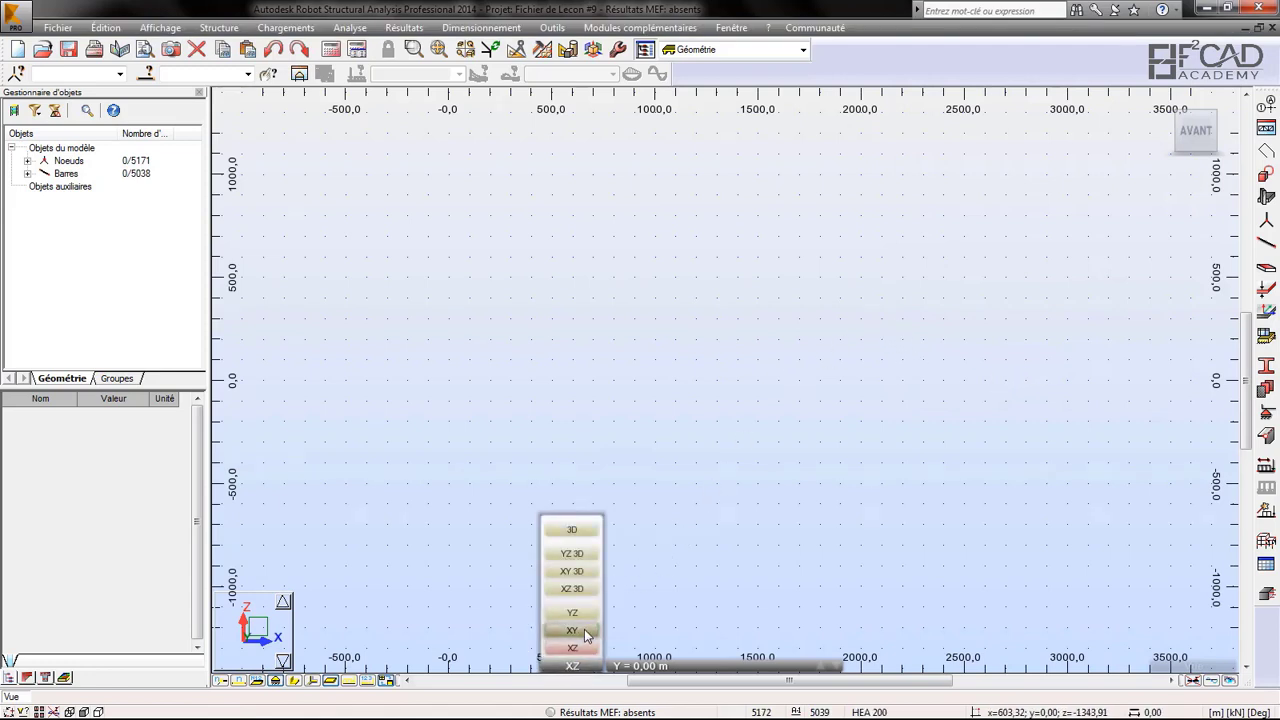
click(572, 630)
scroll(1015, 283, up, 10)
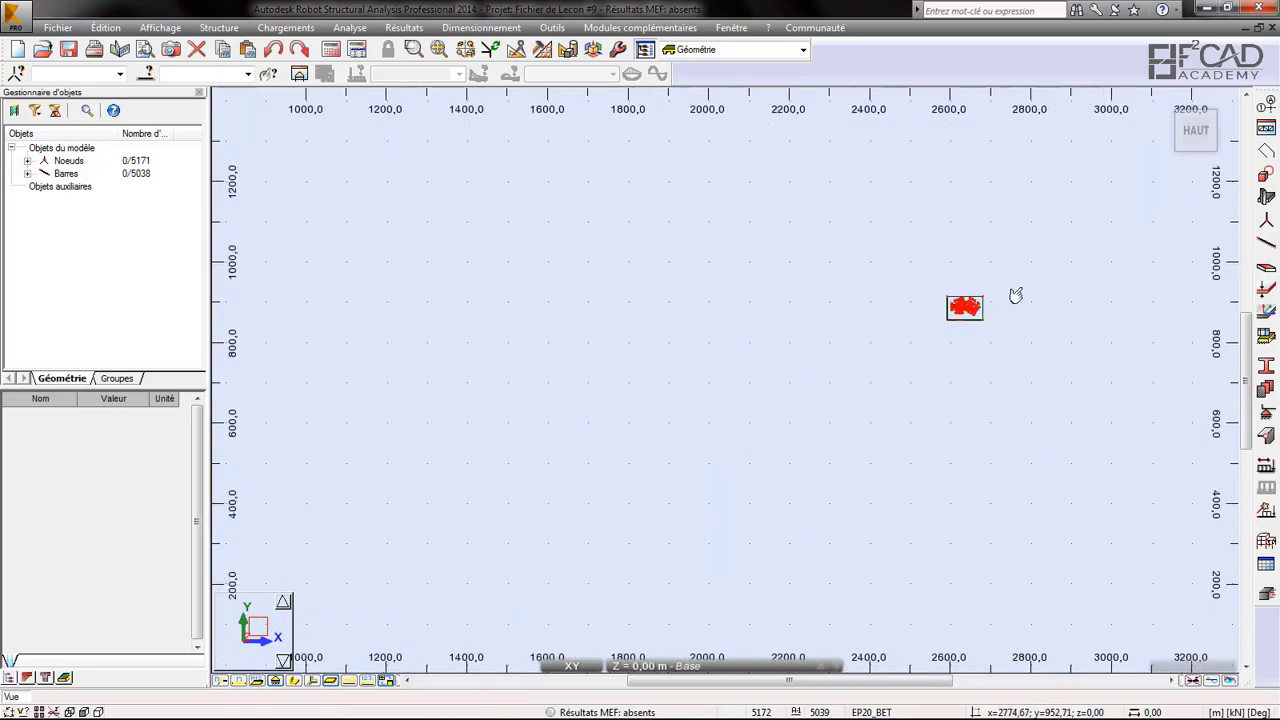
scroll(960, 315, up, 10)
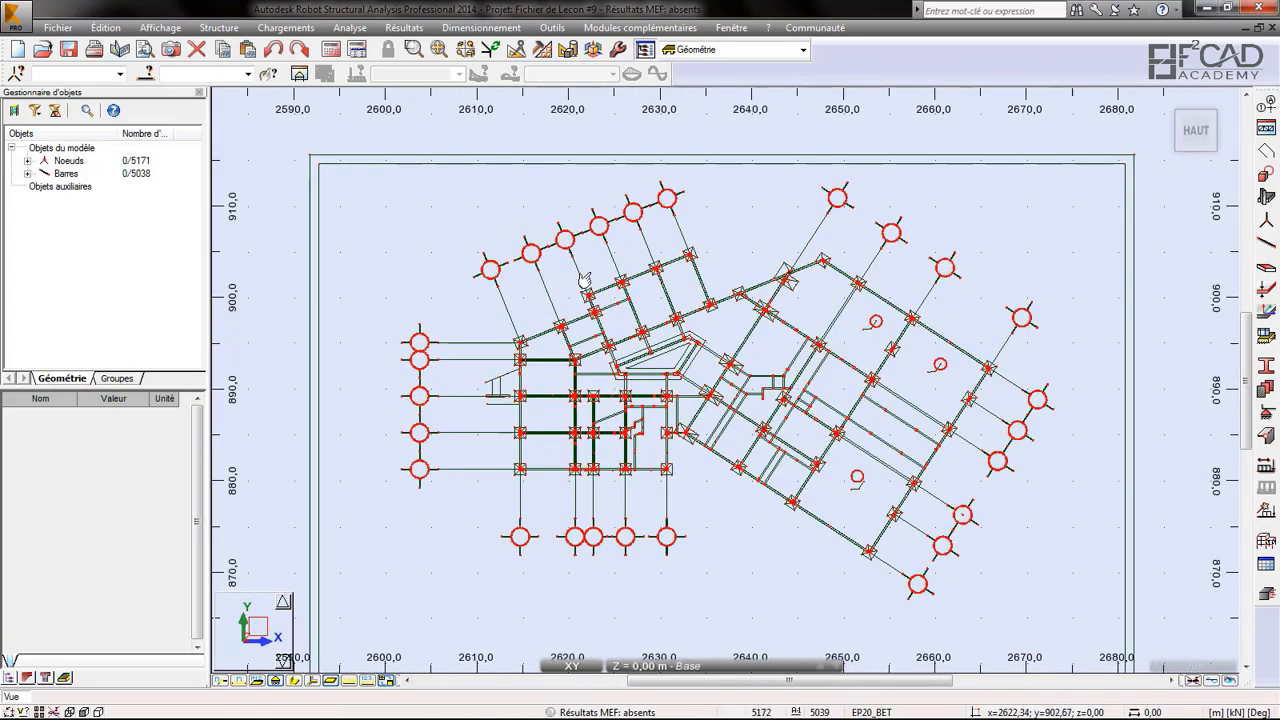
- Examine the imported plan's orthogonal and inclined axis lines, checking that individual horizontal axis bars can be selected
scroll(598, 287, up, 3)
scroll(563, 224, up, 3)
scroll(525, 200, down, 3)
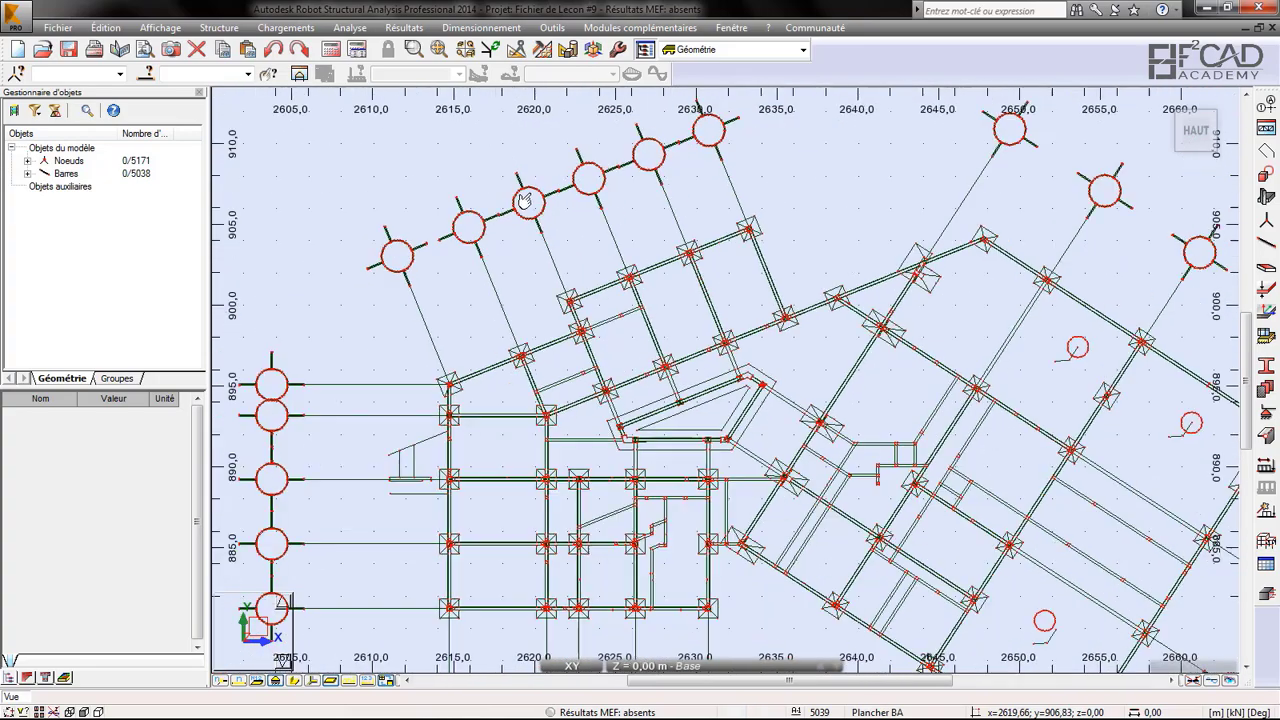
scroll(605, 218, down, 2)
scroll(630, 232, down, 1)
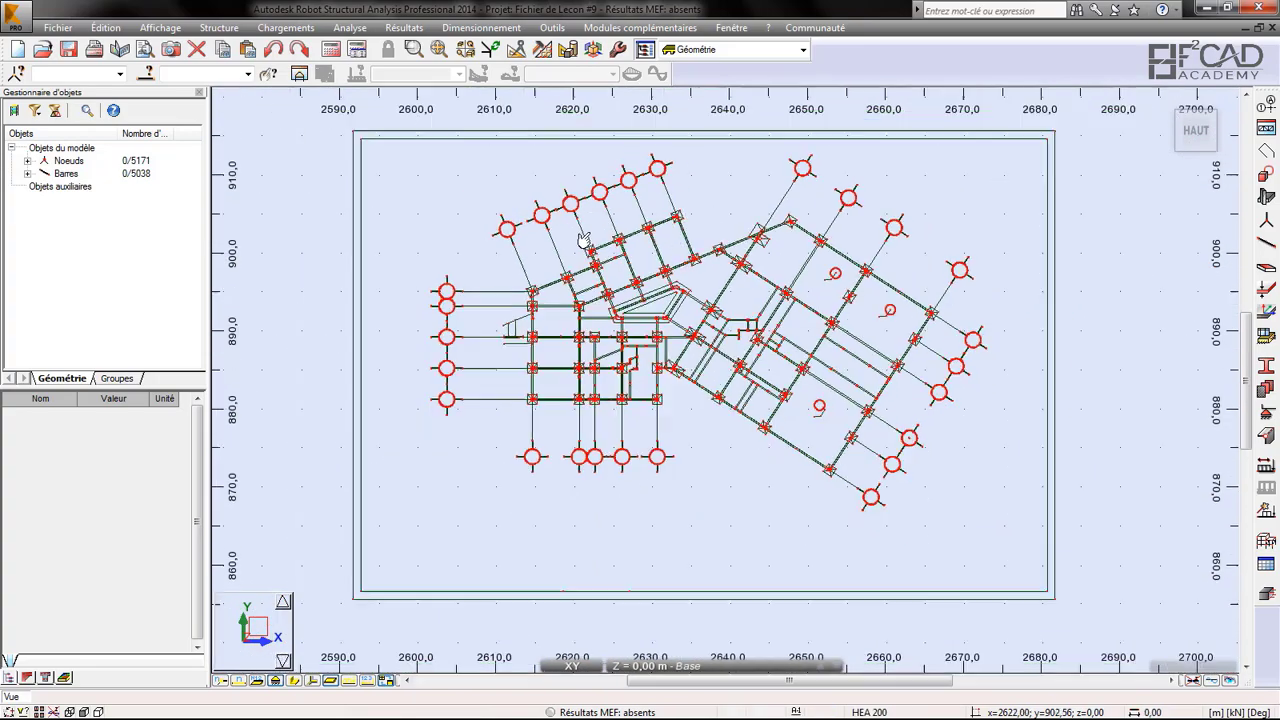
scroll(478, 290, up, 1)
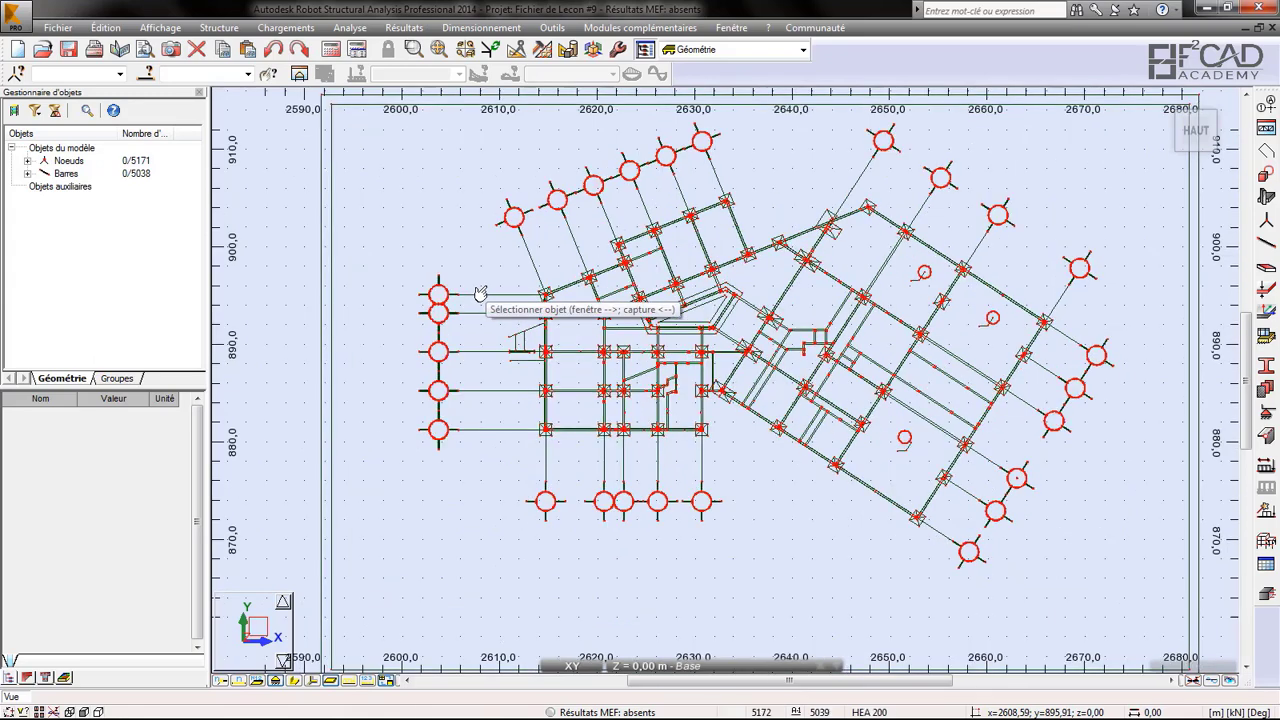
click(476, 430)
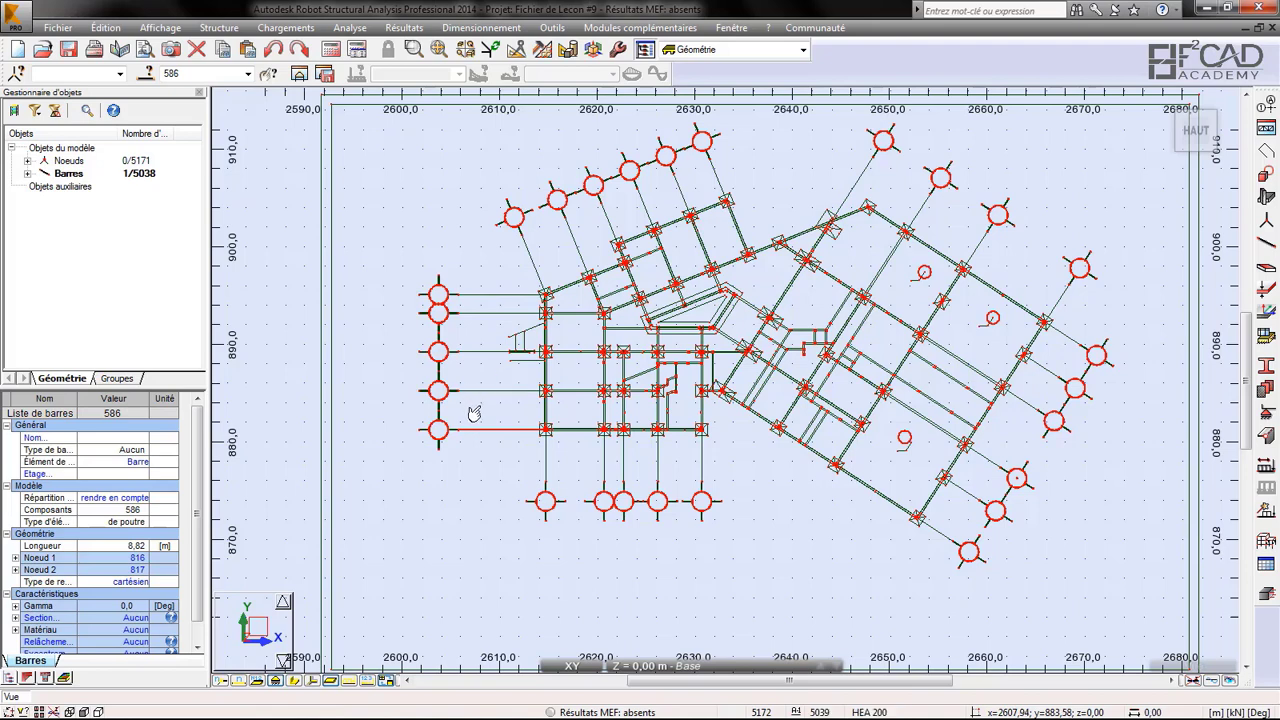
key(Escape)
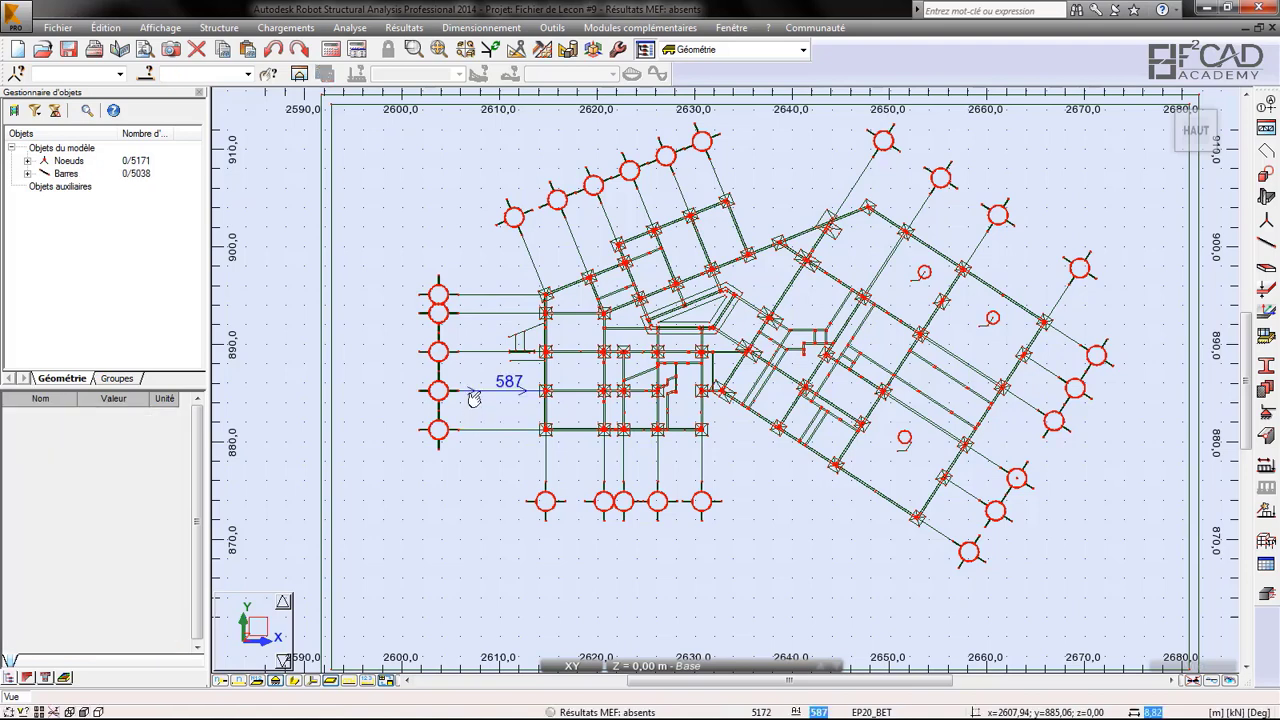
click(470, 316)
key(Escape)
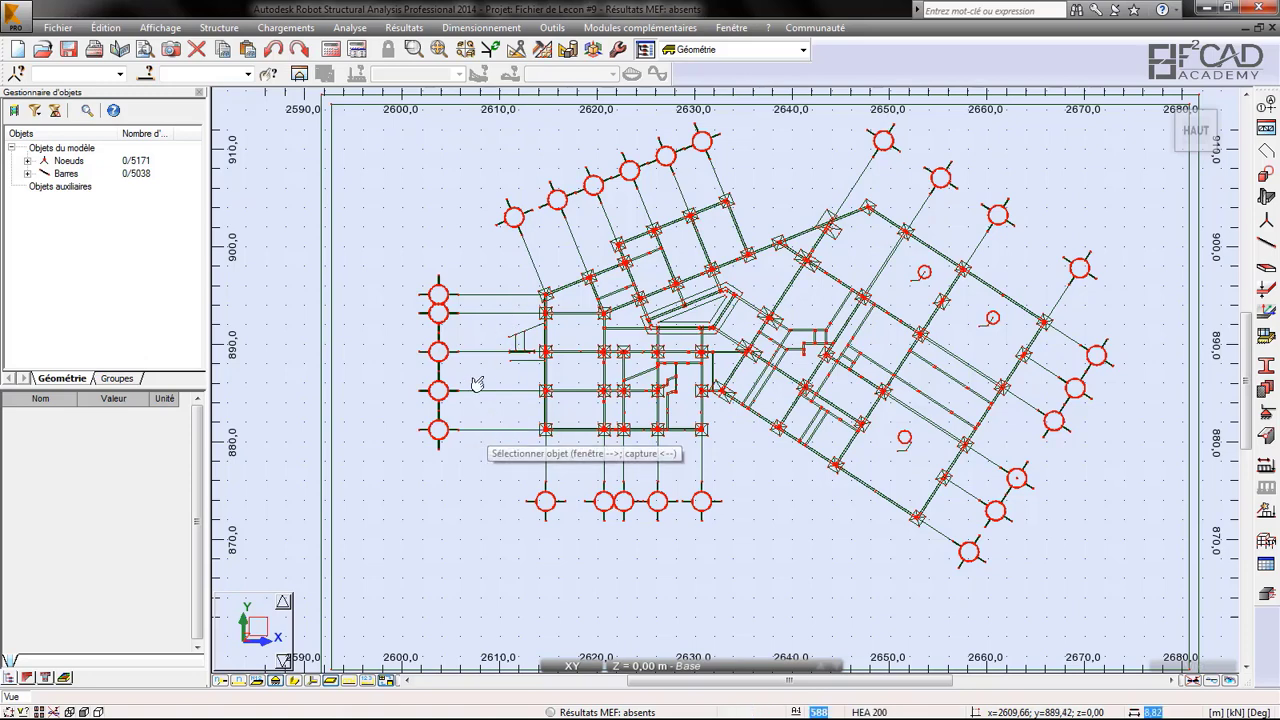
scroll(538, 303, down, 1)
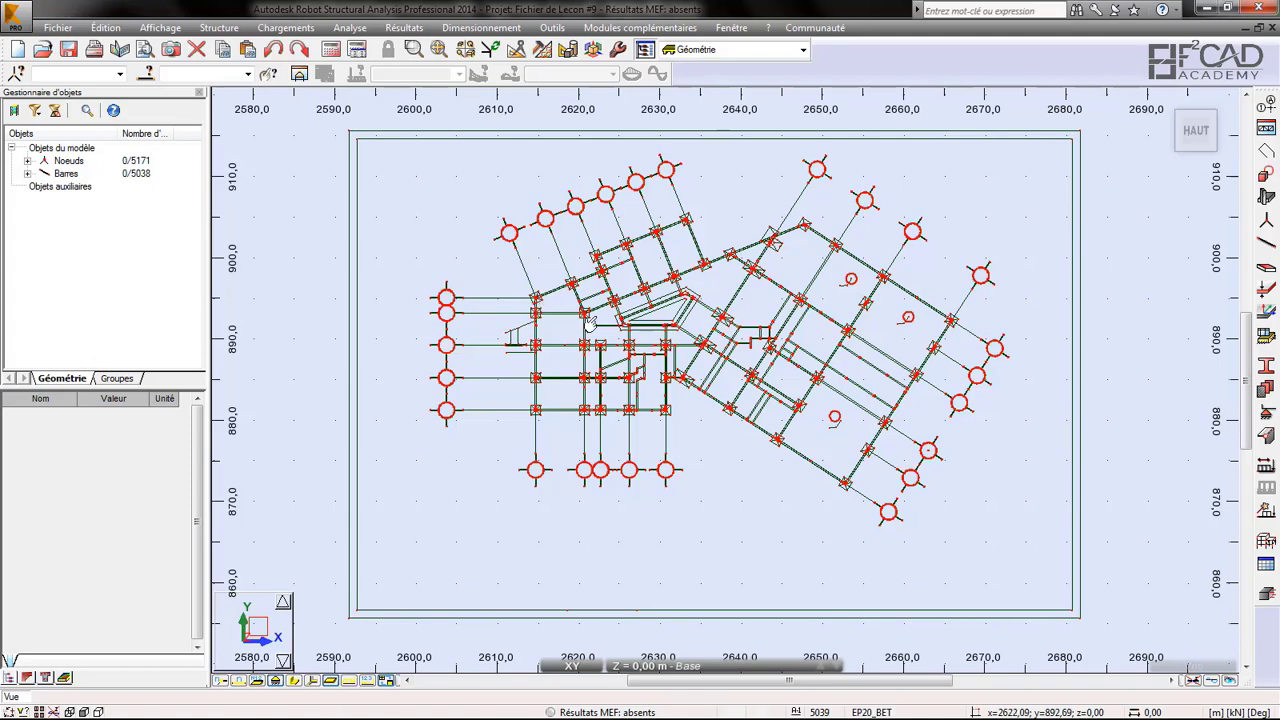
scroll(590, 322, up, 3)
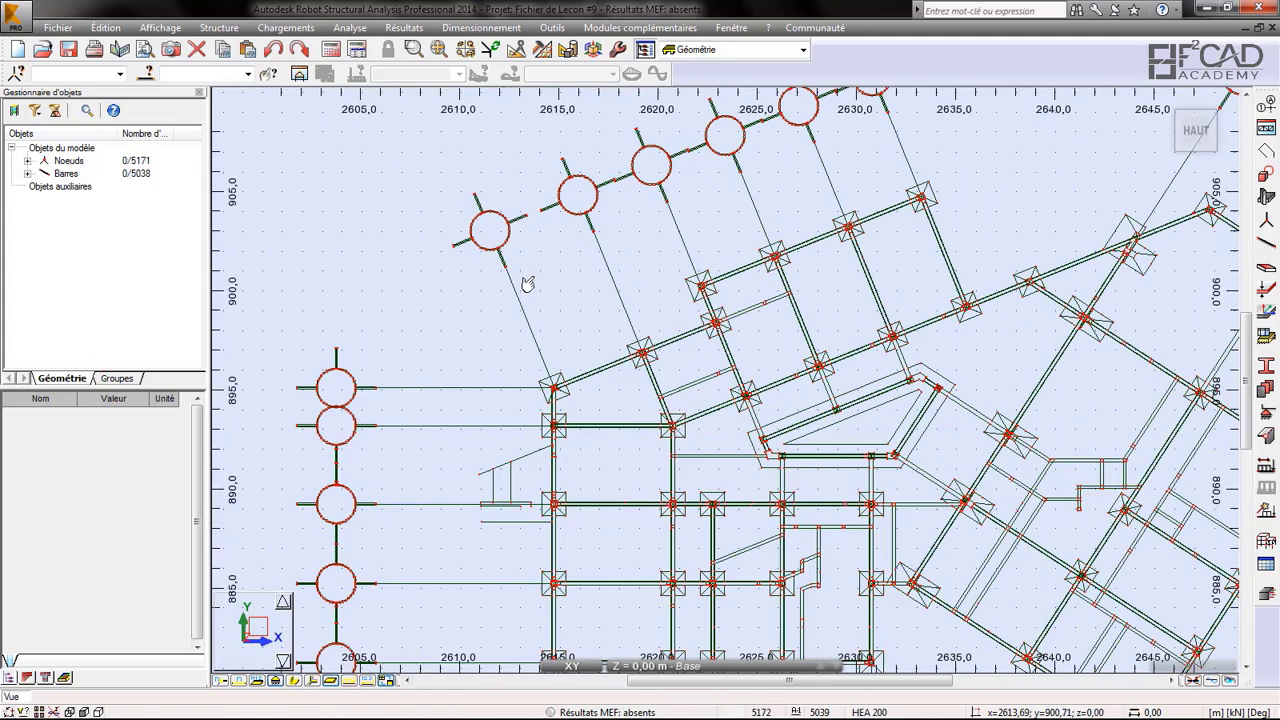
scroll(523, 277, up, 3)
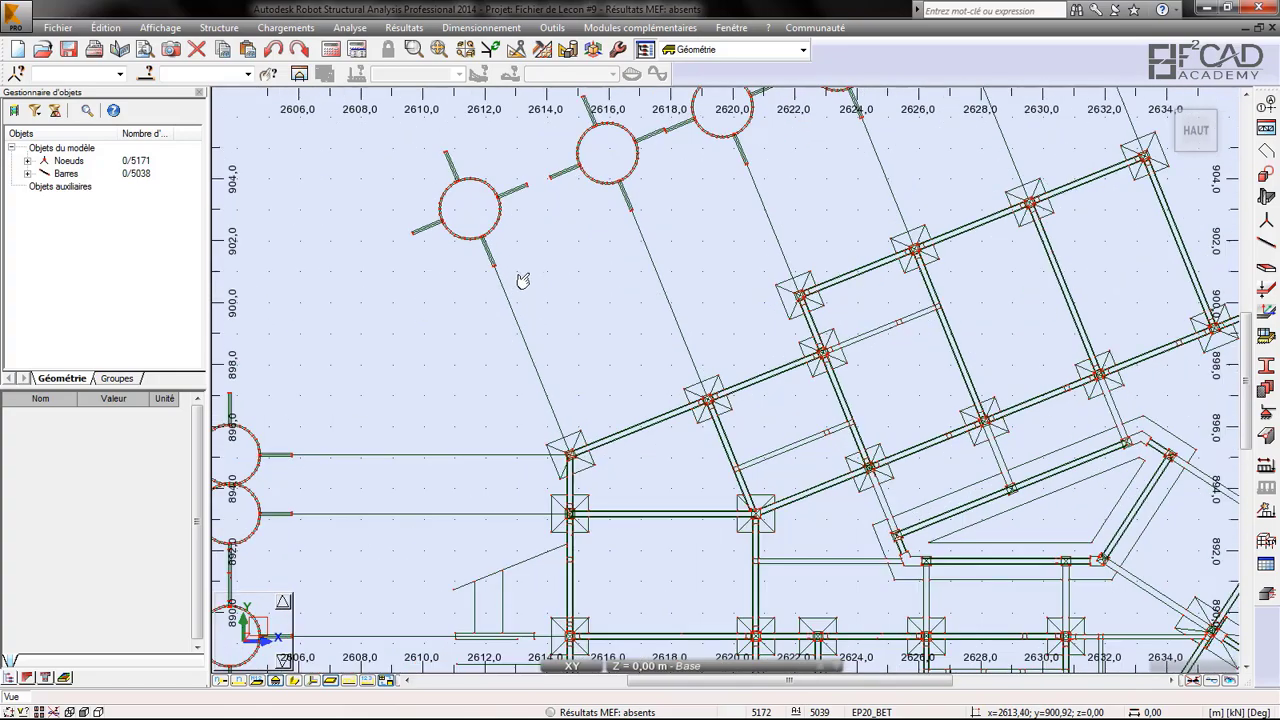
scroll(514, 266, down, 4)
scroll(534, 243, down, 3)
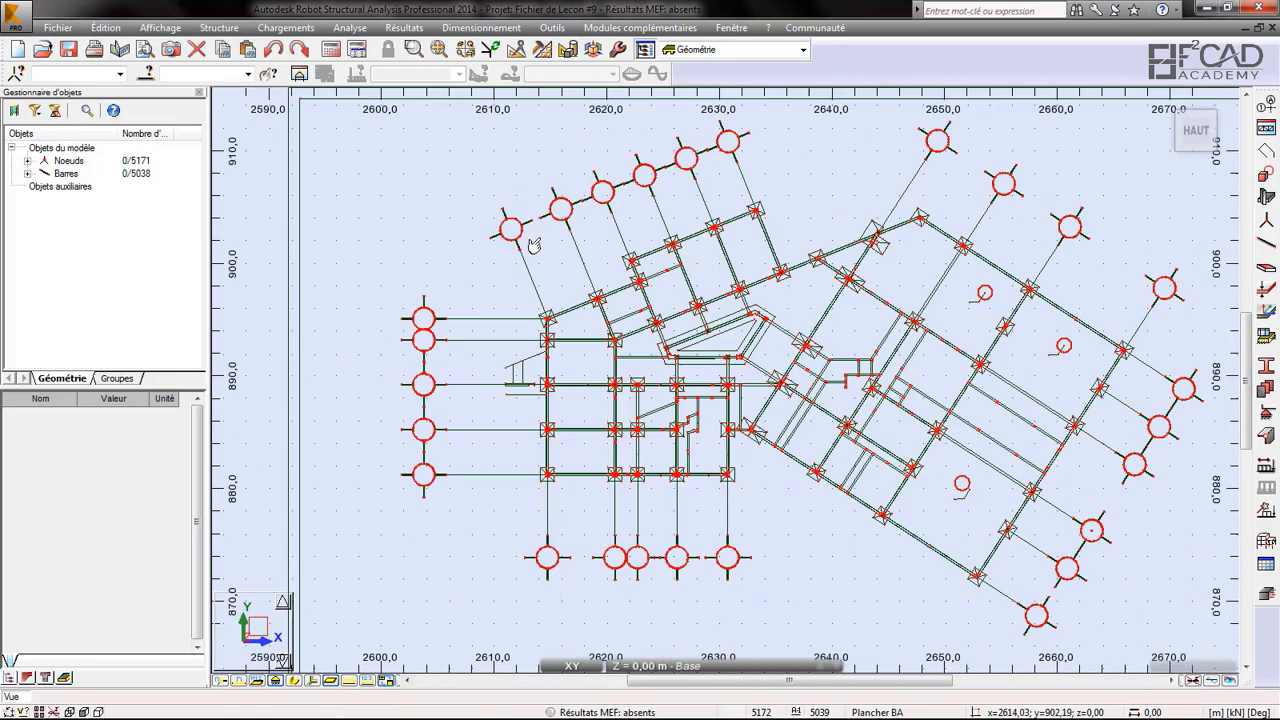
scroll(560, 255, up, 4)
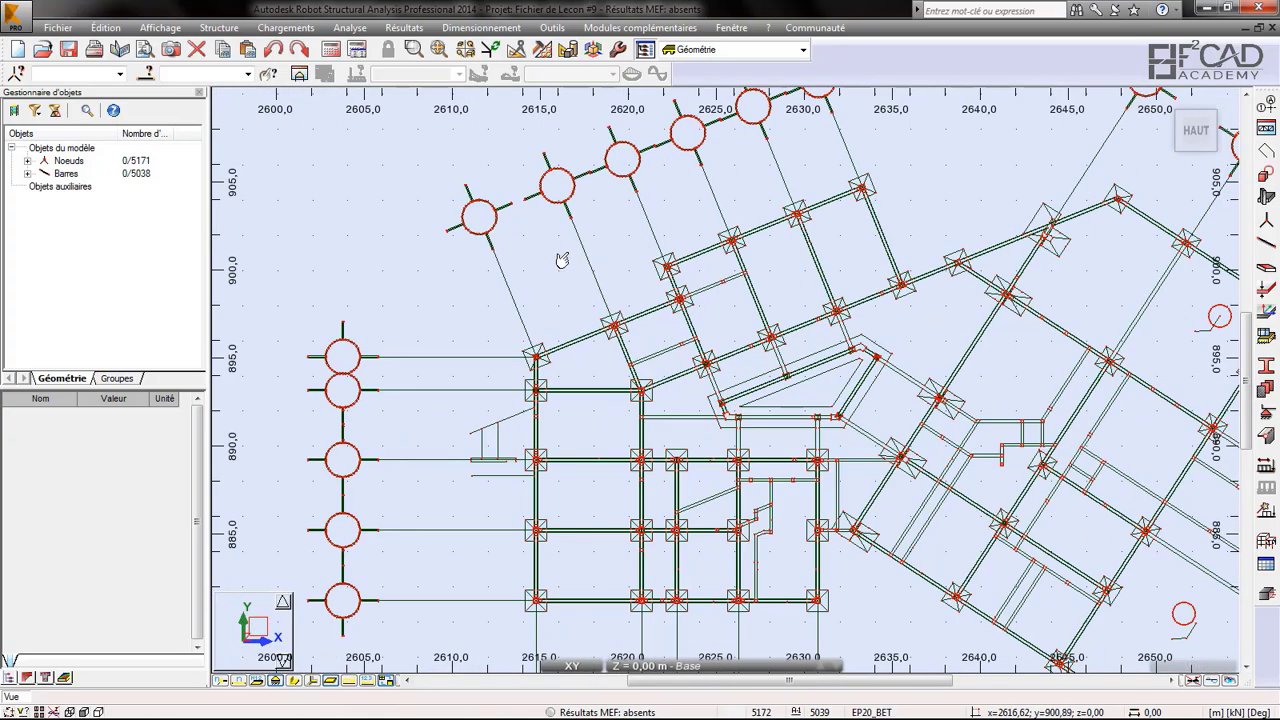
- Place an aligned dimension line (Lignes de cote) between the bubble ends of the first two inclined axes of the upper wing
click(552, 28)
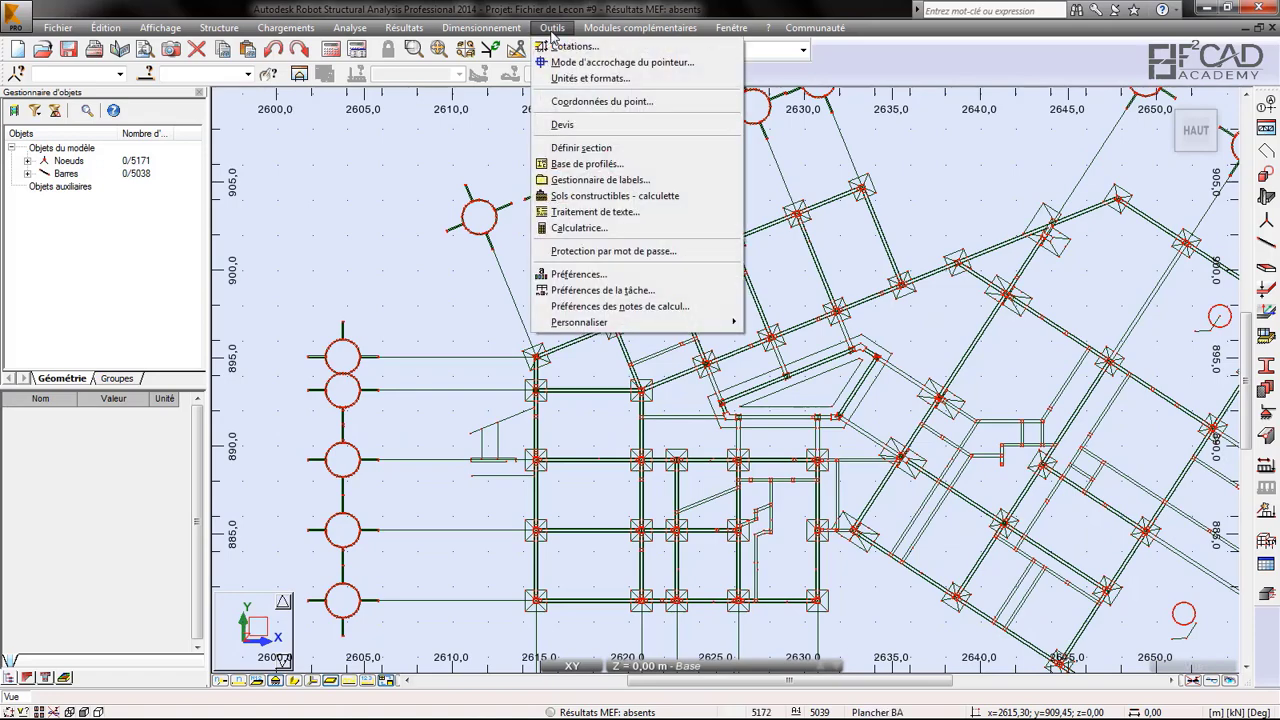
click(574, 46)
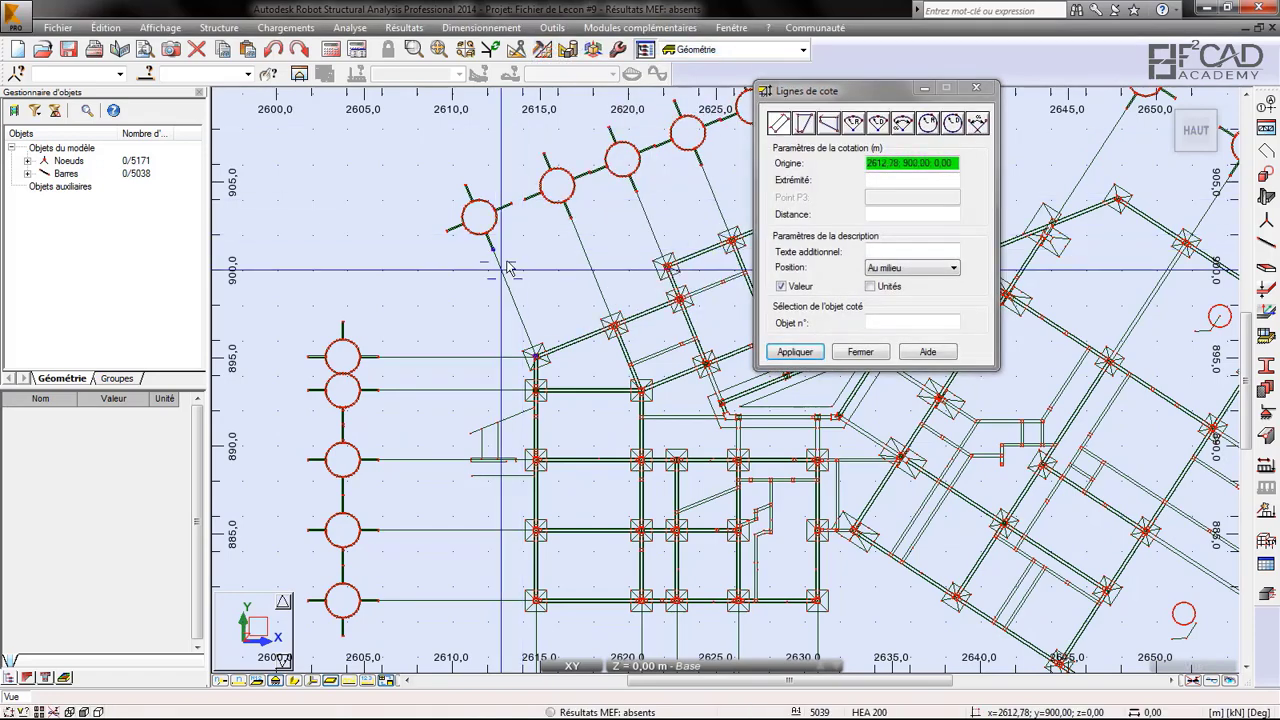
scroll(507, 268, up, 3)
scroll(507, 268, up, 6)
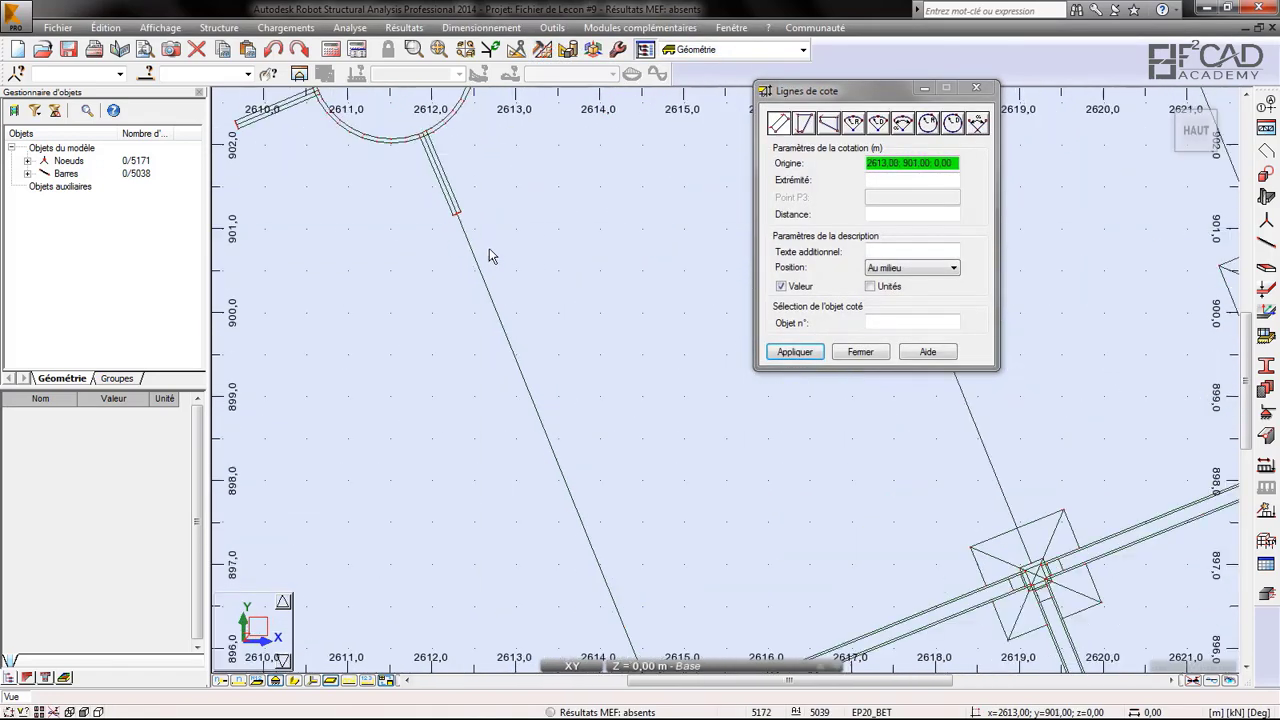
click(468, 198)
scroll(414, 300, down, 5)
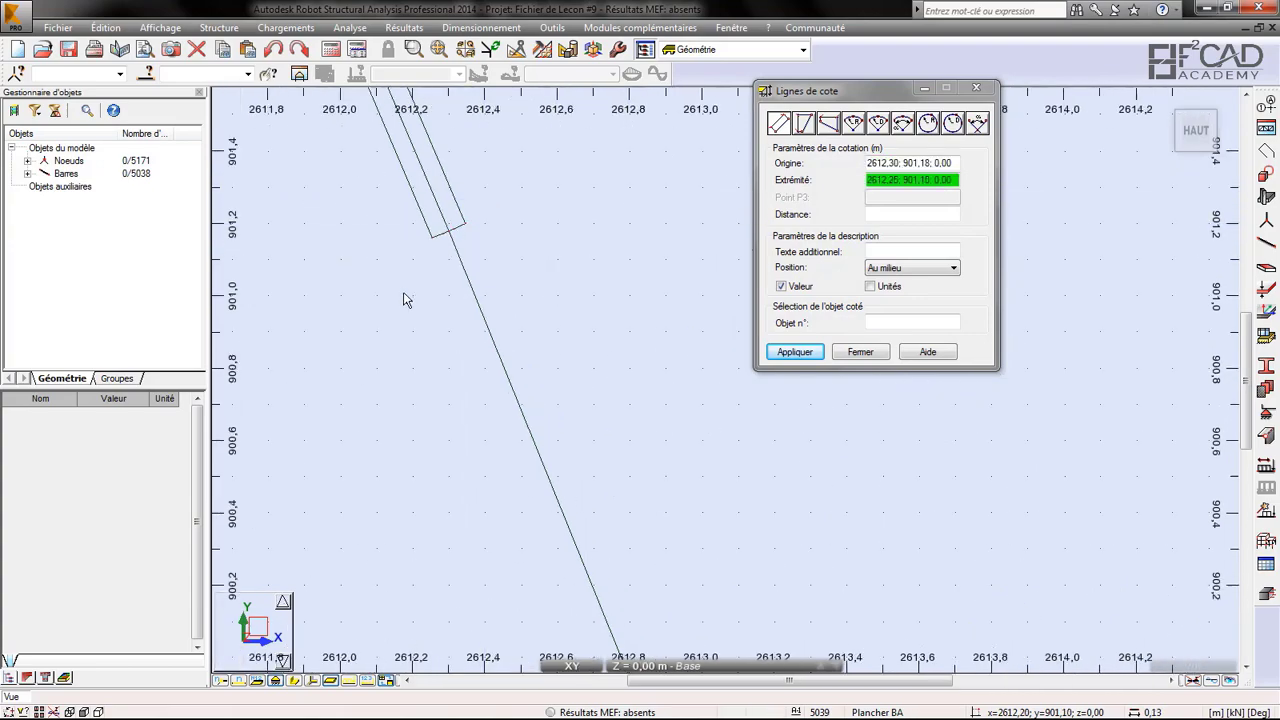
scroll(412, 304, down, 5)
scroll(611, 205, up, 6)
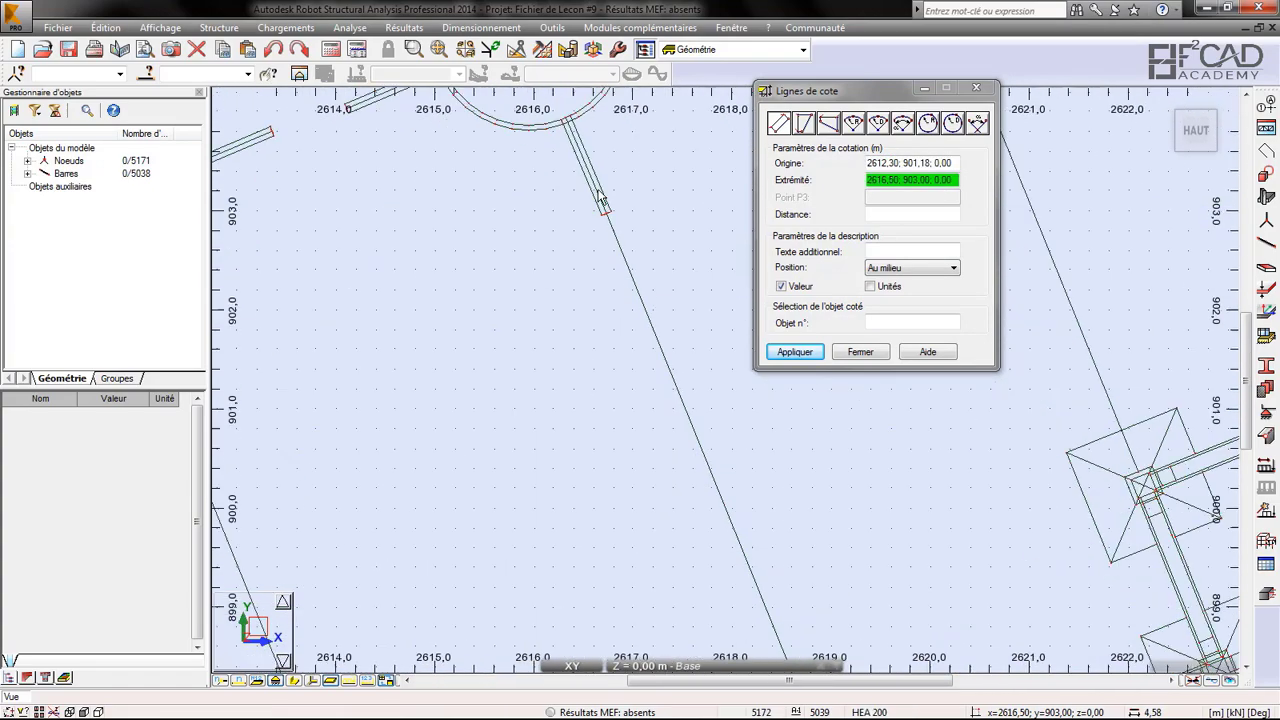
scroll(614, 257, up, 6)
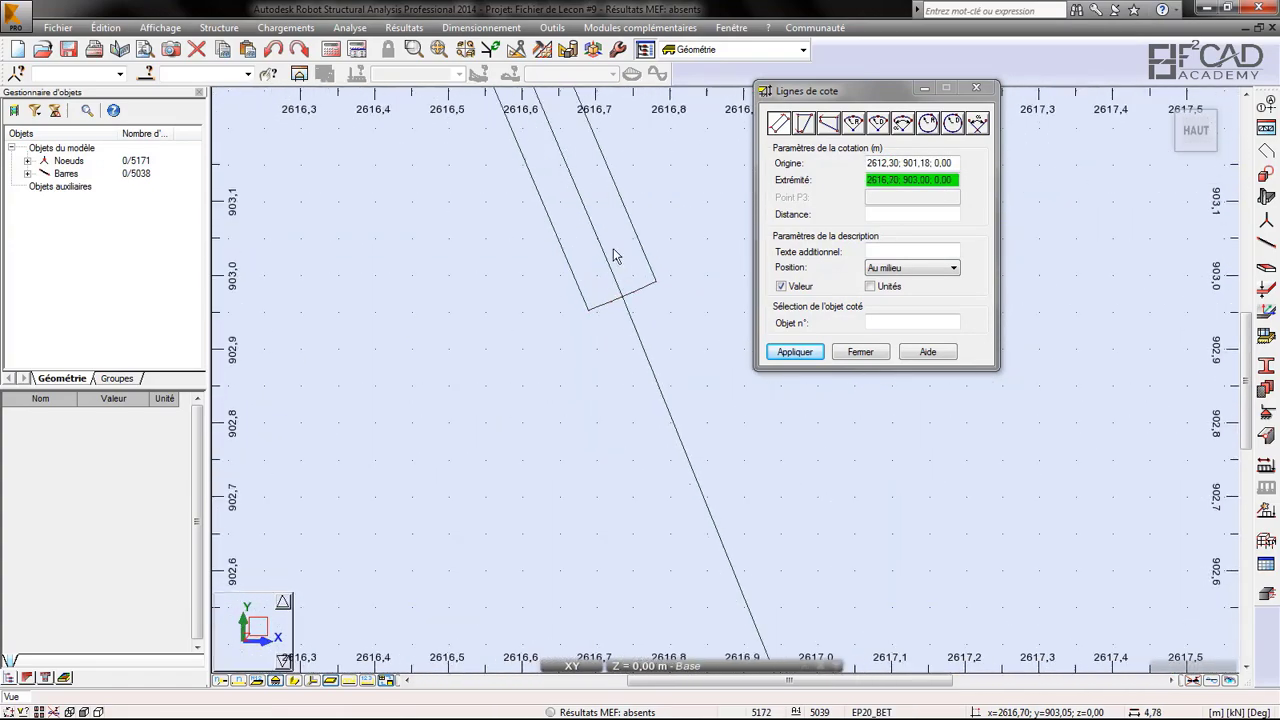
click(623, 304)
scroll(625, 310, down, 5)
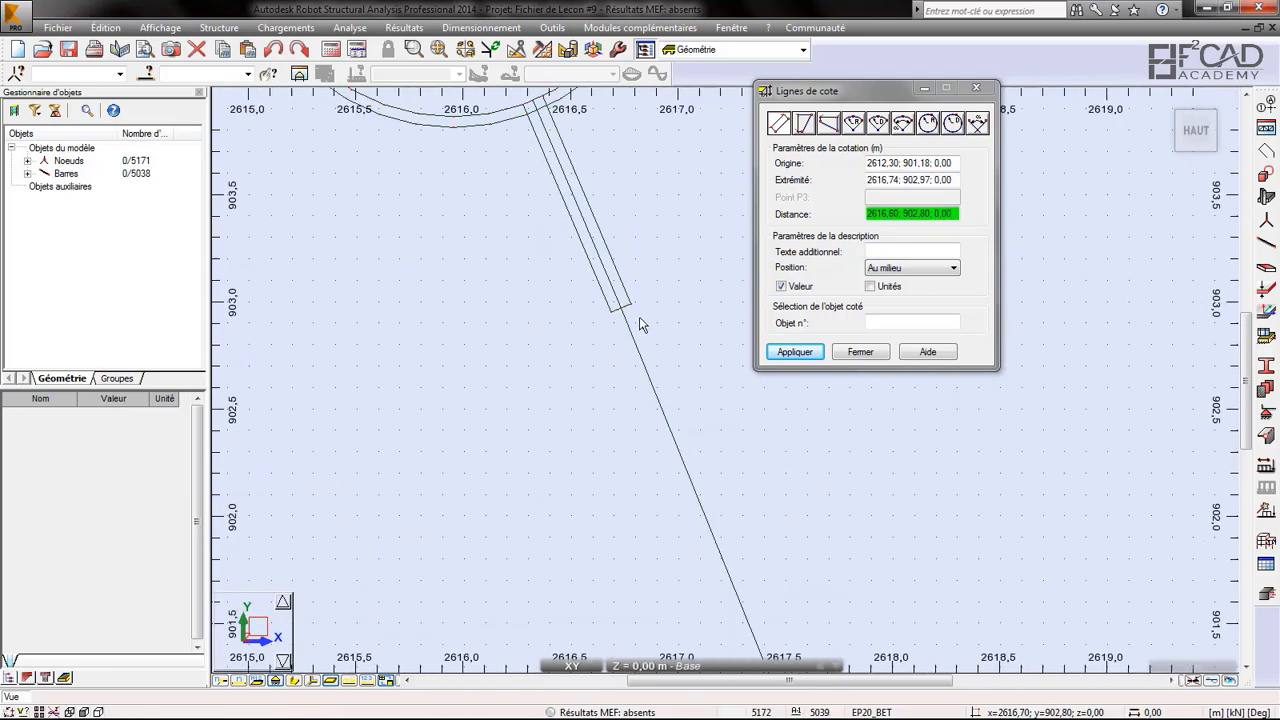
scroll(650, 310, down, 2)
click(523, 371)
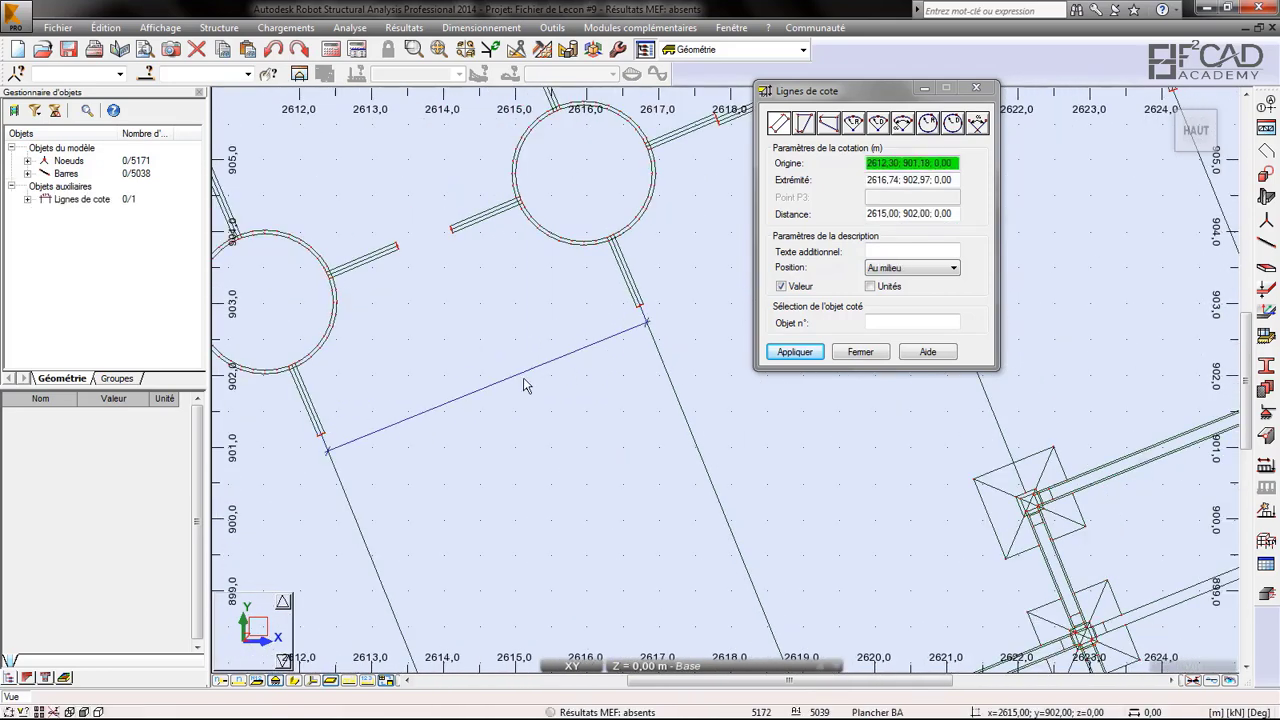
- Compare the dimension with the same inclined axis spacing in Fichier de Lecon #9.dwg in AutoCAD and return to Robot Structural Analysis
scroll(476, 403, down, 5)
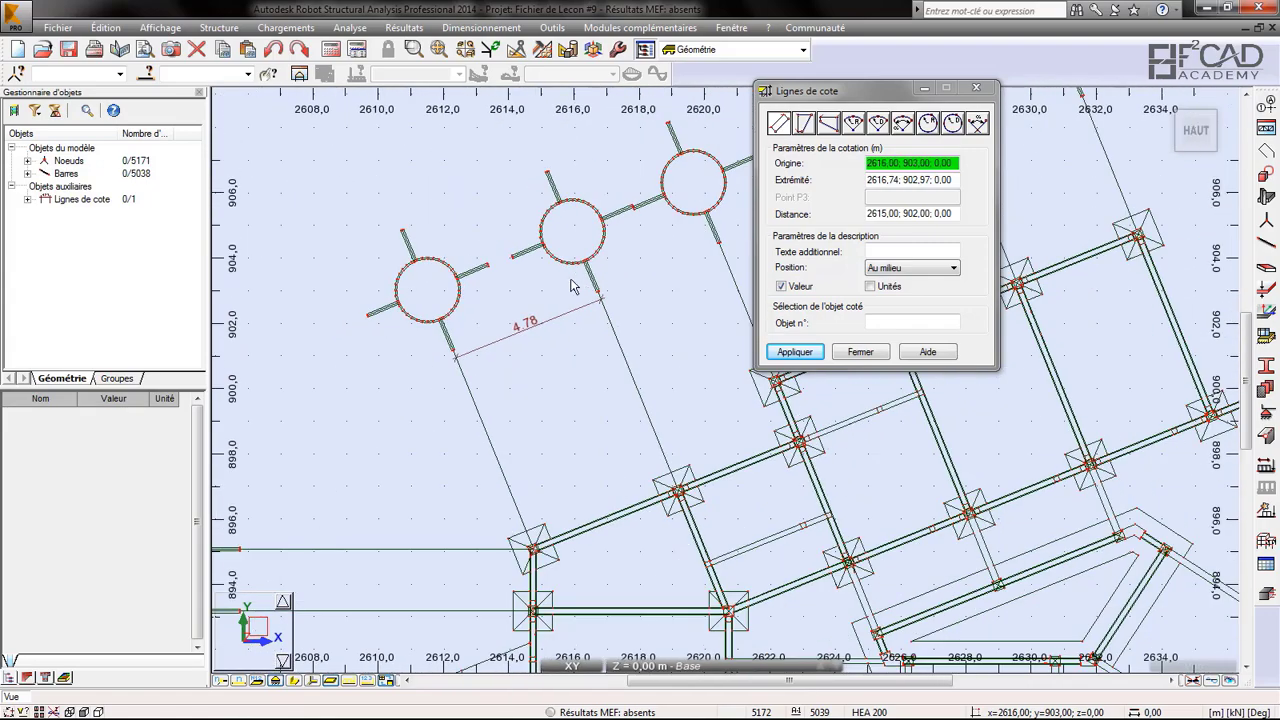
scroll(538, 293, up, 3)
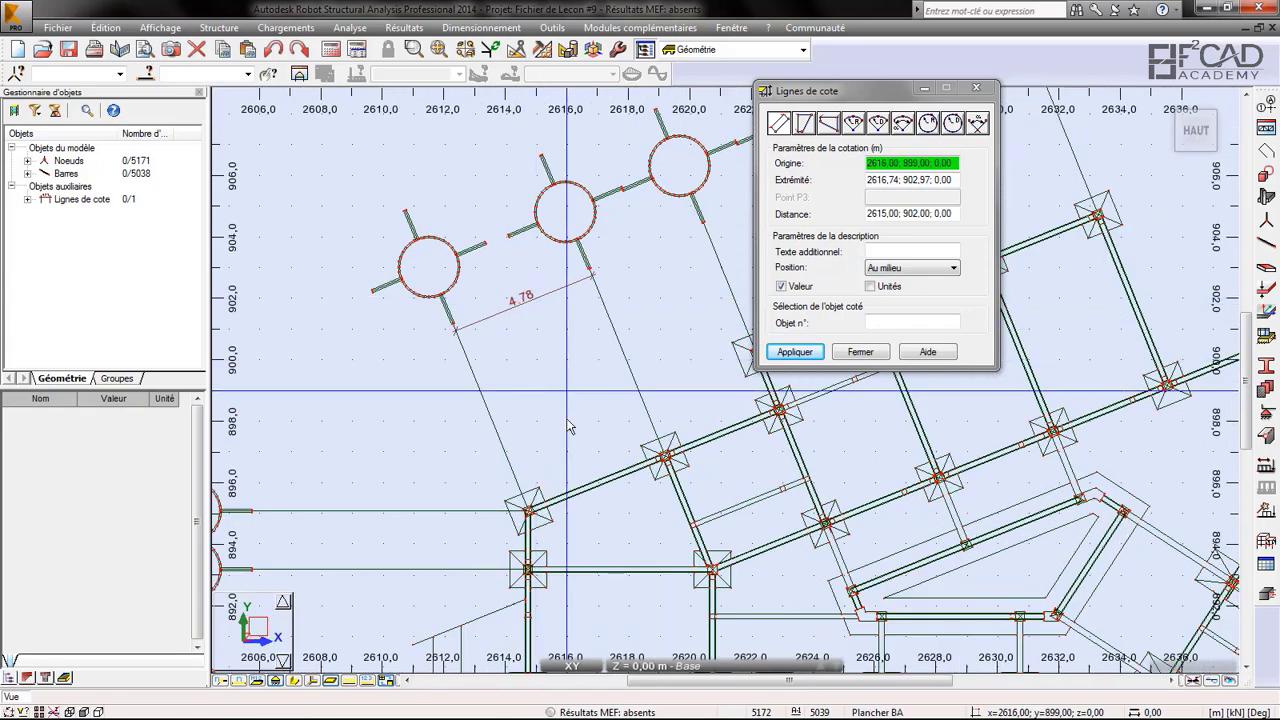
mouse_move(415, 708)
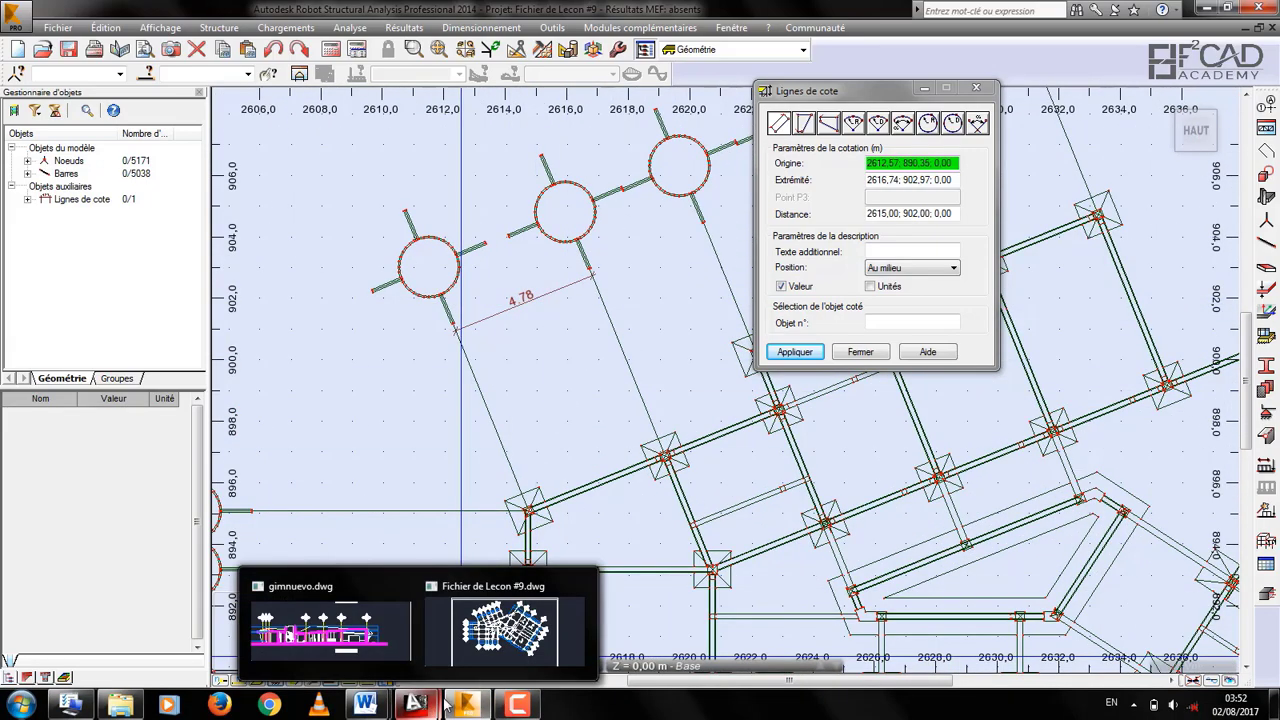
click(505, 628)
scroll(336, 286, up, 6)
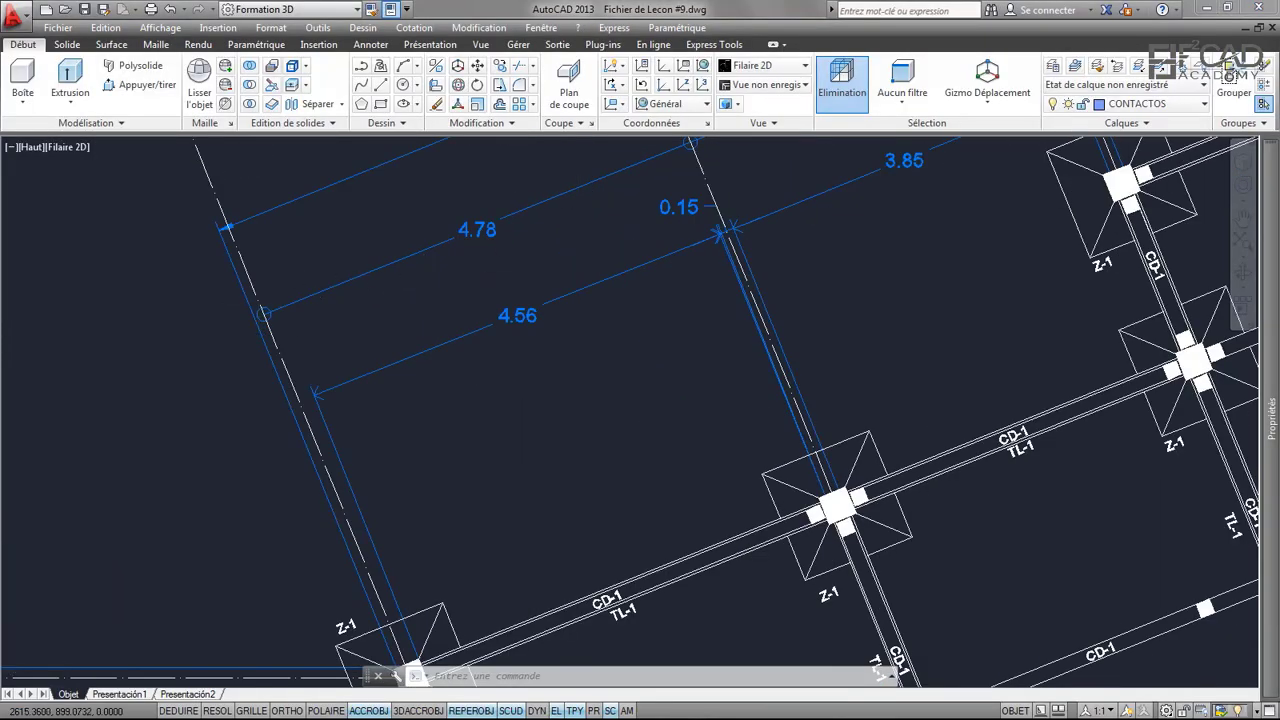
scroll(466, 284, down, 4)
mouse_move(520, 717)
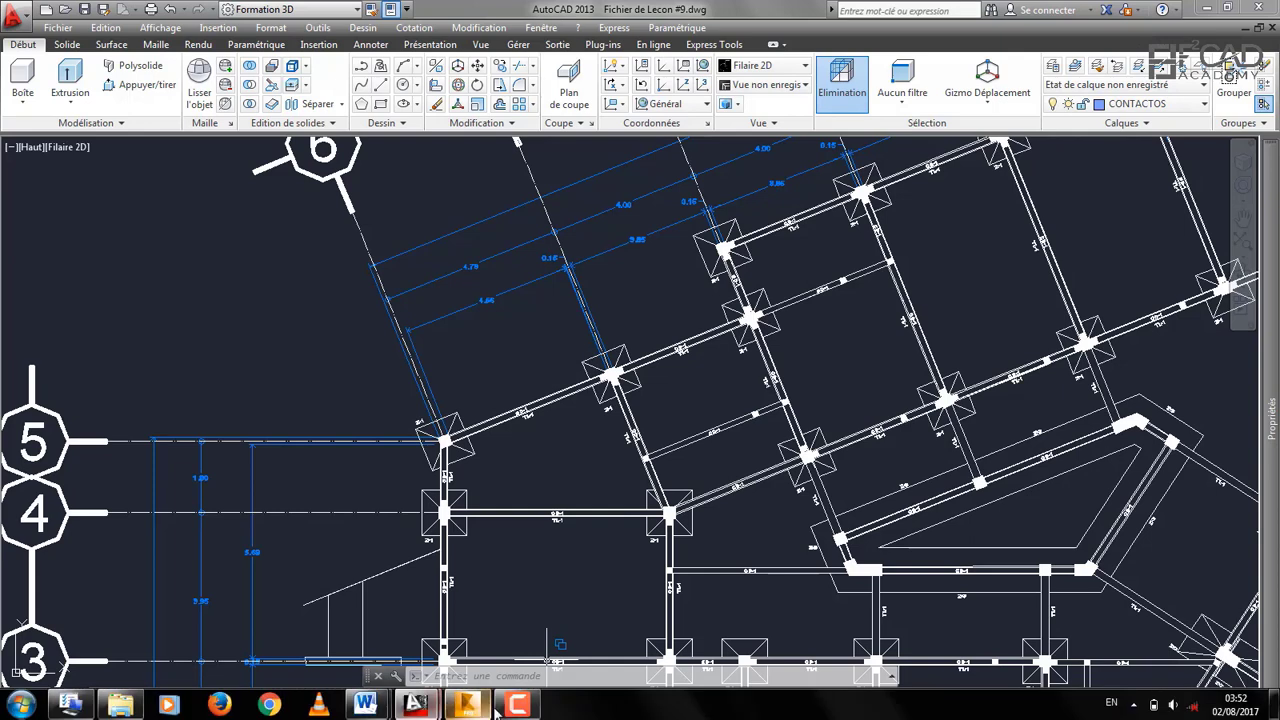
click(466, 706)
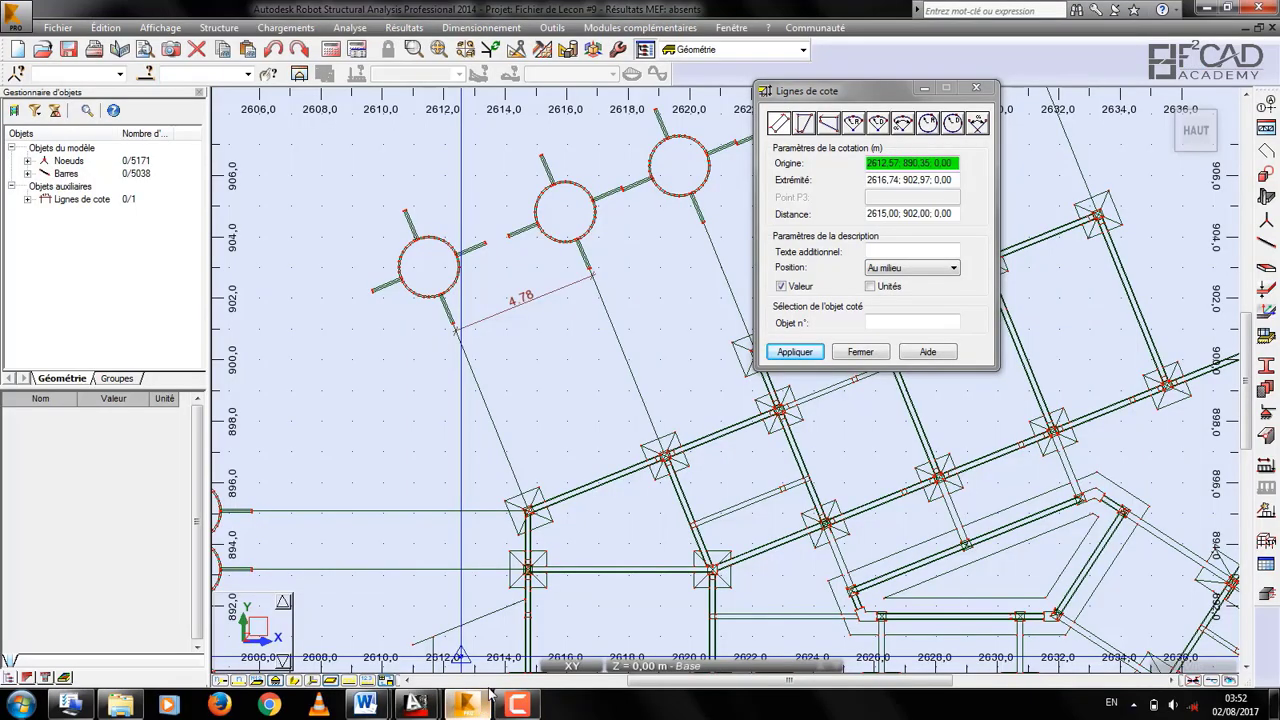
- Close the dimension line tool and delete the dimension between the first two inclined axes
click(858, 352)
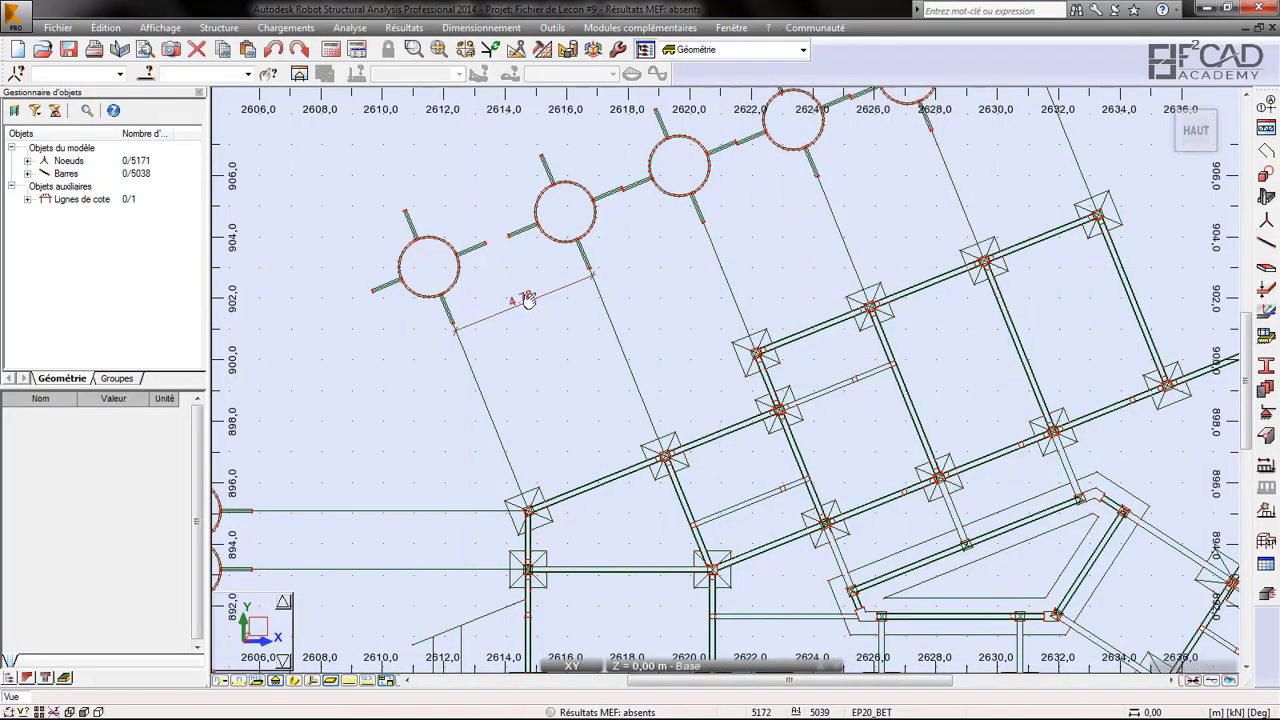
scroll(531, 293, up, 3)
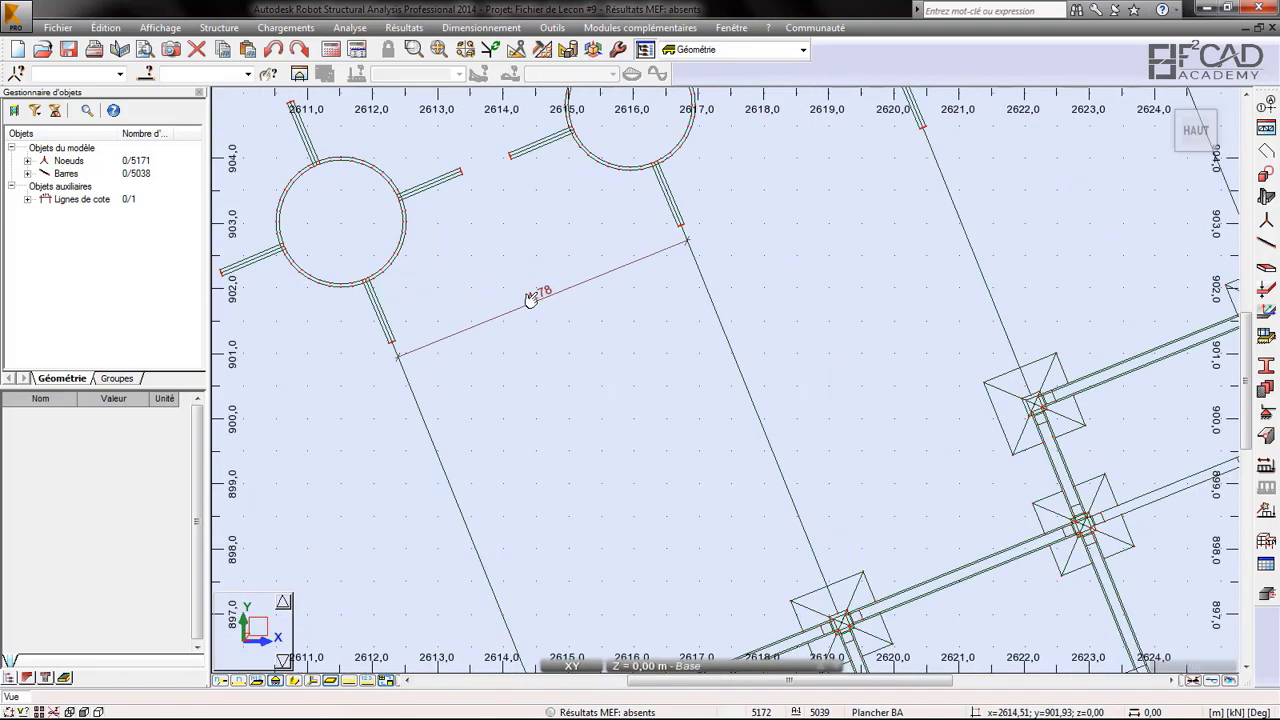
click(502, 319)
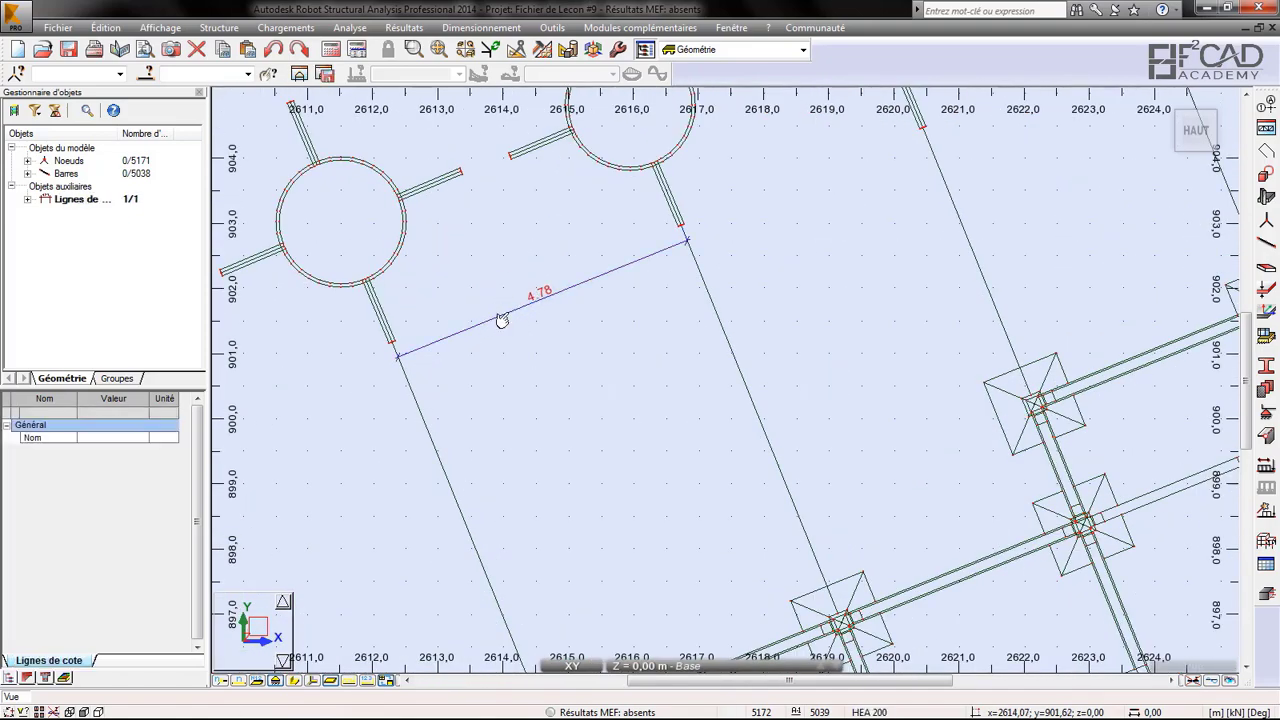
key(Delete)
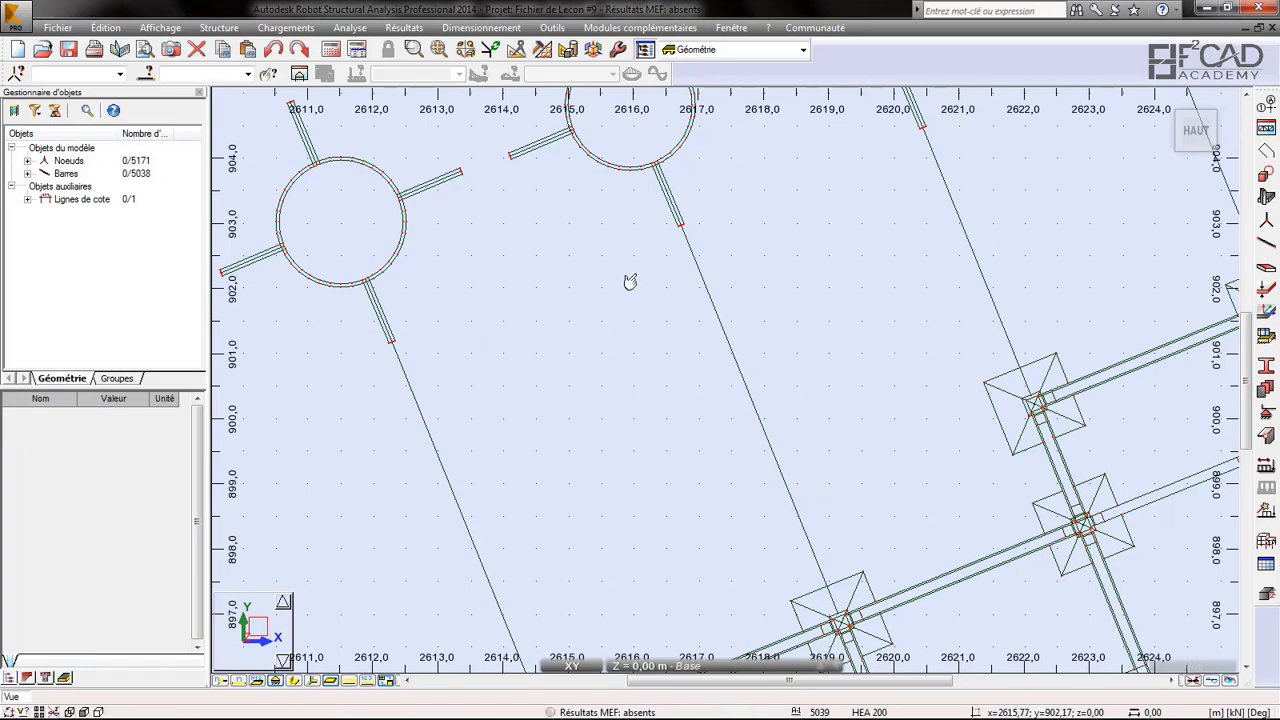
- Create an arbitrary construction line (Lignes arbitraires) from the lowest horizontal axis bar, 586, with 1 2 3 labelling, and apply it
scroll(520, 210, down, 10)
scroll(513, 272, up, 3)
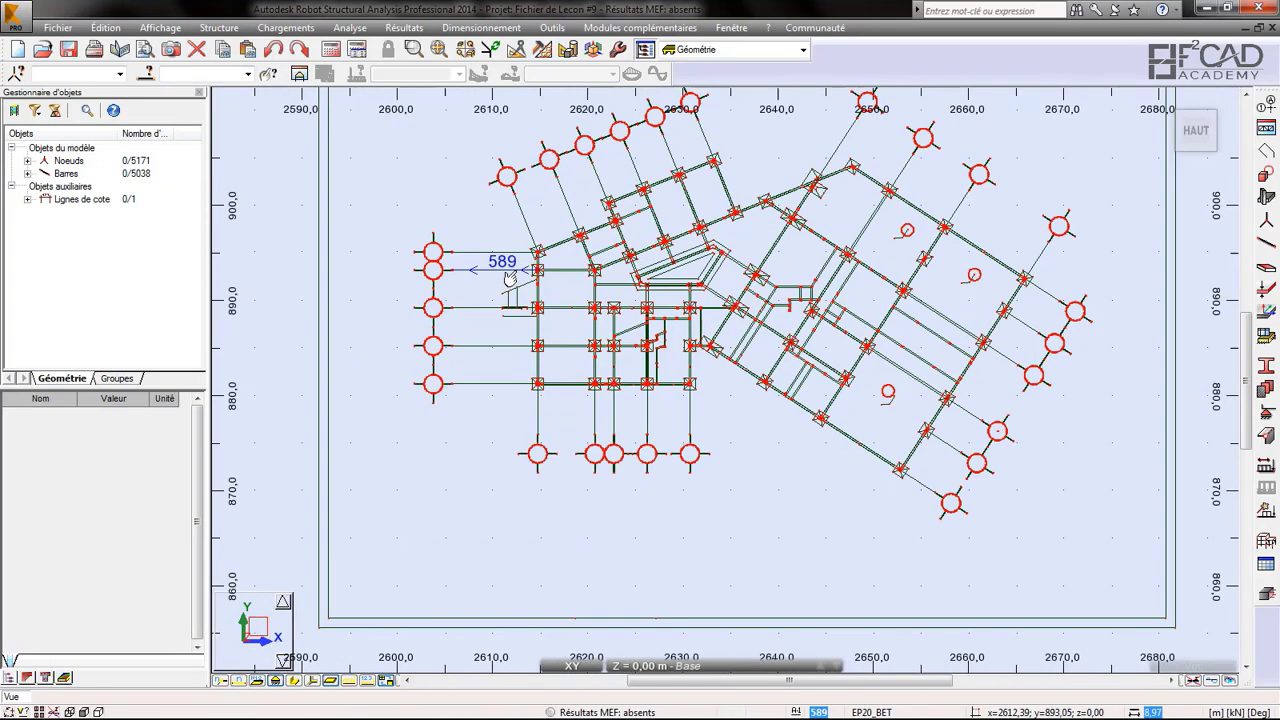
click(476, 387)
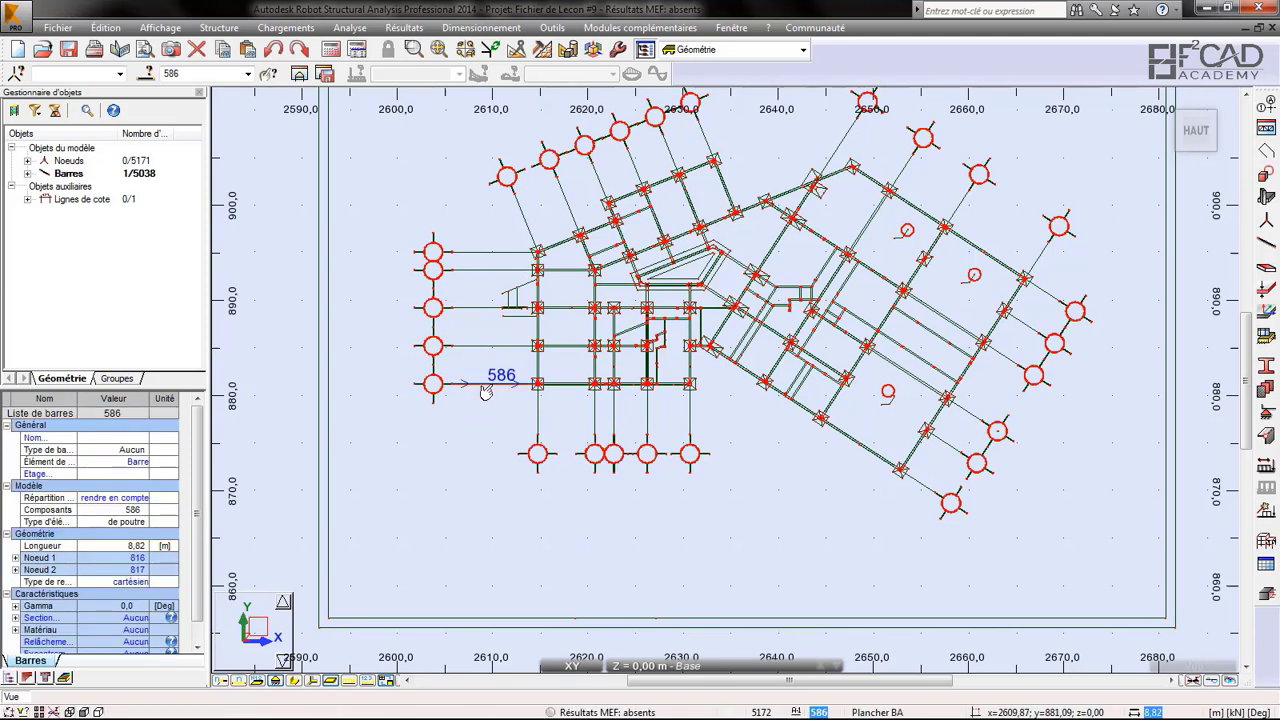
click(1267, 109)
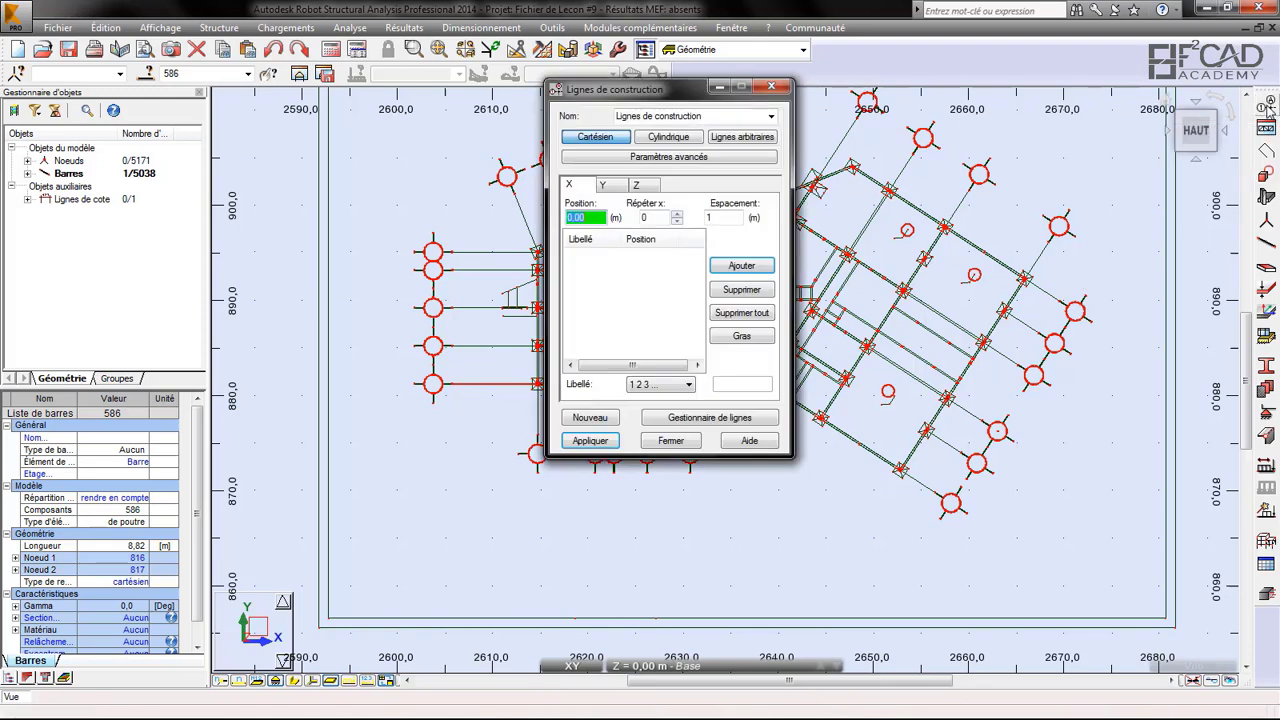
click(737, 138)
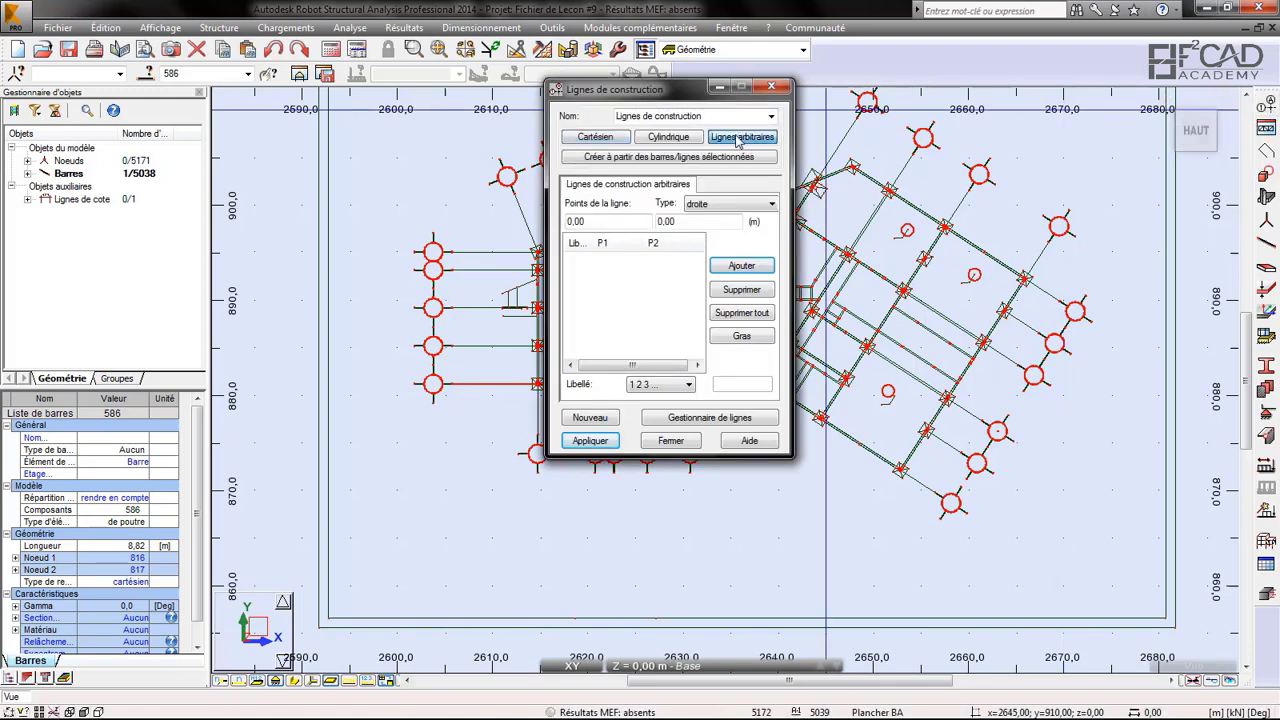
click(650, 157)
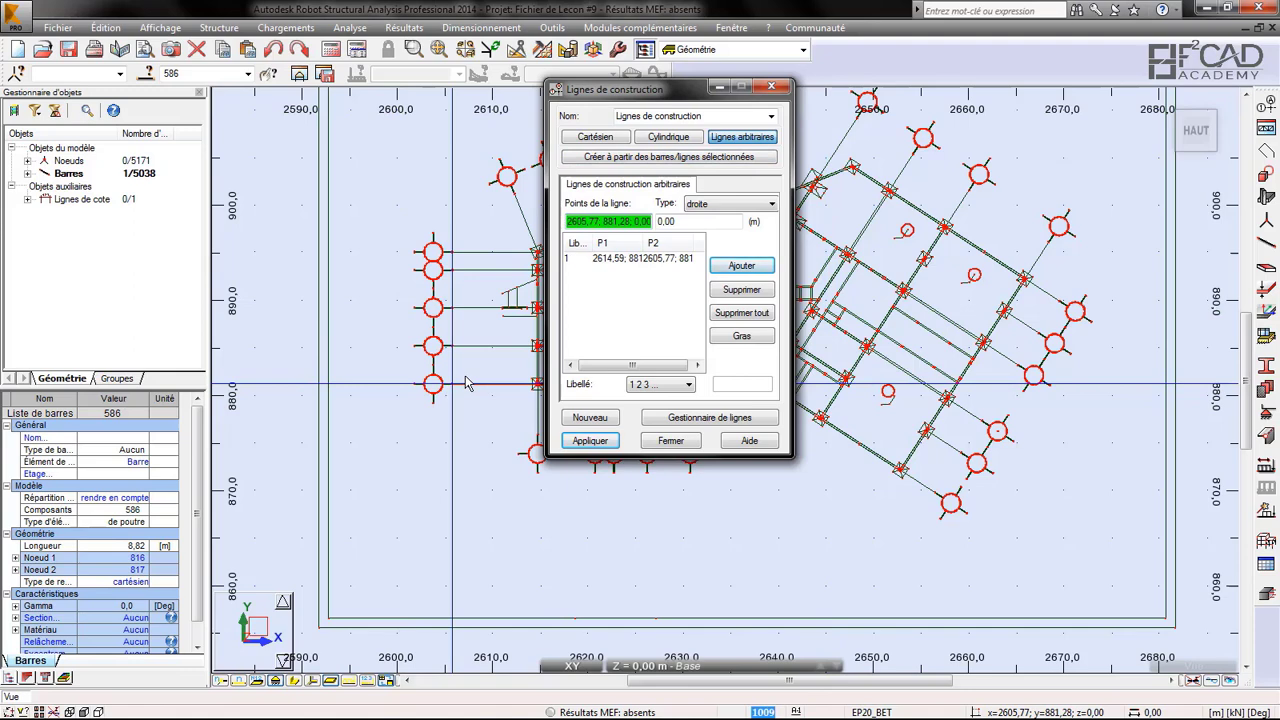
click(590, 441)
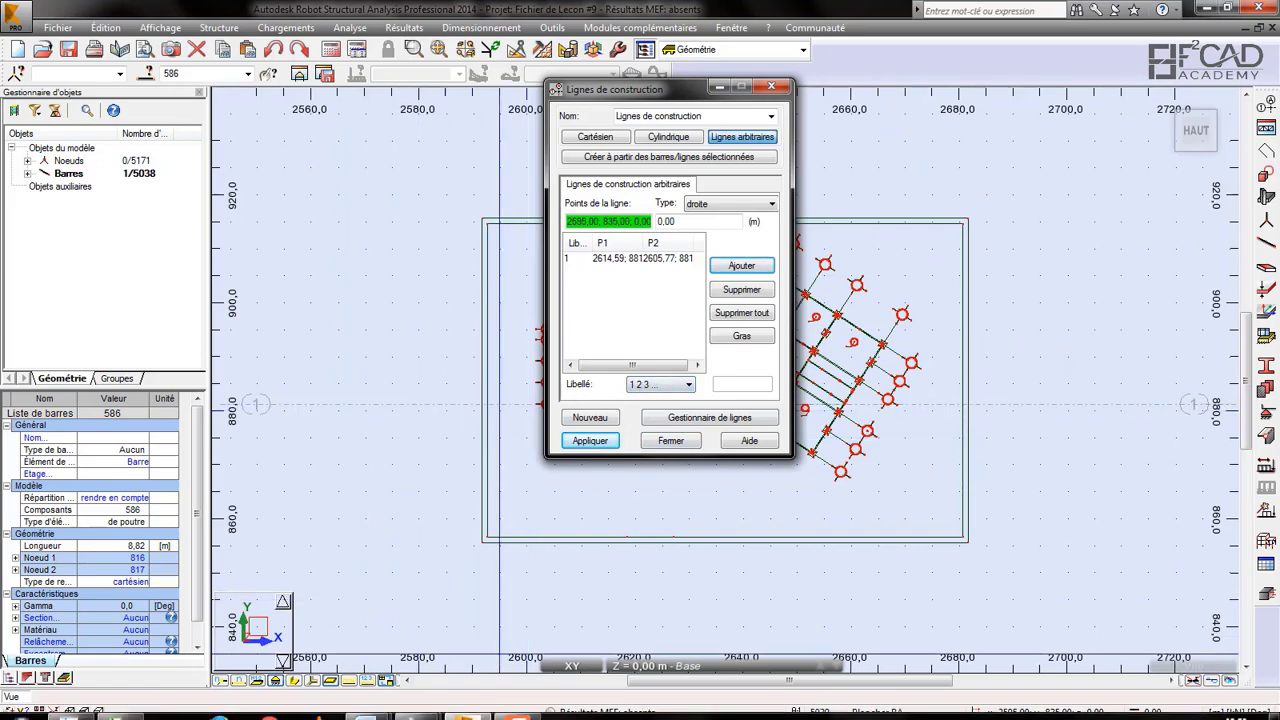
- Check the axis numbering in Fichier de Lecon #9.dwg in AutoCAD, return to Robot Structural Analysis and close the construction lines dialog
mouse_move(425, 703)
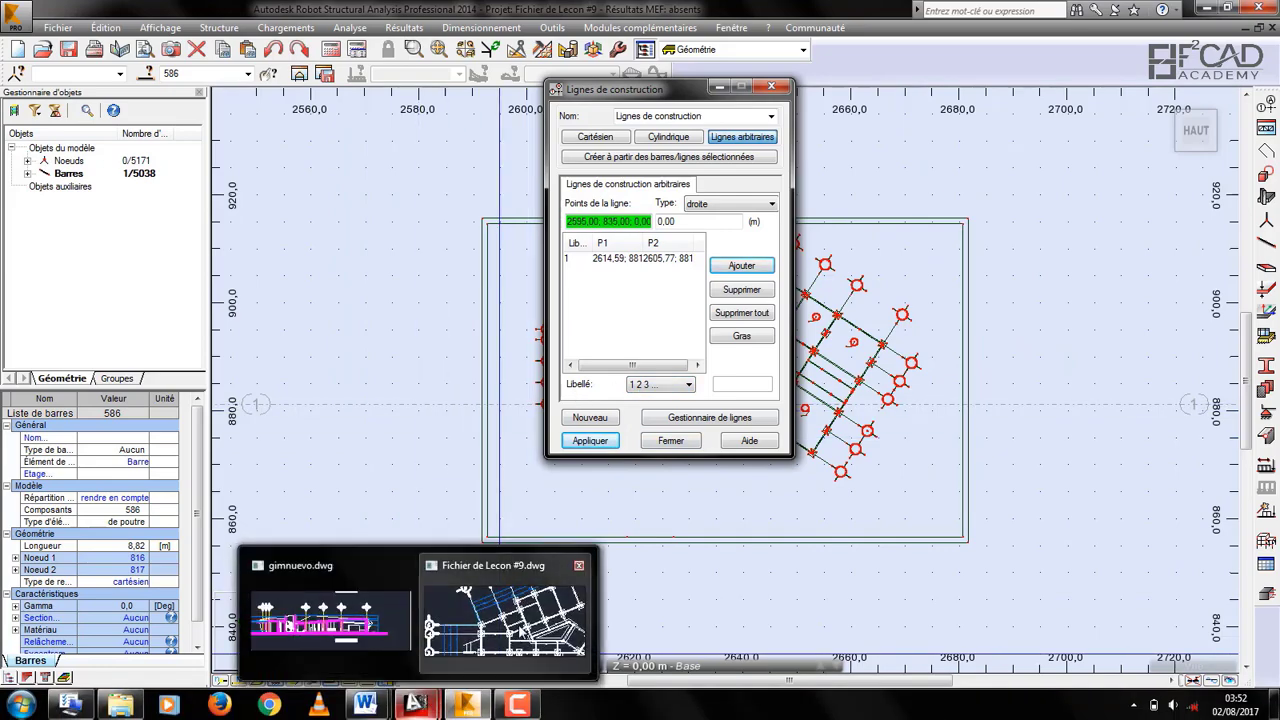
click(505, 615)
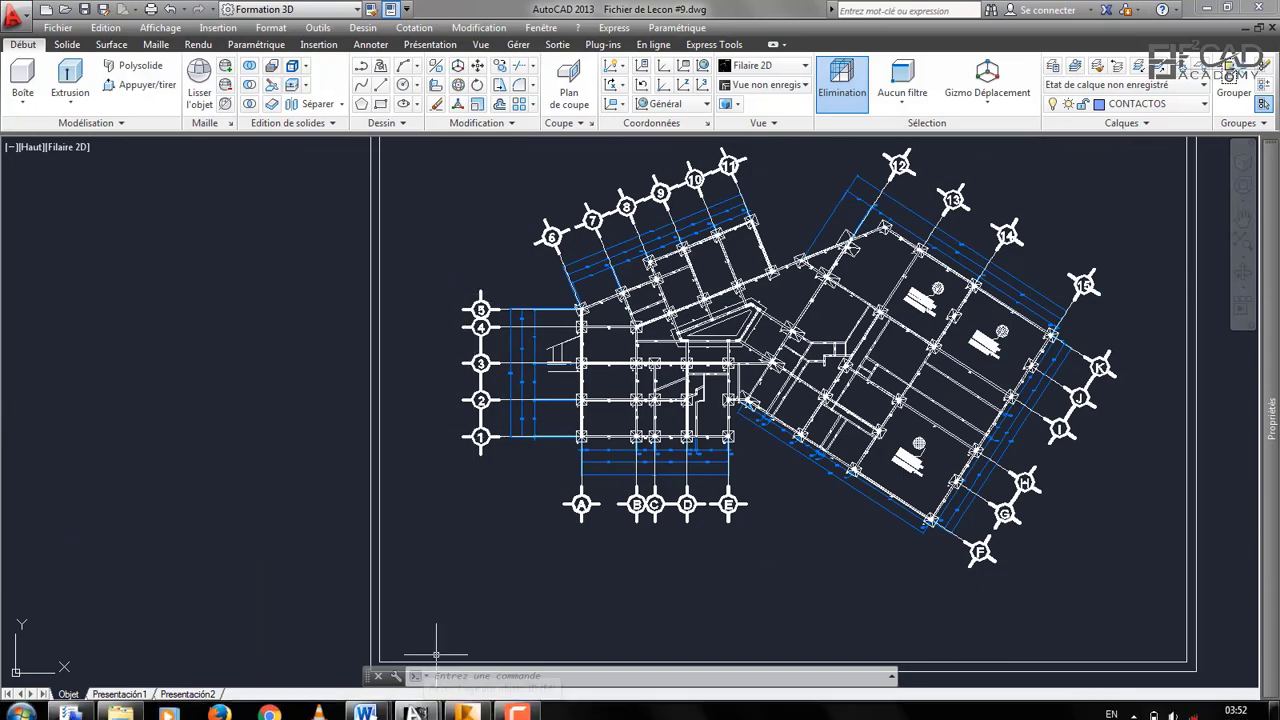
click(465, 703)
click(670, 440)
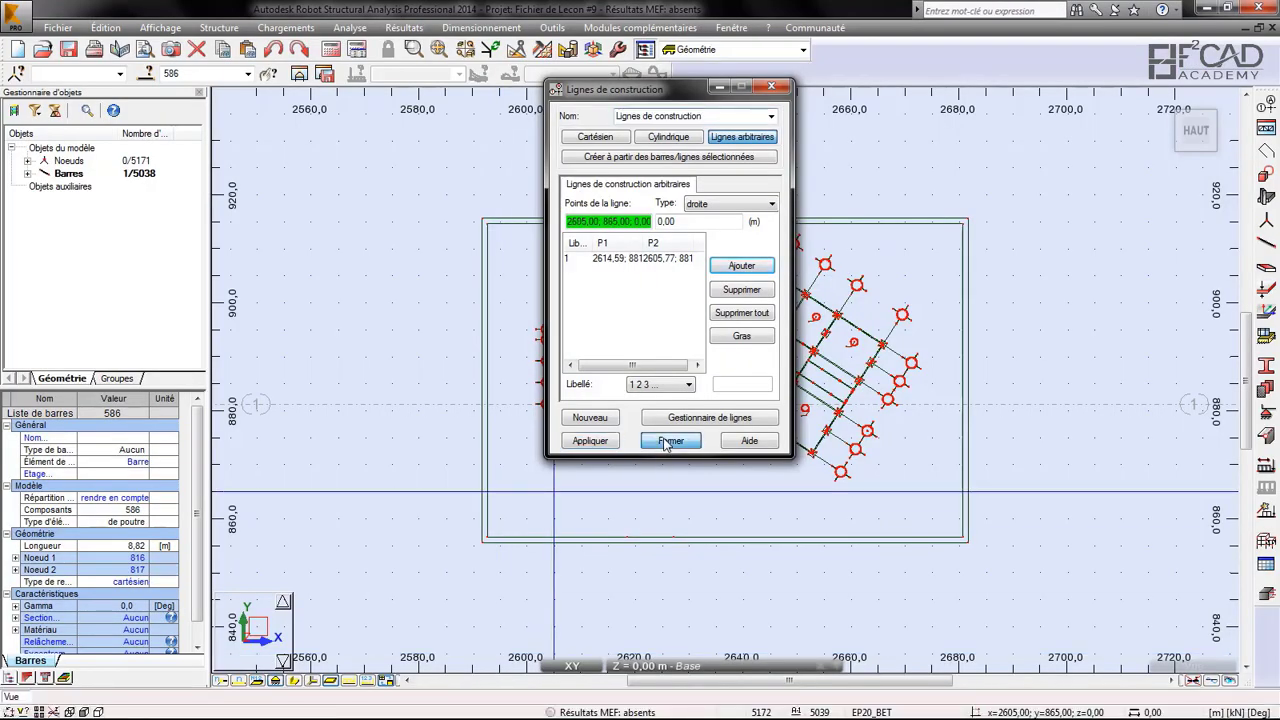
- Examine the construction line against the horizontal axis bars and axis bubbles of the floor plan
scroll(454, 410, up, 2)
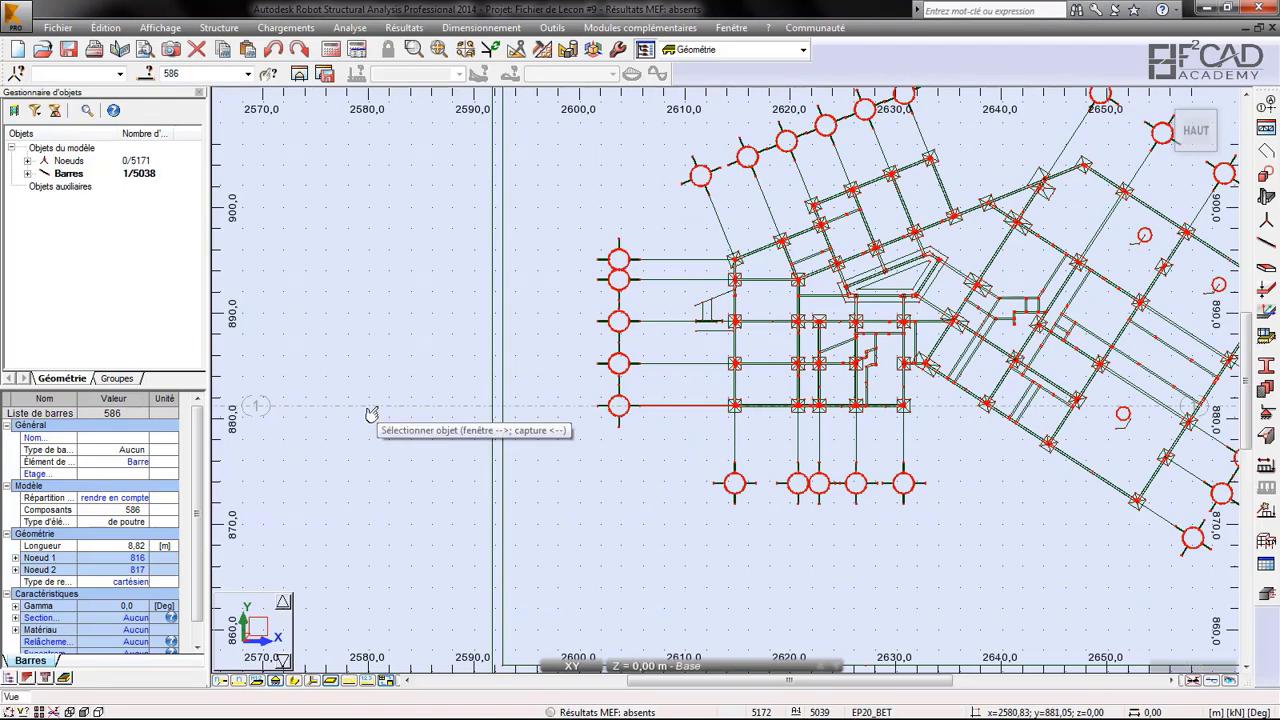
scroll(386, 386, down, 1)
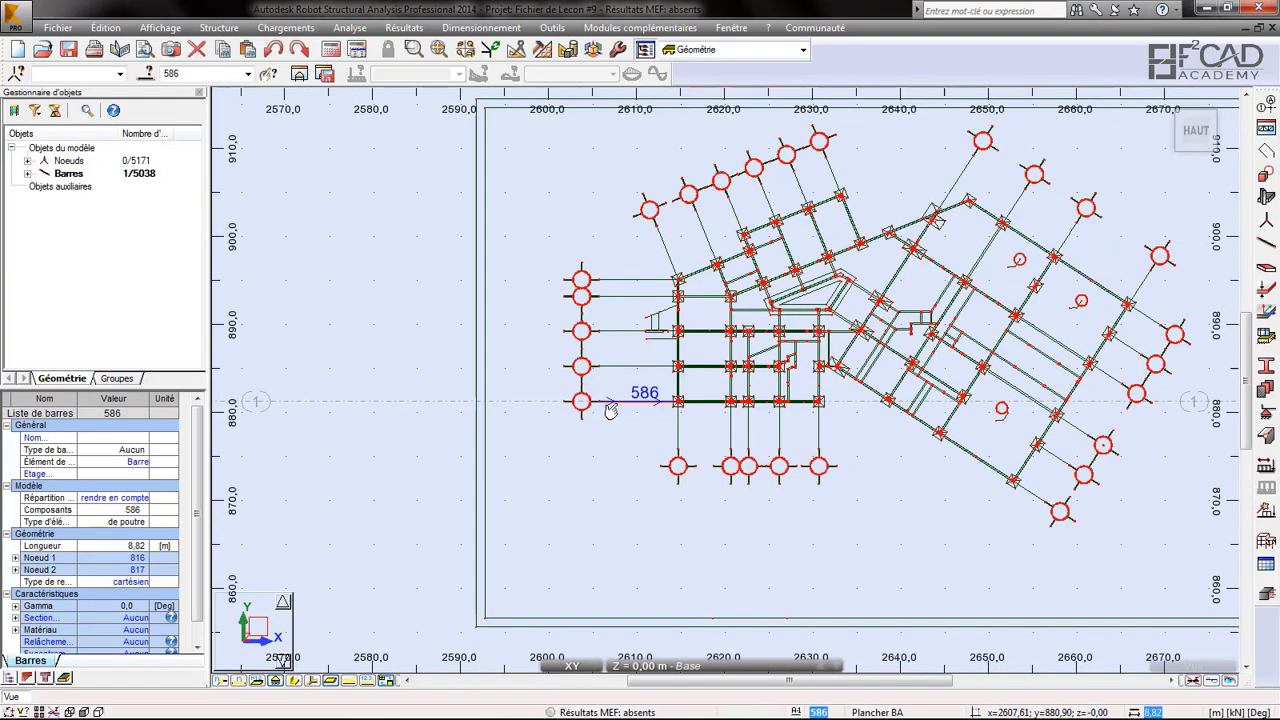
scroll(612, 402, up, 3)
scroll(557, 398, down, 2)
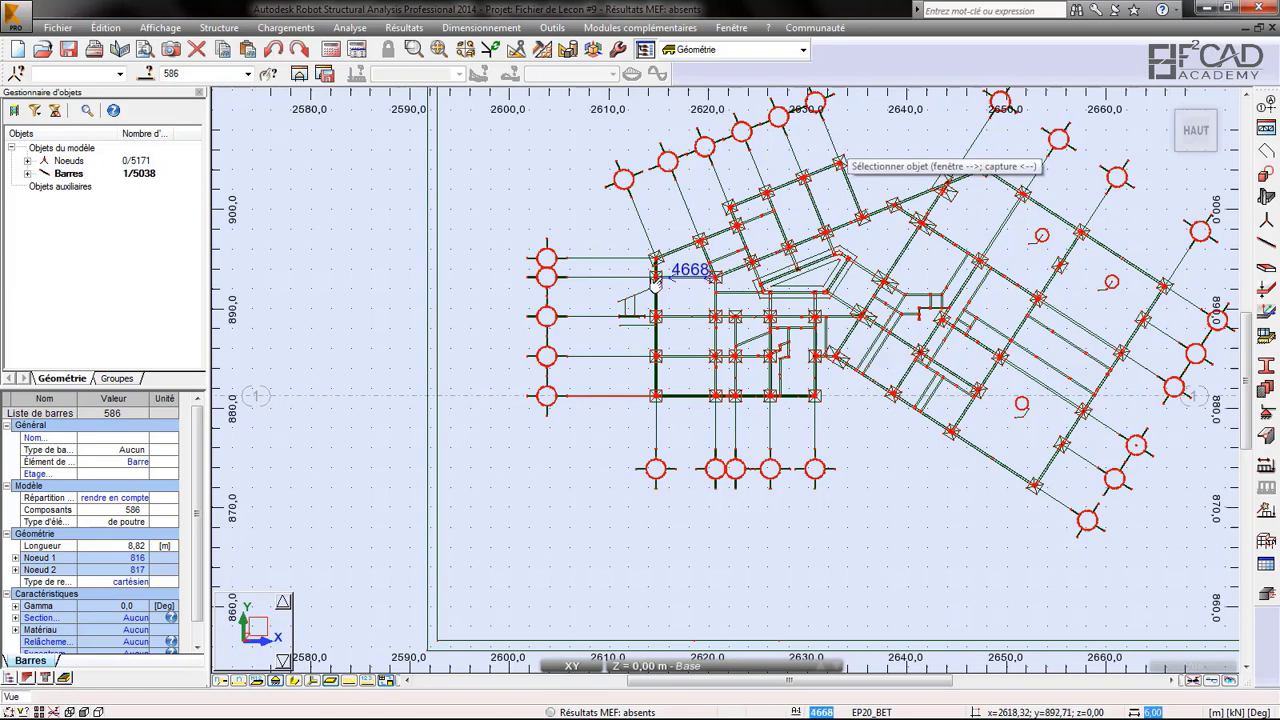
scroll(473, 318, down, 2)
scroll(555, 285, up, 2)
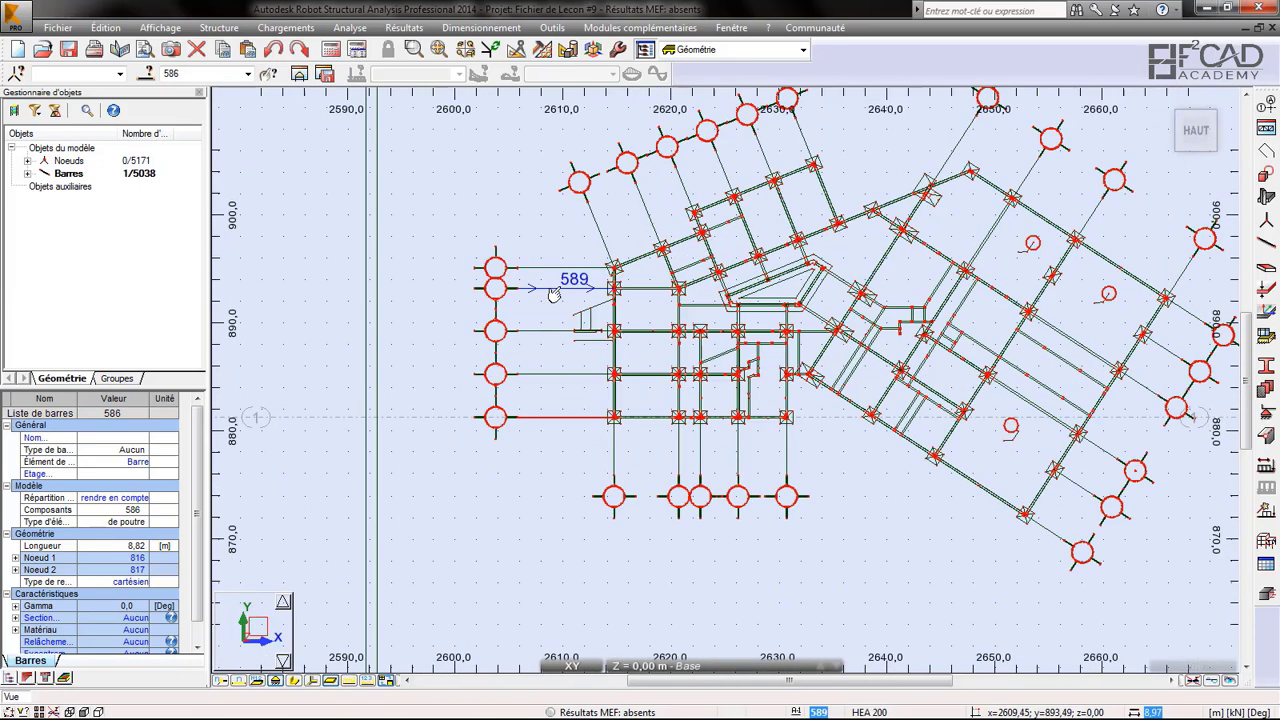
scroll(492, 374, down, 2)
scroll(492, 374, up, 2)
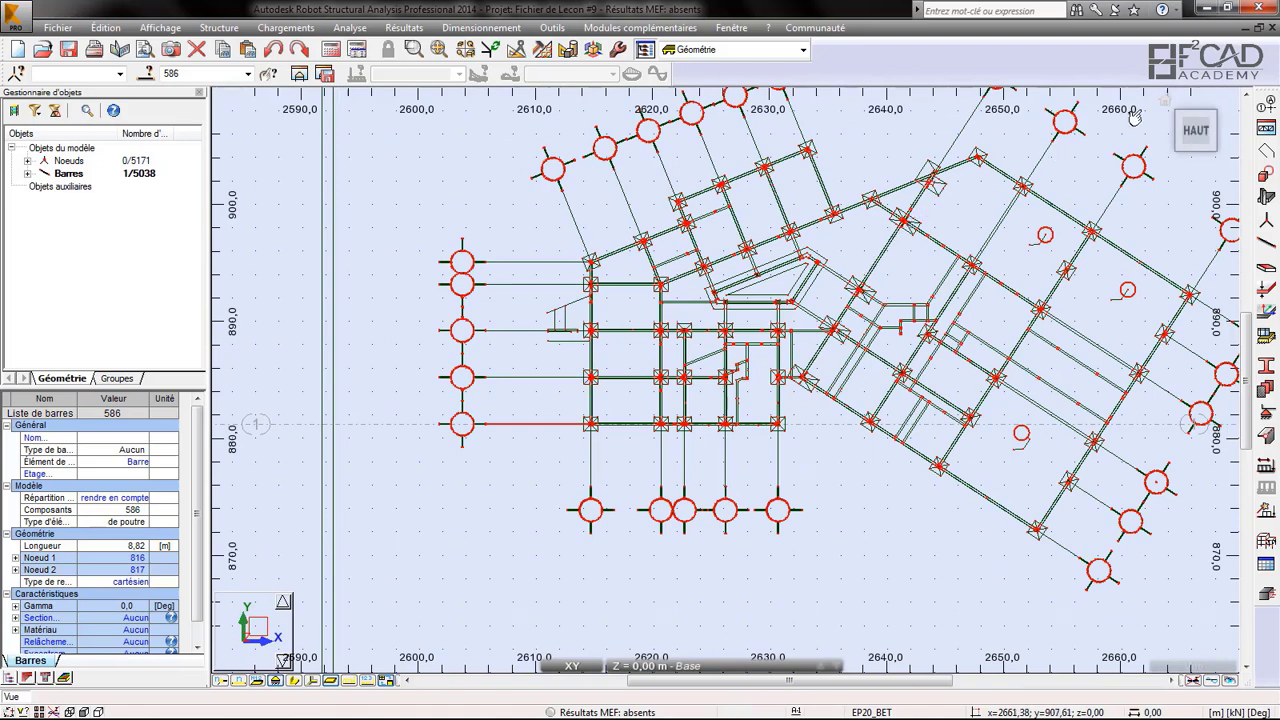
- Clear the bar selection, remove all arbitrary construction lines and apply the emptied list
click(537, 477)
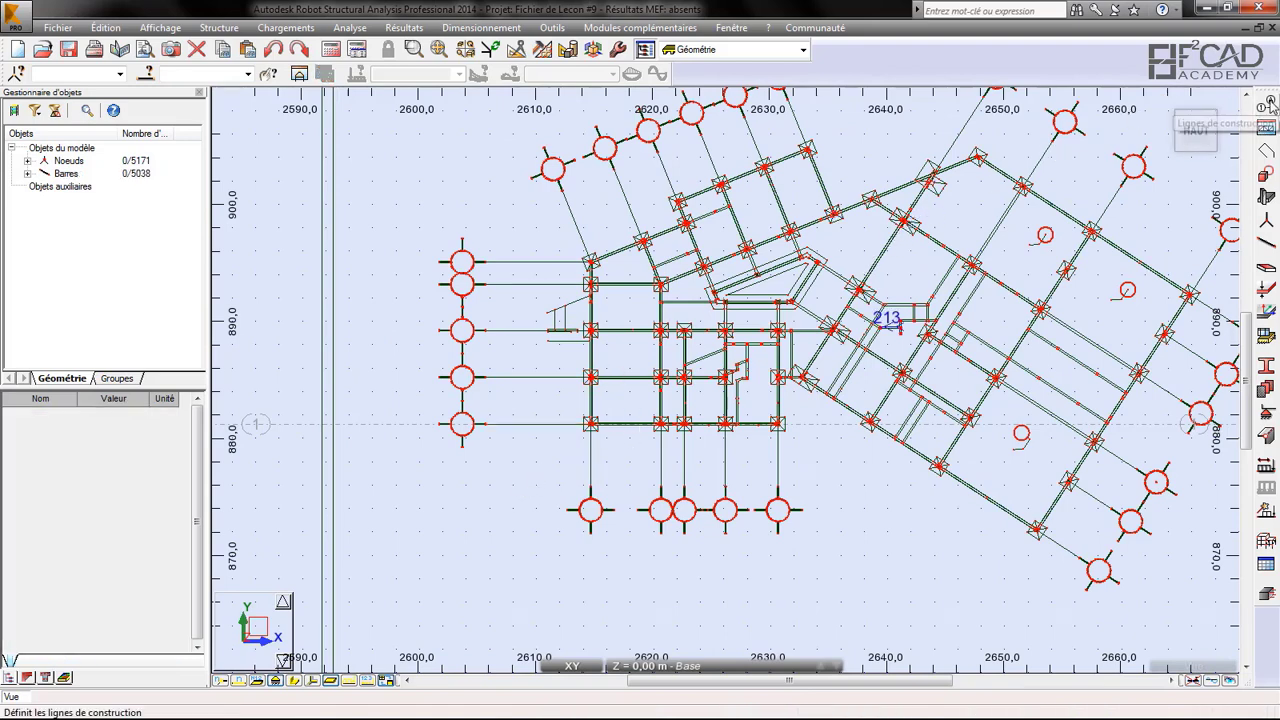
click(1266, 104)
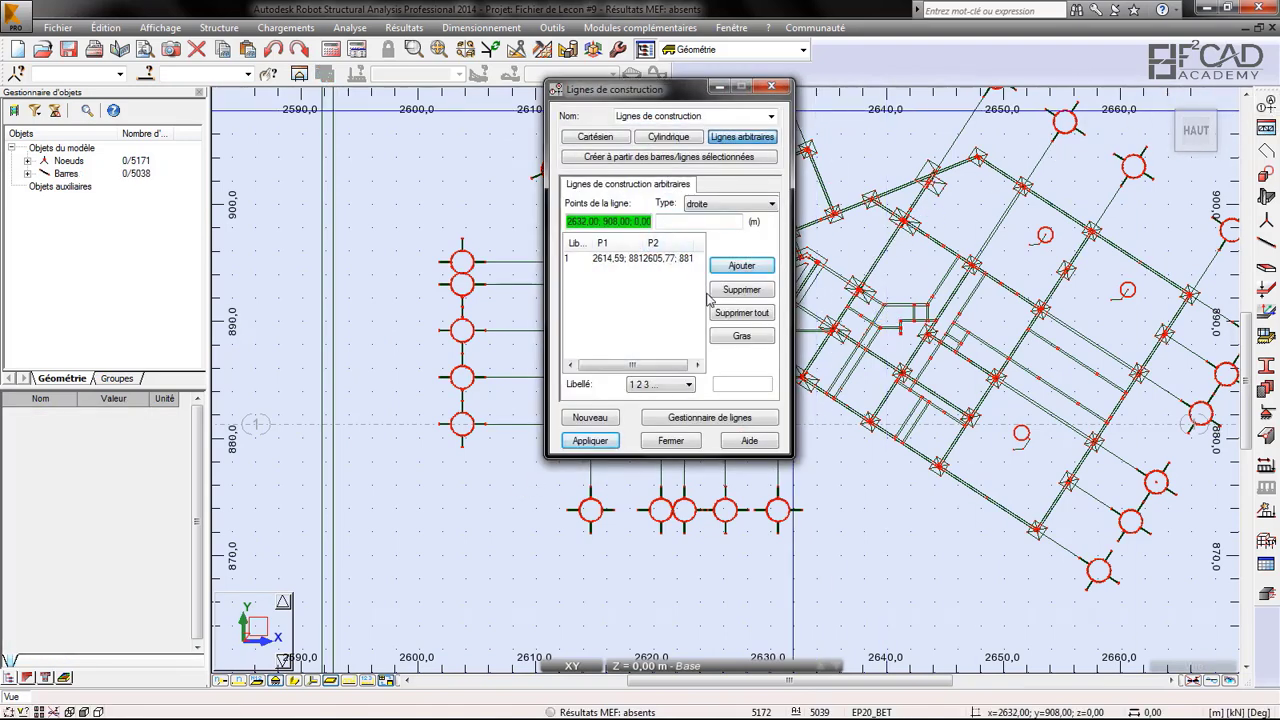
click(749, 314)
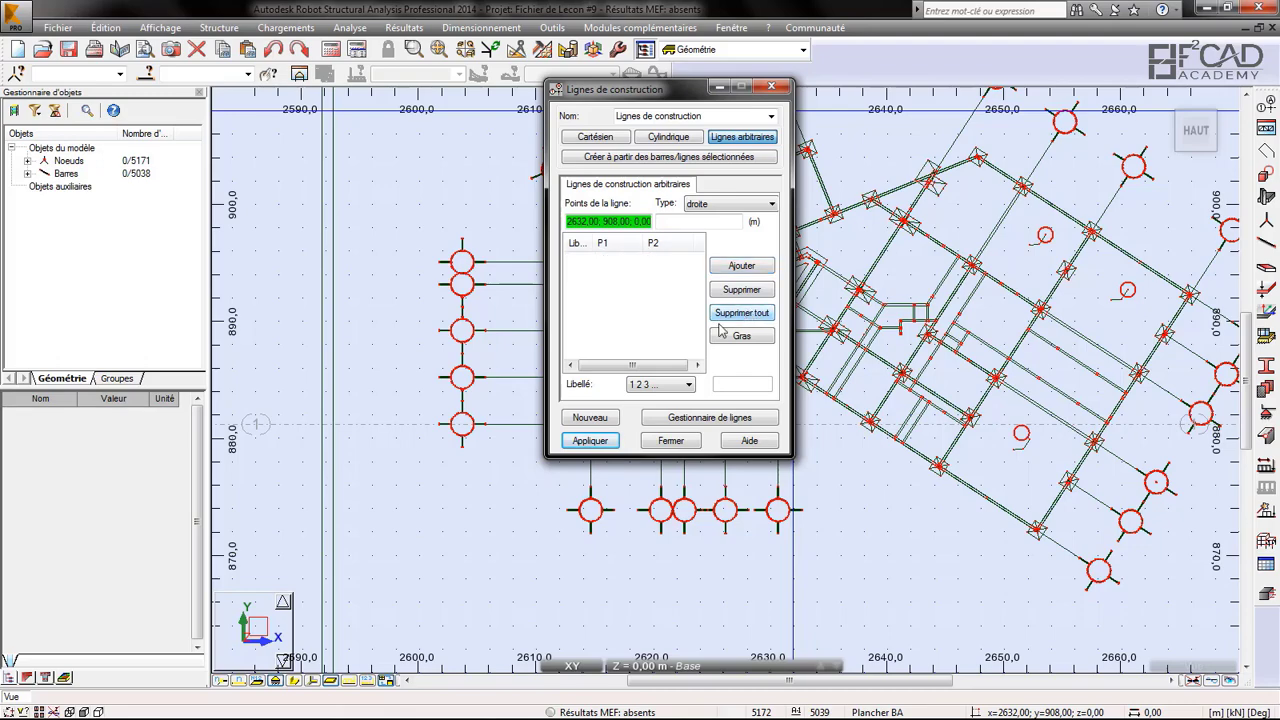
click(590, 441)
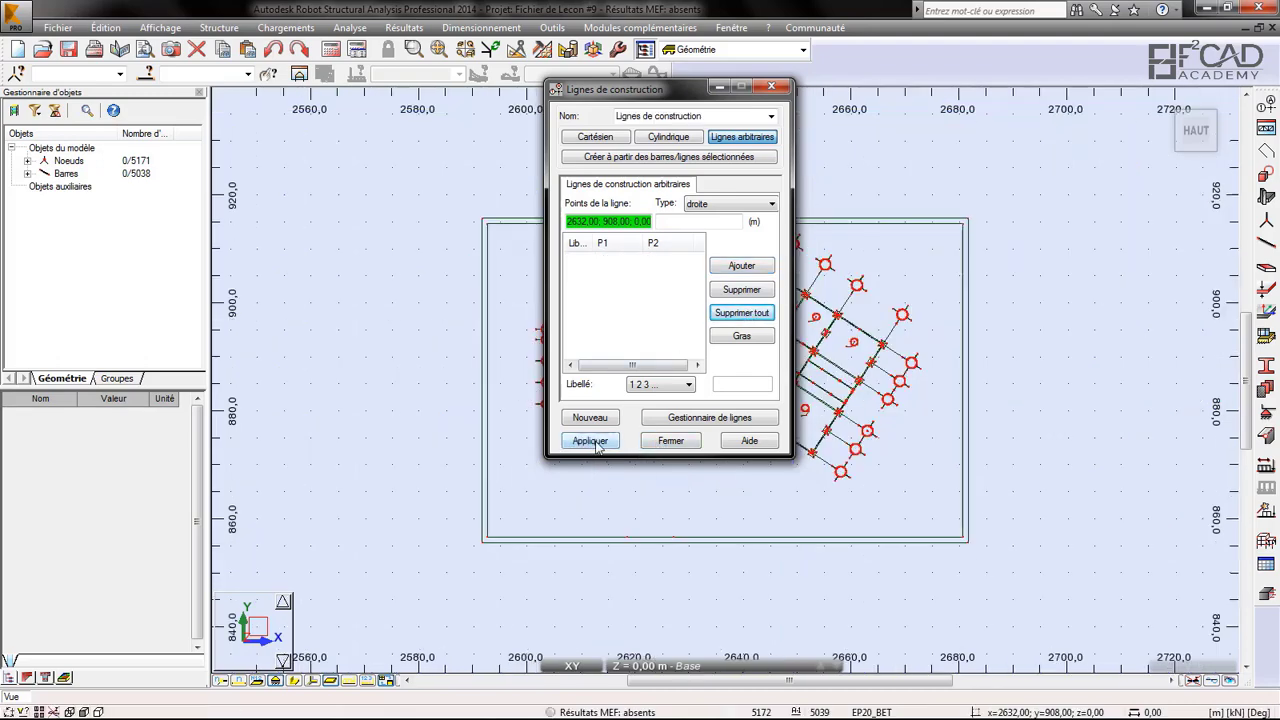
click(671, 441)
- Select the five horizontal axis bars, 586 to 590, one after another from the lowest to the highest
scroll(565, 395, up, 4)
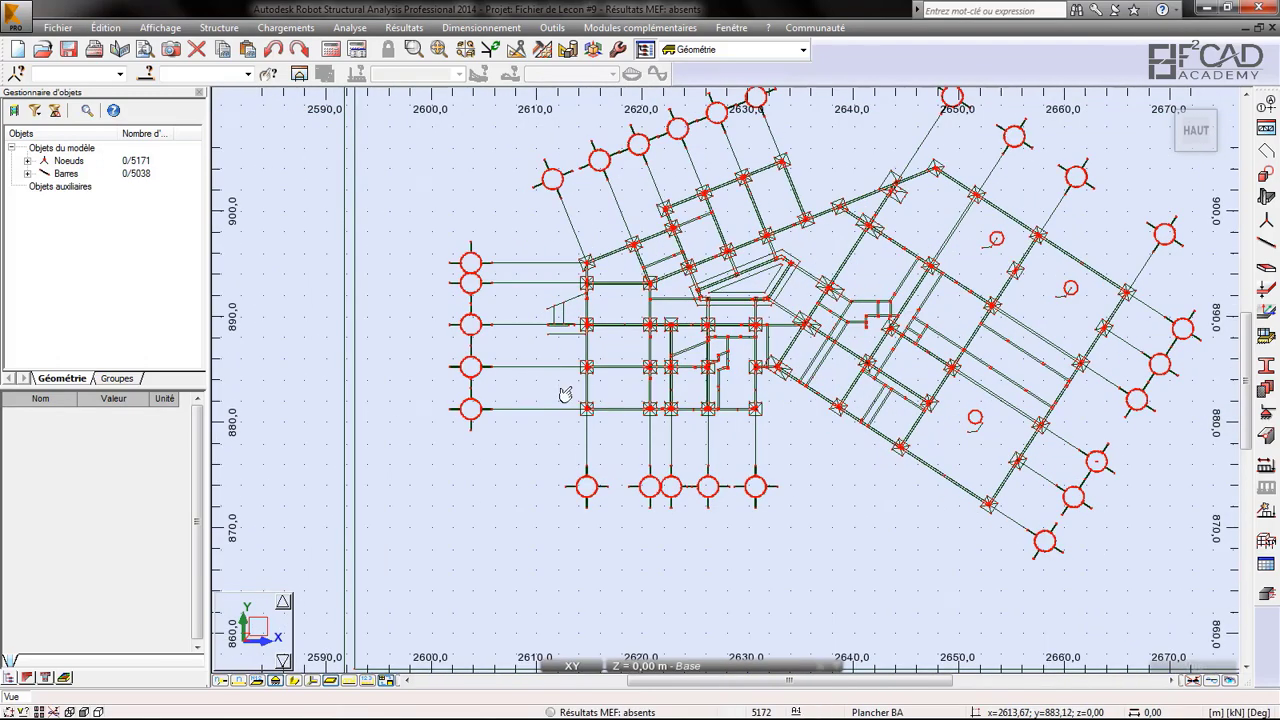
click(515, 414)
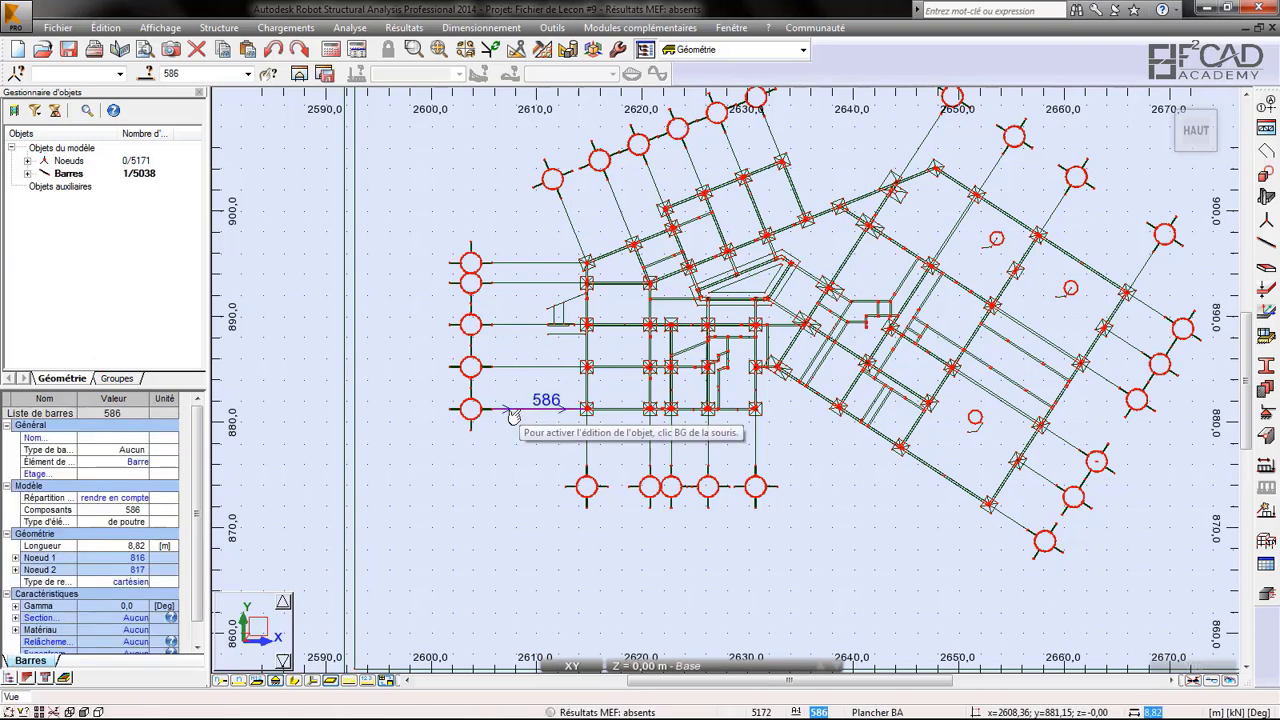
click(509, 364)
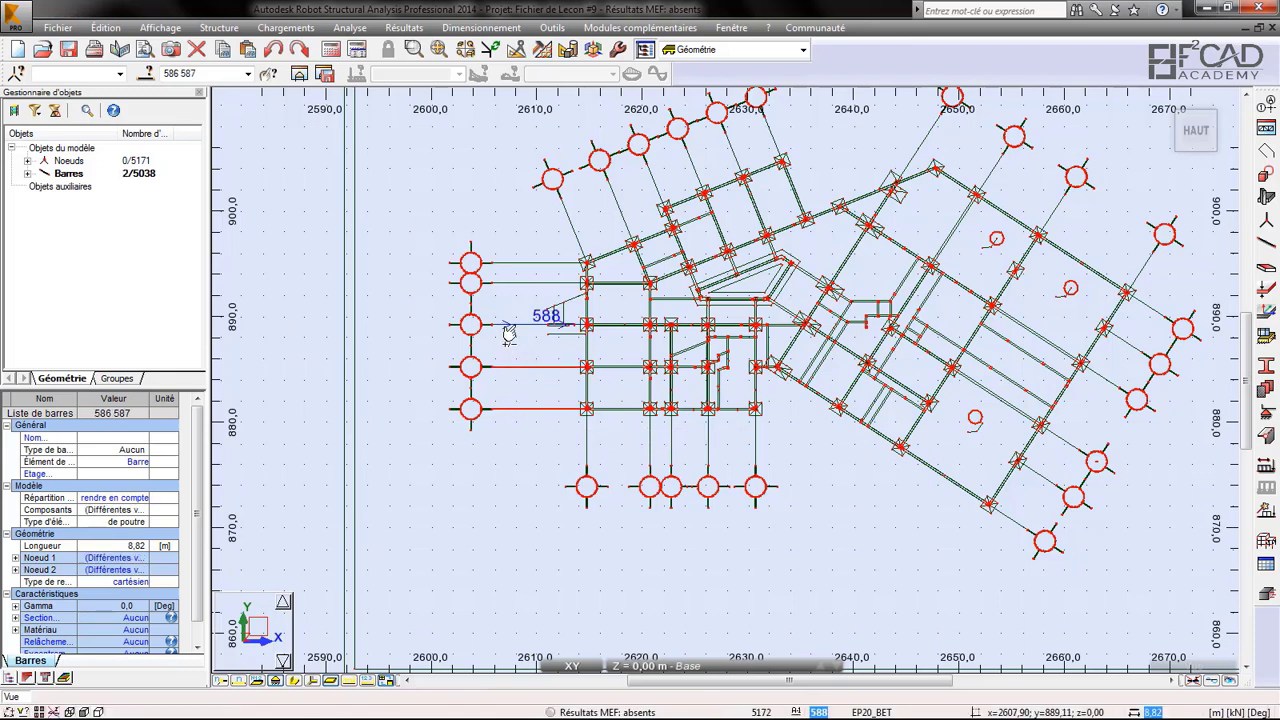
click(509, 334)
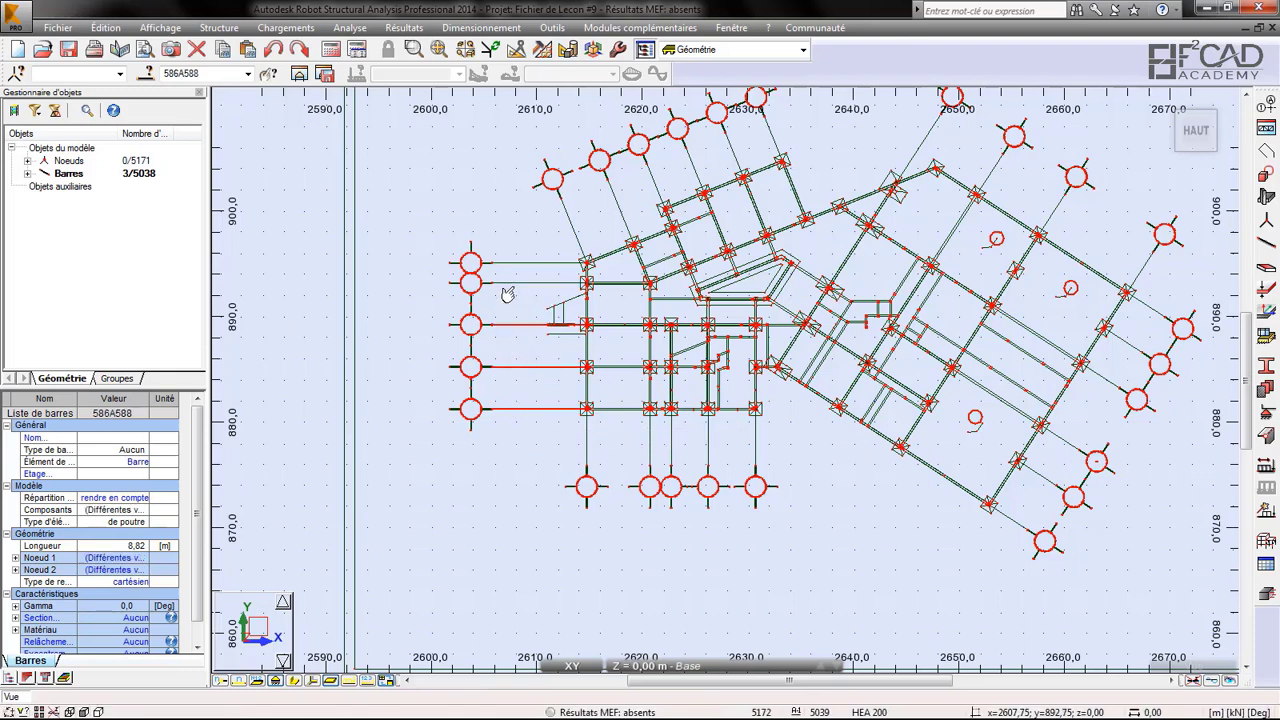
click(509, 289)
click(512, 268)
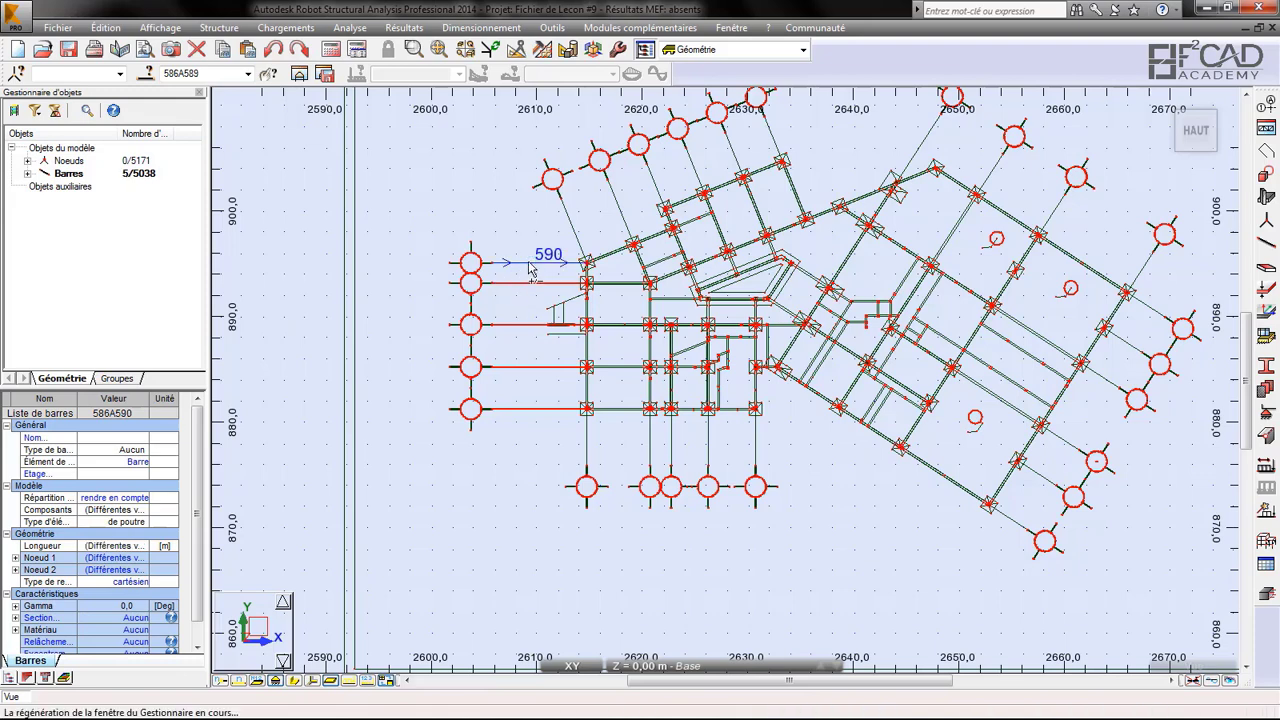
- Review the numbered axes in Fichier de Lecon #9.dwg in AutoCAD and return to Robot Structural Analysis
mouse_move(414, 705)
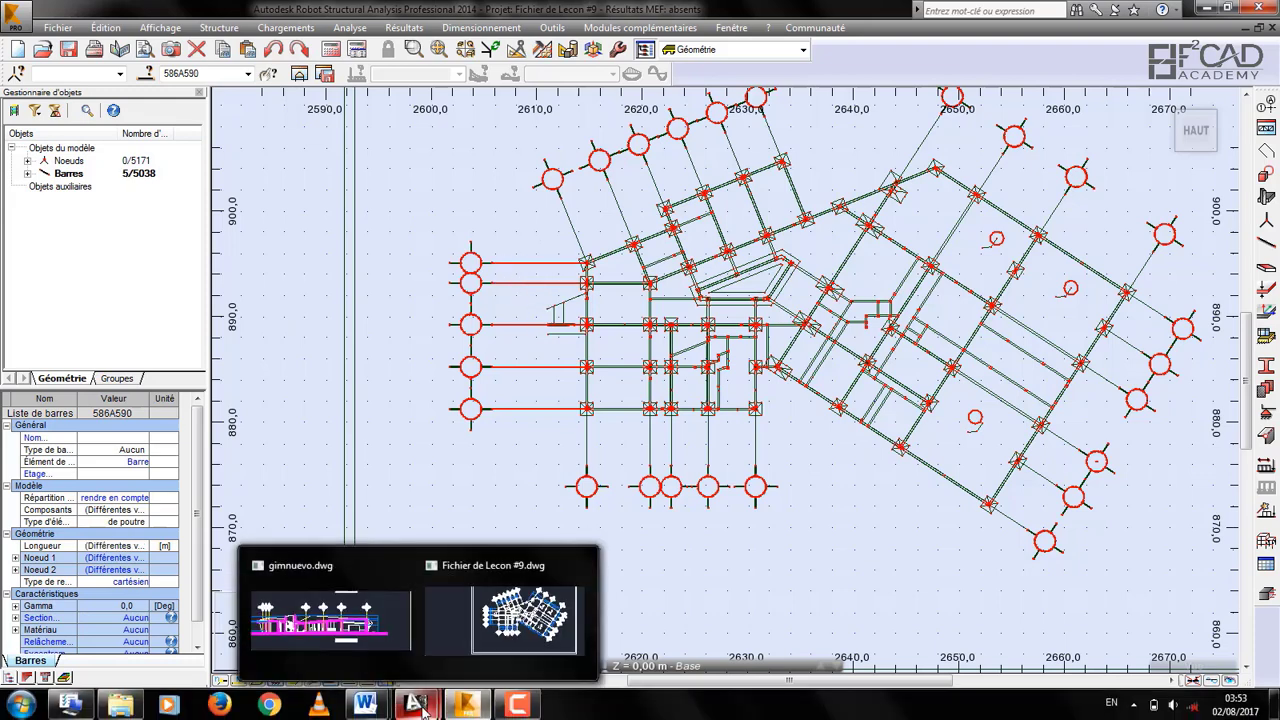
click(510, 612)
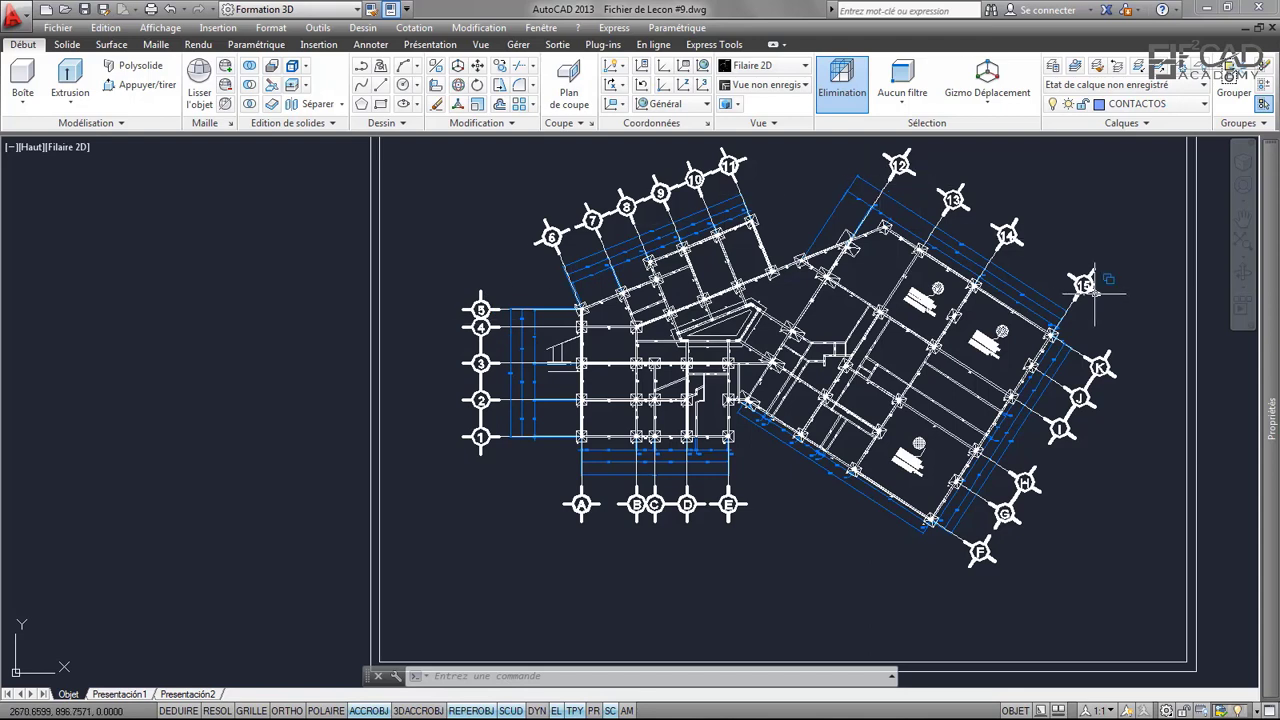
mouse_move(525, 716)
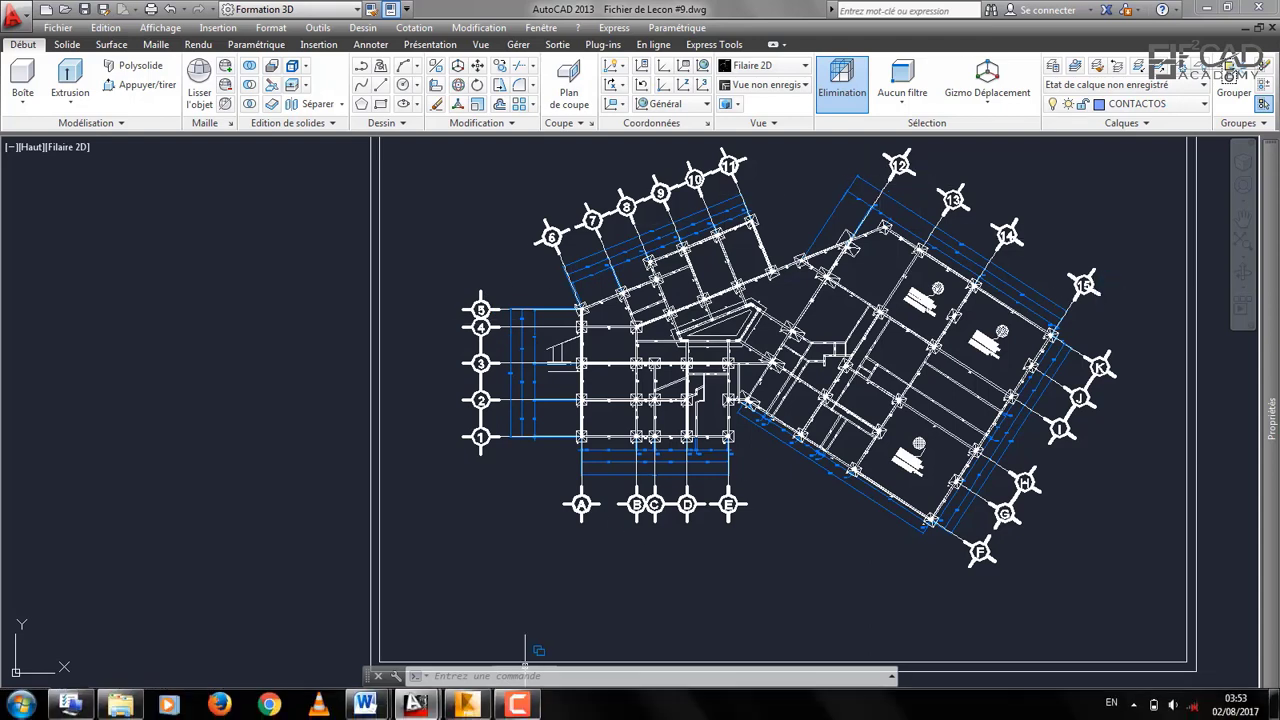
click(477, 710)
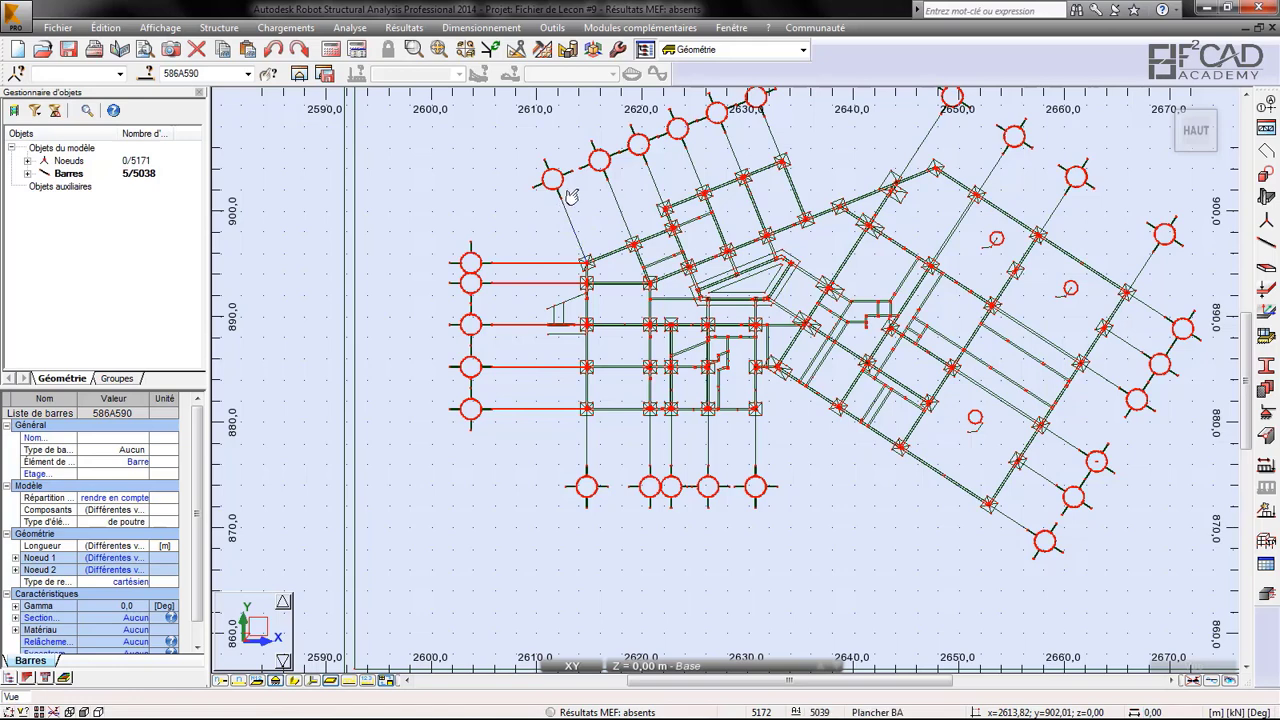
- Add the inclined axis bars of the upper wing, 576 to 581, to the selection
ctrl+click(565, 228)
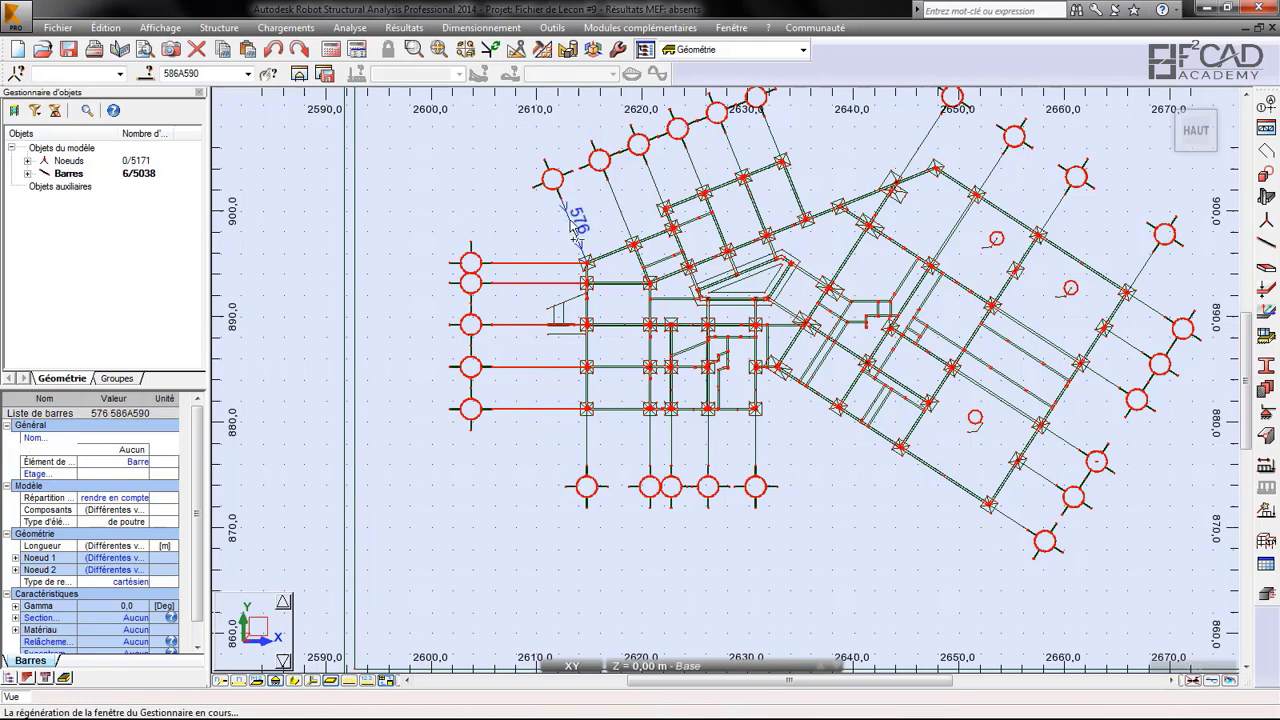
ctrl+click(620, 199)
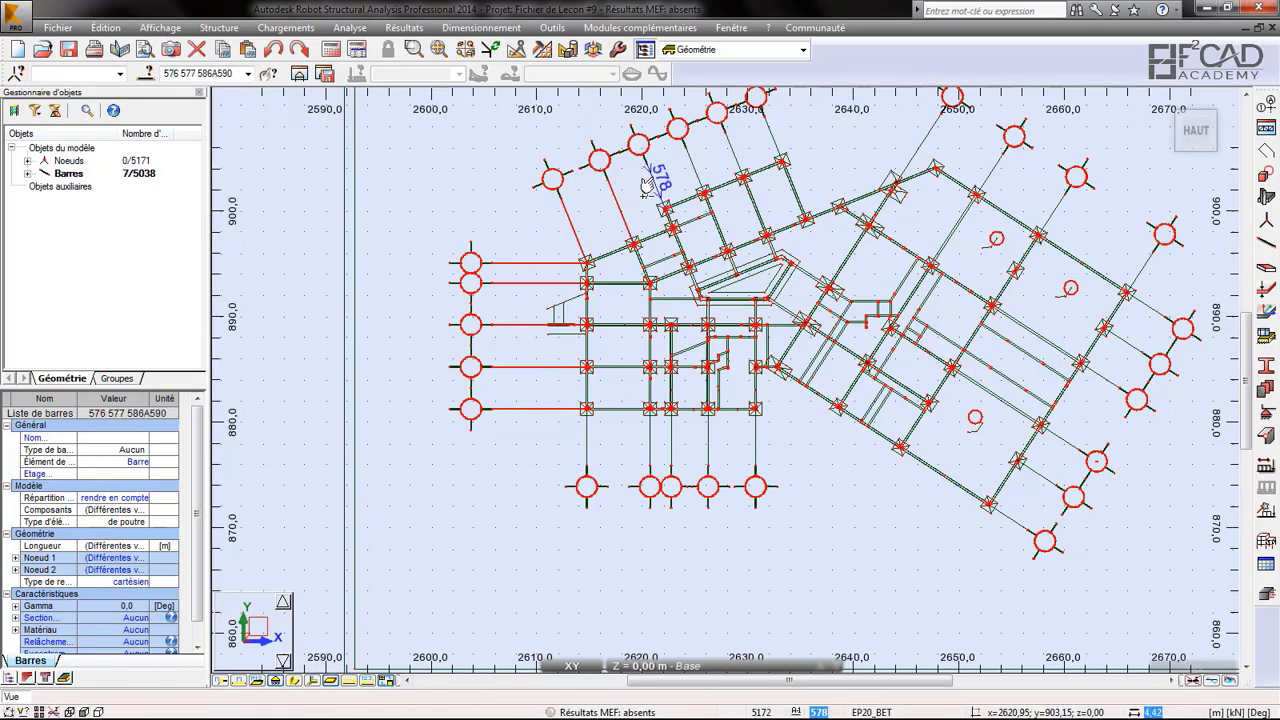
ctrl+click(653, 185)
ctrl+click(690, 162)
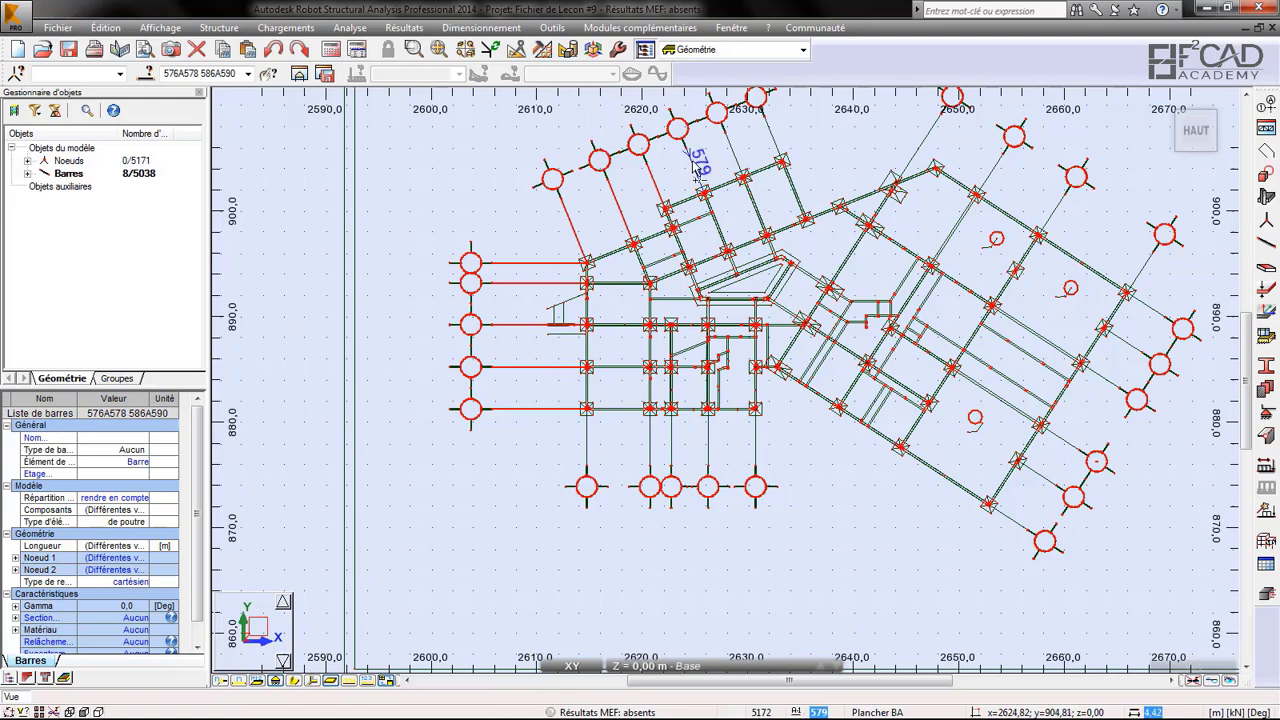
ctrl+click(735, 148)
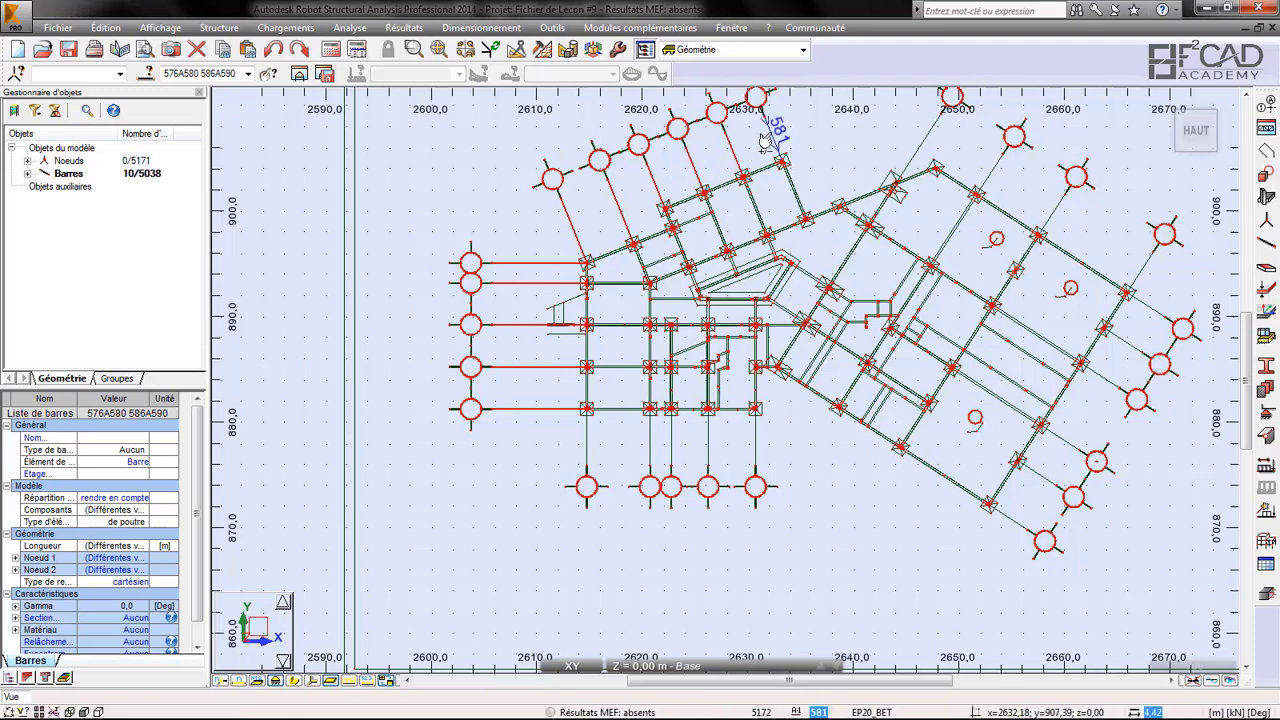
- Add the four upper inclined axis bars of the large eastern wing, 582 to 585, to the selection
ctrl+click(920, 135)
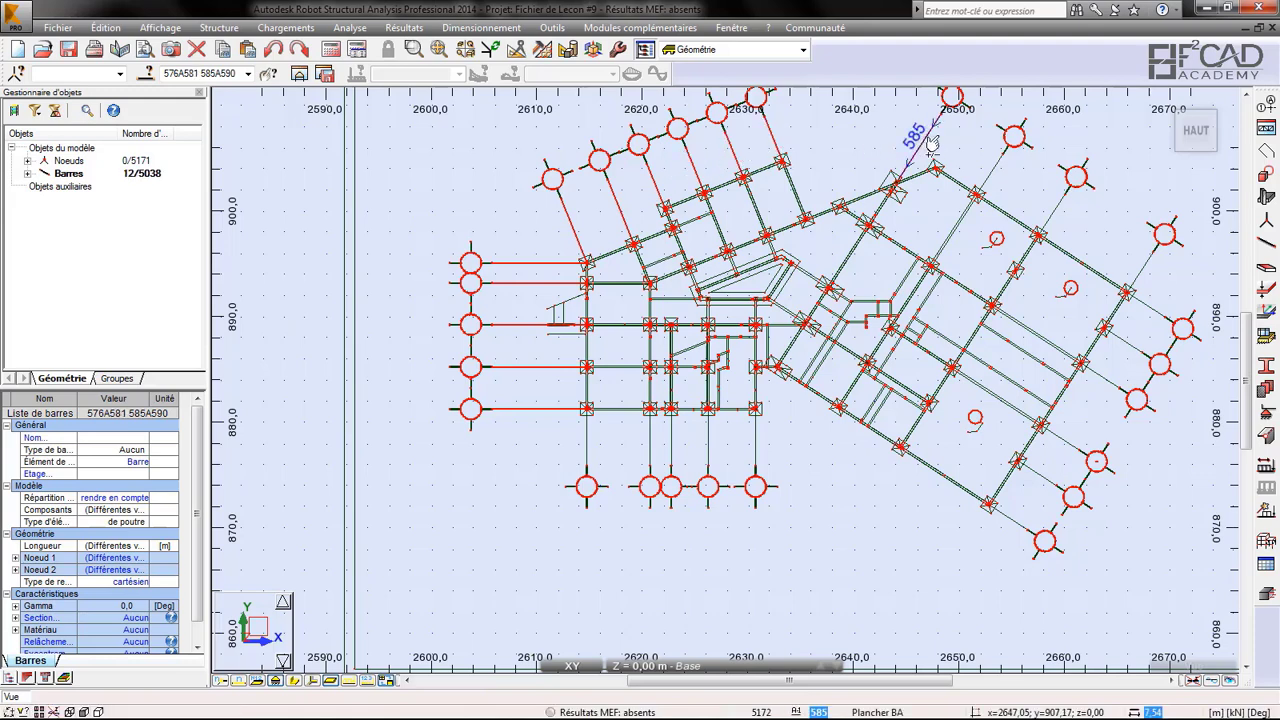
ctrl+click(985, 170)
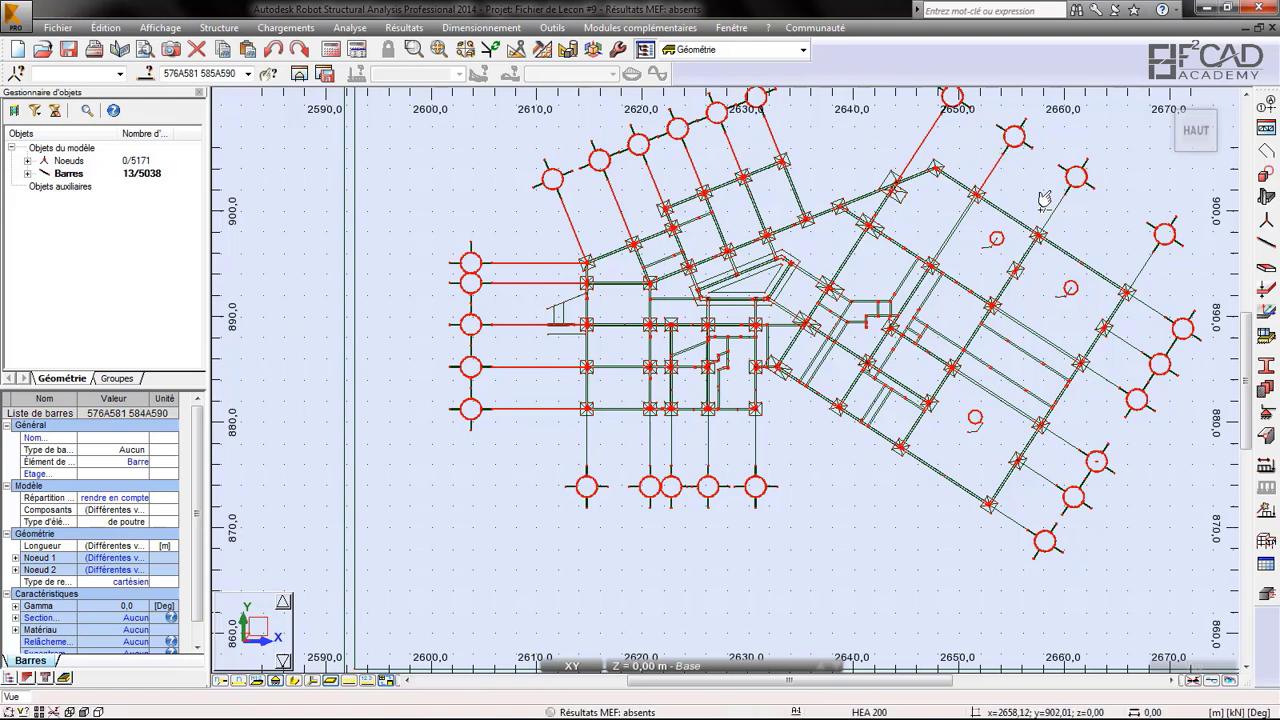
ctrl+click(1142, 262)
scroll(712, 298, up, 2)
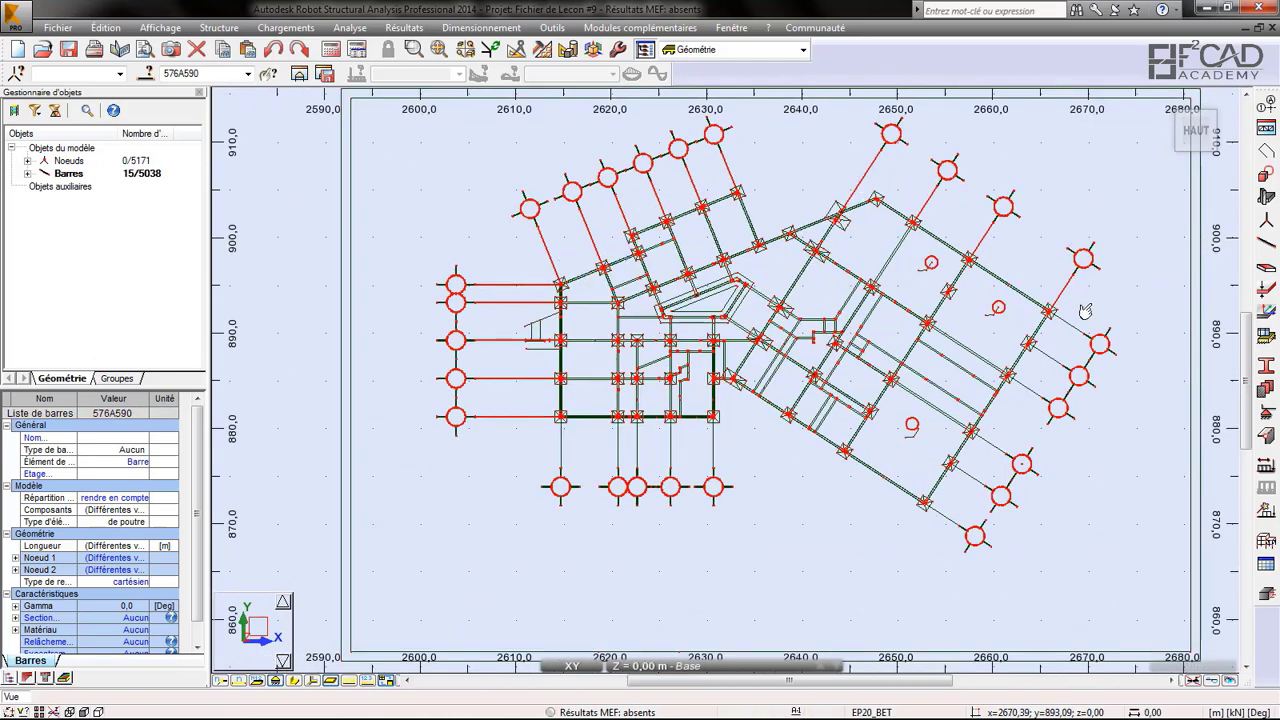
- Create arbitrary construction lines with 1 2 3 labelling from the selected bars 576 to 590, apply them and clear the selection
click(1266, 112)
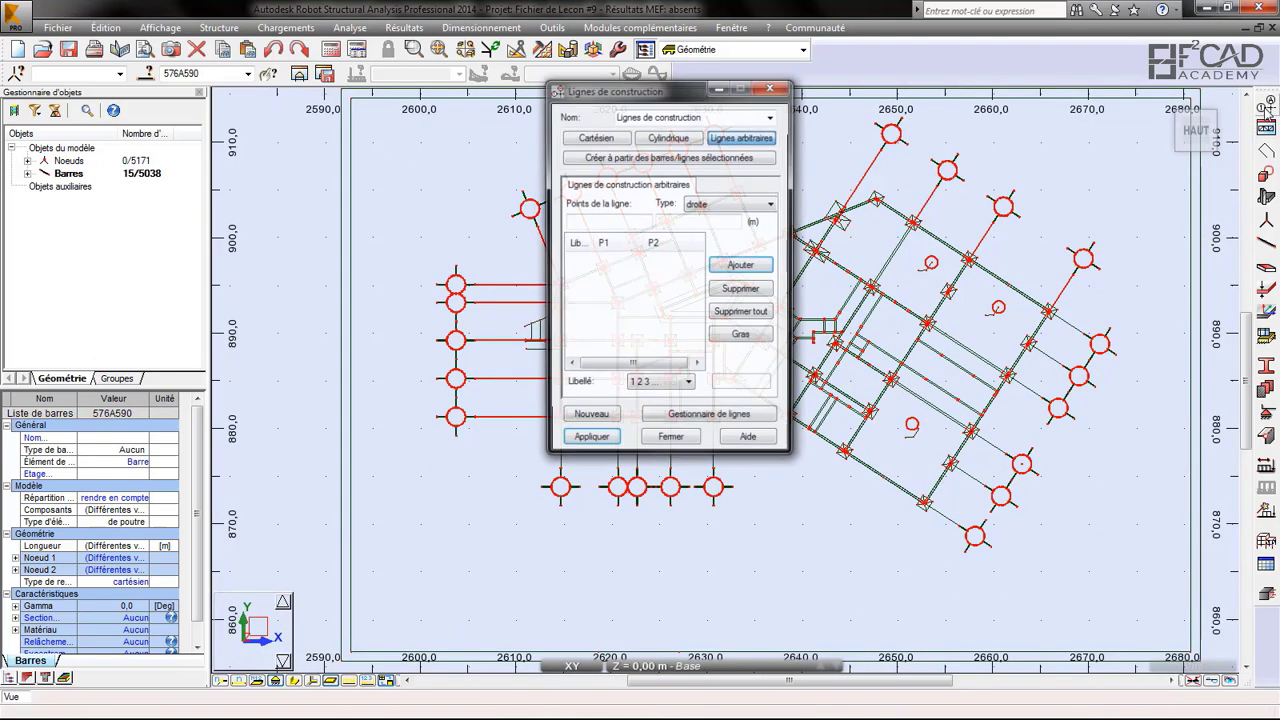
click(644, 161)
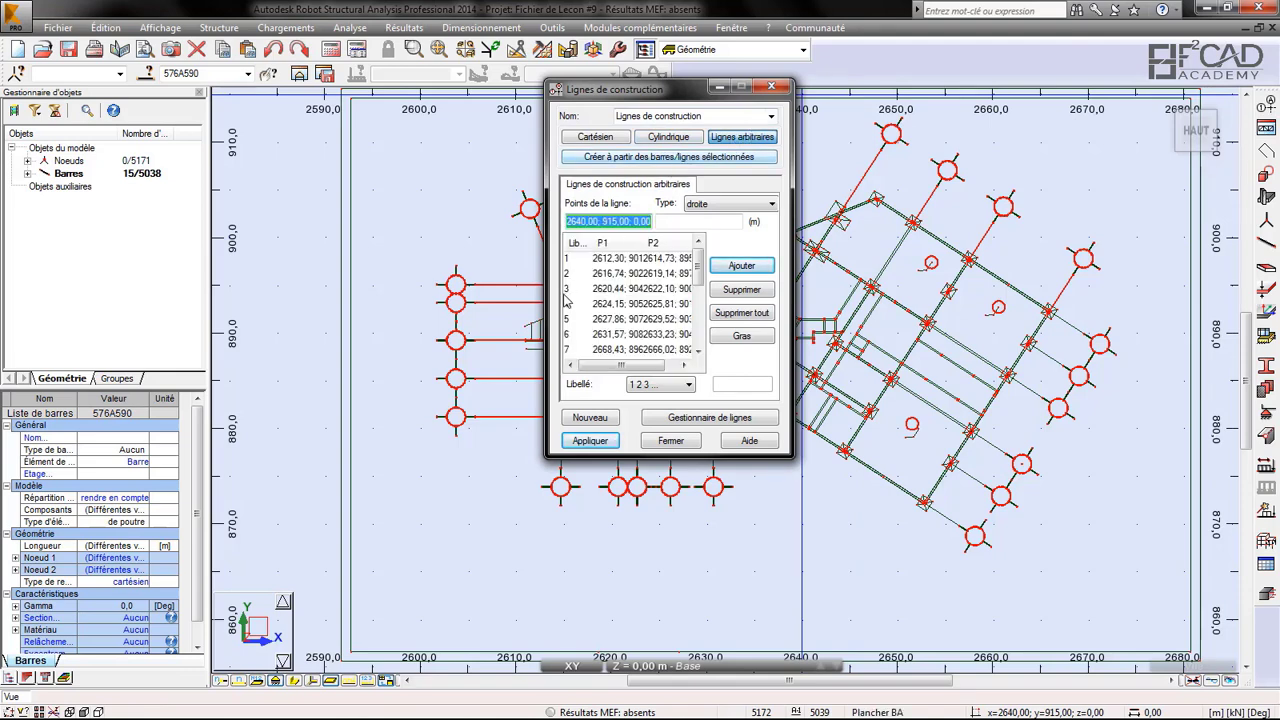
click(588, 441)
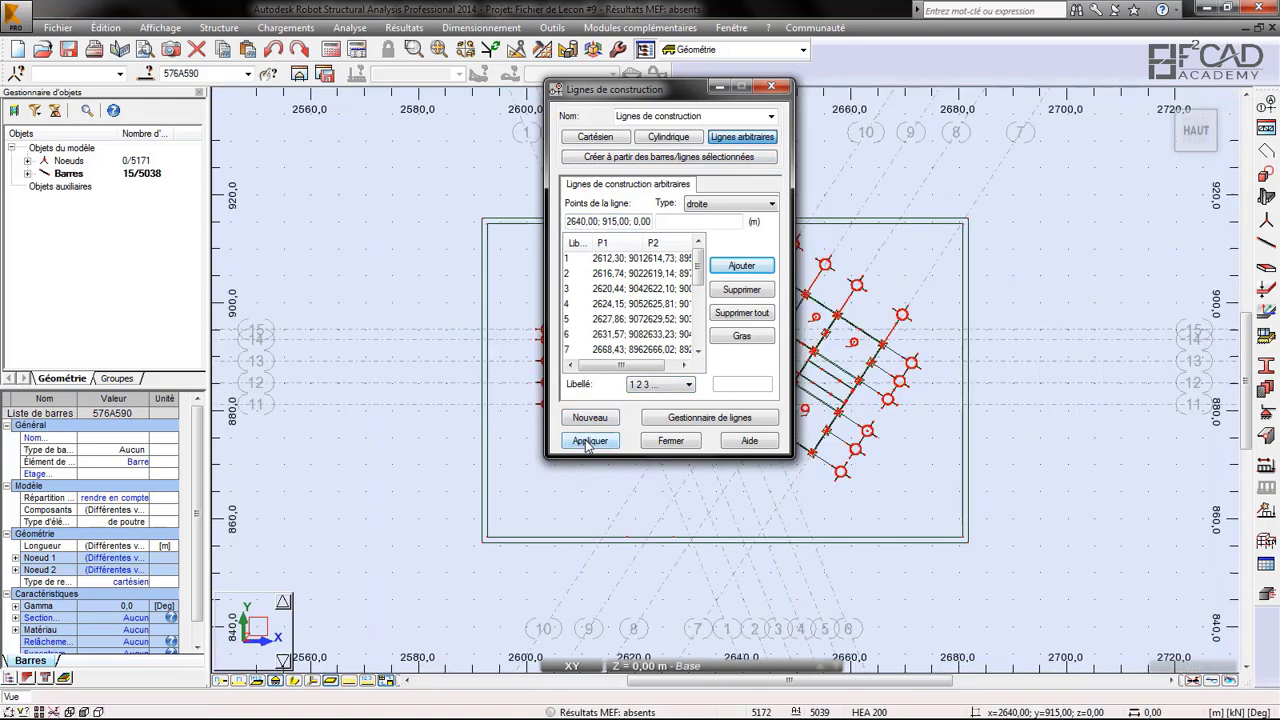
click(672, 441)
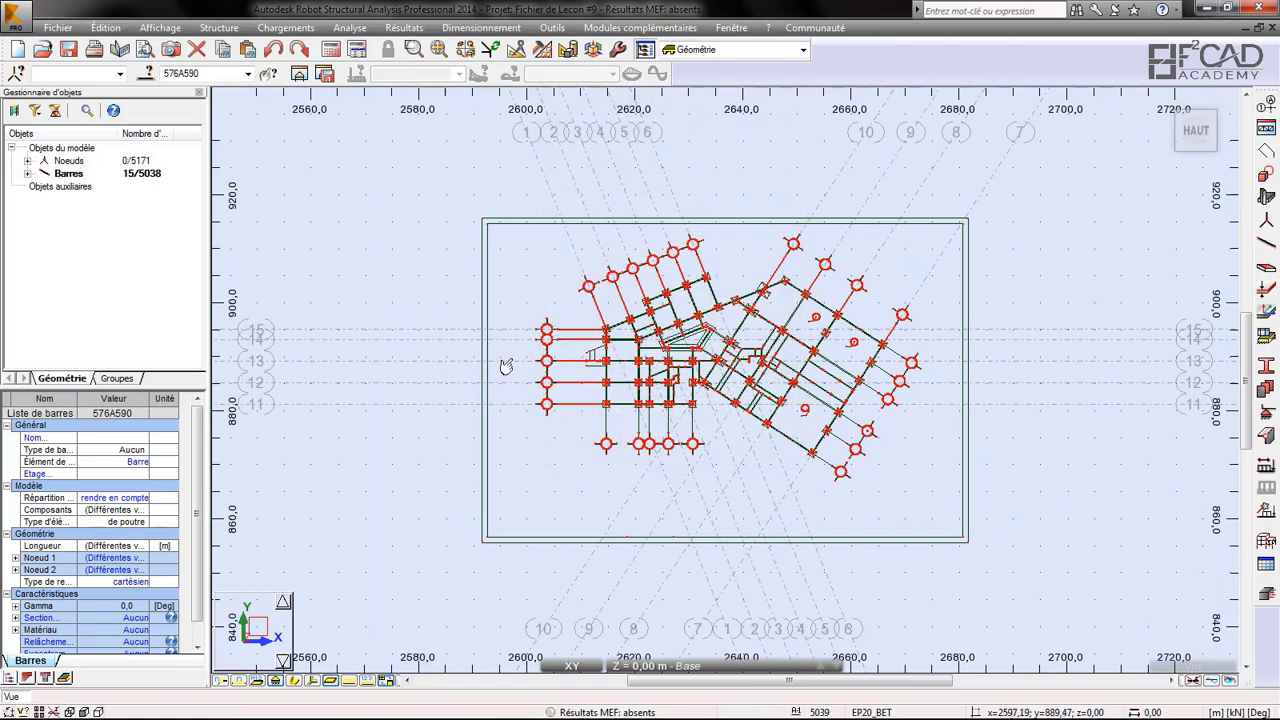
scroll(507, 287, up, 1)
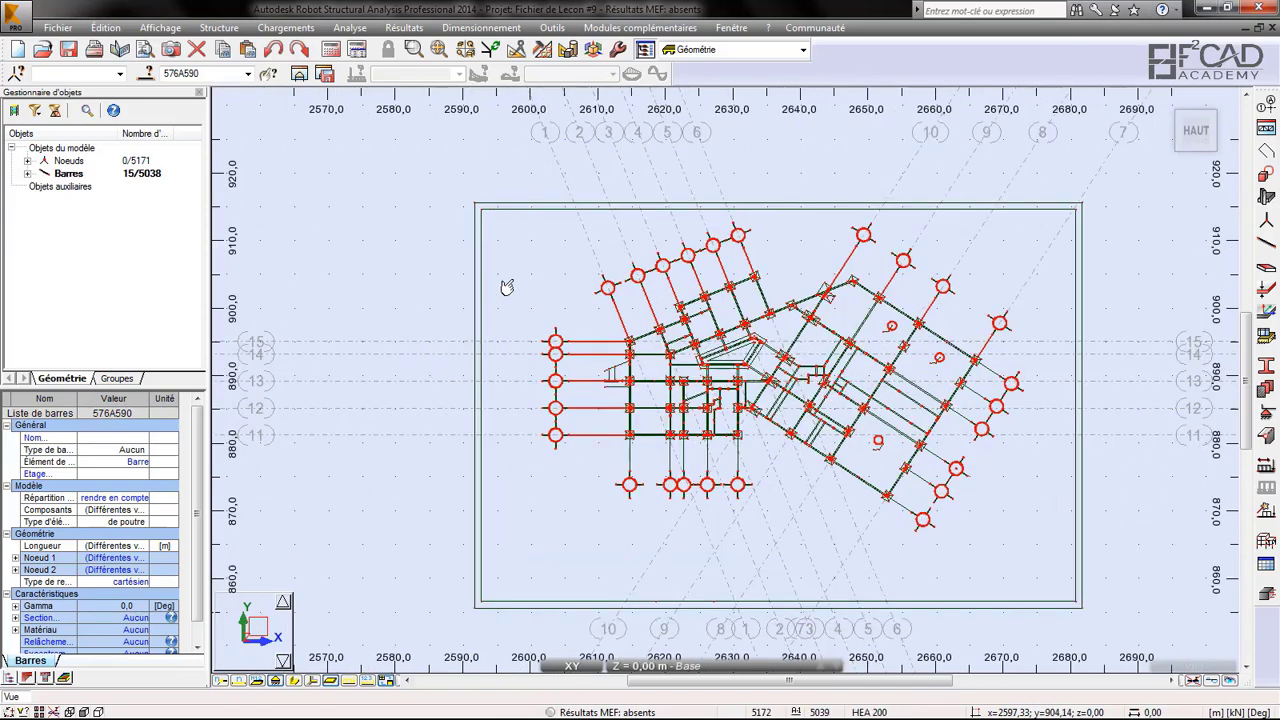
key(Escape)
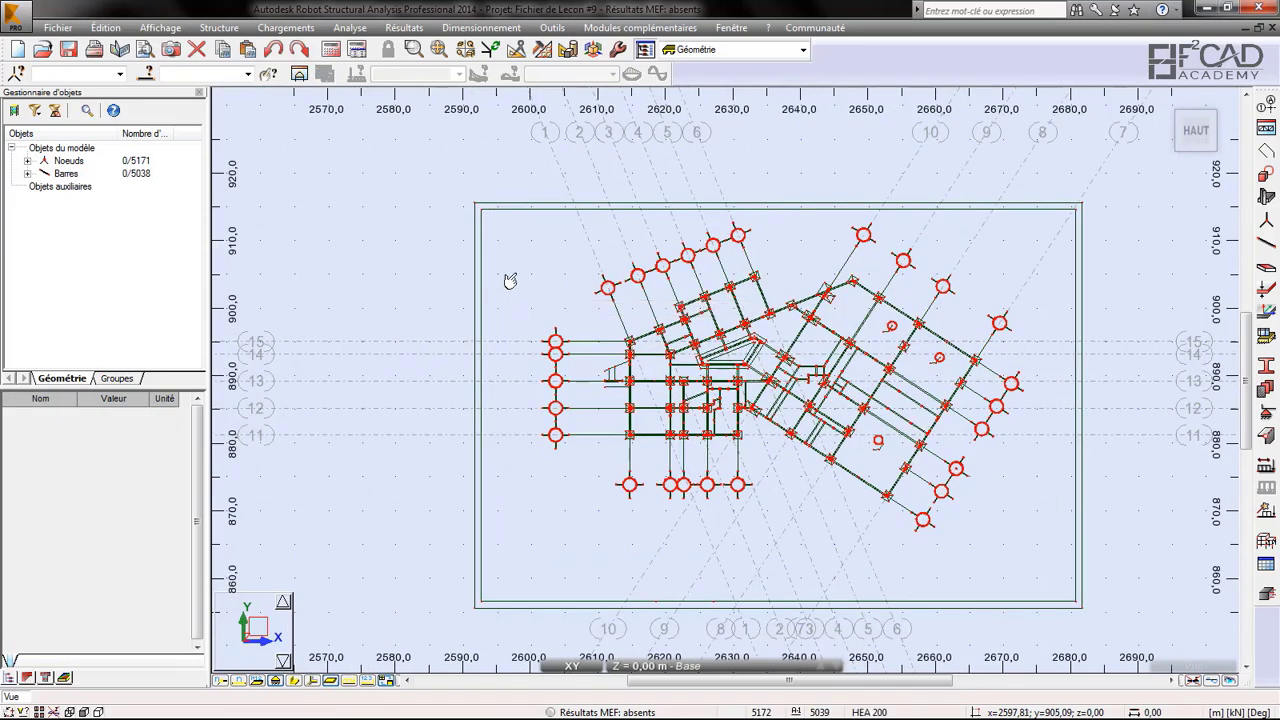
scroll(535, 258, down, 2)
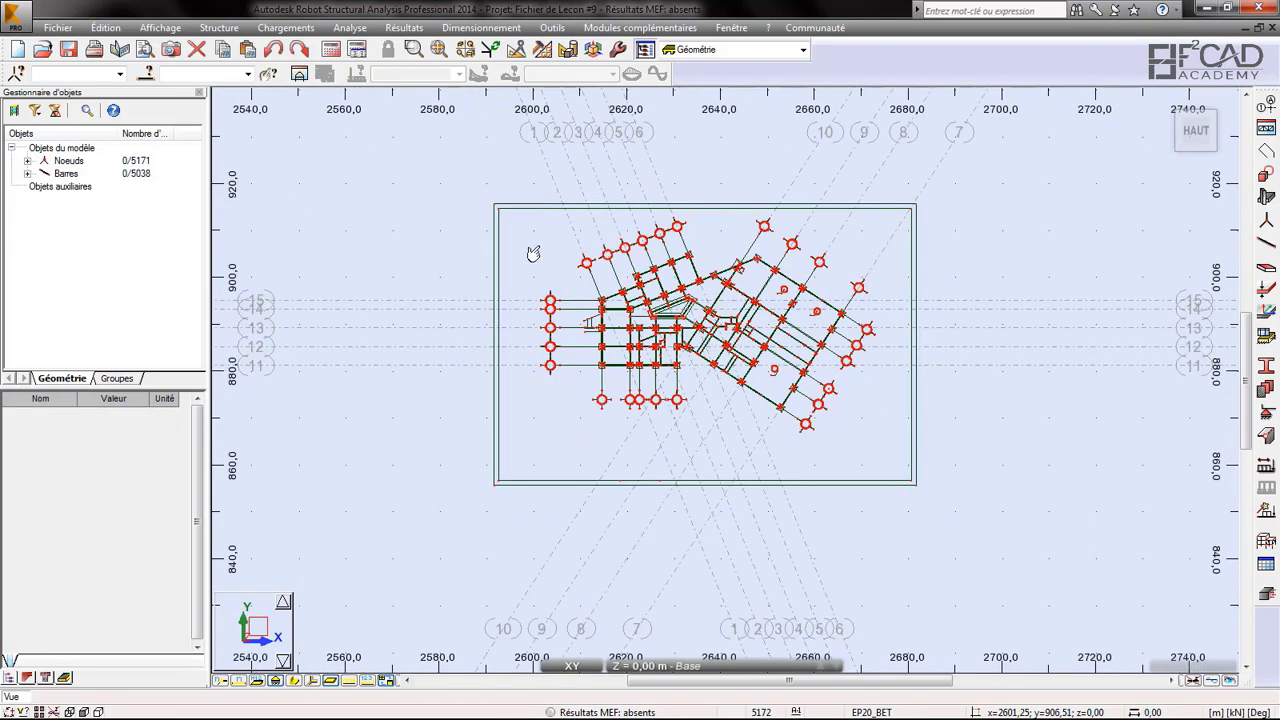
- Compare the generated axis numbers with the axis numbering of Fichier de Lecon #9.dwg in AutoCAD and return to Robot Structural Analysis
scroll(530, 250, up, 1)
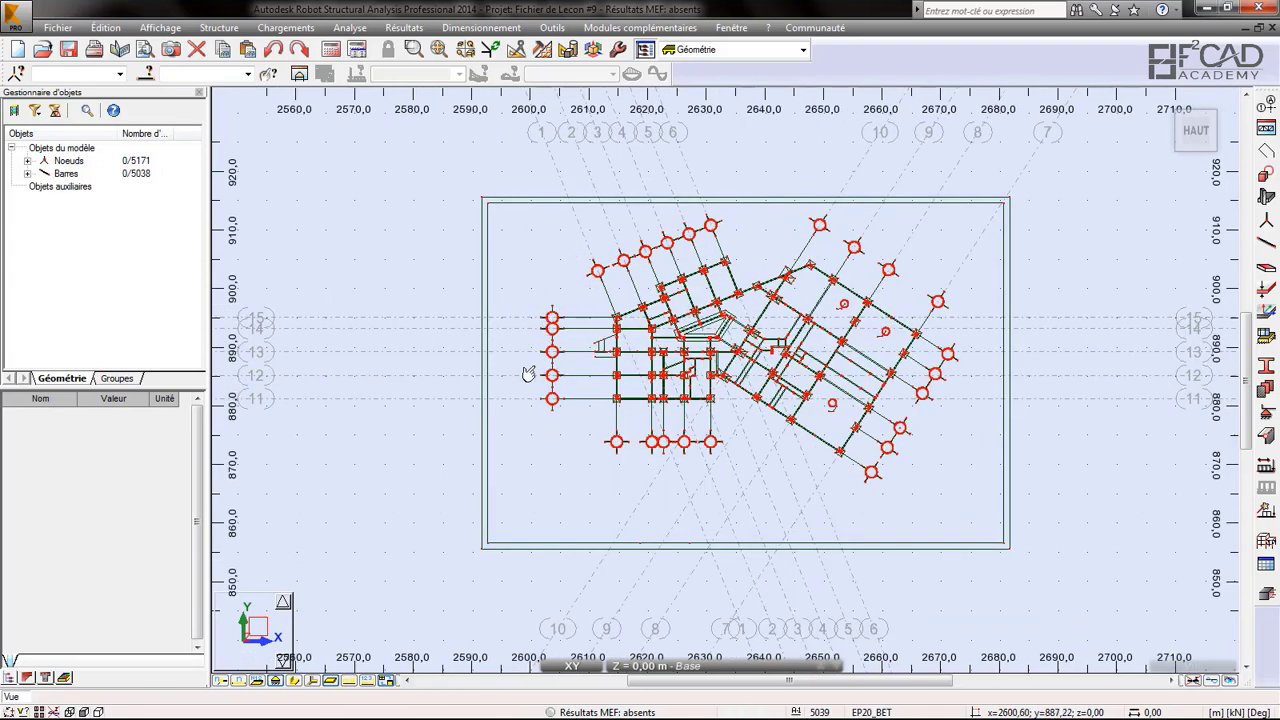
scroll(486, 407, up, 1)
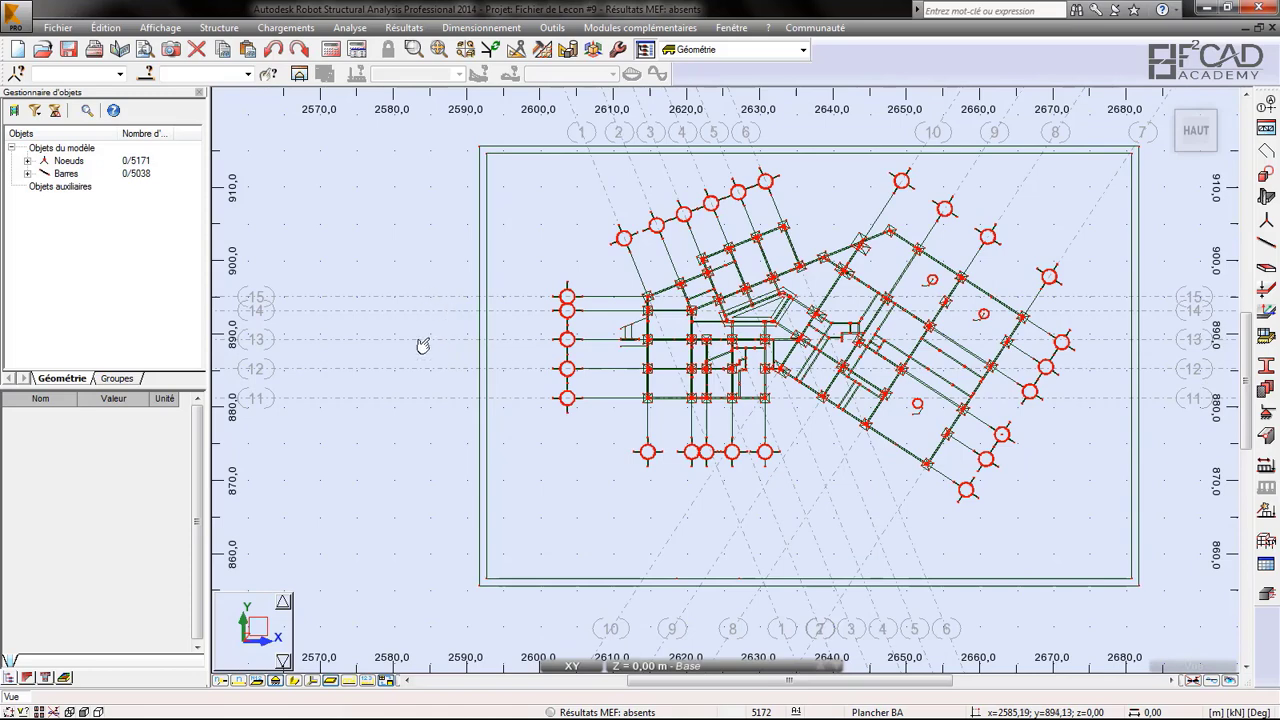
mouse_move(520, 715)
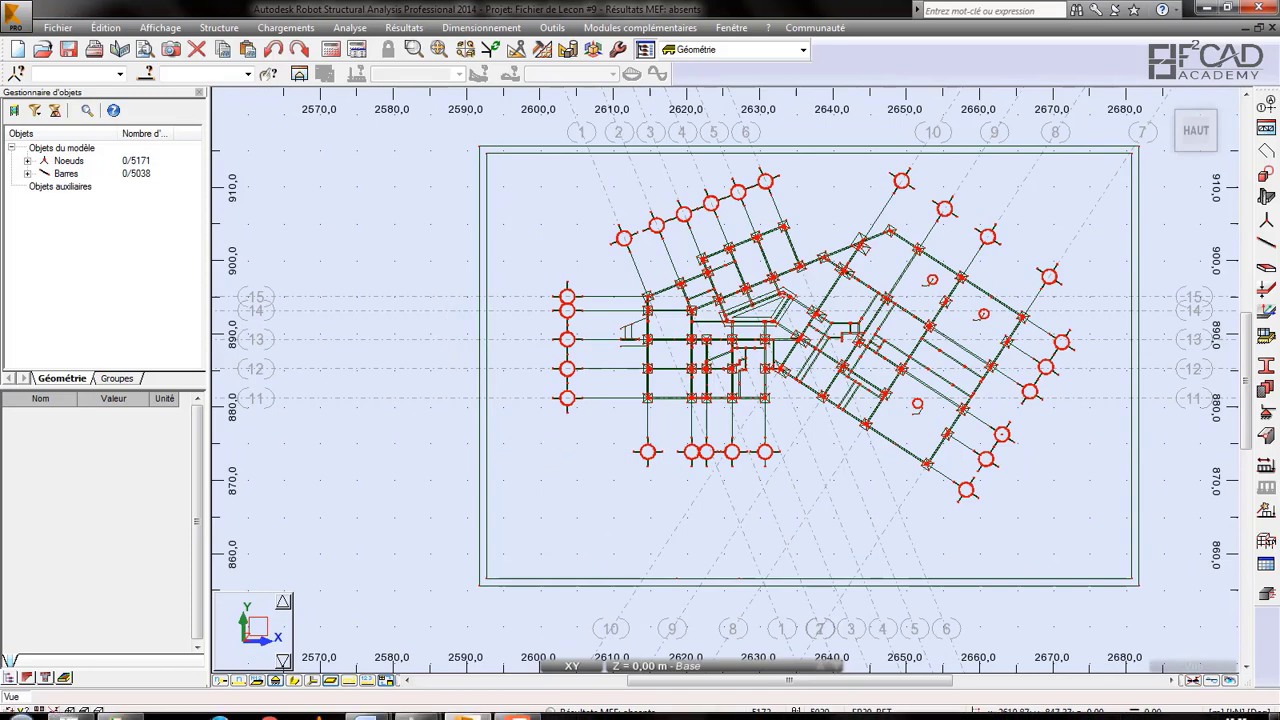
mouse_move(418, 706)
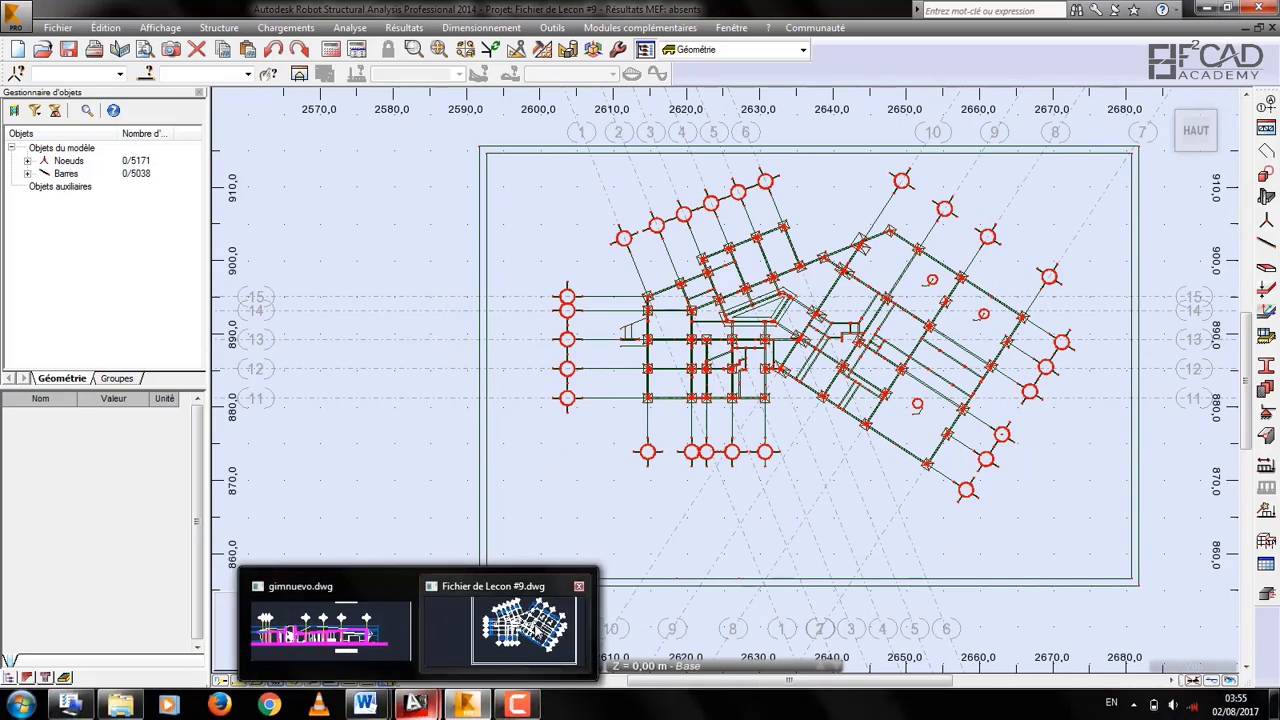
click(485, 540)
scroll(490, 368, up, 2)
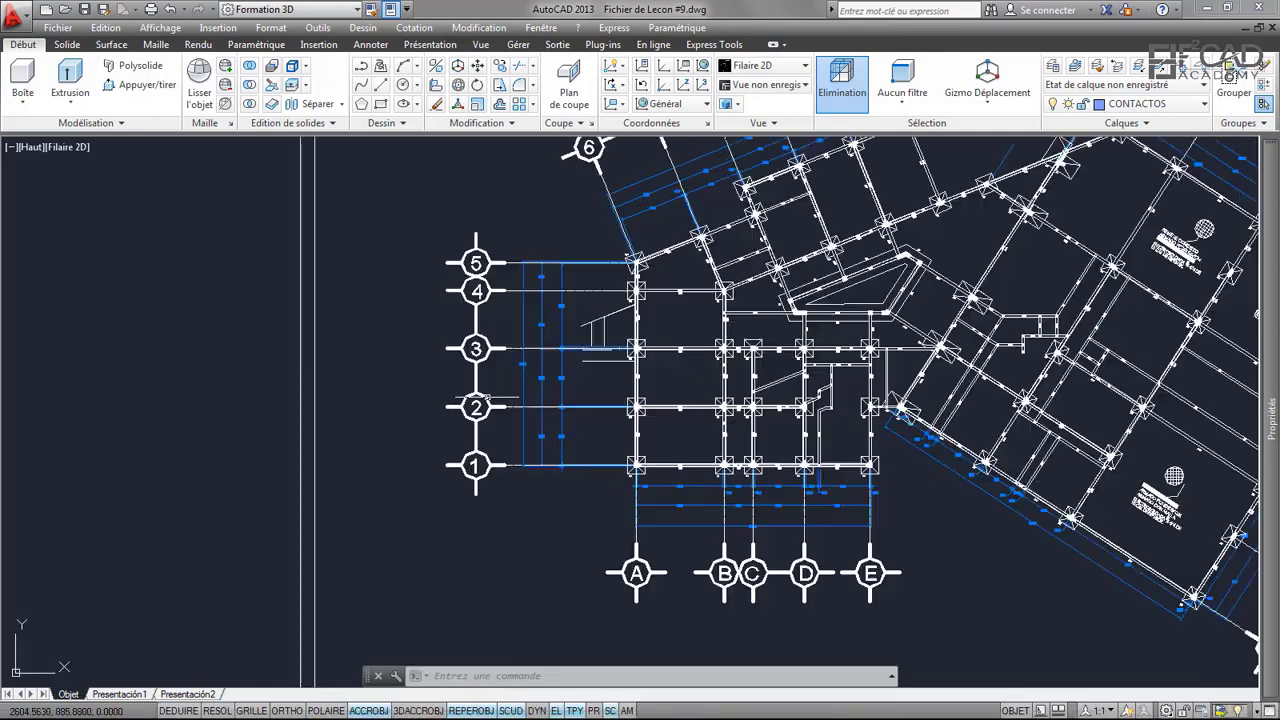
scroll(462, 405, down, 5)
scroll(466, 421, up, 2)
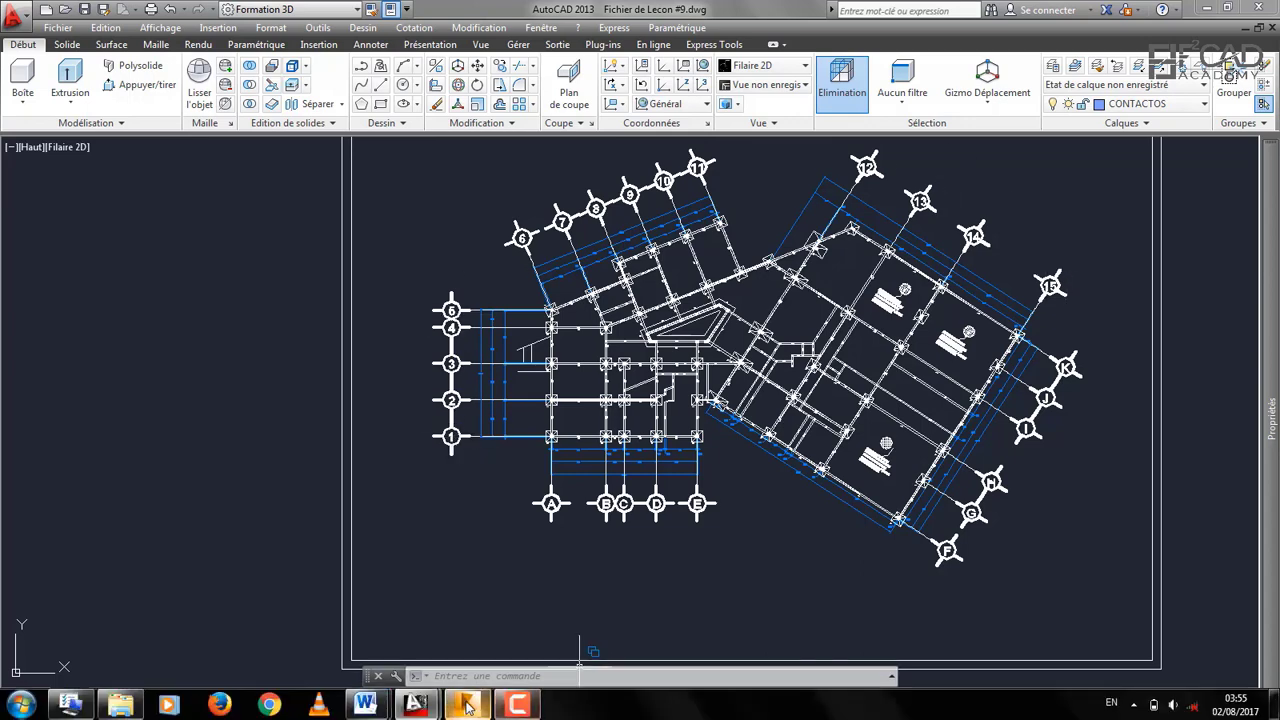
click(466, 705)
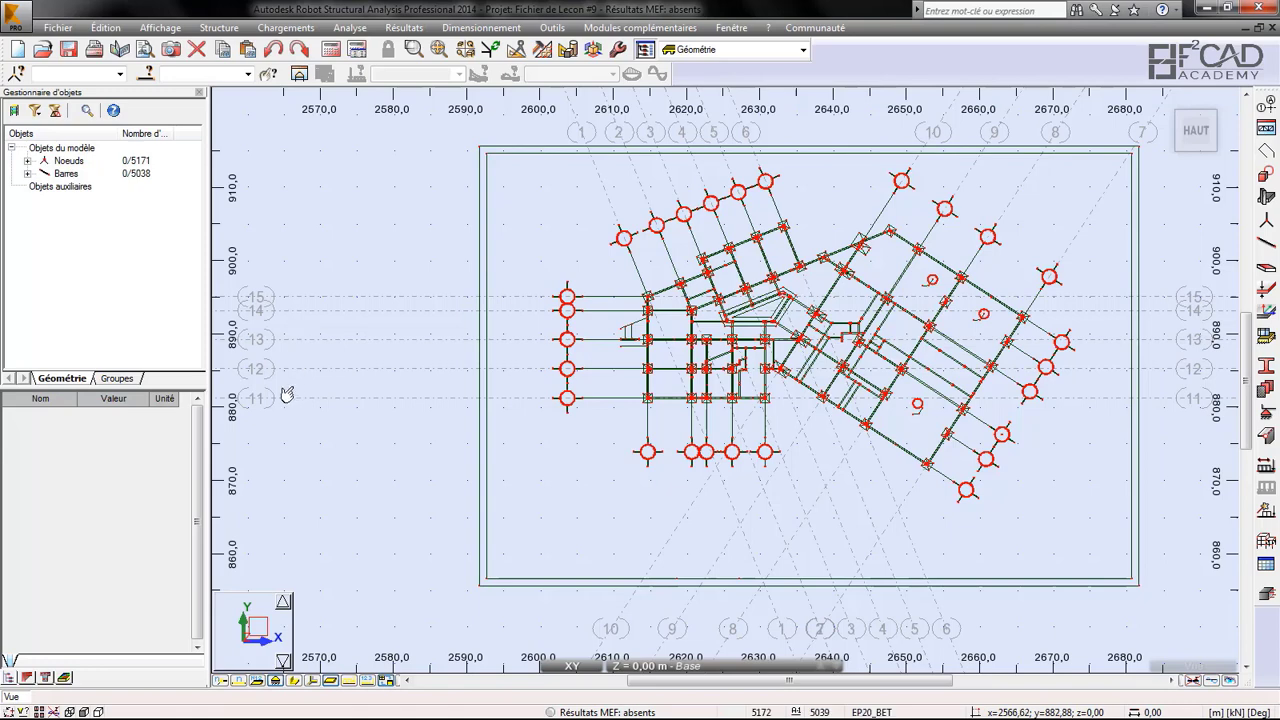
- Examine the numbering order of the construction axes against the axis bars of the western, upper and eastern wings
scroll(762, 335, down, 1)
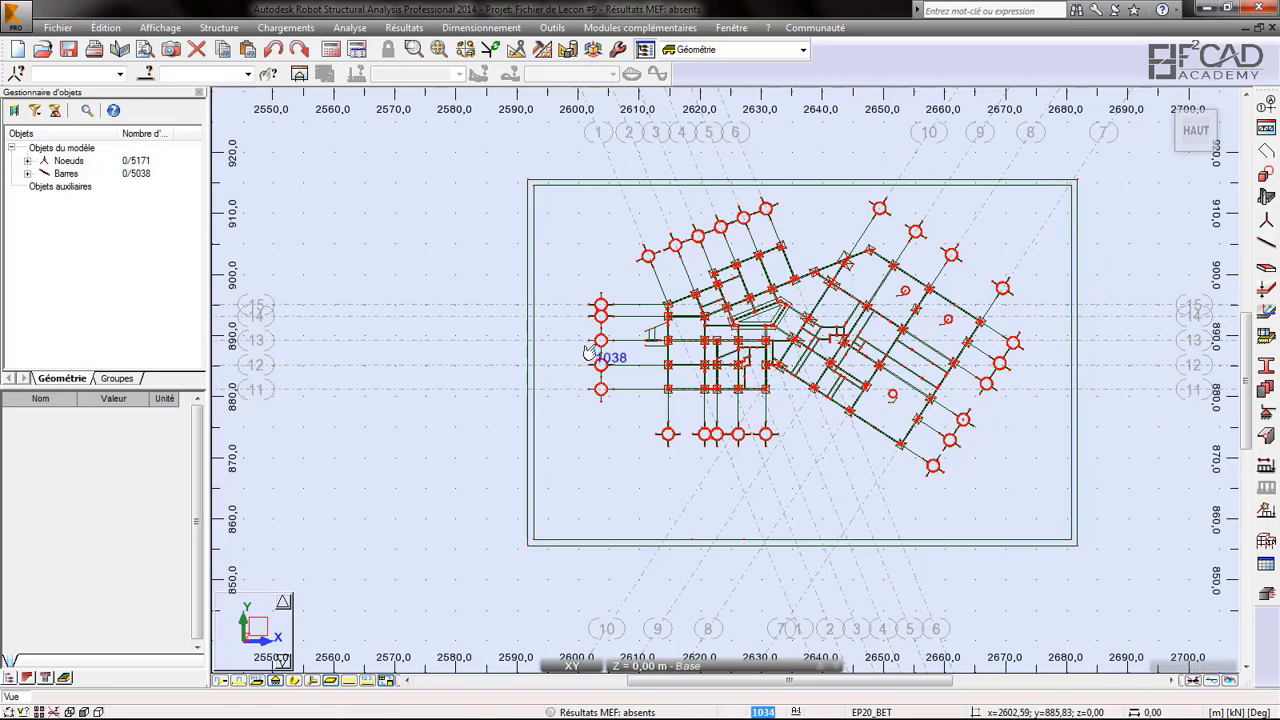
scroll(570, 322, up, 1)
scroll(468, 320, down, 1)
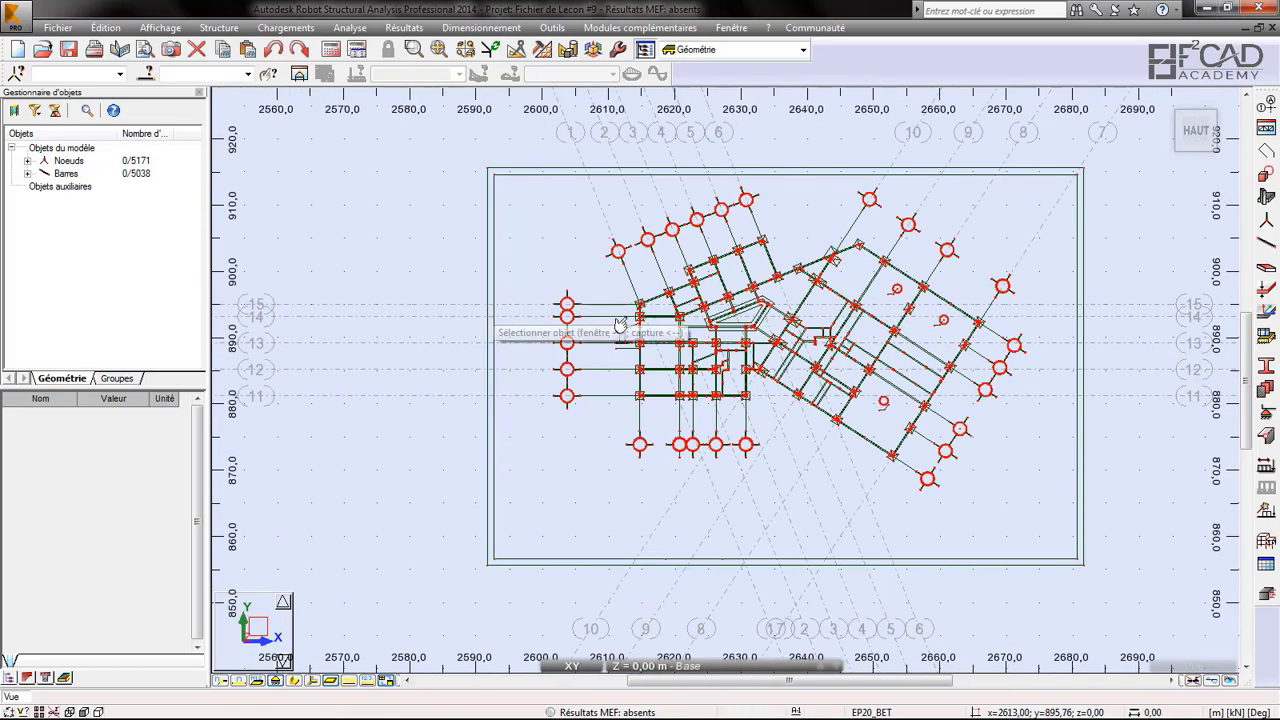
scroll(619, 325, up, 1)
scroll(621, 297, down, 1)
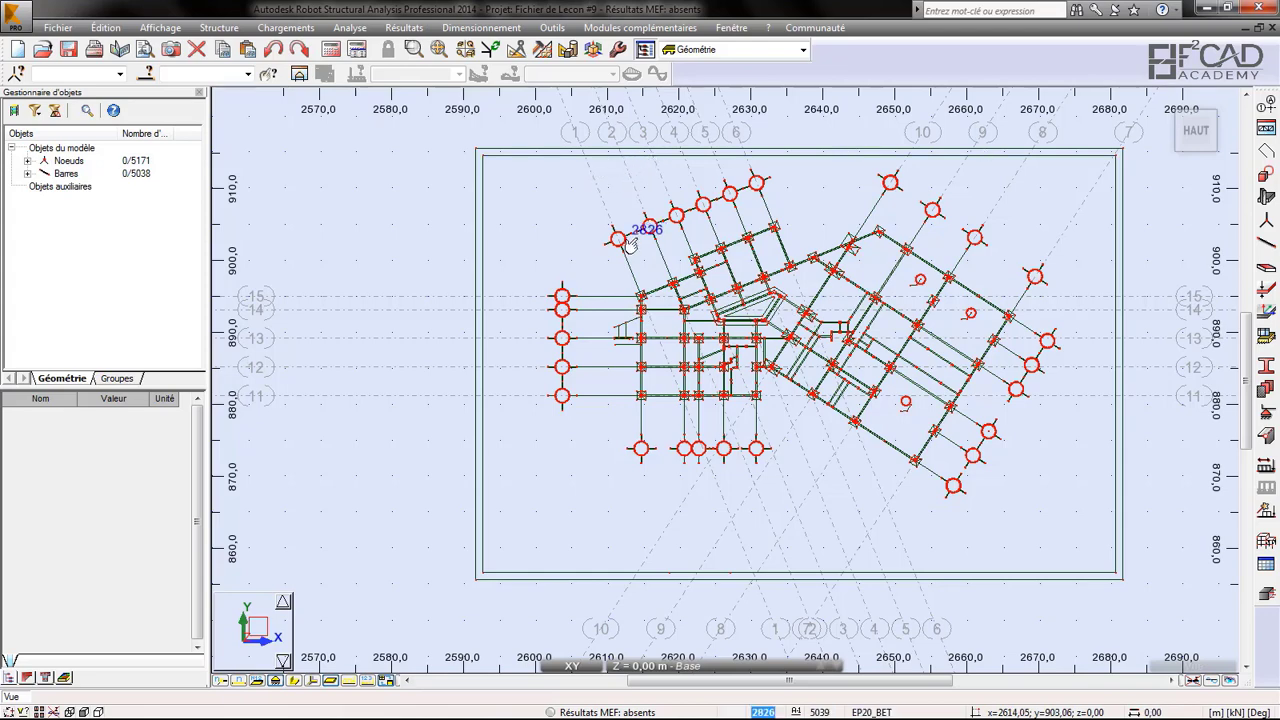
scroll(634, 246, up, 1)
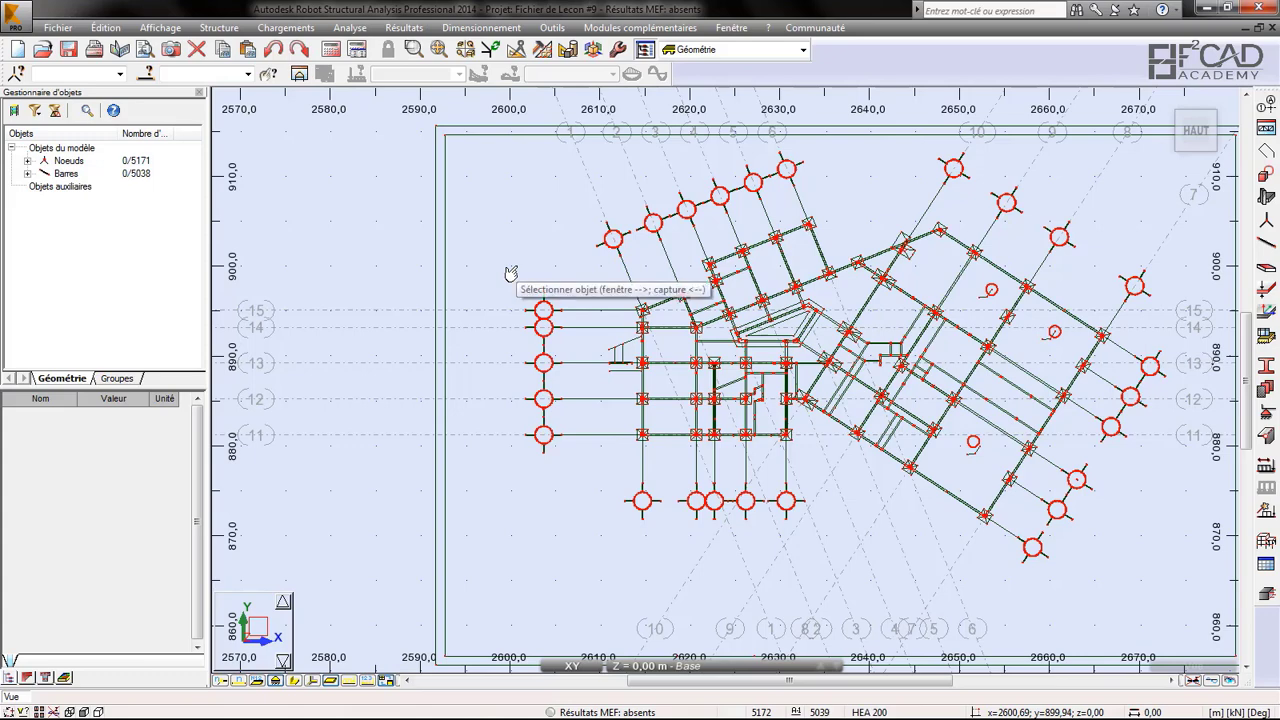
scroll(605, 270, up, 1)
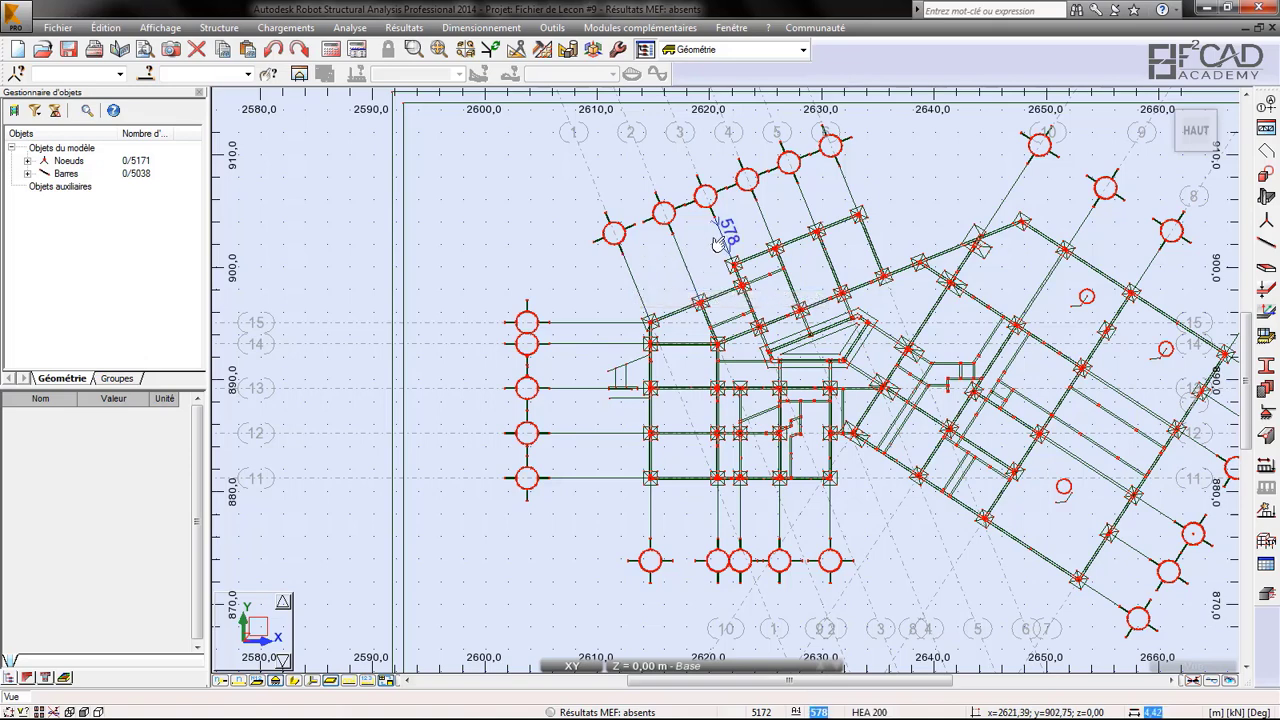
scroll(549, 254, down, 2)
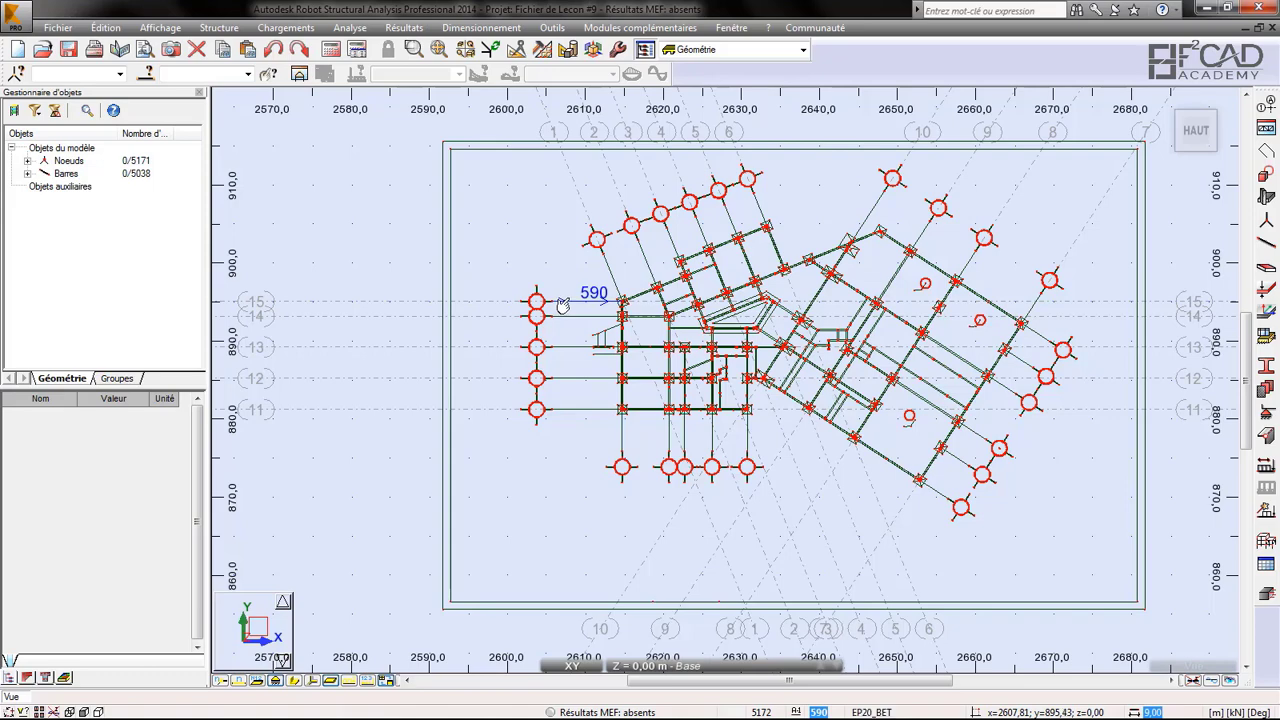
- Delete all arbitrary construction lines, apply the change and close the construction lines settings
click(1267, 97)
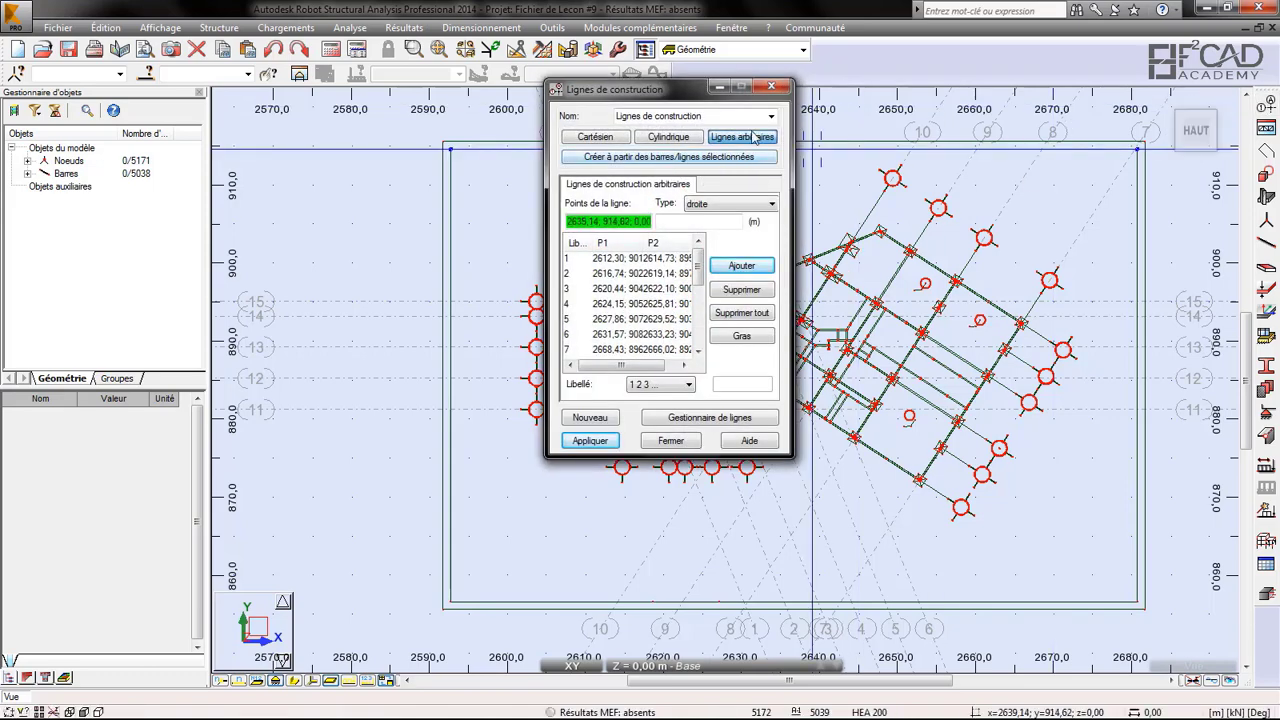
click(743, 314)
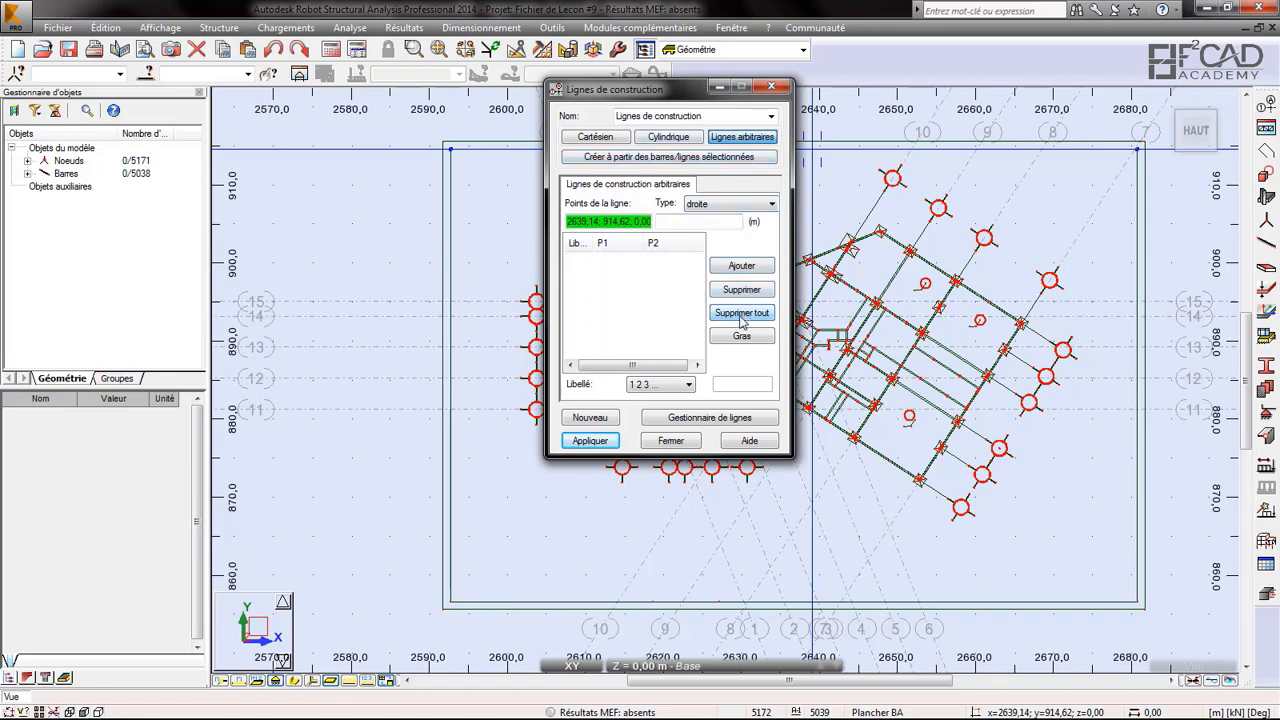
click(590, 441)
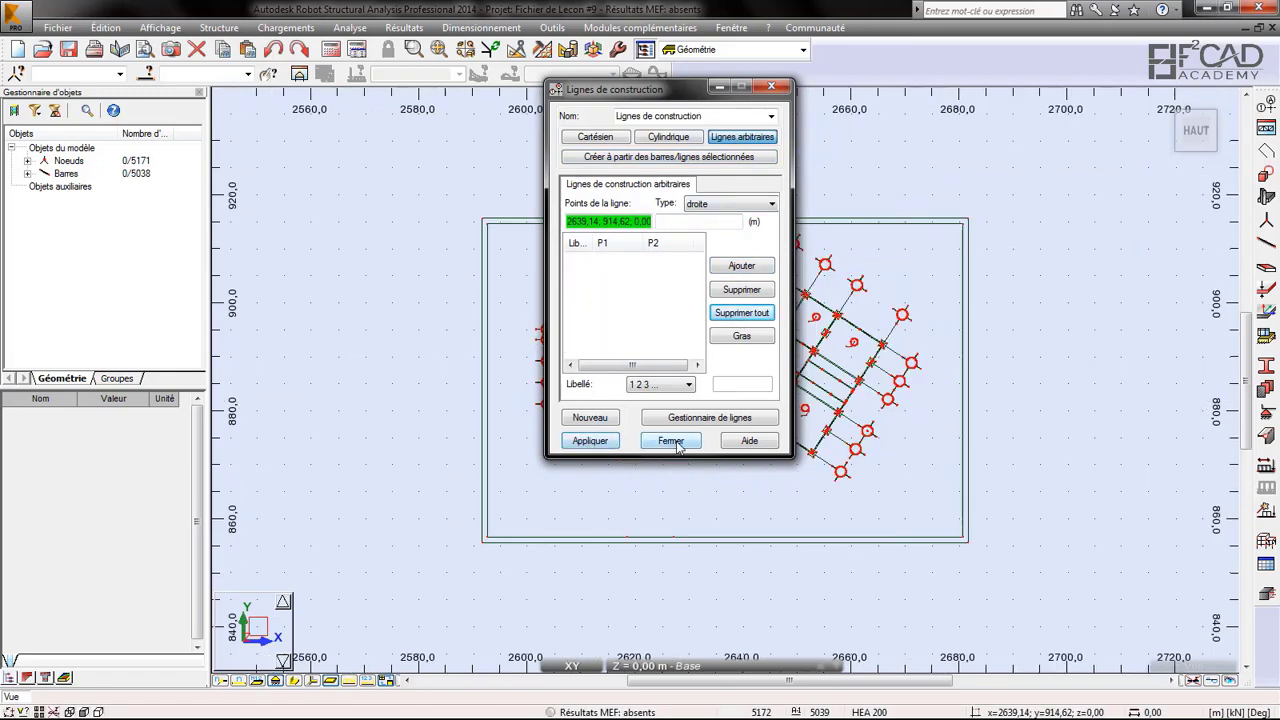
click(672, 441)
- Select the five horizontal axis bars, 586 to 590, beside the western wing
scroll(560, 378, up, 4)
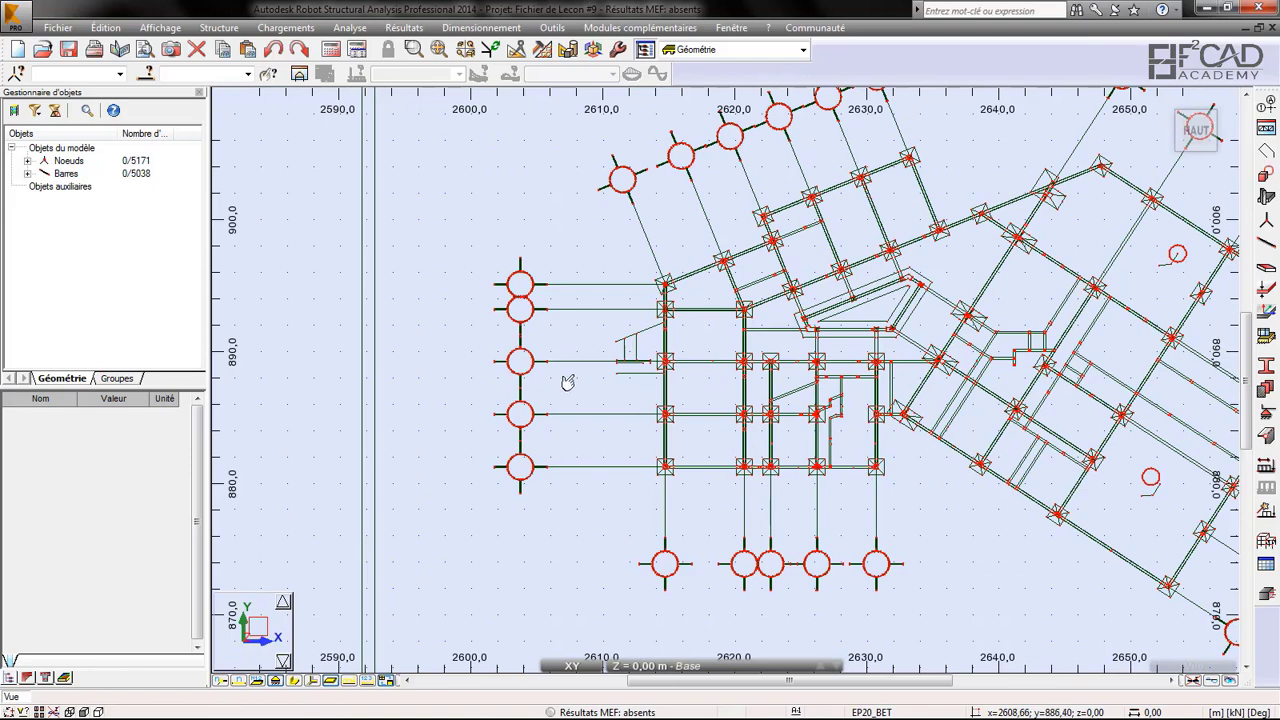
scroll(570, 338, down, 2)
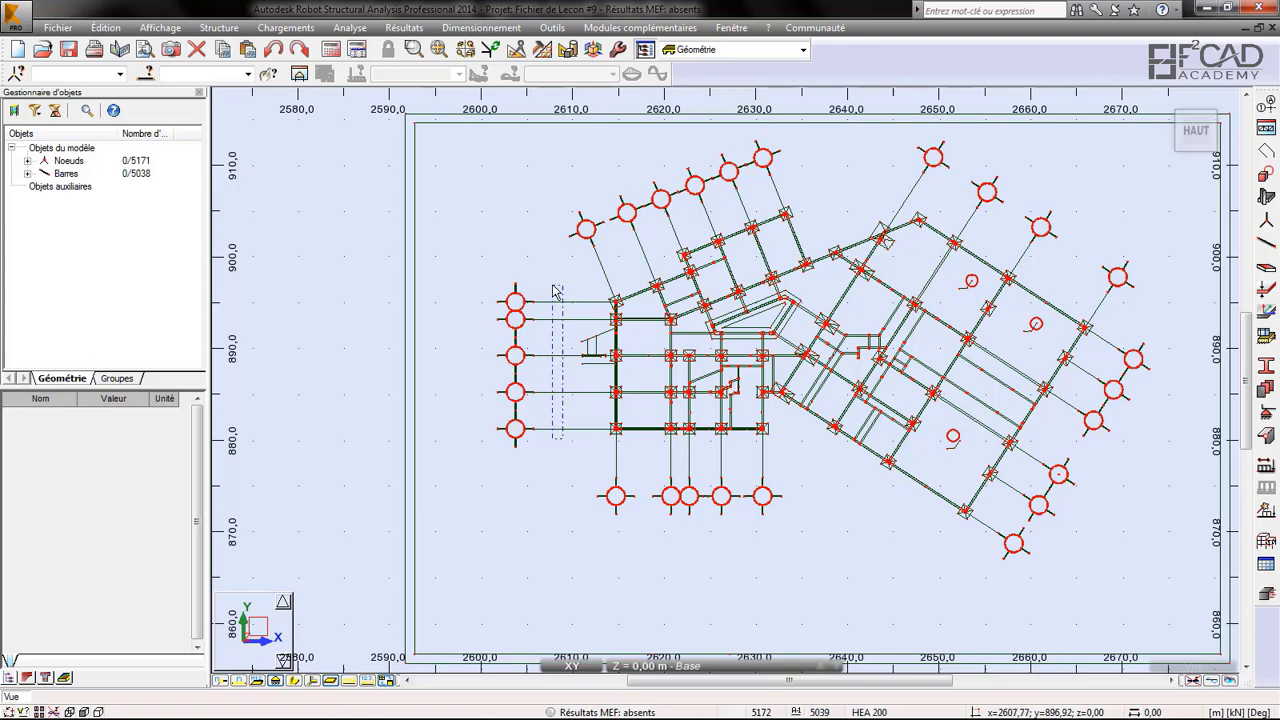
drag(556, 291, 557, 292)
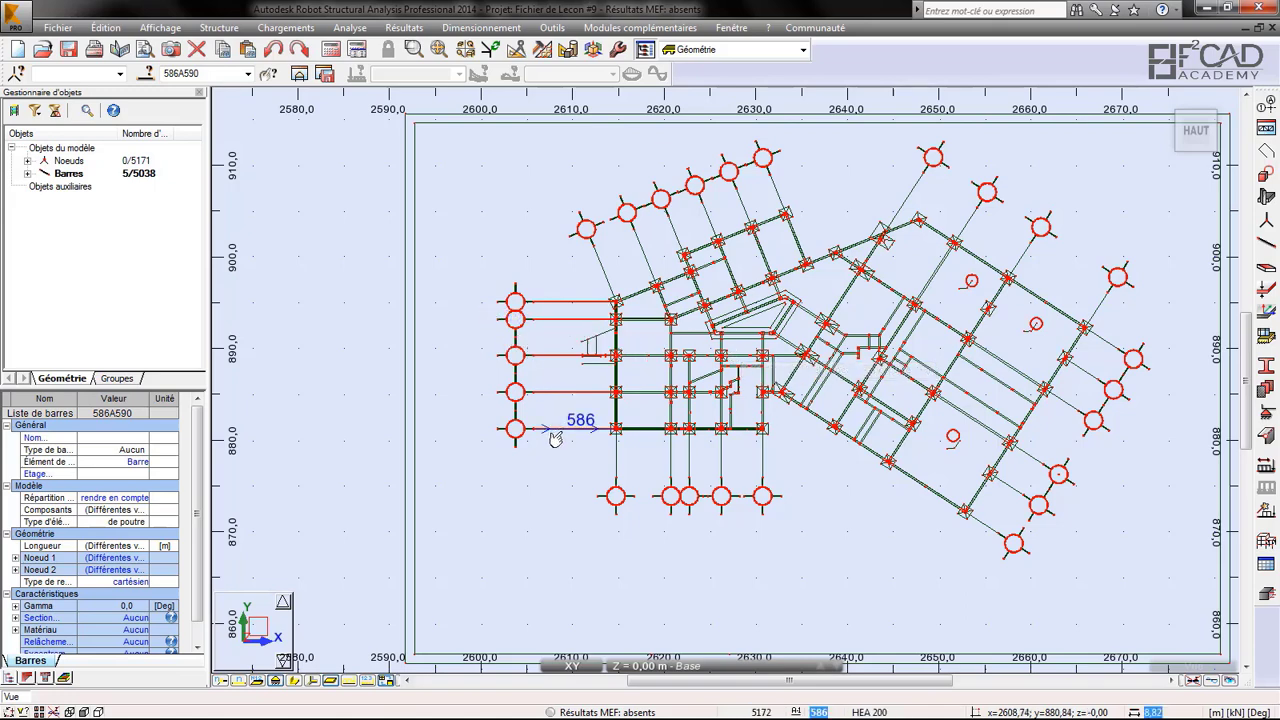
- Create arbitrary construction lines 1 to 5 from the selected bars 586 to 590, apply them and clear the selection
click(1264, 126)
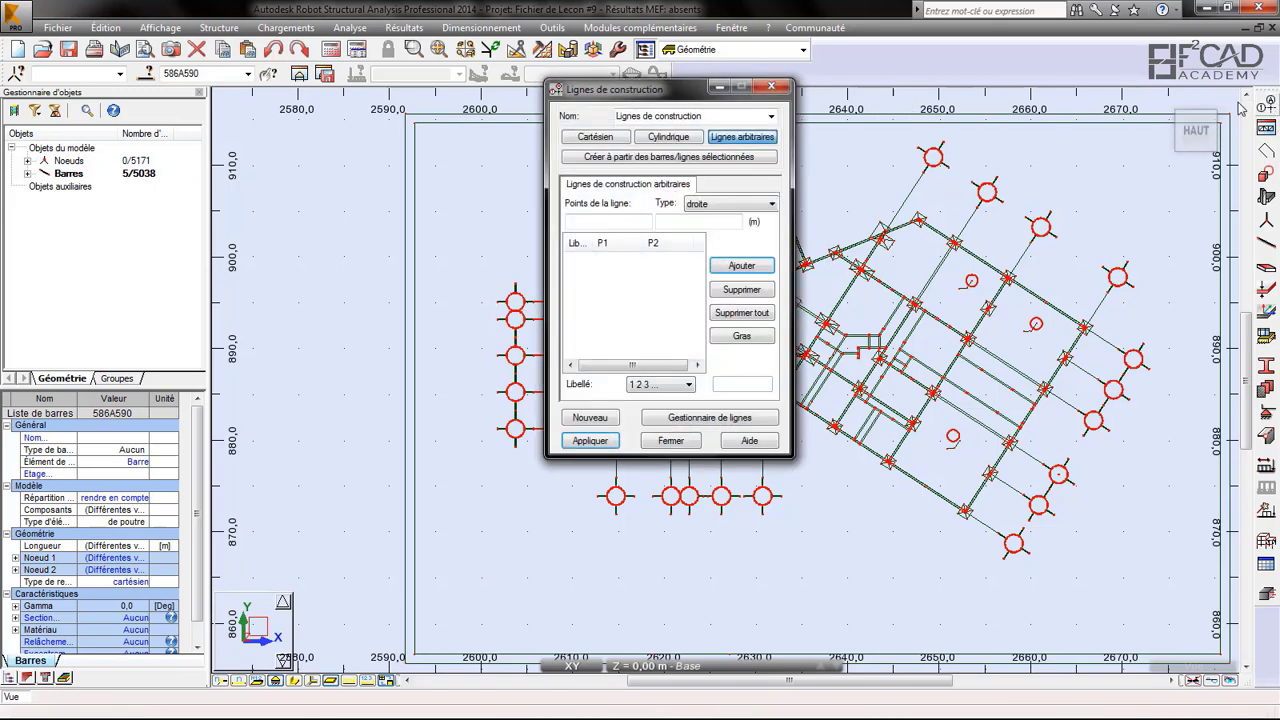
click(660, 158)
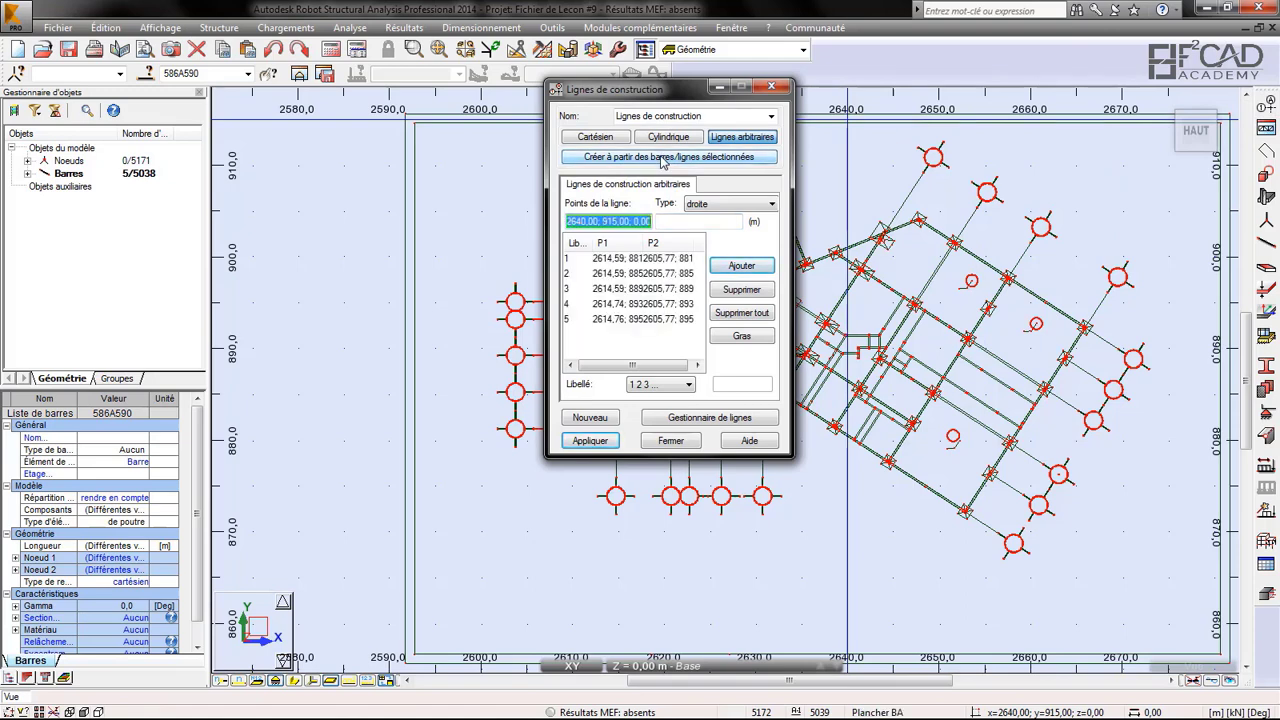
click(590, 441)
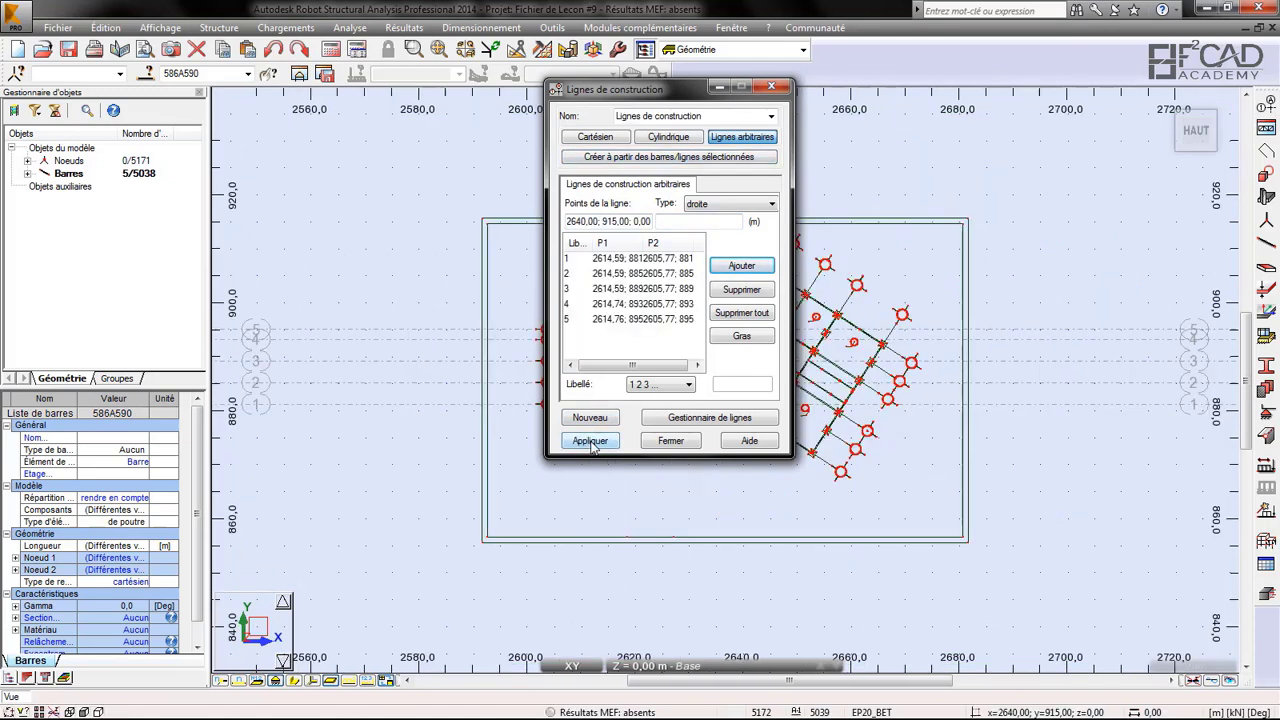
click(698, 442)
scroll(346, 337, up, 3)
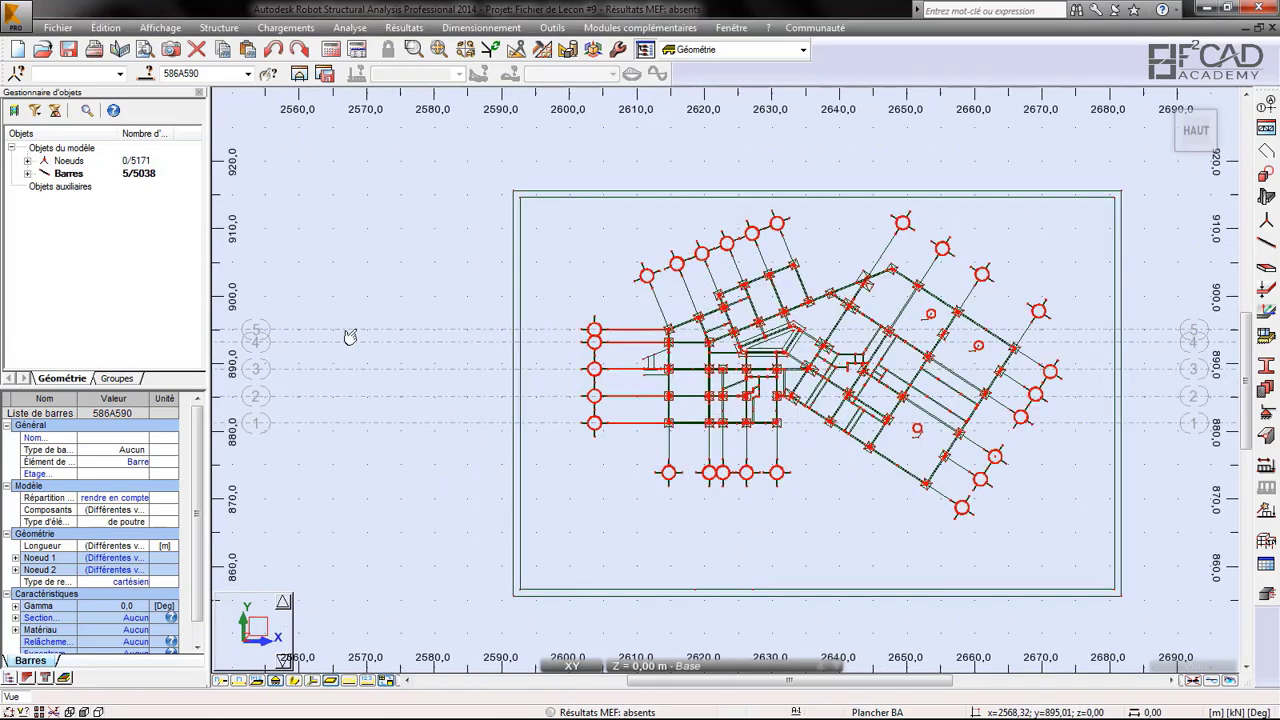
scroll(359, 413, up, 1)
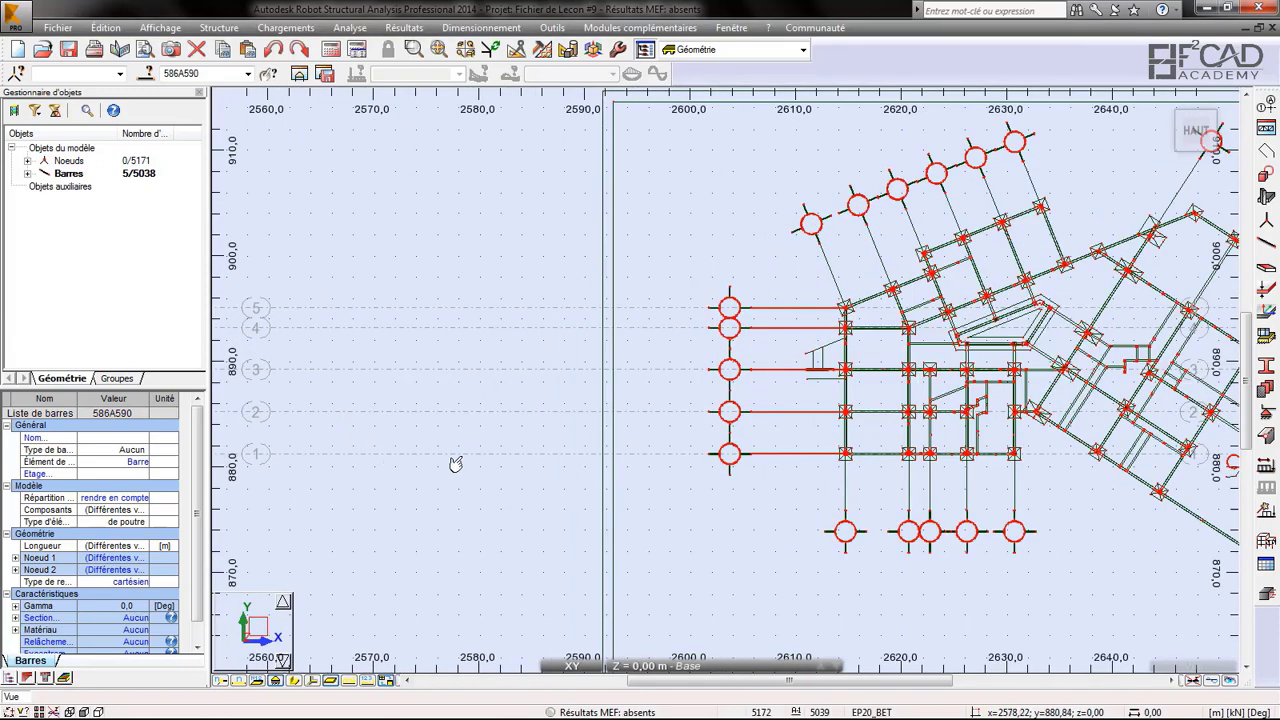
scroll(455, 300, down, 1)
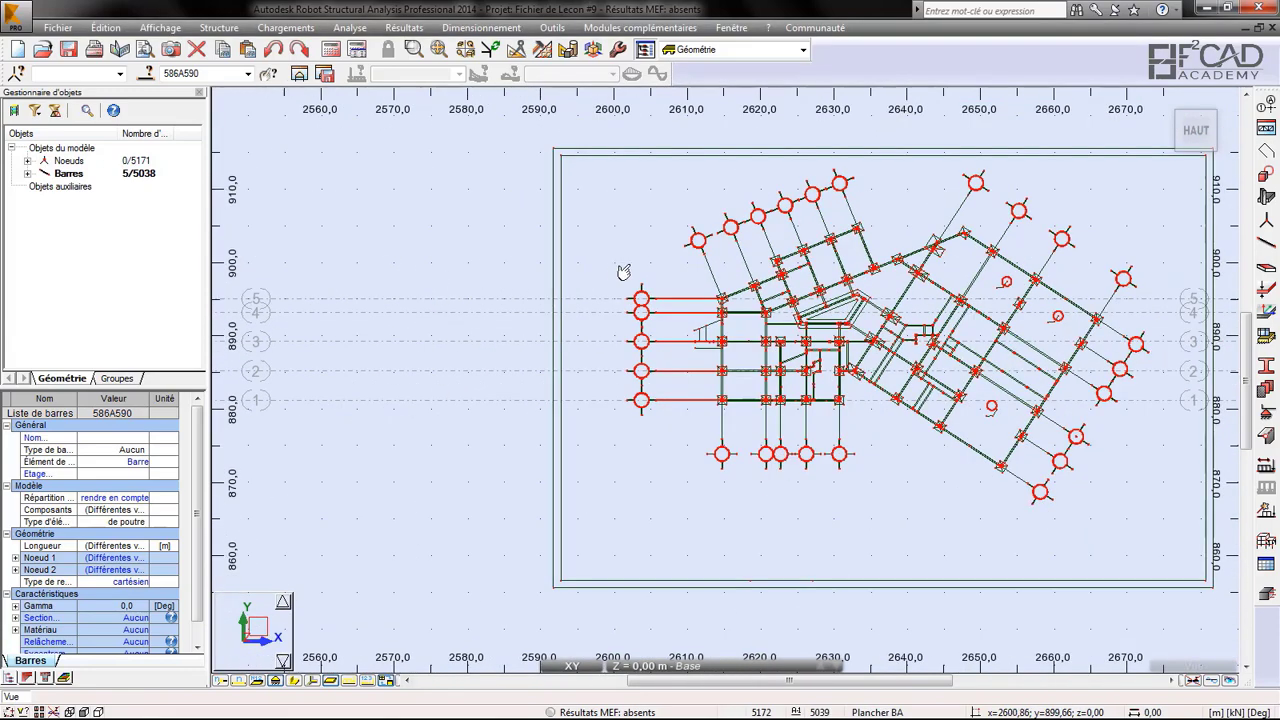
click(676, 260)
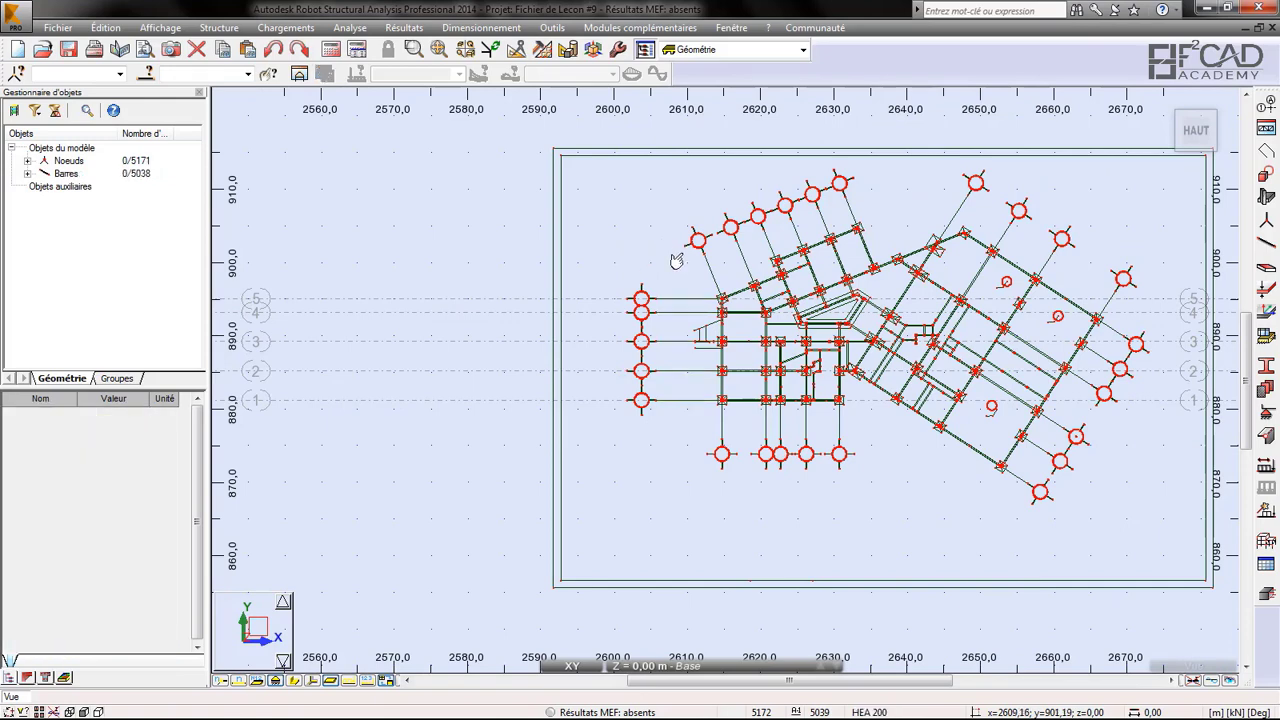
- Select the six inclined axis bars of the upper wing, 576 to 581
scroll(694, 274, up, 1)
click(713, 271)
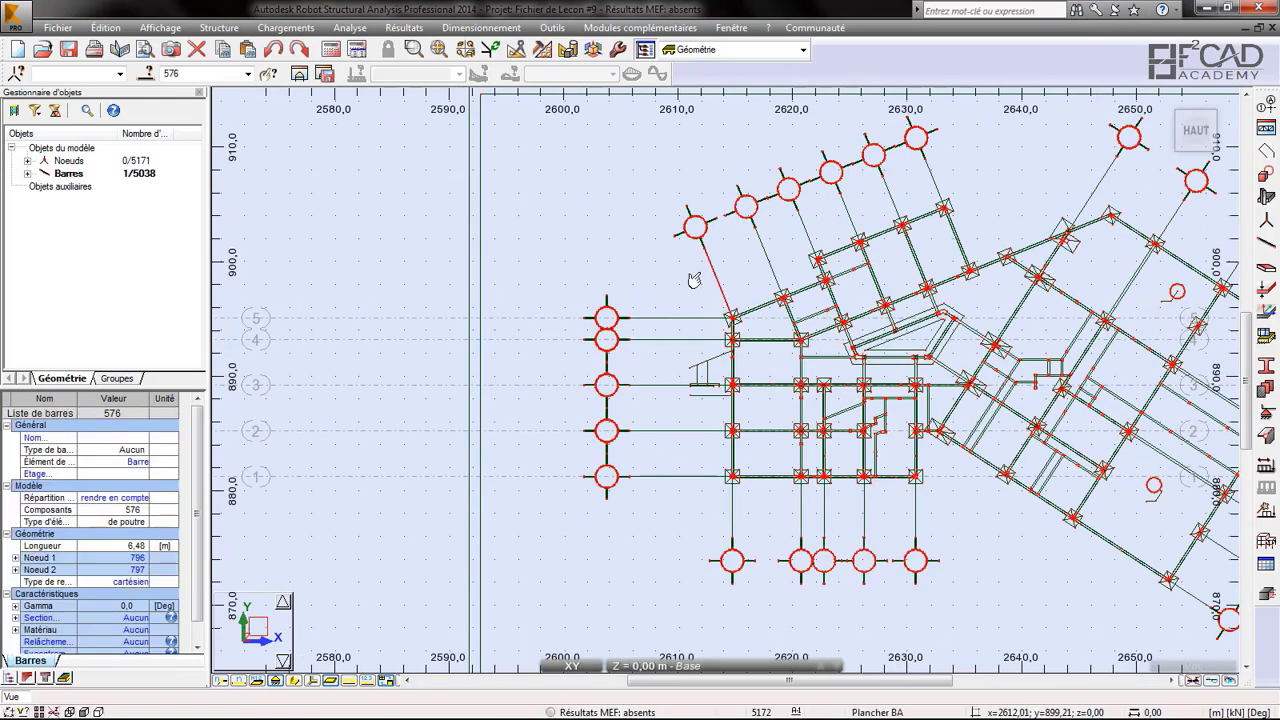
click(696, 277)
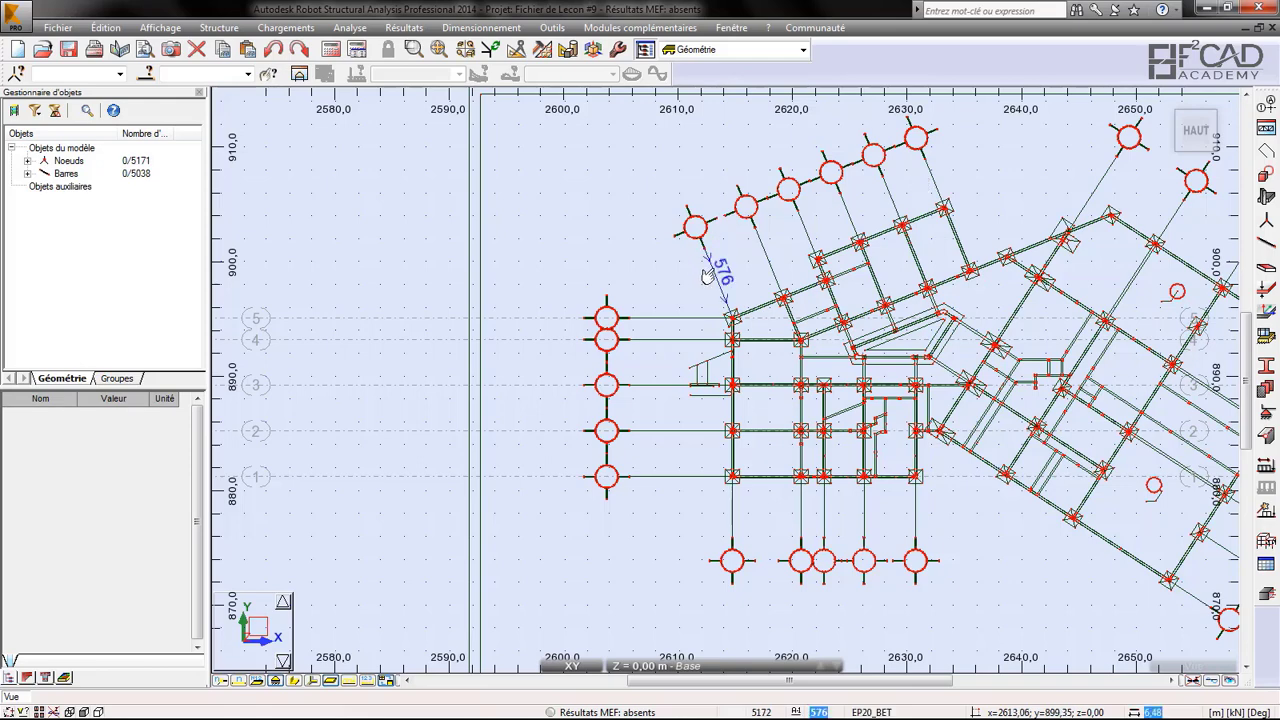
click(703, 276)
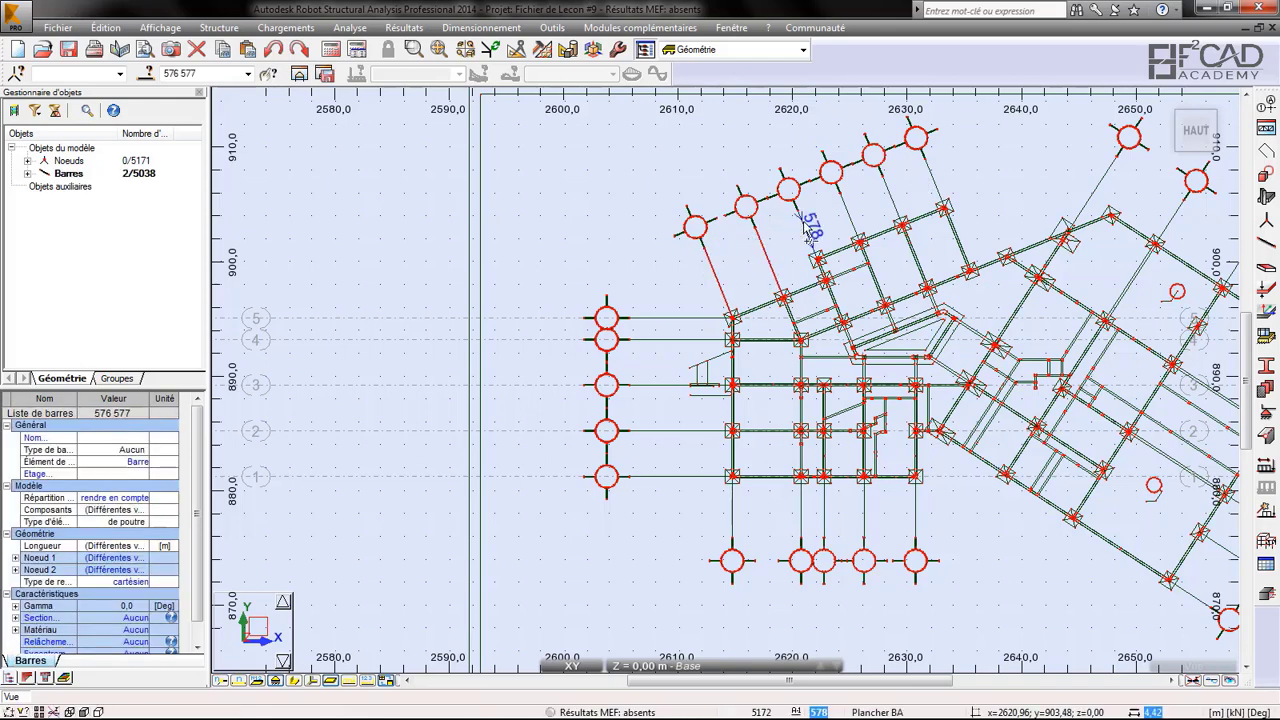
ctrl+click(803, 226)
ctrl+click(845, 208)
ctrl+click(886, 200)
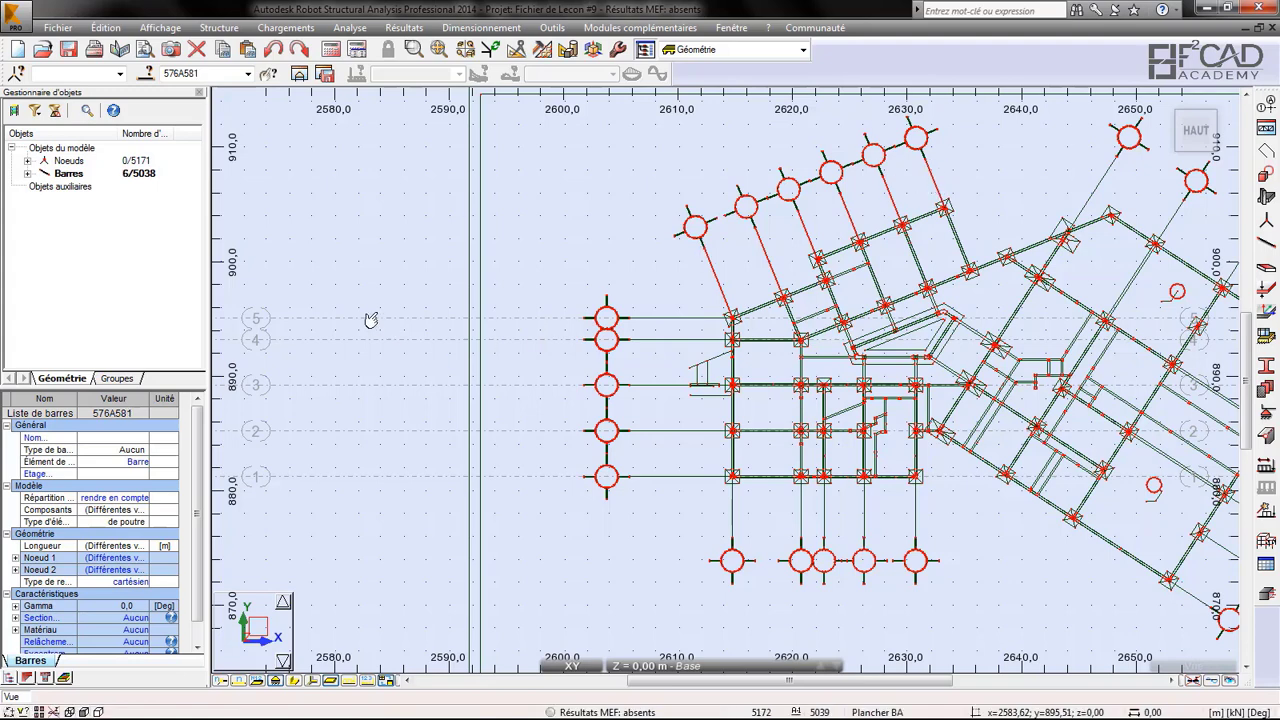
- Add arbitrary construction lines 6 to 11 from the selected bars 576 to 581 and apply them
click(1265, 106)
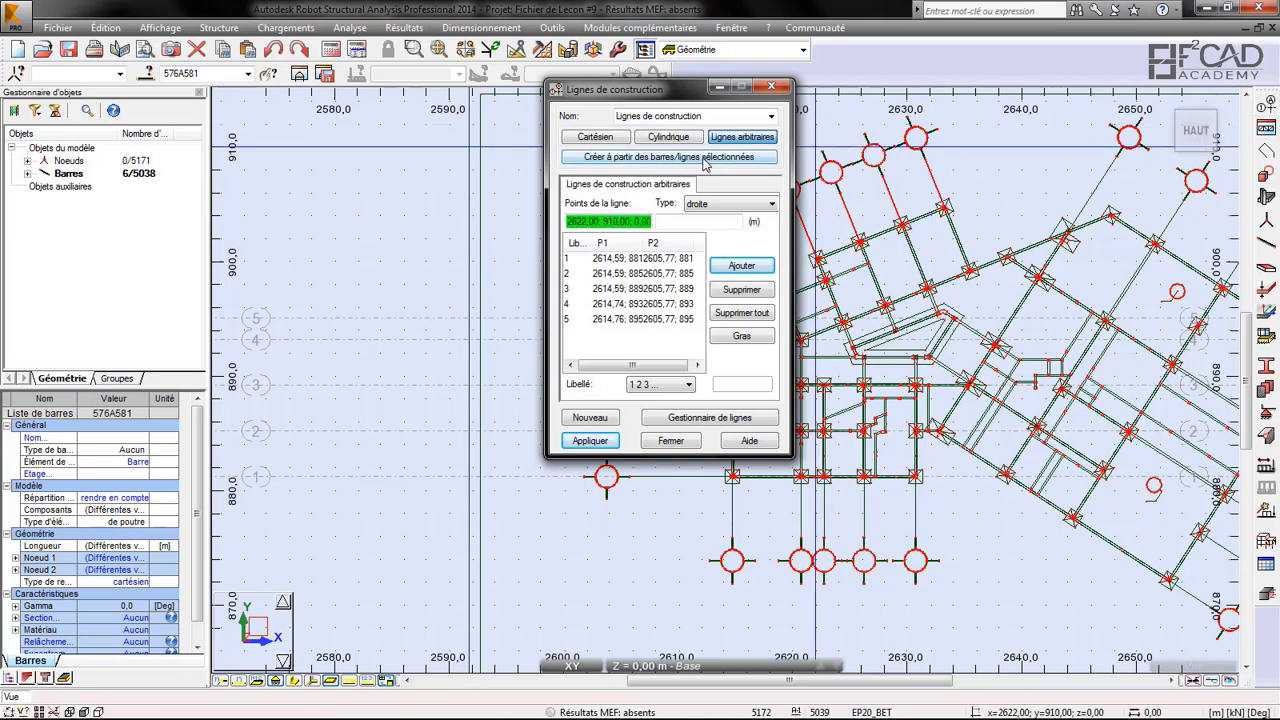
click(704, 160)
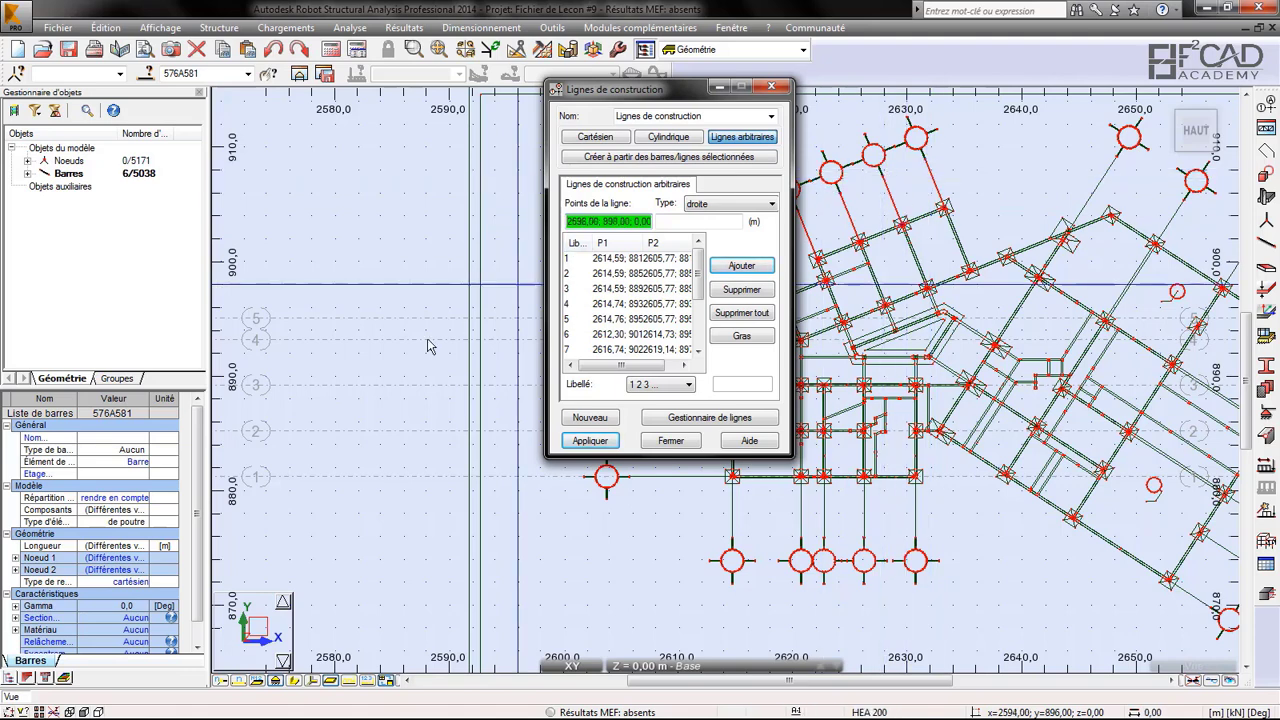
click(590, 441)
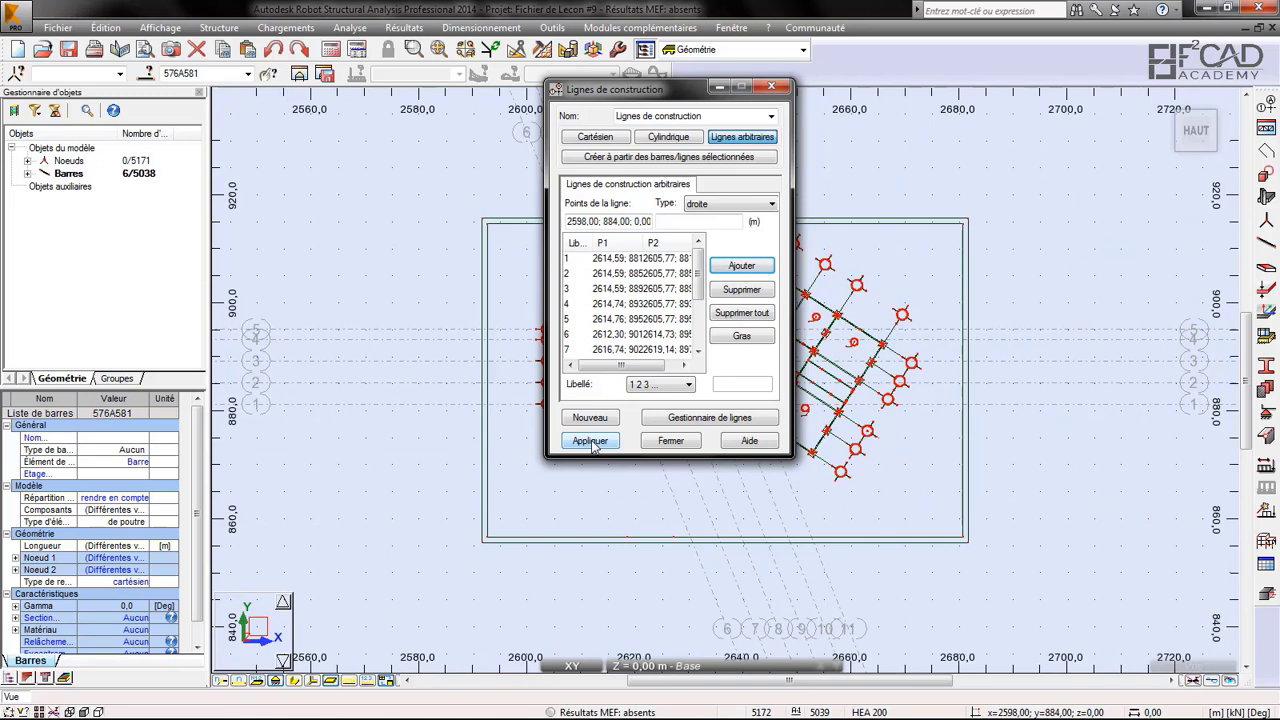
click(667, 442)
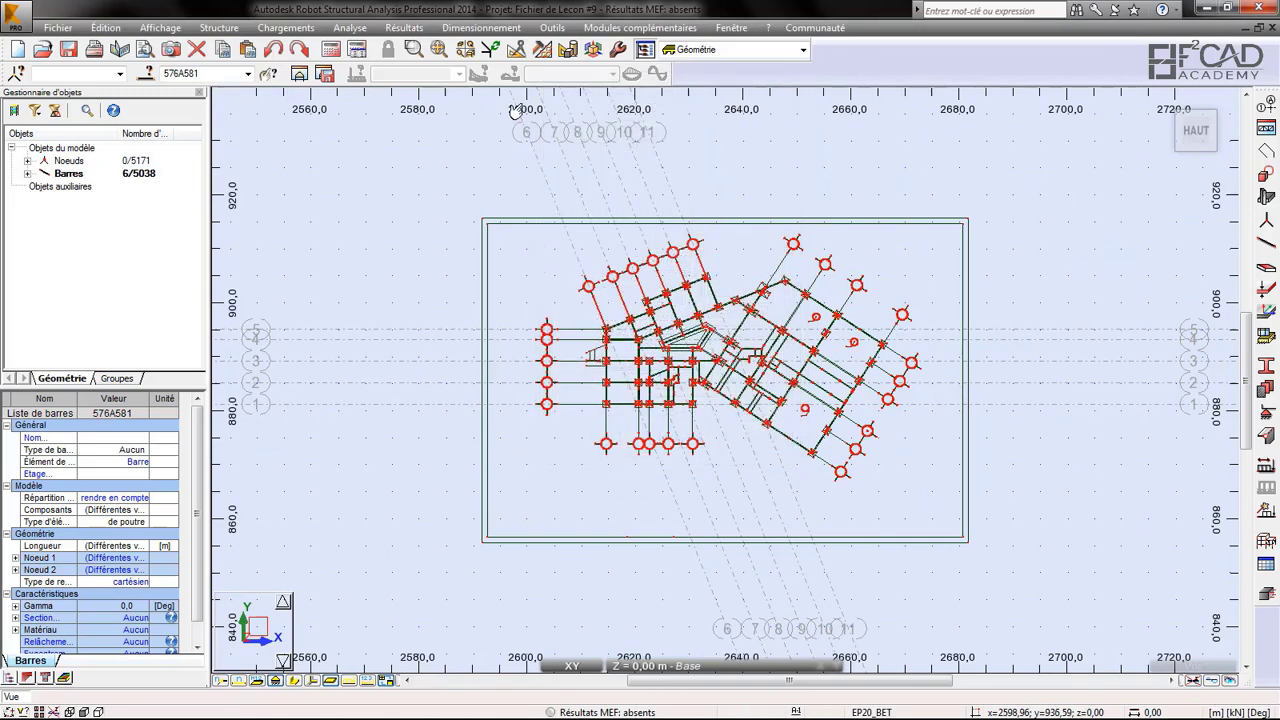
scroll(593, 250, up, 1)
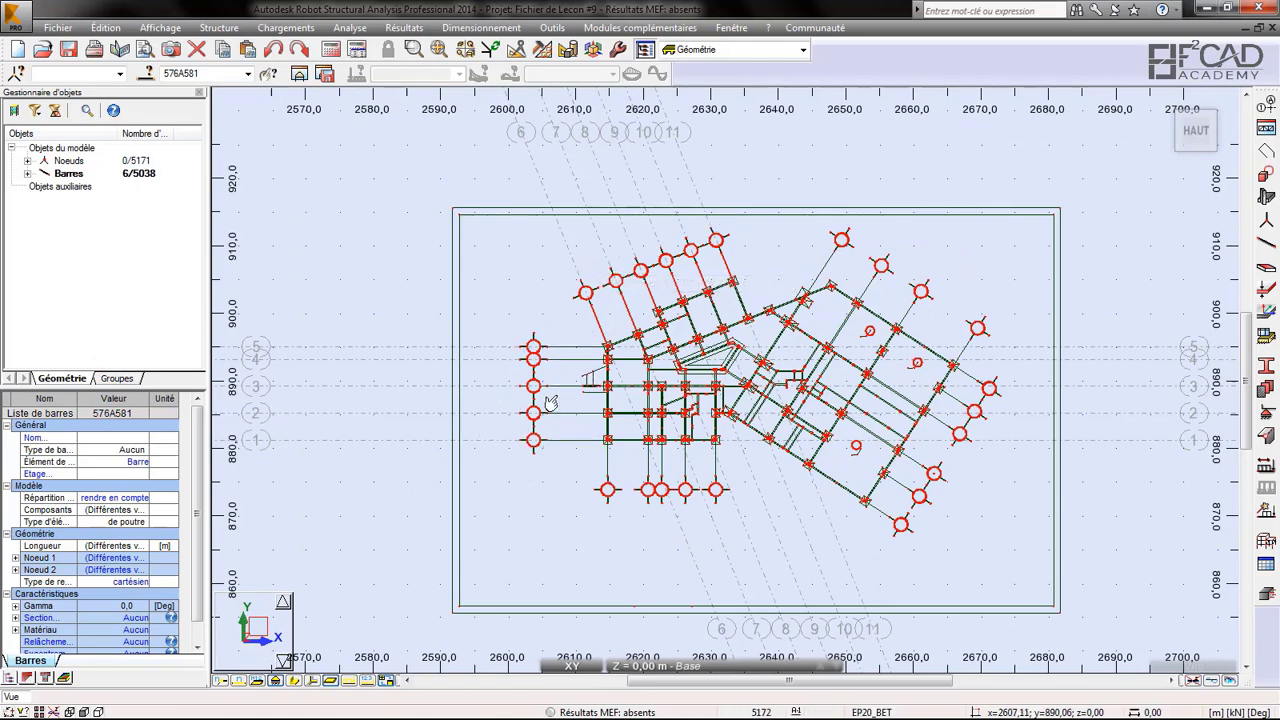
- Clear the previous selection and select the four inclined axis bars 582 to 585 above the eastern wing
click(770, 239)
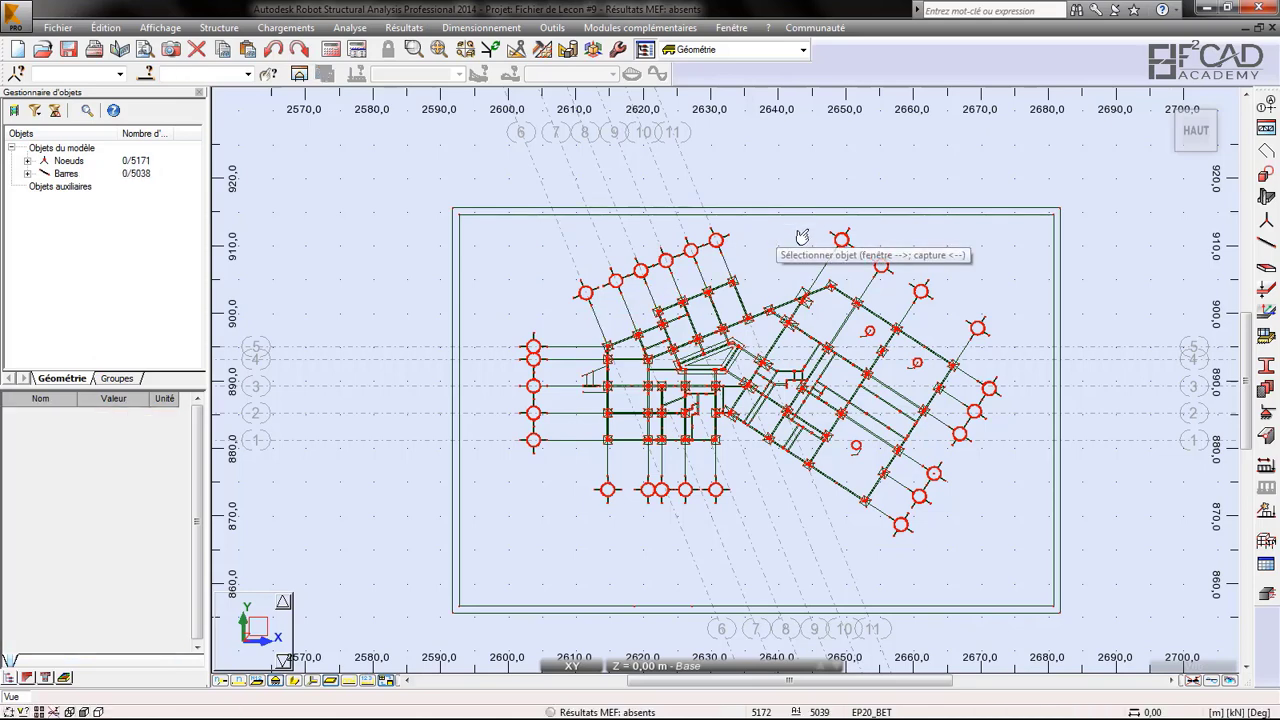
scroll(843, 270, up, 2)
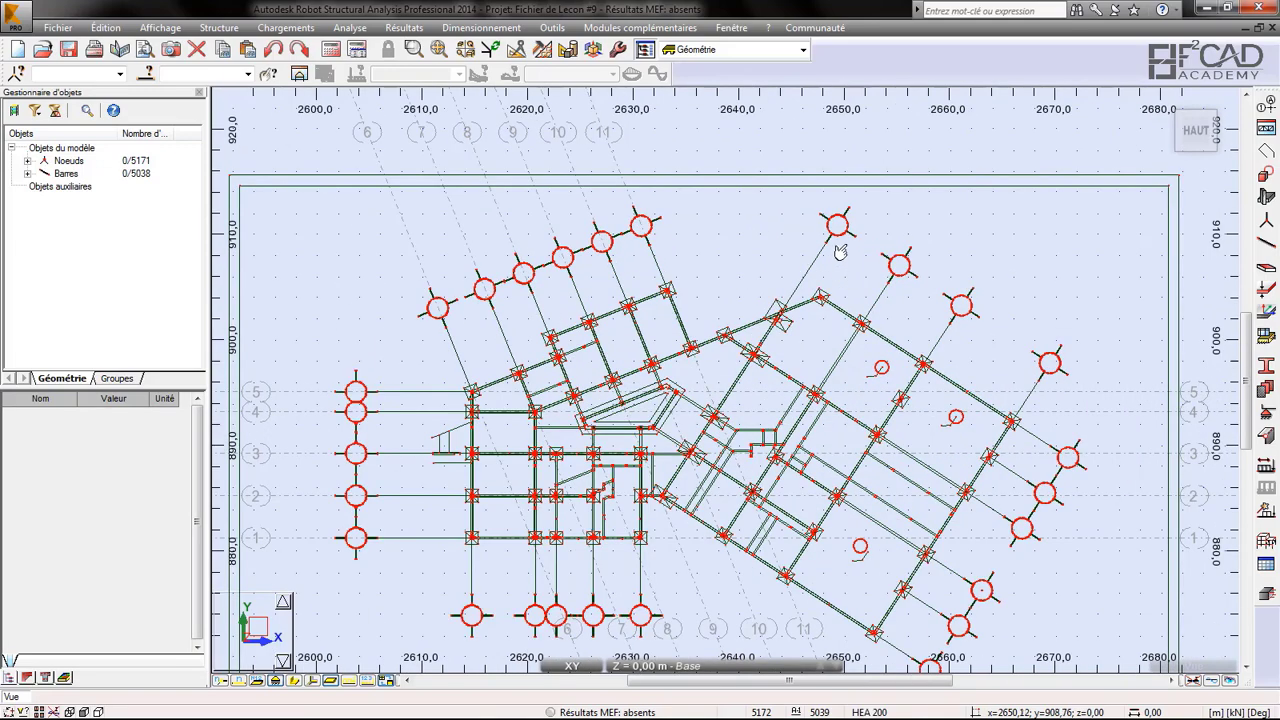
scroll(843, 270, down, 2)
scroll(840, 268, up, 2)
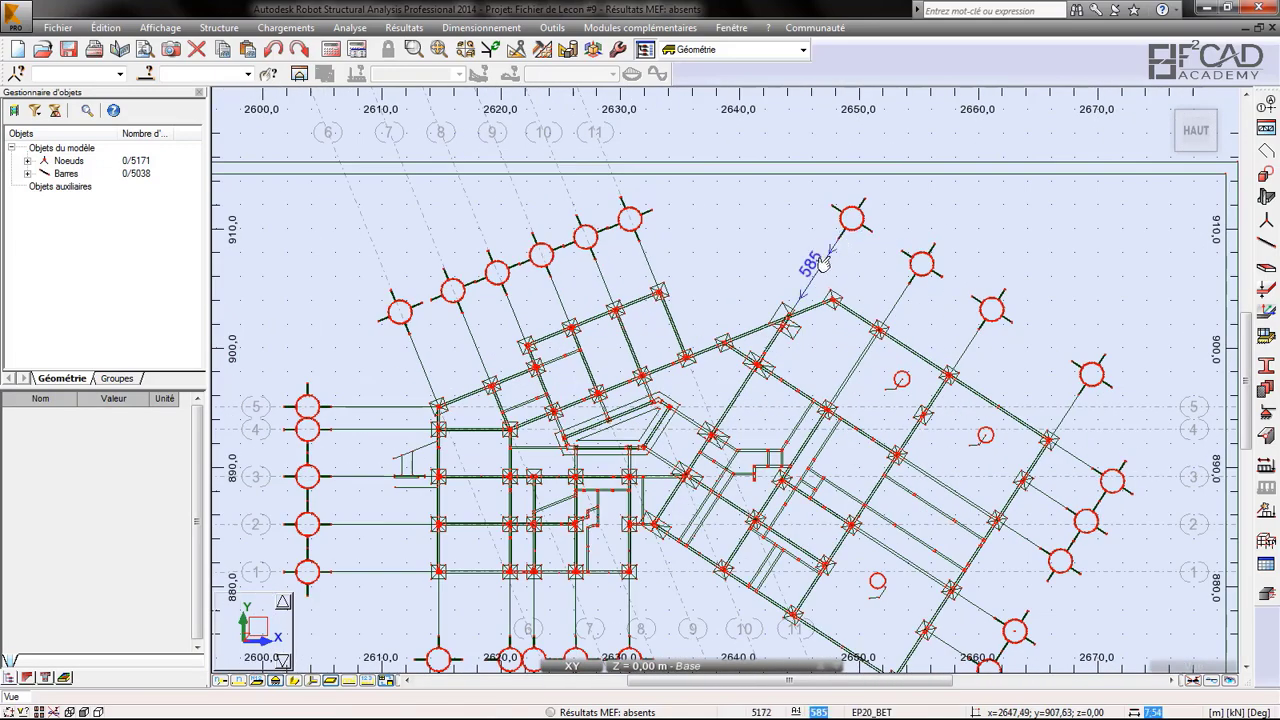
click(834, 257)
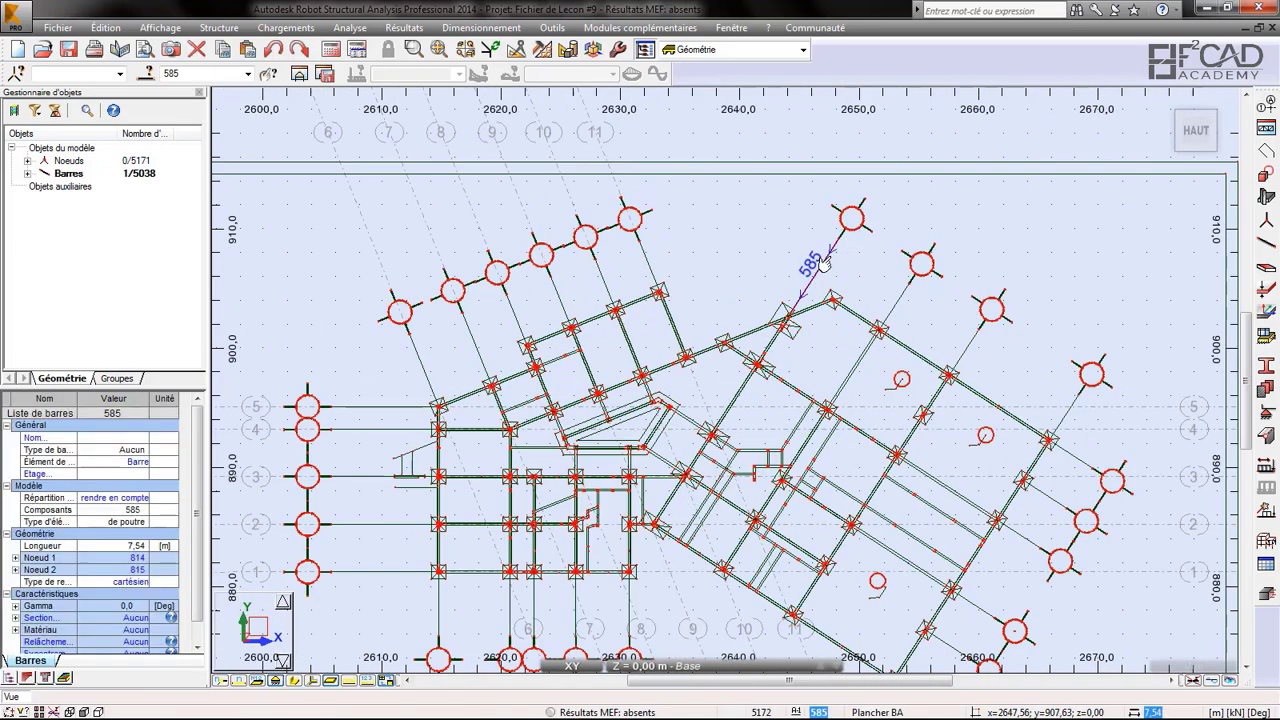
ctrl+click(897, 298)
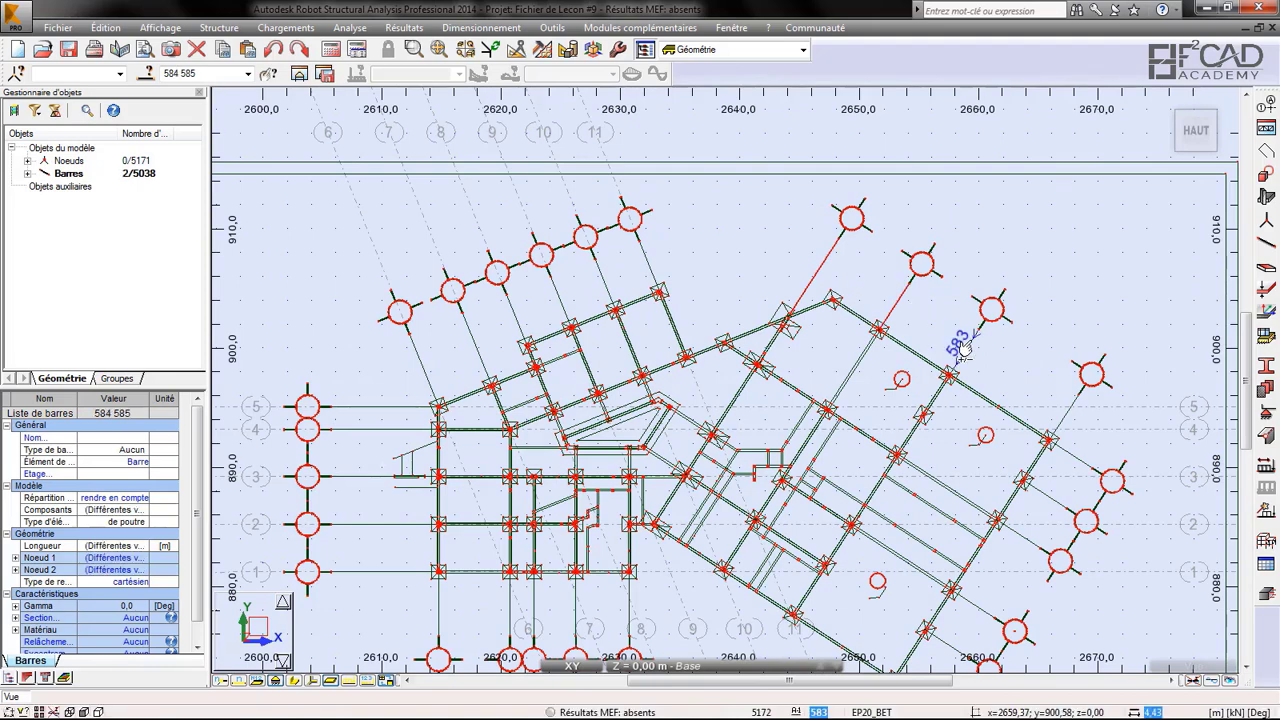
ctrl+click(963, 345)
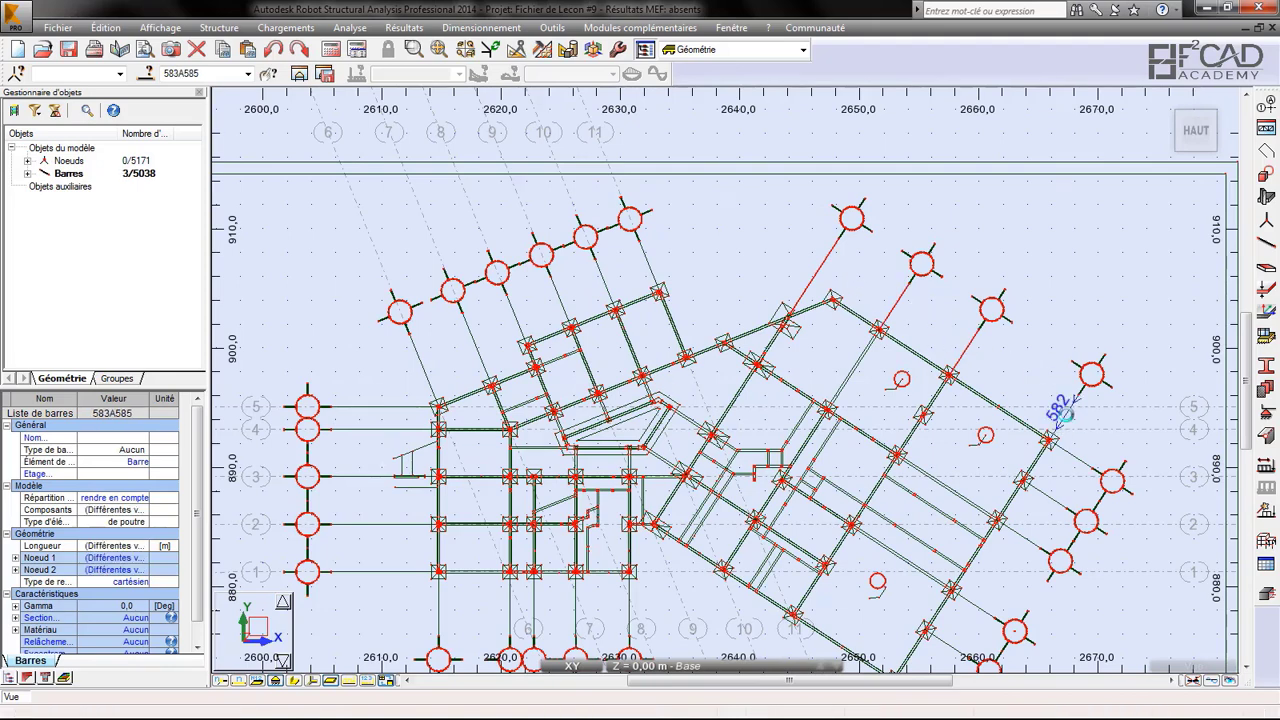
ctrl+click(1064, 416)
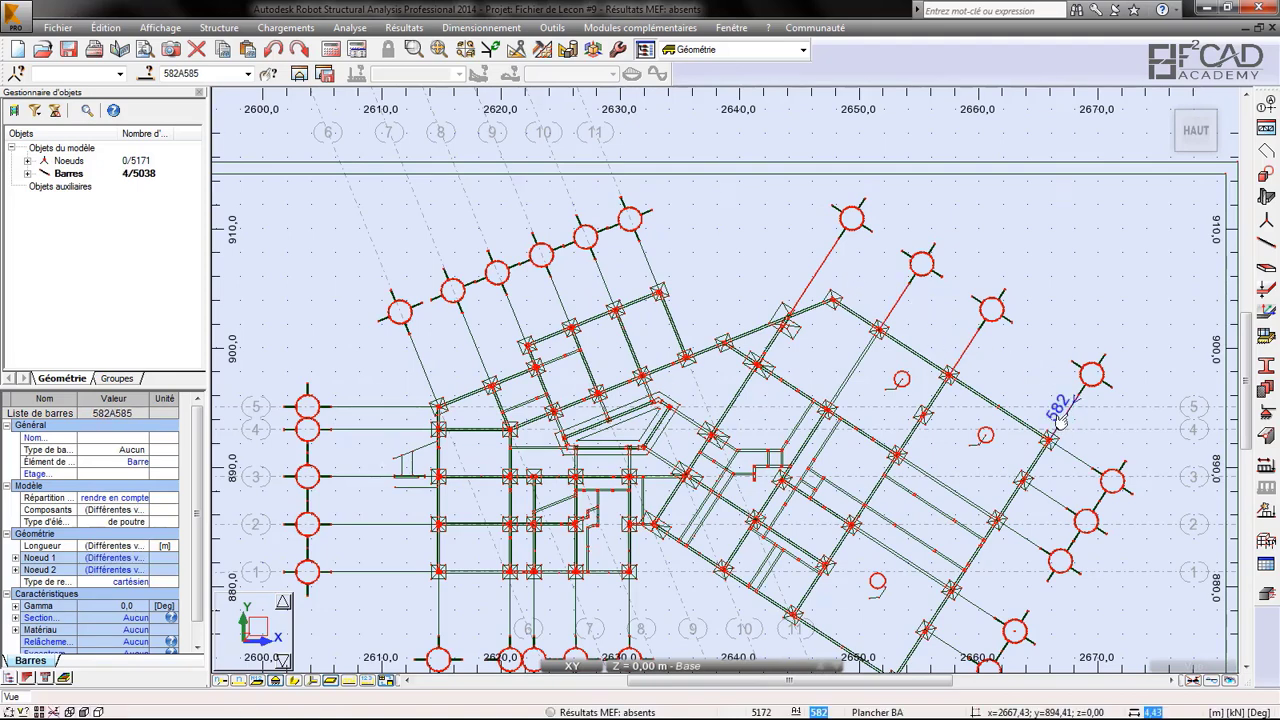
- Add arbitrary construction lines 12 to 15 from the selected bars 582 to 585 and apply them
click(1266, 104)
click(811, 133)
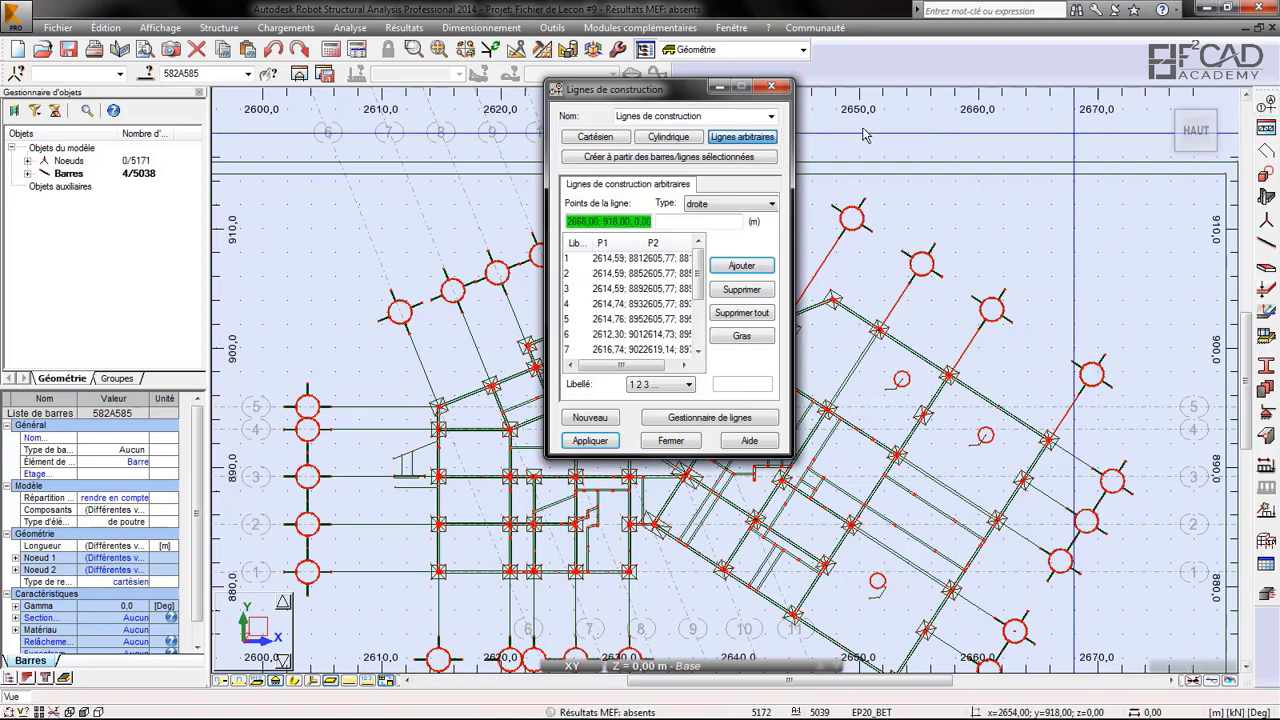
click(662, 158)
click(501, 262)
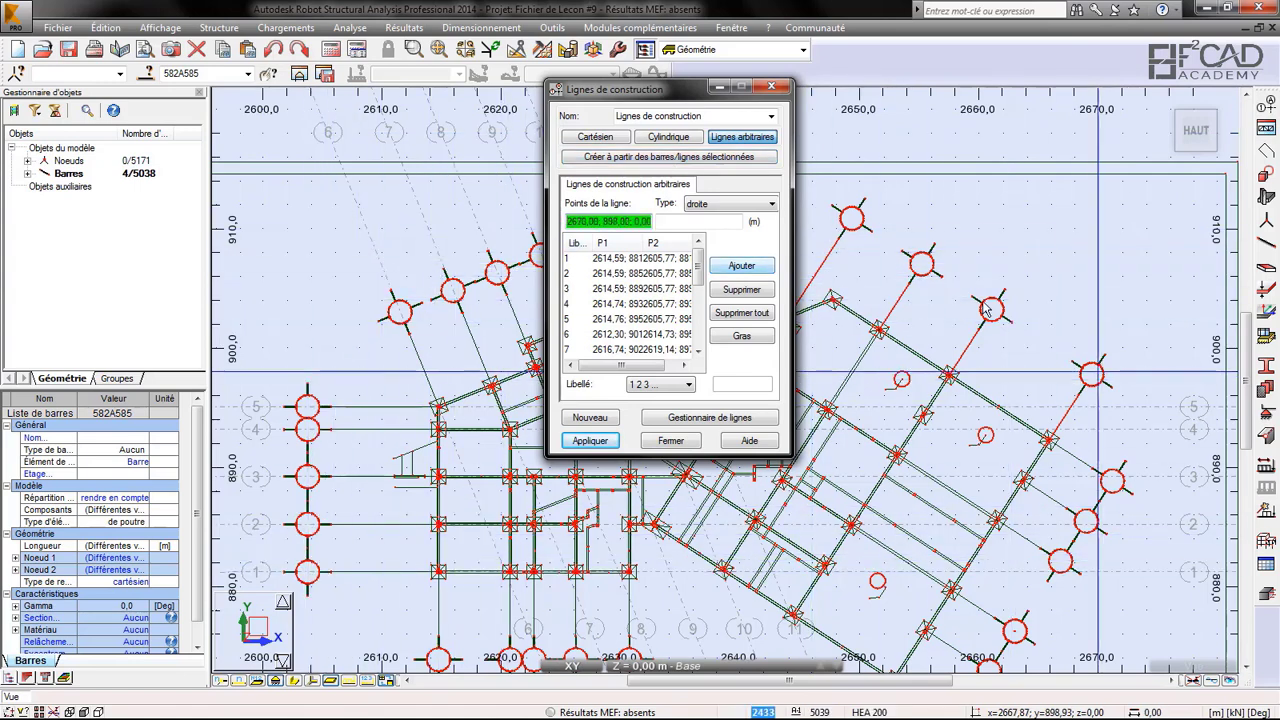
click(848, 228)
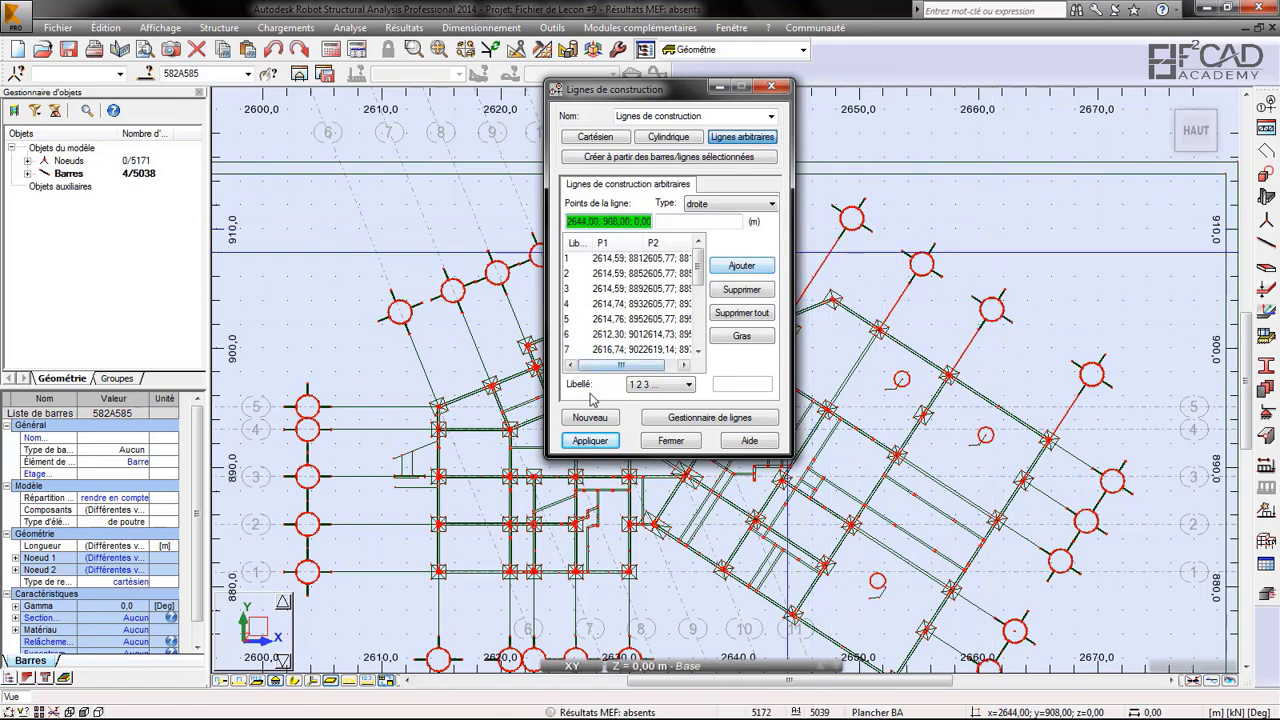
click(591, 441)
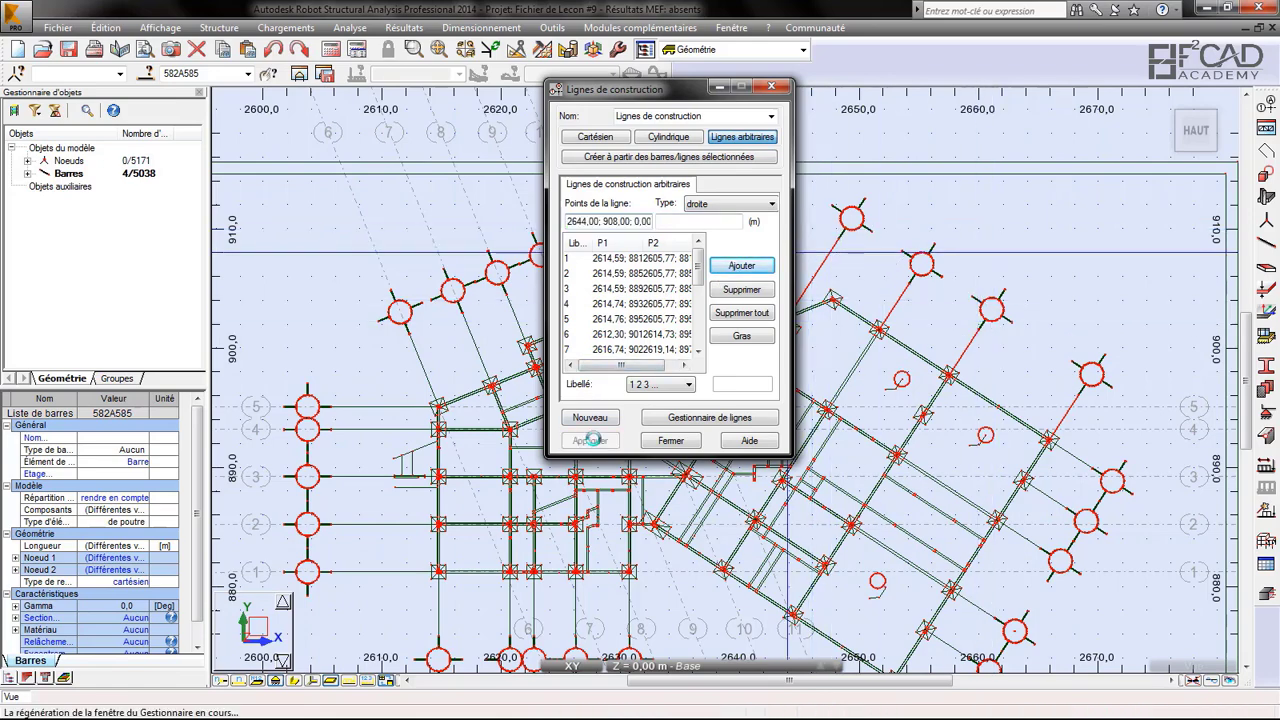
click(671, 441)
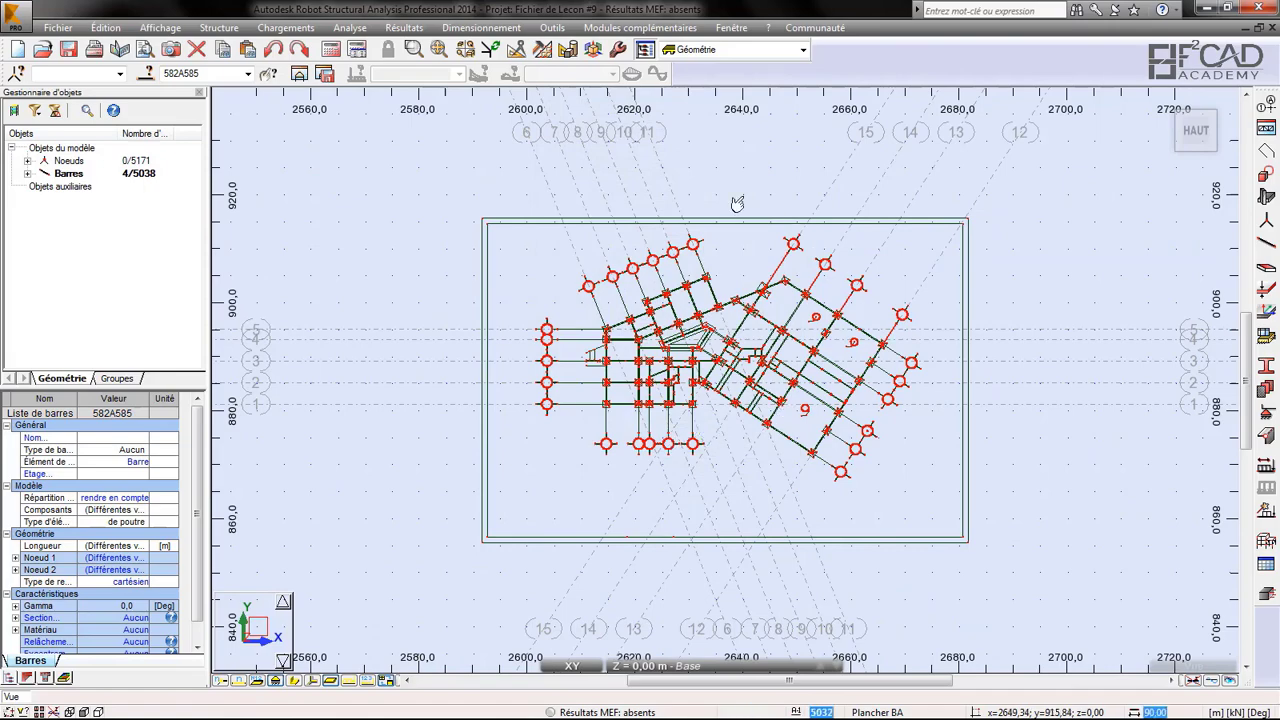
- Clear the selection and examine the numbering order of axes 12 to 15 against the eastern wing's axis bubbles
scroll(660, 160, up, 2)
scroll(992, 186, down, 1)
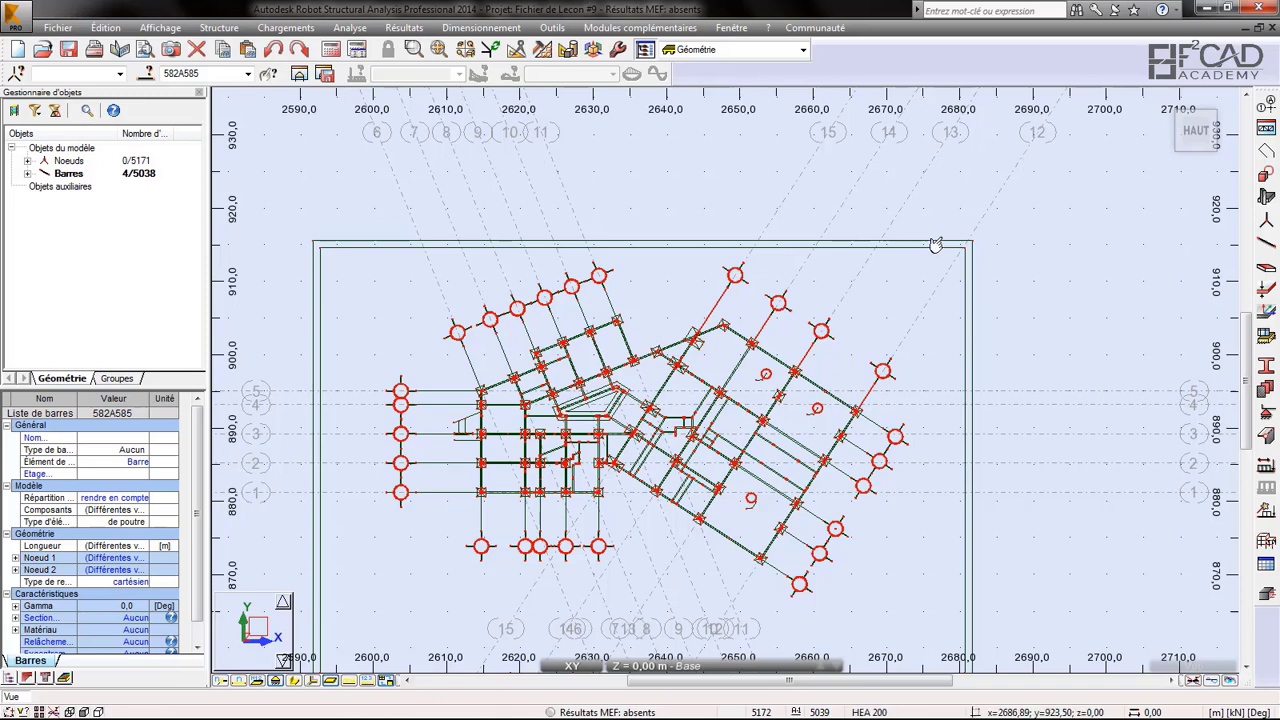
scroll(912, 306, up, 2)
click(866, 302)
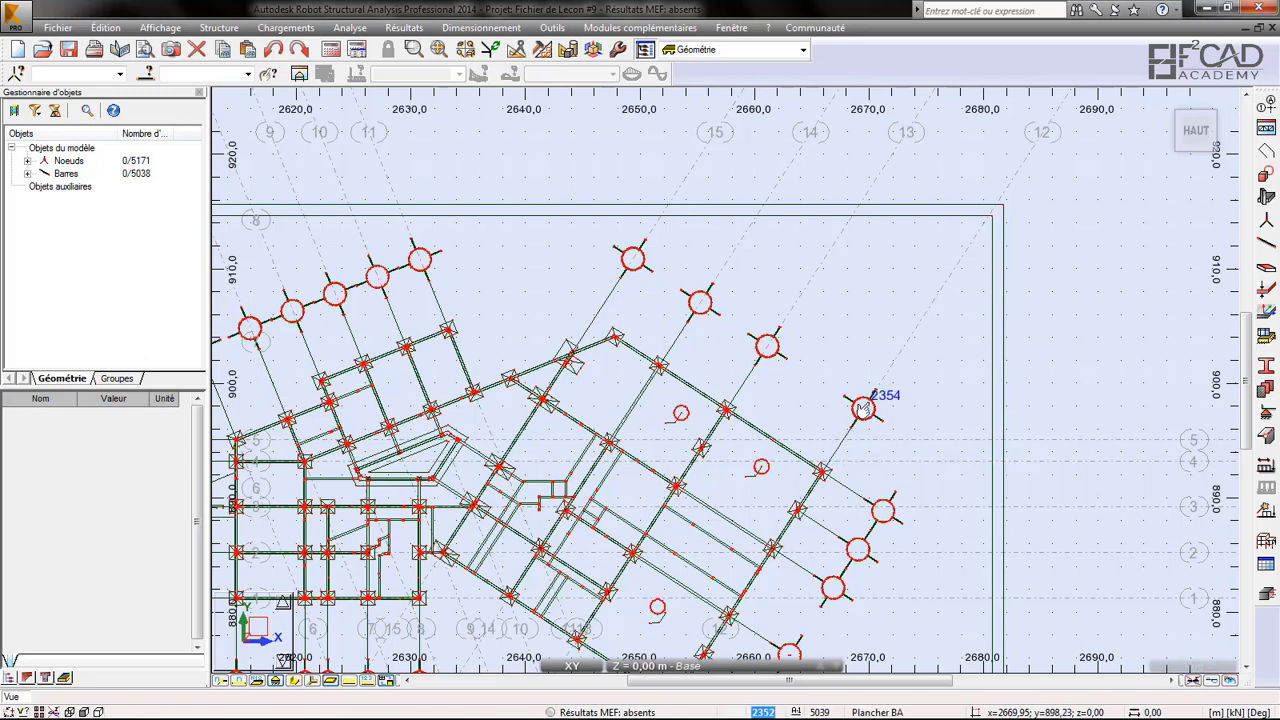
scroll(722, 238, down, 2)
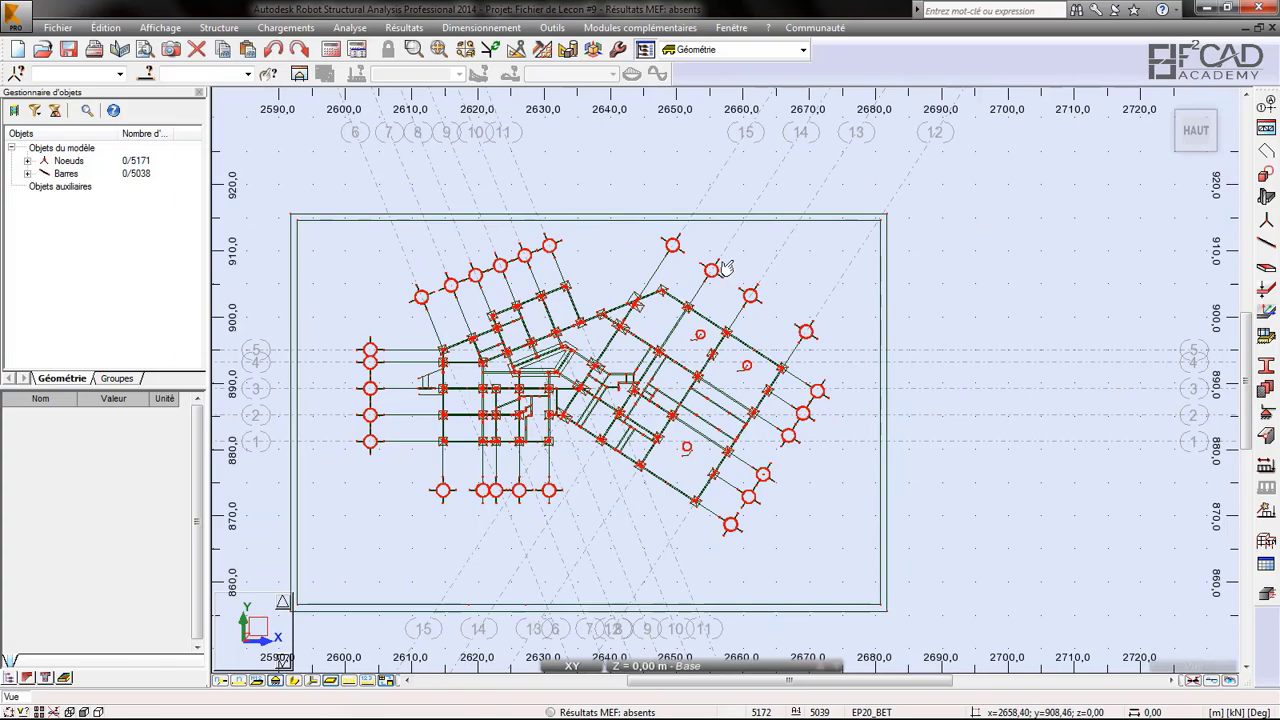
scroll(722, 267, up, 2)
scroll(620, 278, up, 4)
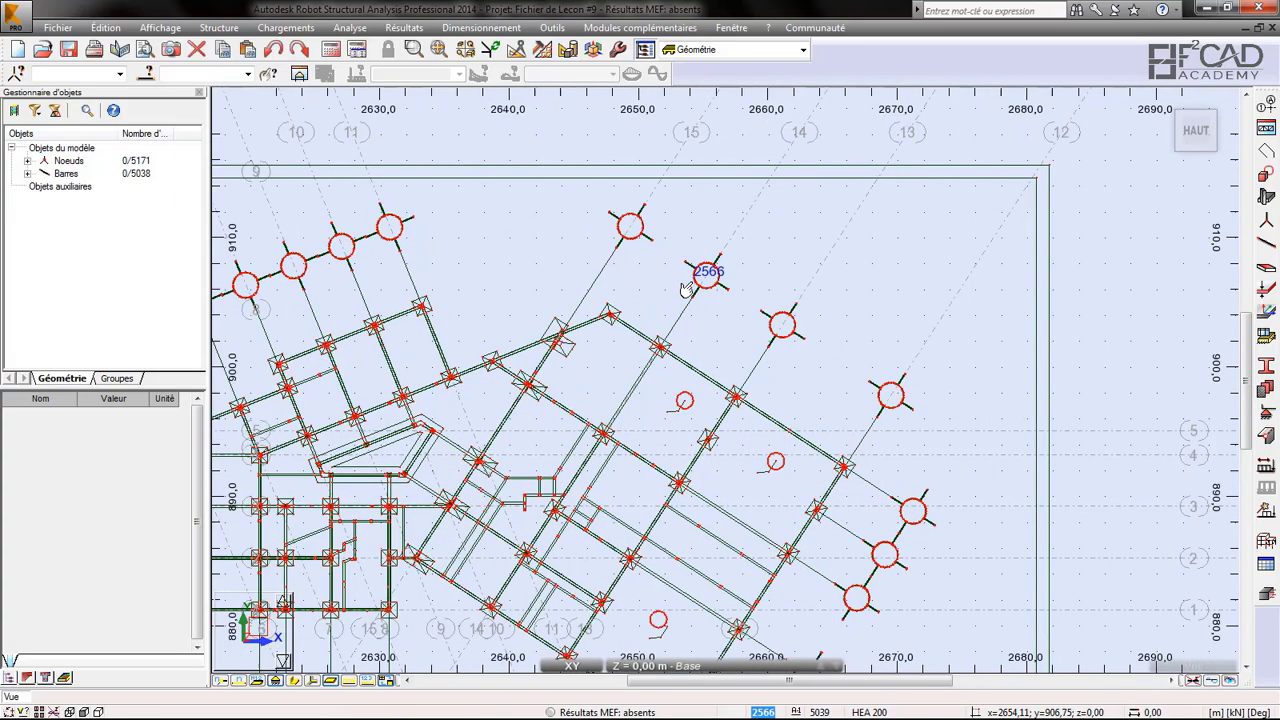
scroll(630, 285, down, 4)
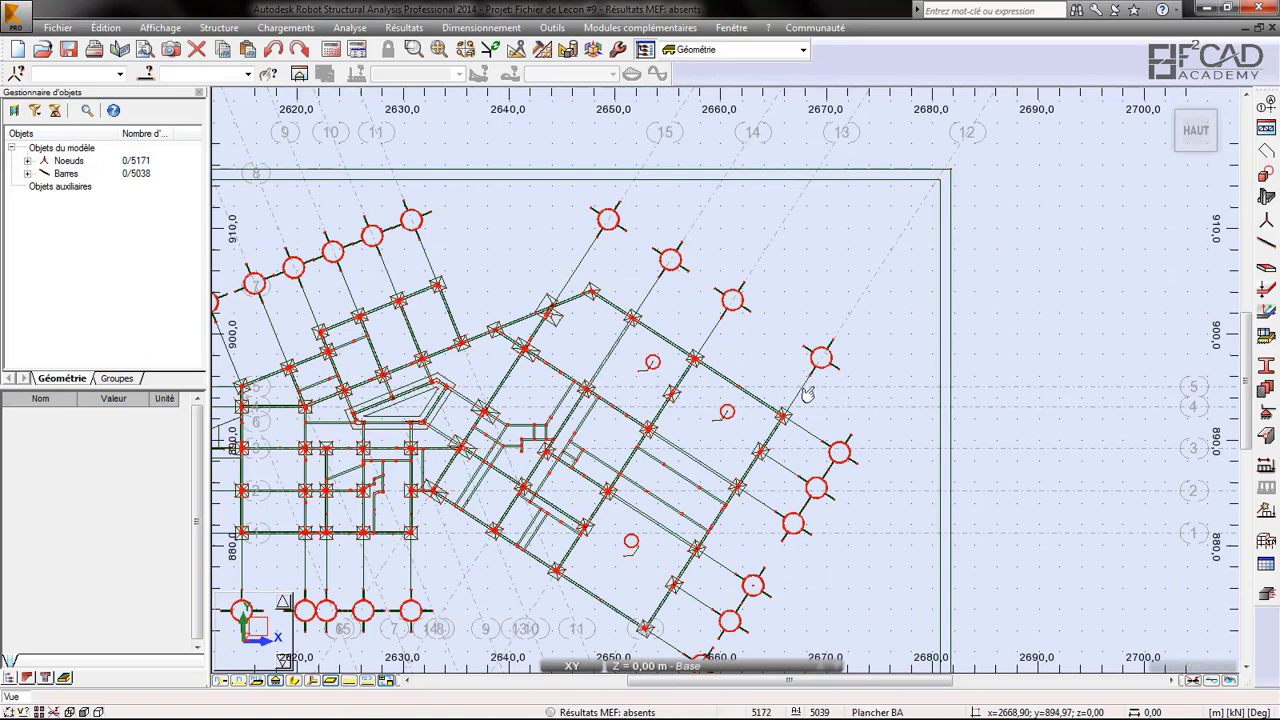
scroll(805, 390, up, 1)
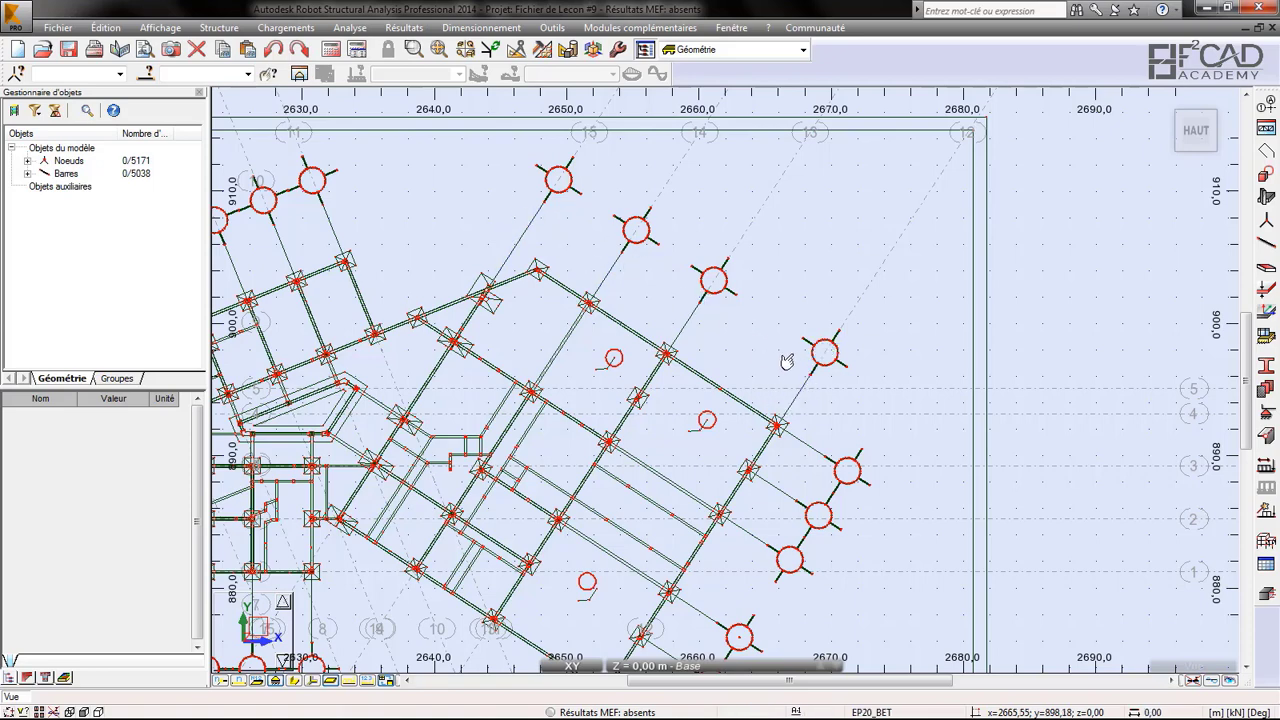
scroll(773, 296, down, 3)
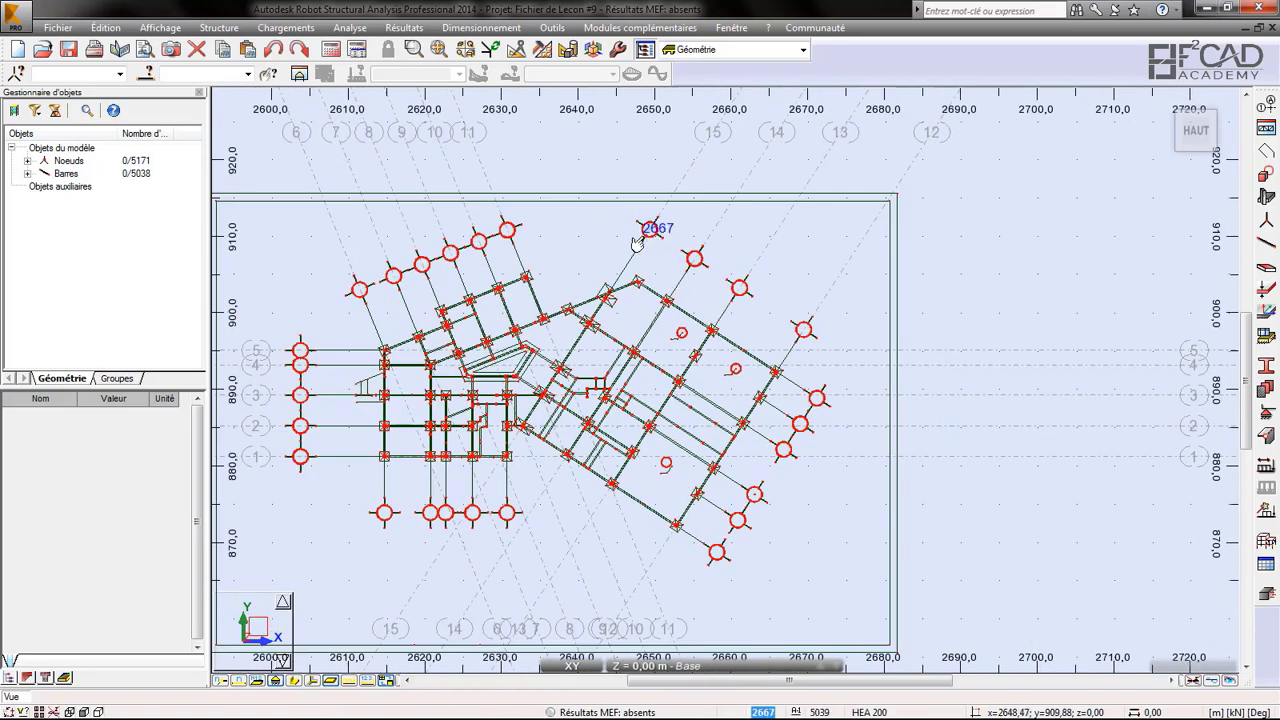
scroll(816, 301, down, 1)
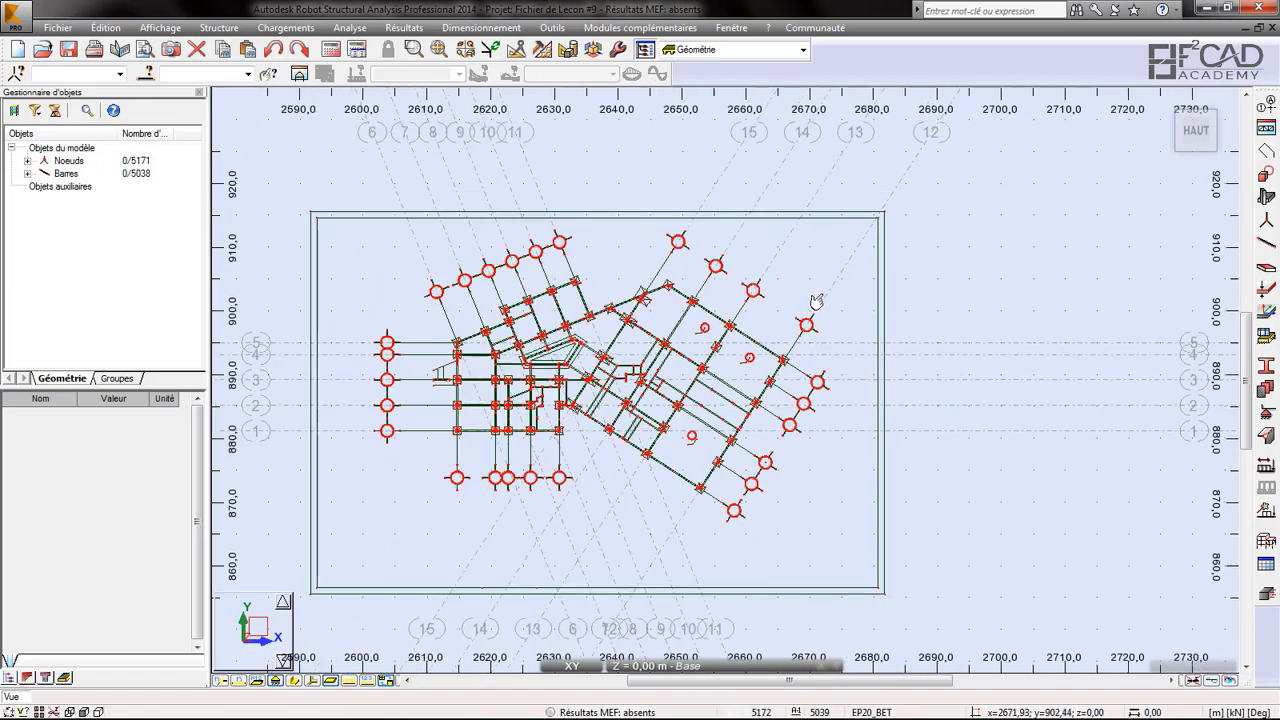
scroll(773, 309, up, 1)
scroll(660, 272, up, 2)
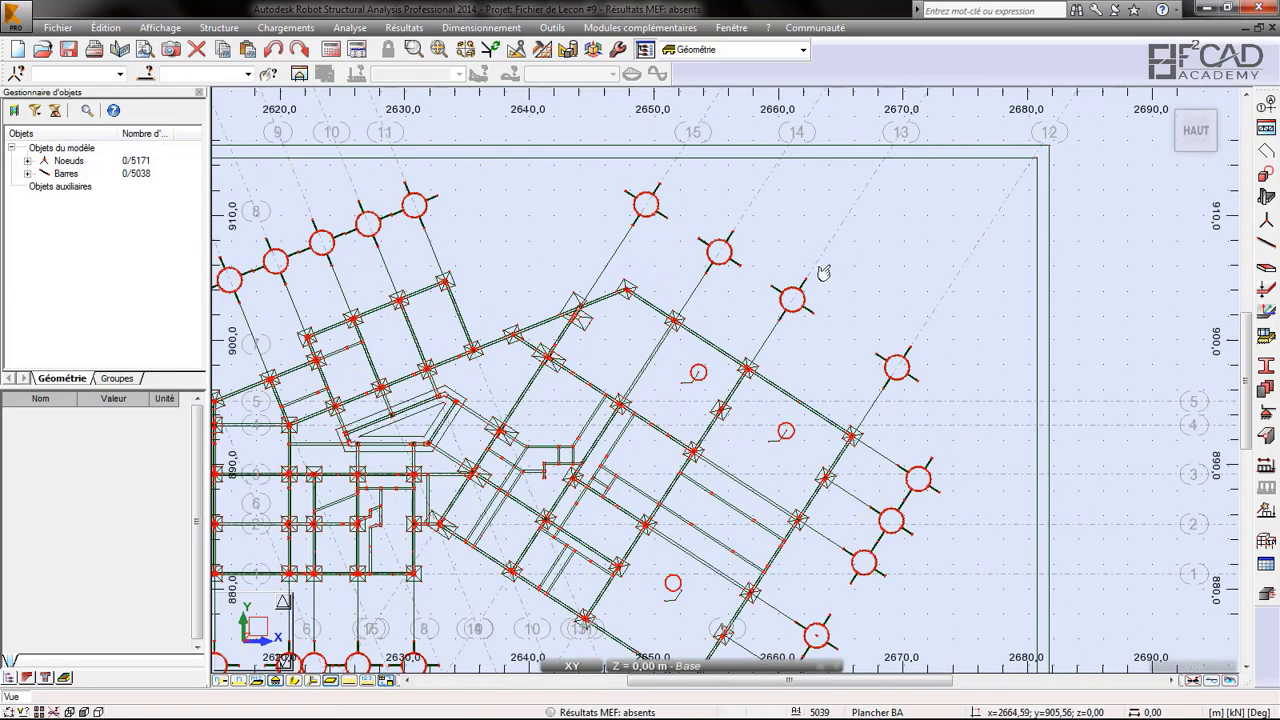
scroll(822, 272, up, 1)
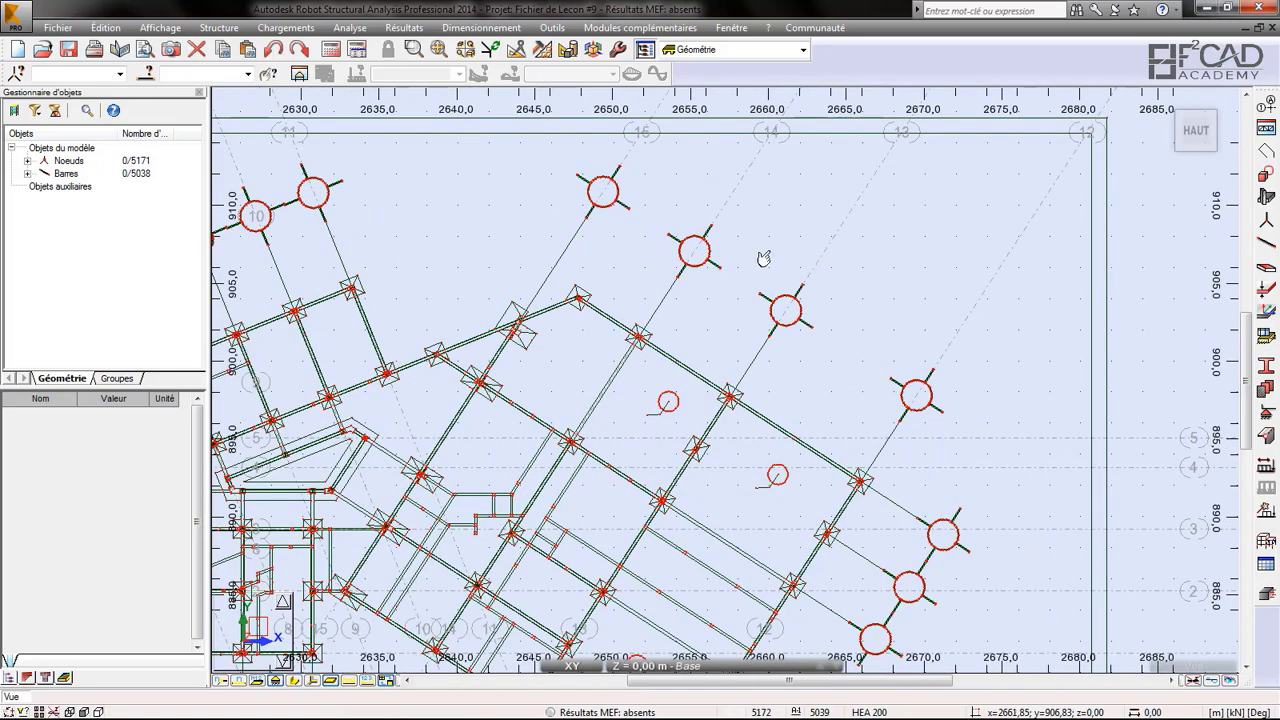
- Bring up the geometry editing tools and select the eastern wing's four inclined axis bars, 582 to 585
click(508, 55)
click(221, 95)
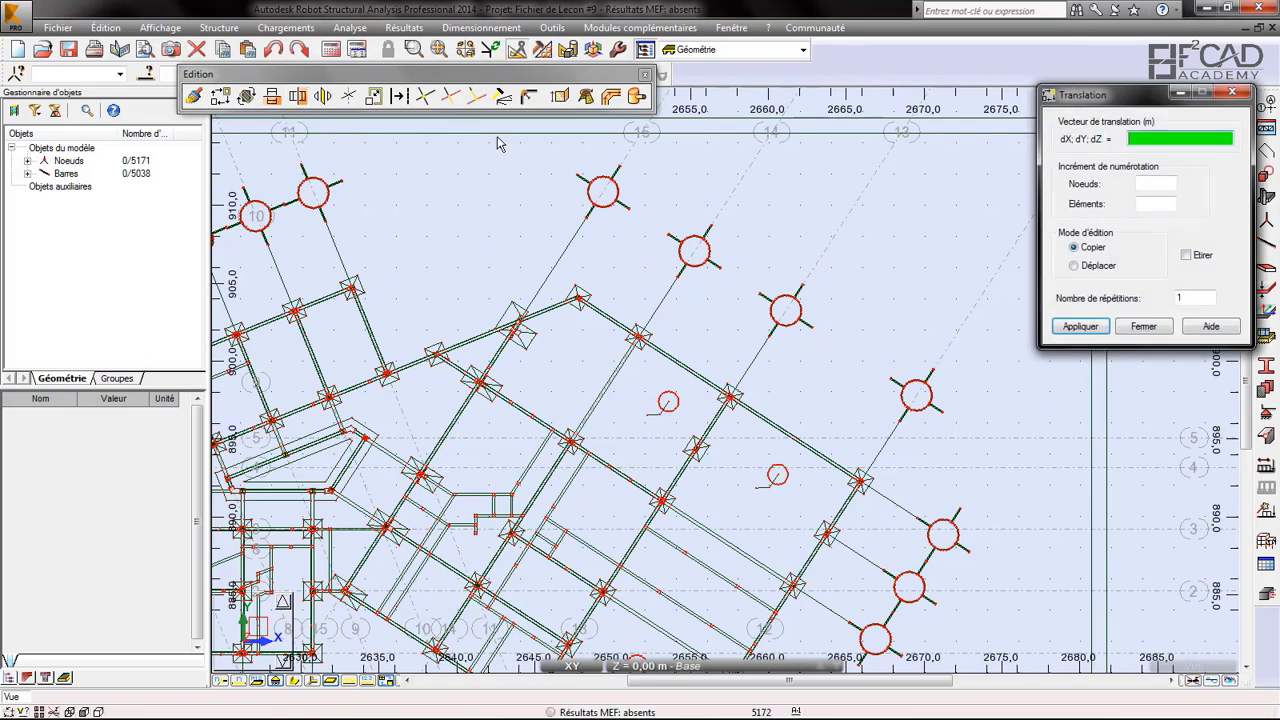
click(1233, 94)
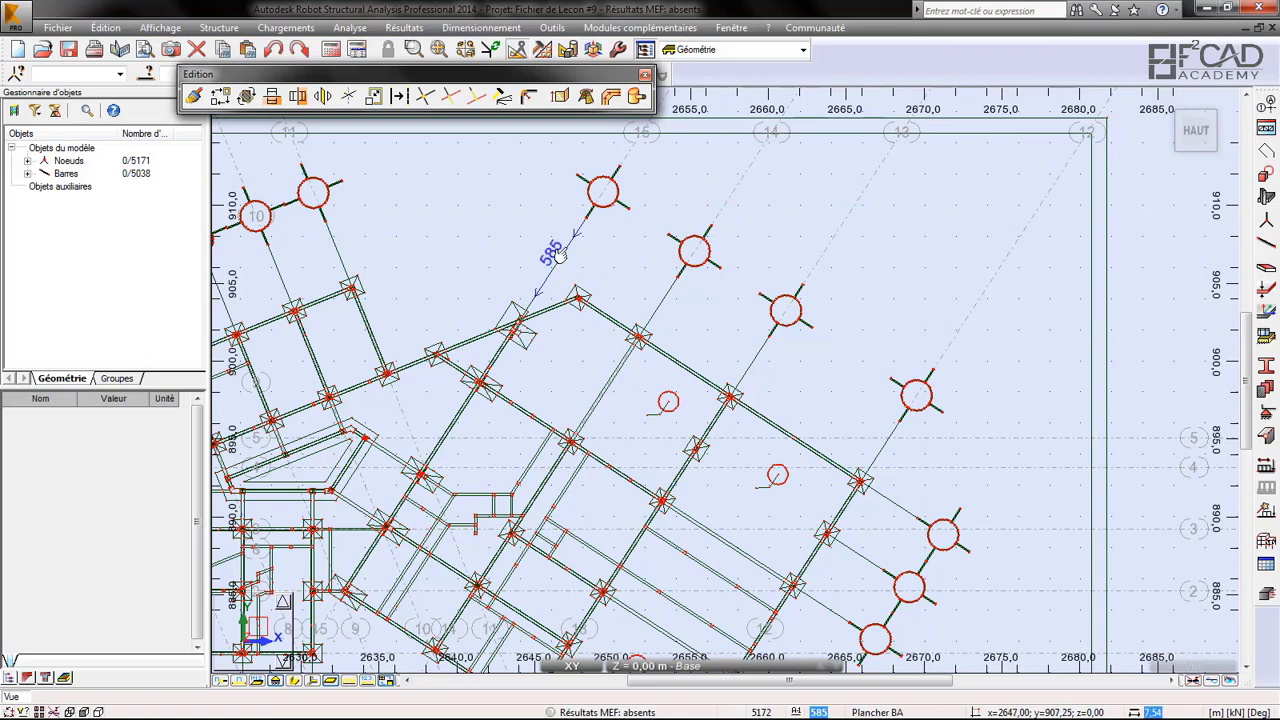
click(562, 252)
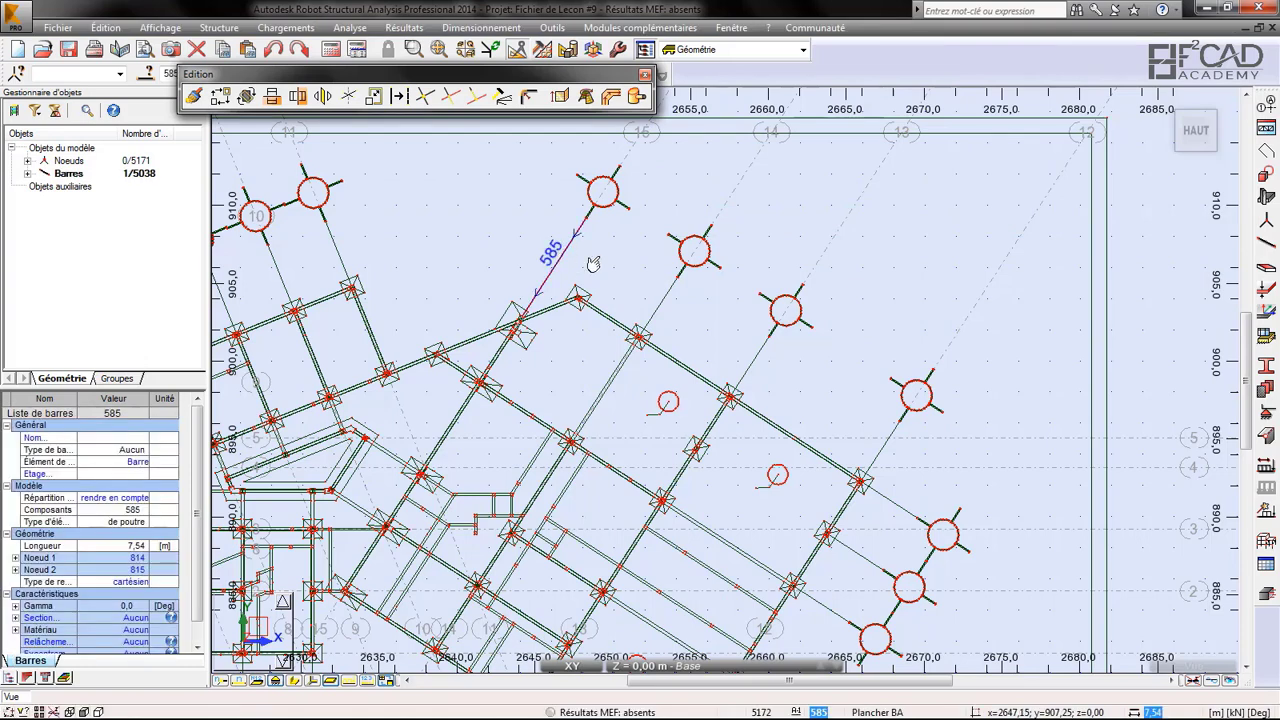
ctrl+click(876, 459)
ctrl+click(666, 293)
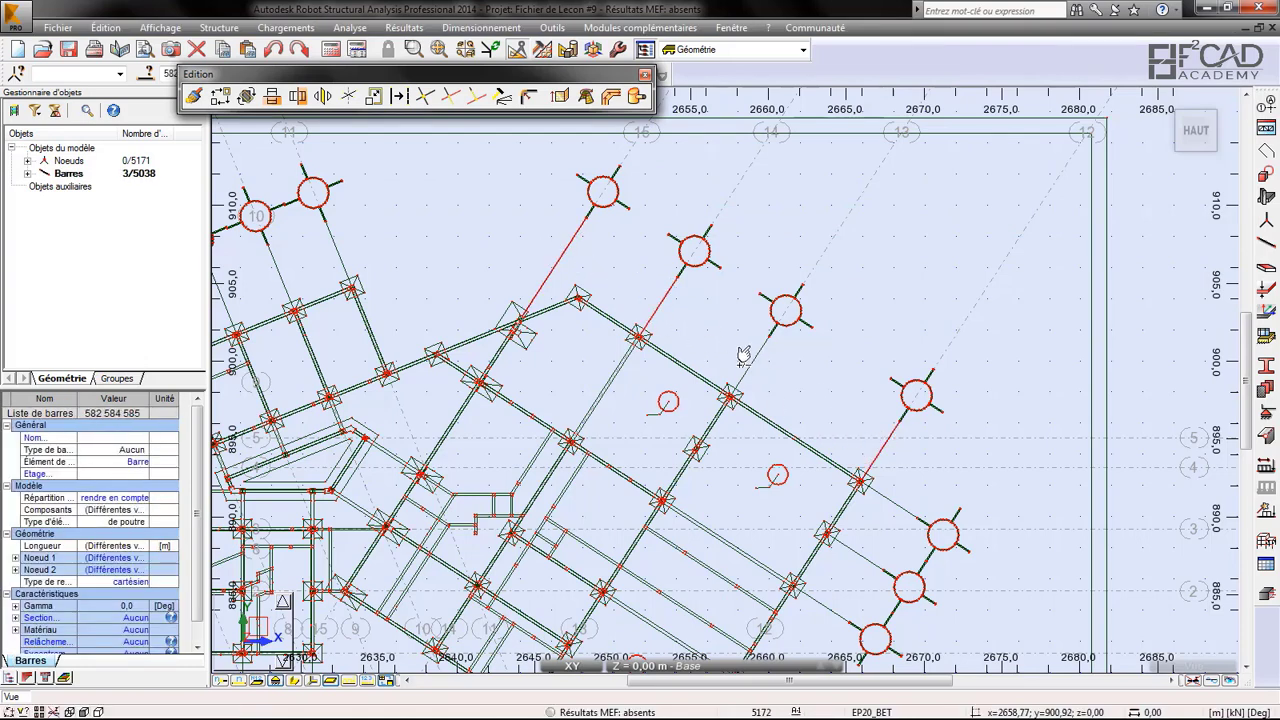
ctrl+click(760, 353)
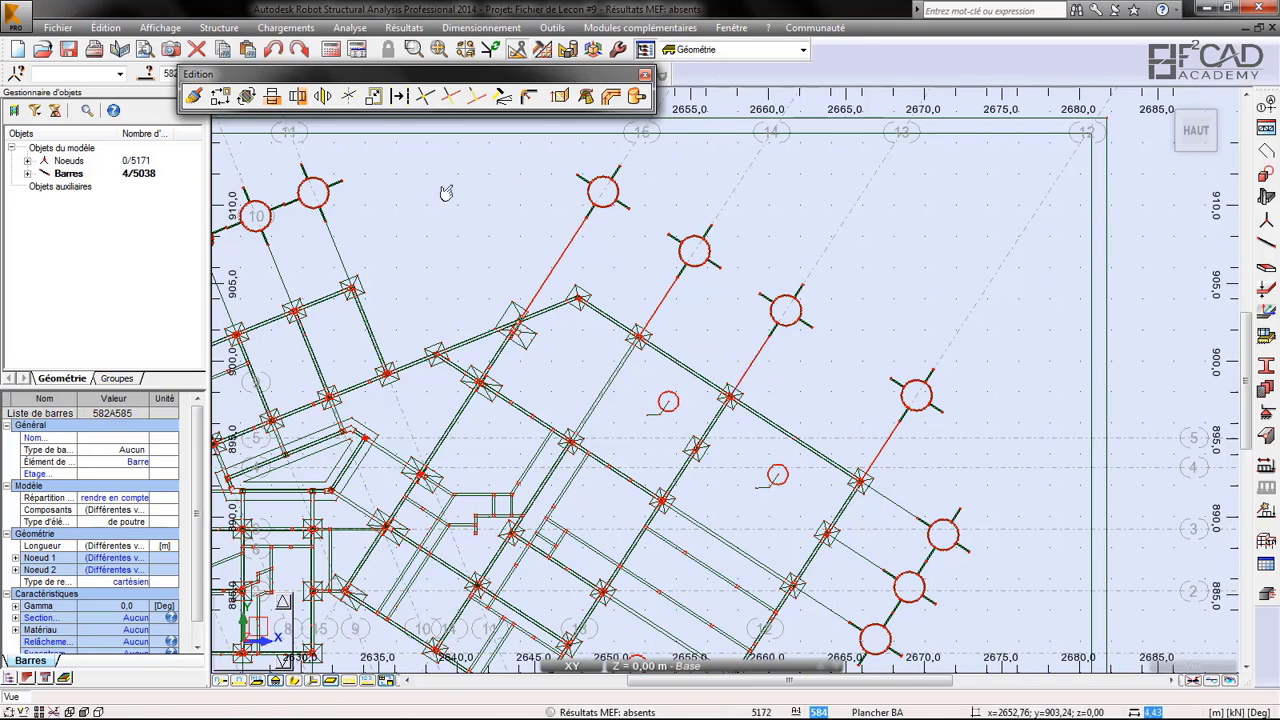
- Translate bars 582 to 585 in Déplacer mode by about 7.78 m in X and 6.64 m in Y, away from the wing
click(220, 97)
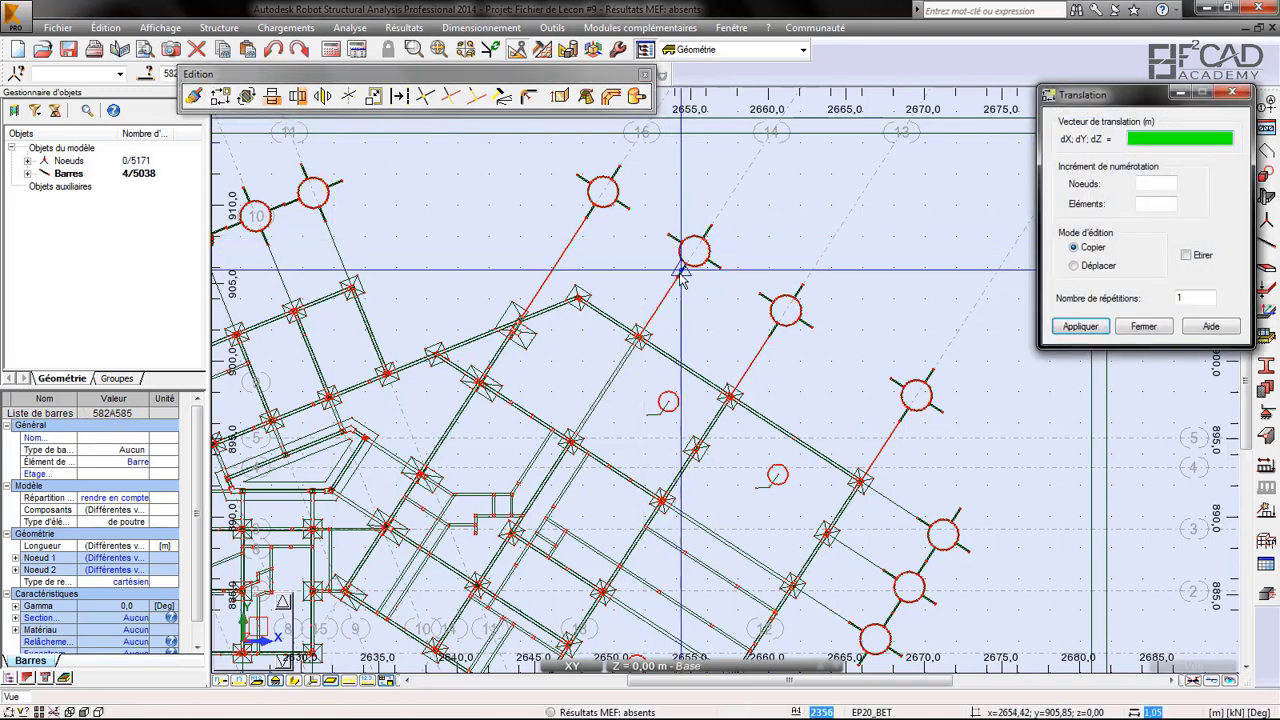
click(1075, 266)
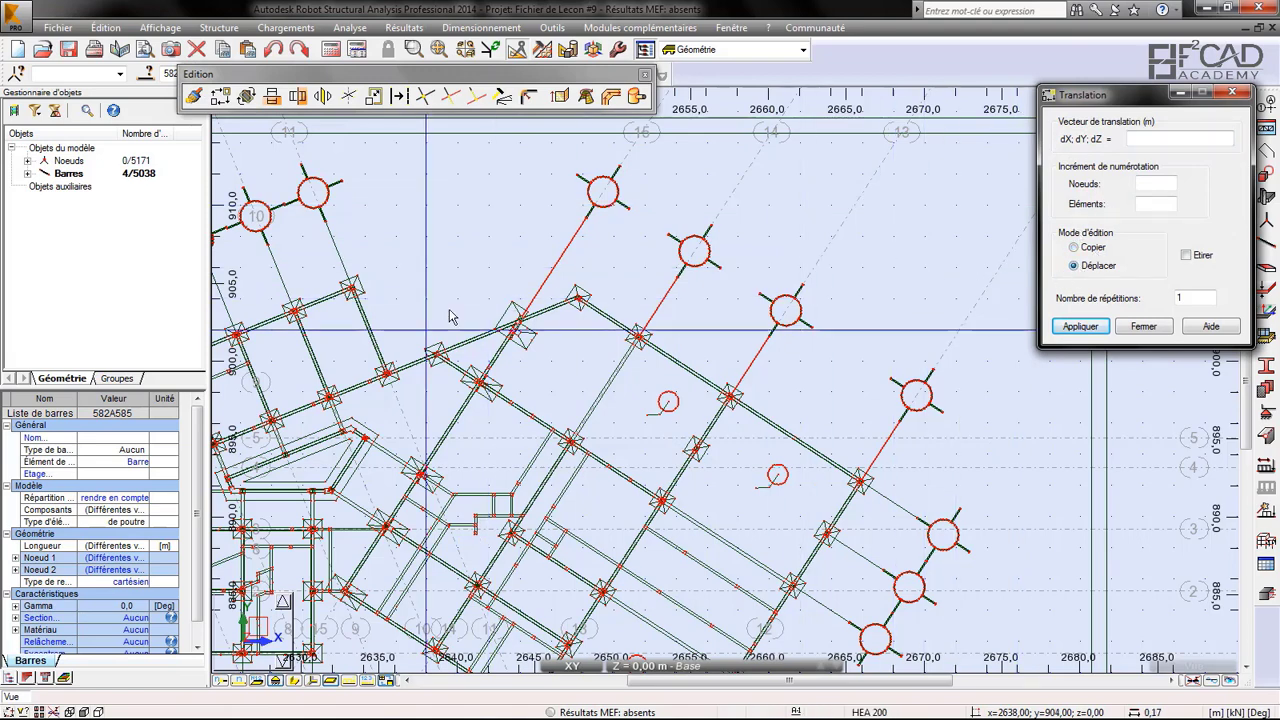
click(1138, 139)
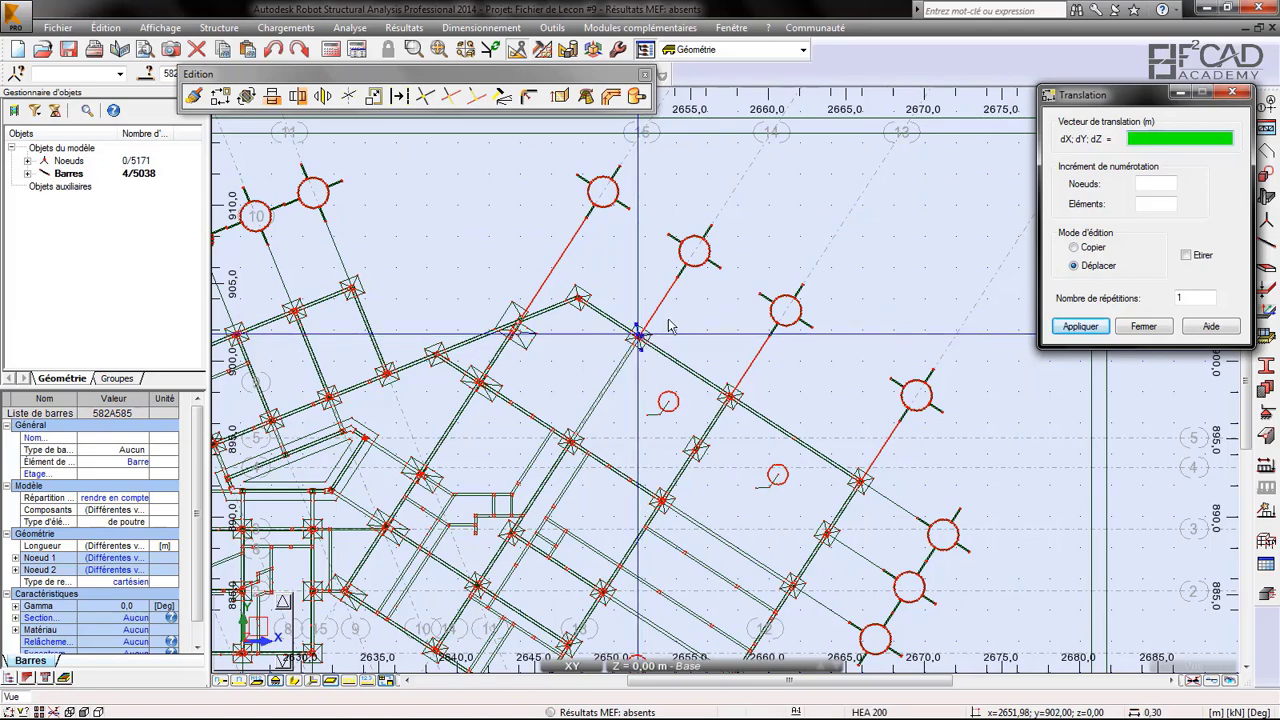
click(679, 279)
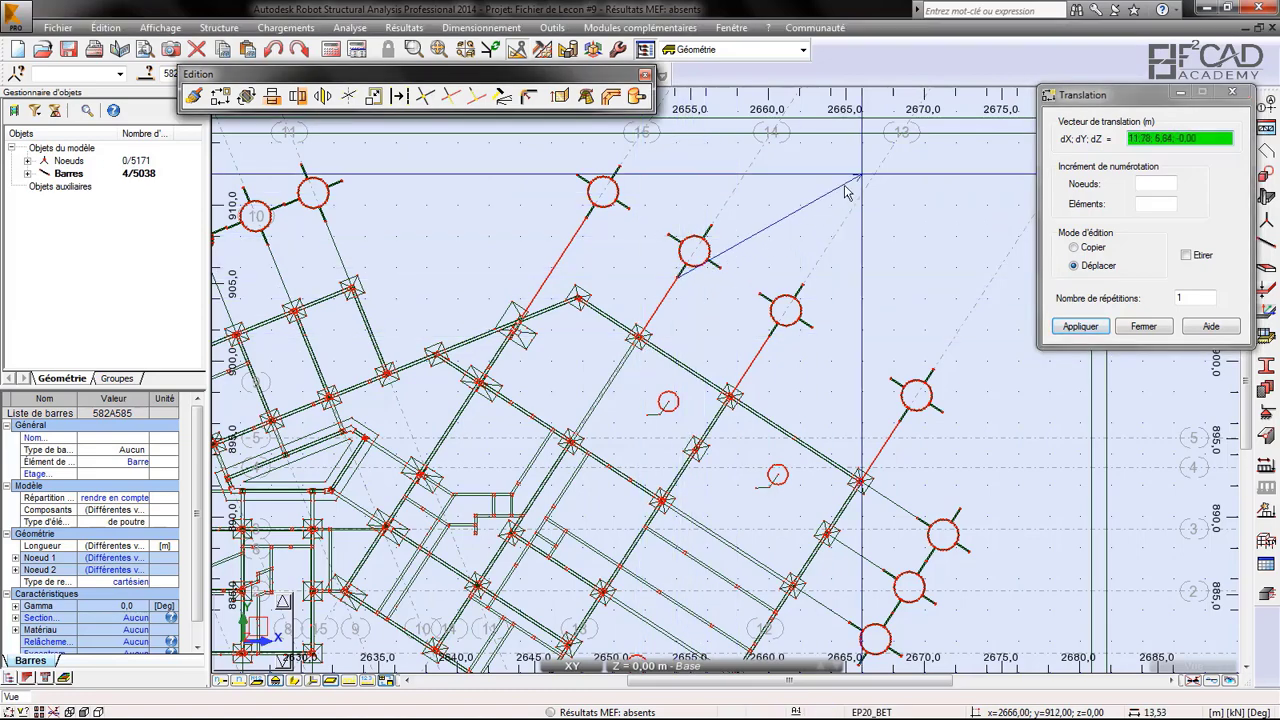
click(810, 171)
scroll(806, 173, down, 3)
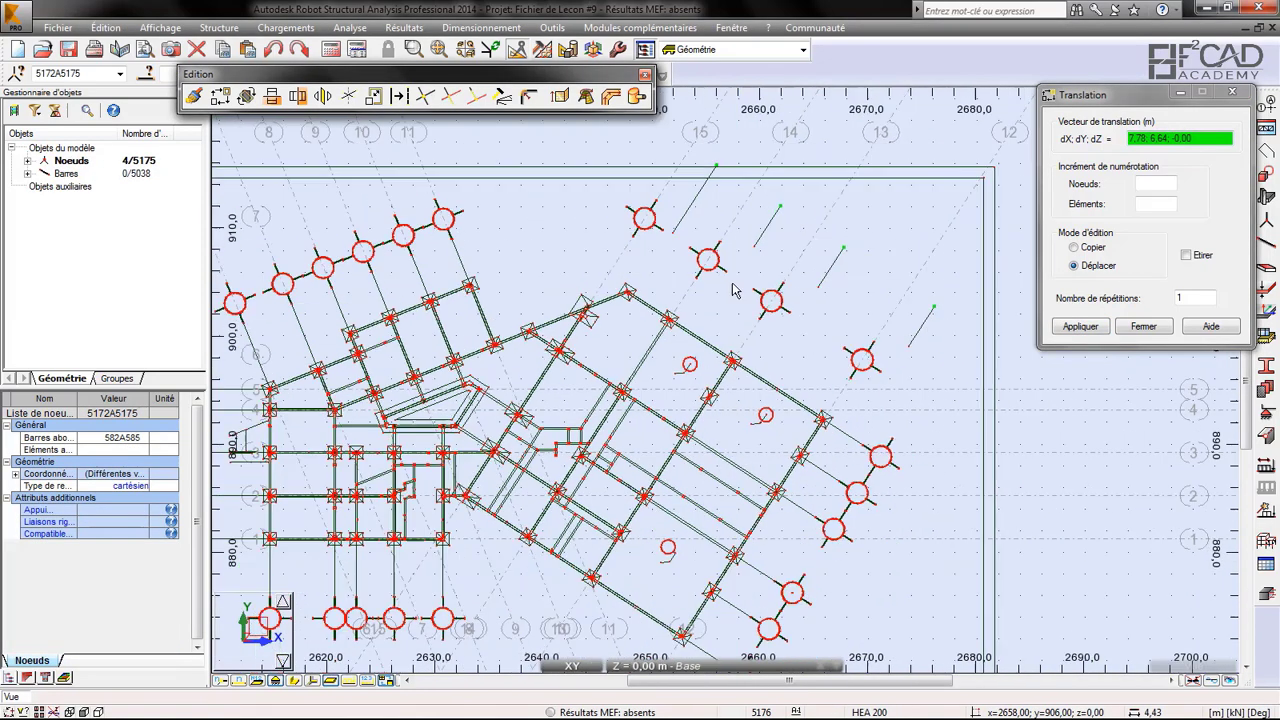
click(1143, 327)
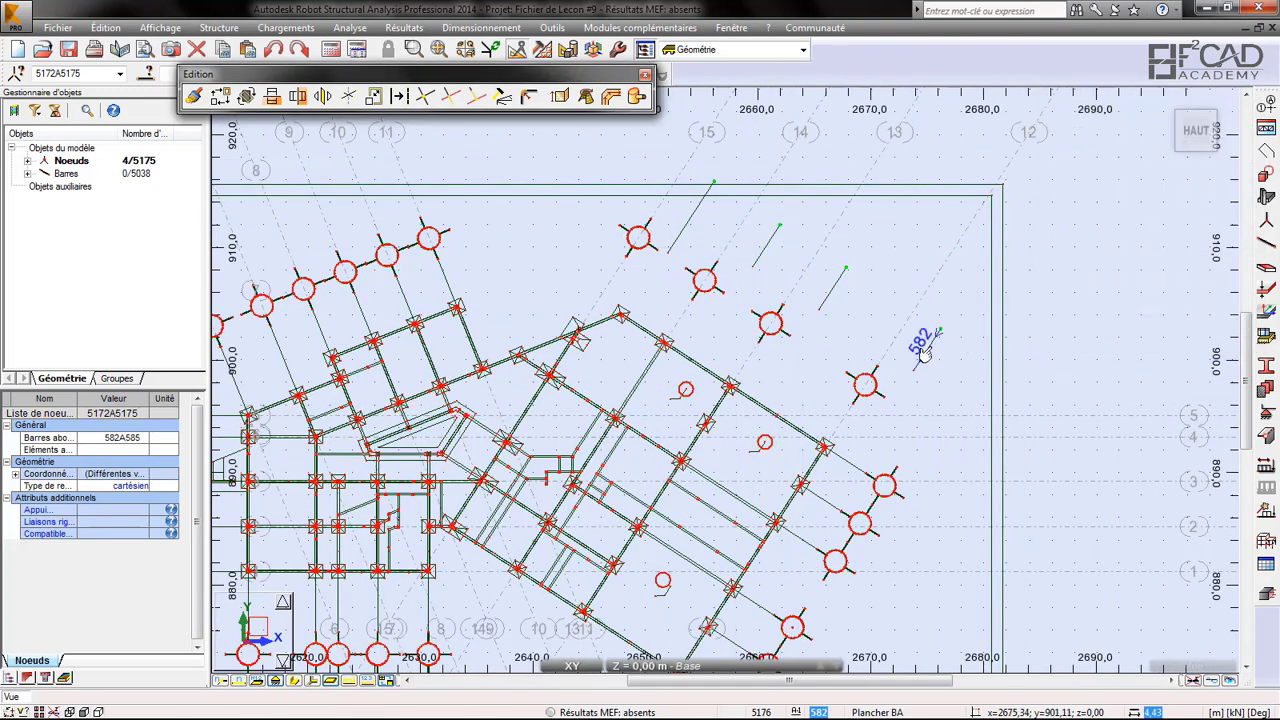
- Copy bar 582 by about -27.91 m in X and 6.43 m in Y onto the axis 15 bubble's lower end, and delete the original bar
click(924, 350)
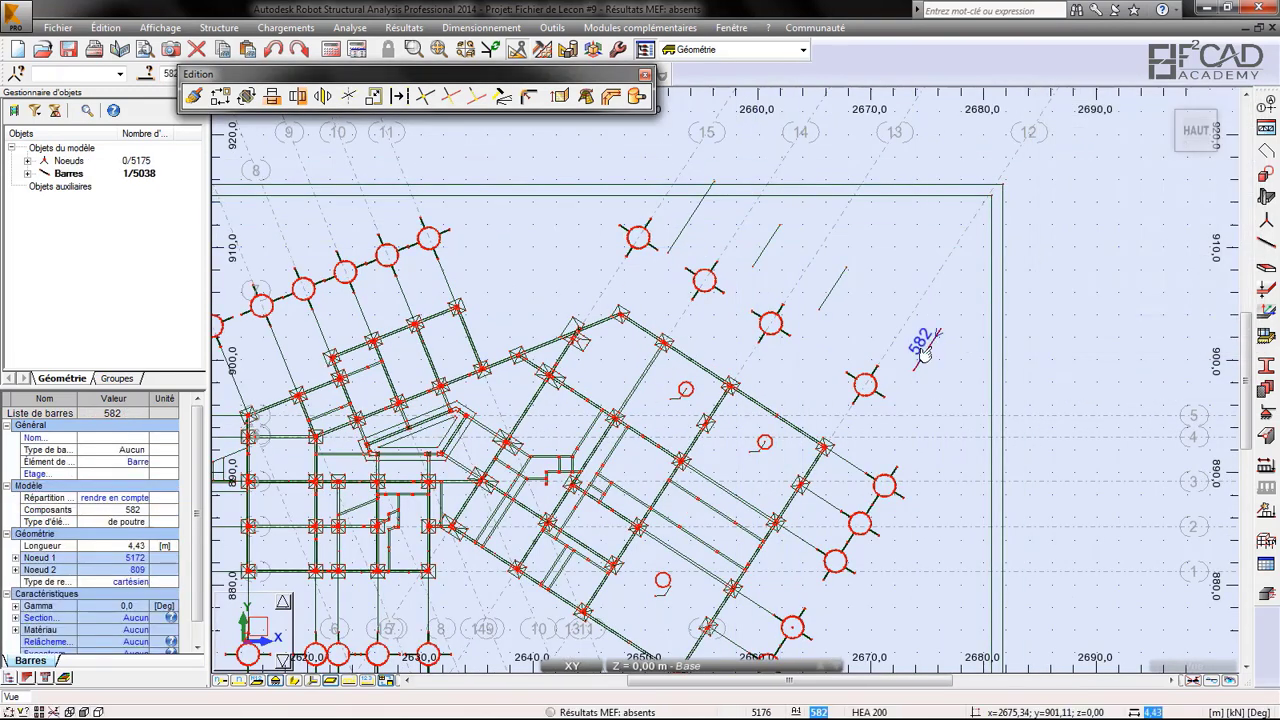
click(245, 97)
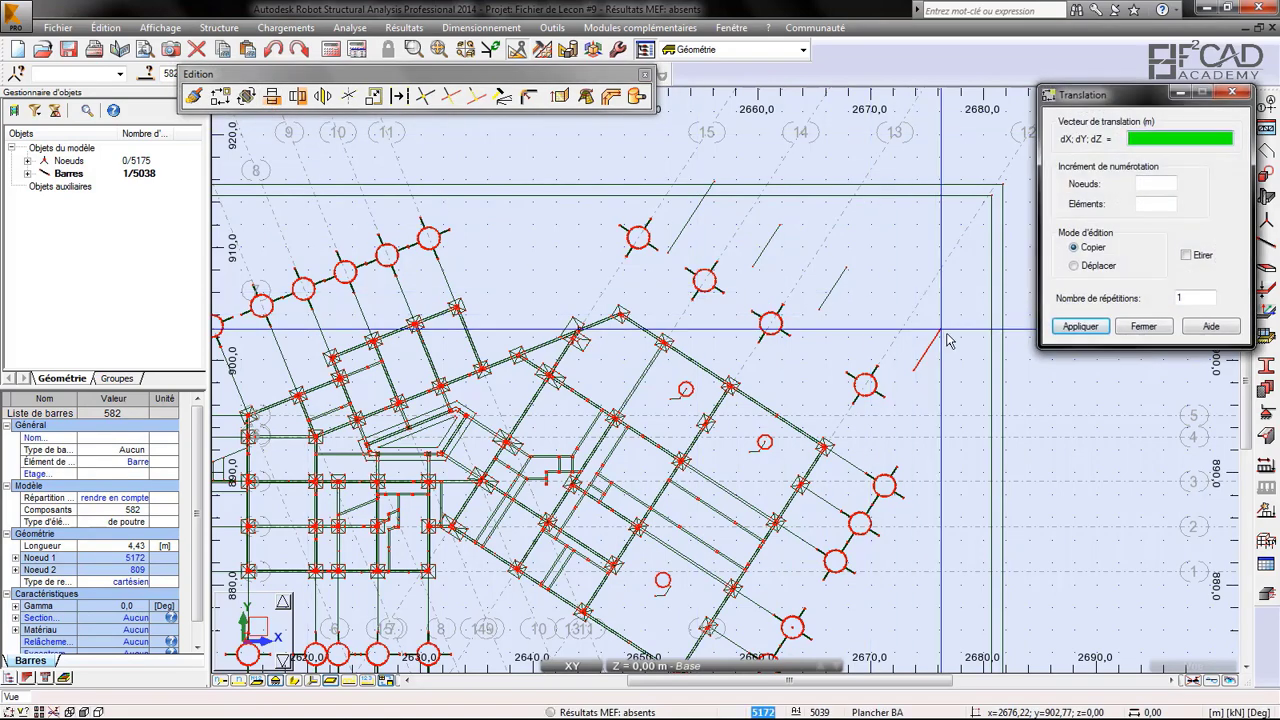
click(945, 332)
scroll(640, 255, up, 6)
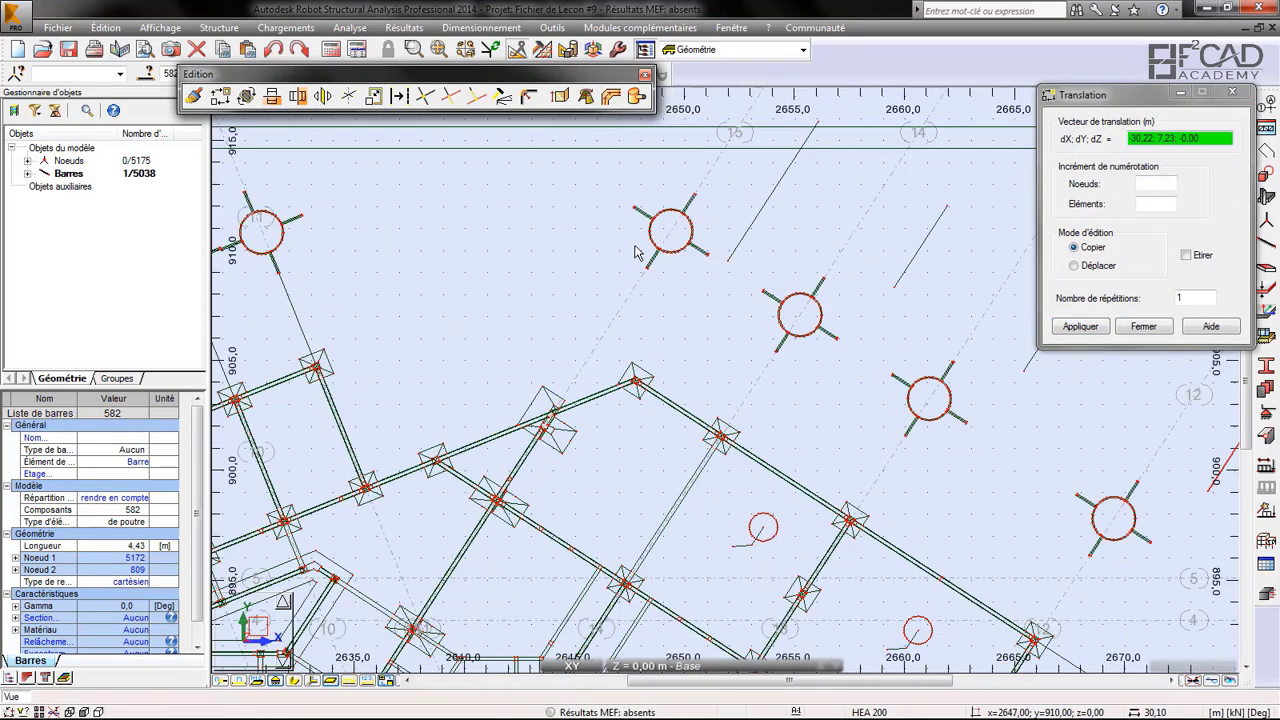
scroll(650, 278, up, 10)
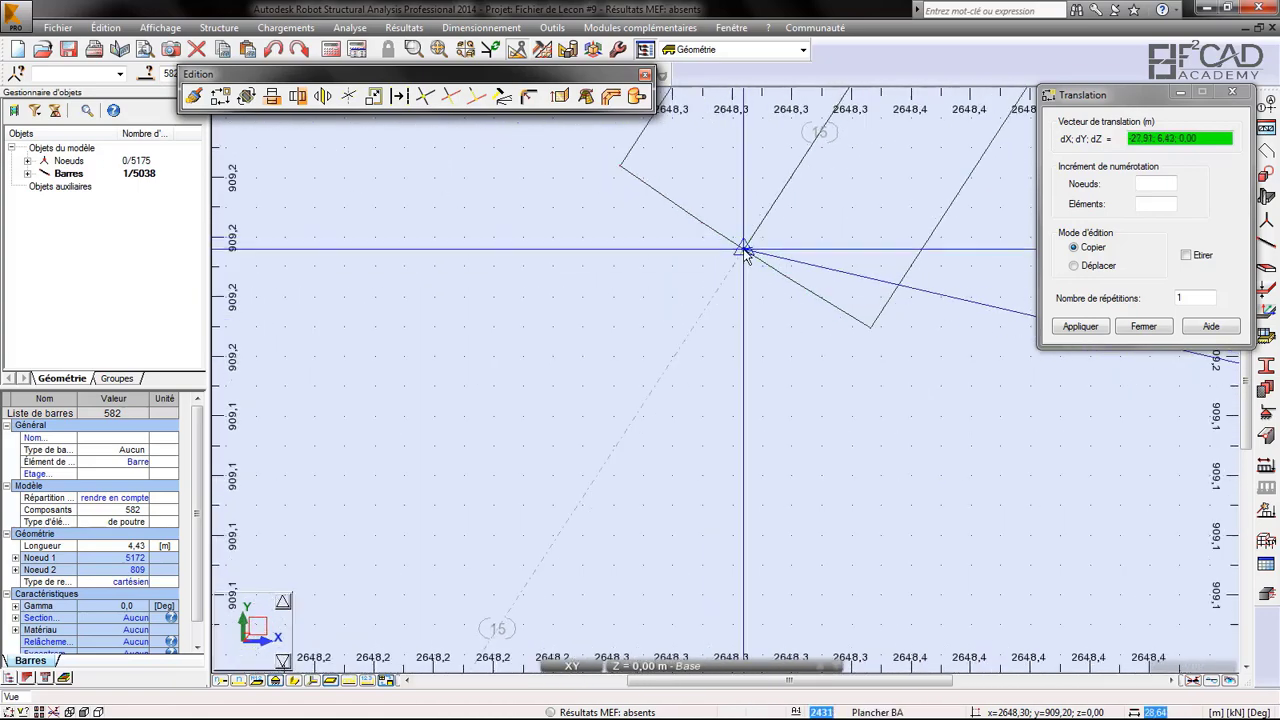
click(744, 250)
scroll(705, 256, down, 8)
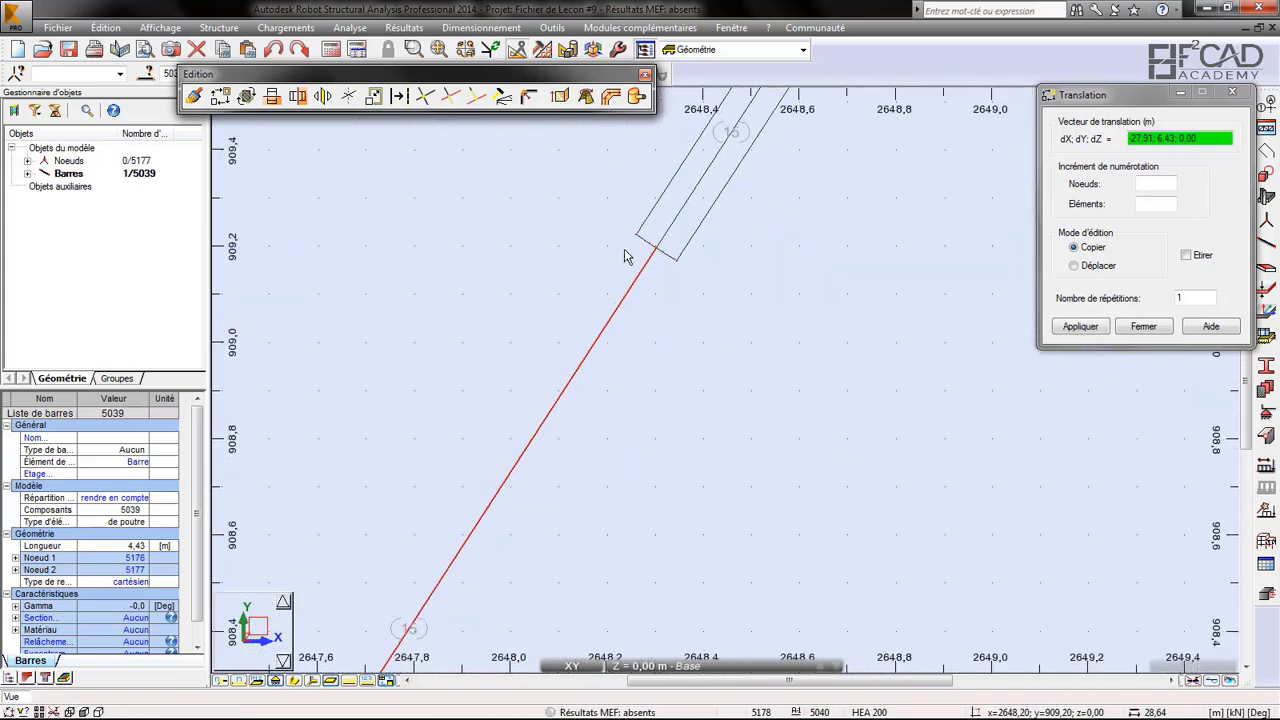
scroll(600, 240, down, 12)
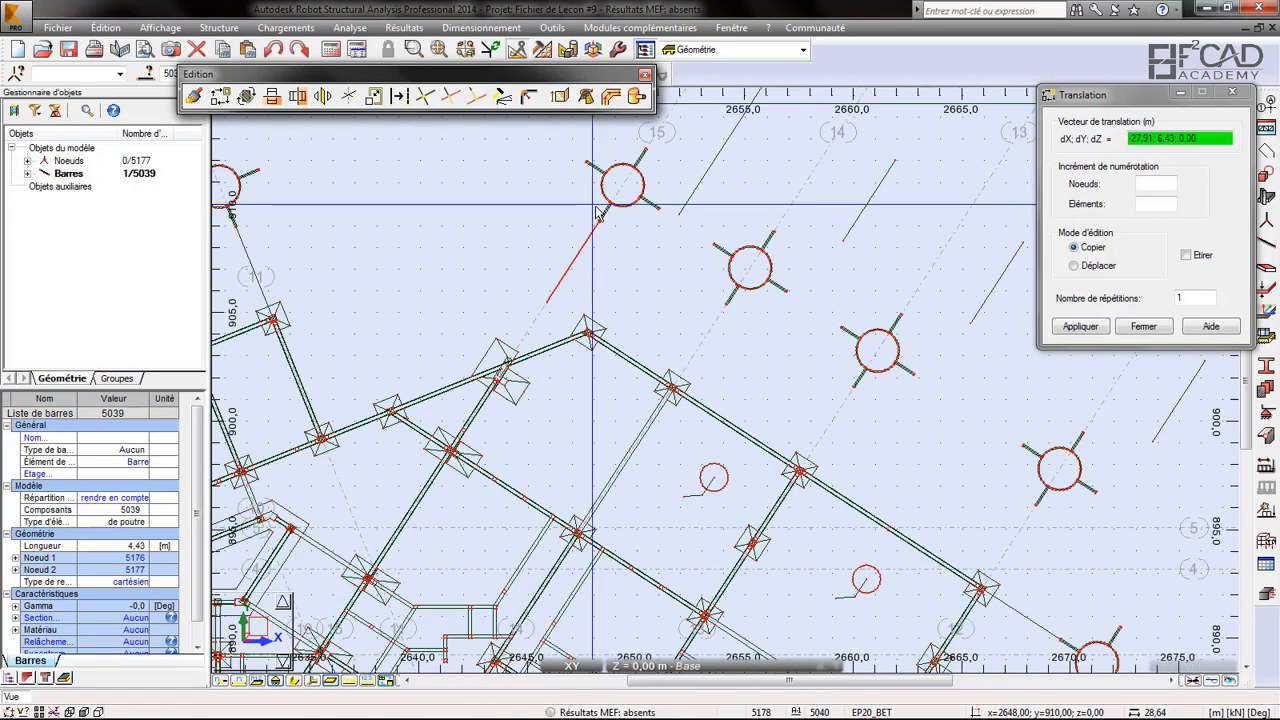
scroll(618, 250, down, 2)
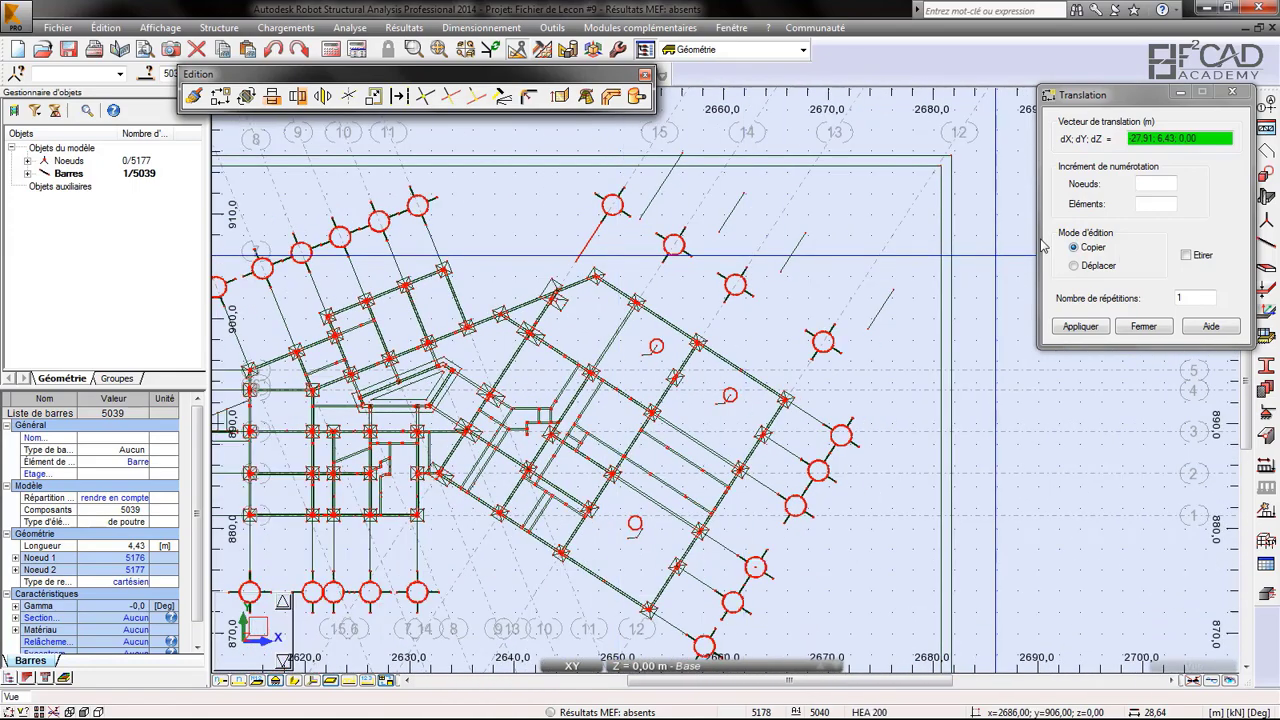
click(1143, 327)
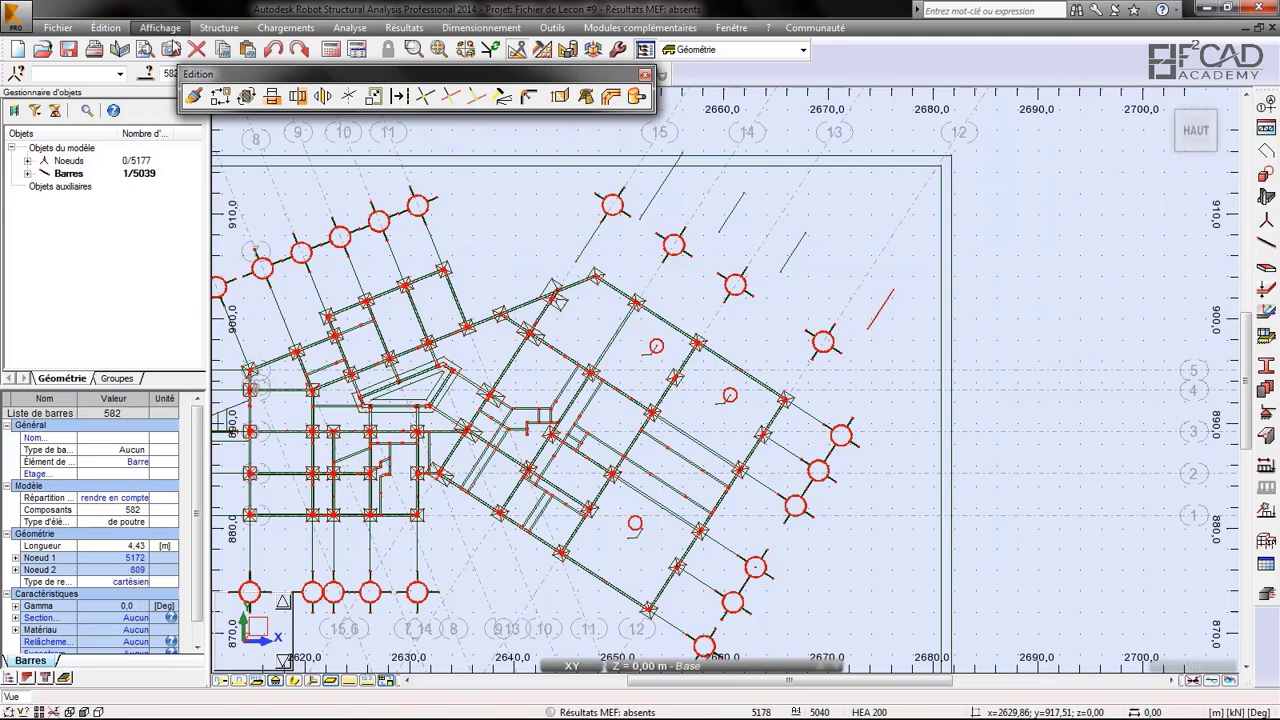
key(Delete)
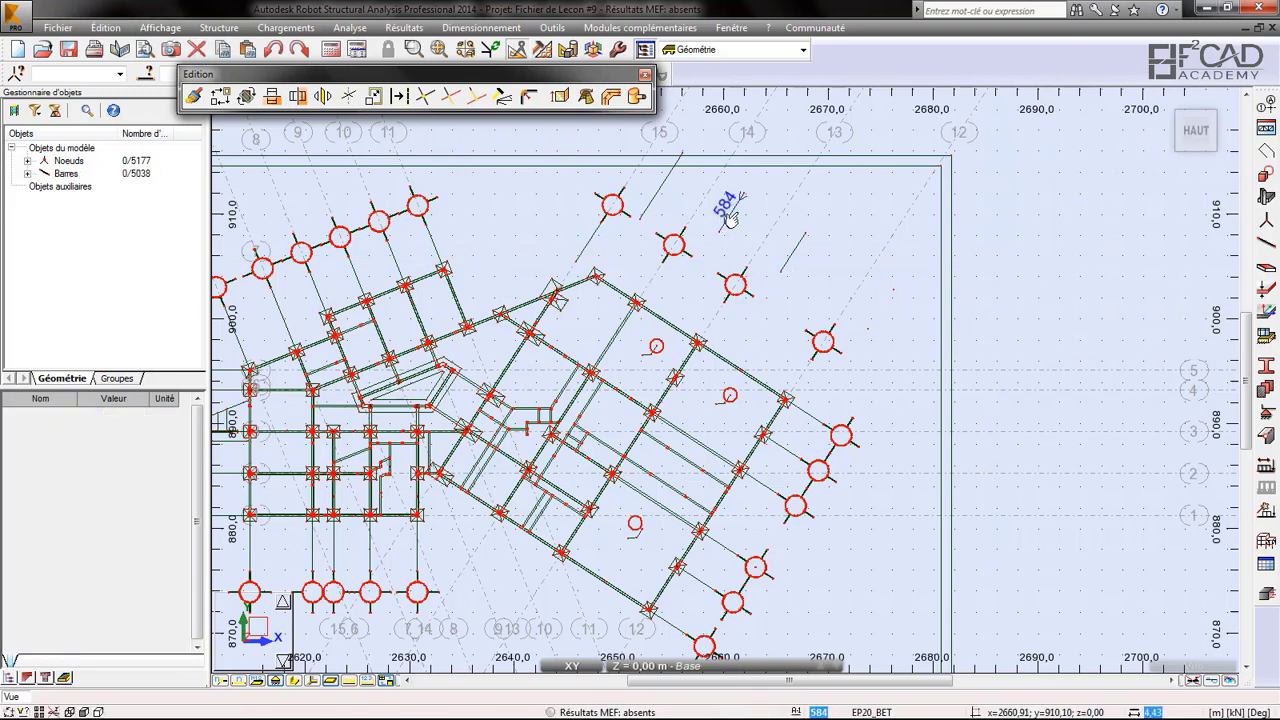
- Translate bar 583 in Déplacer mode by about -13.65 m in X and -2.83 m in Y onto the lower end of axis 14's bubble
click(790, 255)
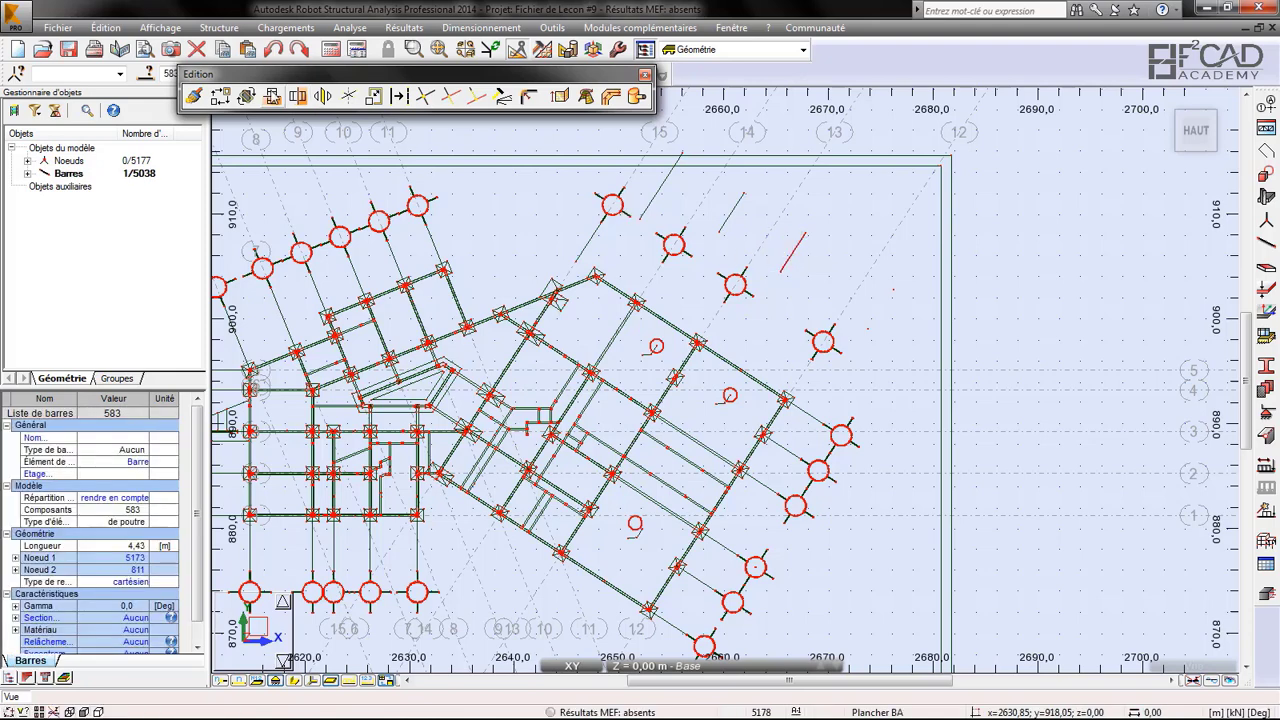
click(220, 96)
click(1074, 265)
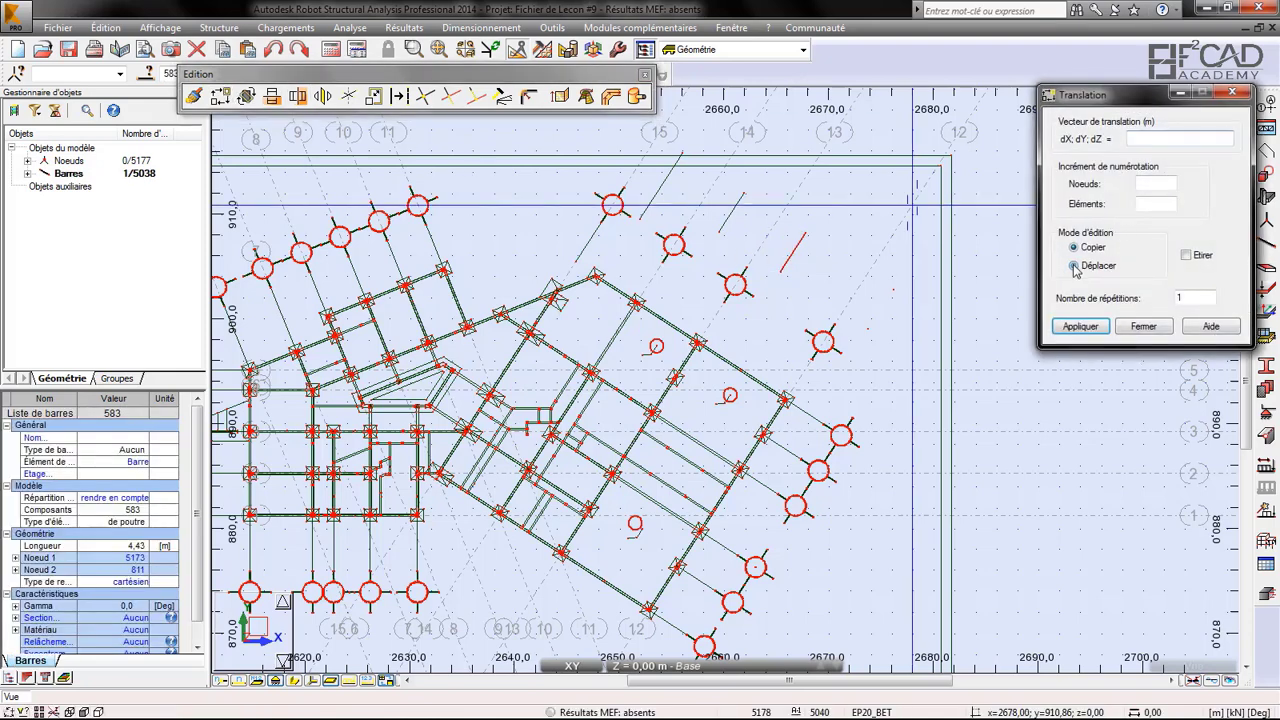
click(1136, 139)
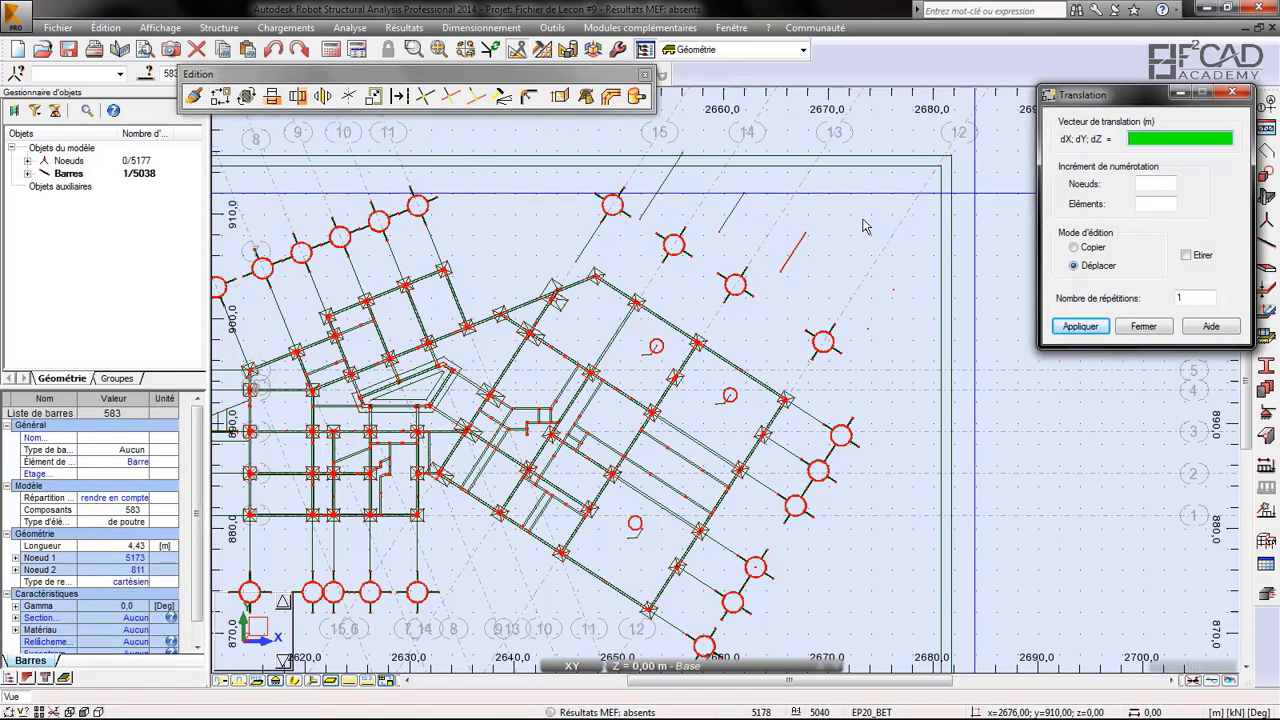
click(807, 235)
scroll(773, 272, up, 8)
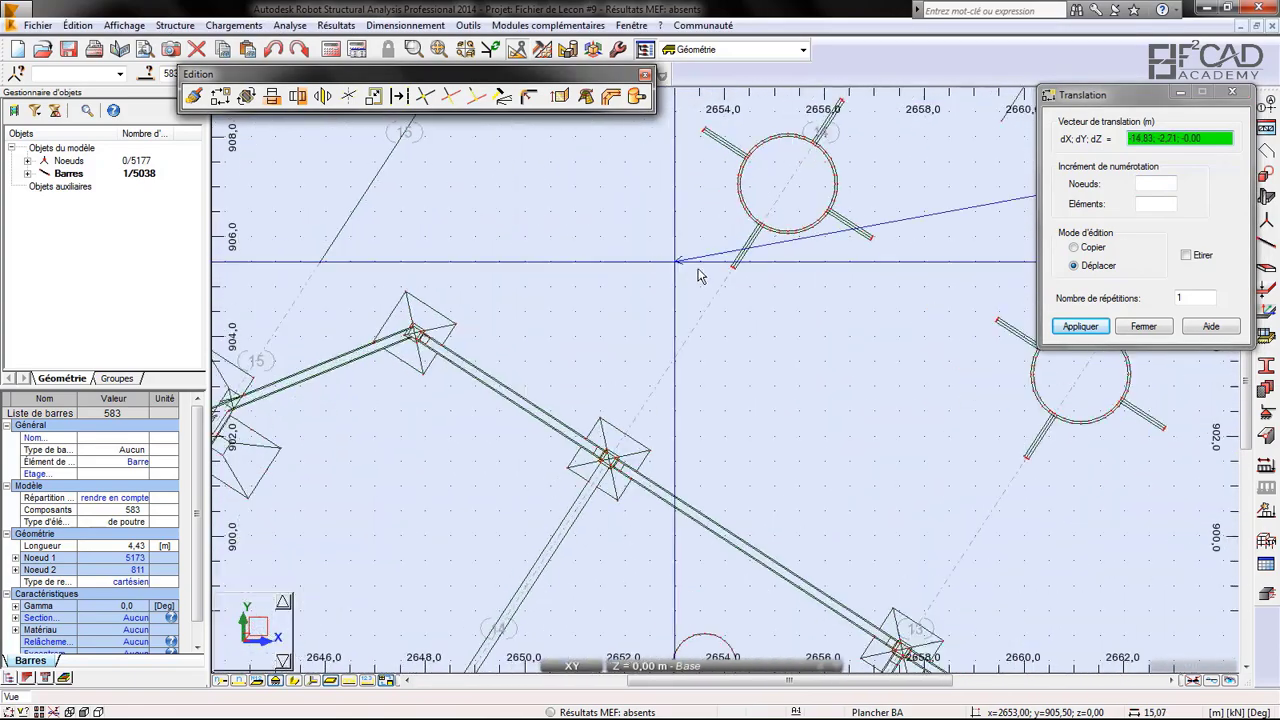
scroll(748, 270, up, 10)
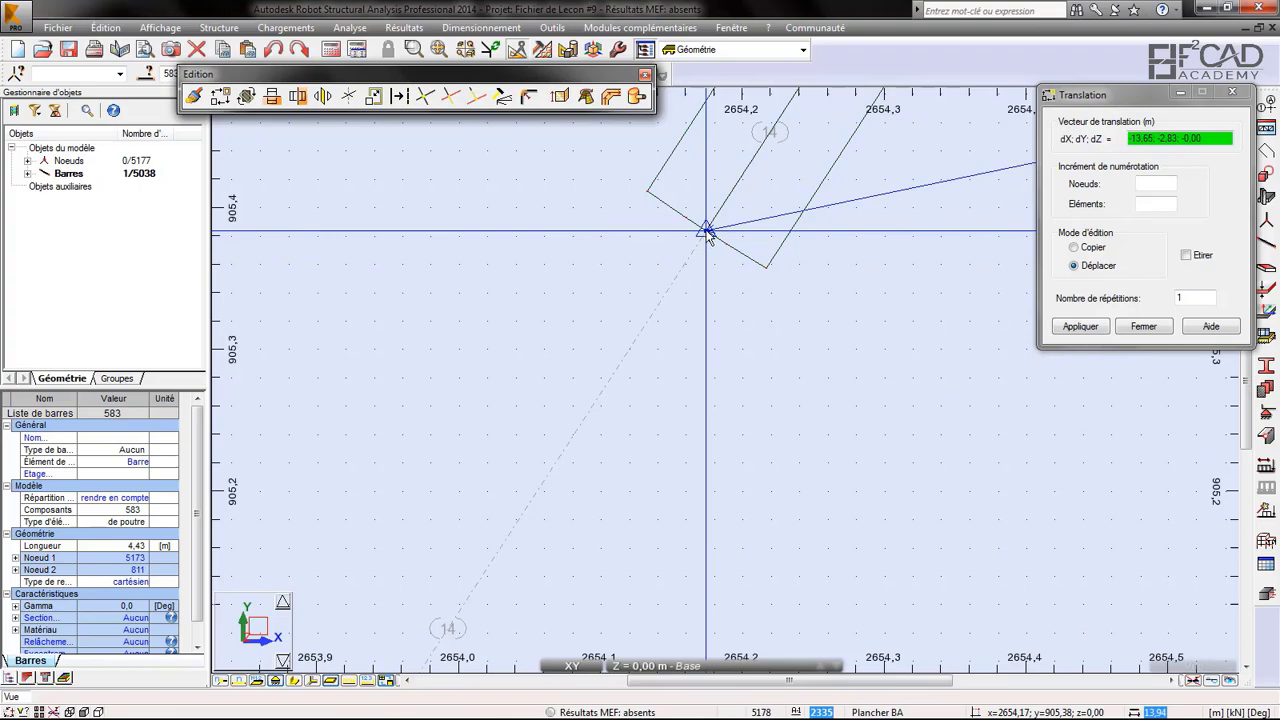
click(707, 235)
scroll(702, 243, down, 8)
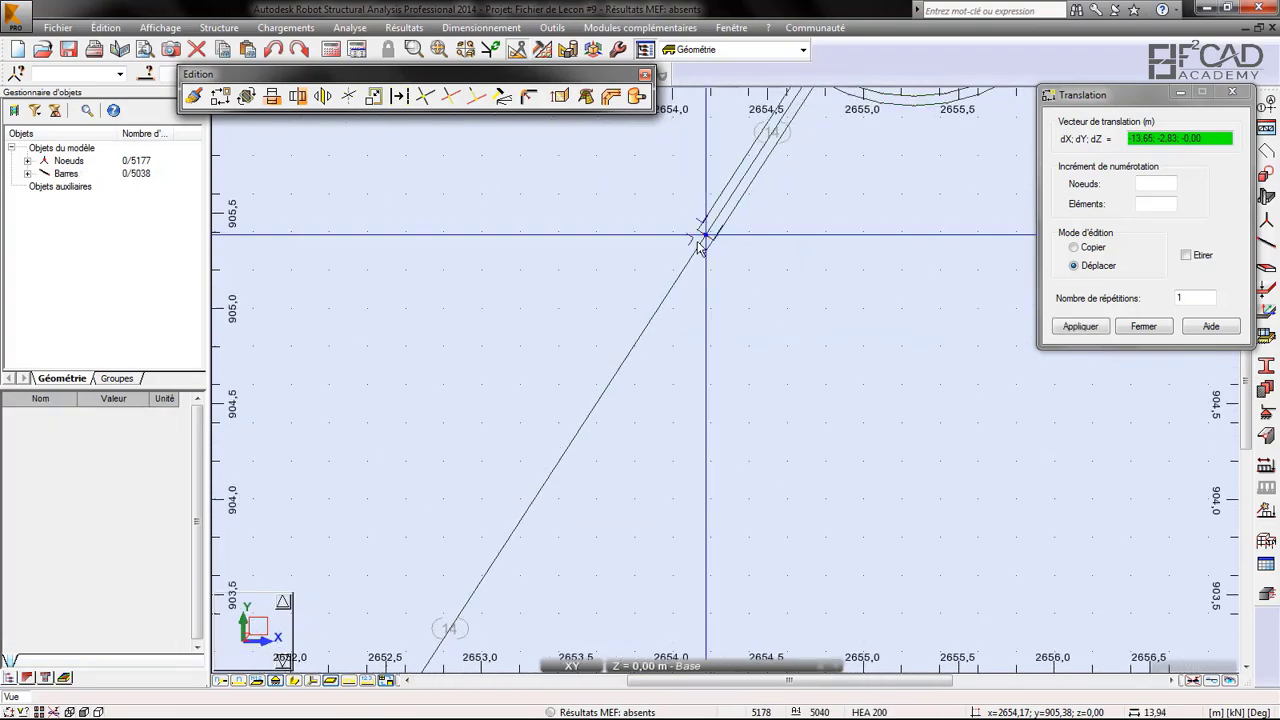
scroll(701, 245, down, 15)
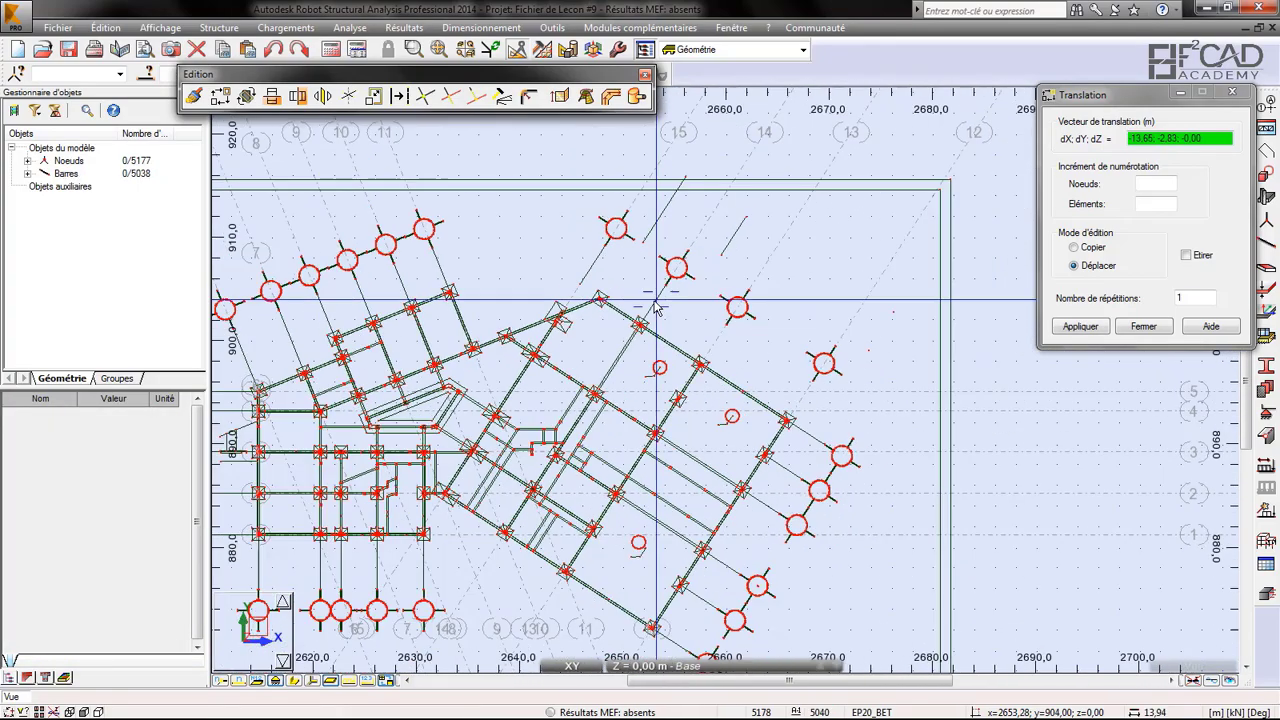
scroll(655, 308, down, 2)
click(1143, 327)
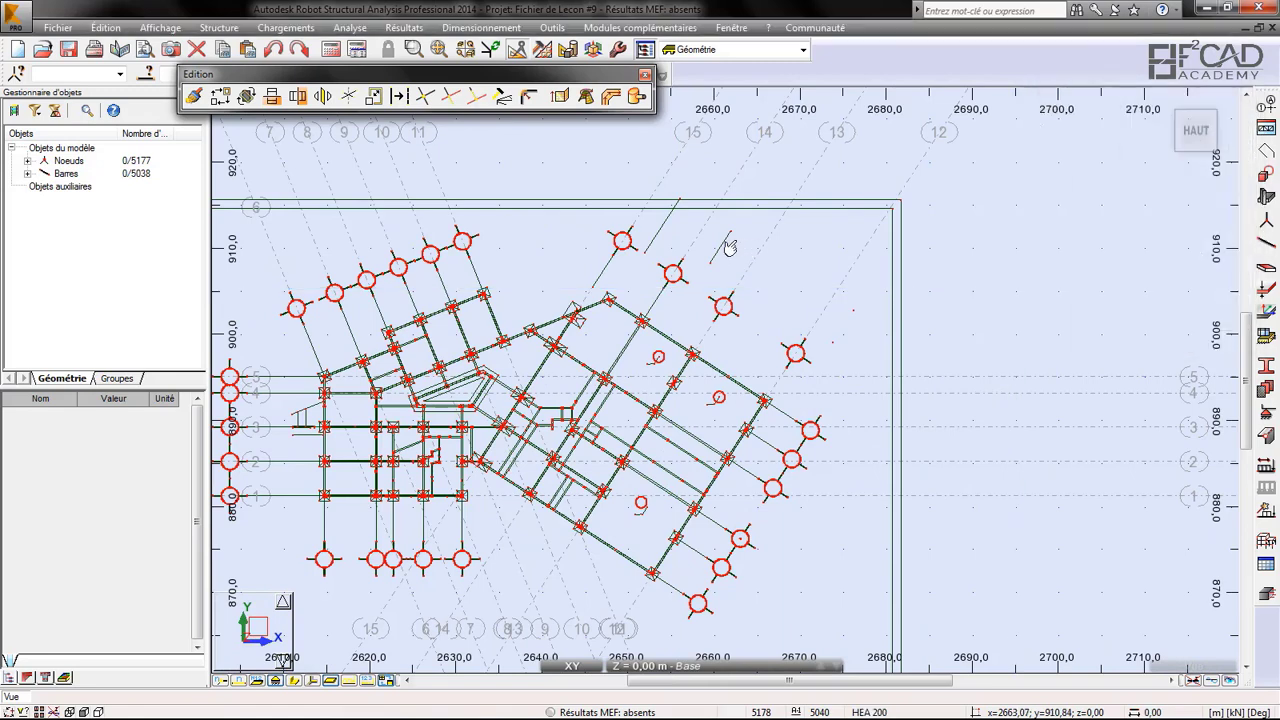
- Translate bar 584 in Déplacer mode by about -1.91 m in X and -10.46 m in Y onto the lower end of axis 13's bubble
click(720, 247)
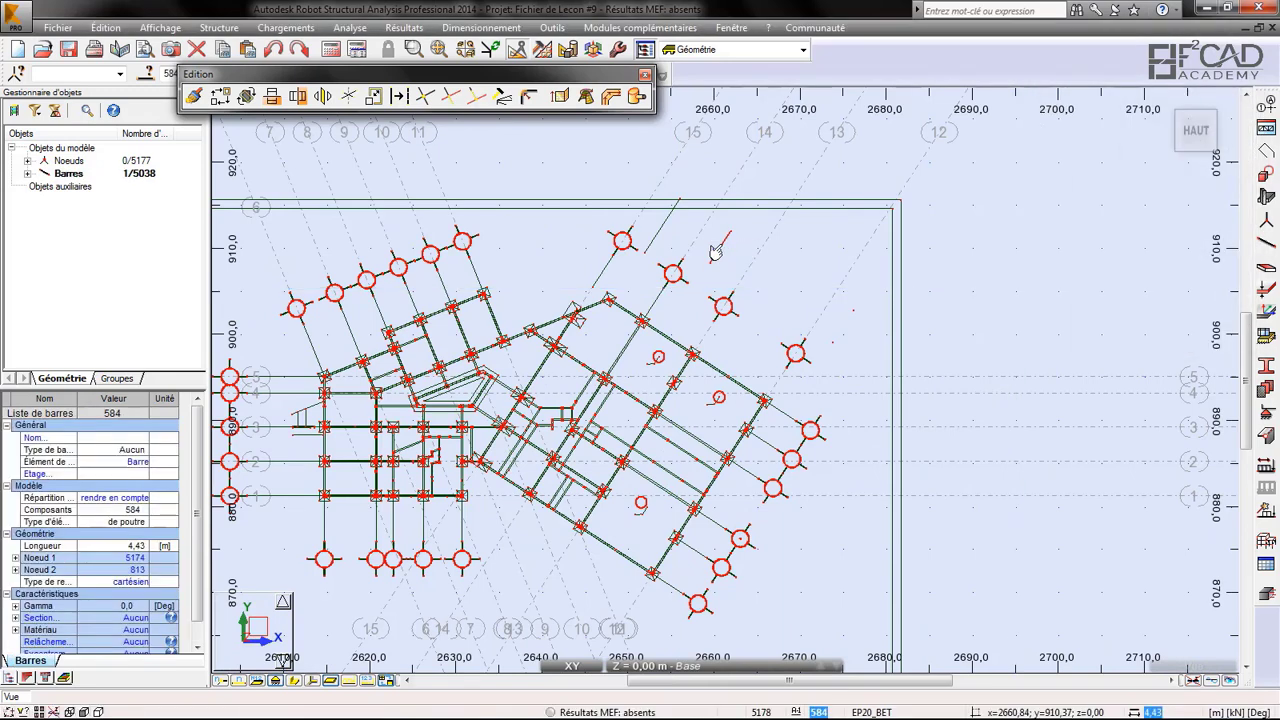
click(221, 96)
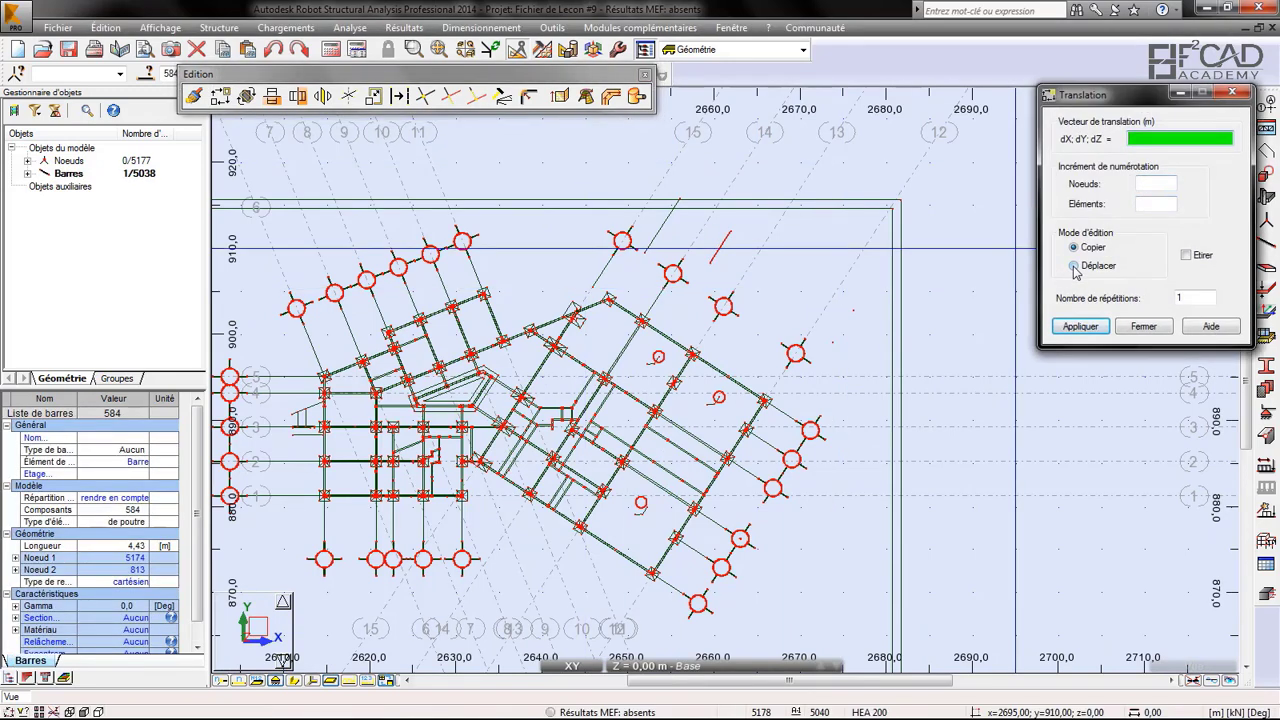
click(1074, 267)
click(1157, 140)
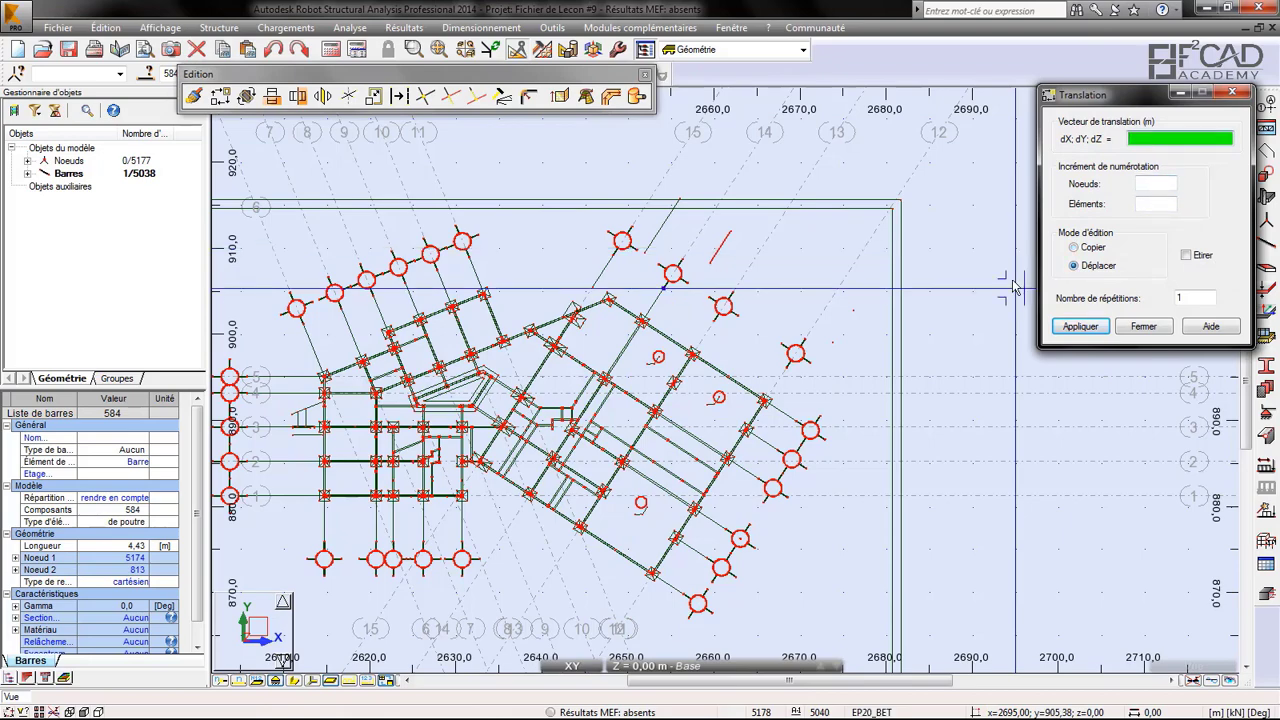
click(728, 240)
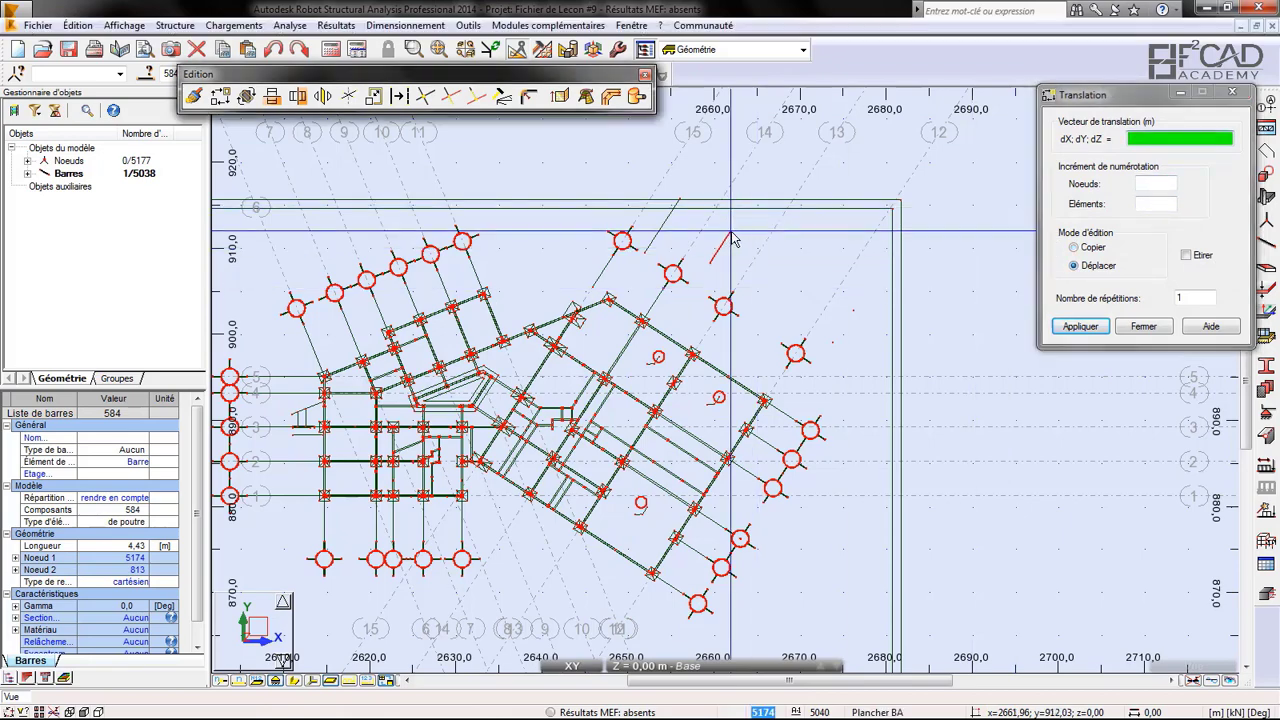
scroll(726, 250, up, 5)
scroll(711, 258, up, 6)
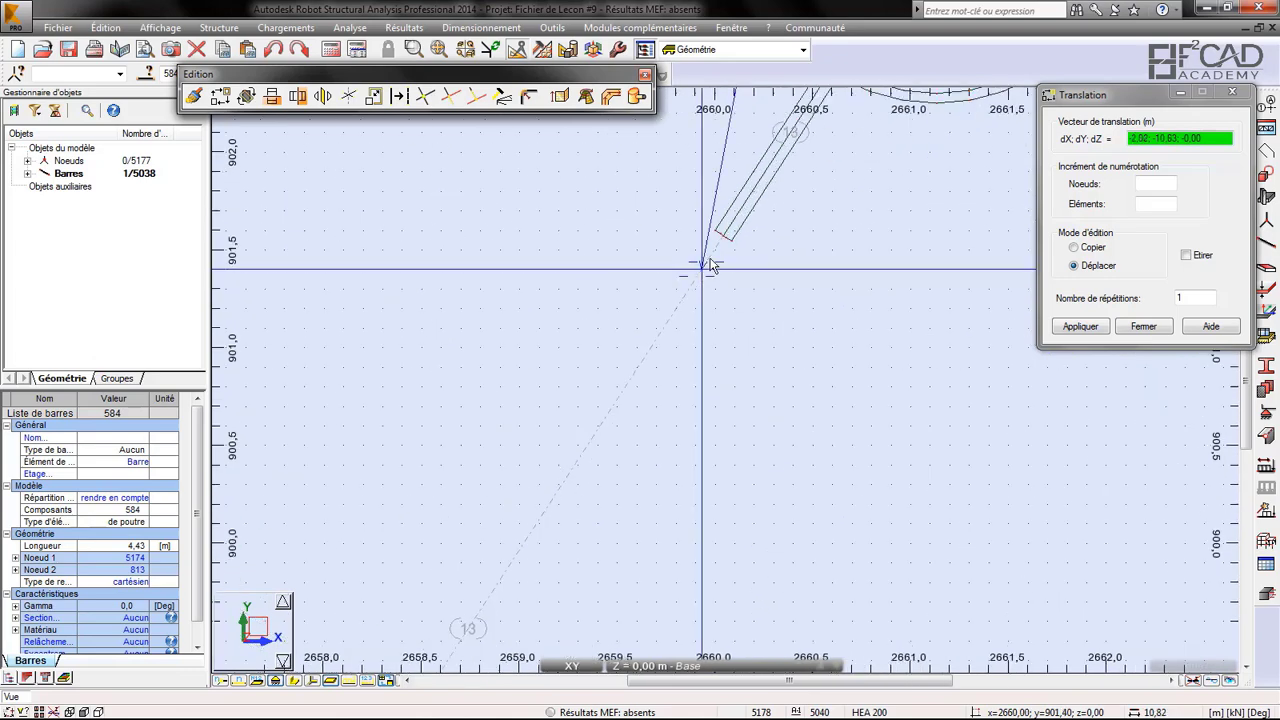
scroll(728, 197, up, 2)
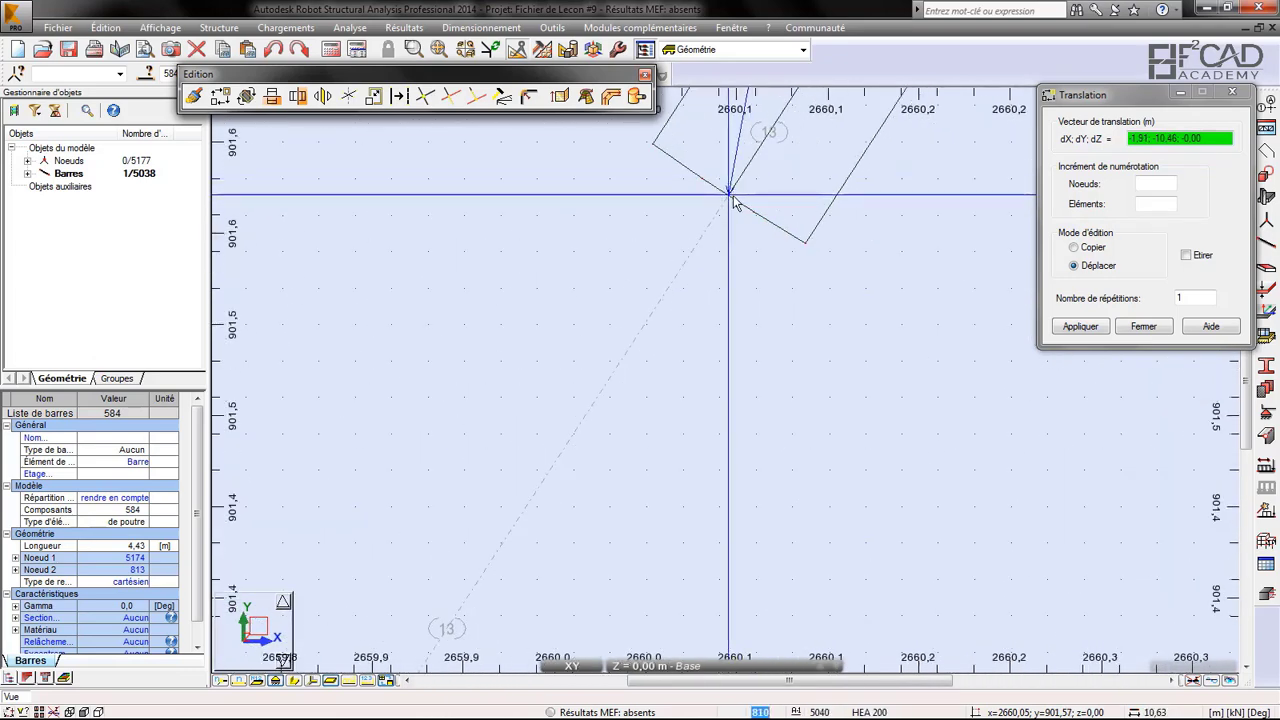
key(Escape)
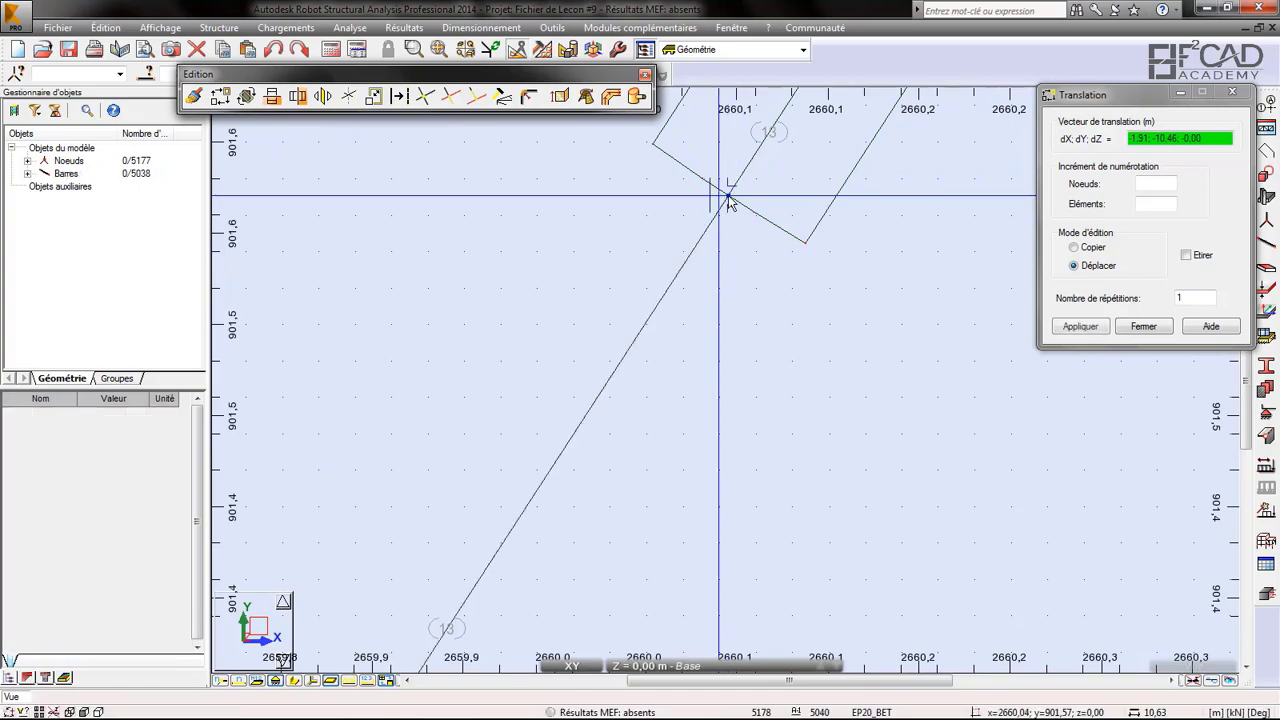
scroll(726, 200, down, 3)
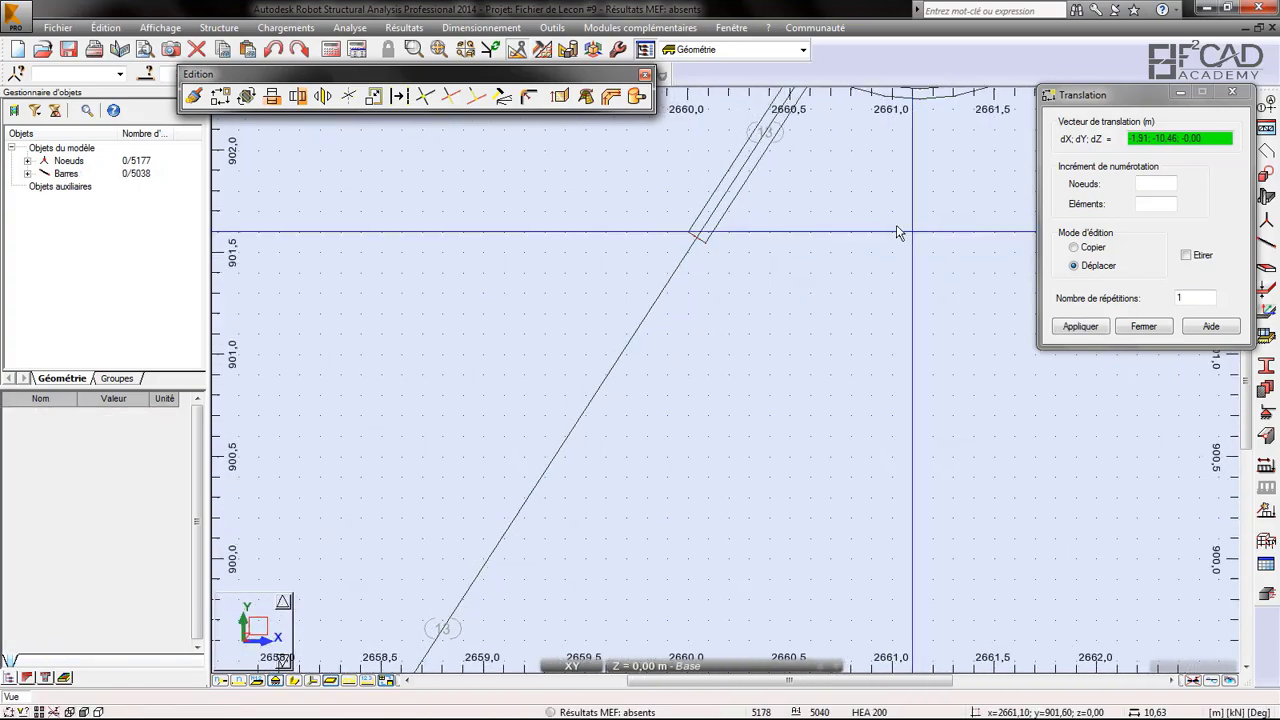
scroll(780, 263, down, 6)
scroll(712, 277, down, 4)
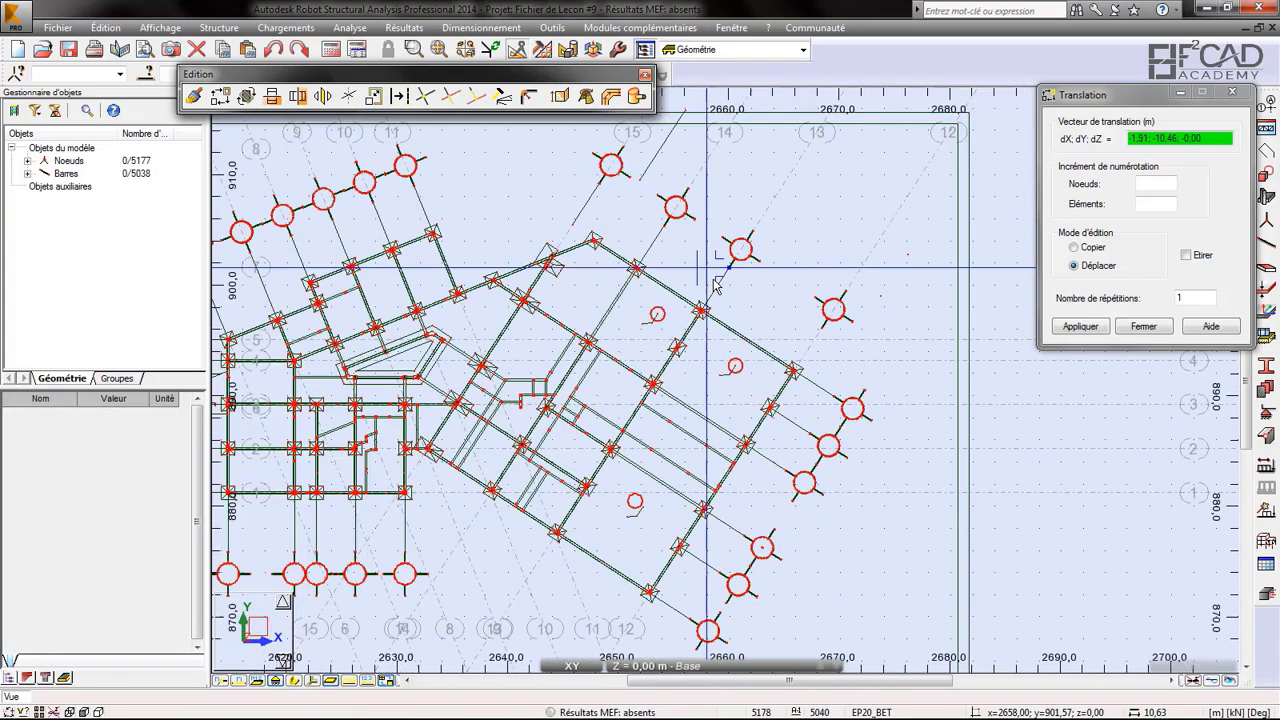
click(1143, 326)
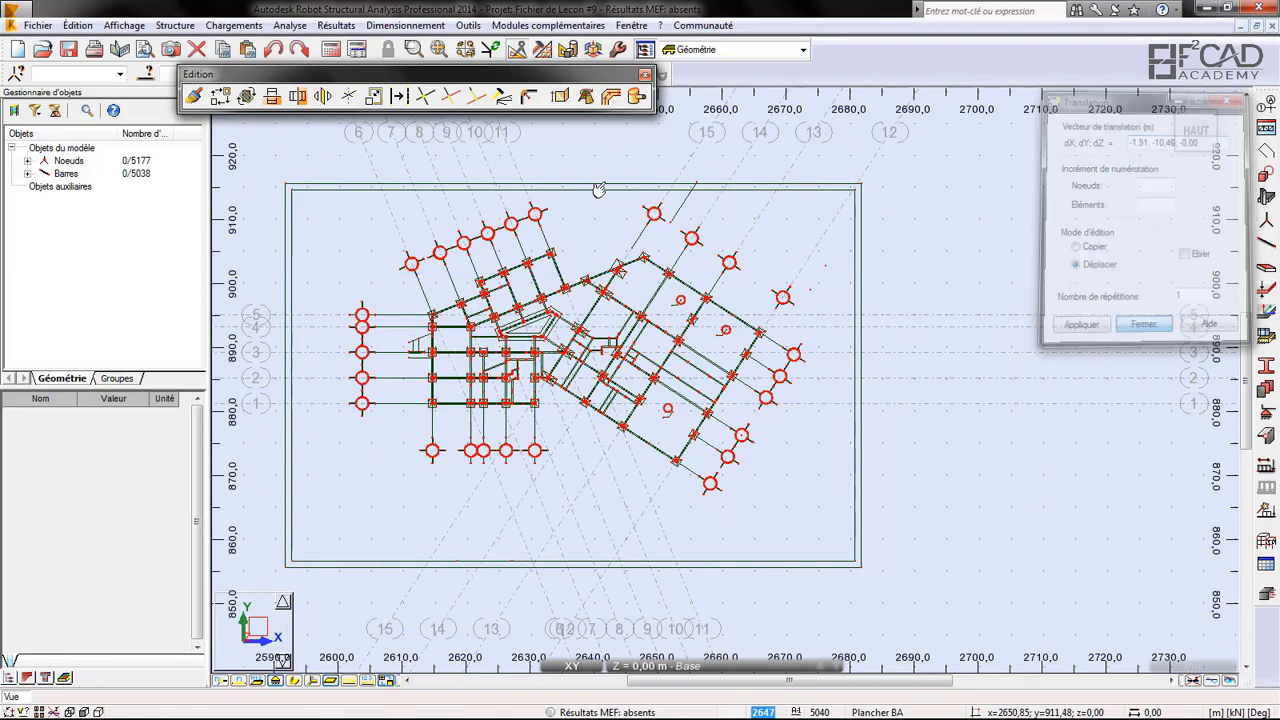
- Copy bar 585 by about 12.34 m in X and -19.71 m in Y onto axis 12's bubble, and close the geometry editing tools
click(674, 203)
scroll(674, 203, up, 5)
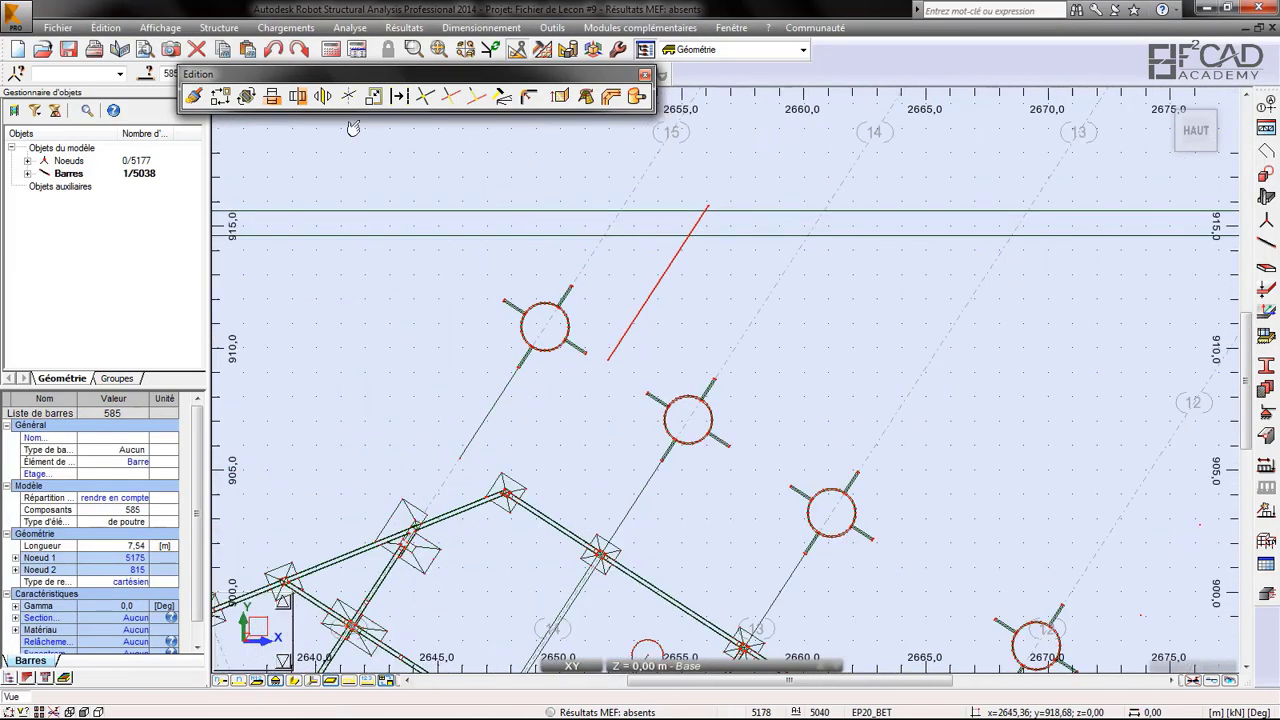
click(221, 96)
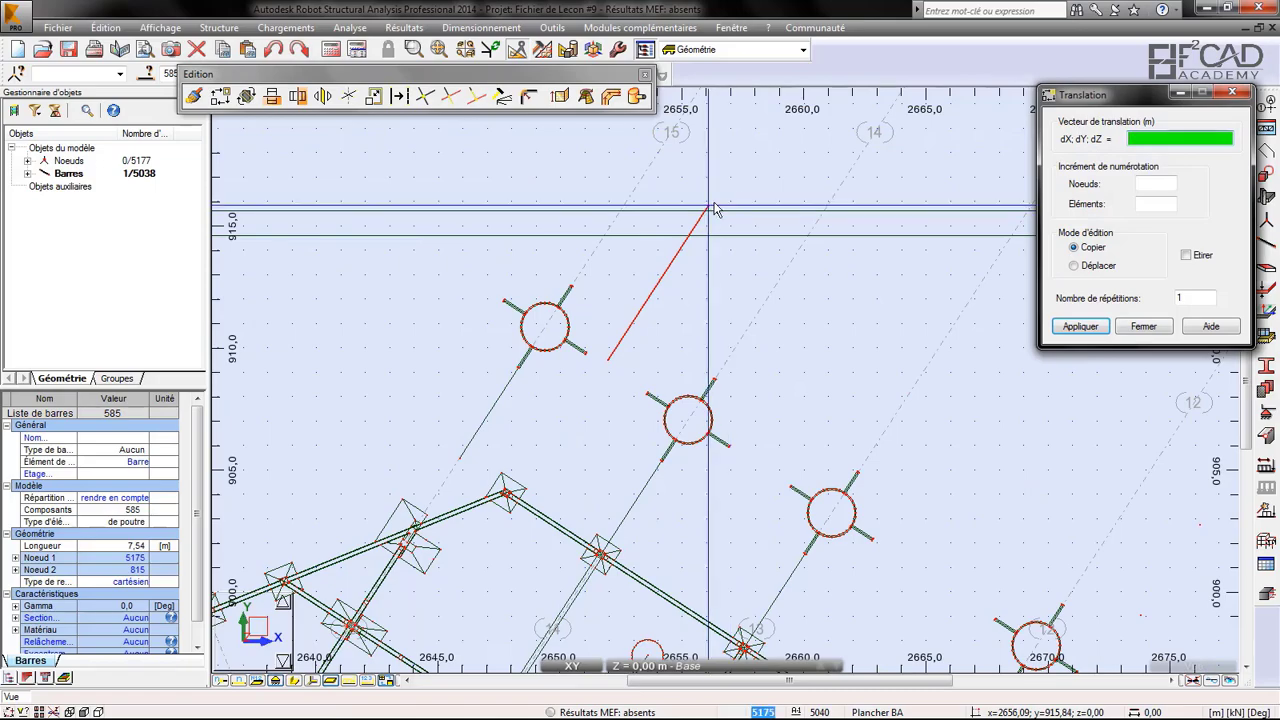
scroll(705, 205, down, 3)
scroll(680, 196, down, 2)
scroll(800, 360, up, 8)
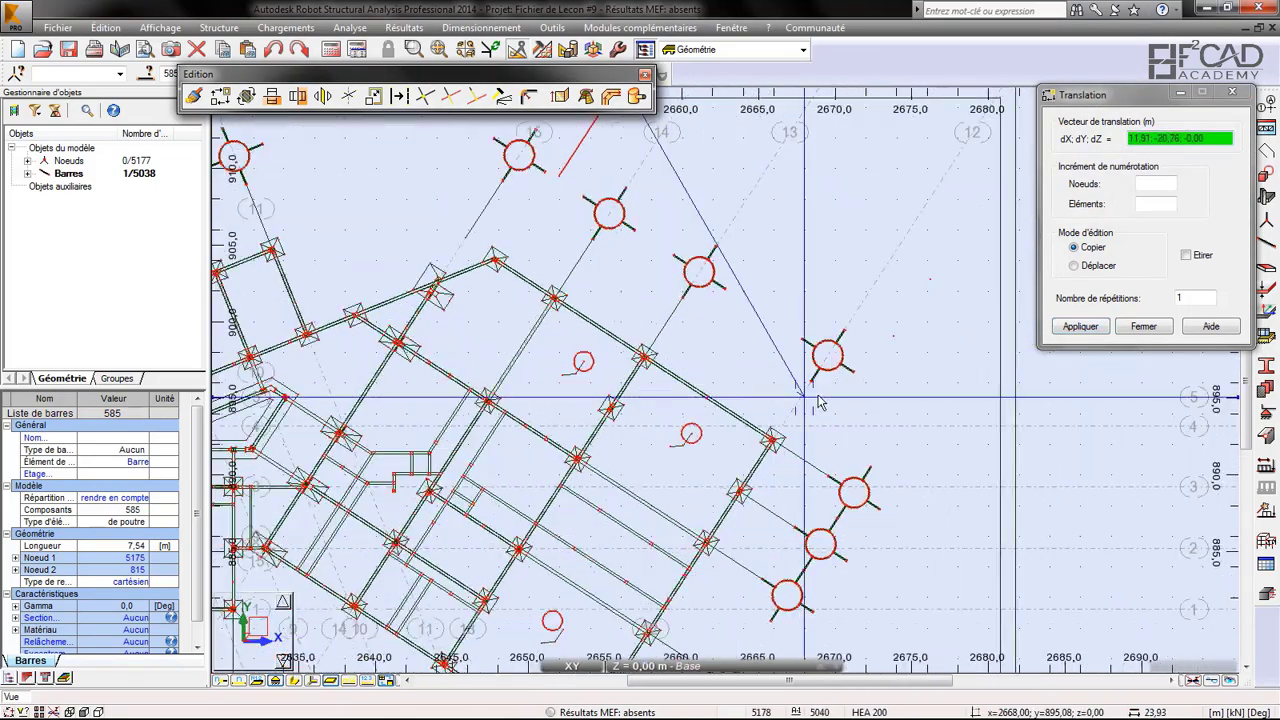
scroll(815, 372, up, 7)
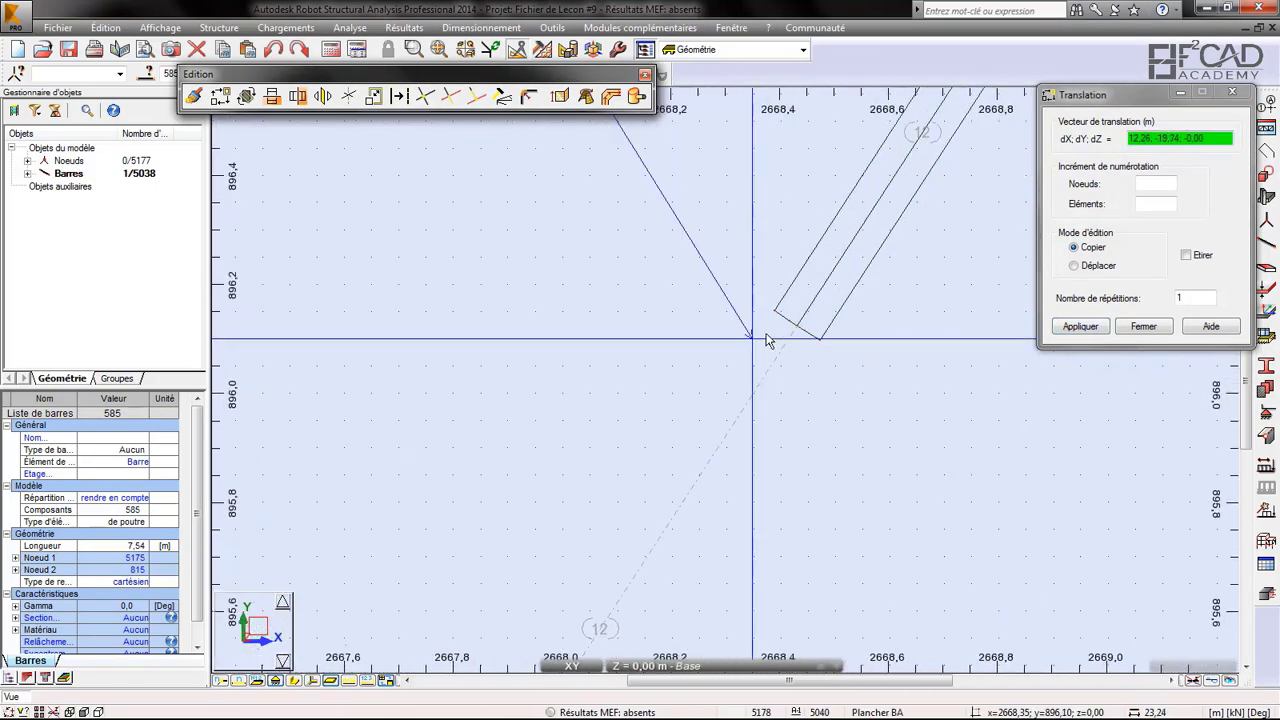
scroll(826, 320, up, 3)
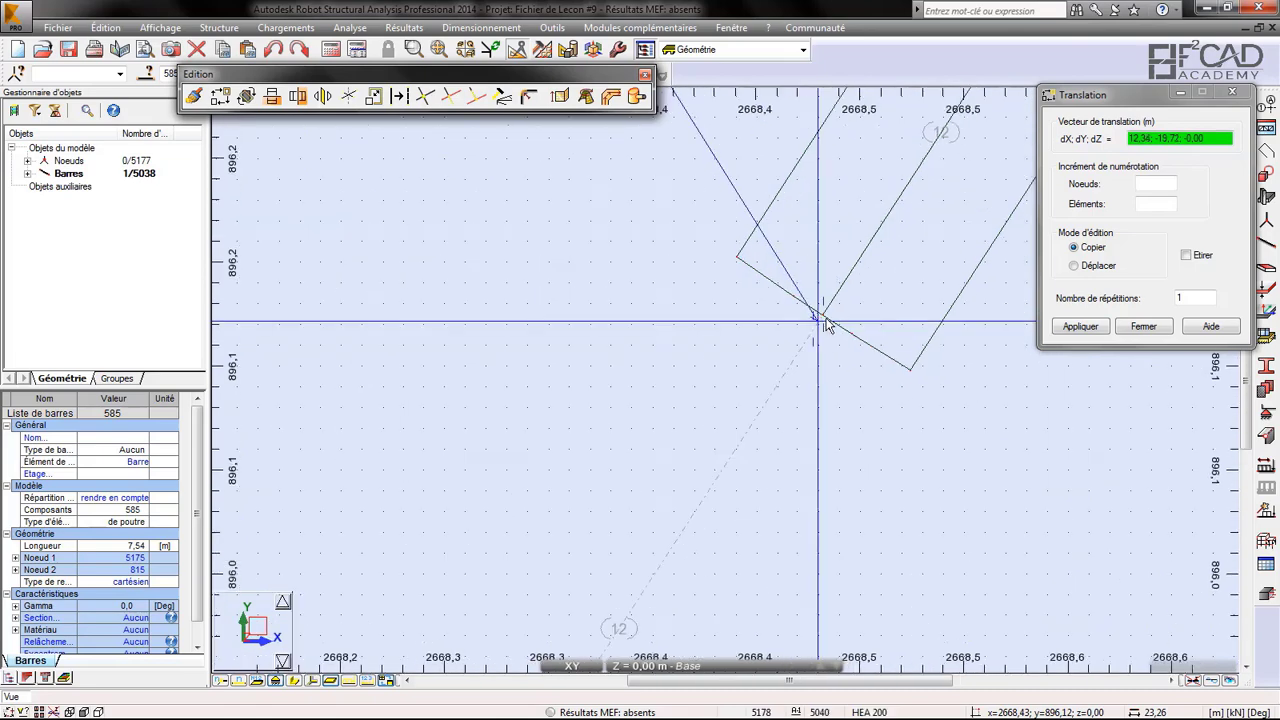
click(1080, 326)
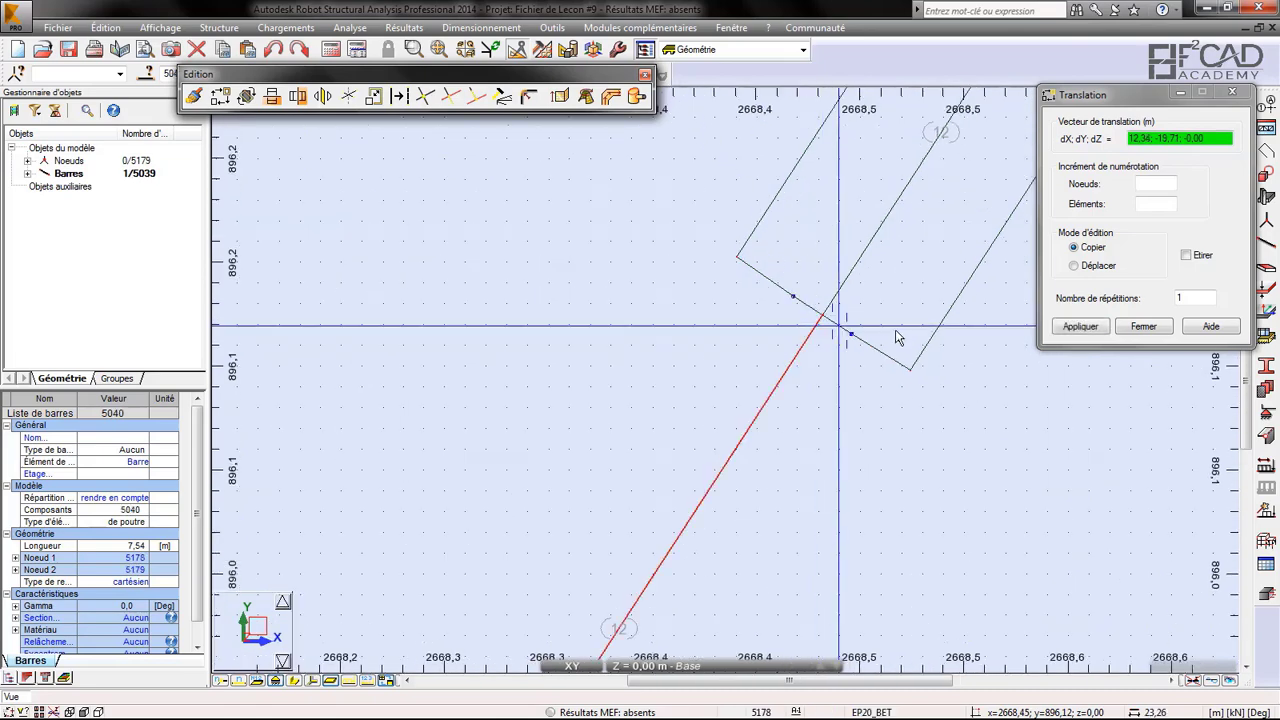
click(1143, 326)
click(645, 77)
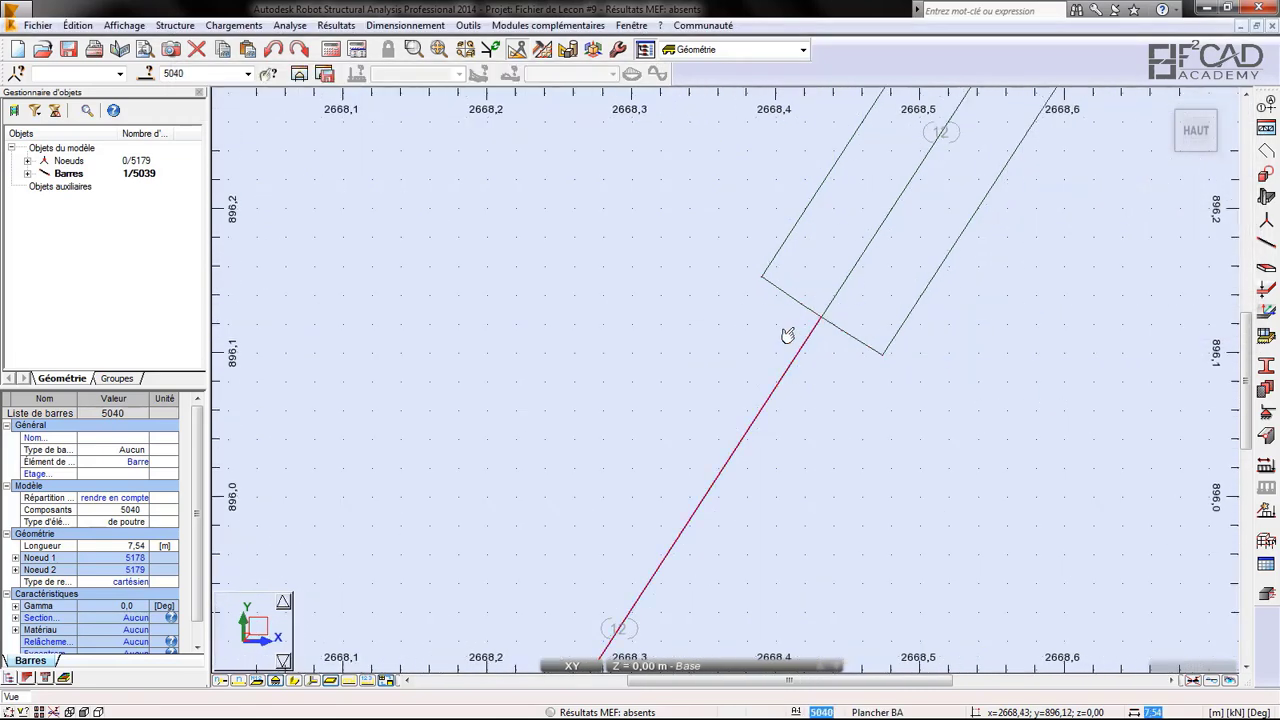
scroll(786, 334, down, 8)
scroll(872, 370, down, 5)
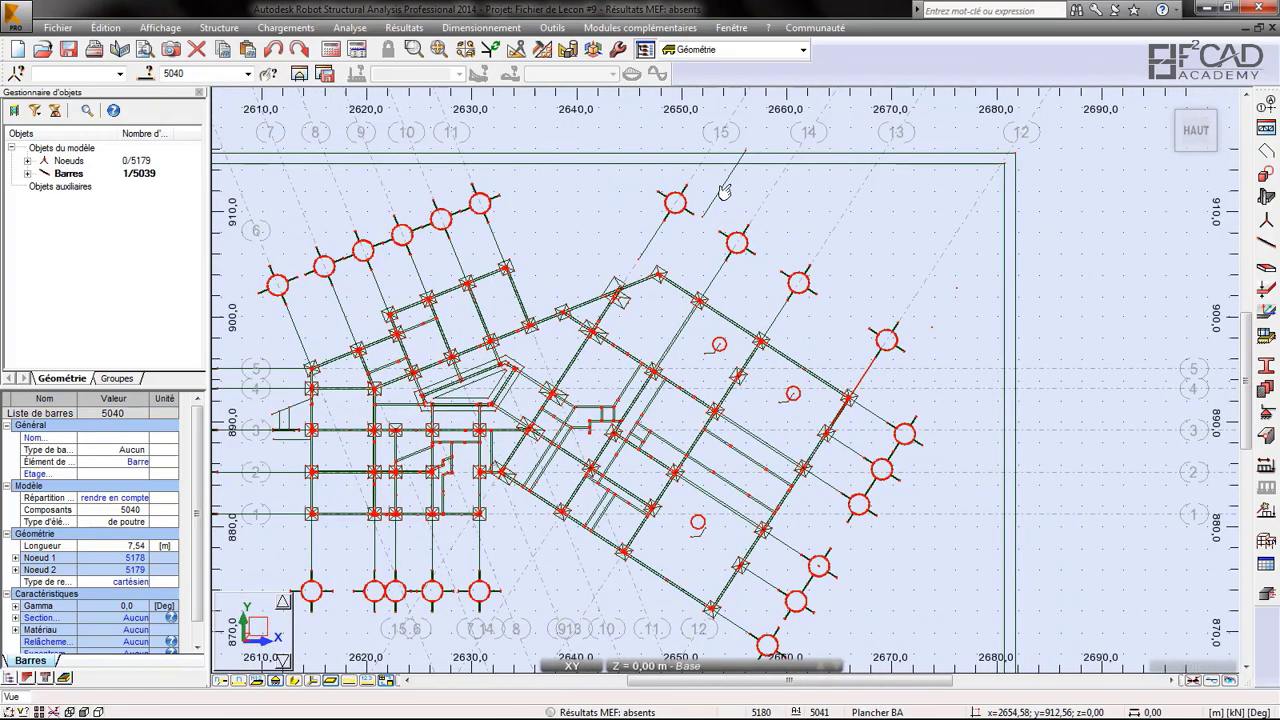
- Delete the original bar 585 beside axis 15's bubble and check the numbers of the relocated bars at axes 15, 13 and 12
click(721, 190)
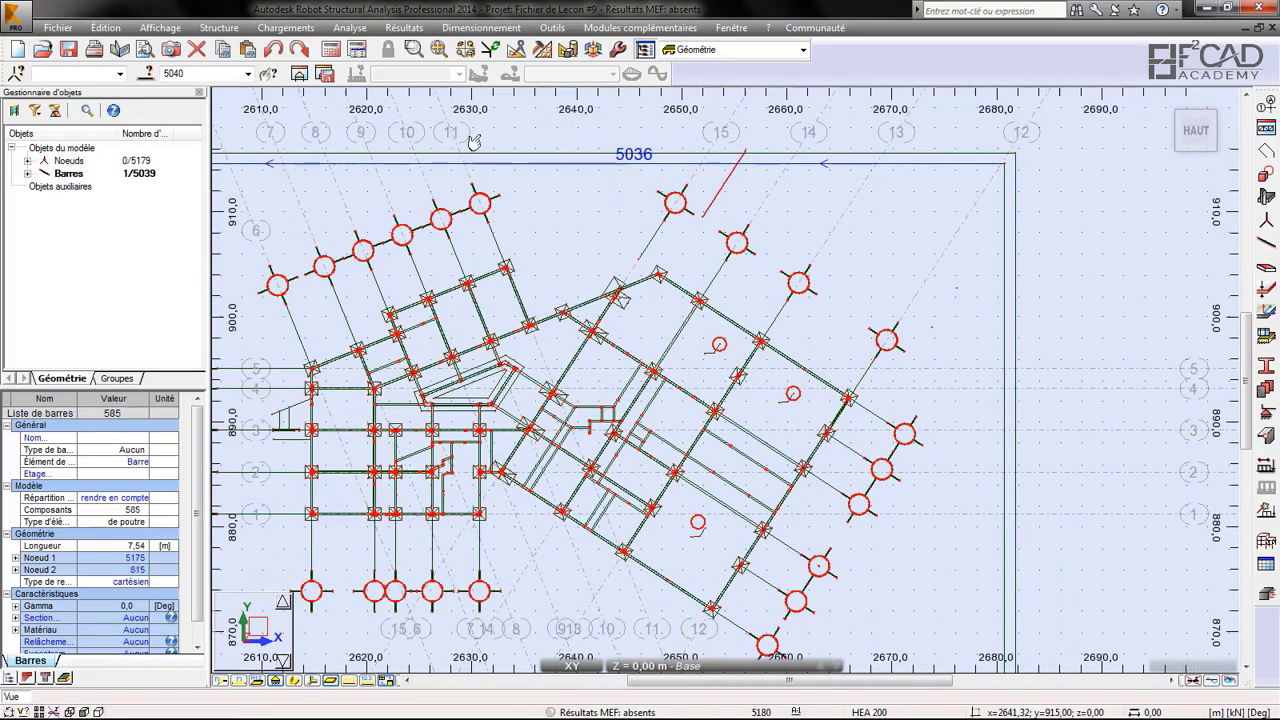
click(197, 49)
scroll(680, 234, up, 2)
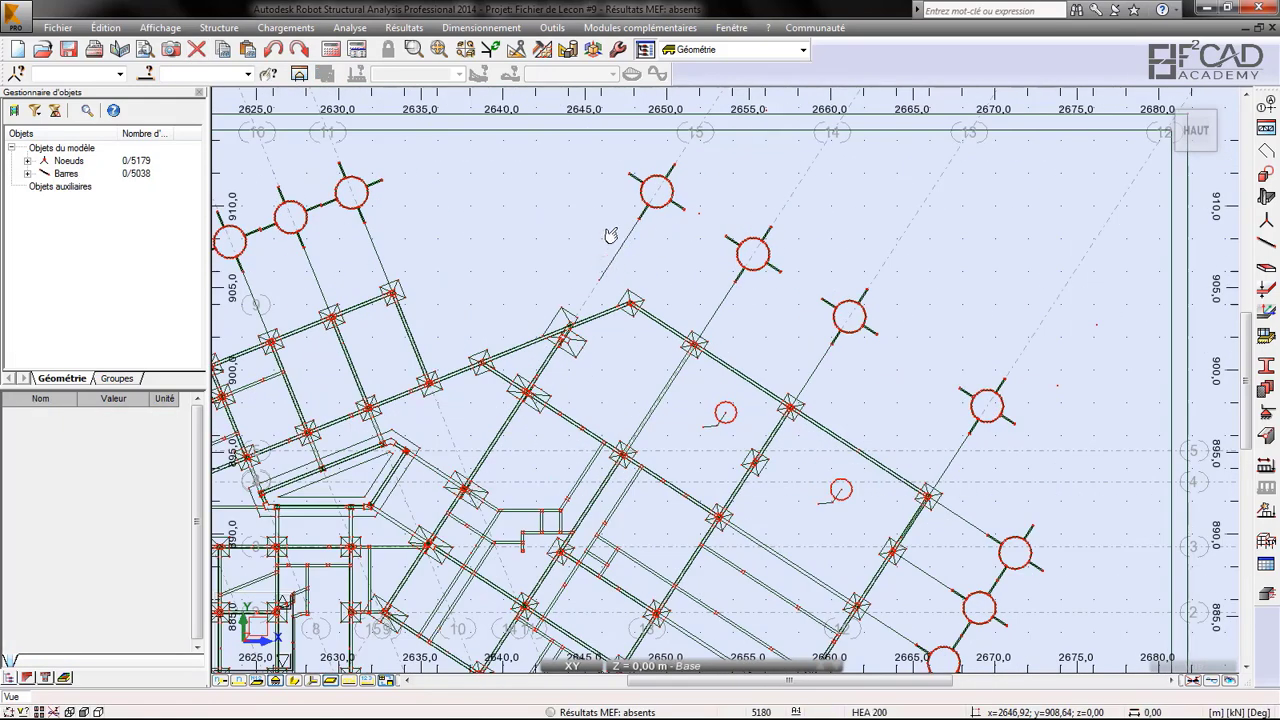
scroll(619, 252, up, 2)
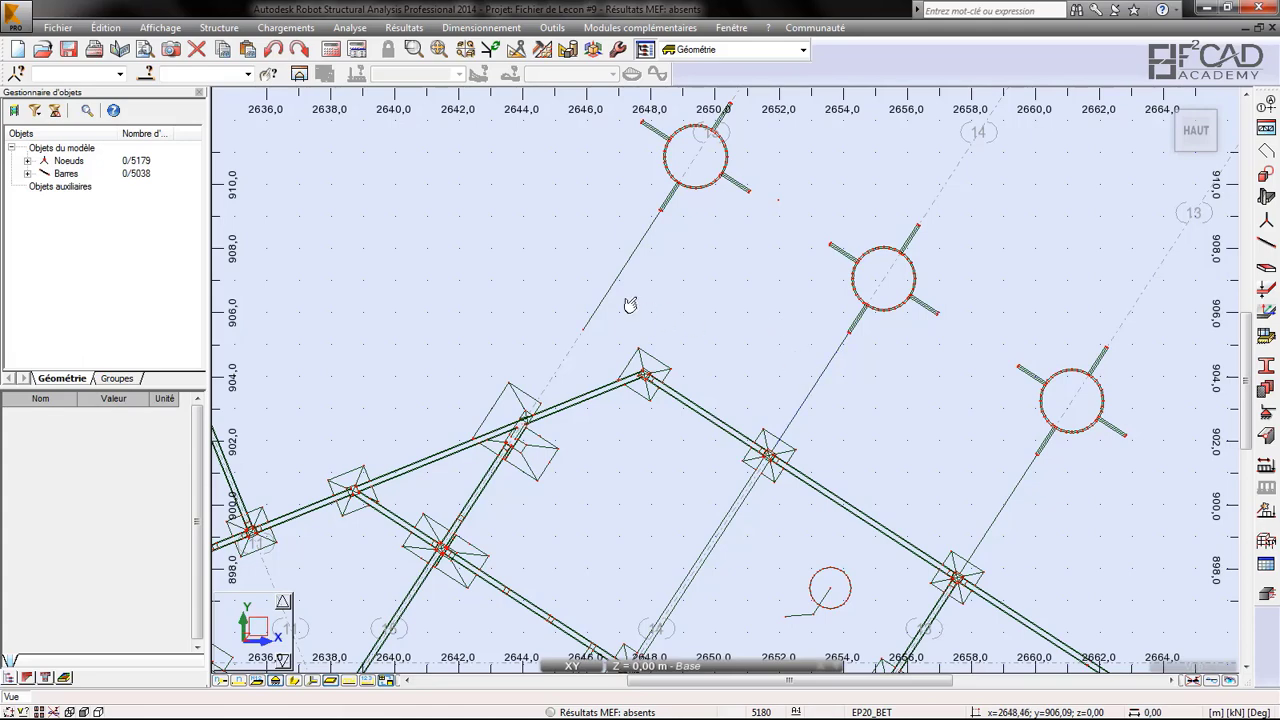
click(626, 268)
scroll(626, 204, down, 2)
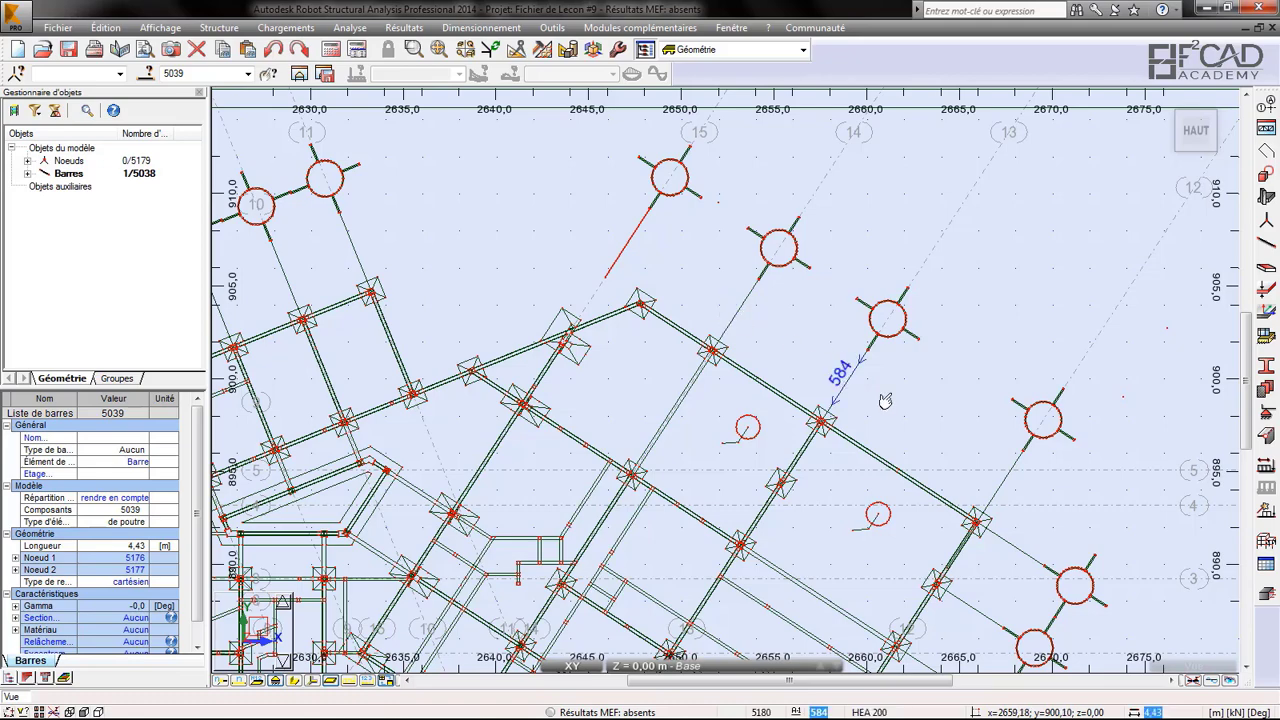
scroll(1000, 480, up, 2)
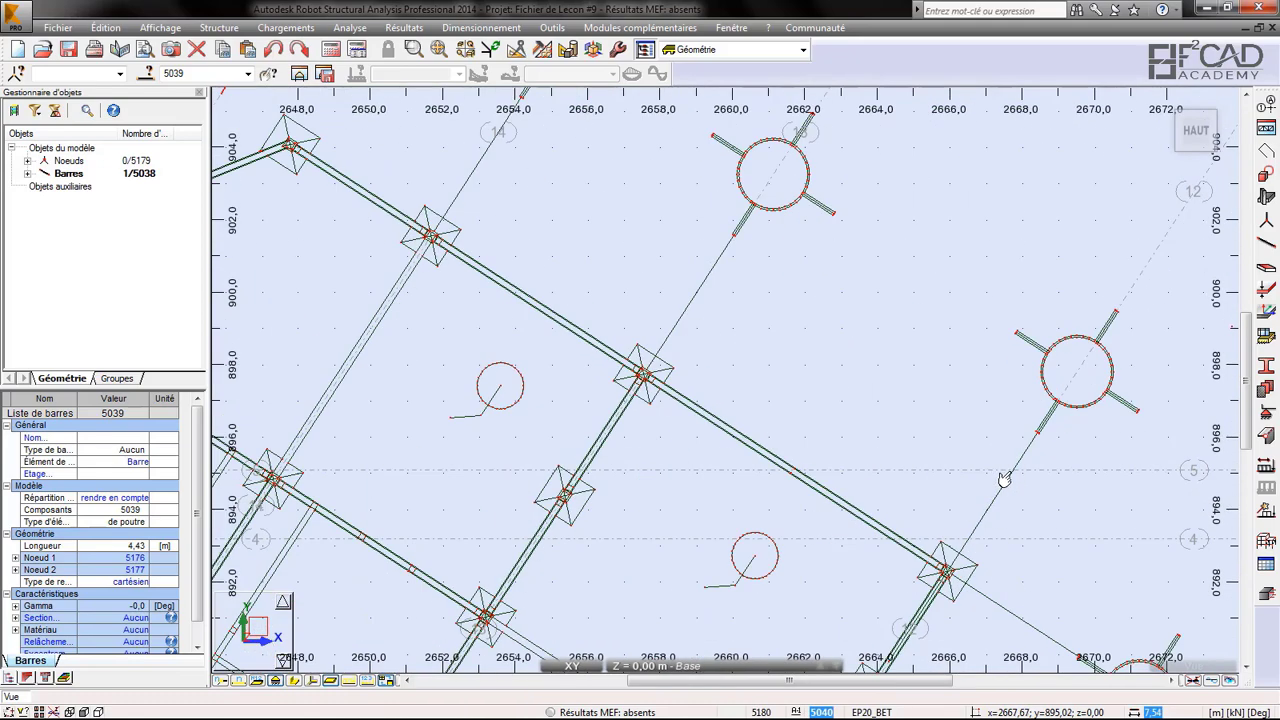
scroll(723, 394, down, 2)
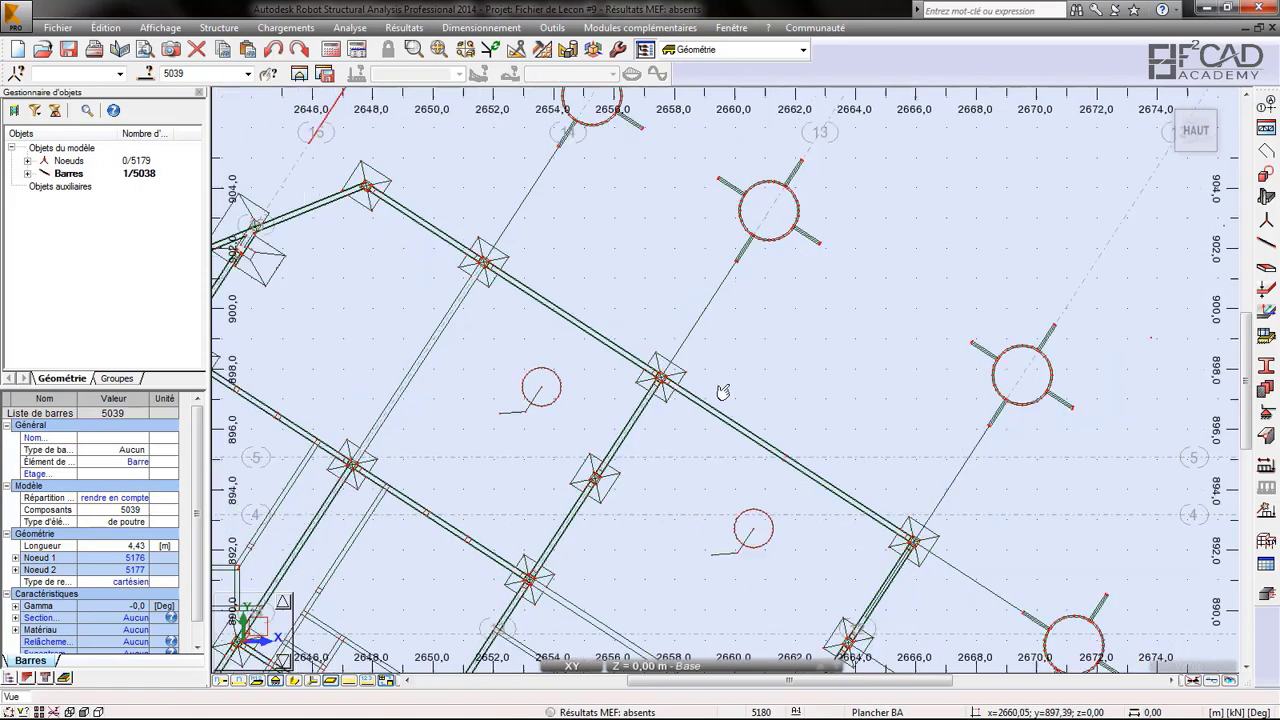
- Undo the deletion and the moves of bars 582 to 585 at the axis 12 to 15 bubbles
scroll(603, 275, down, 2)
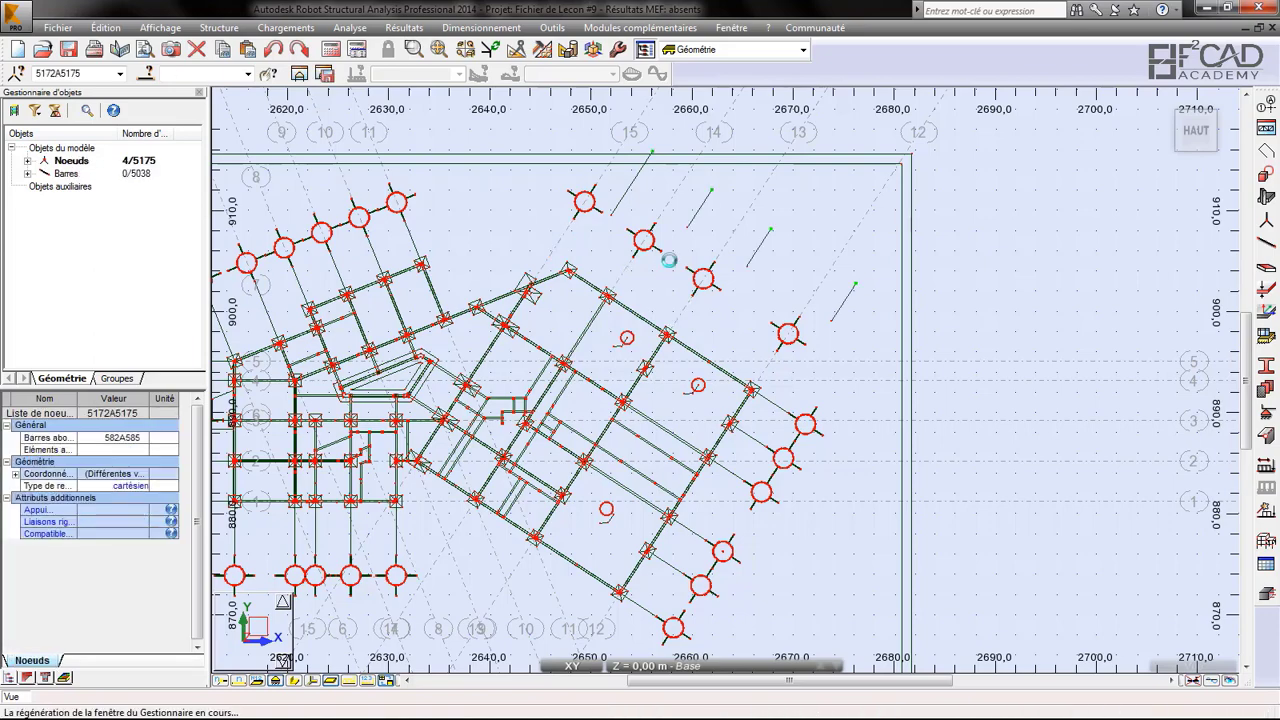
scroll(632, 246, up, 3)
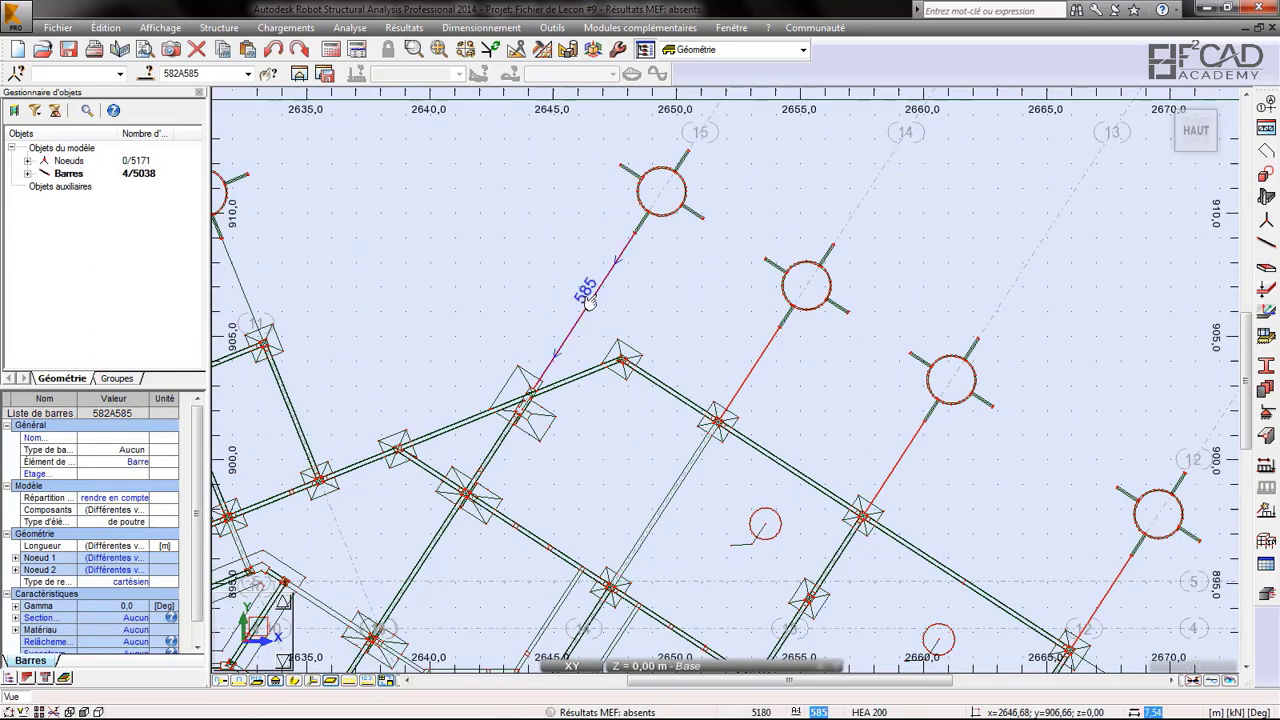
scroll(590, 300, down, 3)
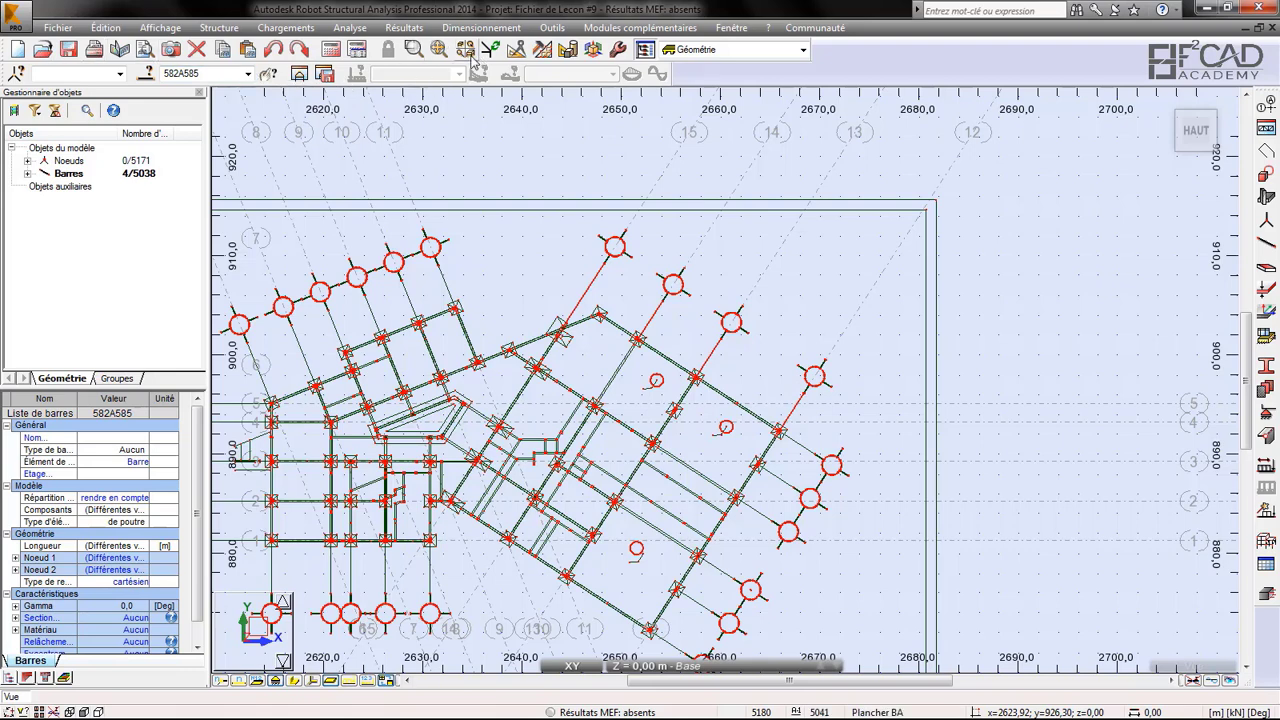
- Start a Translation of the selected bars 582 to 585 with the edit mode set to Déplacer
click(518, 51)
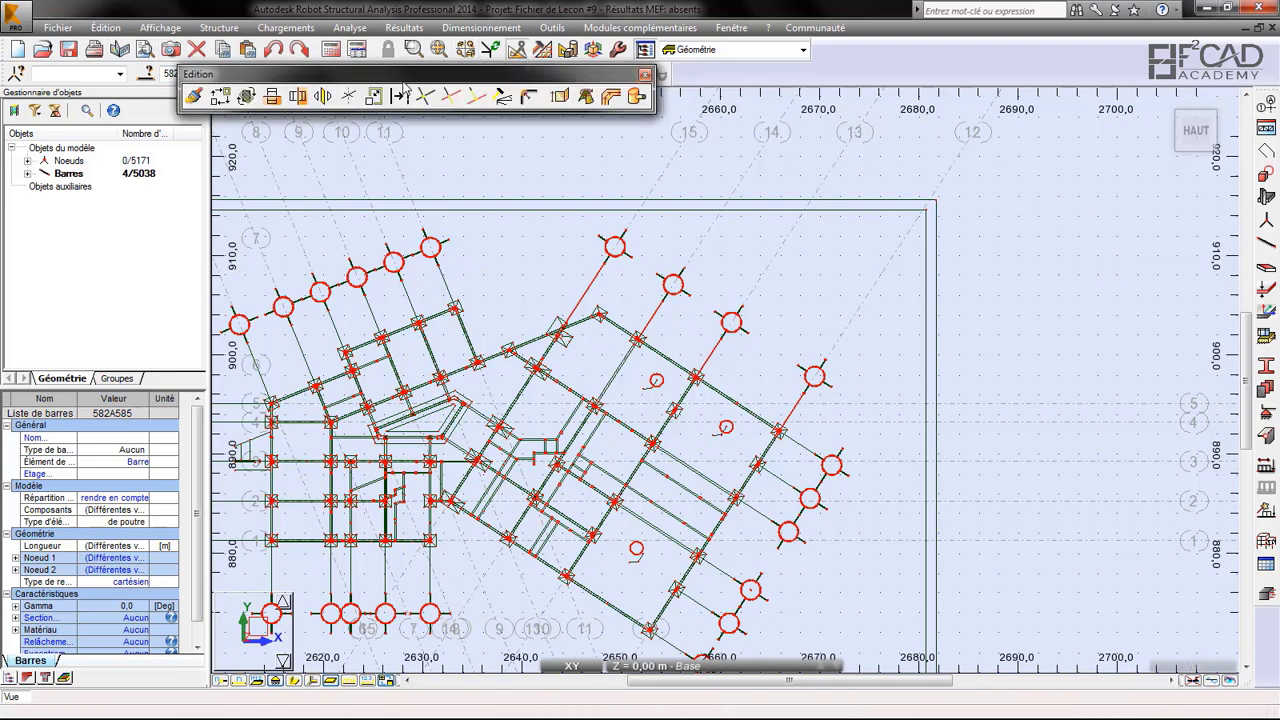
click(220, 100)
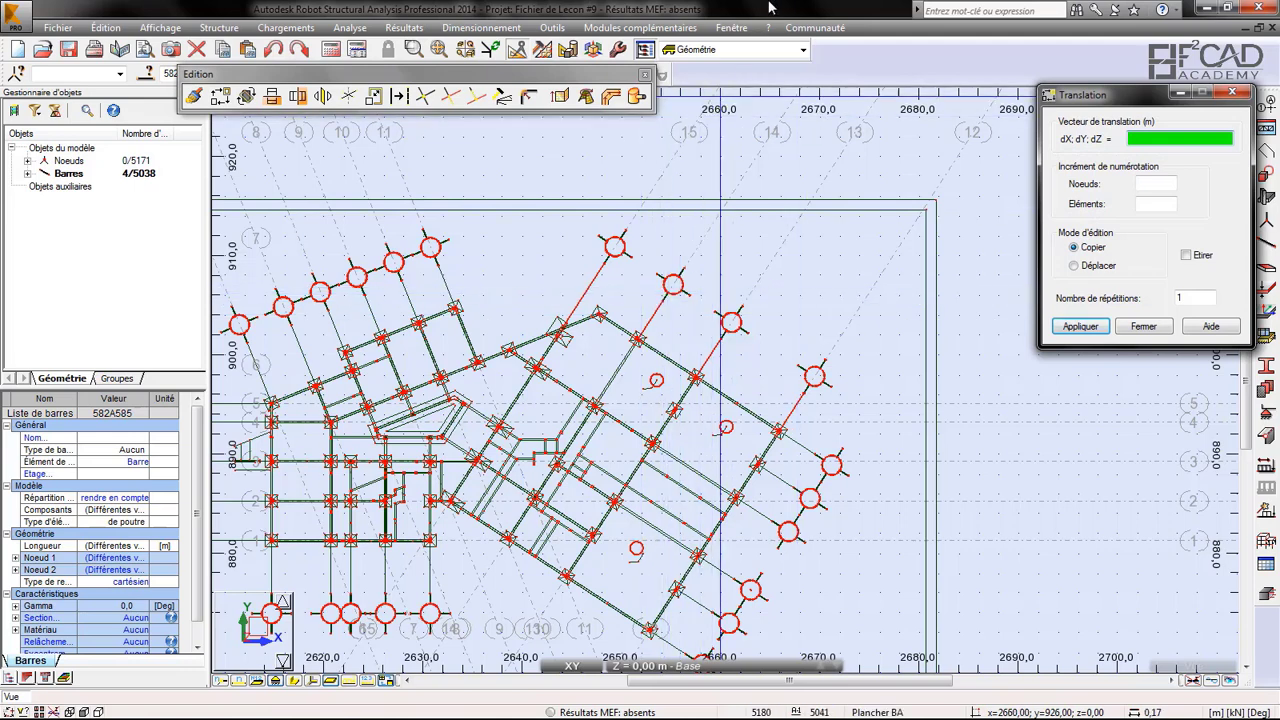
click(1096, 266)
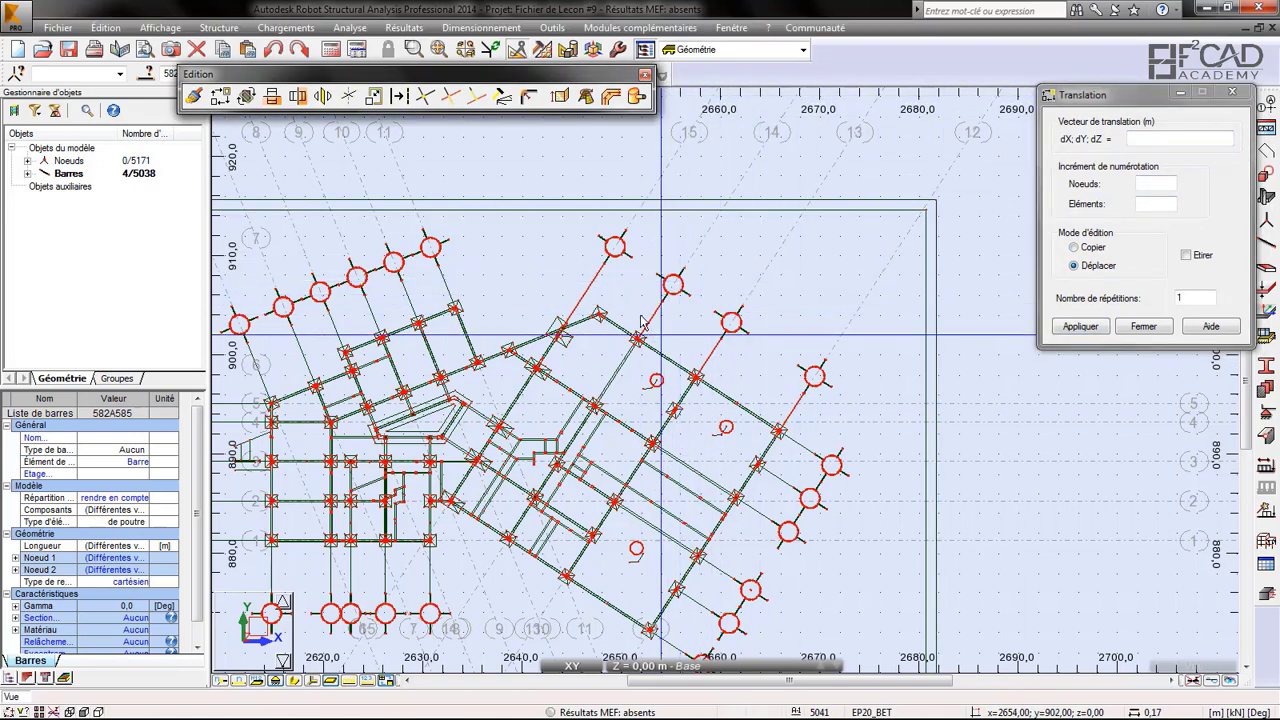
- Move the four selected axis bars clear of their circles by about 5.60 m in X and 8.62 m in Y using Translation
scroll(683, 297, up, 10)
scroll(683, 297, up, 1)
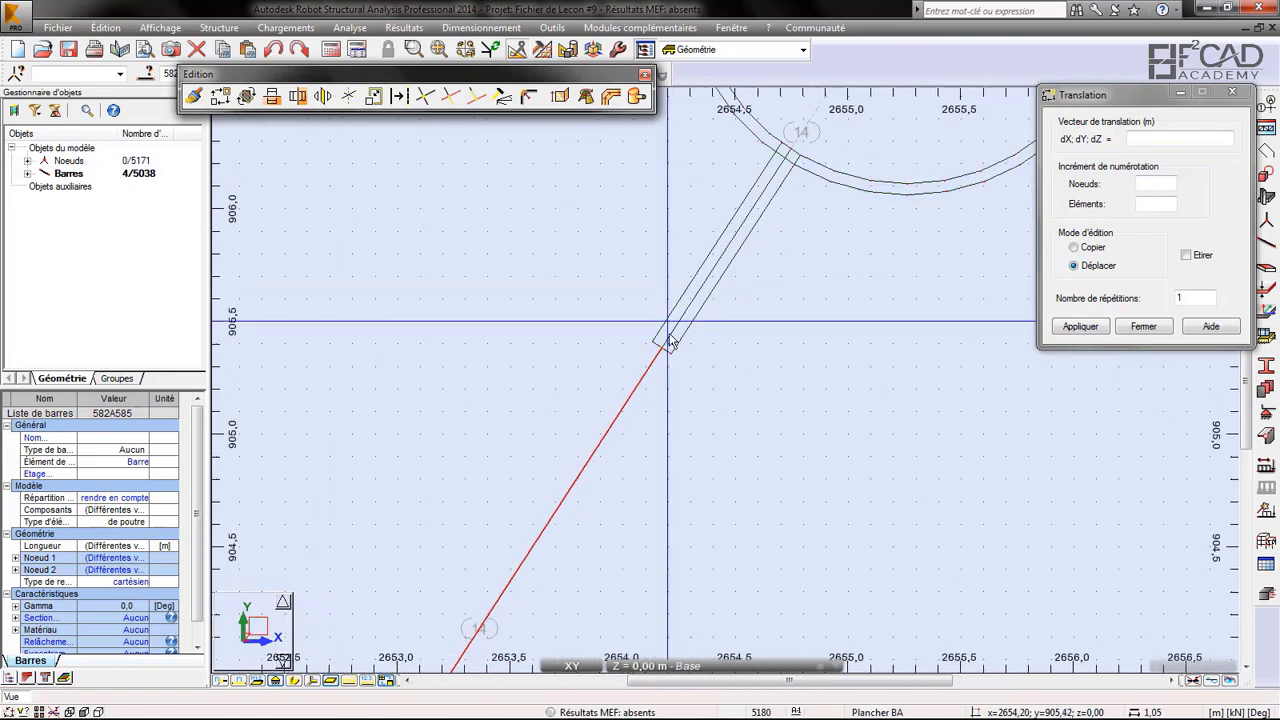
click(664, 345)
click(664, 347)
scroll(640, 353, down, 2)
scroll(613, 362, down, 6)
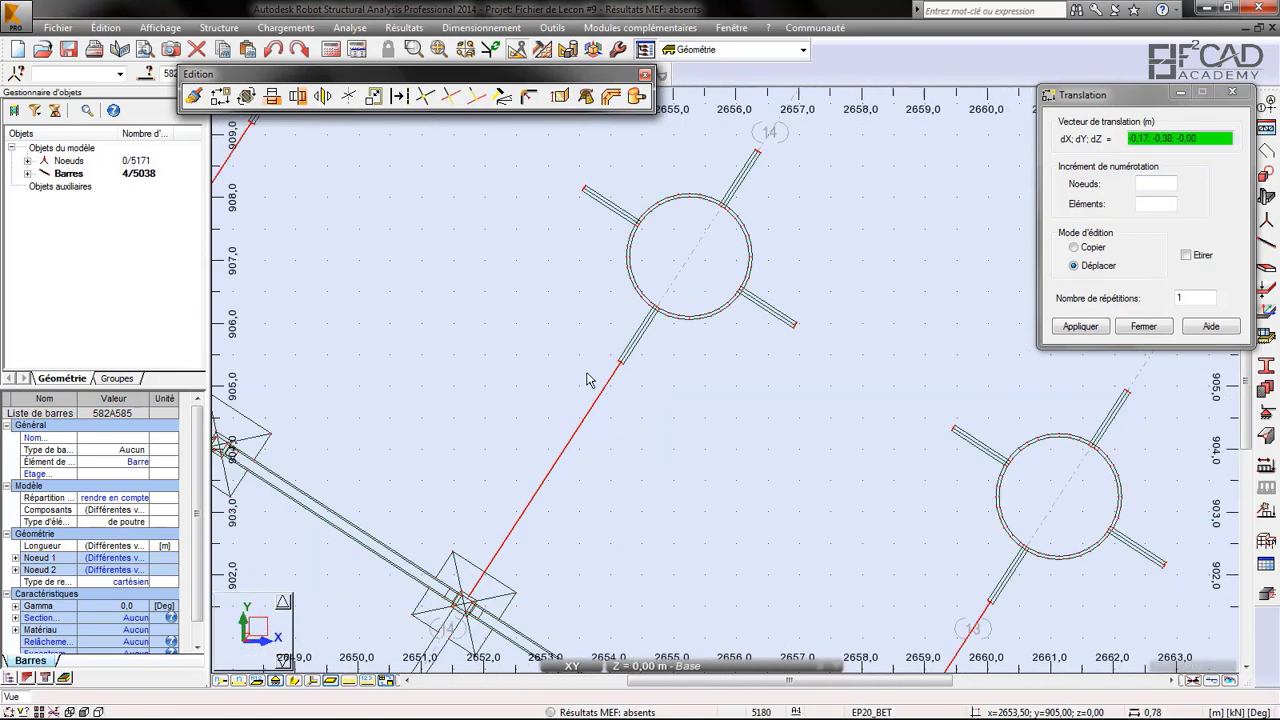
click(716, 197)
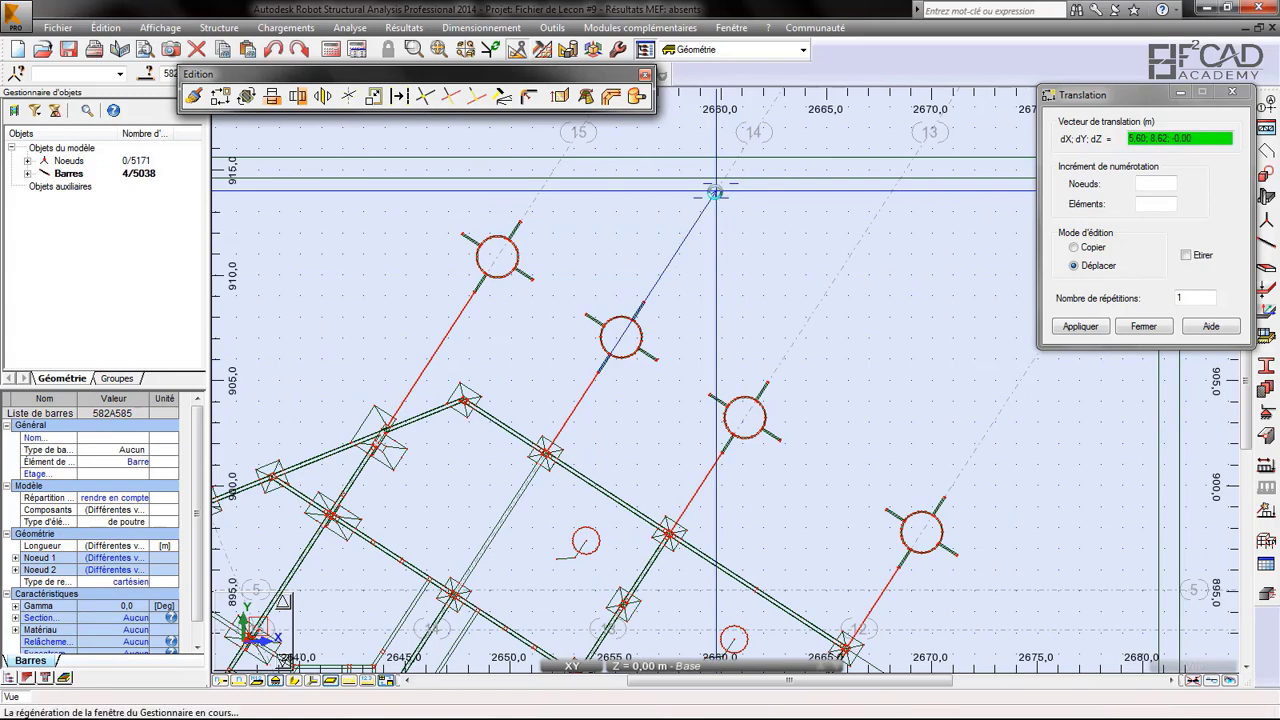
scroll(760, 312, down, 3)
click(1136, 326)
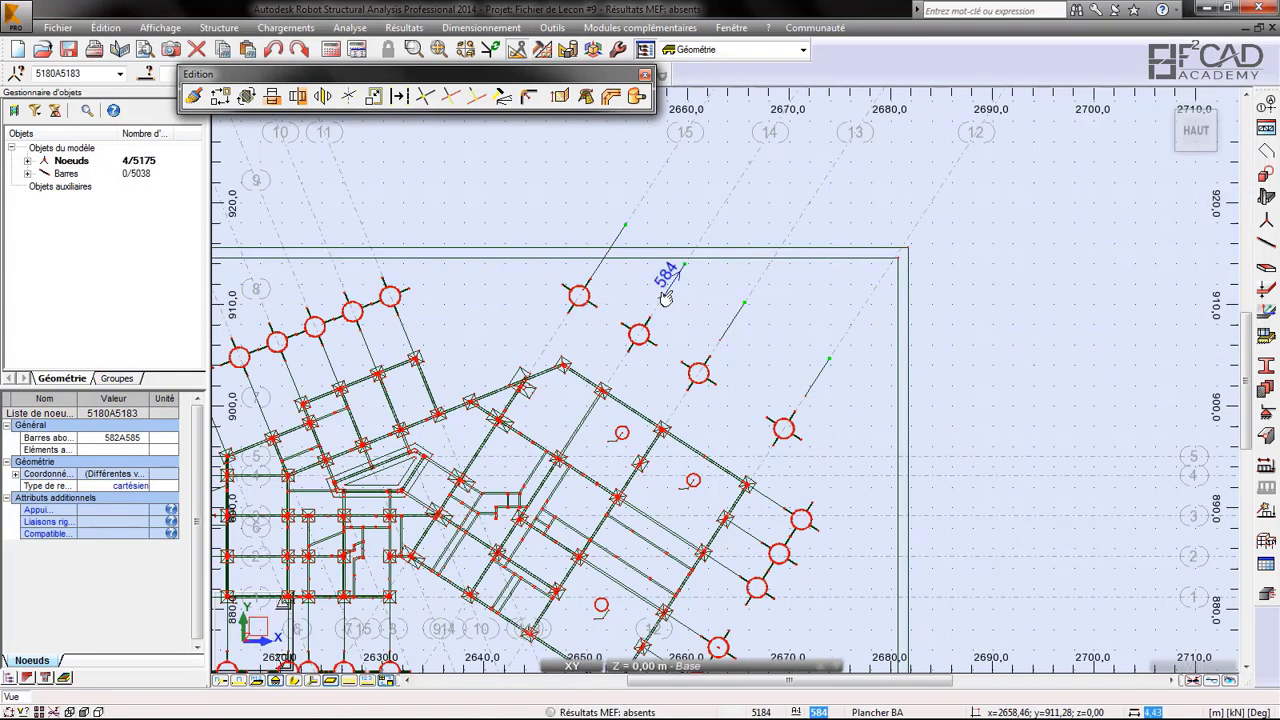
- Move the bar on axis 12 to axis 15, snapping its upper end to the tip of the circle's lower arm
scroll(810, 388, up, 3)
click(792, 377)
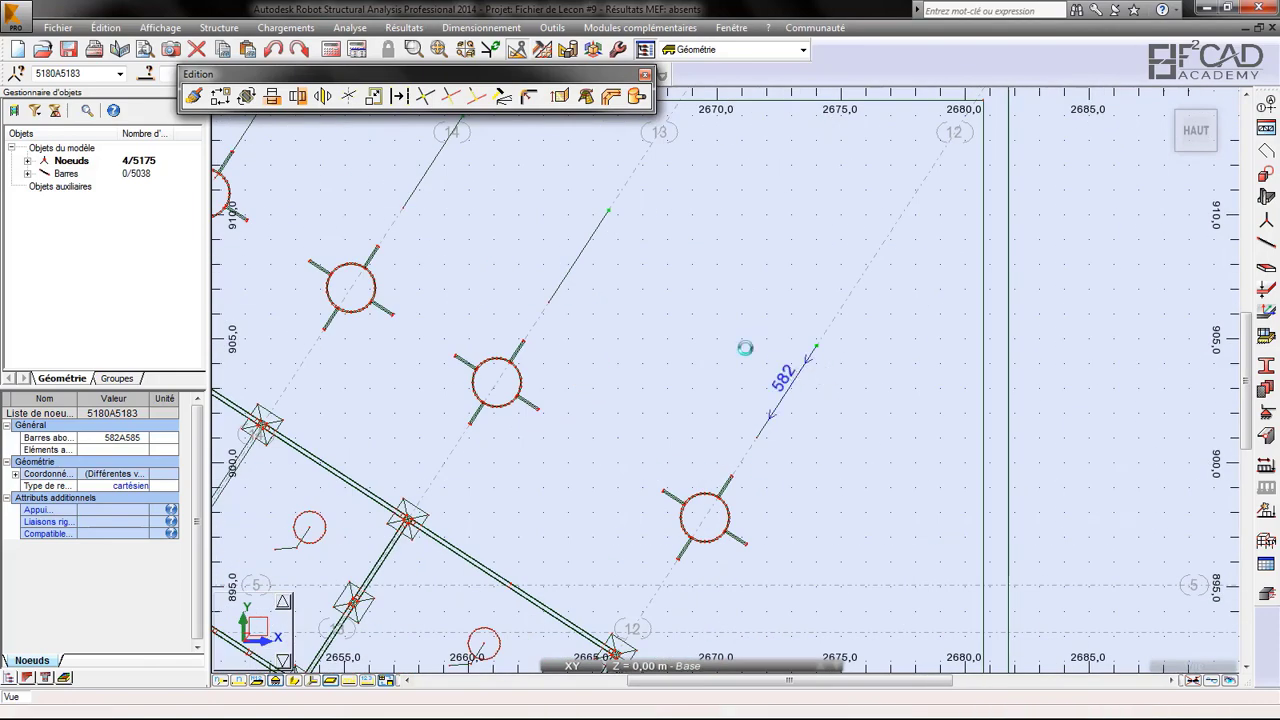
click(224, 100)
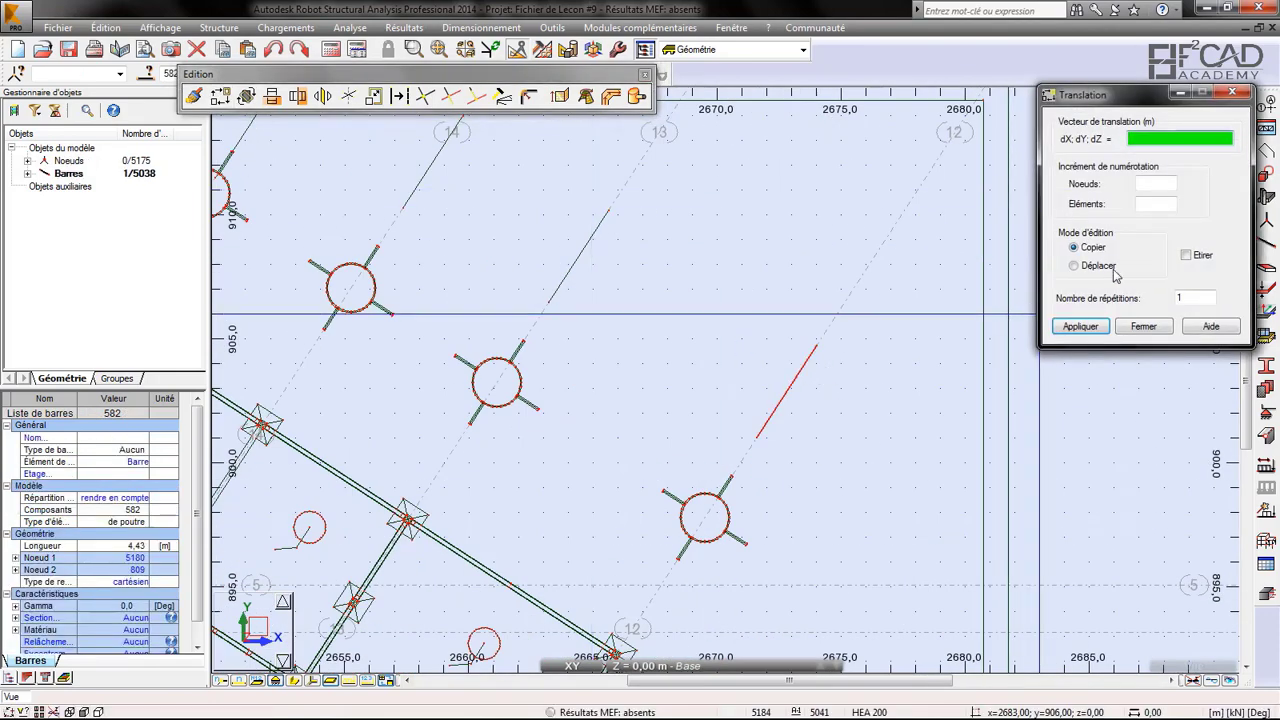
click(1074, 265)
click(816, 347)
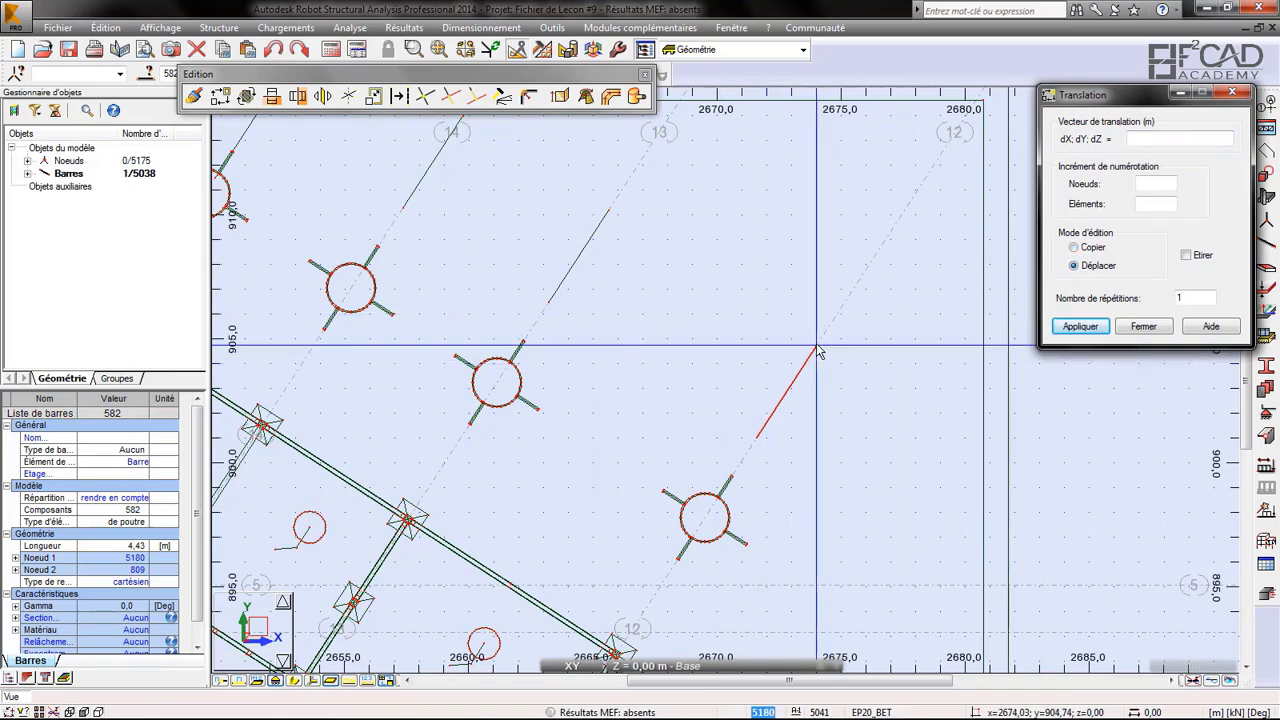
scroll(910, 349, down, 1)
scroll(921, 349, down, 1)
scroll(555, 291, up, 5)
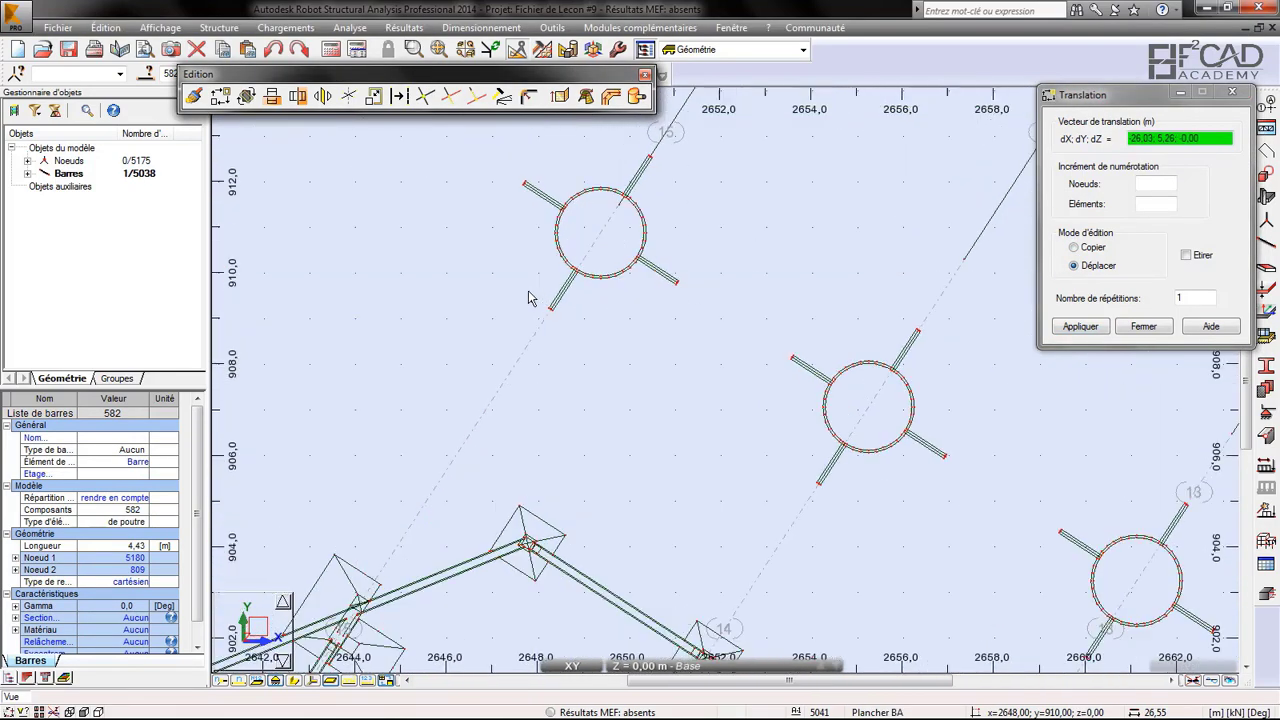
scroll(600, 335, up, 5)
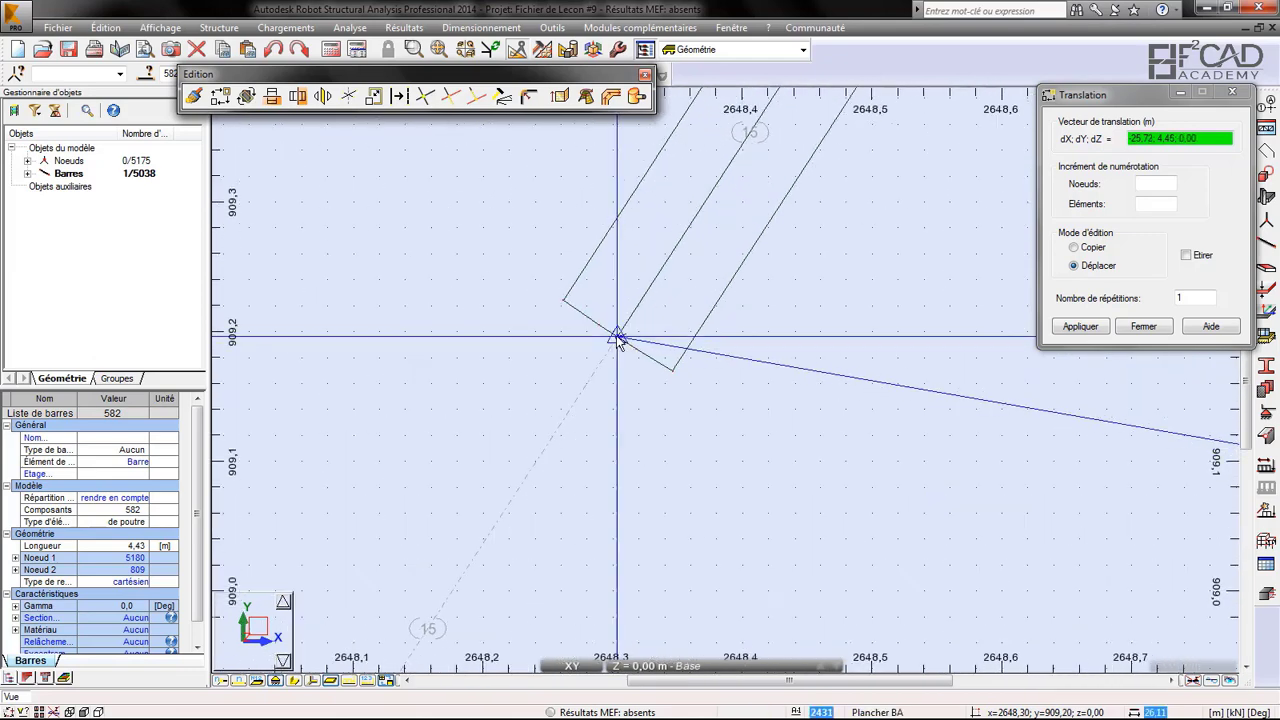
click(619, 340)
scroll(580, 334, down, 6)
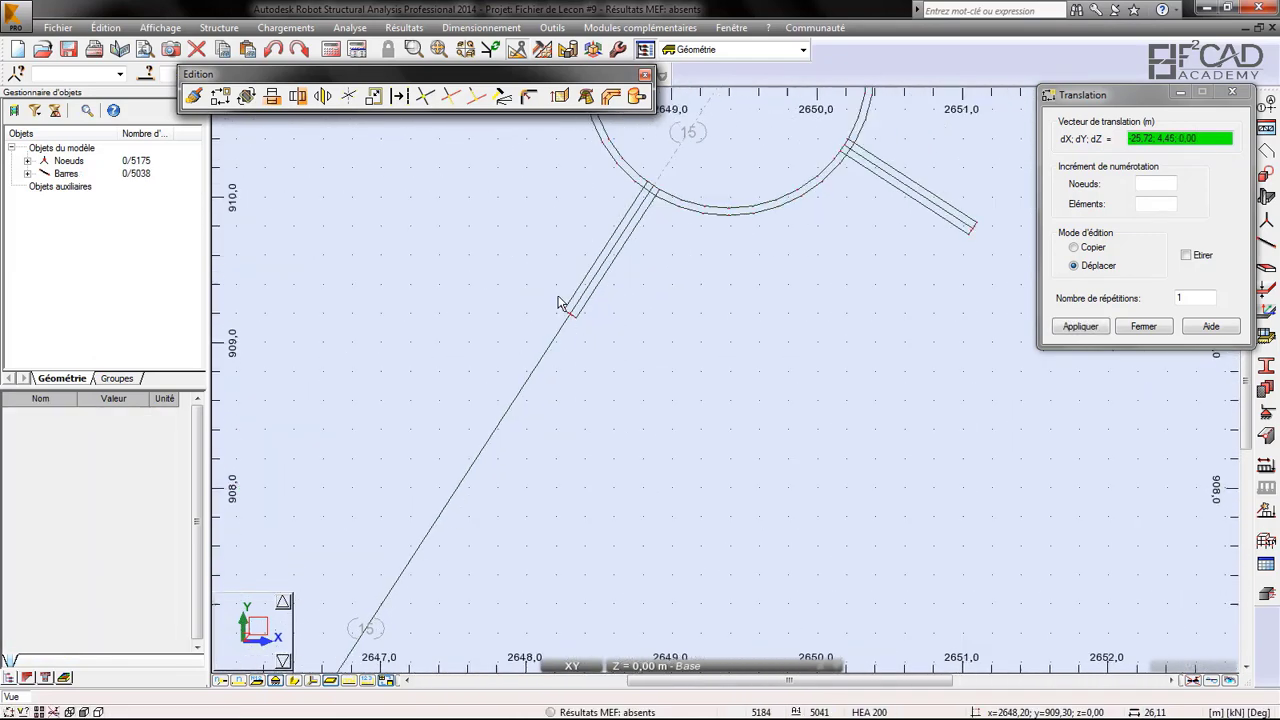
click(1143, 326)
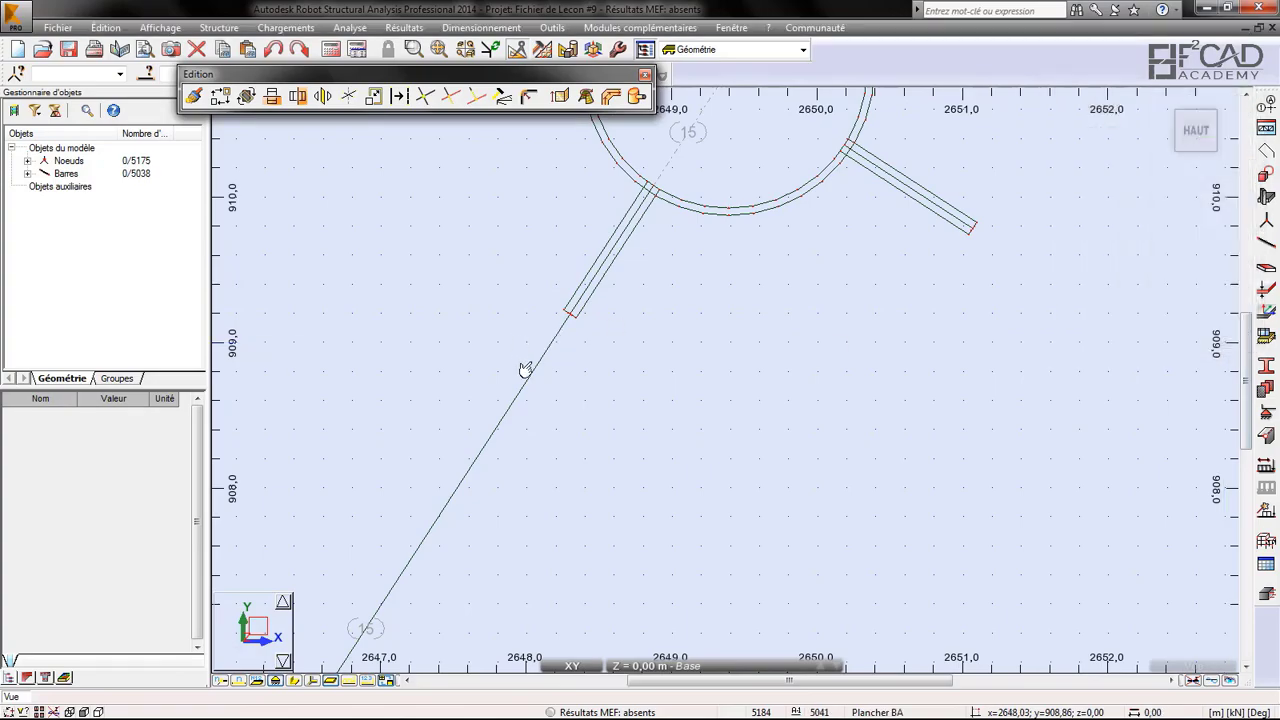
- Move the bar on axis 13 to axis 14, snapping its upper end to the tip of the circle's lower arm
scroll(514, 314, down, 9)
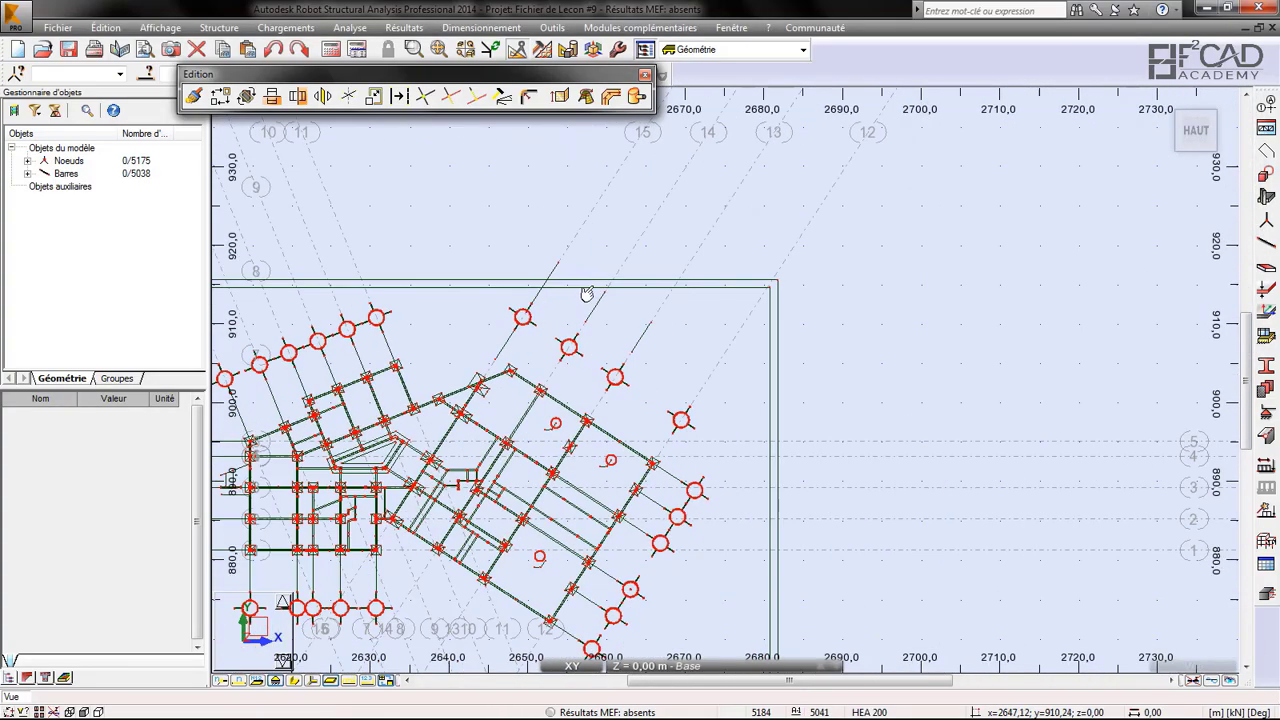
scroll(543, 318, up, 3)
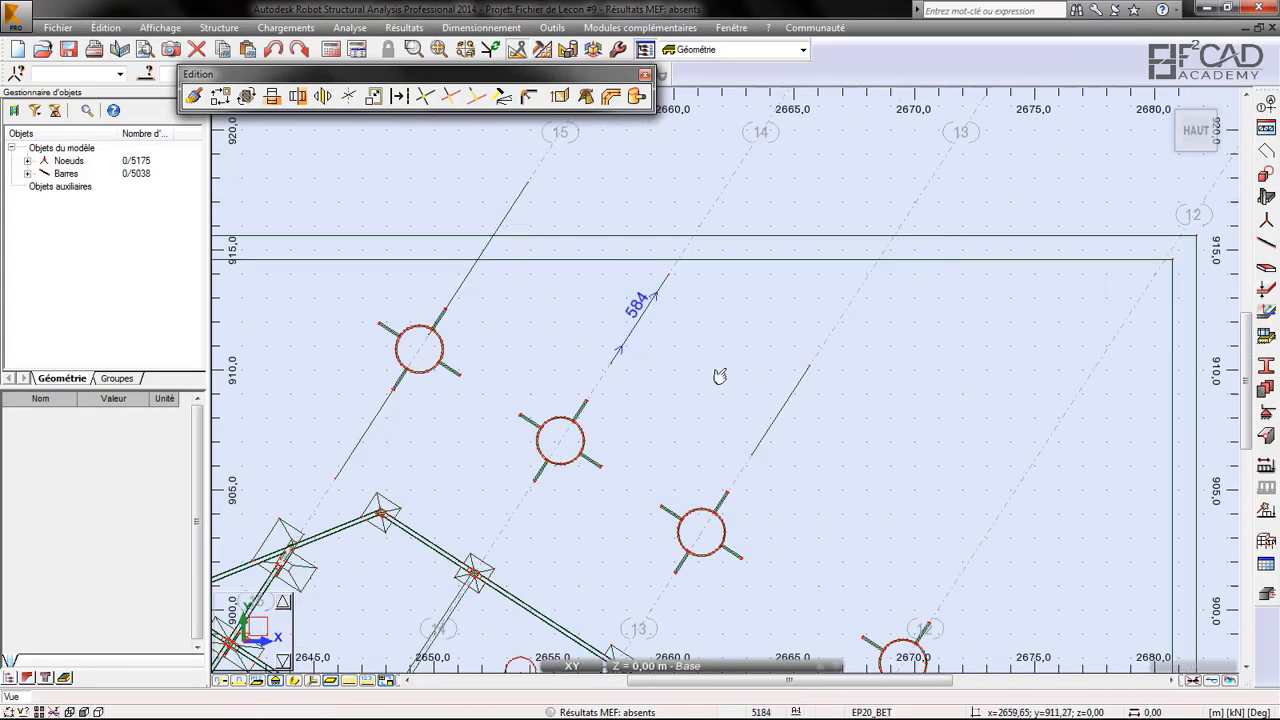
click(781, 400)
scroll(663, 334, down, 3)
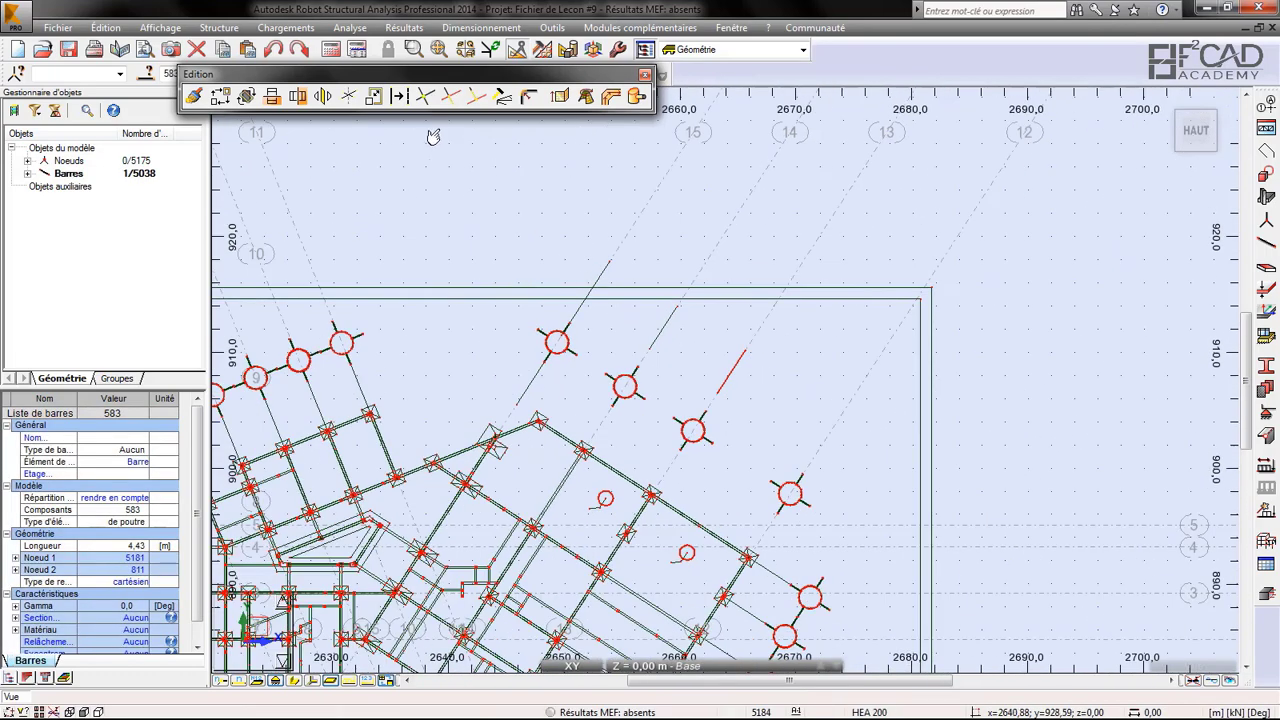
click(220, 96)
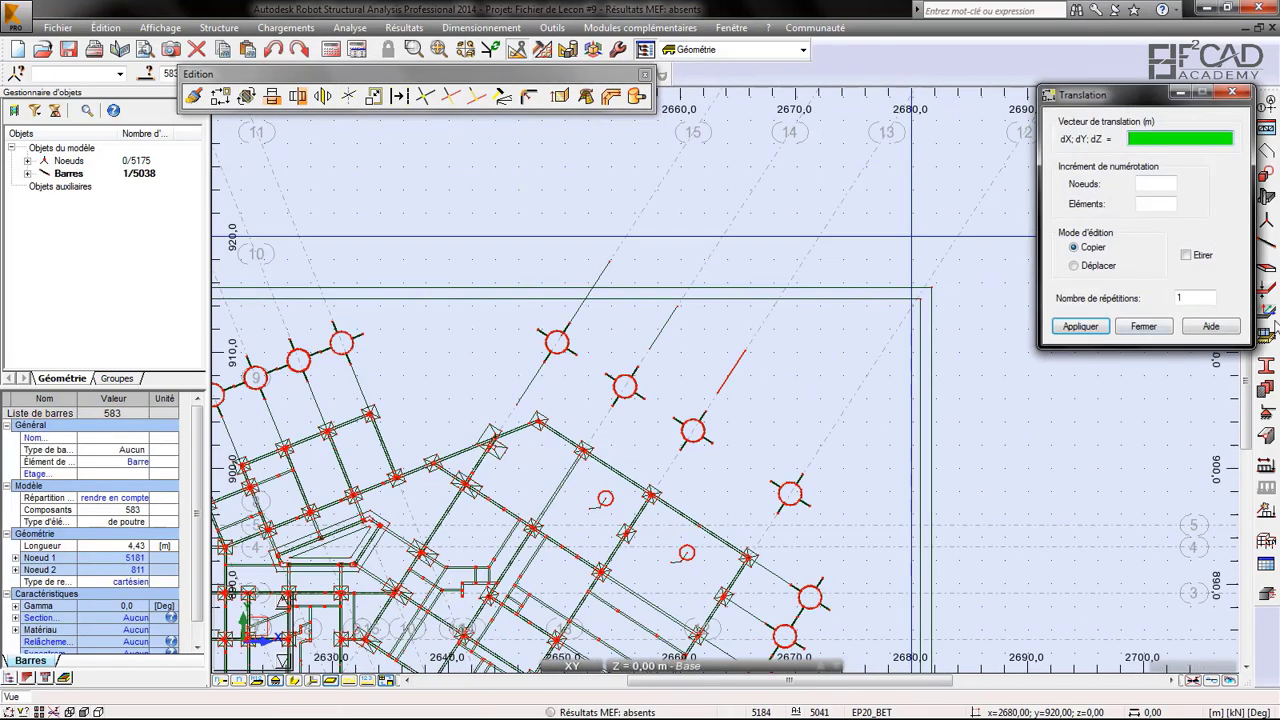
click(1096, 266)
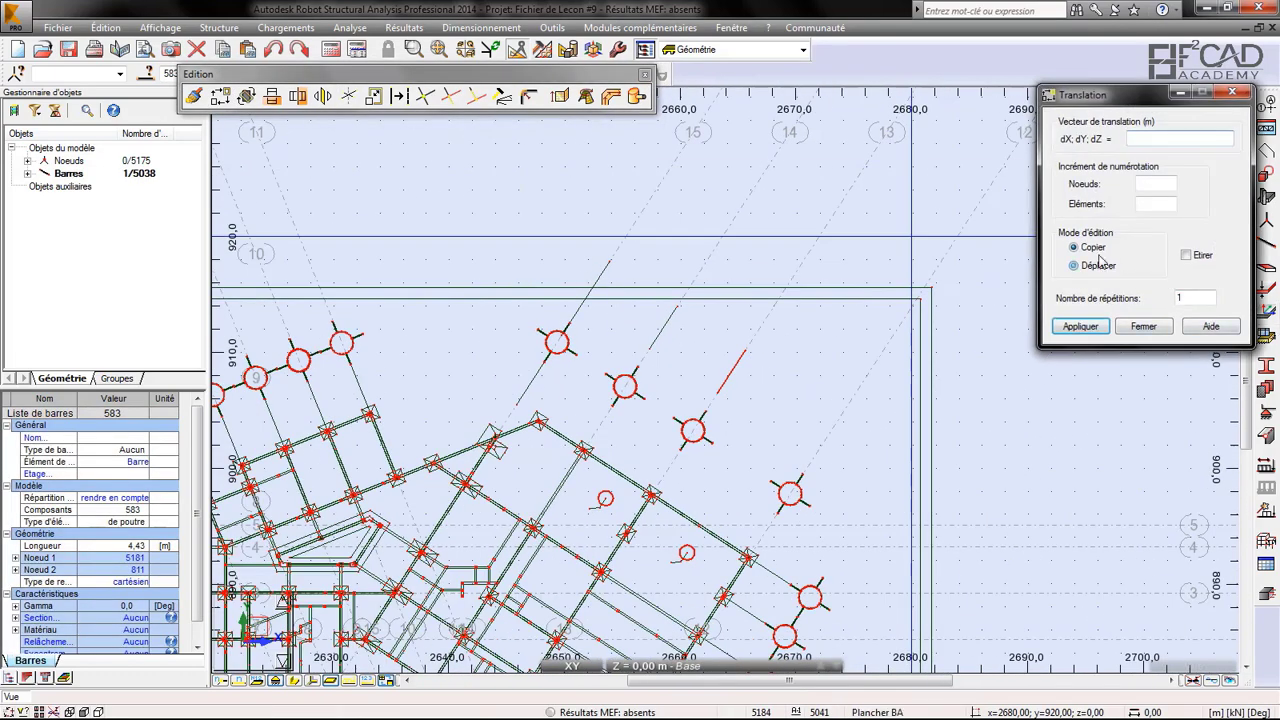
click(748, 356)
scroll(665, 385, up, 10)
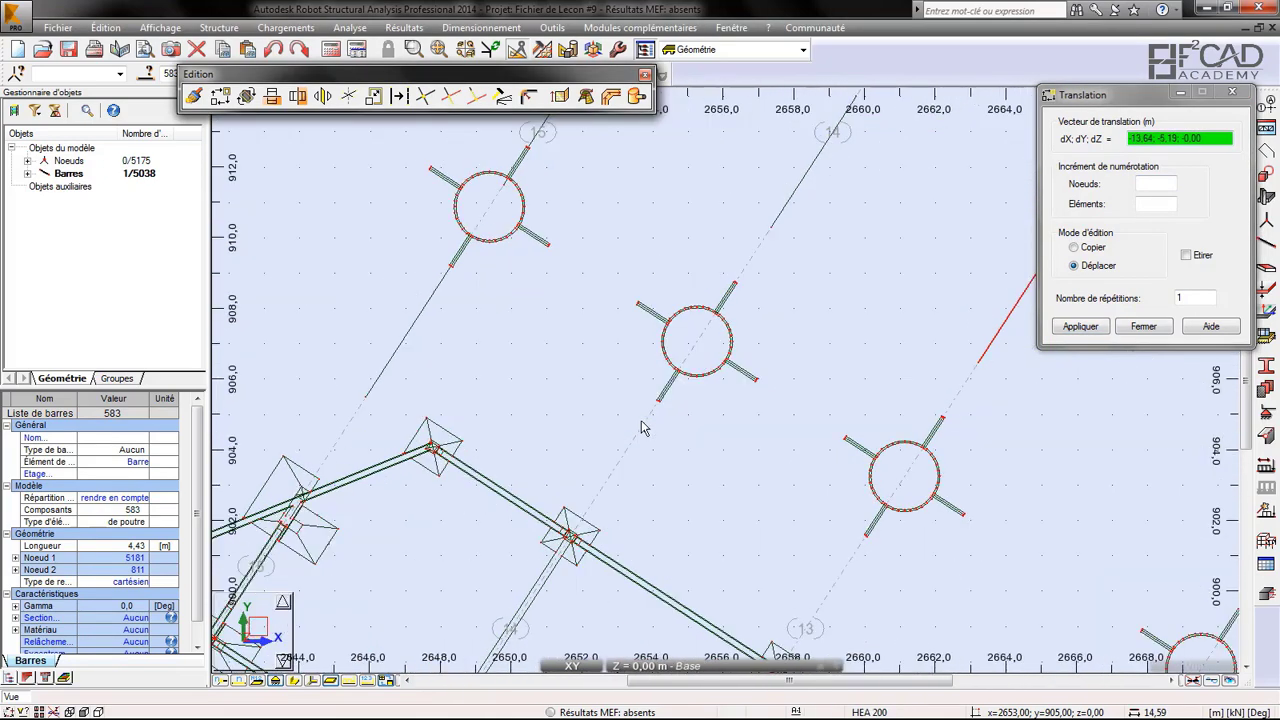
scroll(665, 385, up, 3)
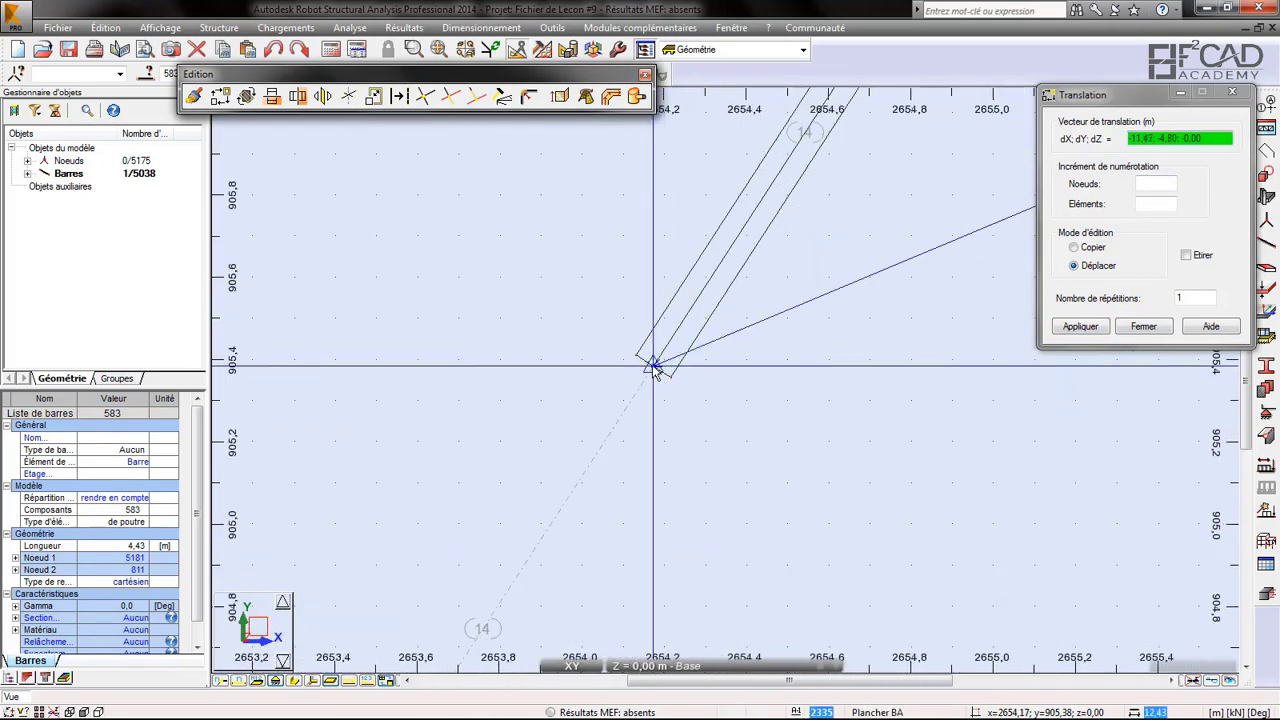
click(652, 368)
scroll(631, 374, down, 10)
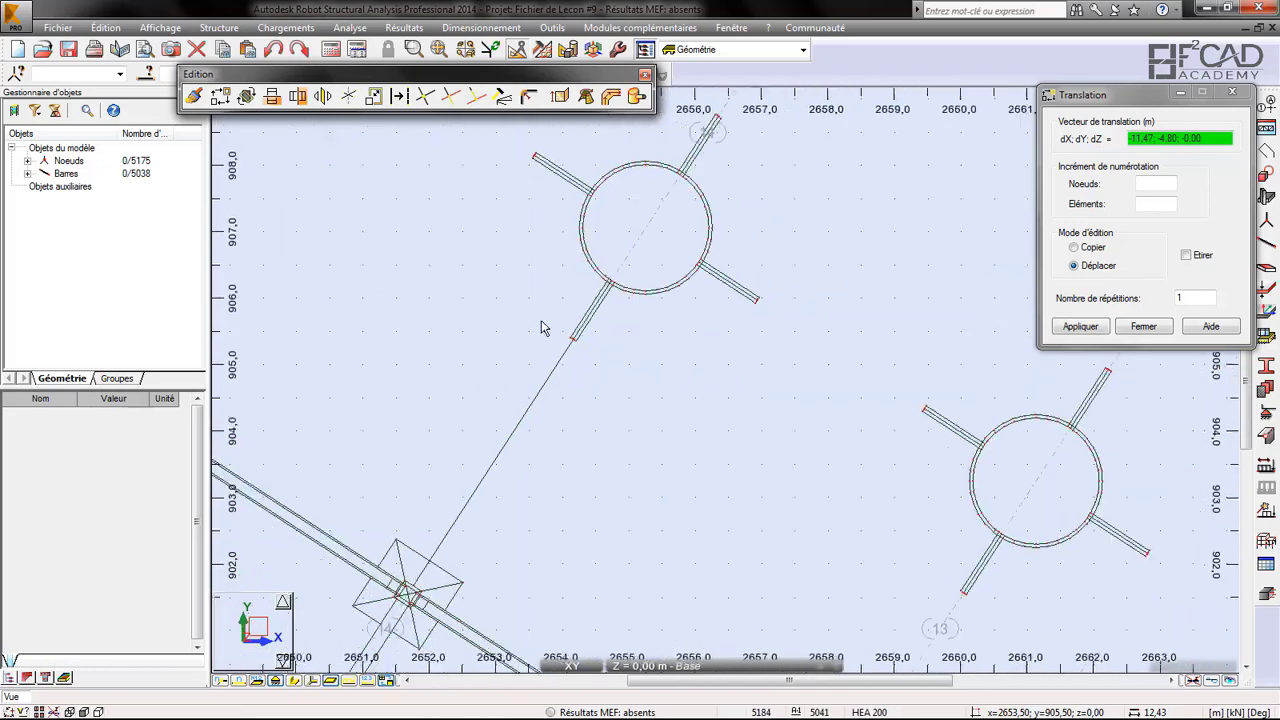
scroll(683, 322, down, 2)
click(1143, 326)
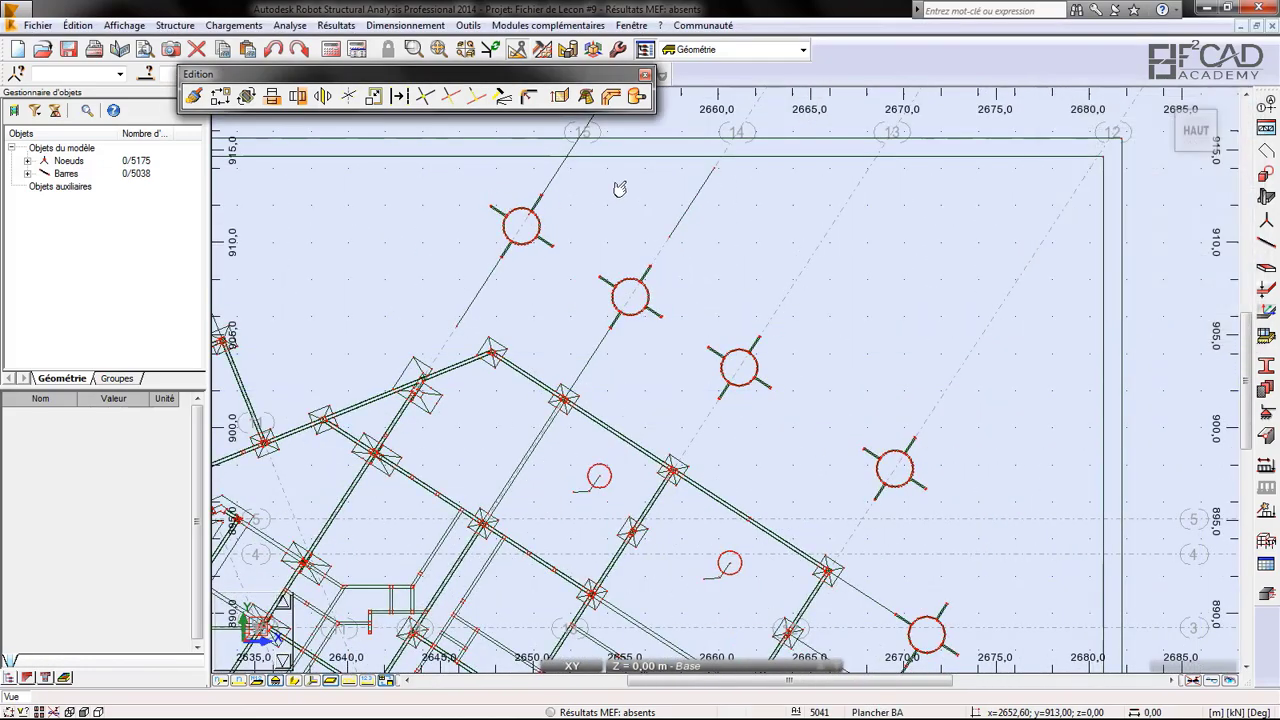
- Move the displaced bar on axis 14 to axis 13, snapping its upper end to the tip of the circle's lower arm
click(688, 198)
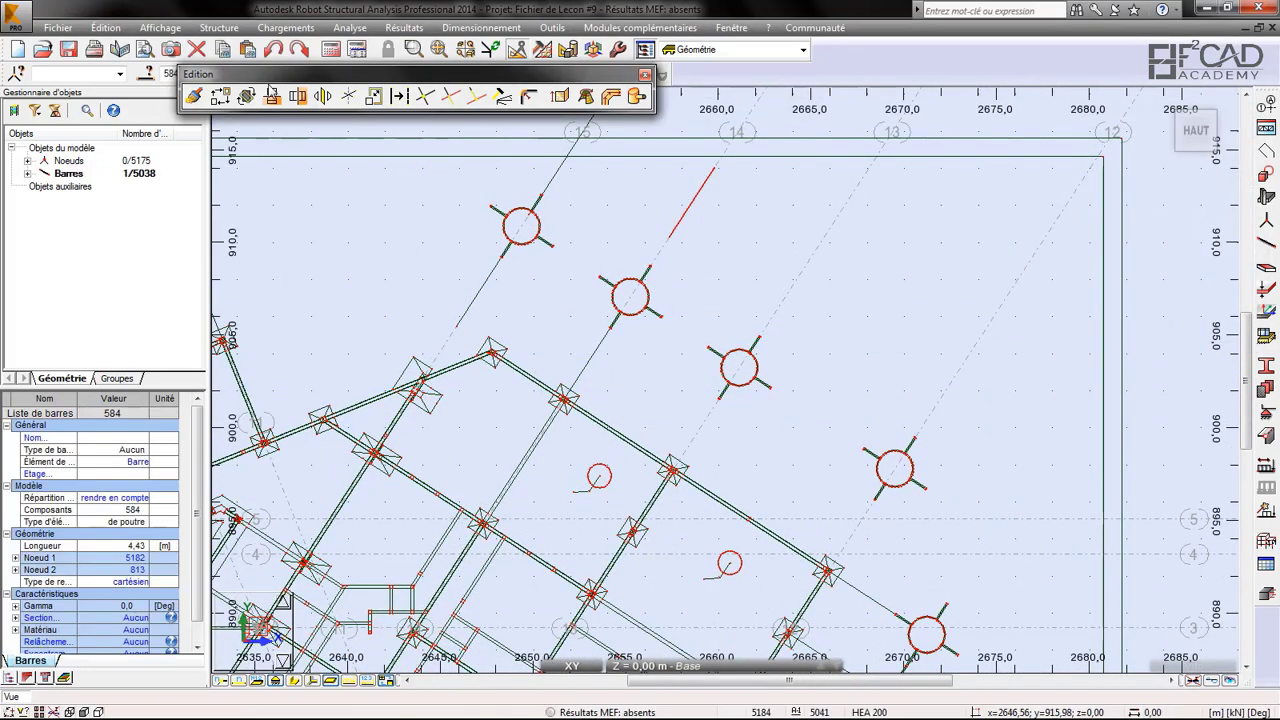
click(196, 97)
click(1237, 95)
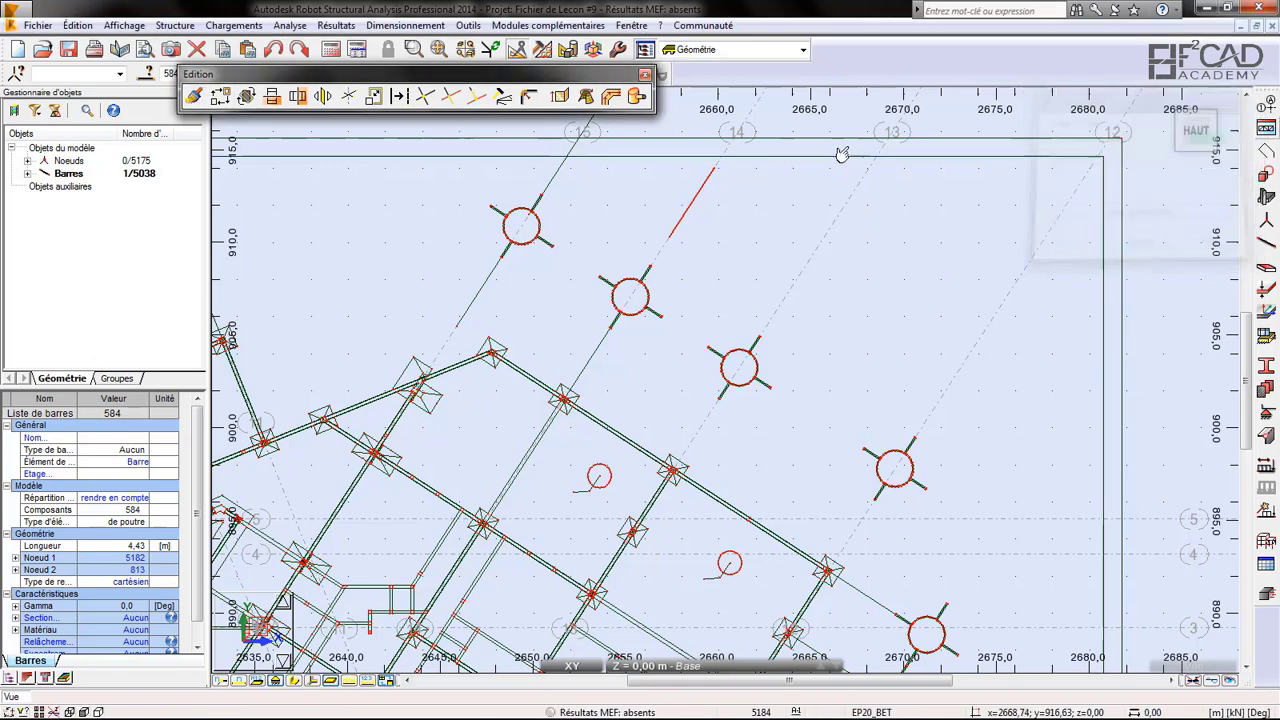
click(218, 98)
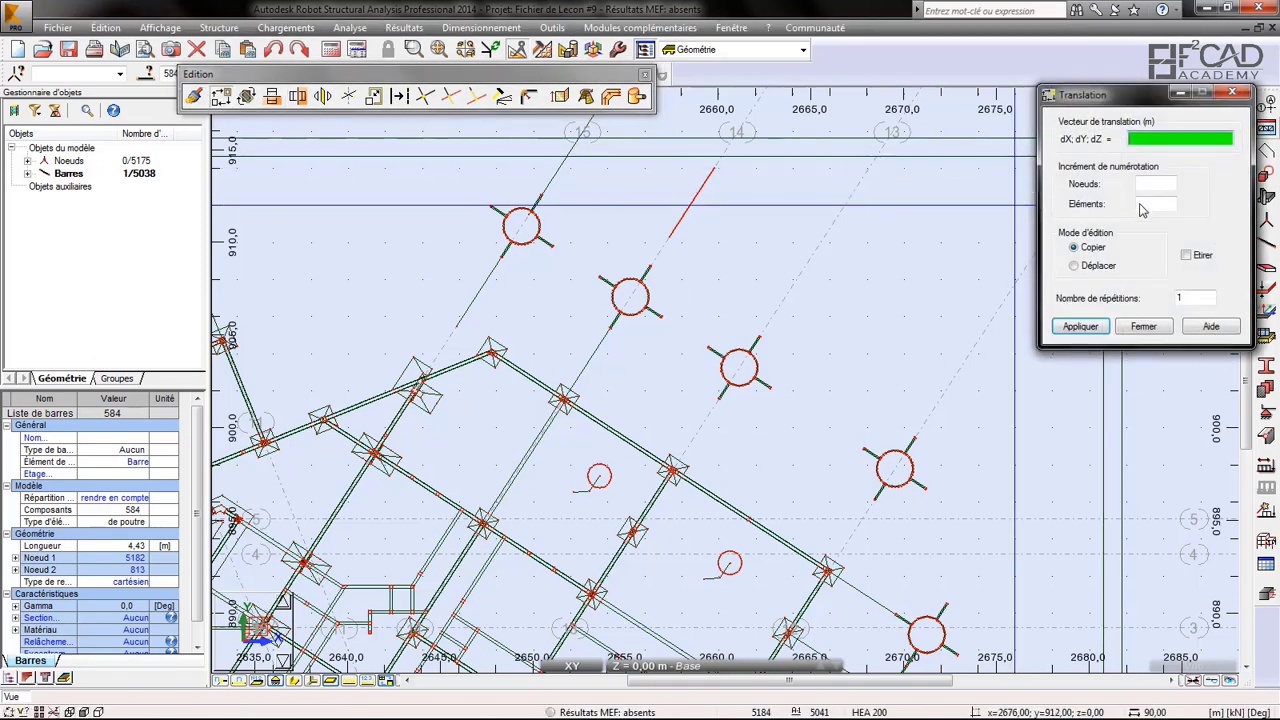
click(1089, 265)
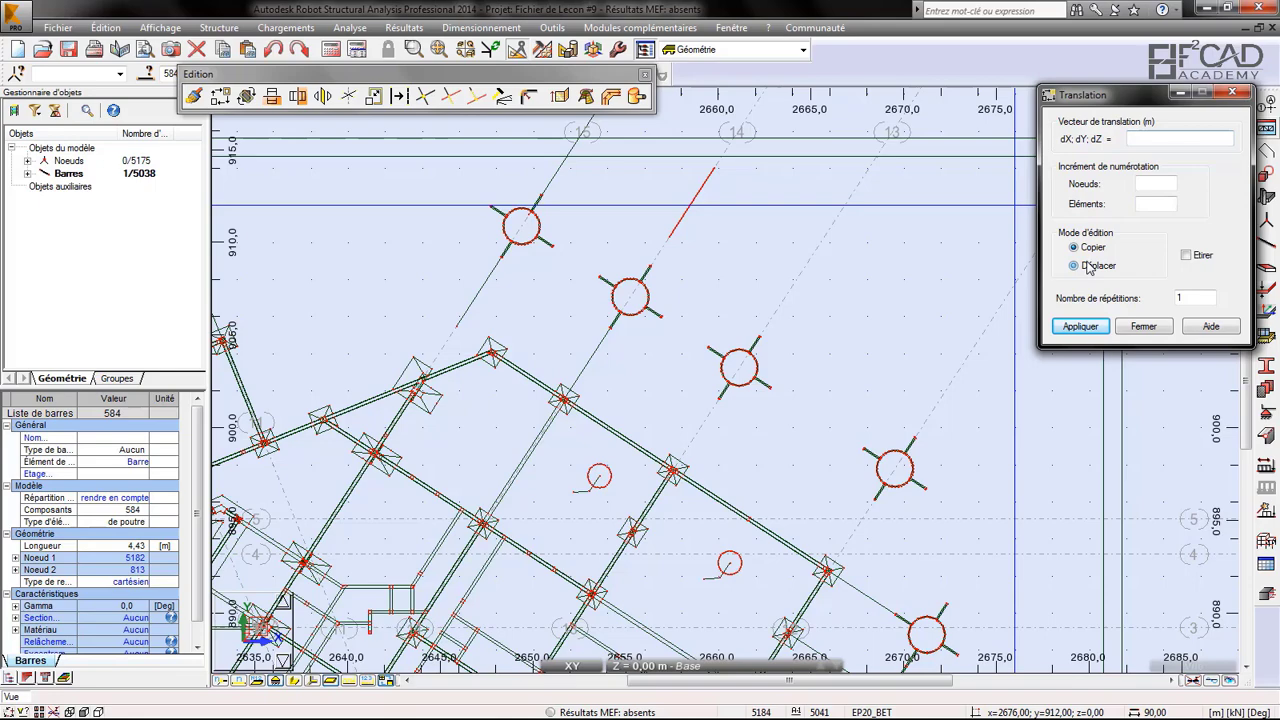
click(1131, 141)
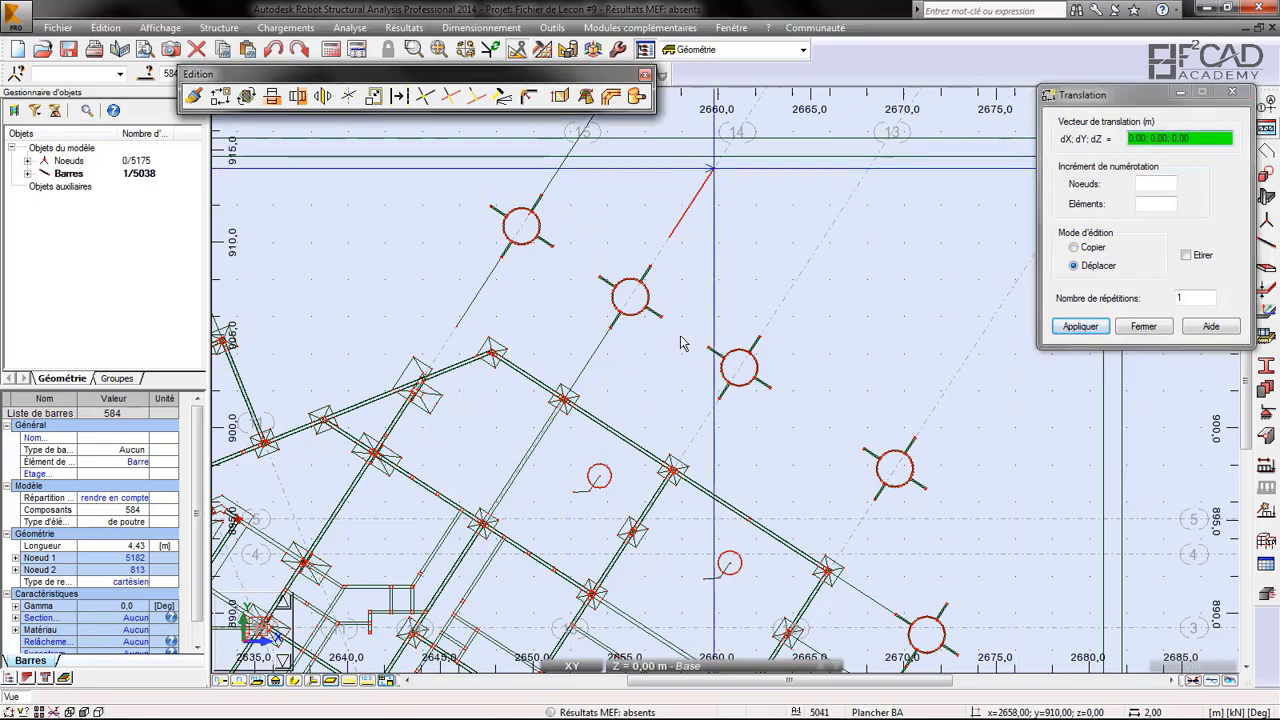
scroll(713, 390, up, 10)
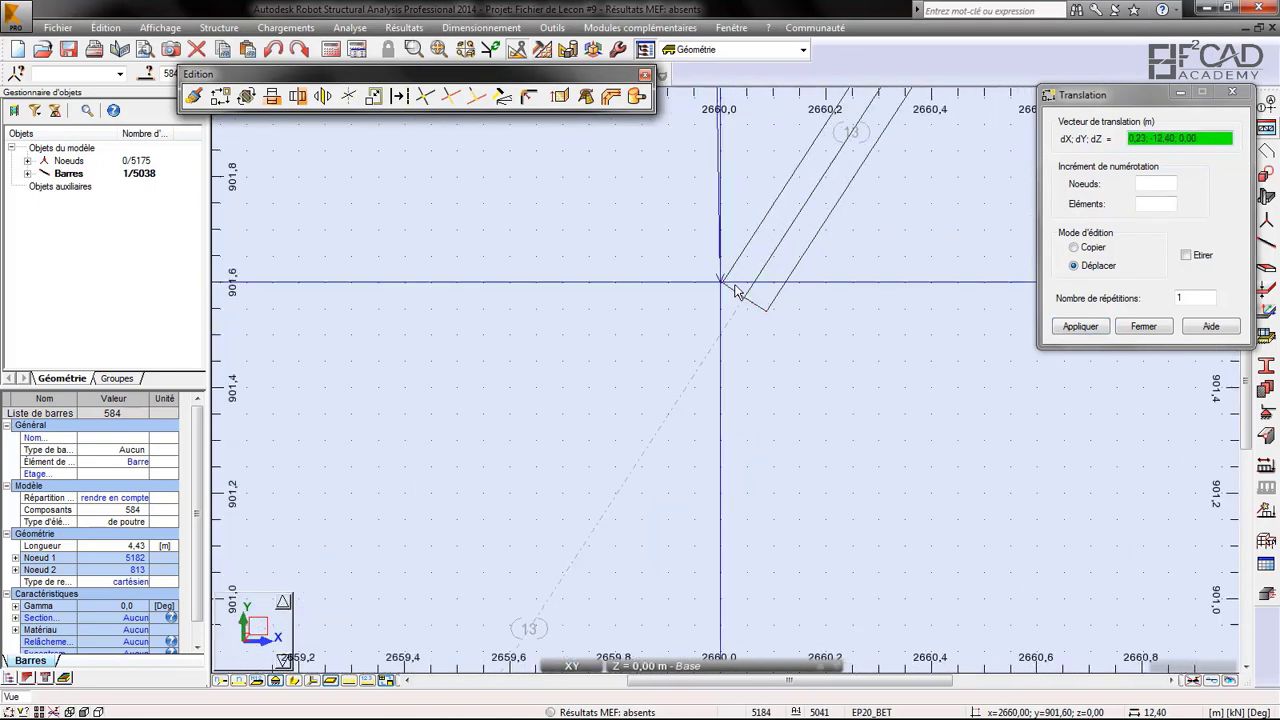
scroll(740, 295, up, 2)
click(748, 302)
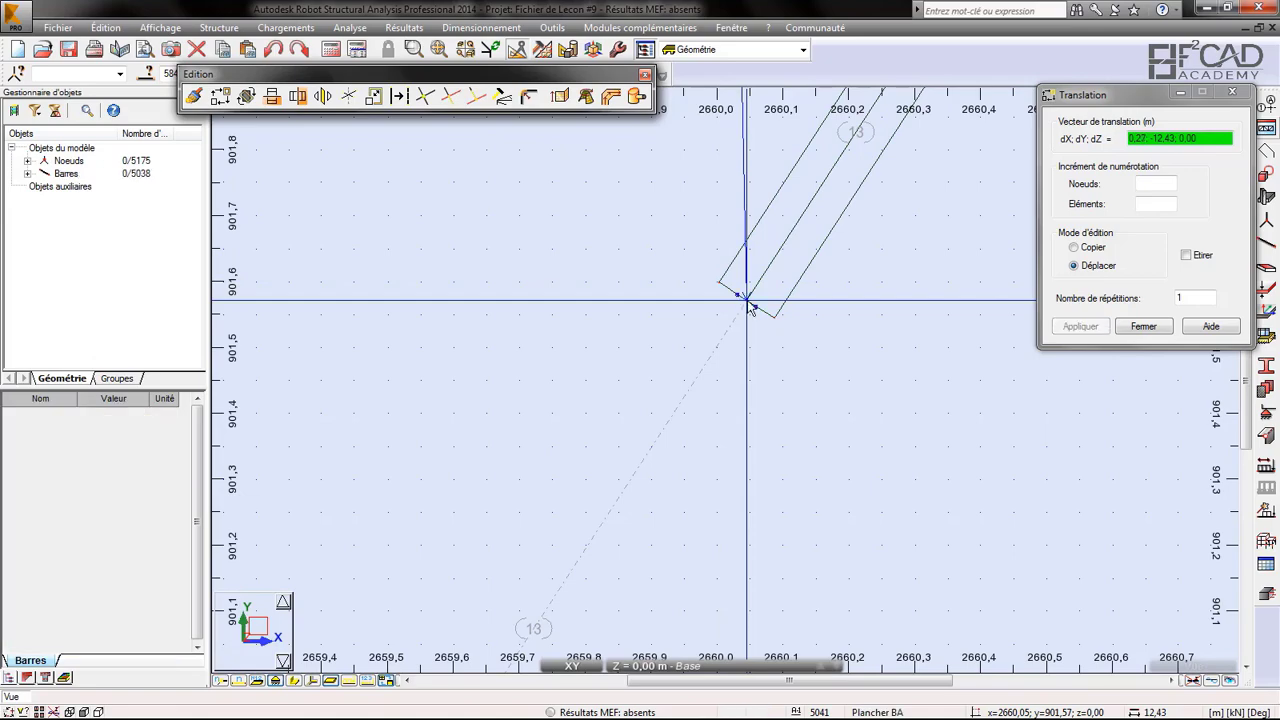
scroll(663, 323, down, 4)
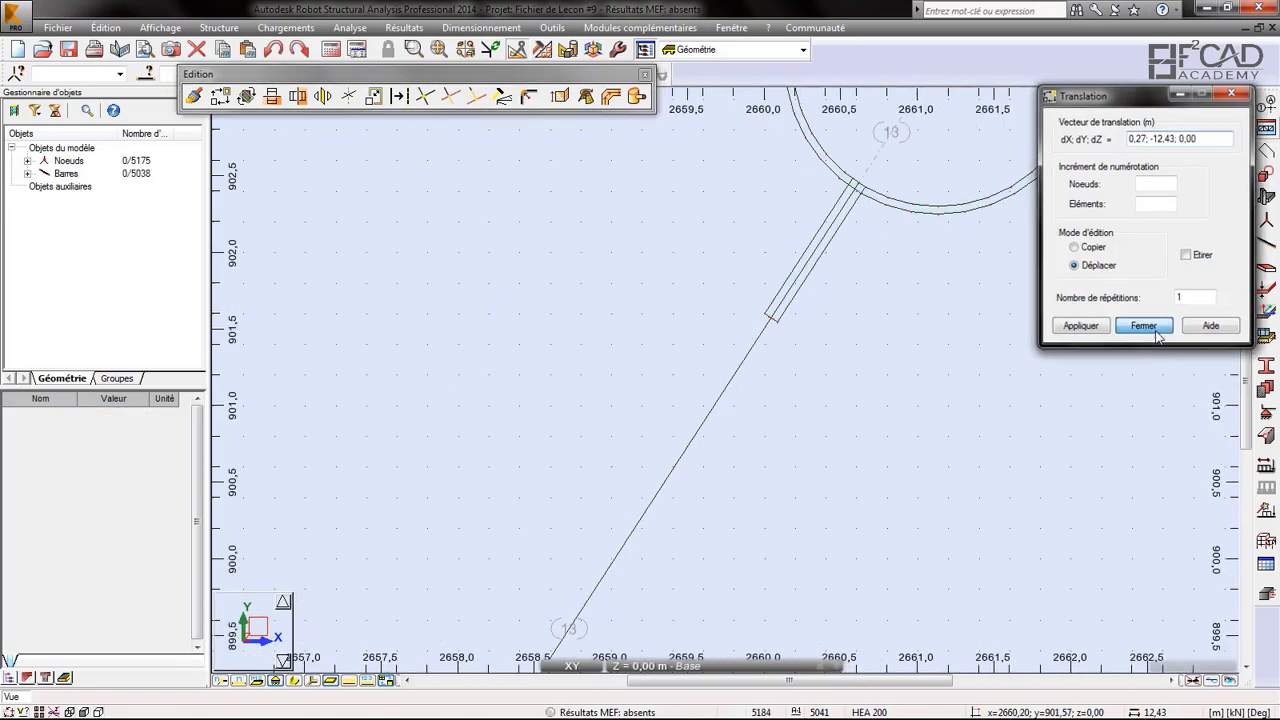
click(1143, 326)
- Move the long displaced bar on axis 15 to axis 12, snapping its upper end to the tip of the circle's lower arm
scroll(871, 360, down, 6)
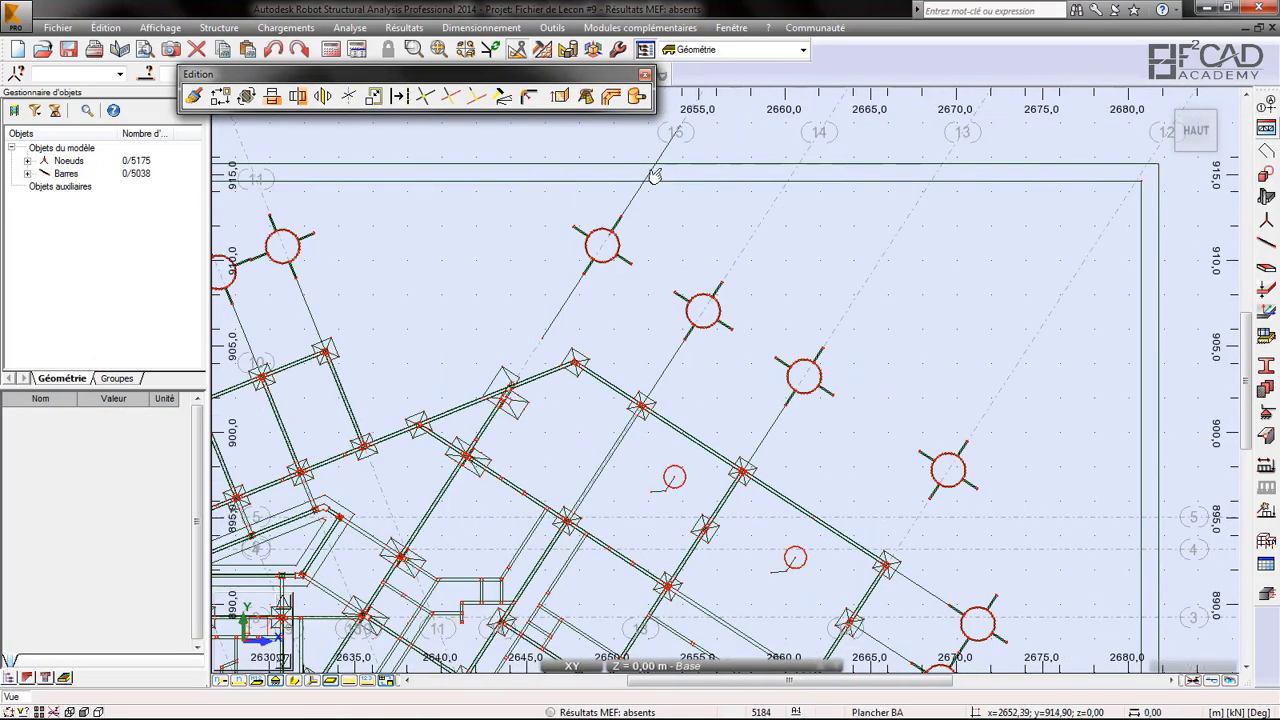
click(652, 178)
scroll(578, 287, down, 2)
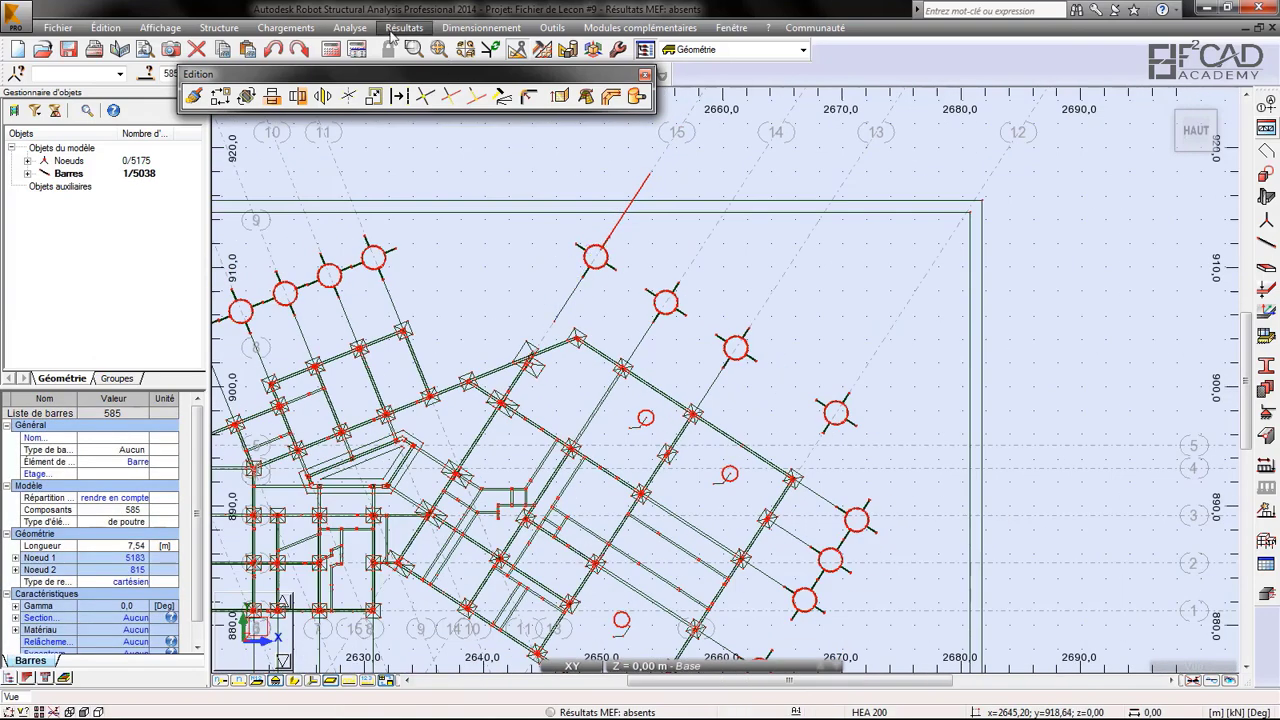
click(220, 97)
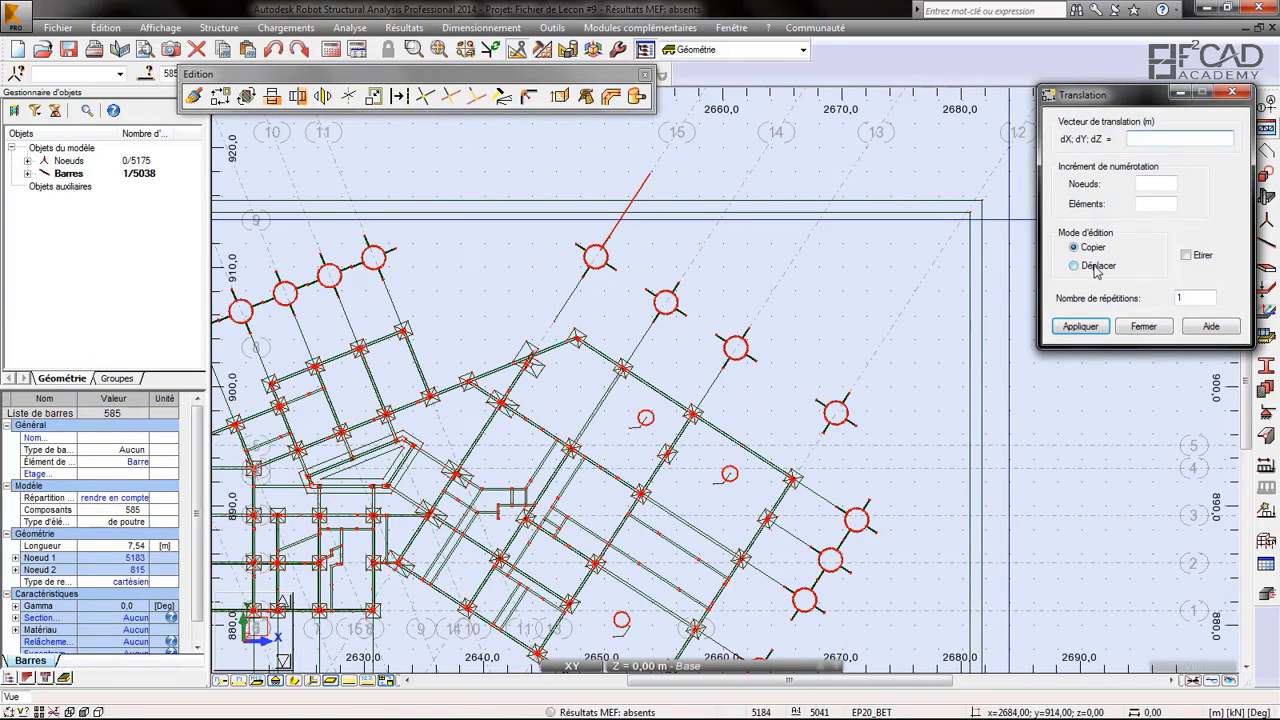
click(1140, 137)
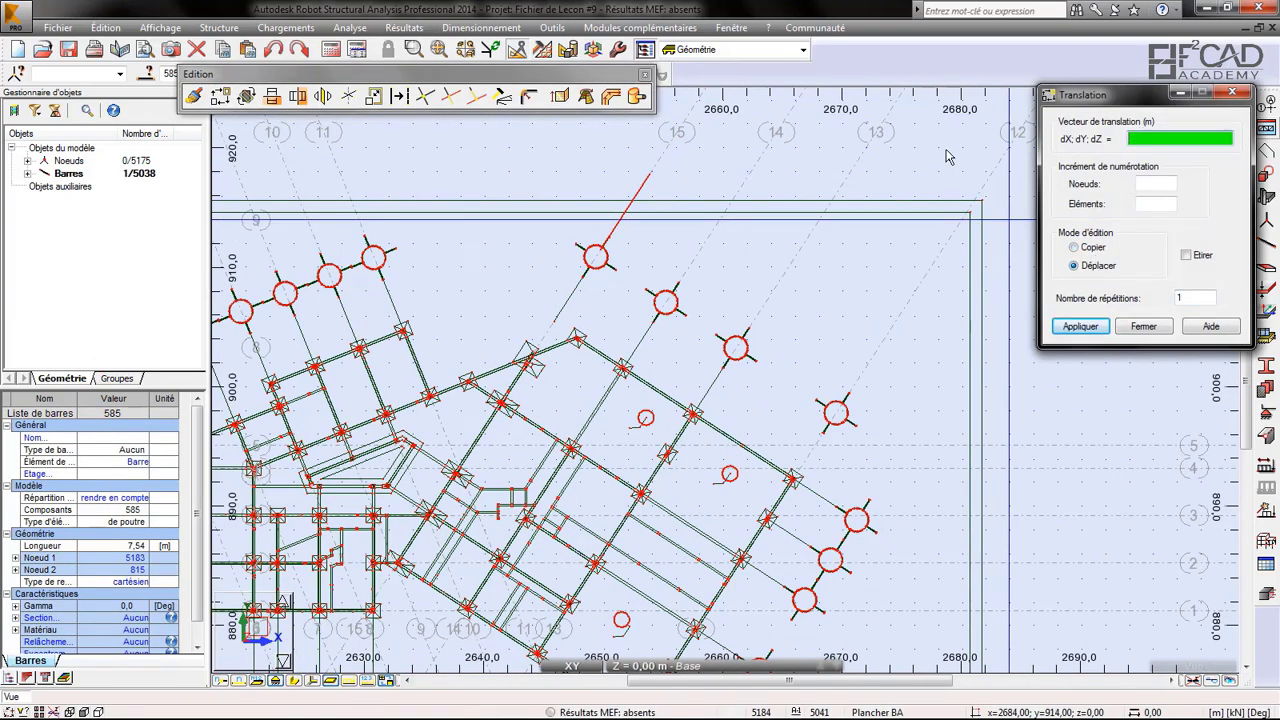
click(650, 180)
scroll(820, 440, up, 6)
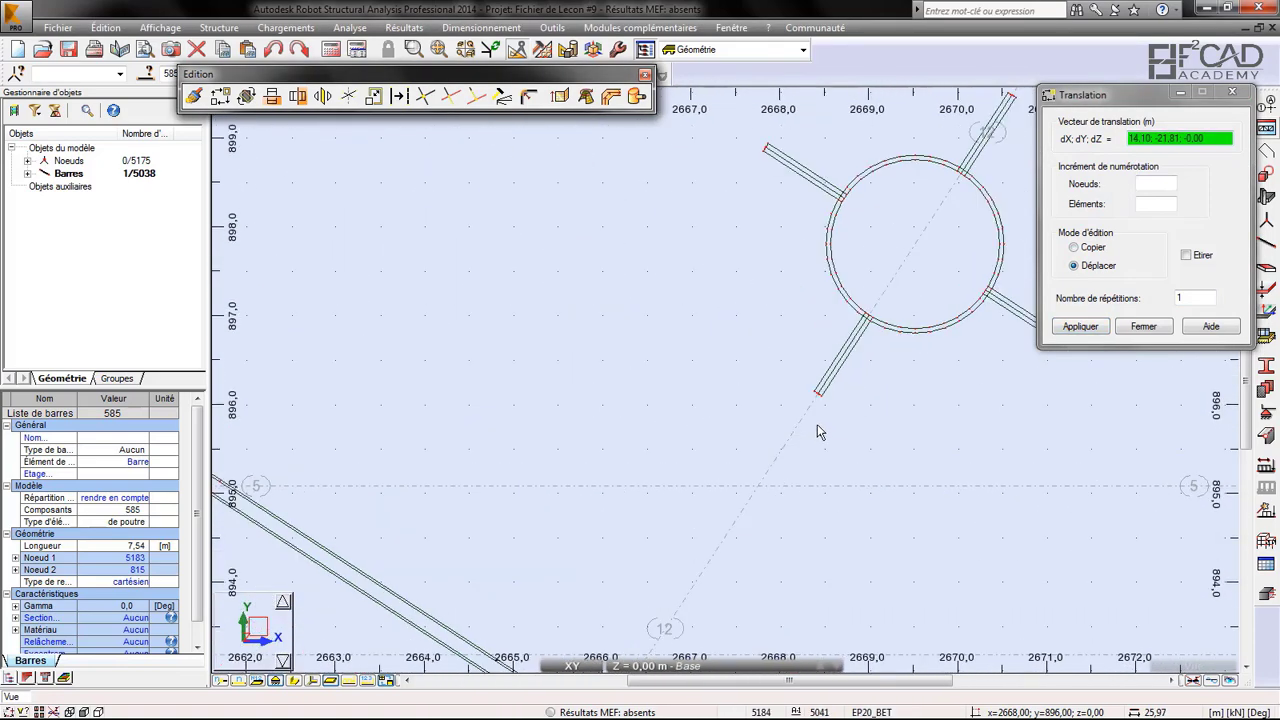
scroll(820, 385, up, 4)
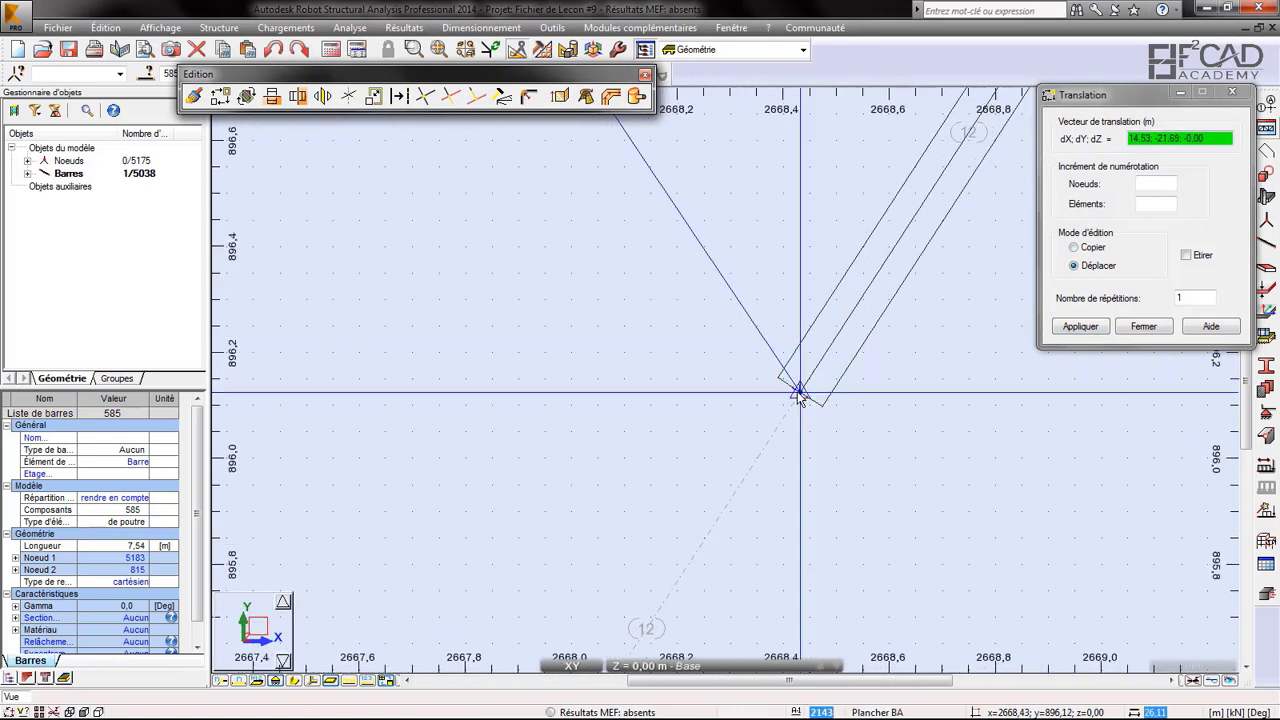
click(800, 393)
scroll(800, 393, down, 3)
click(1130, 328)
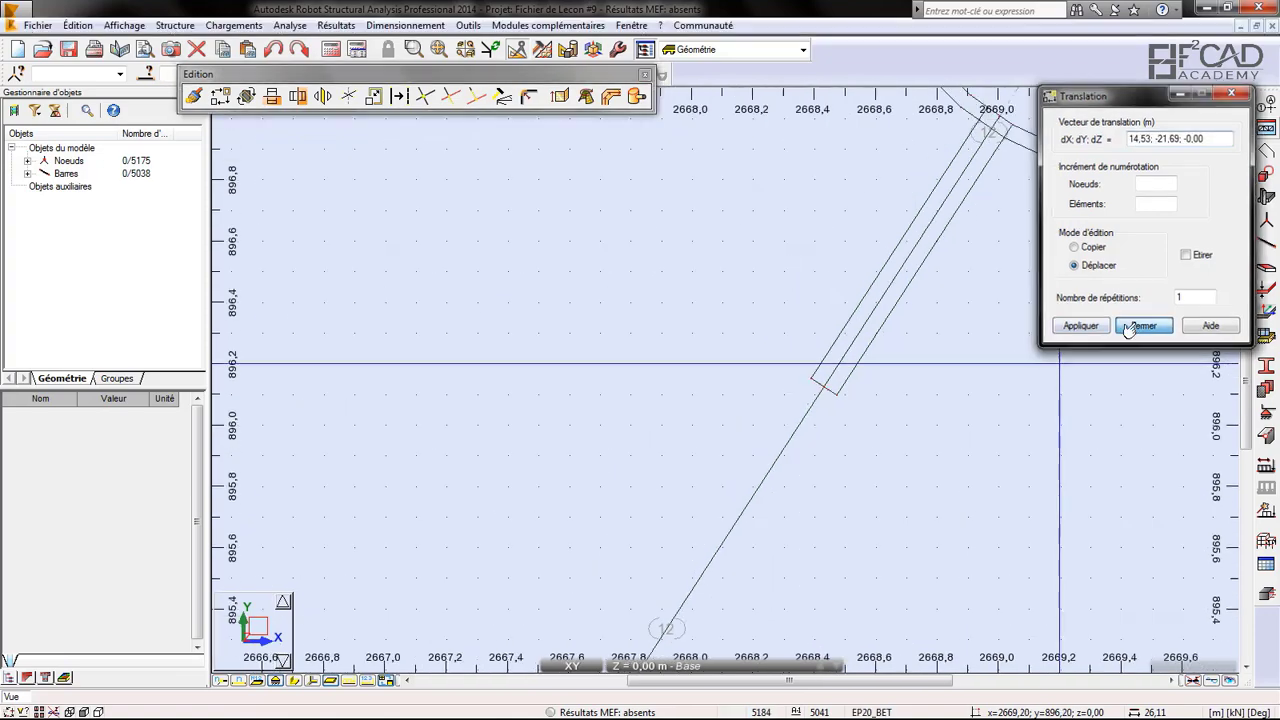
- Create arbitrary construction lines from the four bars attached to the upper-right slanted row of axis circles
scroll(829, 449, down, 10)
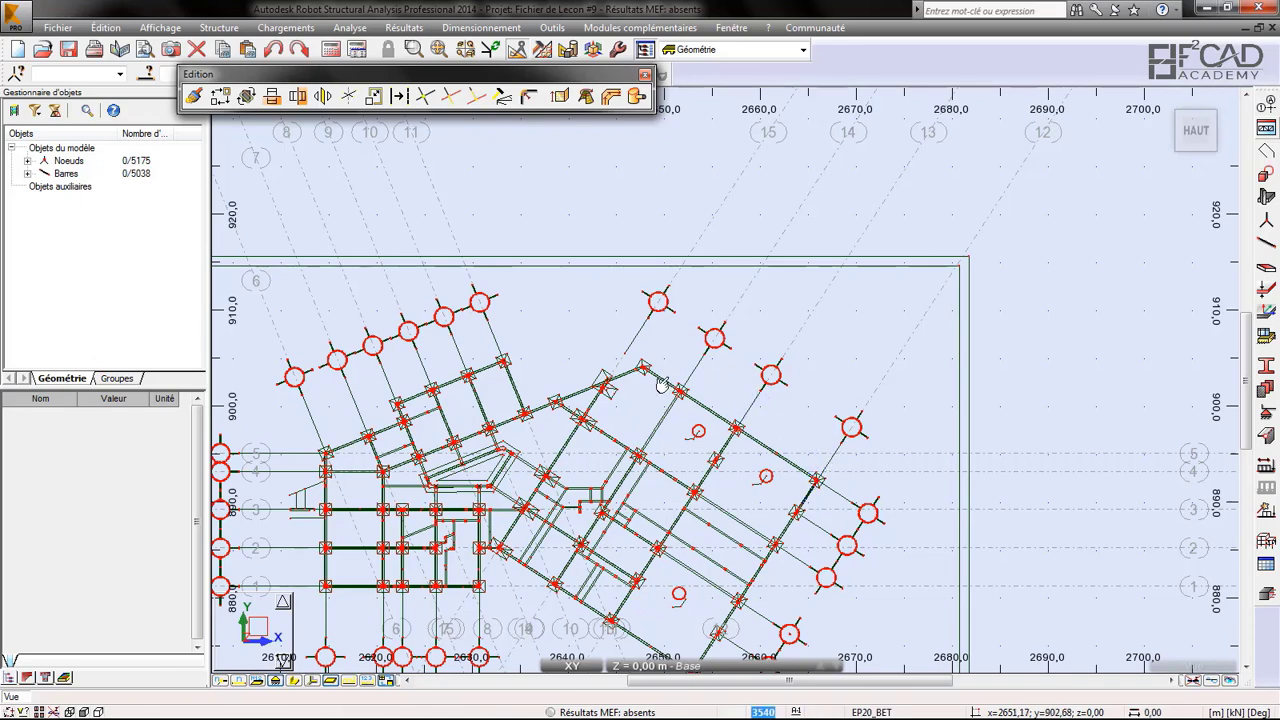
click(632, 340)
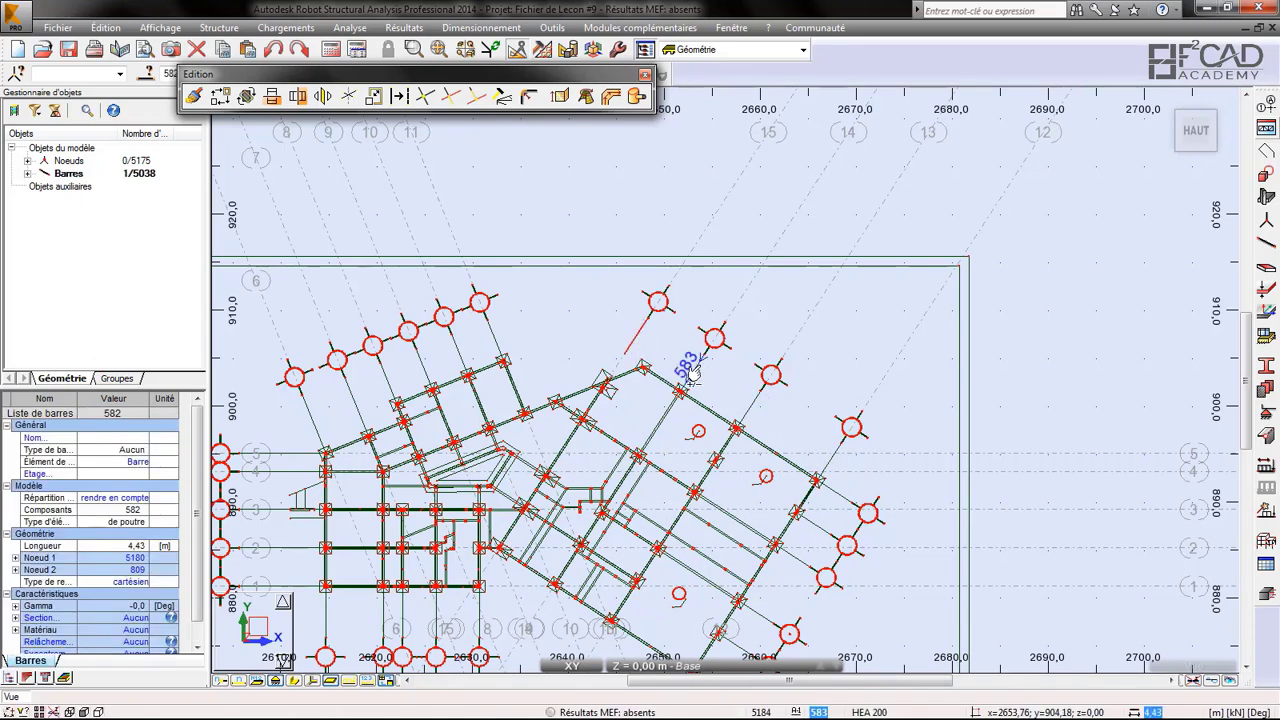
ctrl+click(755, 406)
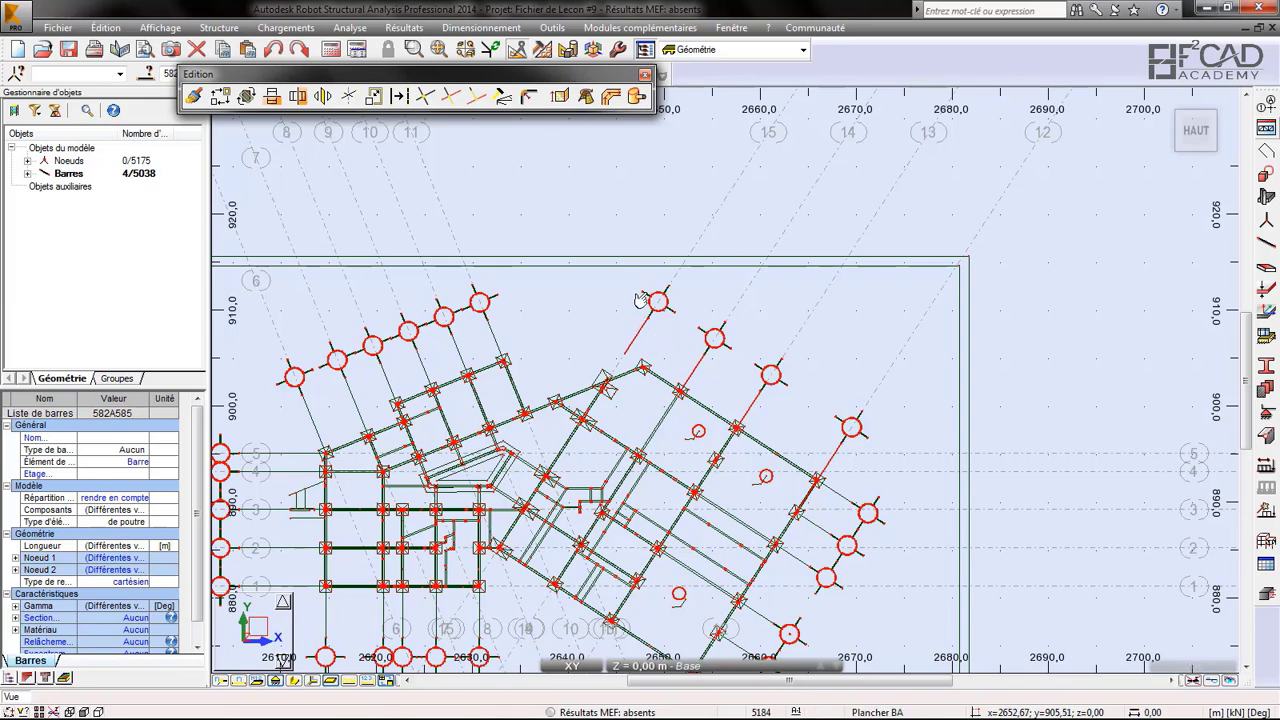
click(643, 77)
scroll(794, 291, down, 4)
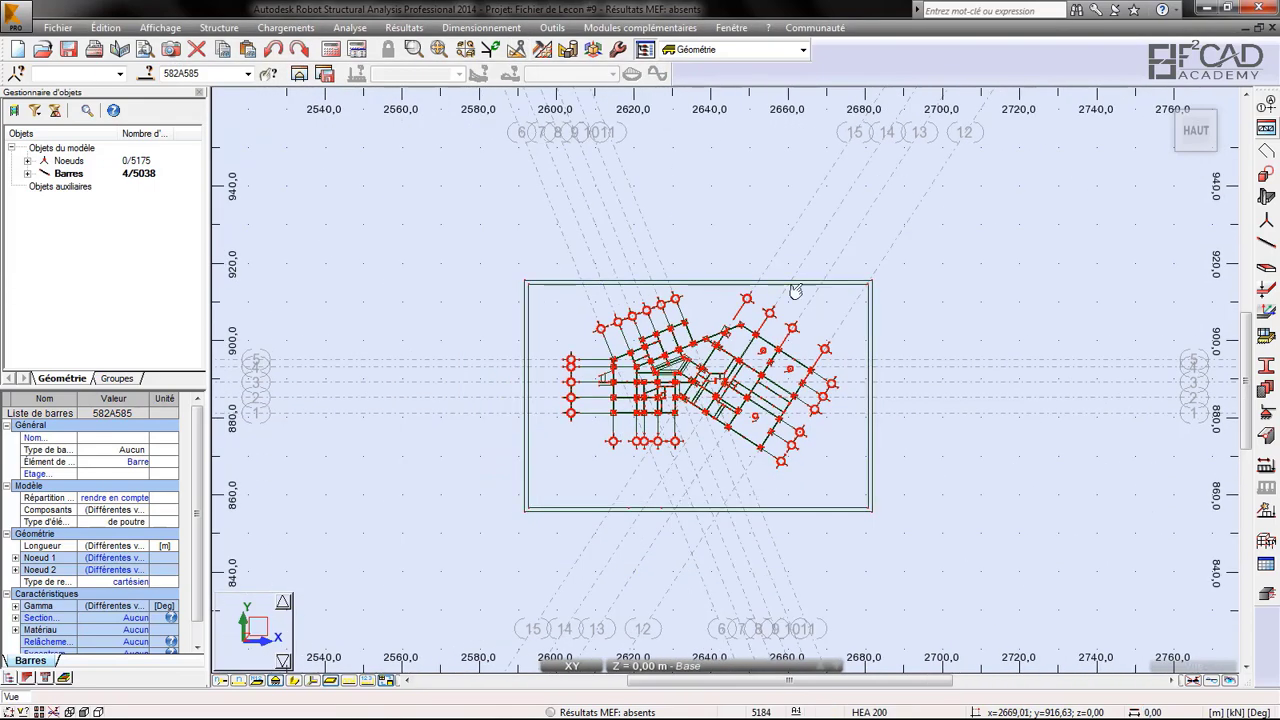
scroll(795, 289, up, 2)
click(1264, 107)
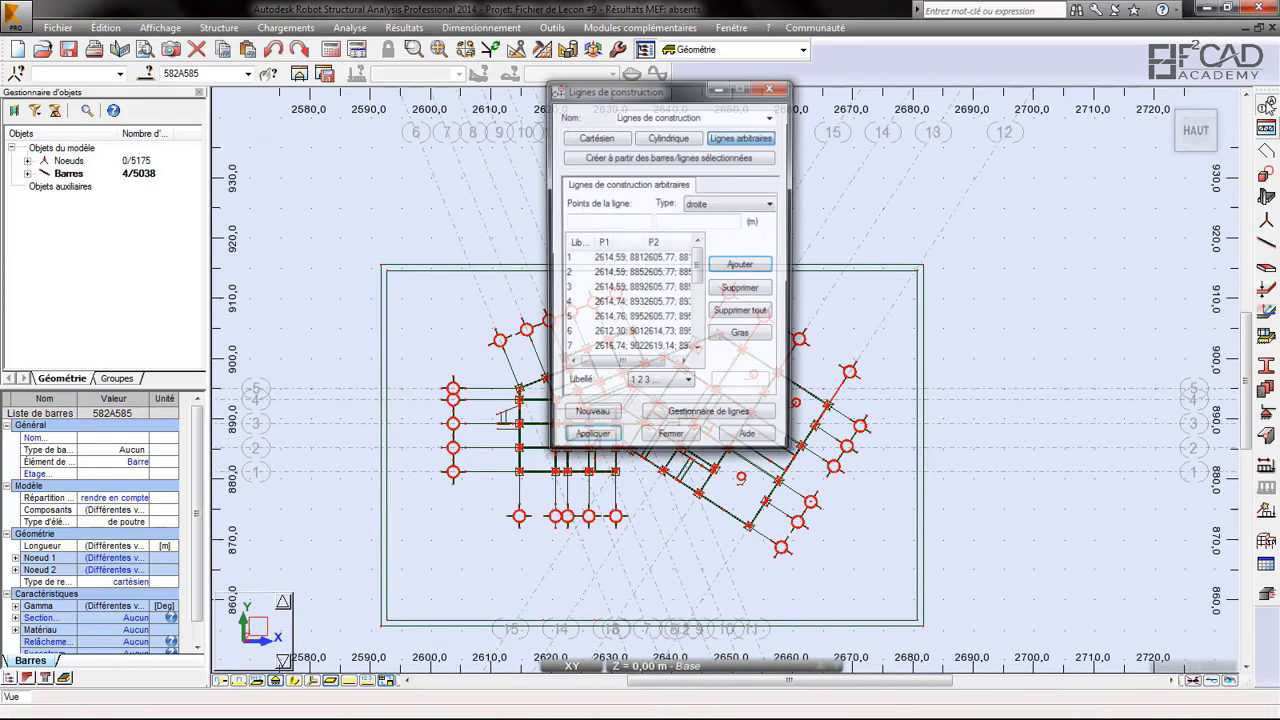
click(686, 158)
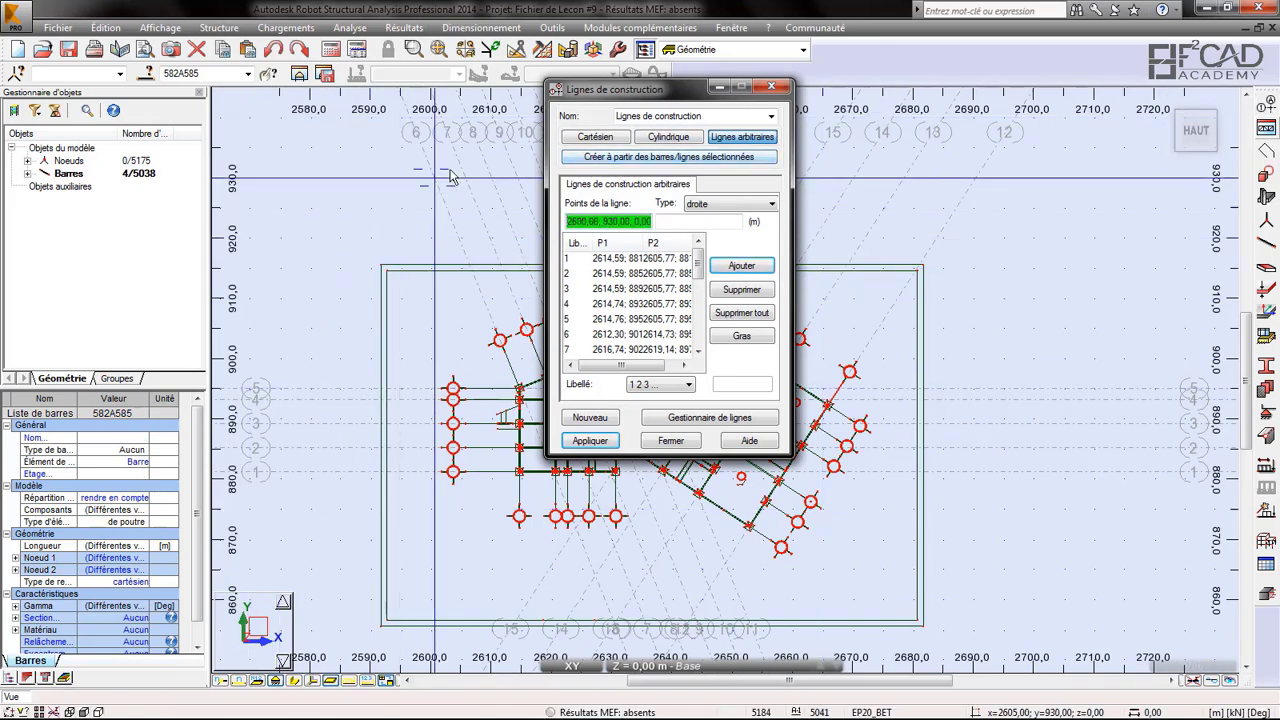
click(586, 442)
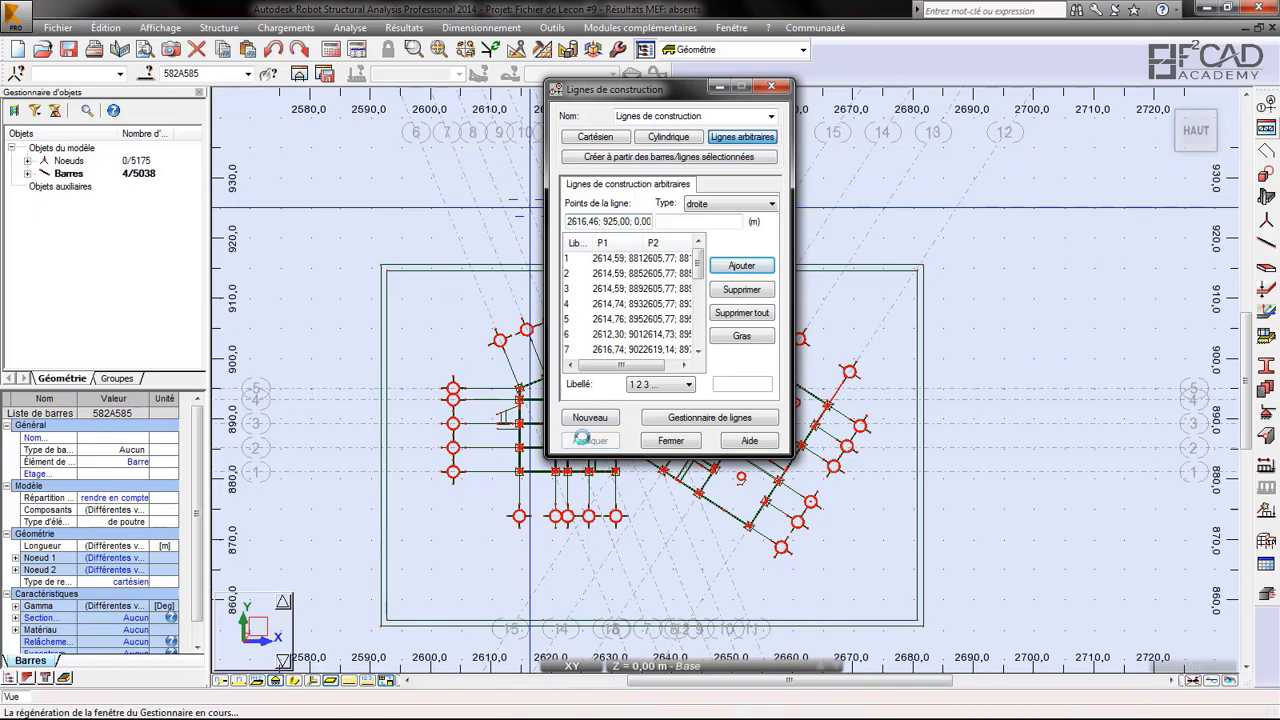
click(670, 438)
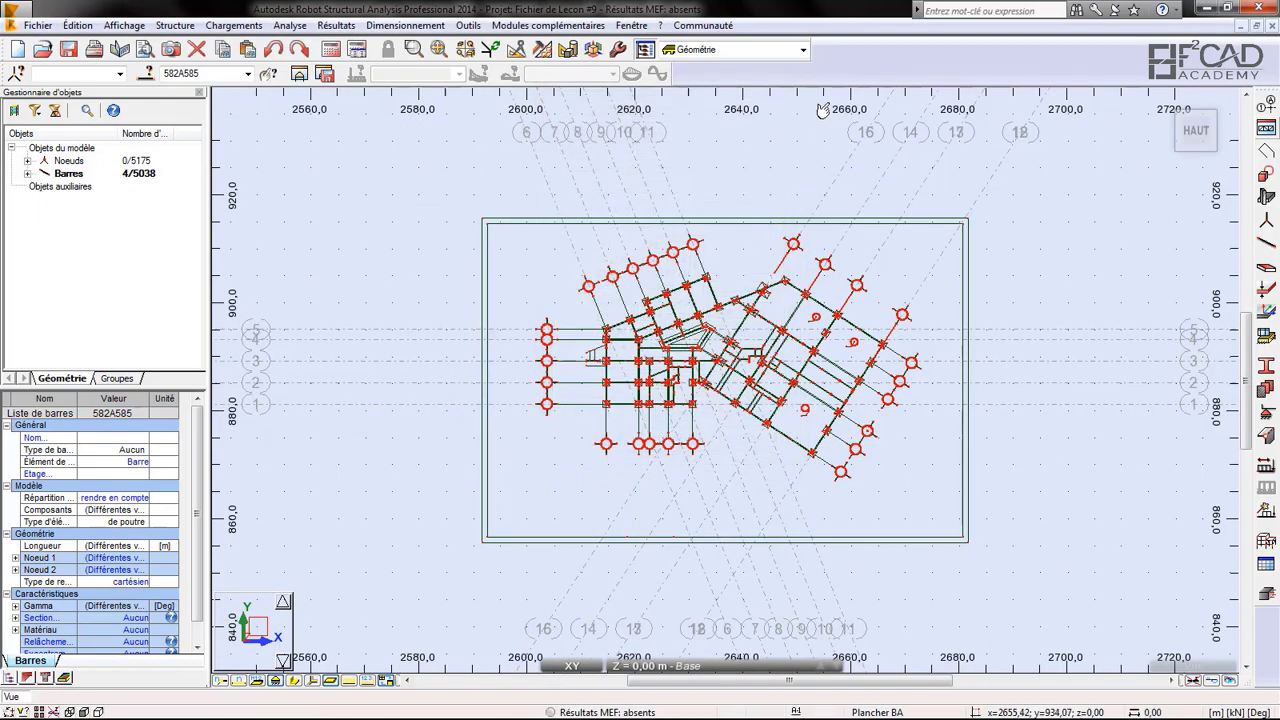
- Examine the axis labels around the plan and clear the bar selection
scroll(874, 103, up, 3)
scroll(784, 252, down, 2)
scroll(763, 269, down, 1)
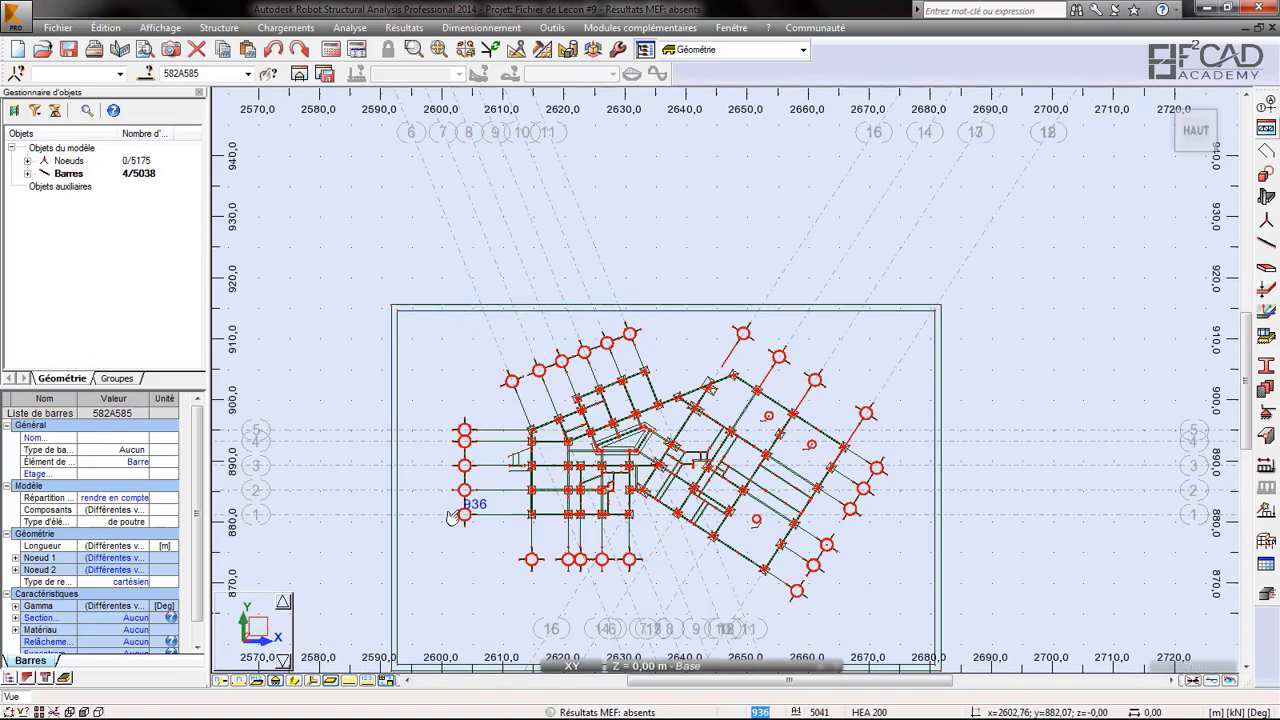
scroll(725, 362, up, 1)
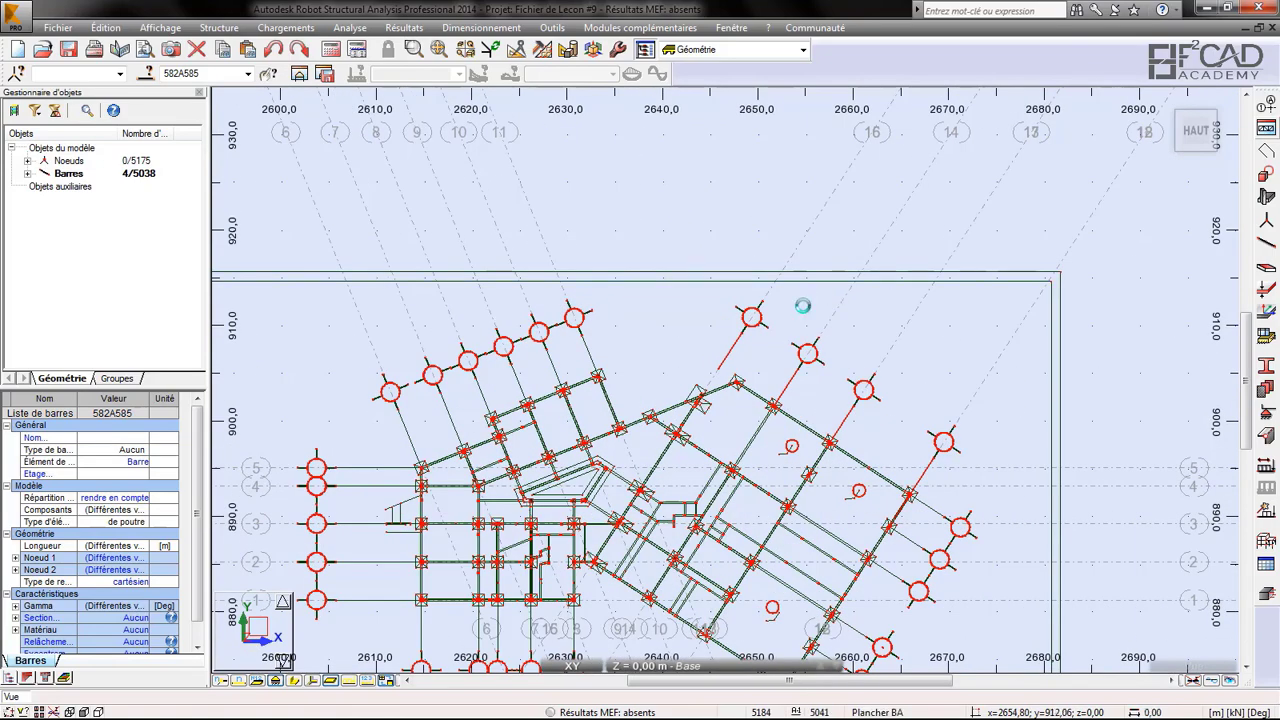
click(803, 306)
scroll(778, 301, down, 2)
scroll(671, 345, up, 1)
scroll(620, 268, down, 1)
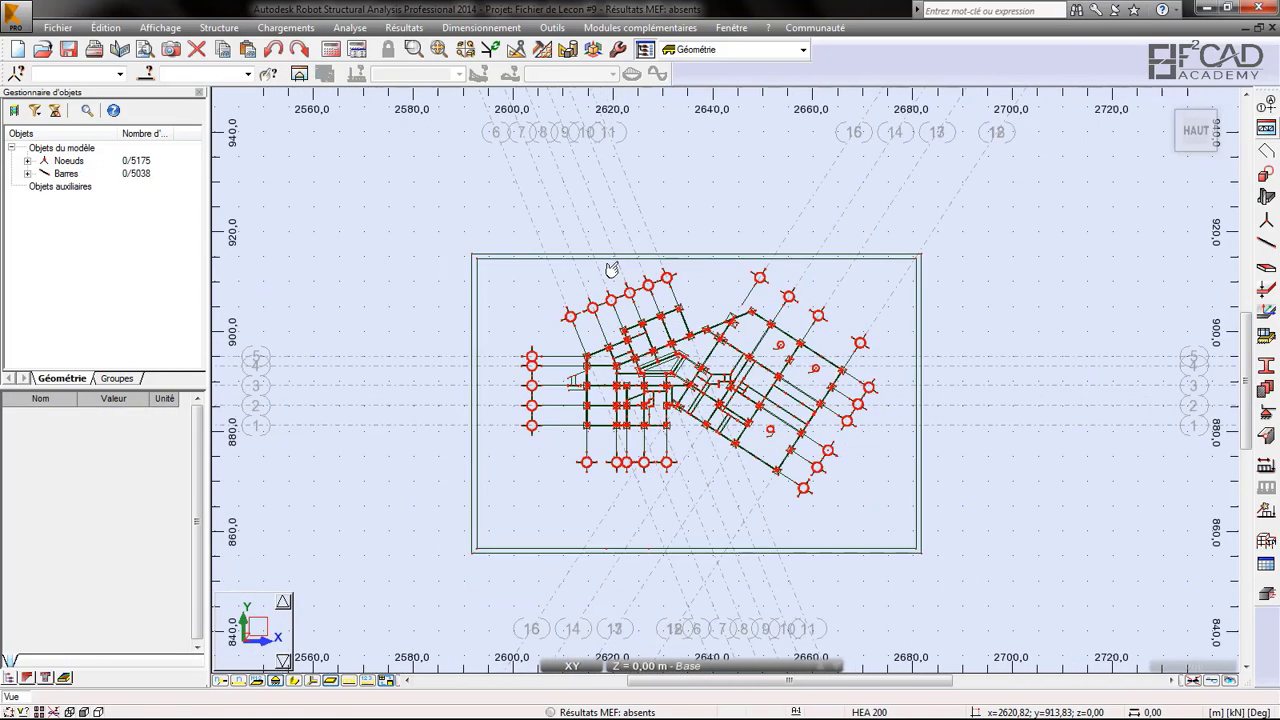
- Delete all existing arbitrary construction lines and apply the change
scroll(612, 269, up, 1)
click(1267, 106)
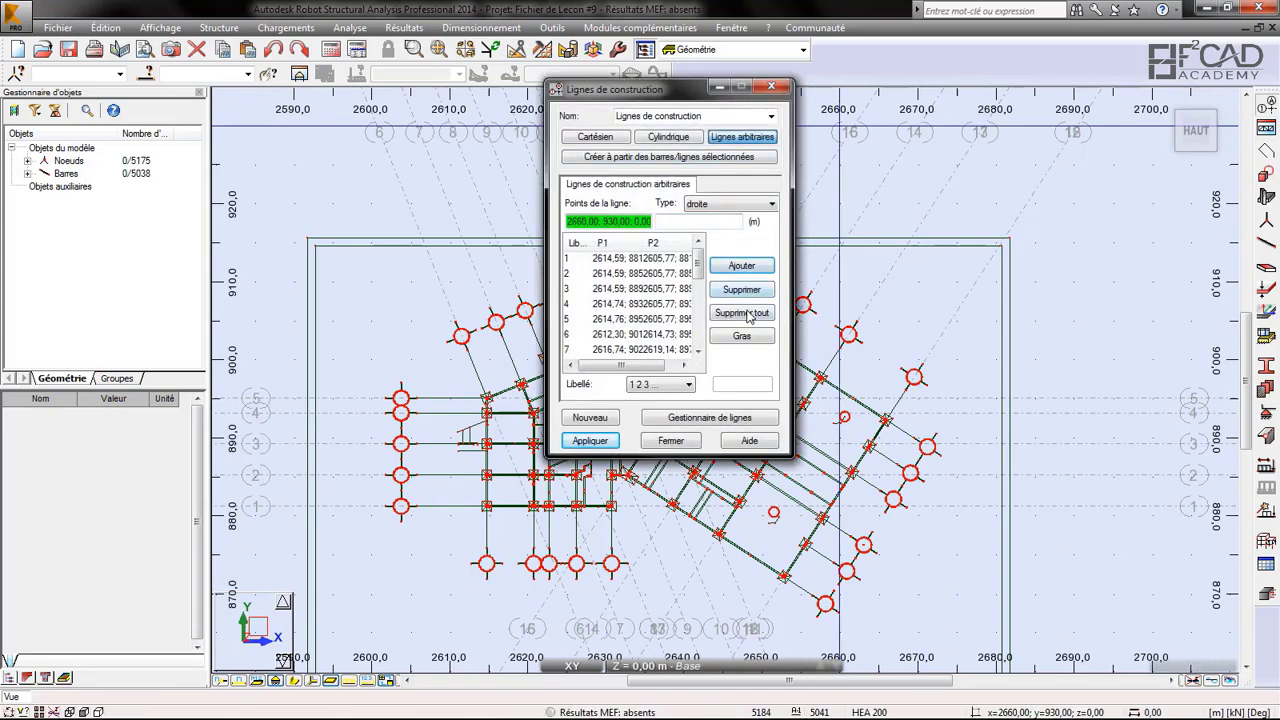
click(746, 313)
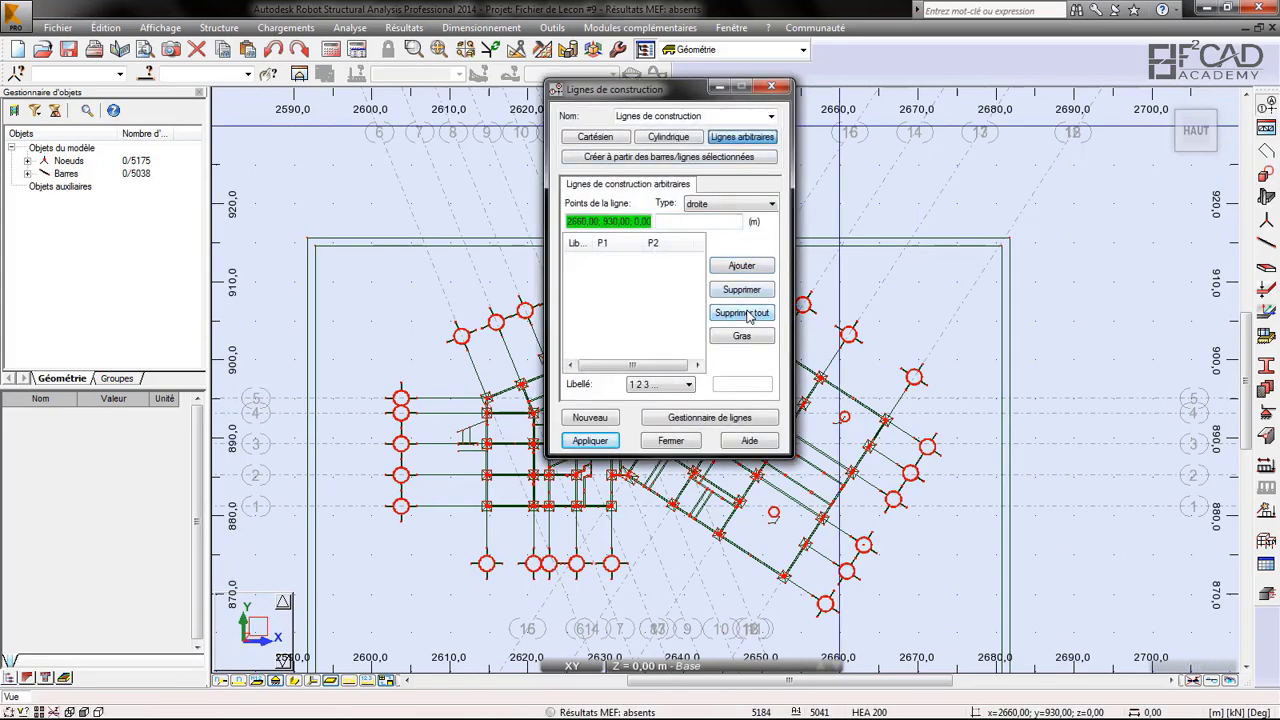
click(592, 441)
click(667, 442)
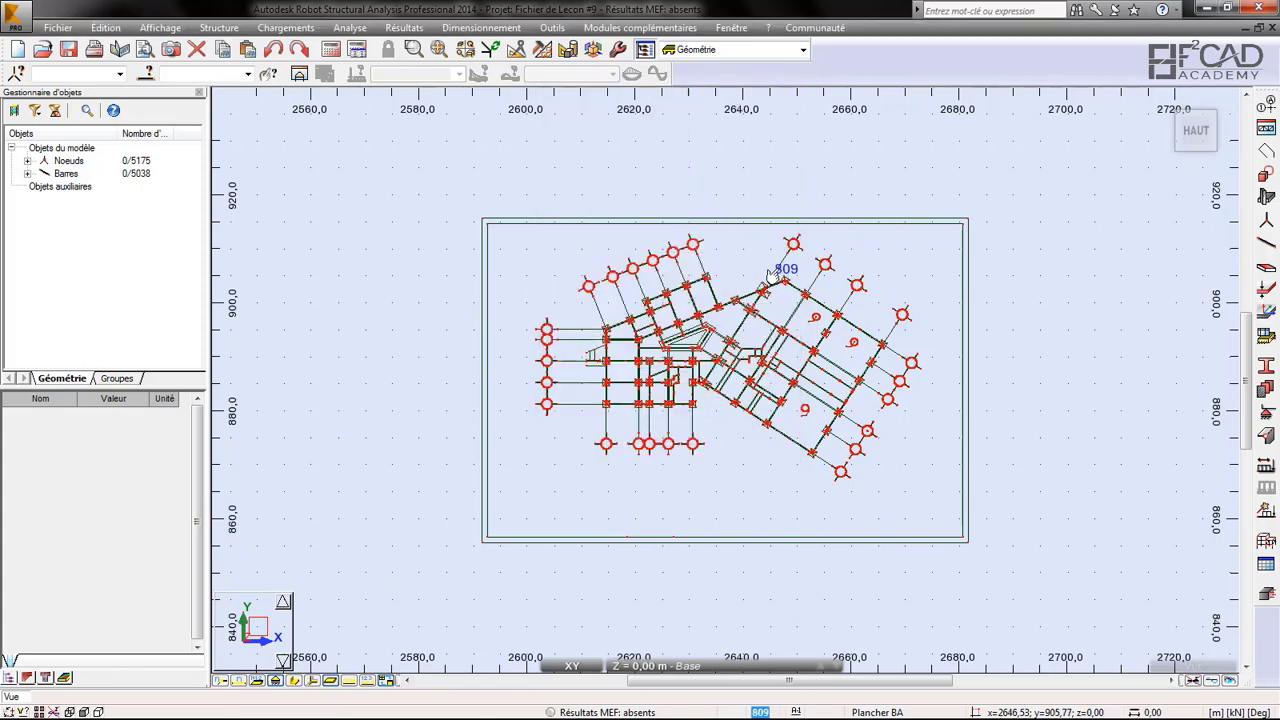
- Create arbitrary construction lines from the five horizontal bars beside the plan's left column of circles, picked from lowest to highest
scroll(590, 388, up, 2)
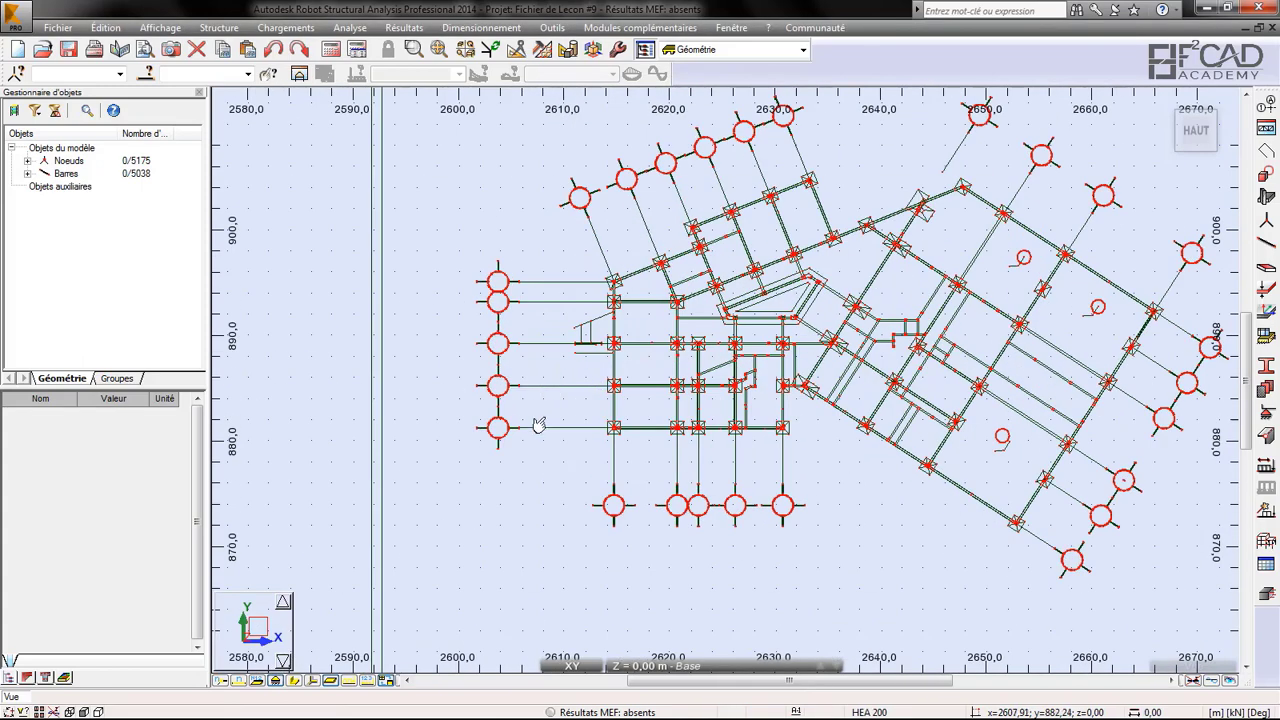
click(538, 426)
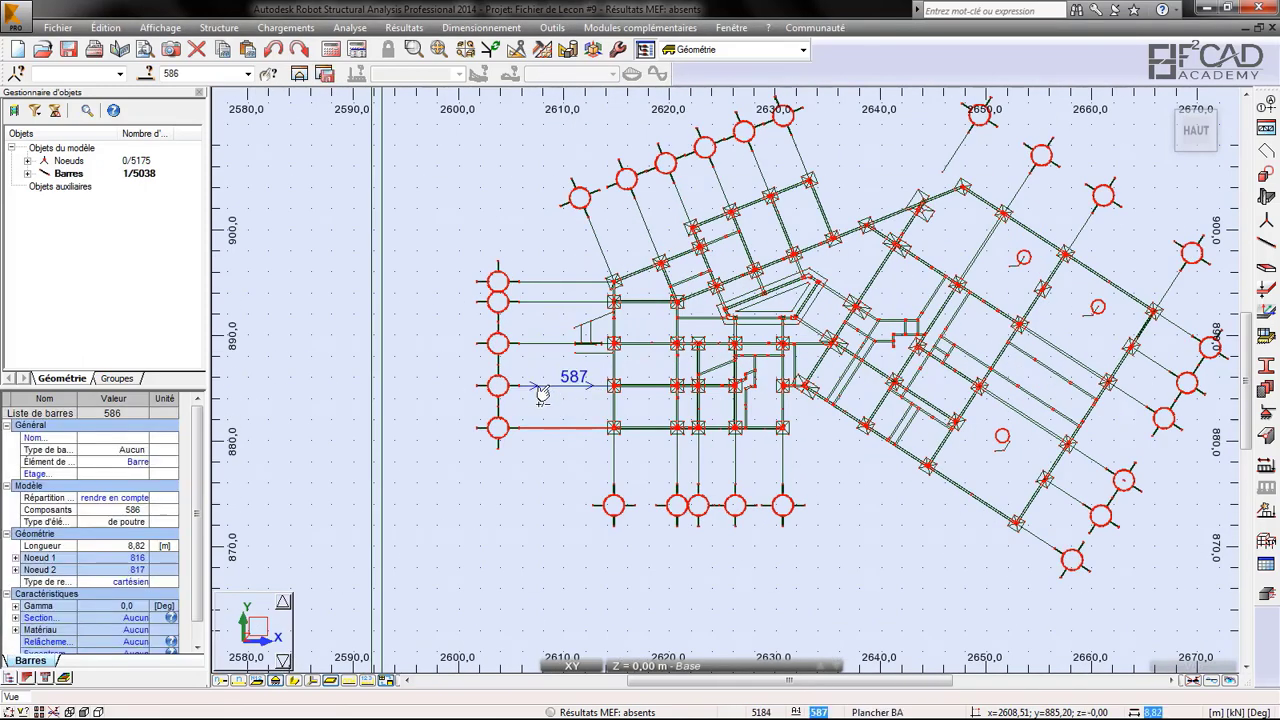
ctrl+click(538, 386)
ctrl+click(536, 343)
ctrl+click(538, 301)
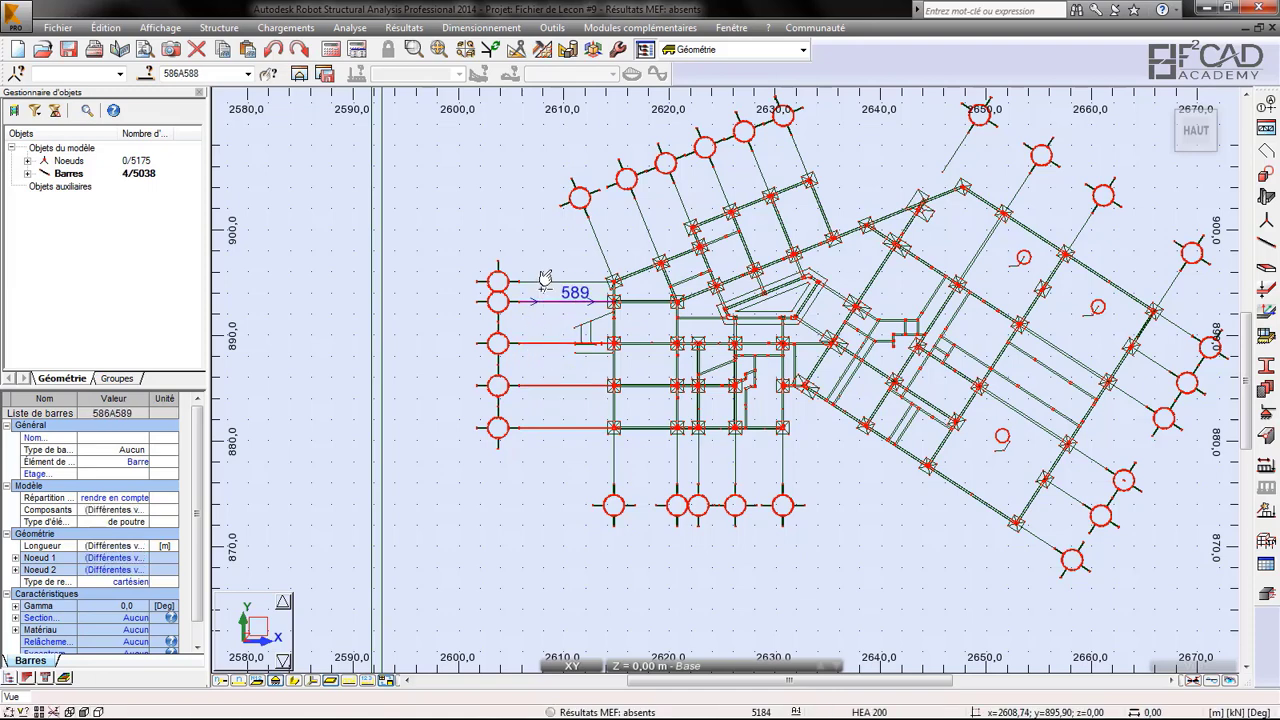
ctrl+click(538, 281)
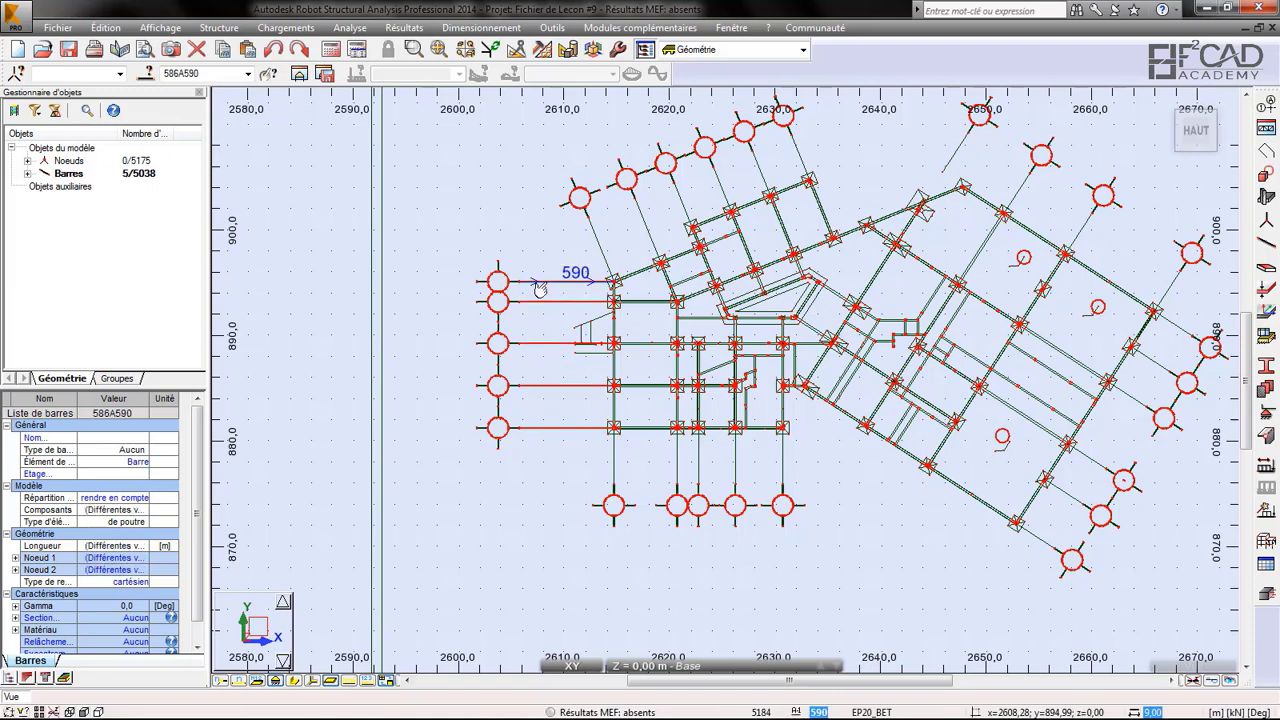
click(1266, 104)
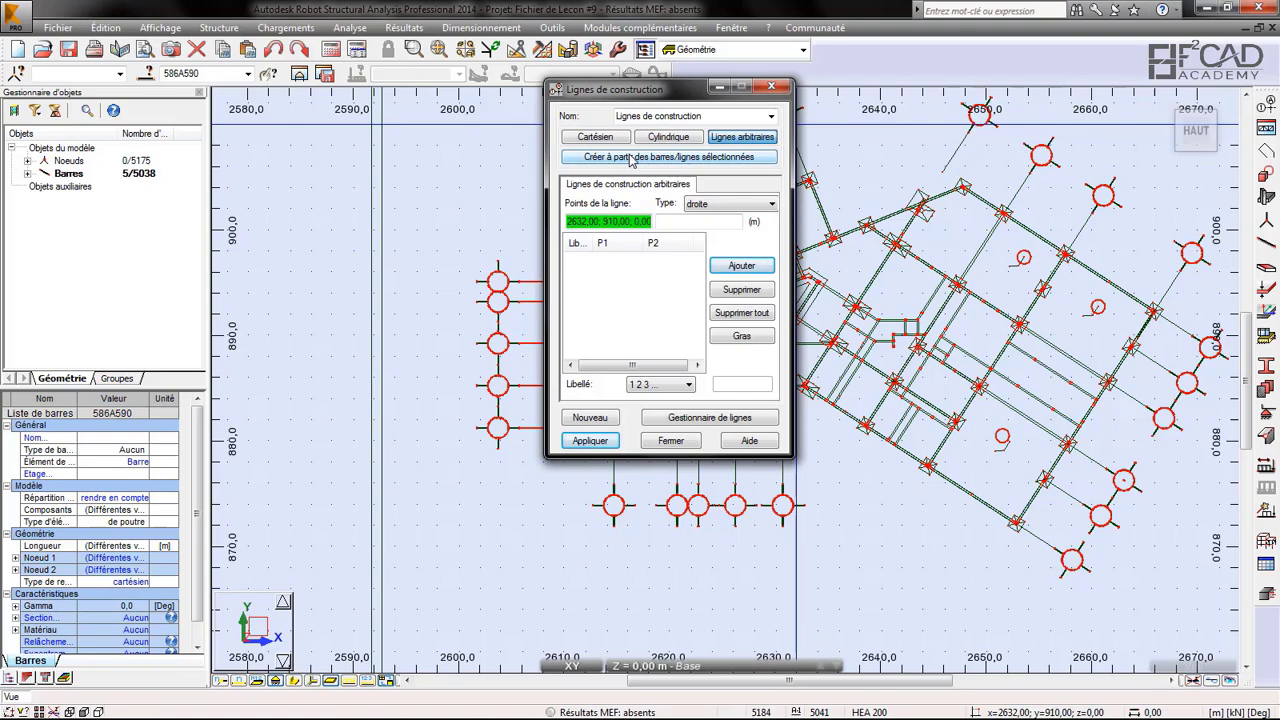
click(631, 158)
click(589, 441)
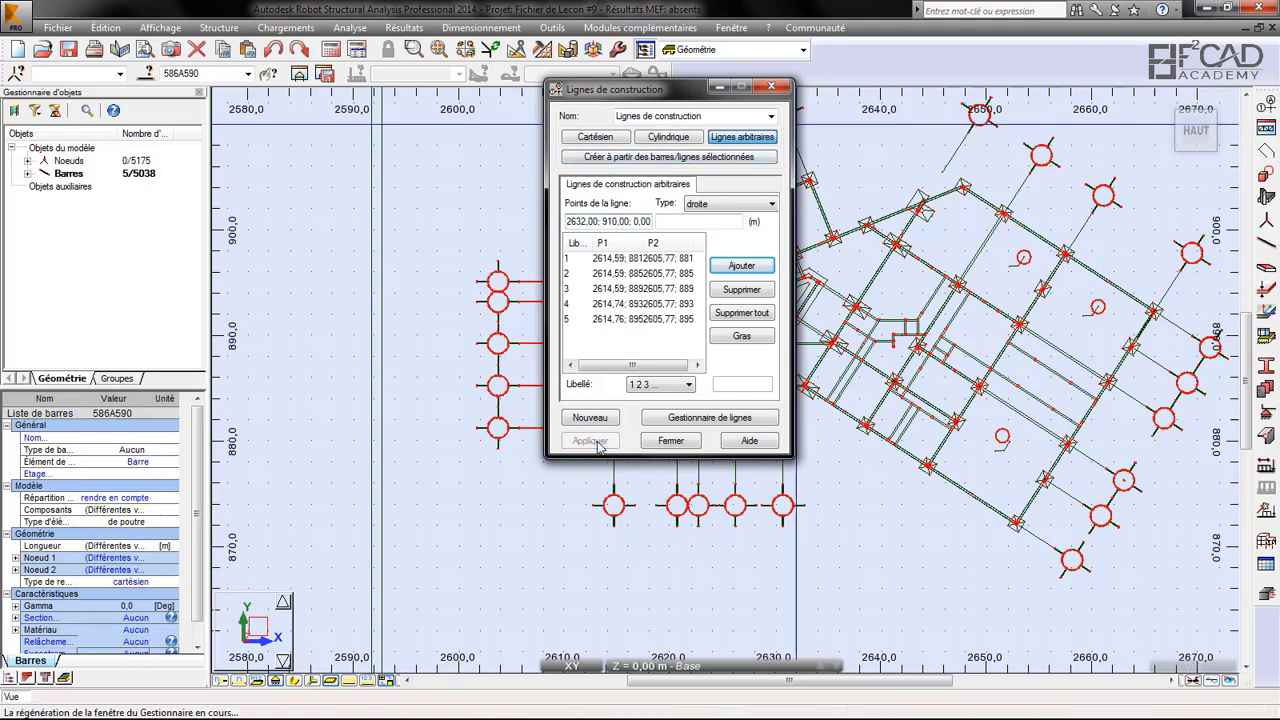
click(670, 441)
- Create arbitrary construction lines from the six slanted bars below the upper-left row of circles, picked from left to right
scroll(612, 287, up, 3)
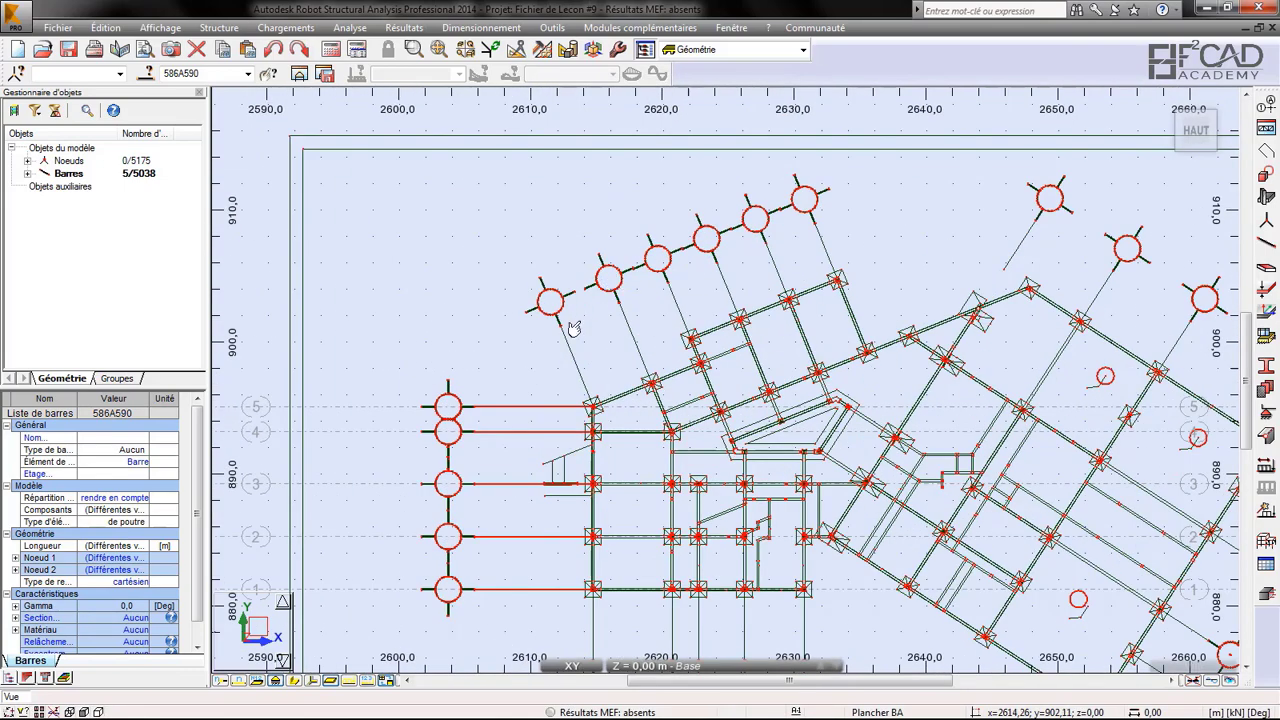
click(576, 355)
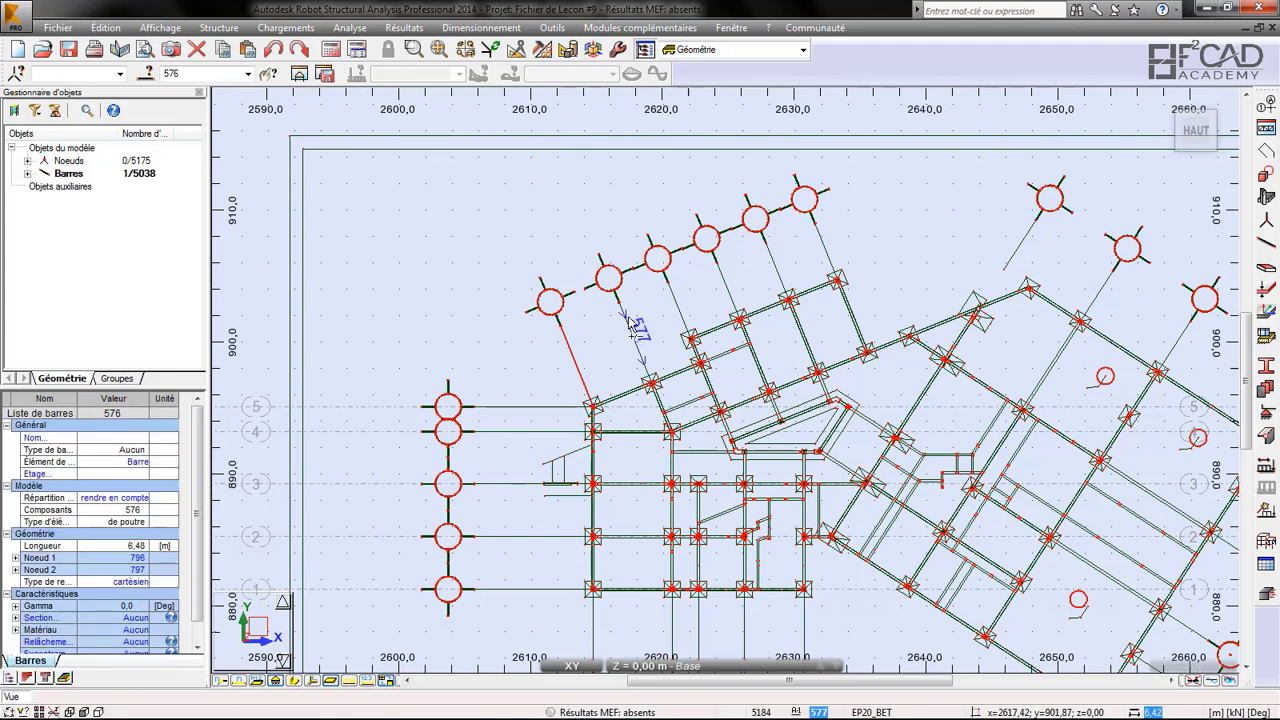
ctrl+click(622, 325)
ctrl+click(673, 300)
ctrl+click(730, 288)
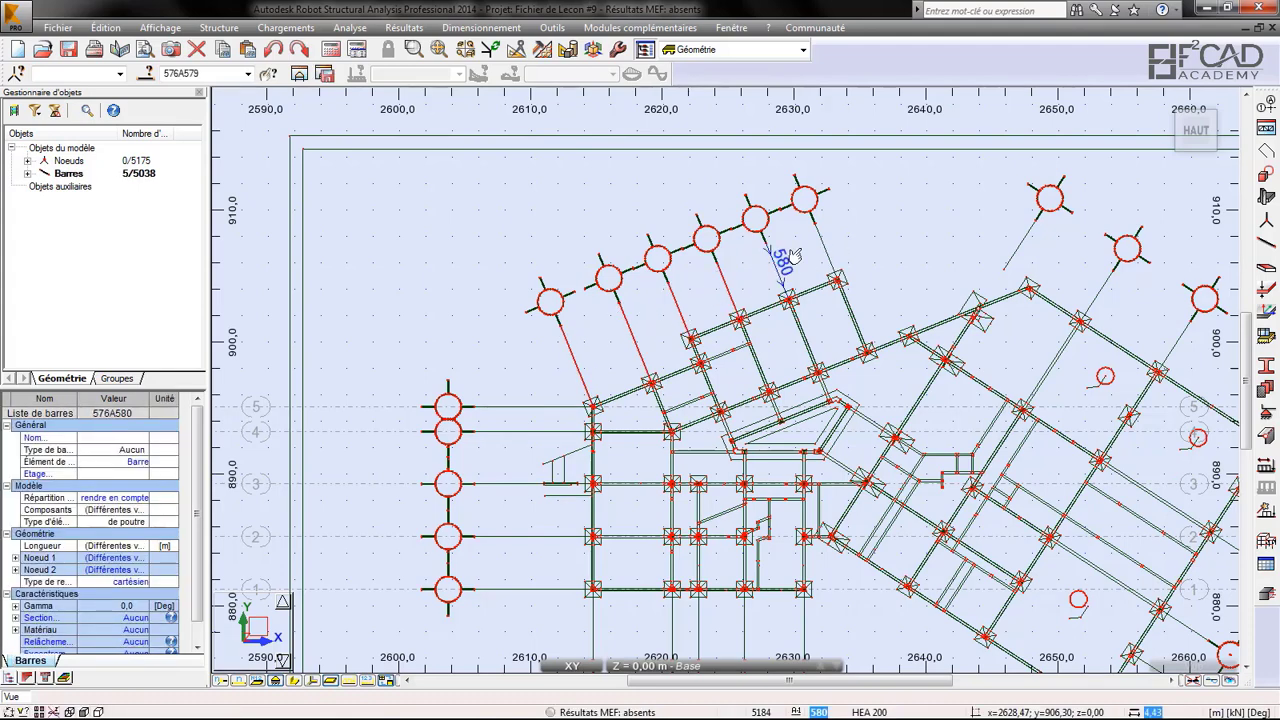
ctrl+click(823, 243)
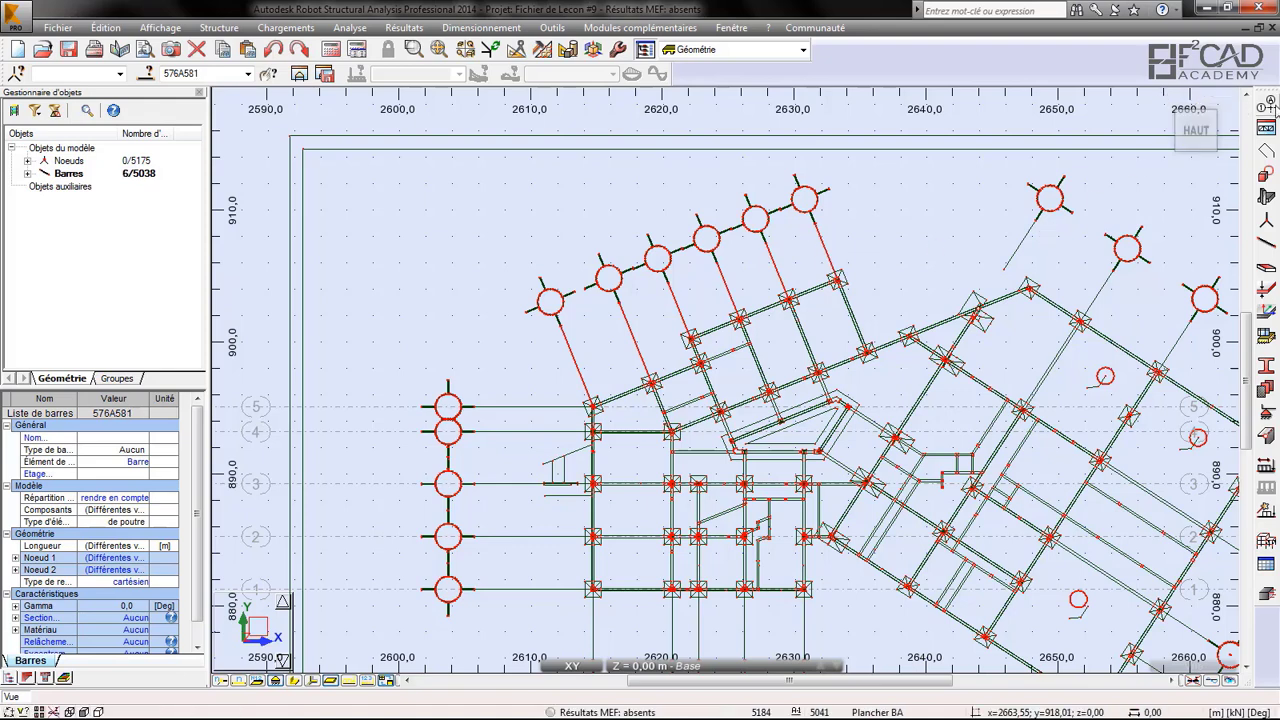
click(1267, 106)
click(660, 158)
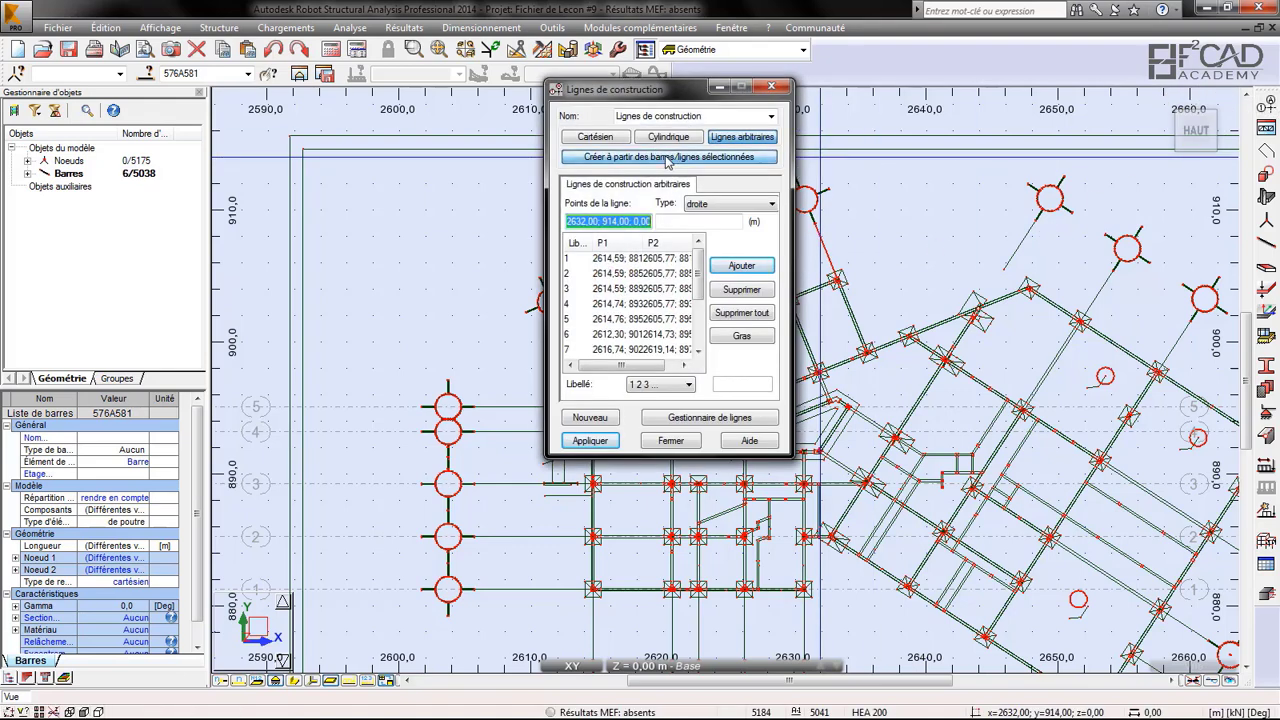
click(578, 442)
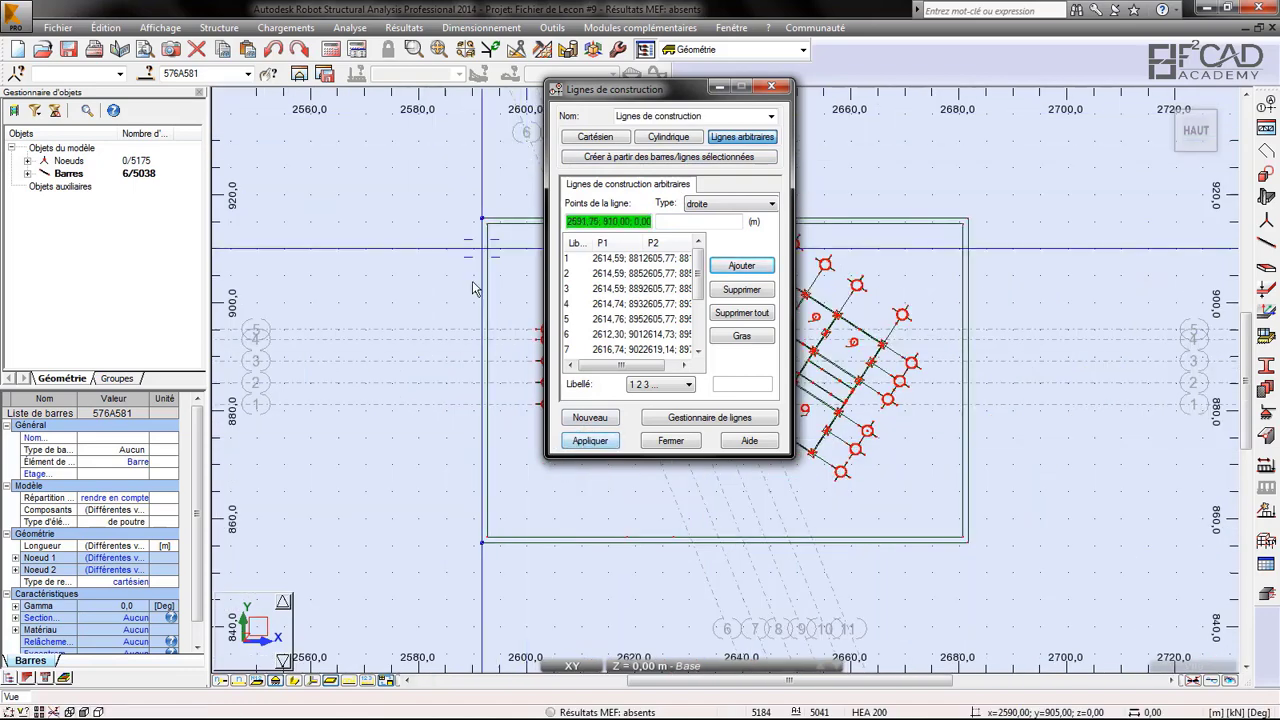
click(672, 442)
- Create arbitrary construction lines from the four slanted bars below the upper-right row of circles, picked from left to right
scroll(855, 228, up, 4)
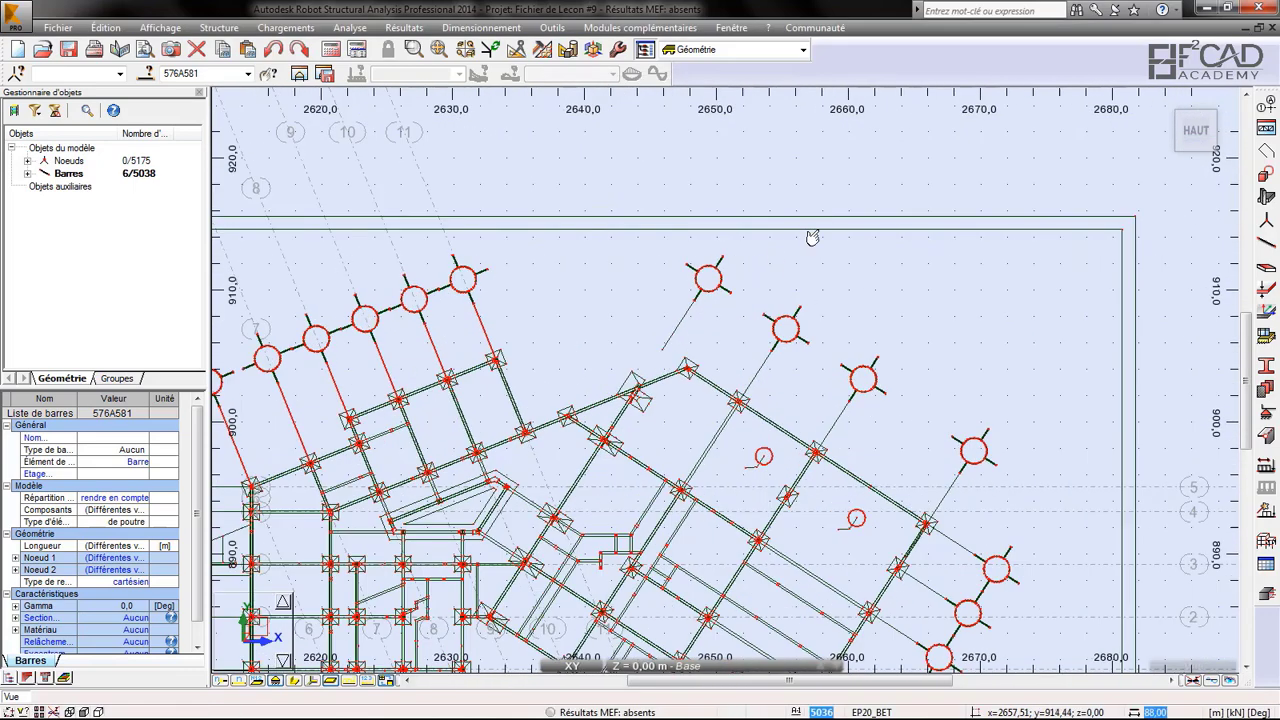
click(740, 274)
click(674, 320)
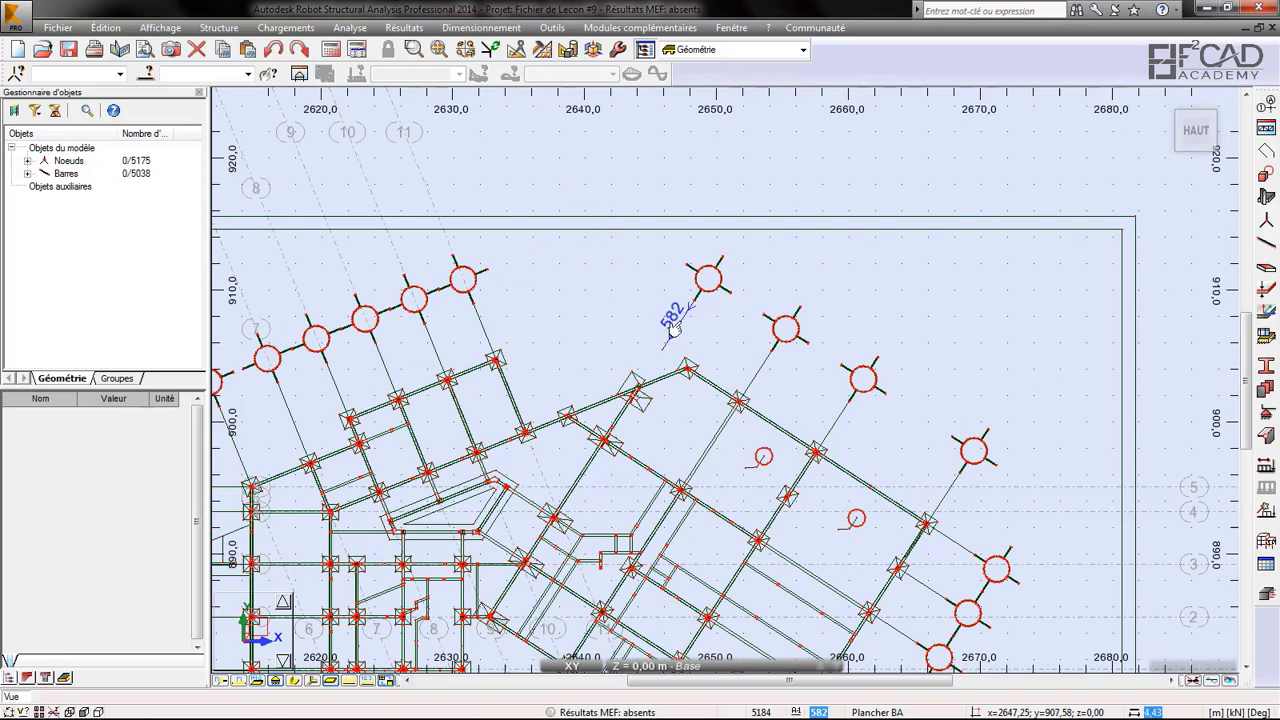
ctrl+click(758, 370)
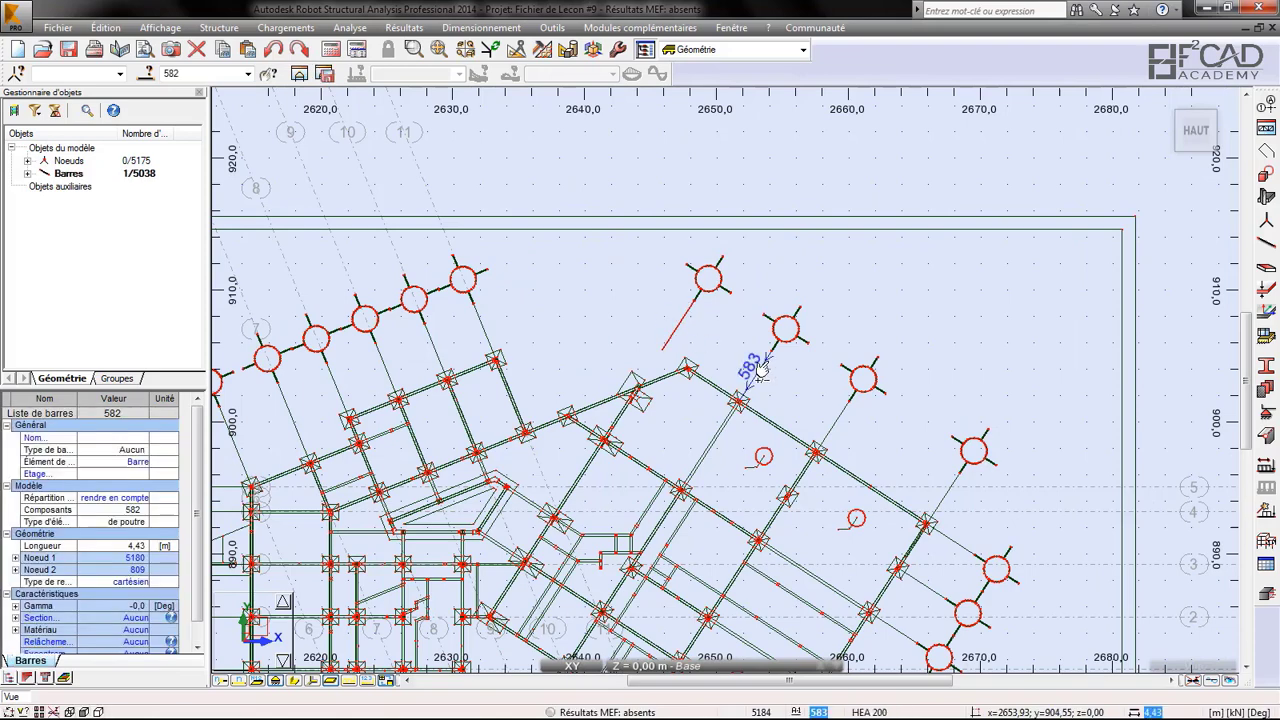
ctrl+click(840, 425)
ctrl+click(942, 494)
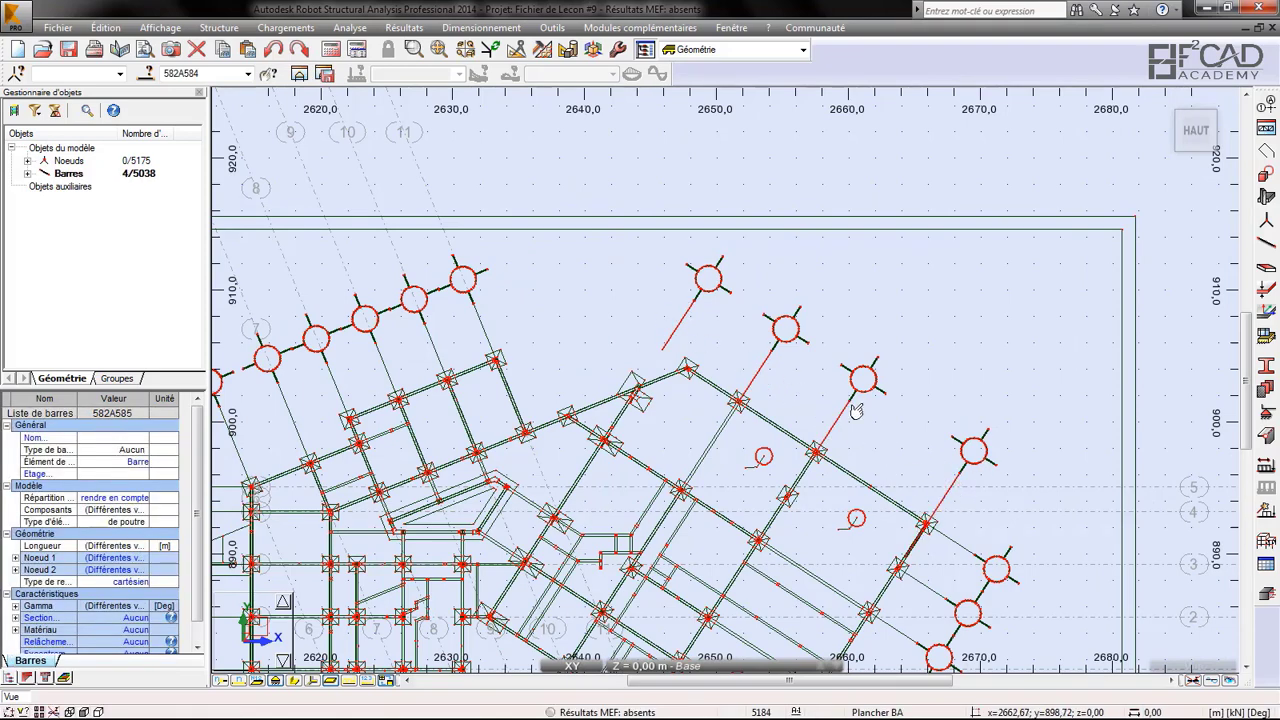
scroll(857, 410, down, 4)
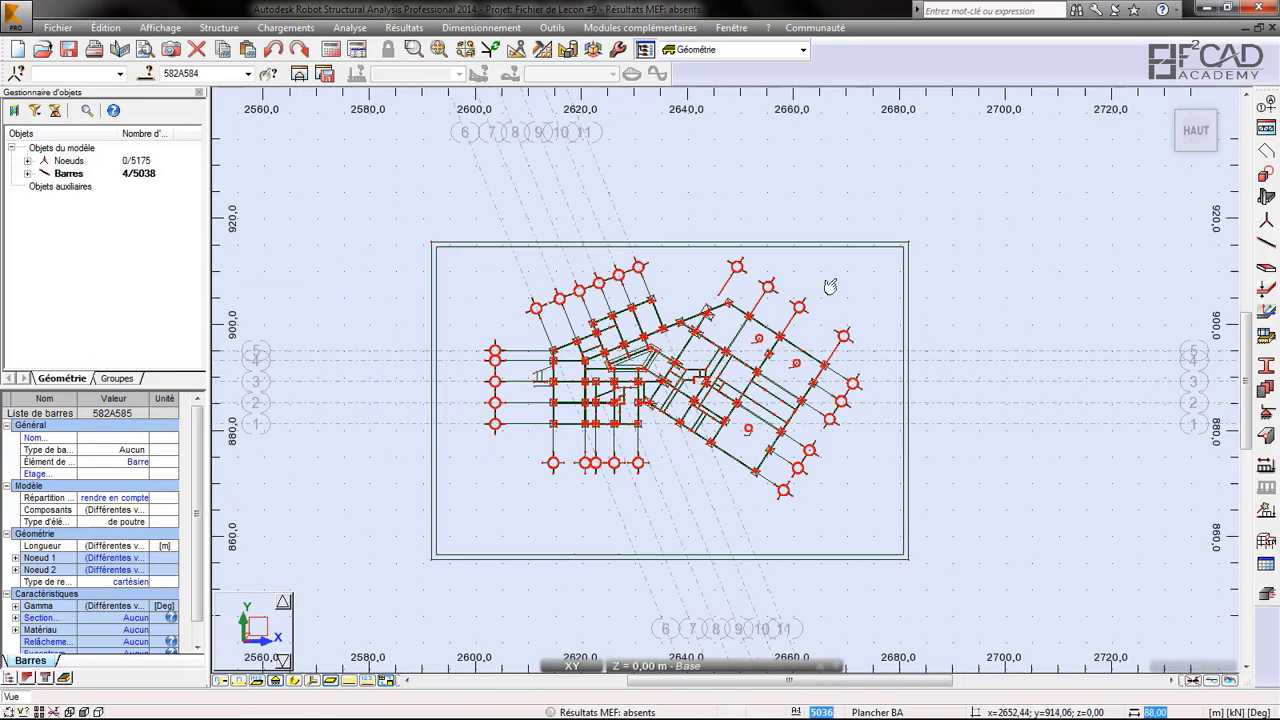
click(1267, 106)
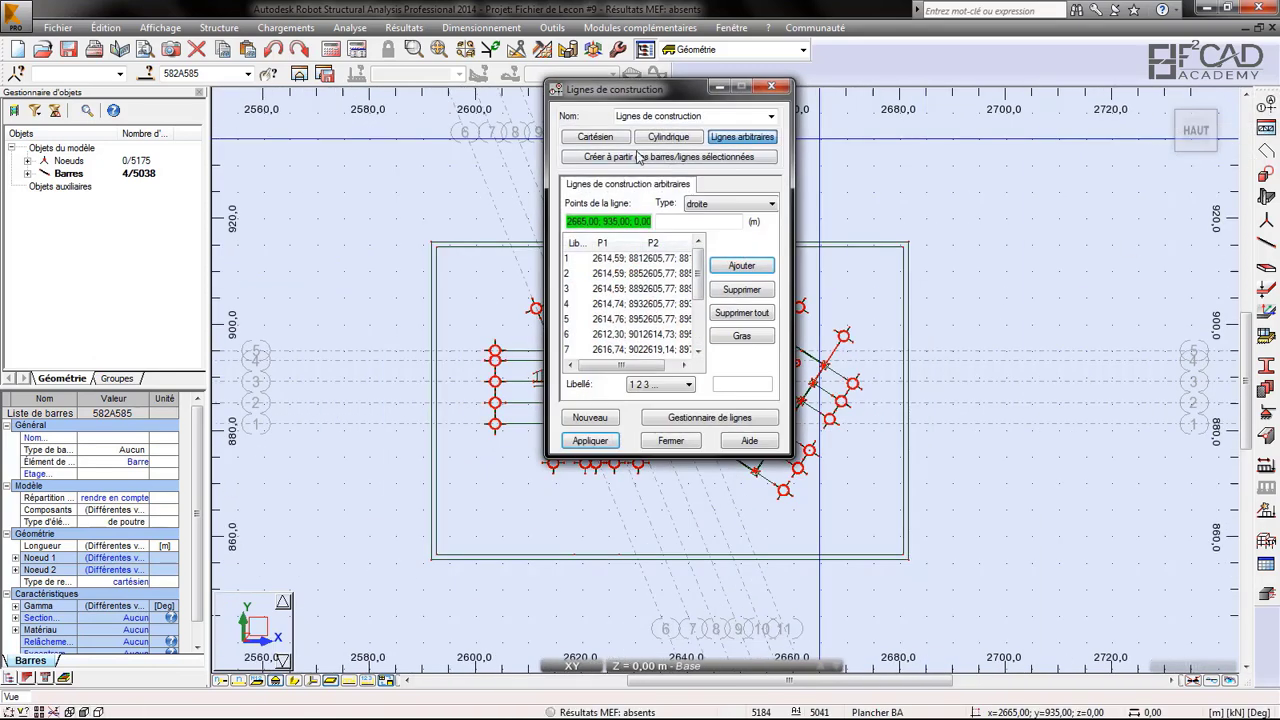
click(698, 161)
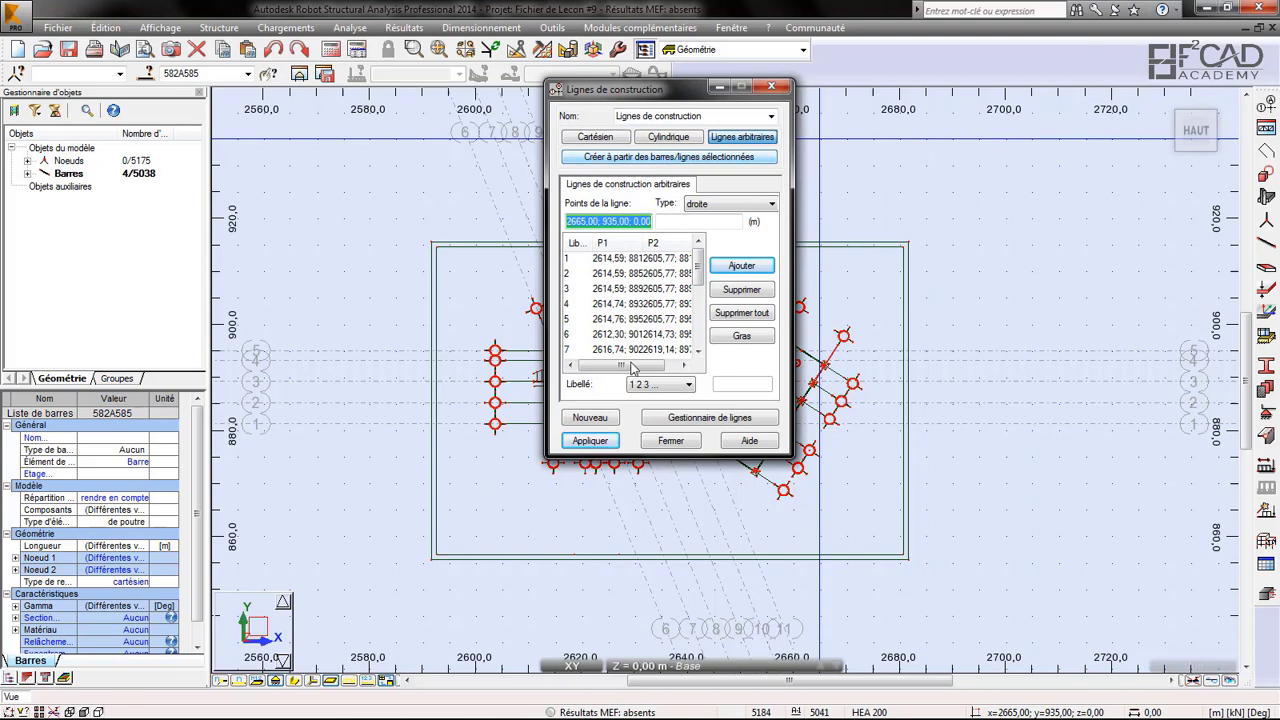
click(589, 441)
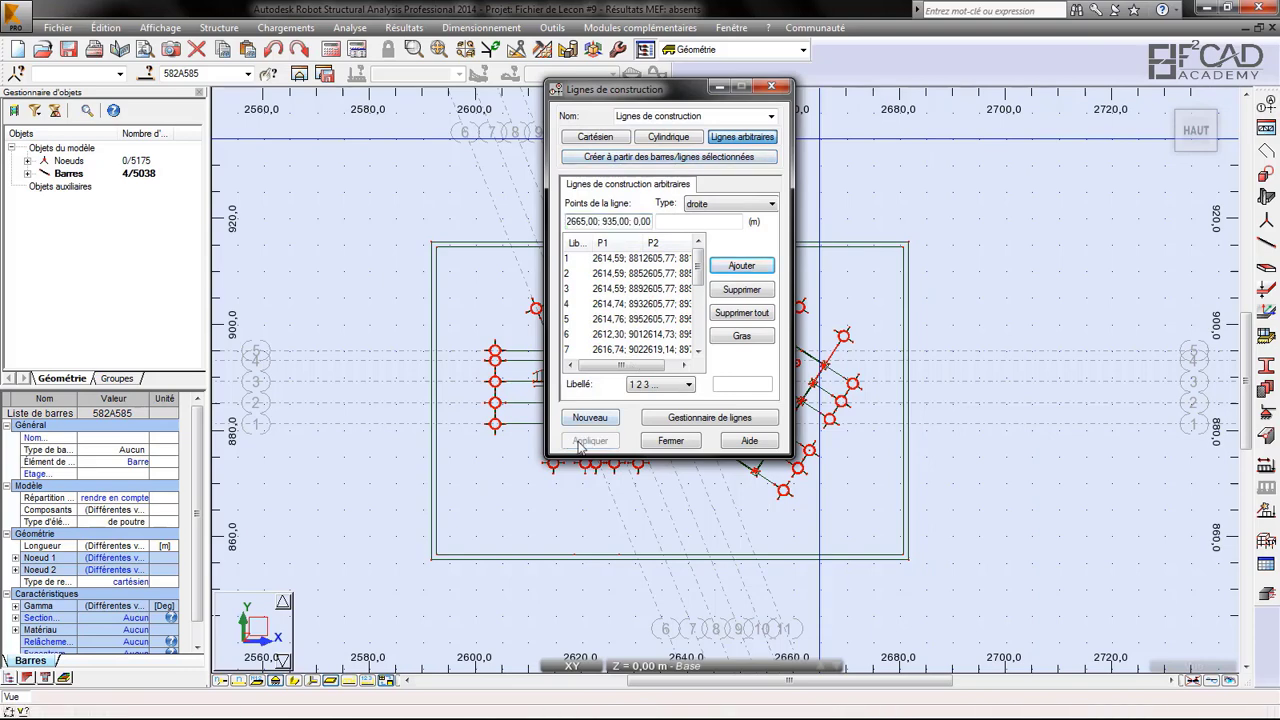
click(689, 443)
scroll(584, 375, down, 1)
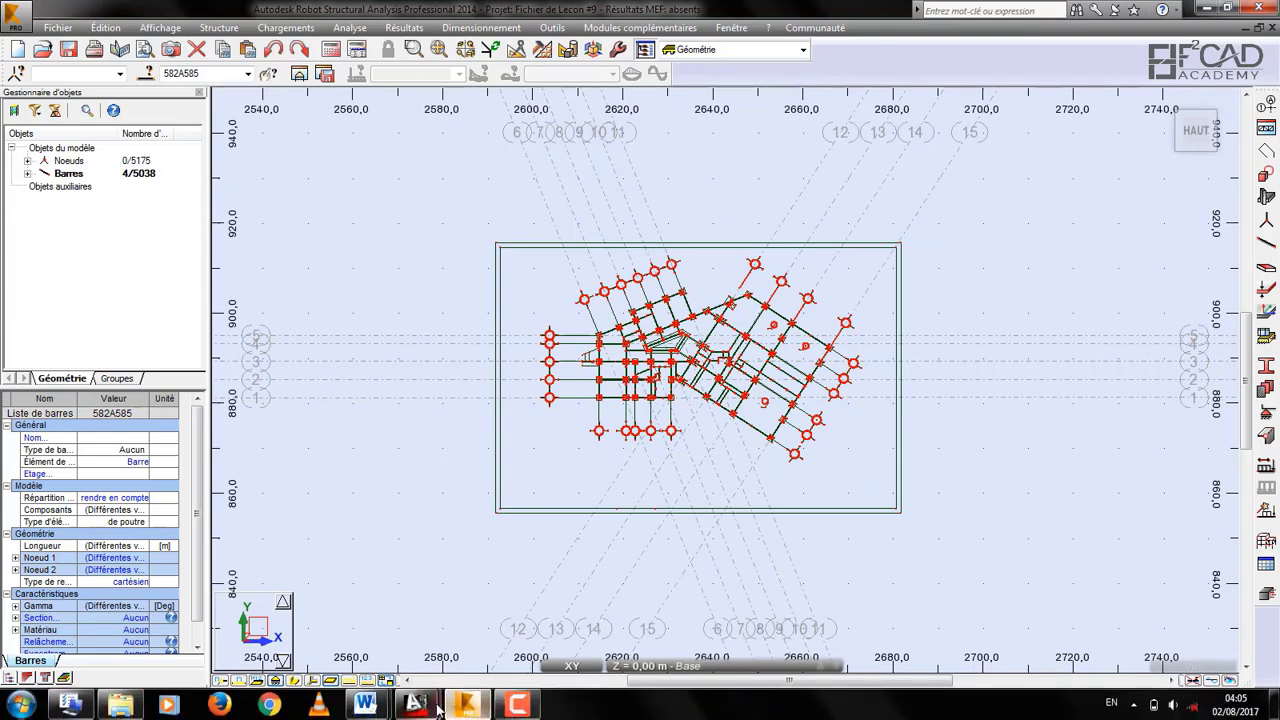
- Examine the lettered axes A to K on the foundation plan in AutoCAD and return to Robot
mouse_move(414, 705)
click(515, 618)
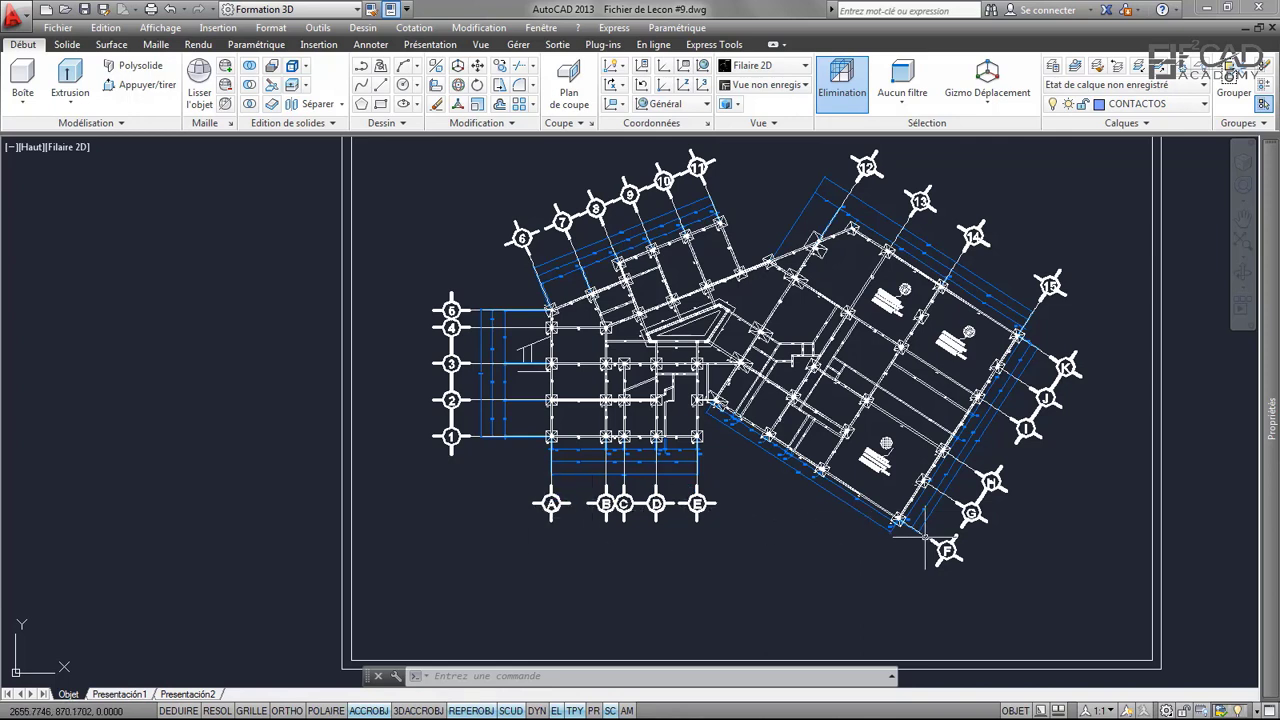
mouse_move(367, 697)
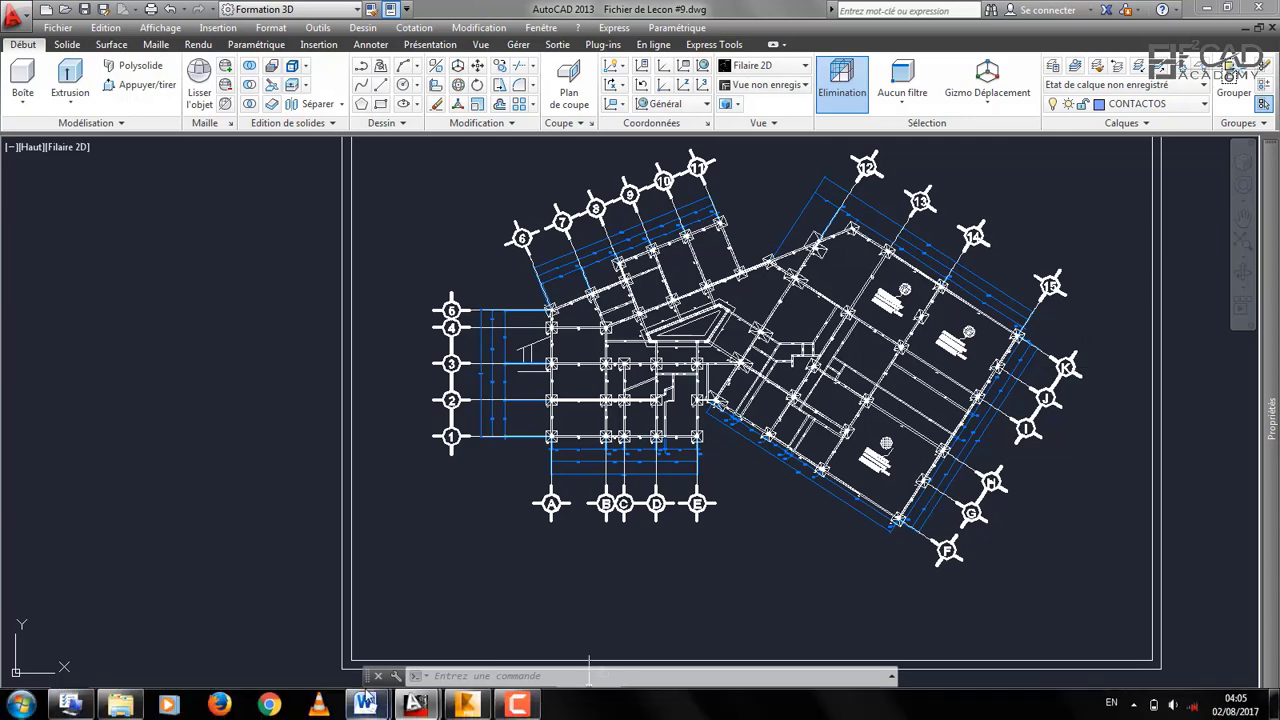
click(466, 706)
scroll(740, 354, up, 2)
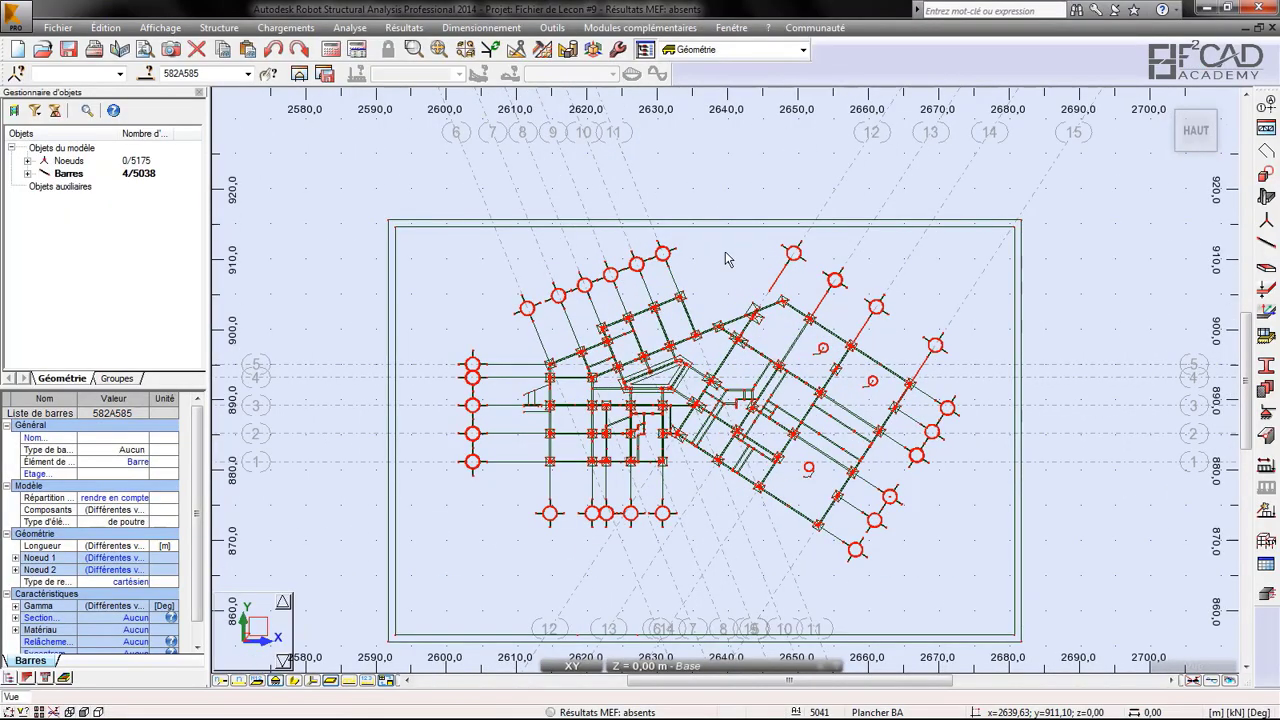
key(Escape)
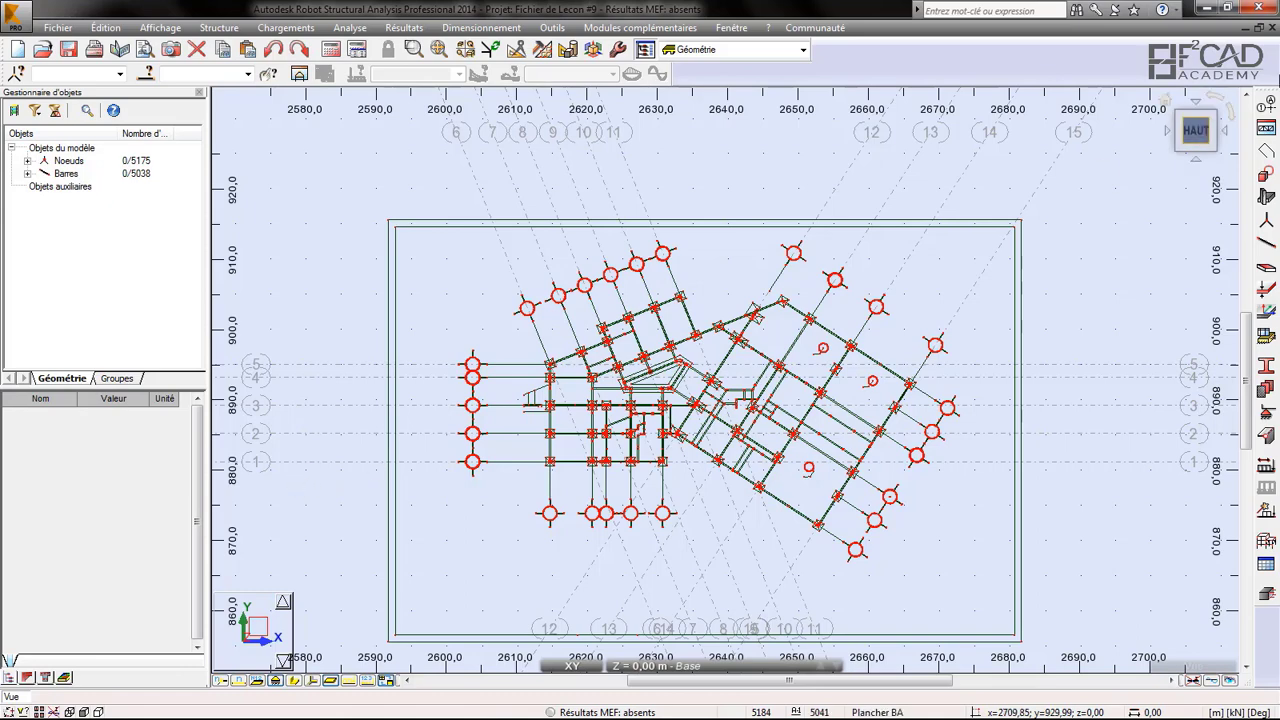
click(1265, 106)
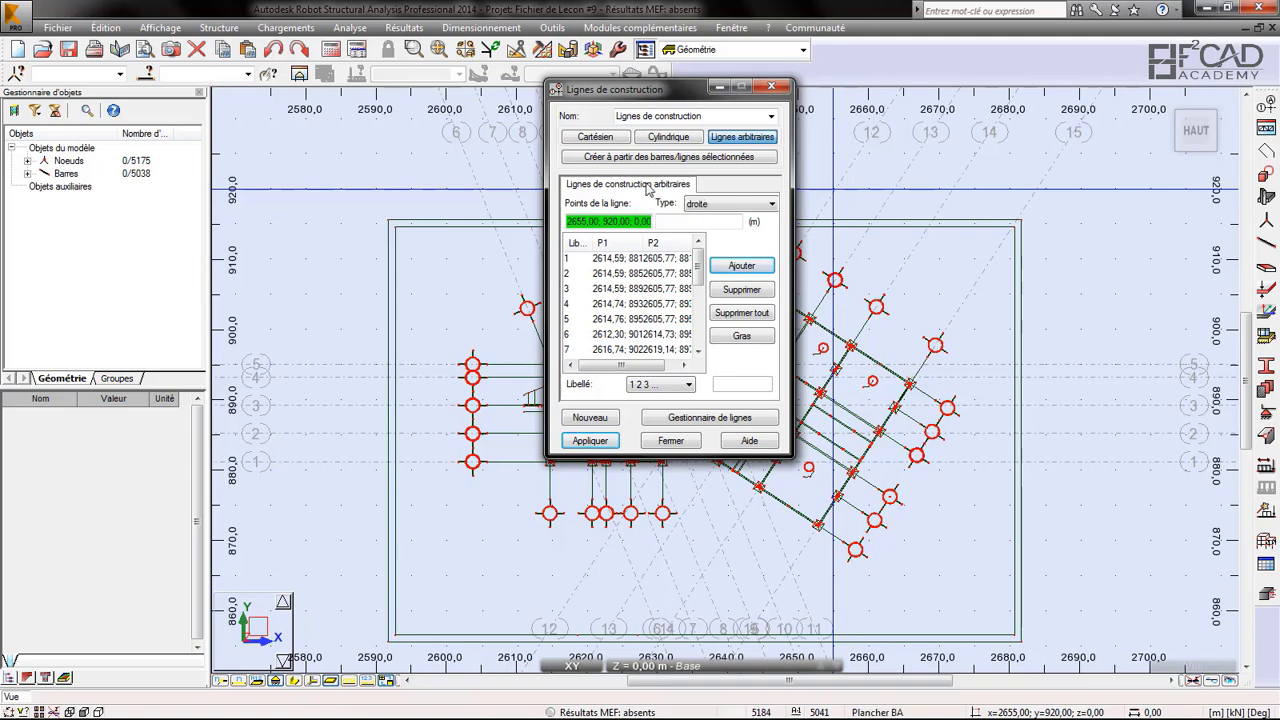
click(688, 441)
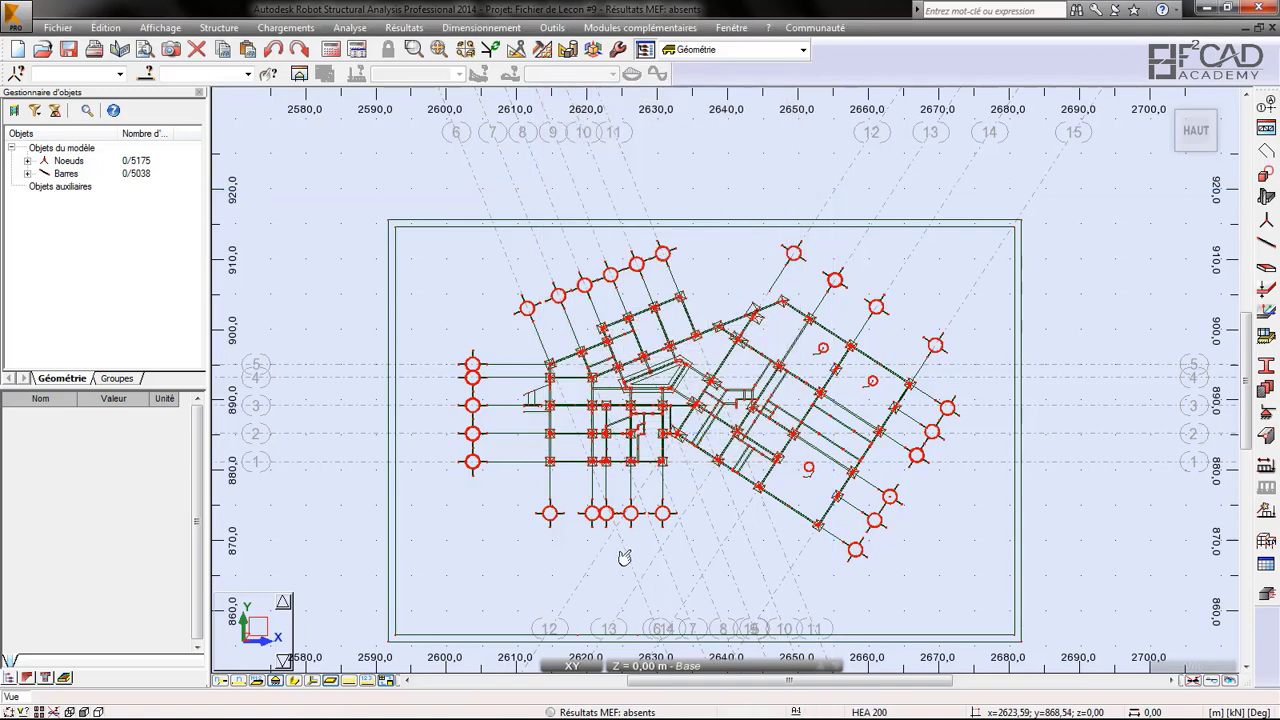
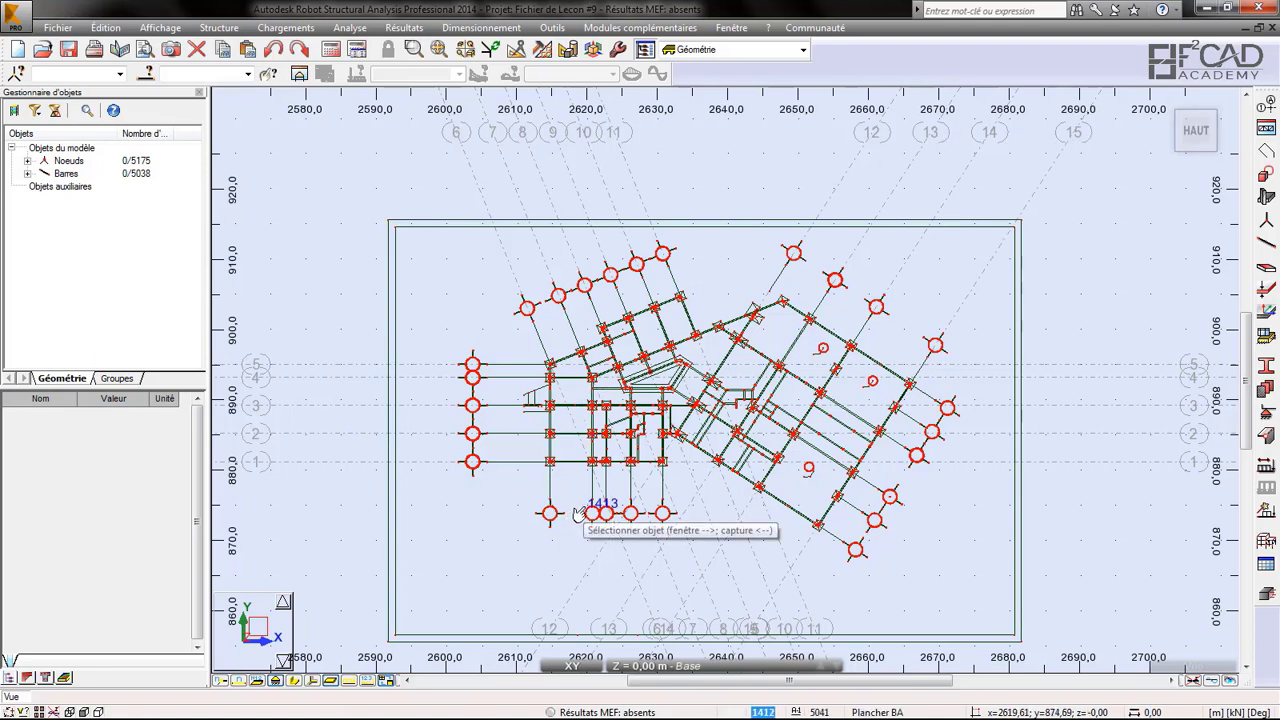
- Add arbitrary construction lines from the five vertical bars above the plan's bottom row of circles, picked from left to right
scroll(576, 510, up, 1)
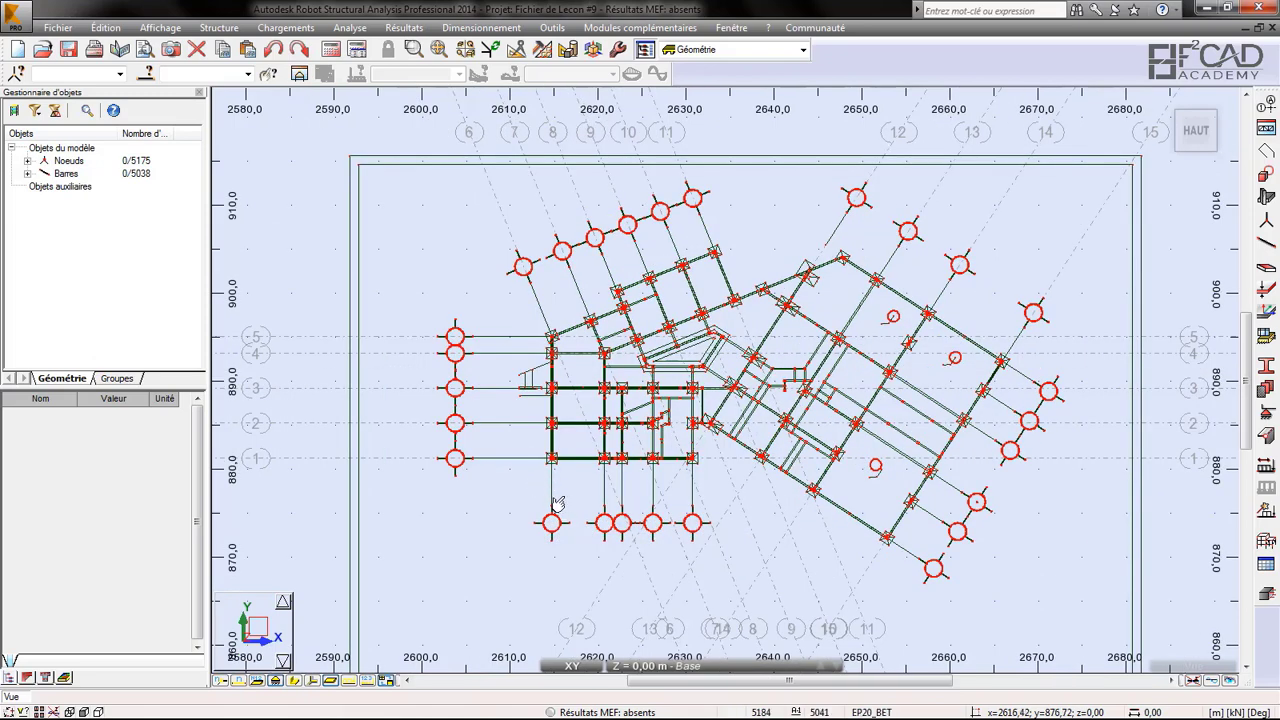
click(551, 492)
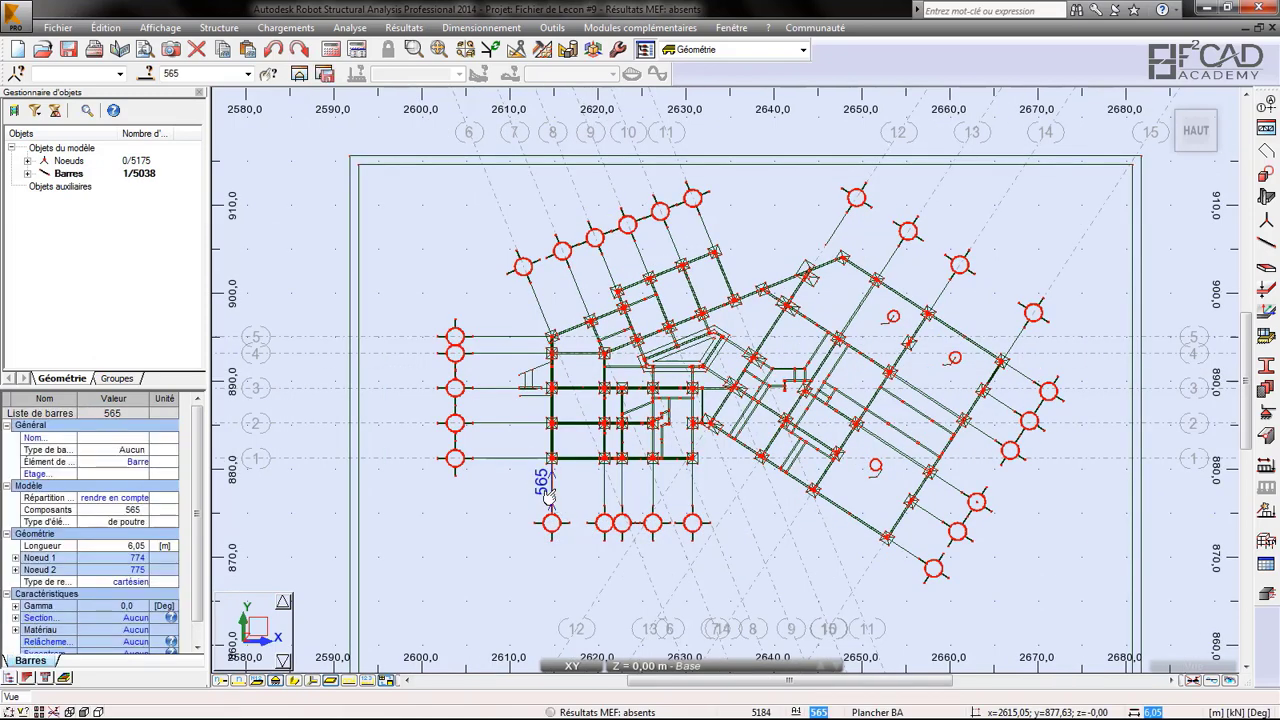
ctrl+click(604, 490)
ctrl+click(622, 490)
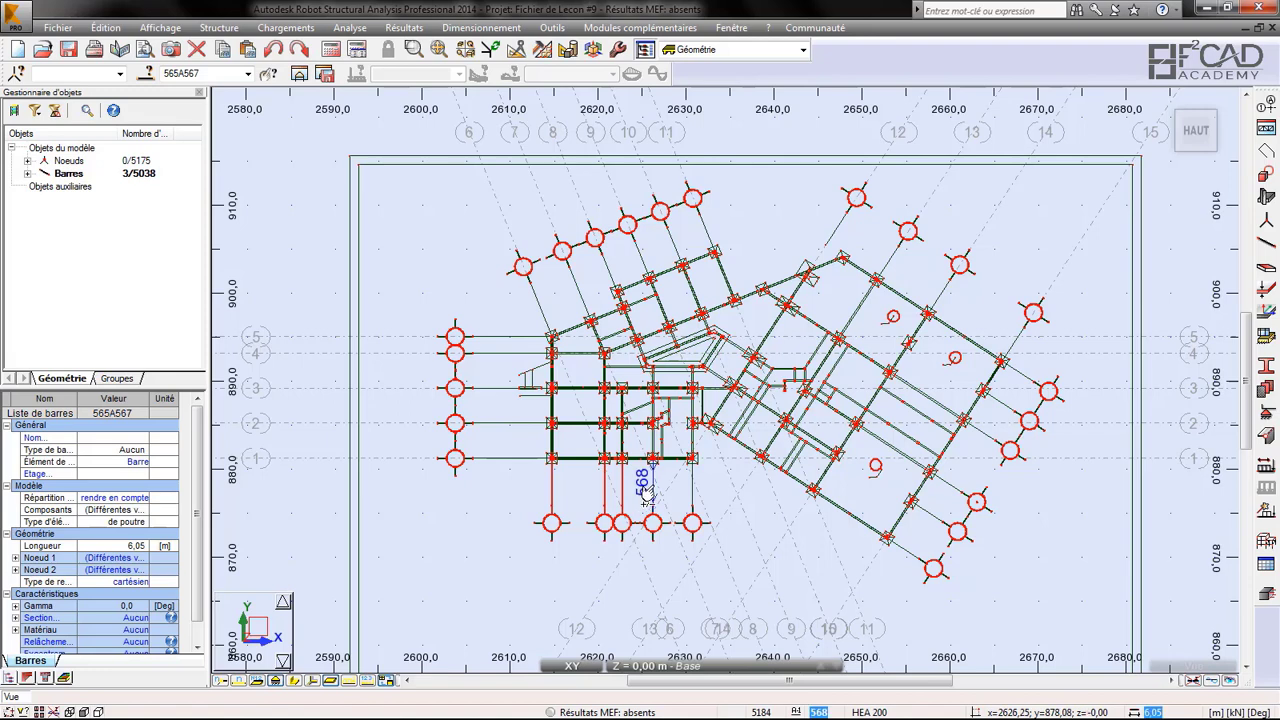
ctrl+click(652, 489)
ctrl+click(686, 495)
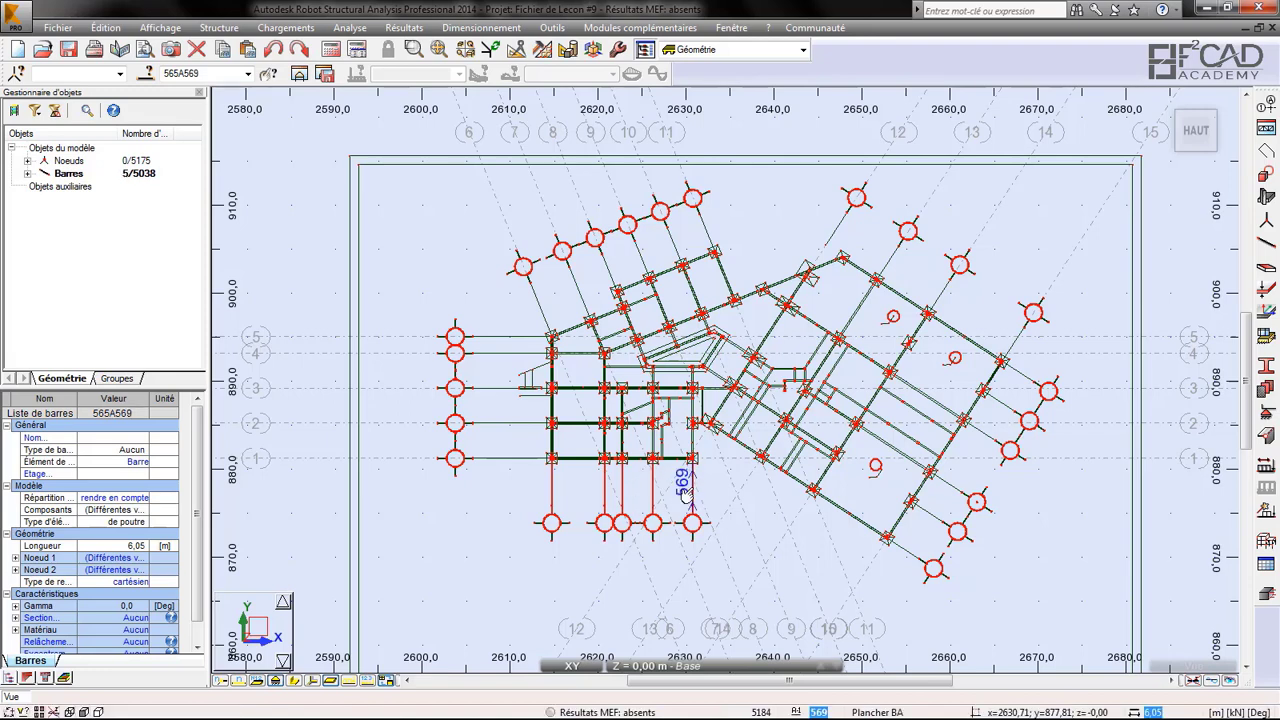
click(1268, 103)
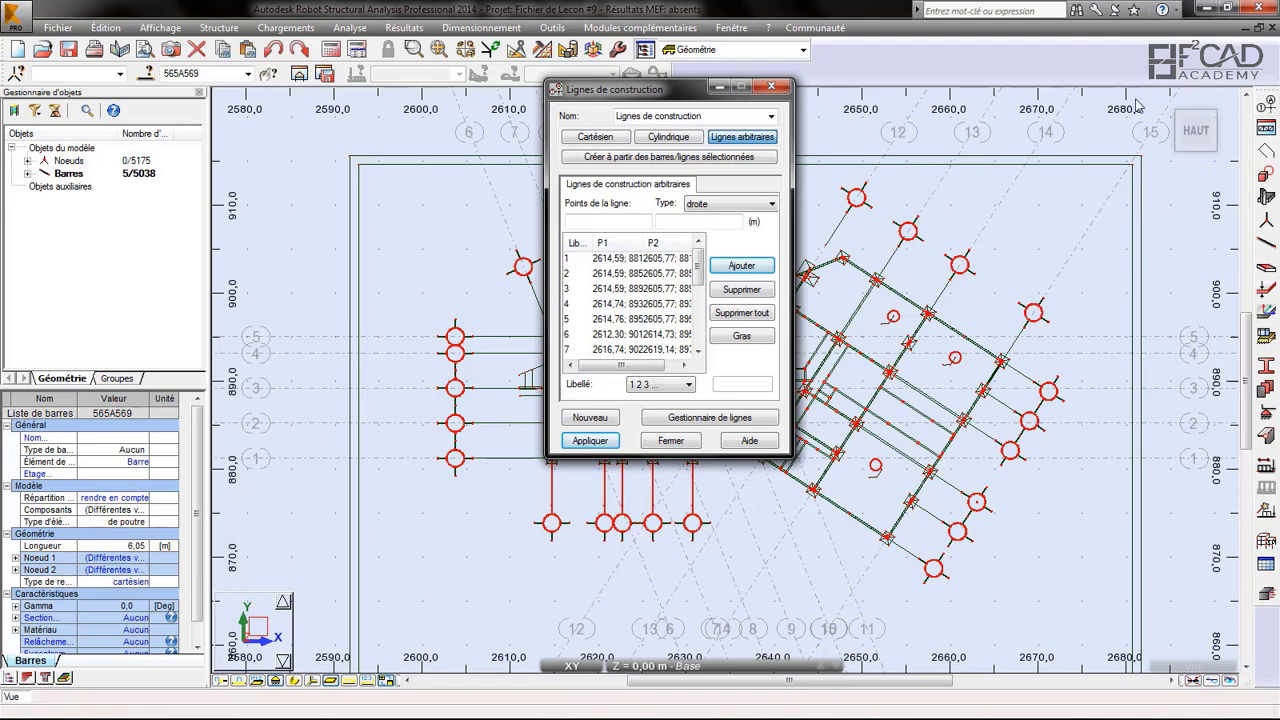
click(657, 165)
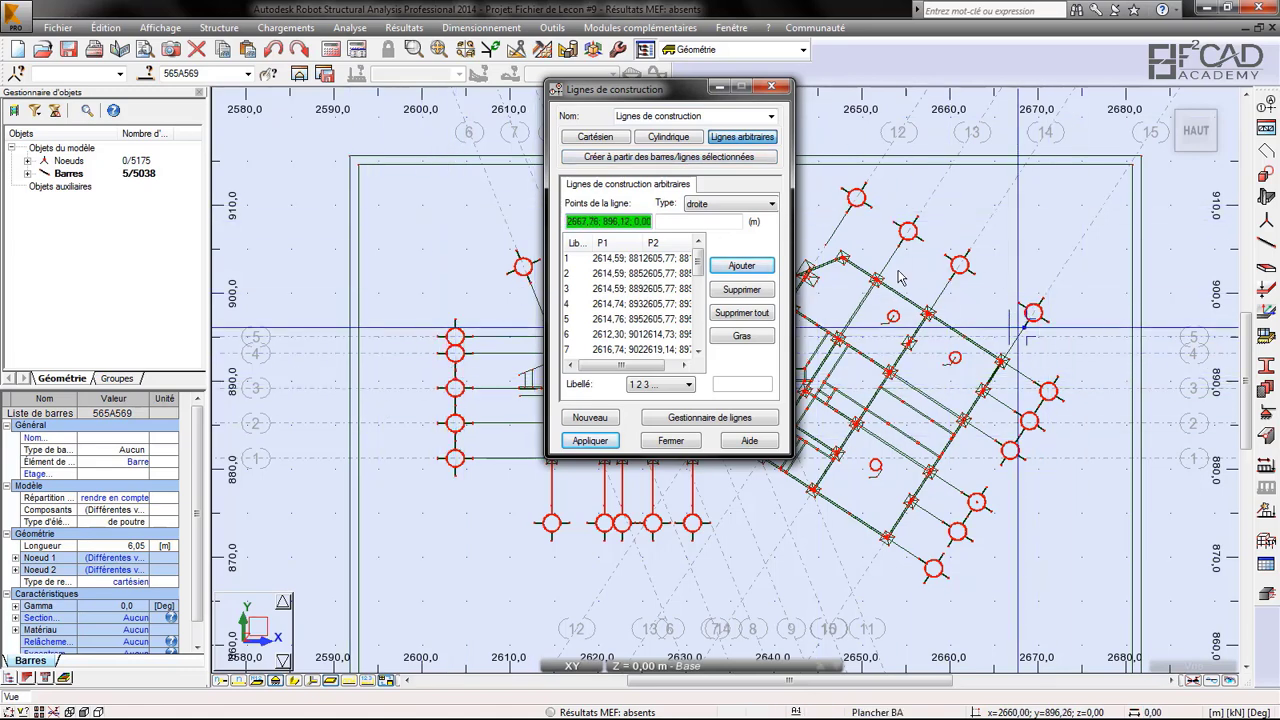
- Set the construction lines' labelling to A B C and apply it
click(686, 385)
click(652, 413)
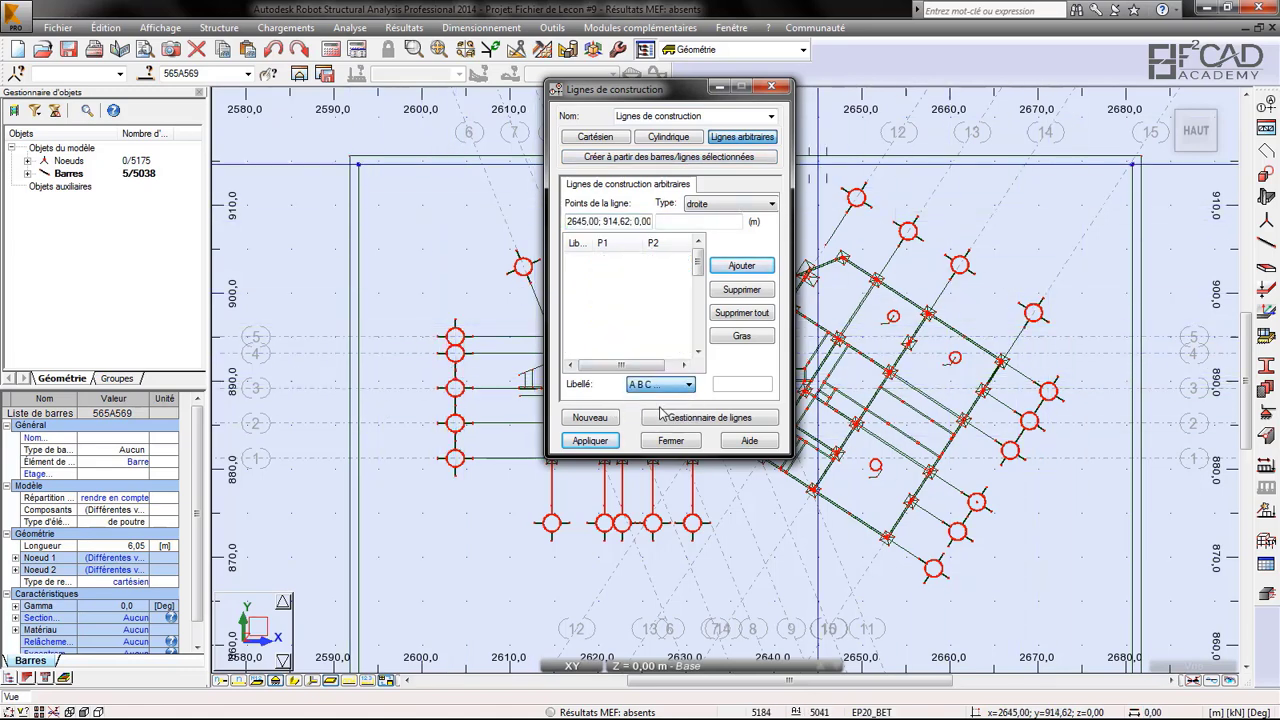
click(590, 440)
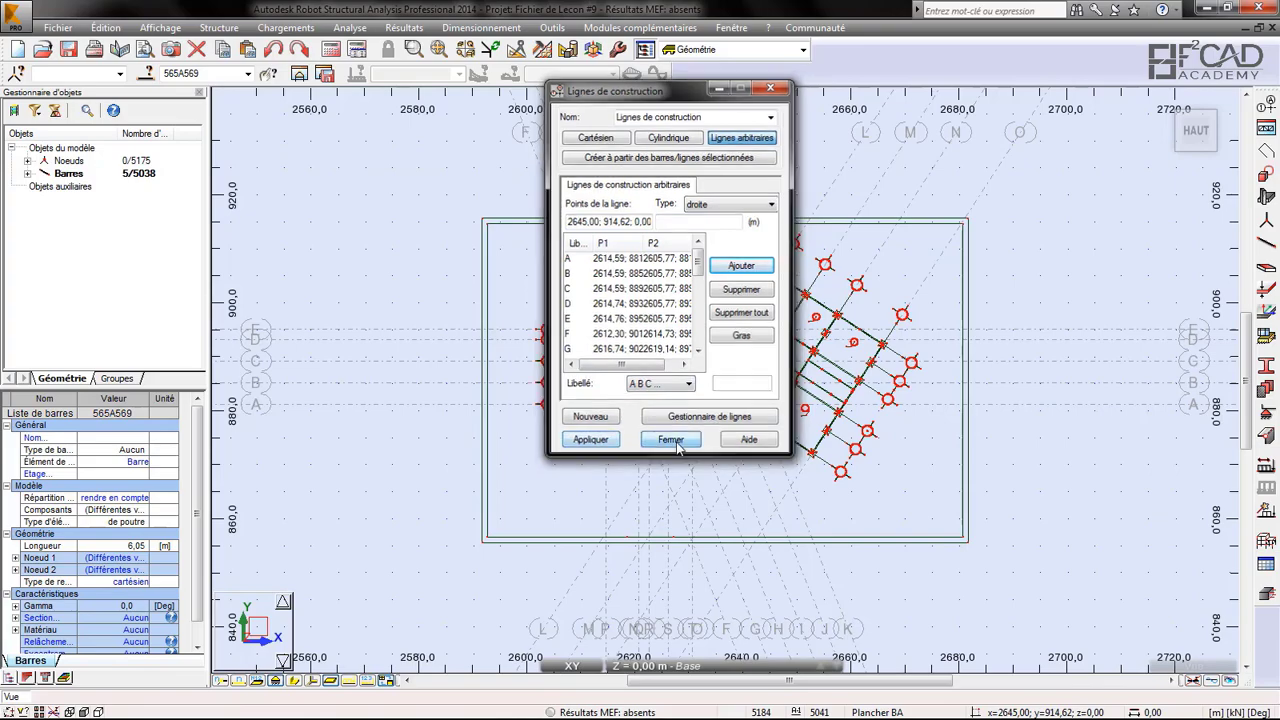
click(670, 440)
- Undo the lettered construction lines made from the five vertical bars
scroll(589, 188, up, 2)
scroll(645, 183, down, 3)
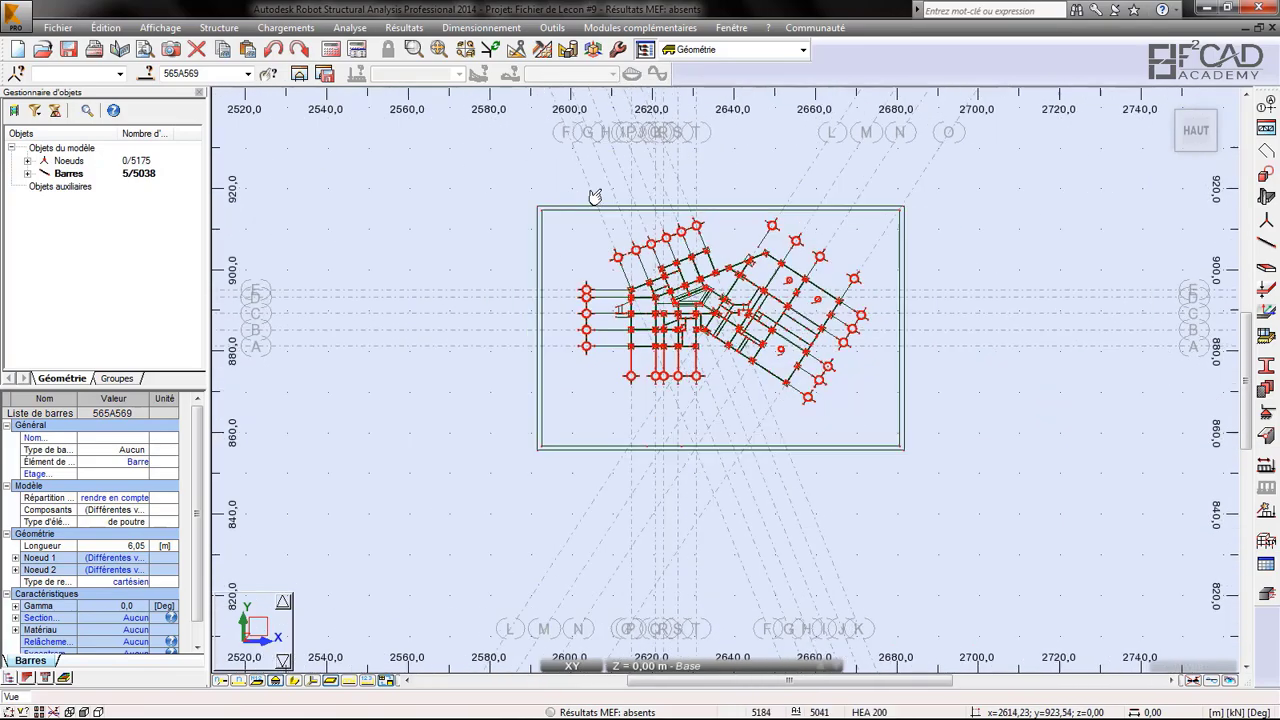
scroll(255, 332, up, 4)
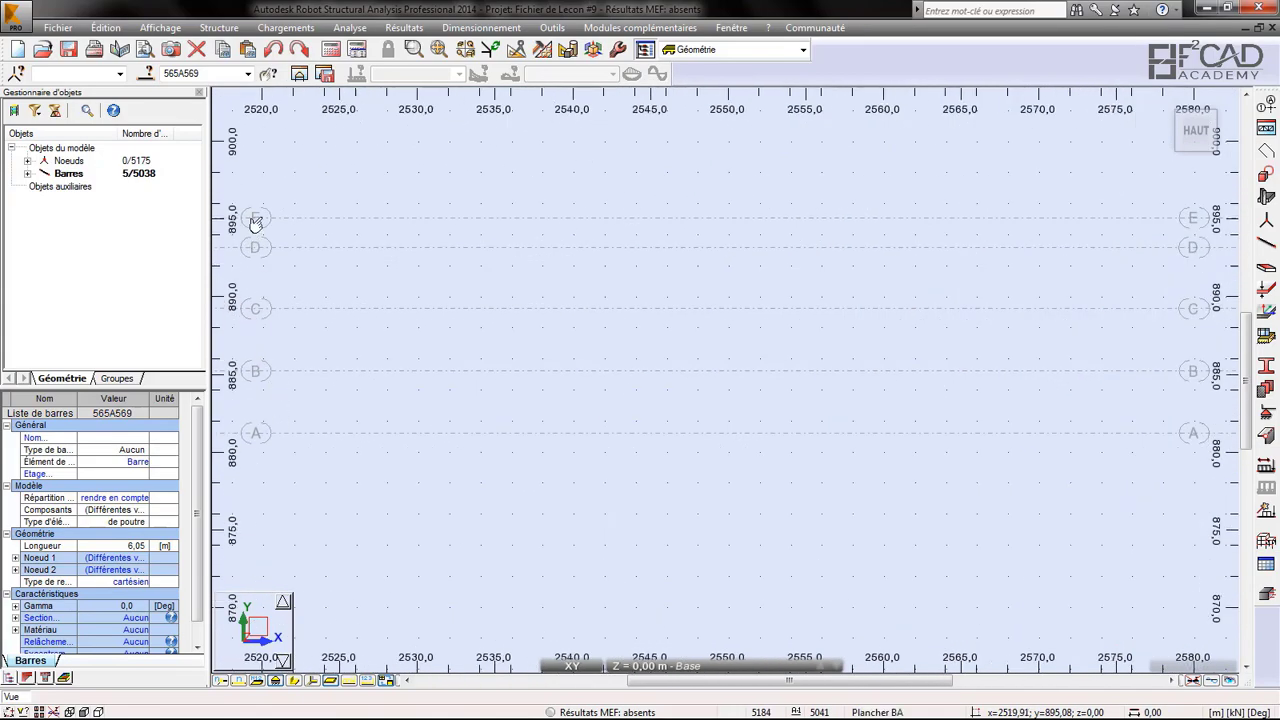
scroll(261, 290, down, 2)
scroll(334, 335, down, 3)
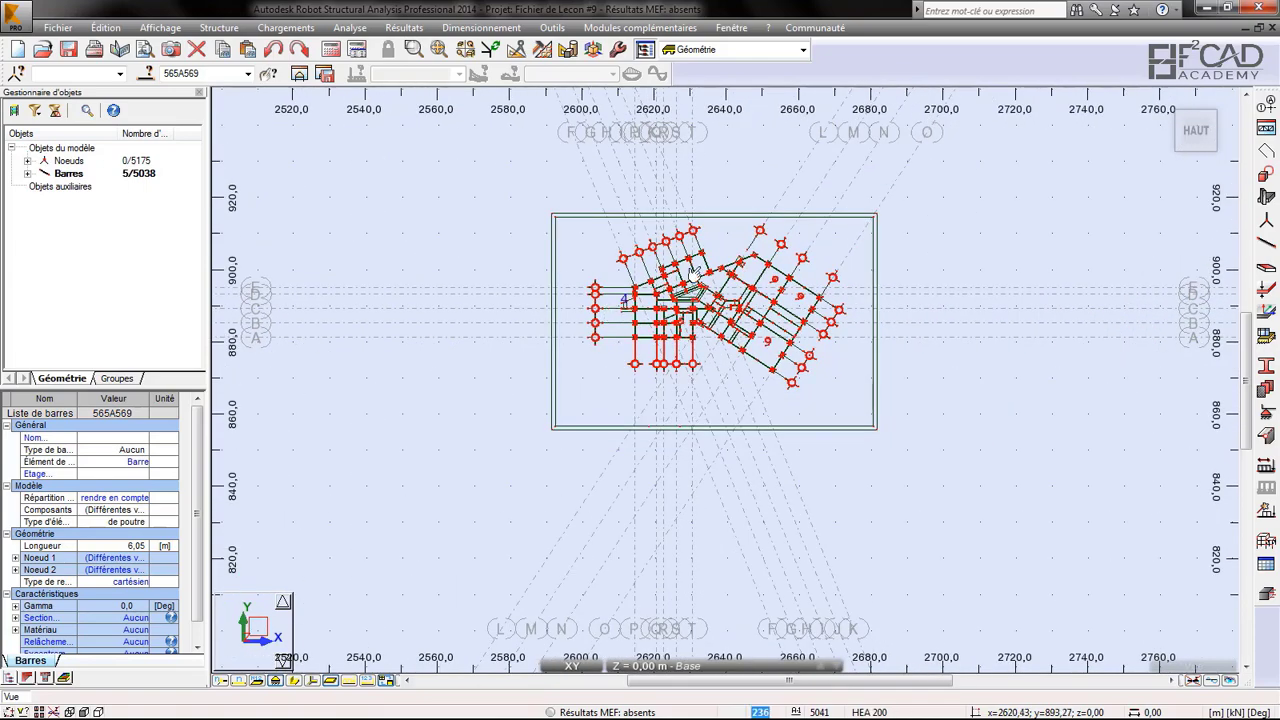
scroll(715, 262, up, 2)
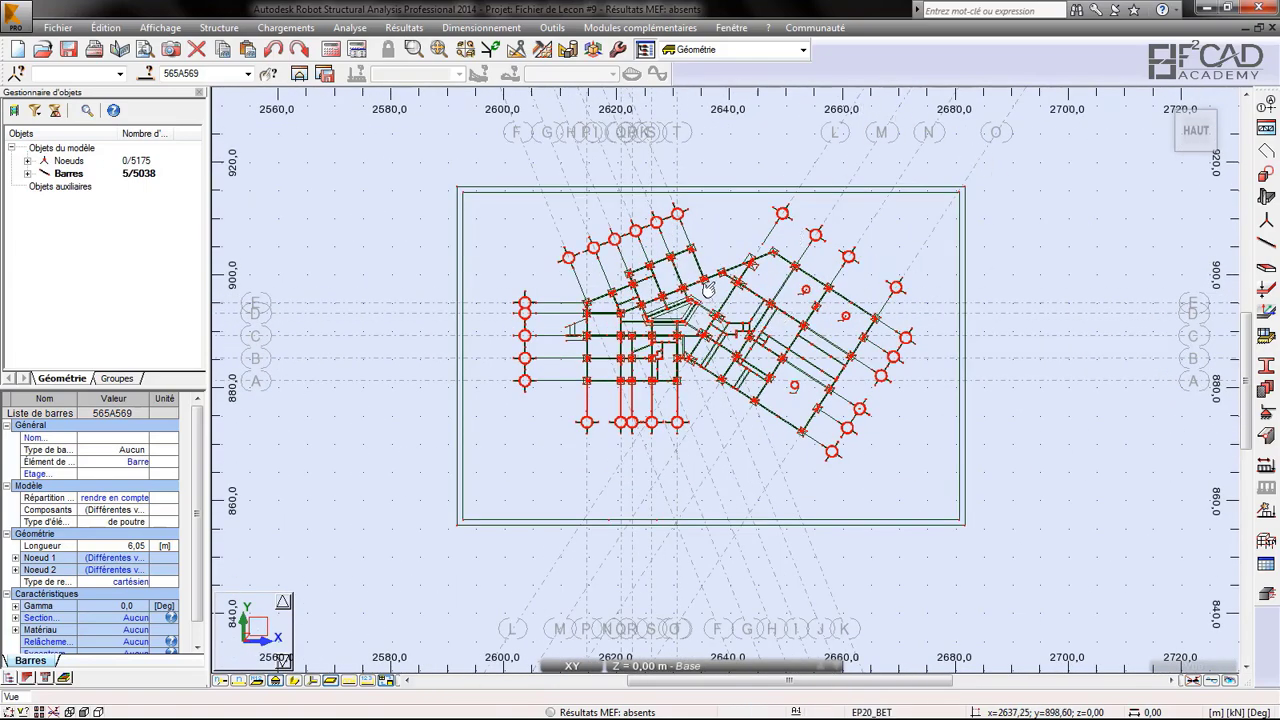
click(707, 290)
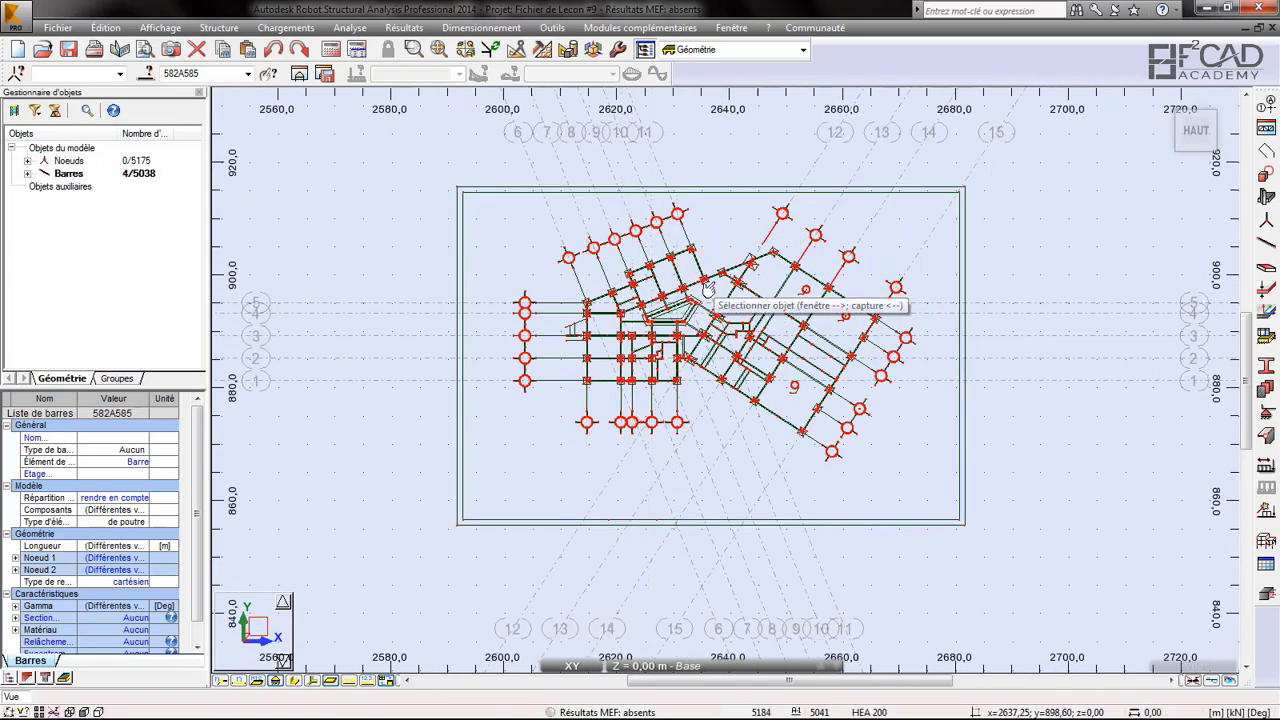
scroll(724, 254, down, 1)
scroll(660, 352, up, 2)
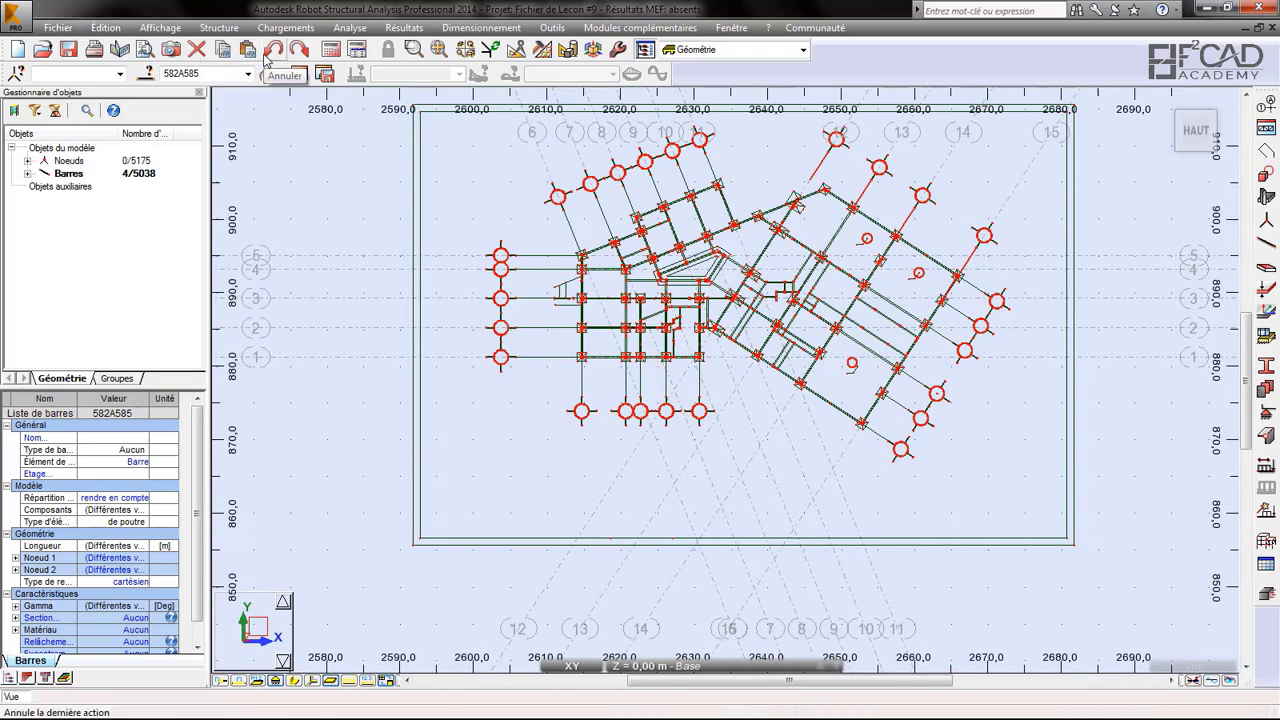
scroll(612, 272, down, 2)
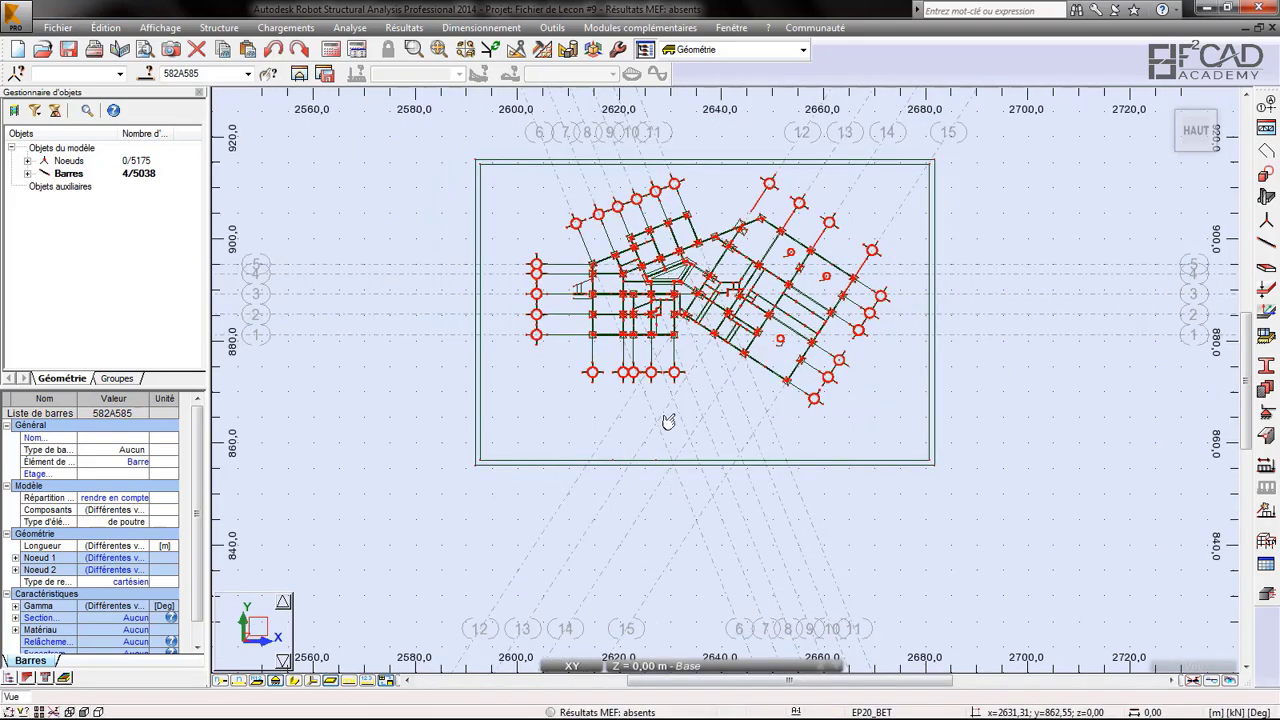
scroll(614, 285, up, 1)
scroll(630, 278, up, 2)
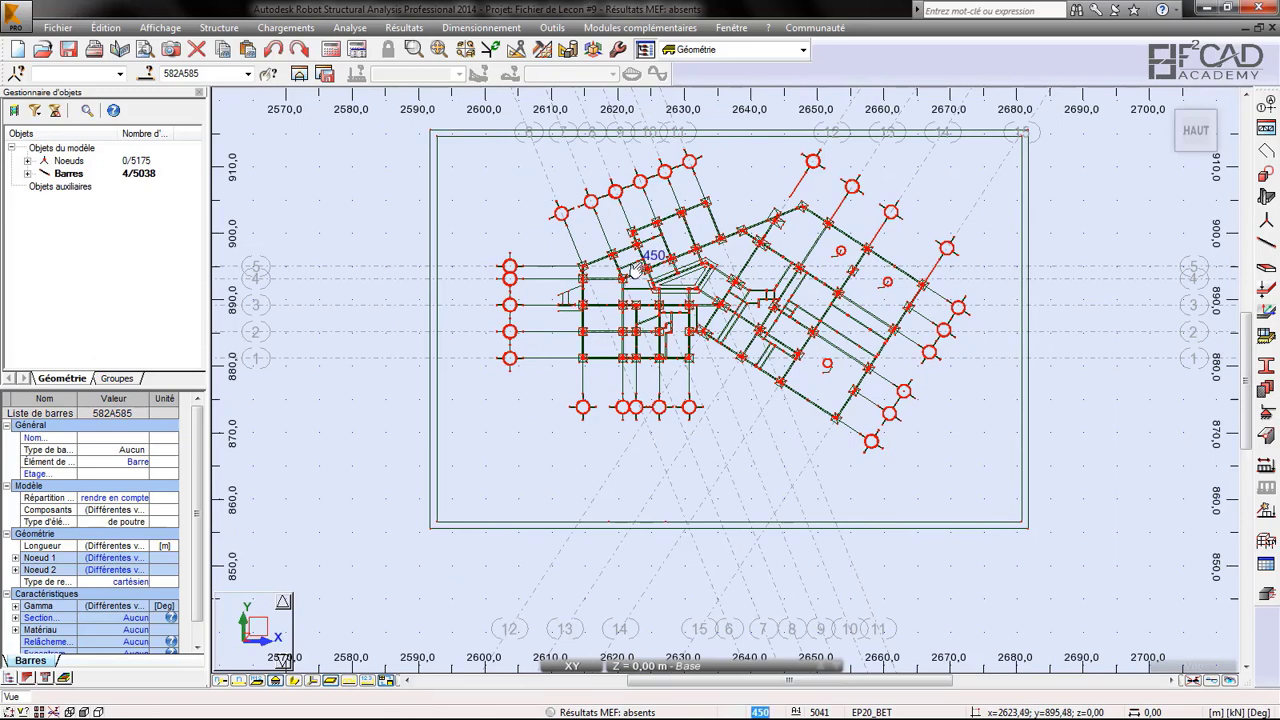
- Try to set up an empty construction line set named Lignes de construction2 with A B C labelling
click(1267, 106)
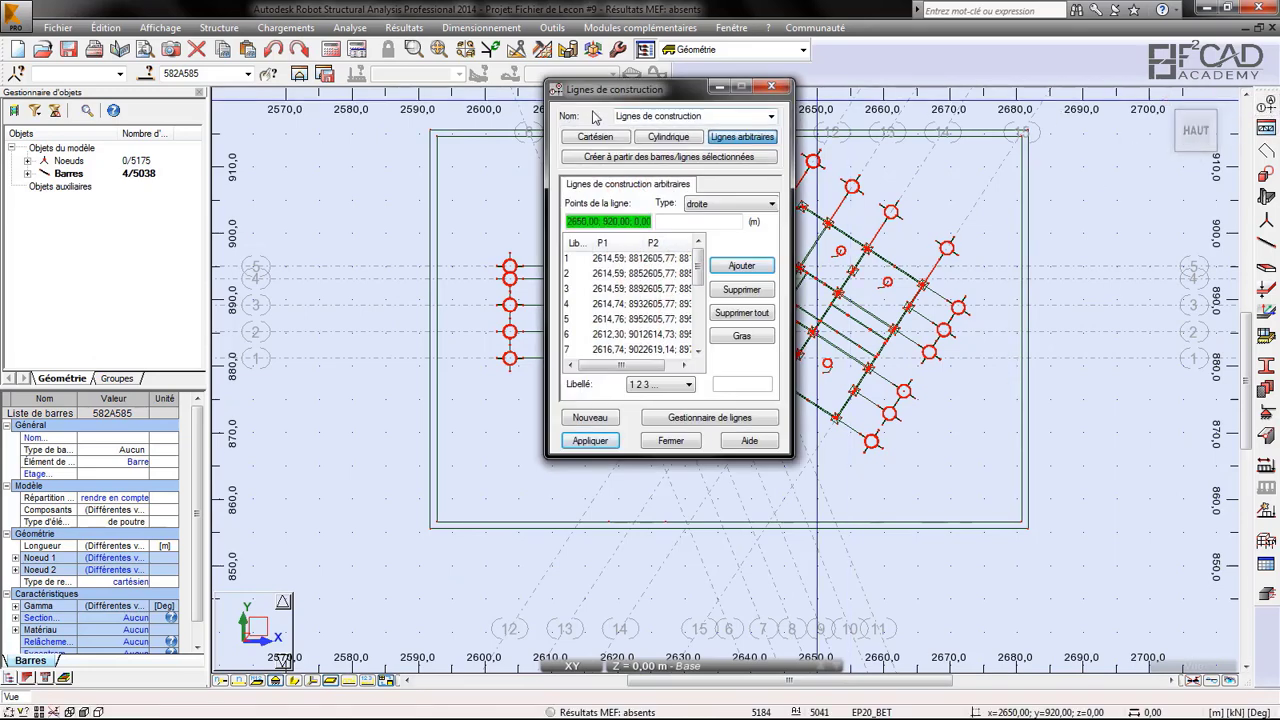
click(731, 115)
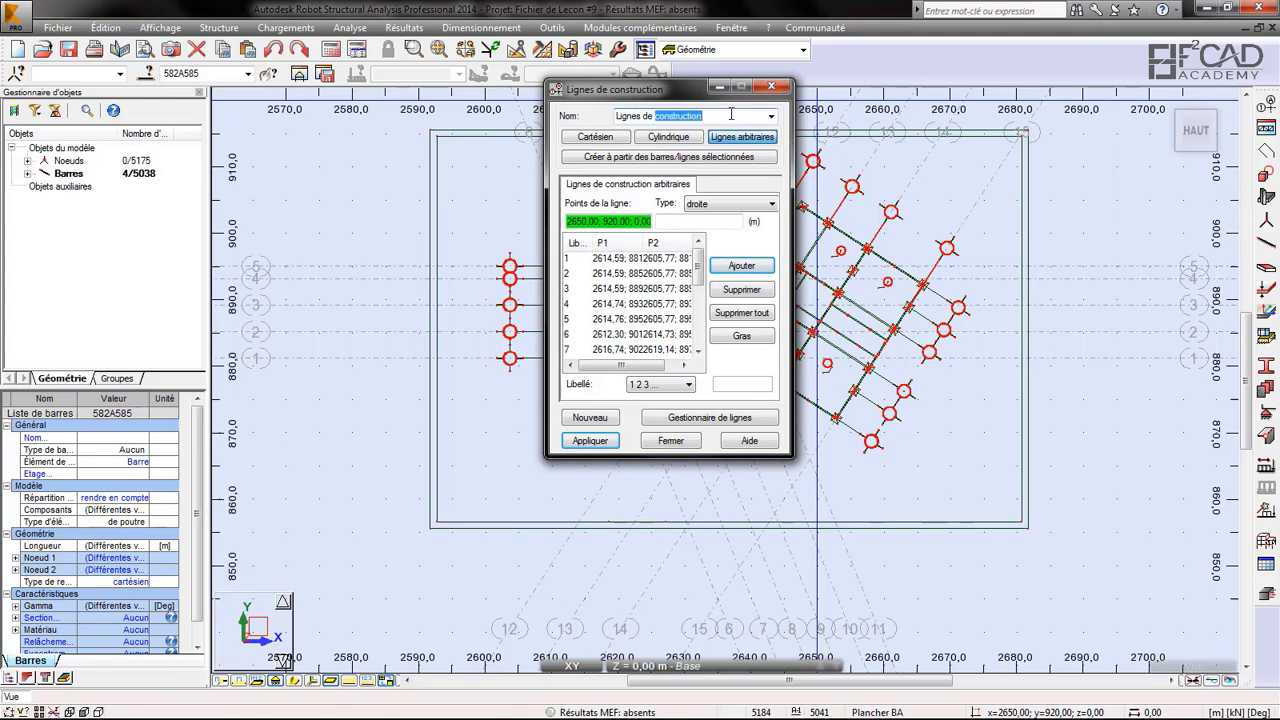
click(733, 115)
click(742, 316)
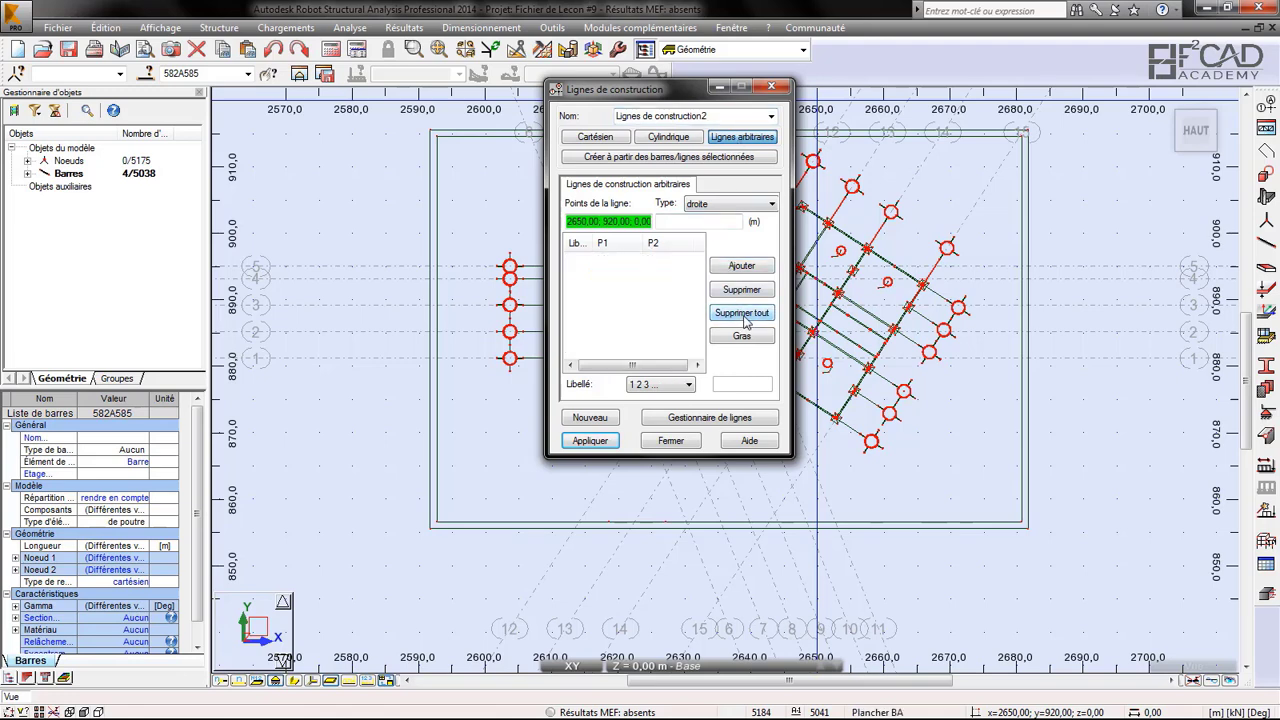
click(771, 118)
click(771, 118)
click(752, 116)
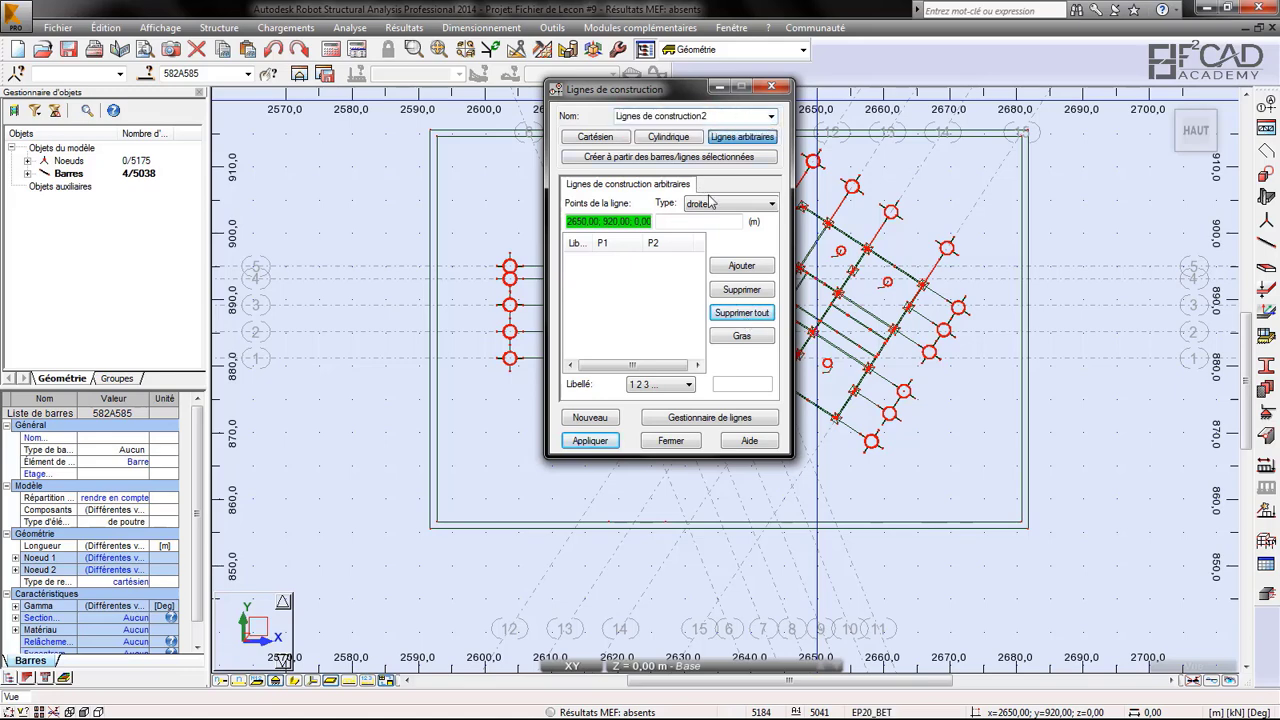
click(660, 384)
click(653, 408)
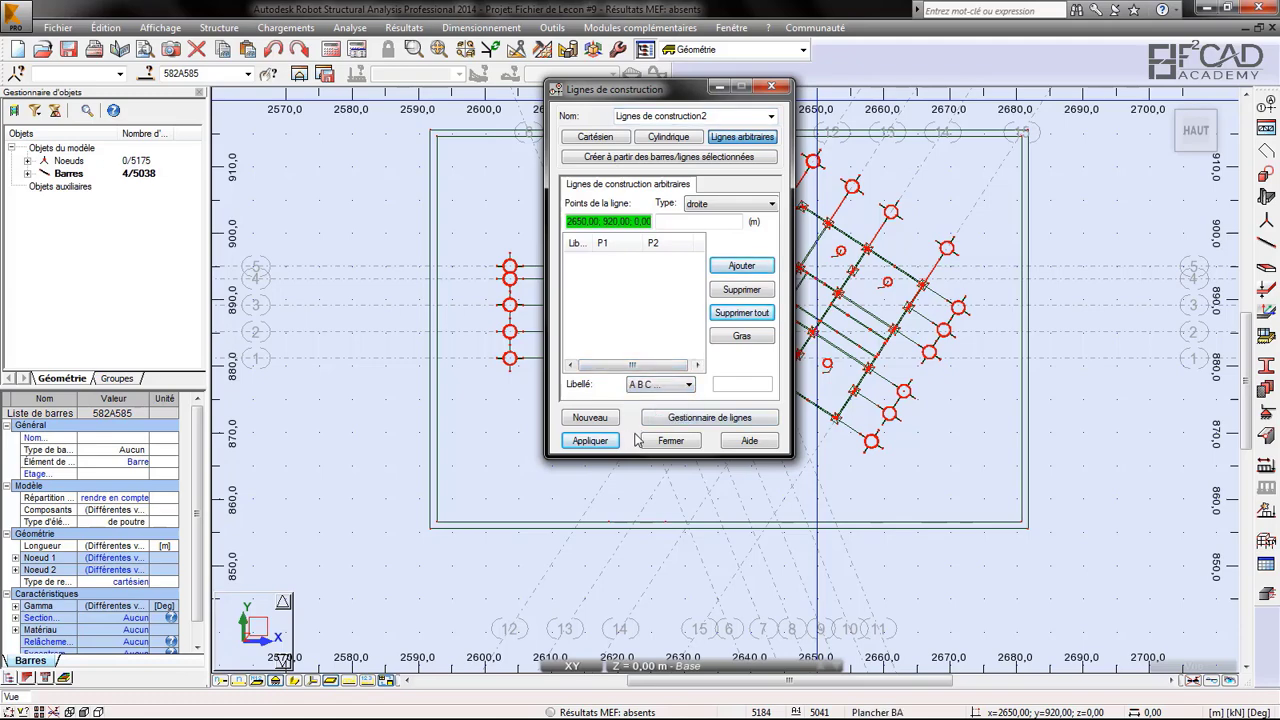
click(671, 441)
- Select the five vertical bars above the plan's bottom row of circles, in order from the westernmost to the easternmost
scroll(634, 350, up, 2)
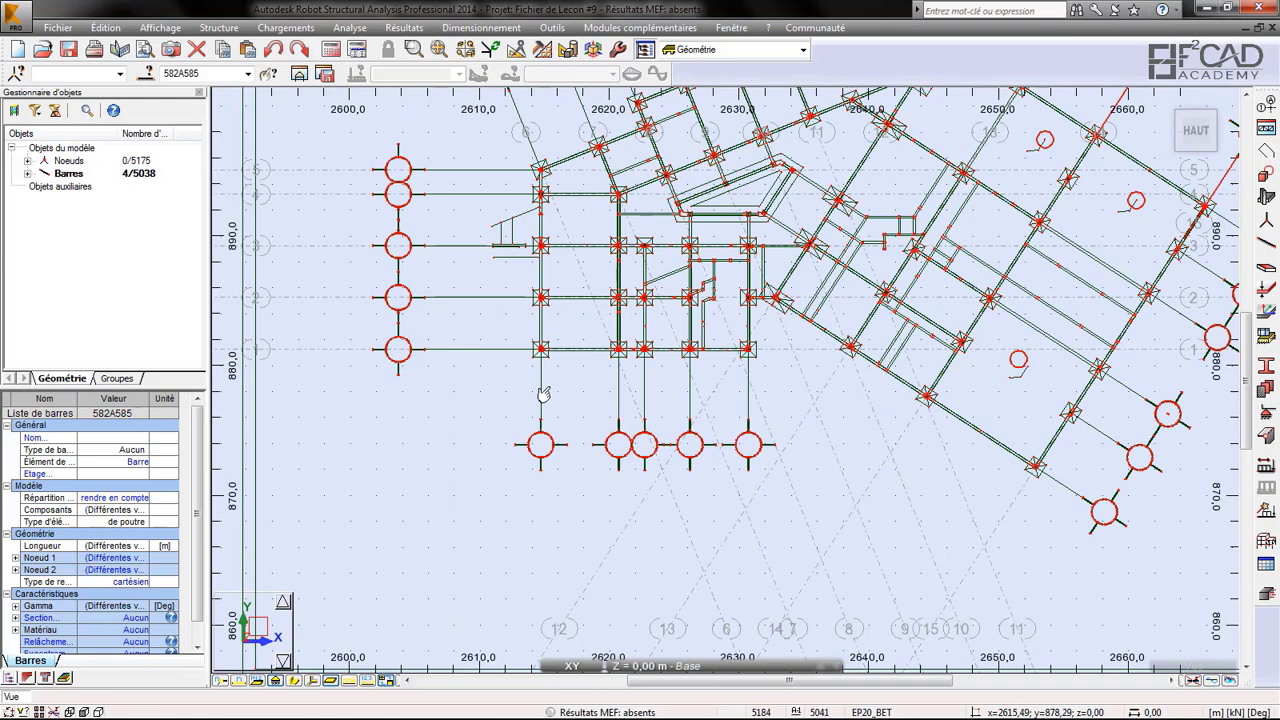
click(539, 393)
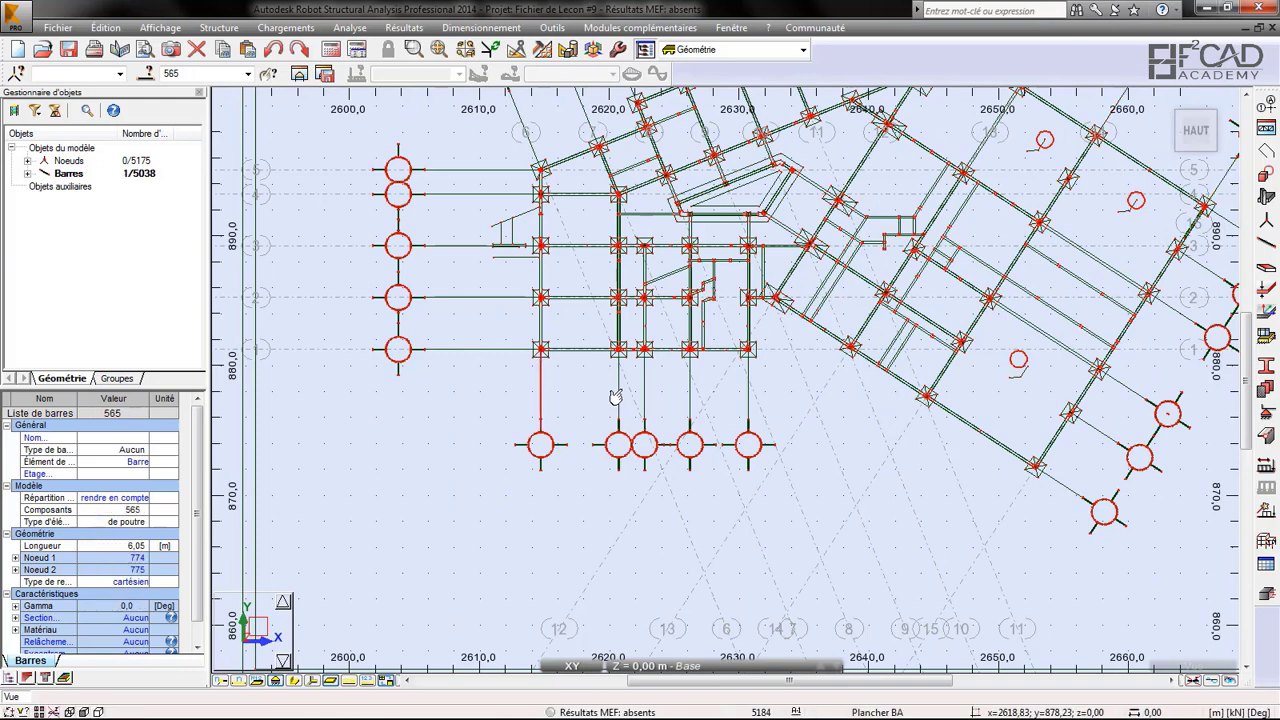
ctrl+click(619, 392)
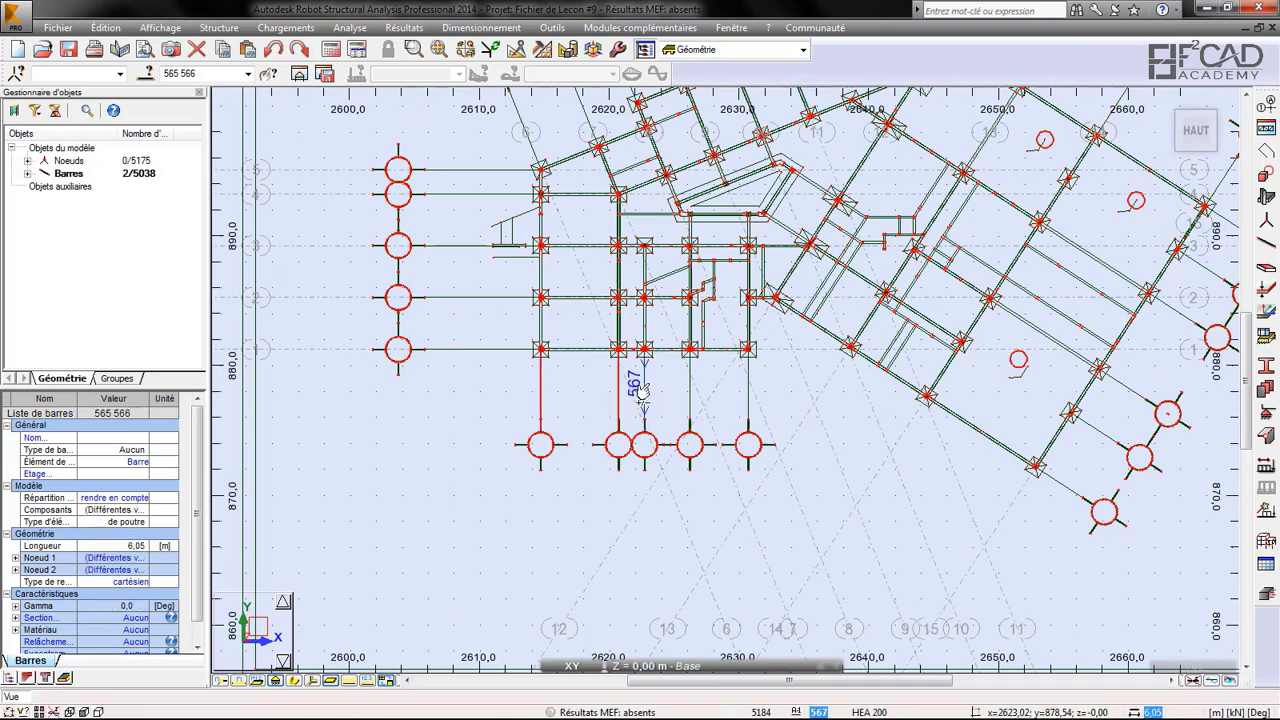
ctrl+click(644, 394)
ctrl+click(691, 395)
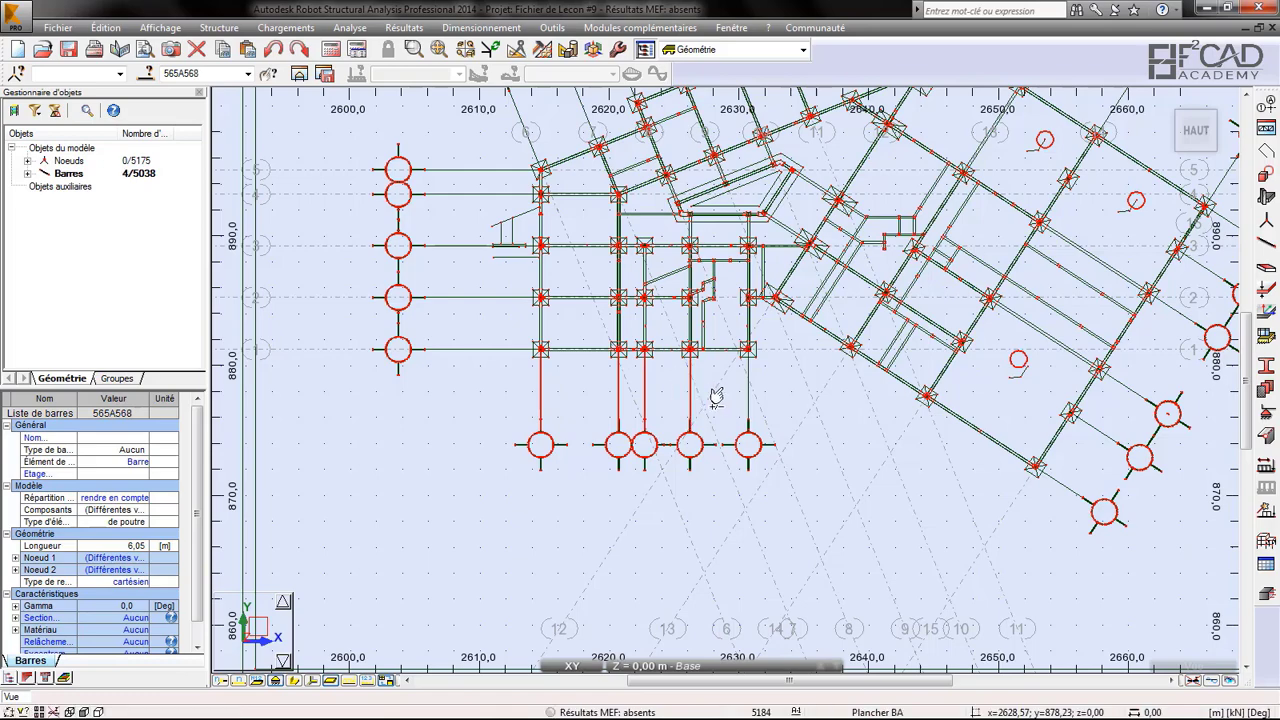
ctrl+click(750, 393)
scroll(662, 367, down, 4)
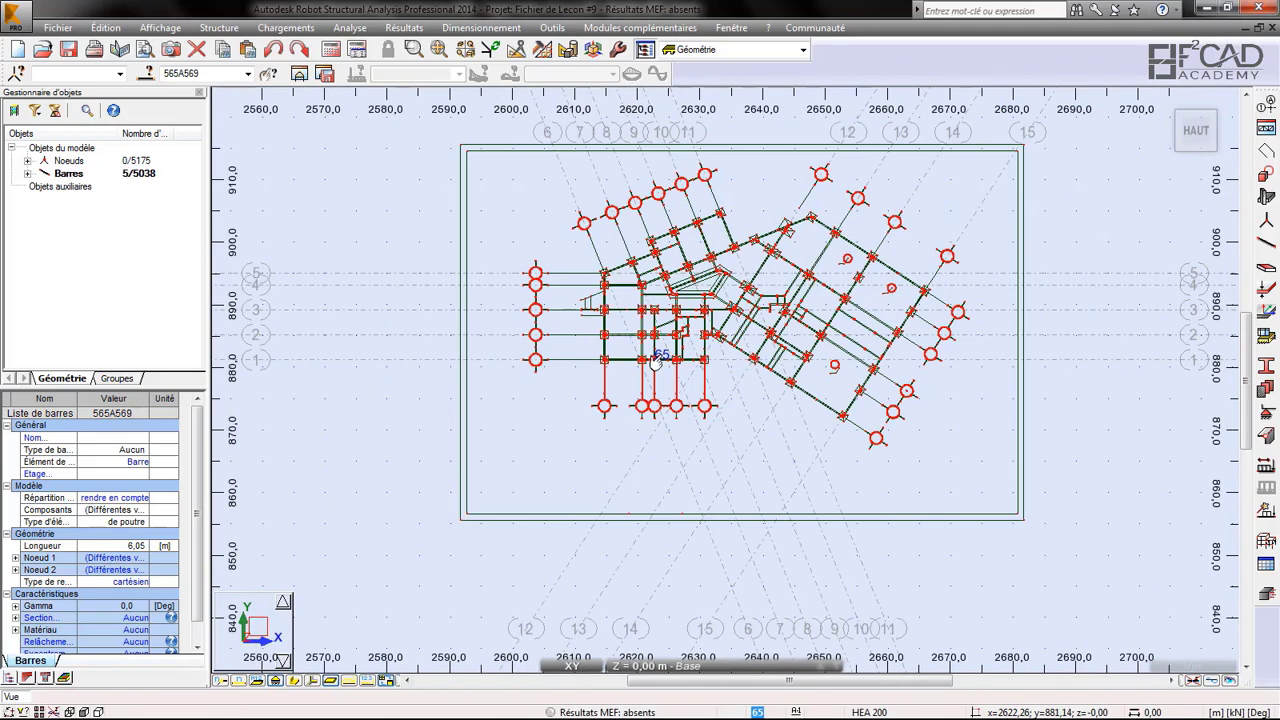
- Start a construction line set named Lignes de construction2 and remove all the lines it lists from the numbered set
click(1267, 103)
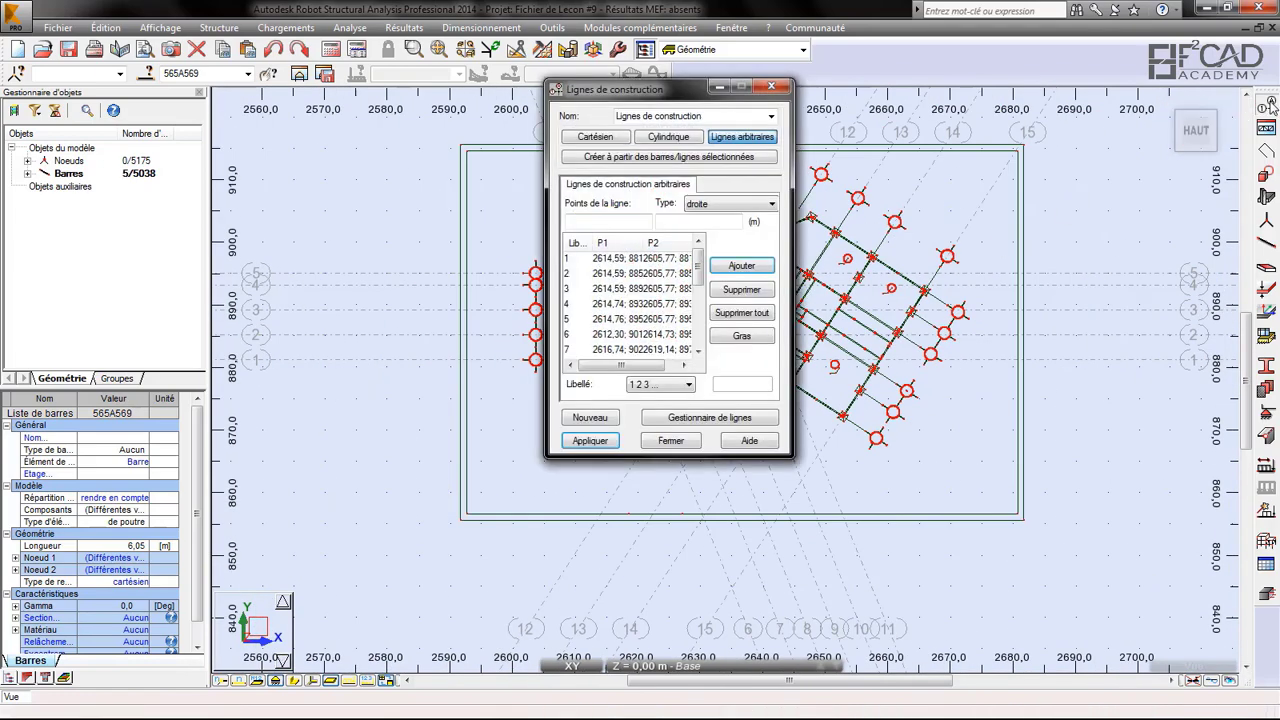
click(729, 114)
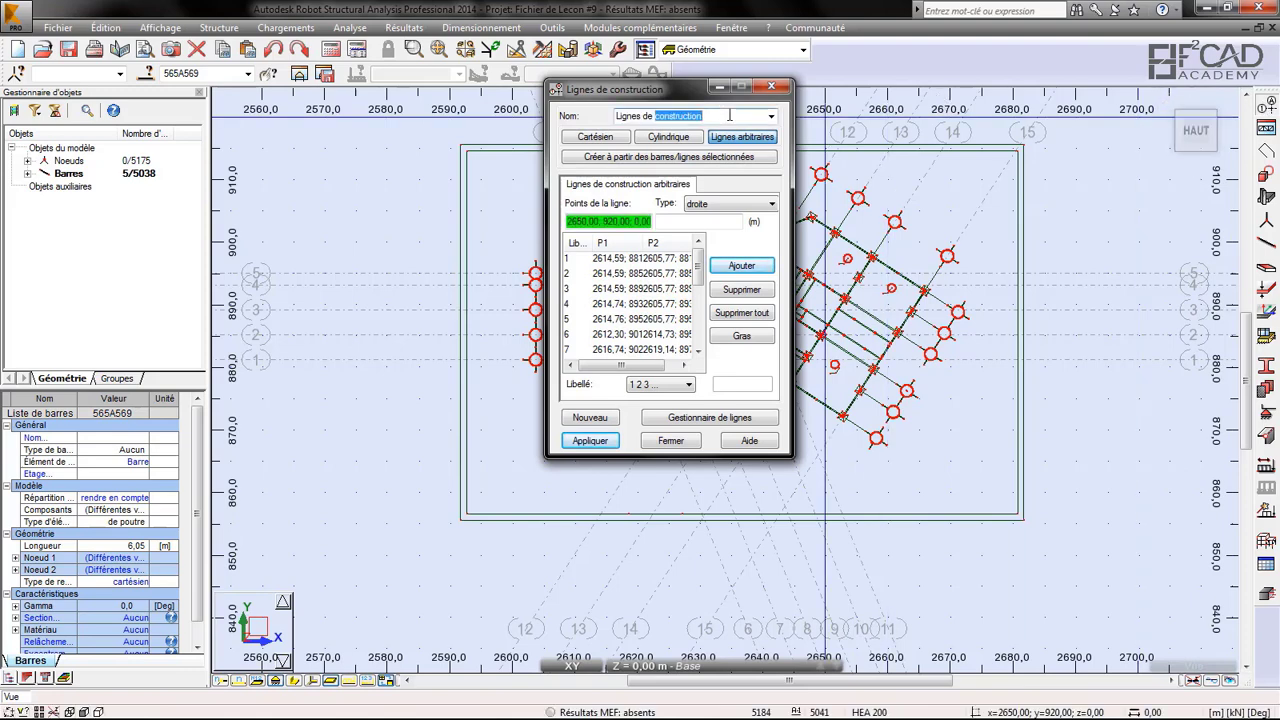
click(729, 115)
click(771, 117)
click(771, 117)
click(745, 116)
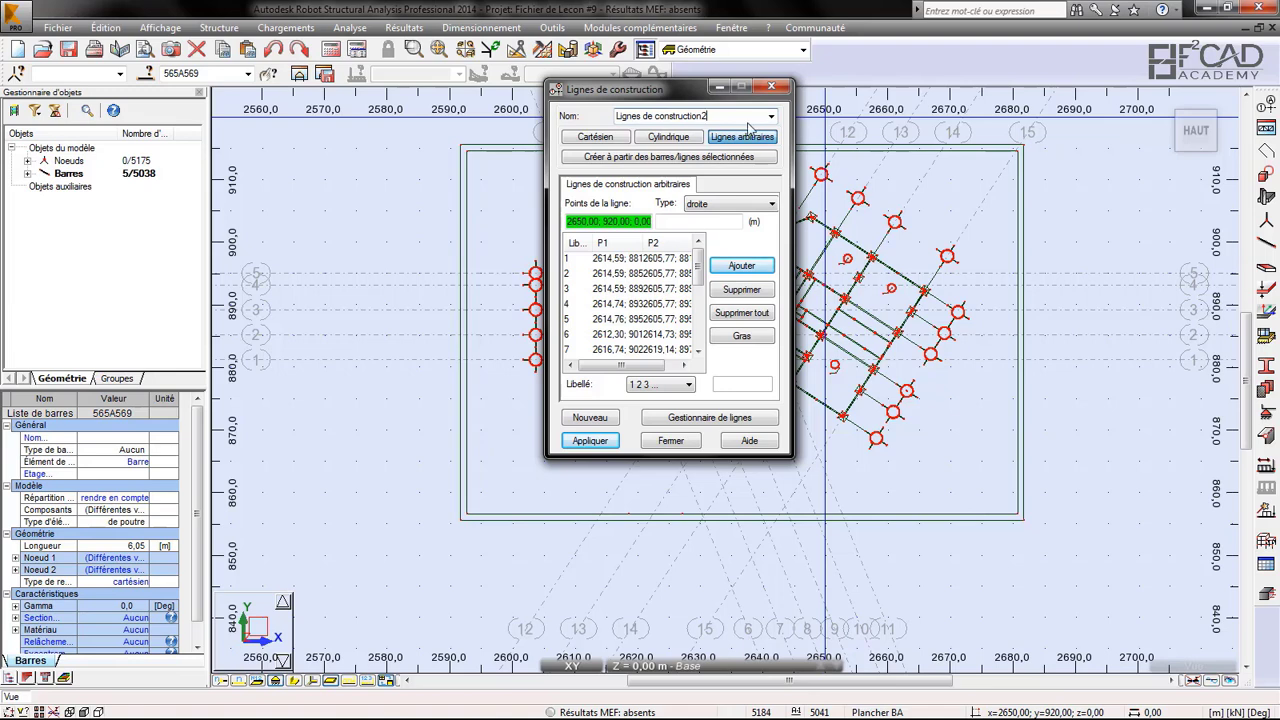
click(741, 314)
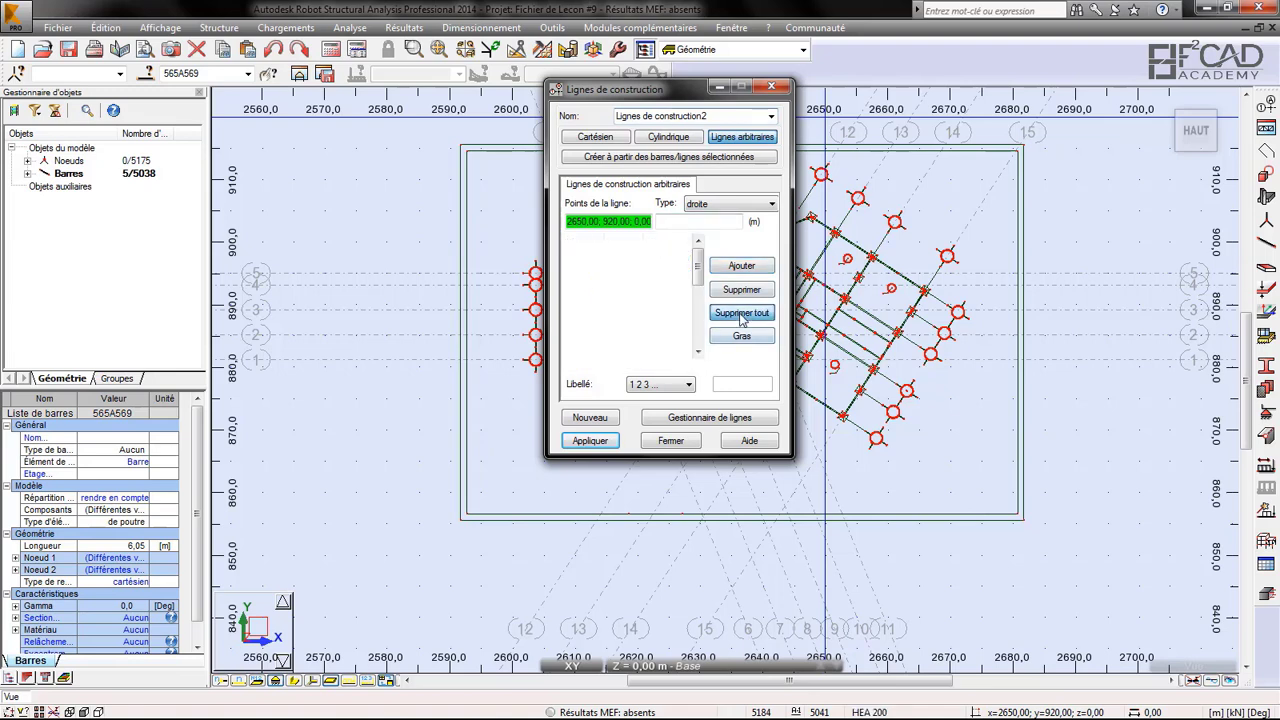
- Create arbitrary construction lines from the selected bars, label them A B C, and apply the set
click(675, 160)
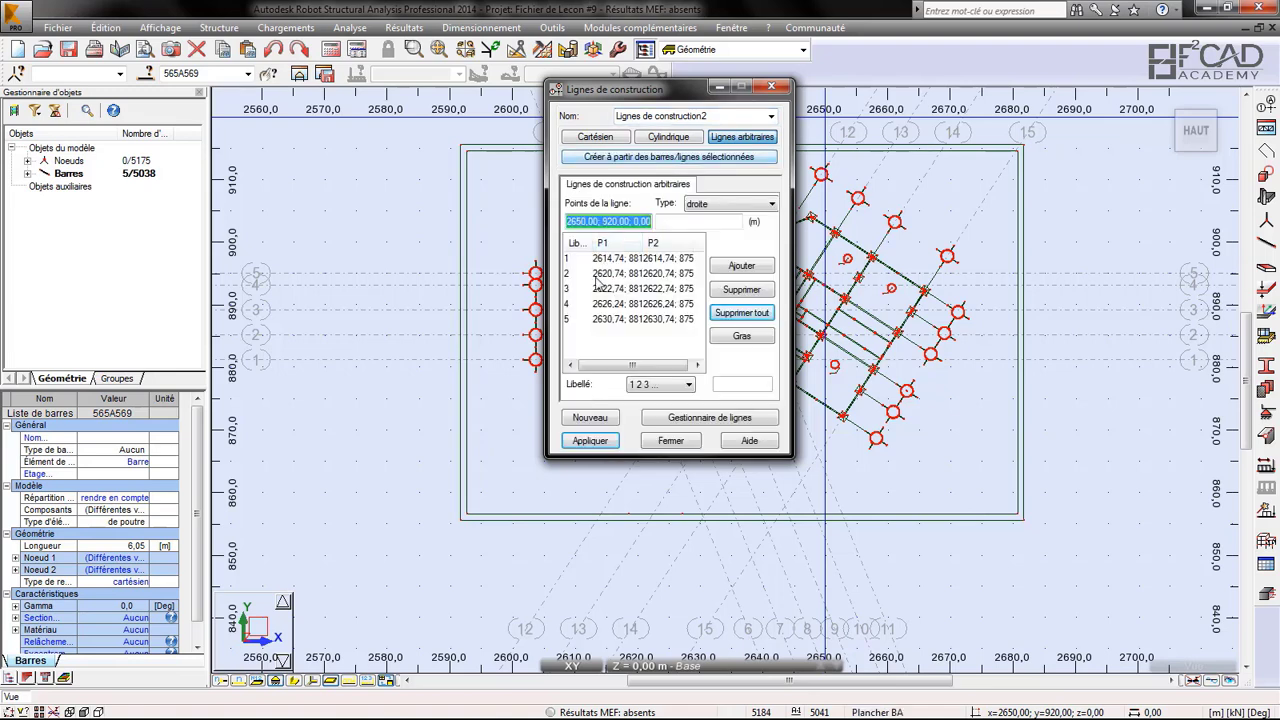
click(660, 385)
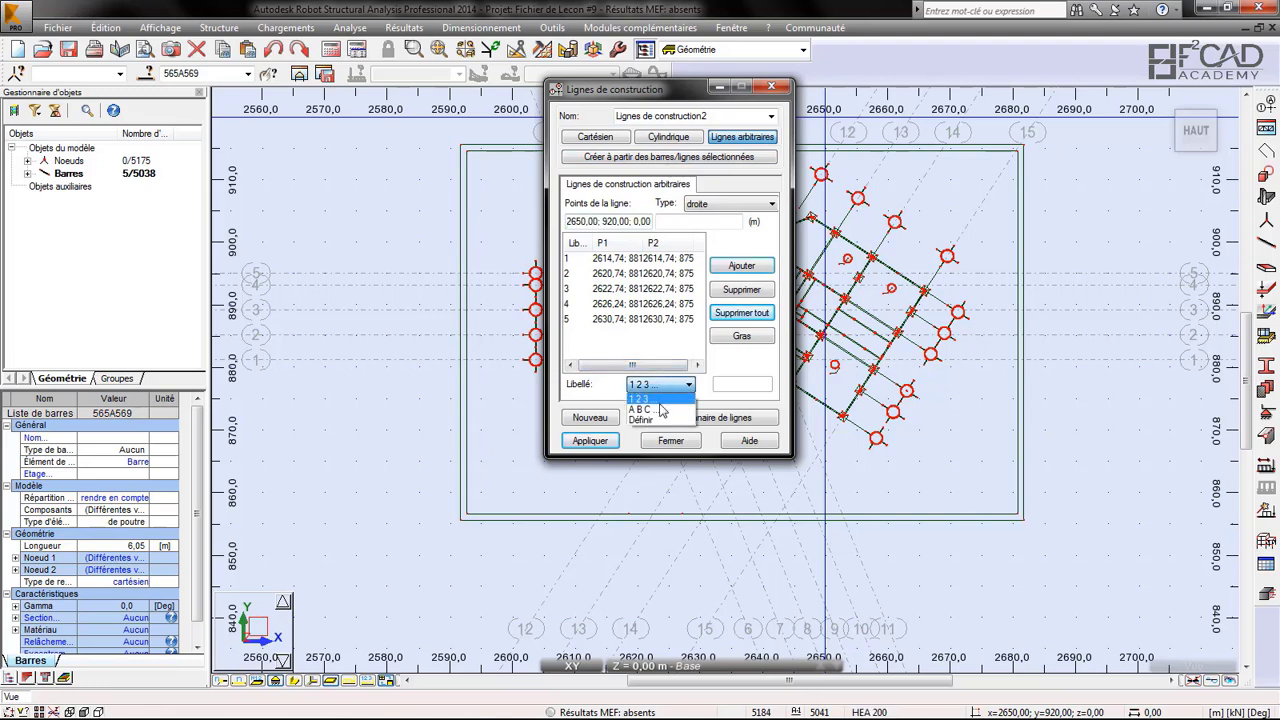
click(660, 409)
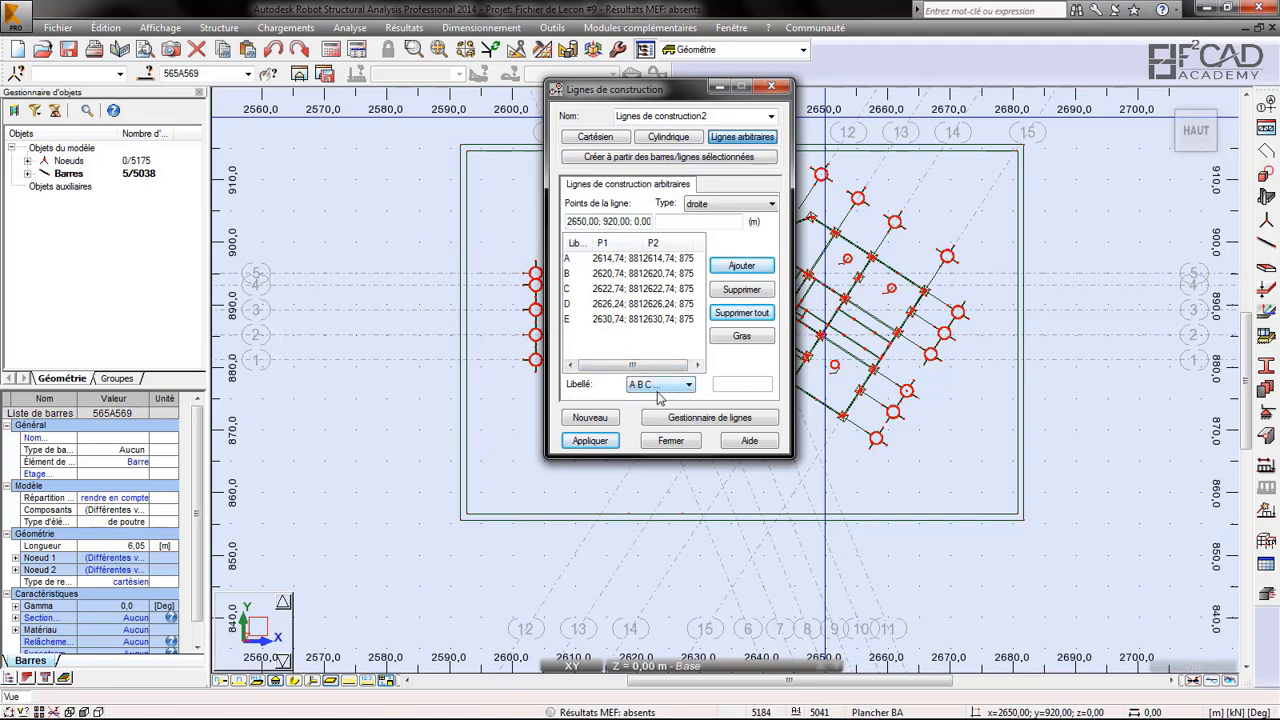
click(591, 442)
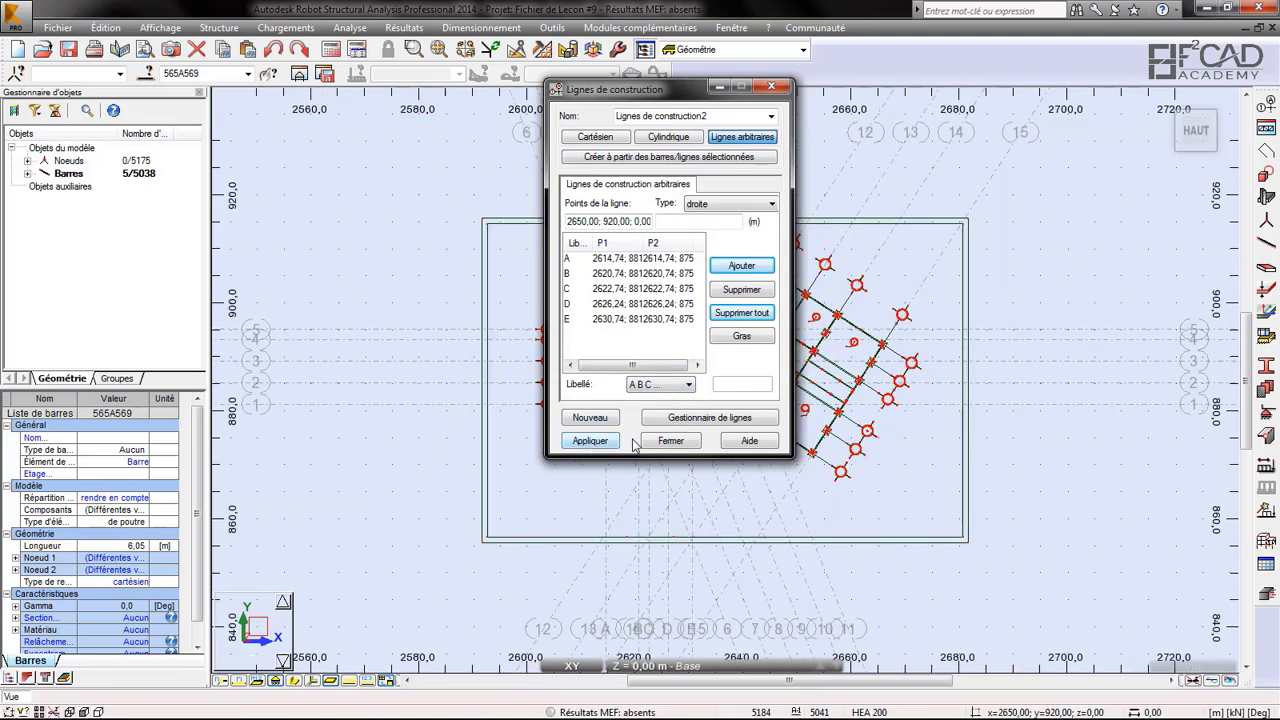
click(670, 441)
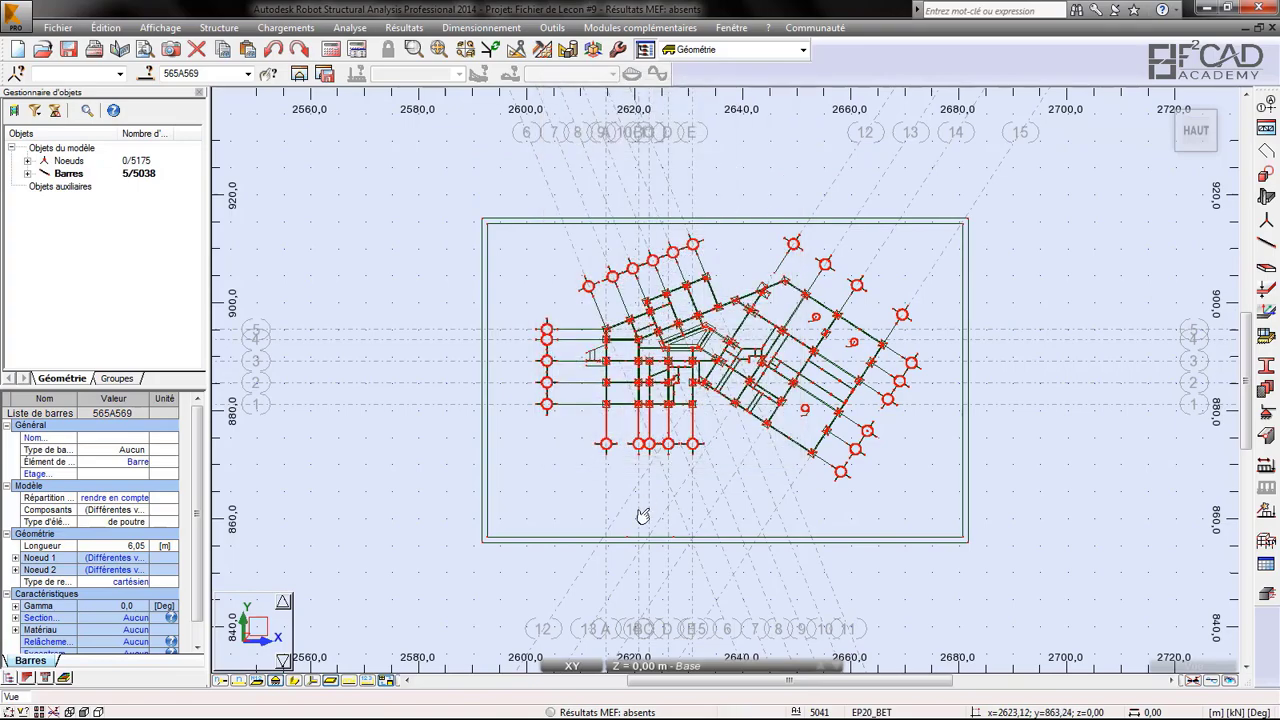
- Clear the bar selection and examine the lettered axes against the numbered axes and the remaining circles of the plan
scroll(619, 601, up, 3)
scroll(603, 520, down, 4)
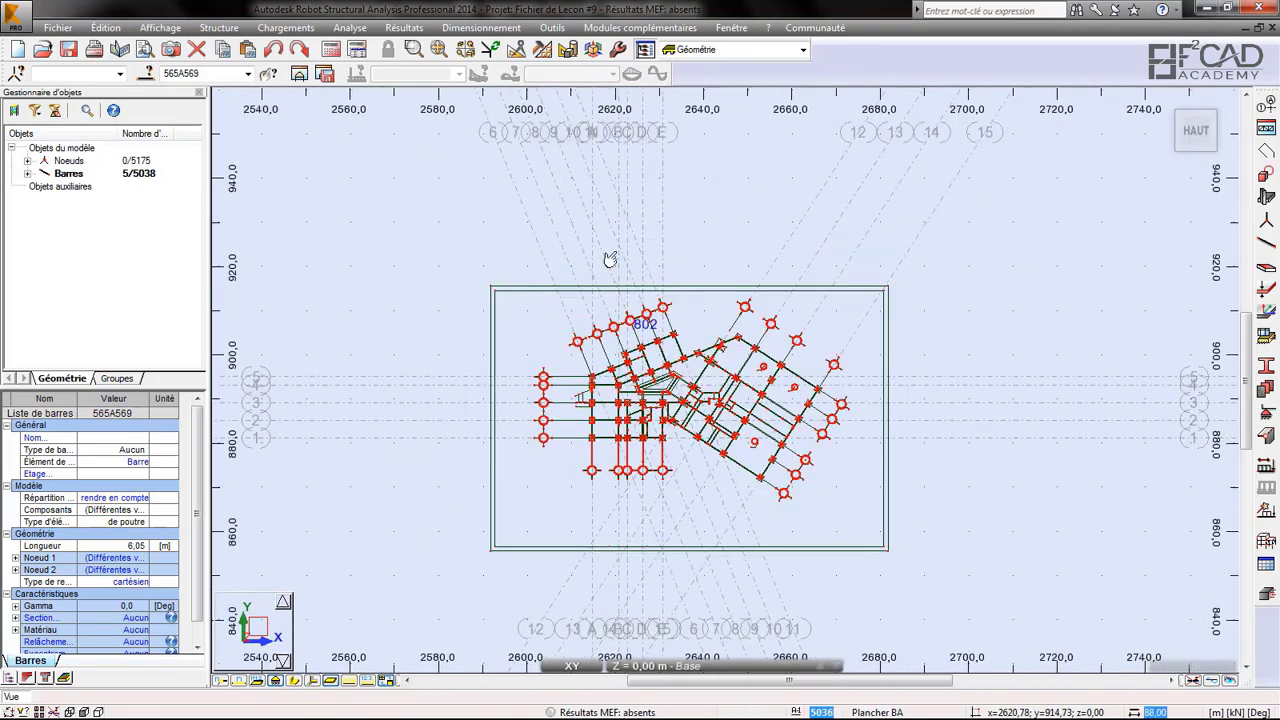
scroll(580, 150, up, 4)
scroll(697, 148, down, 5)
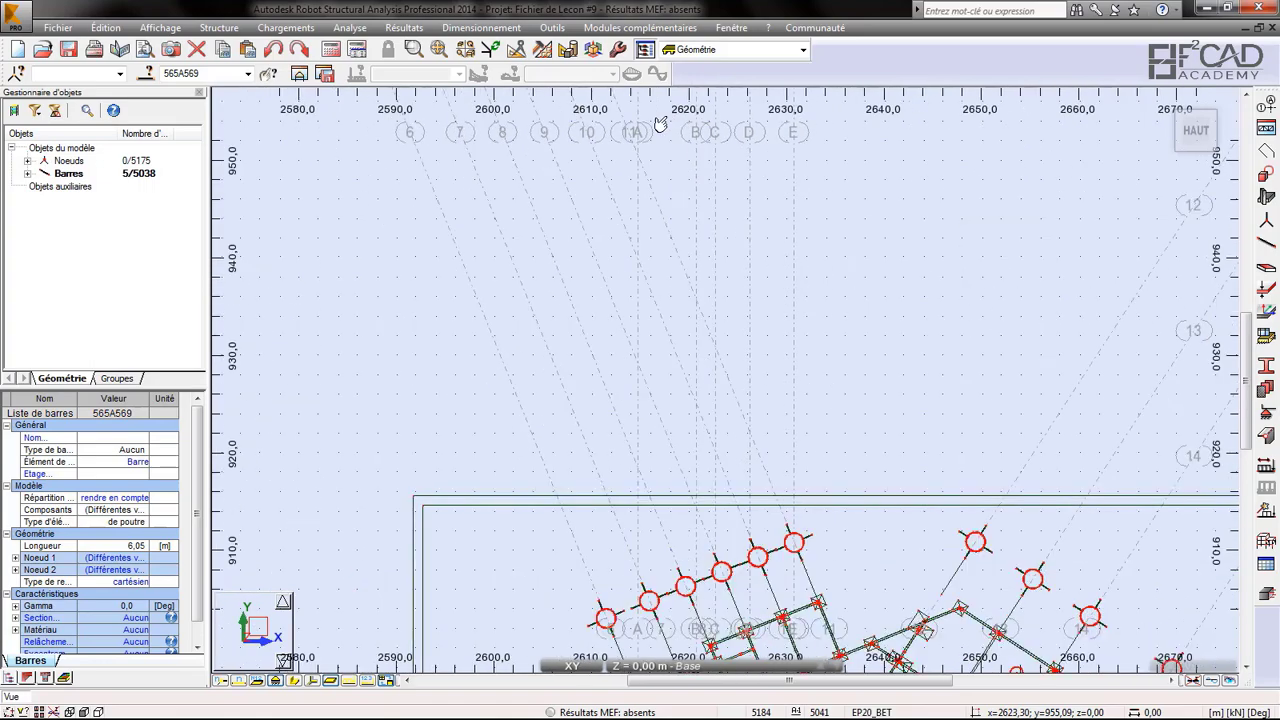
scroll(625, 425, up, 3)
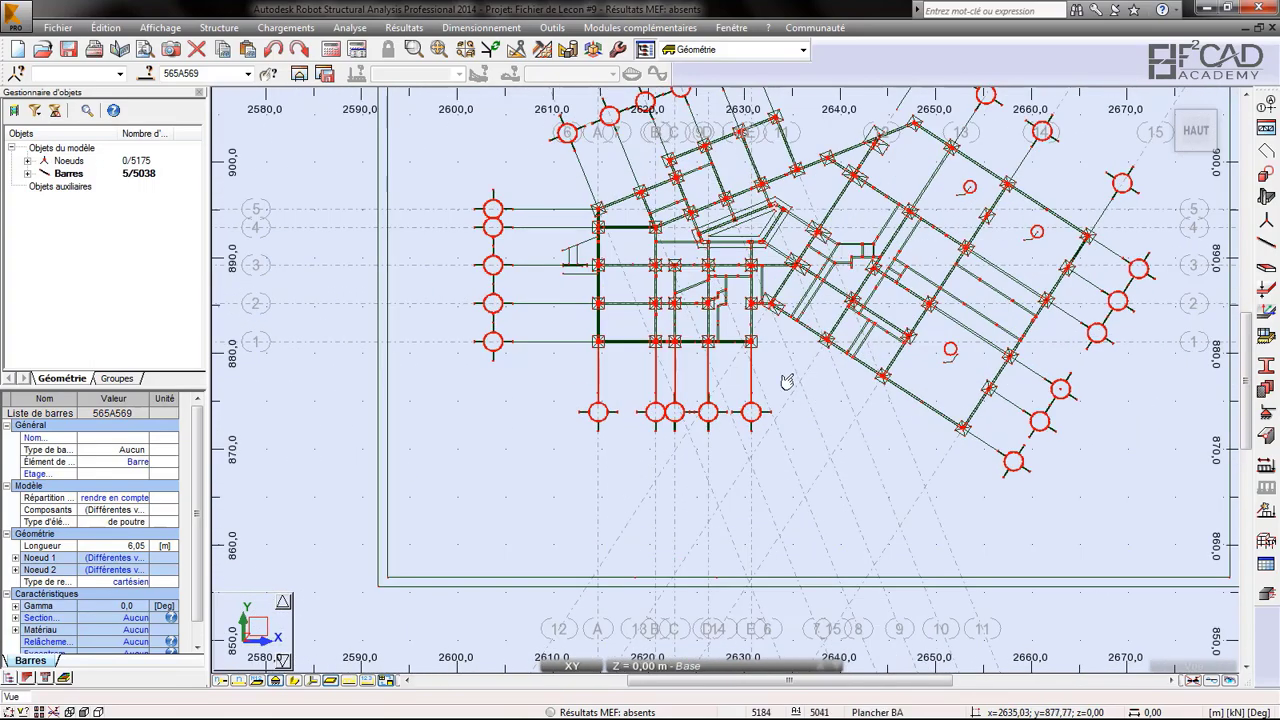
click(782, 382)
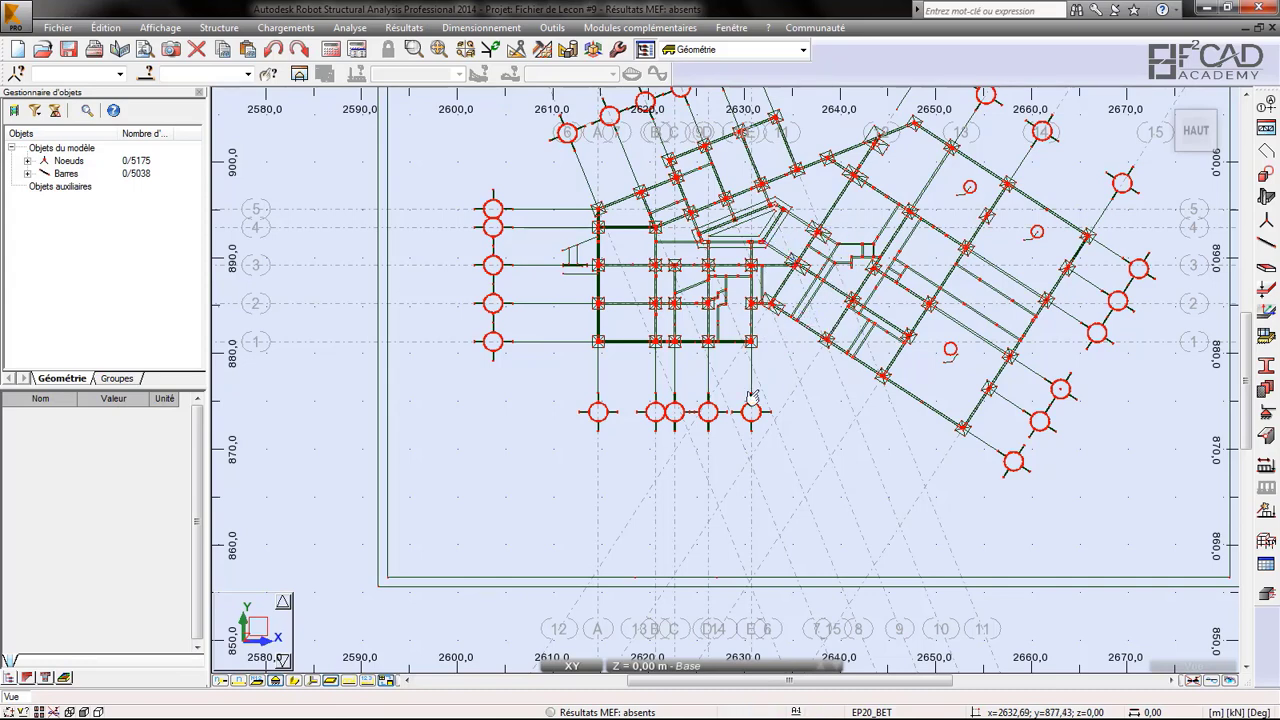
scroll(768, 262, down, 1)
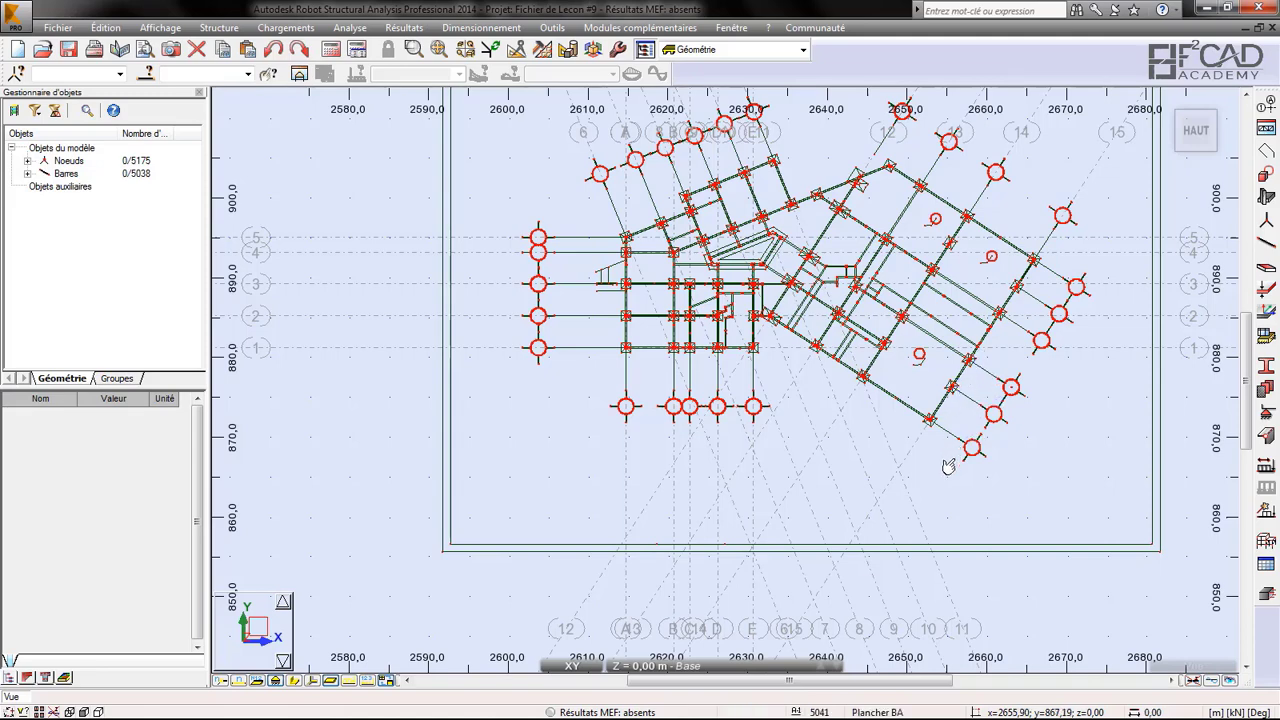
scroll(856, 289, down, 1)
scroll(860, 292, up, 2)
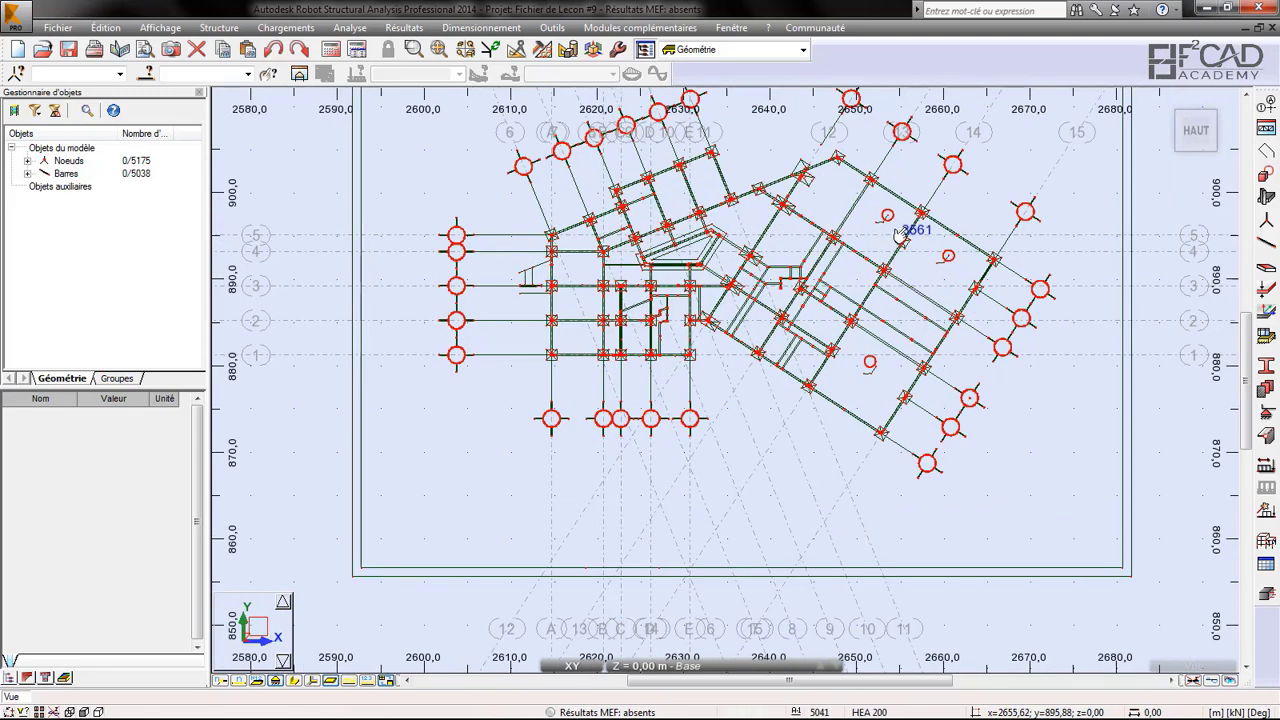
scroll(860, 298, down, 1)
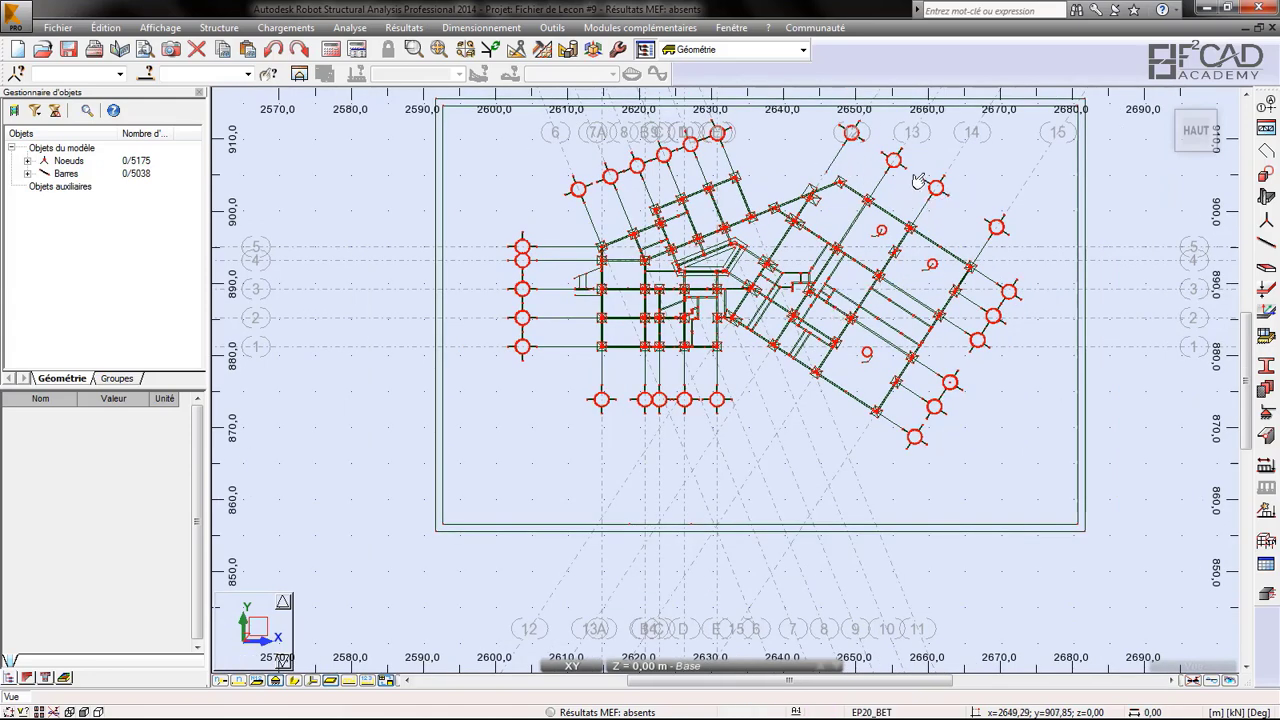
- Review the lines stored in Lignes de construction2 and Lignes de construction without changing either set
click(1266, 106)
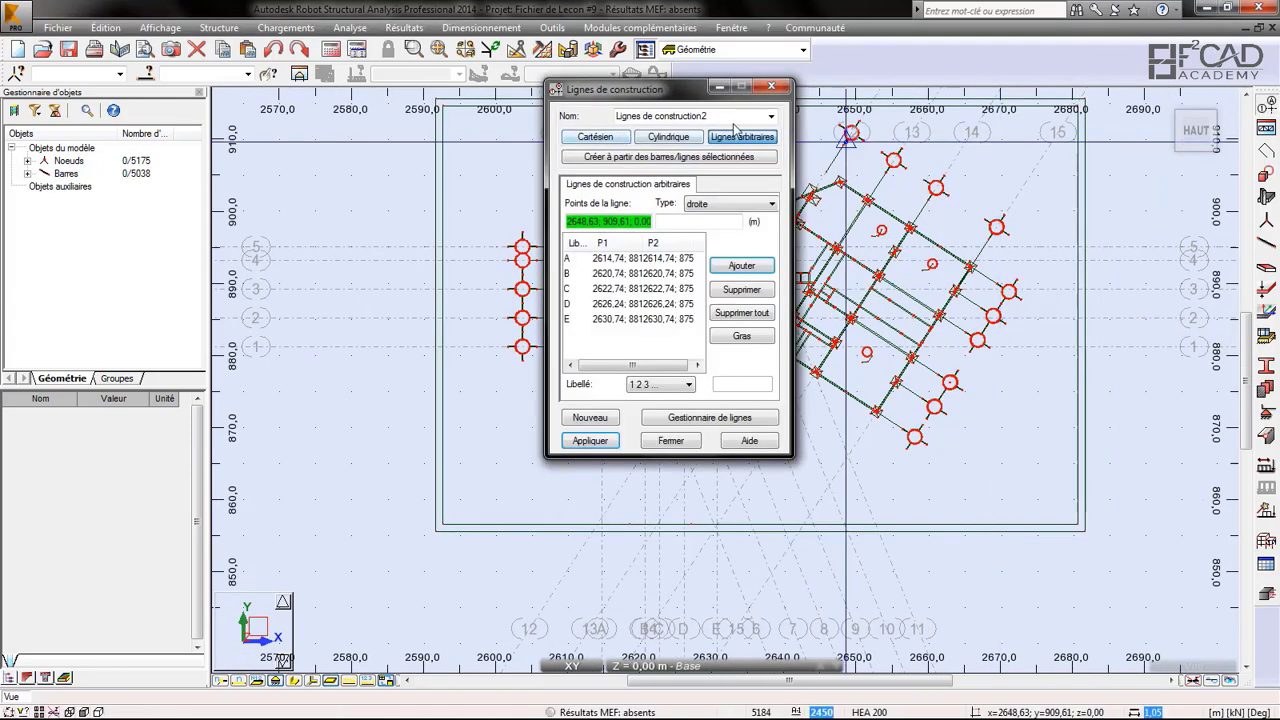
click(771, 117)
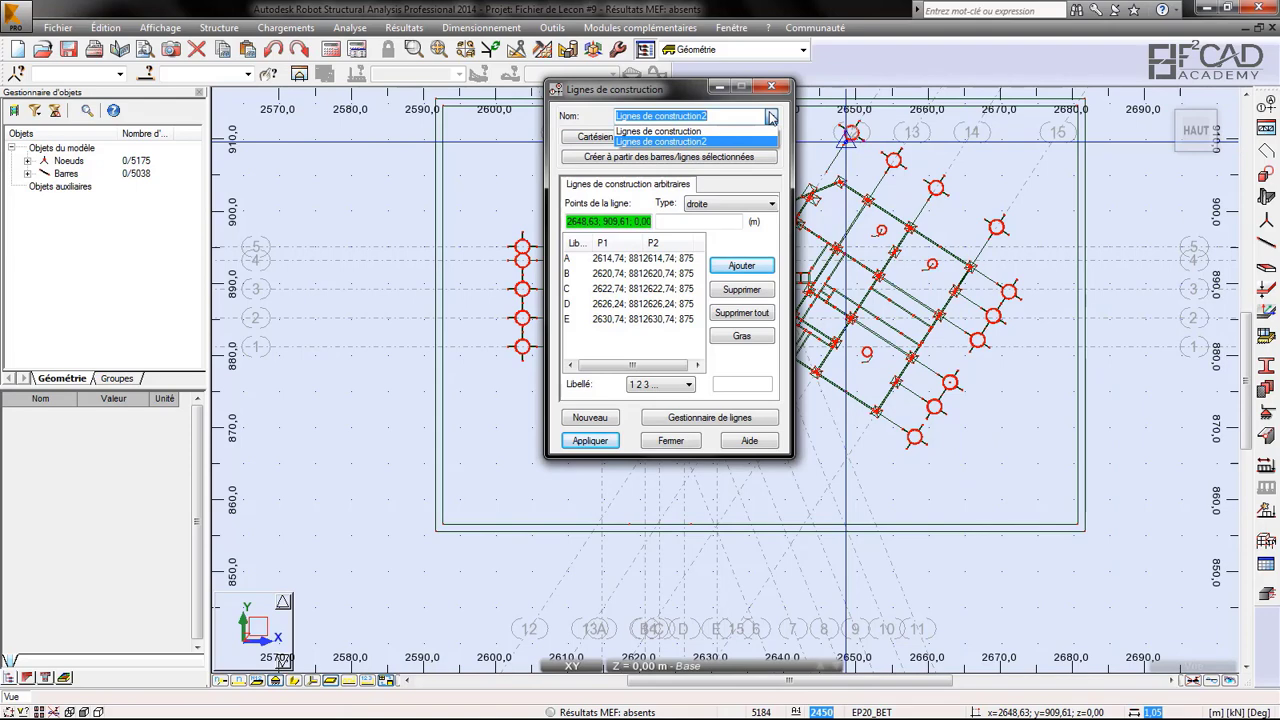
click(680, 131)
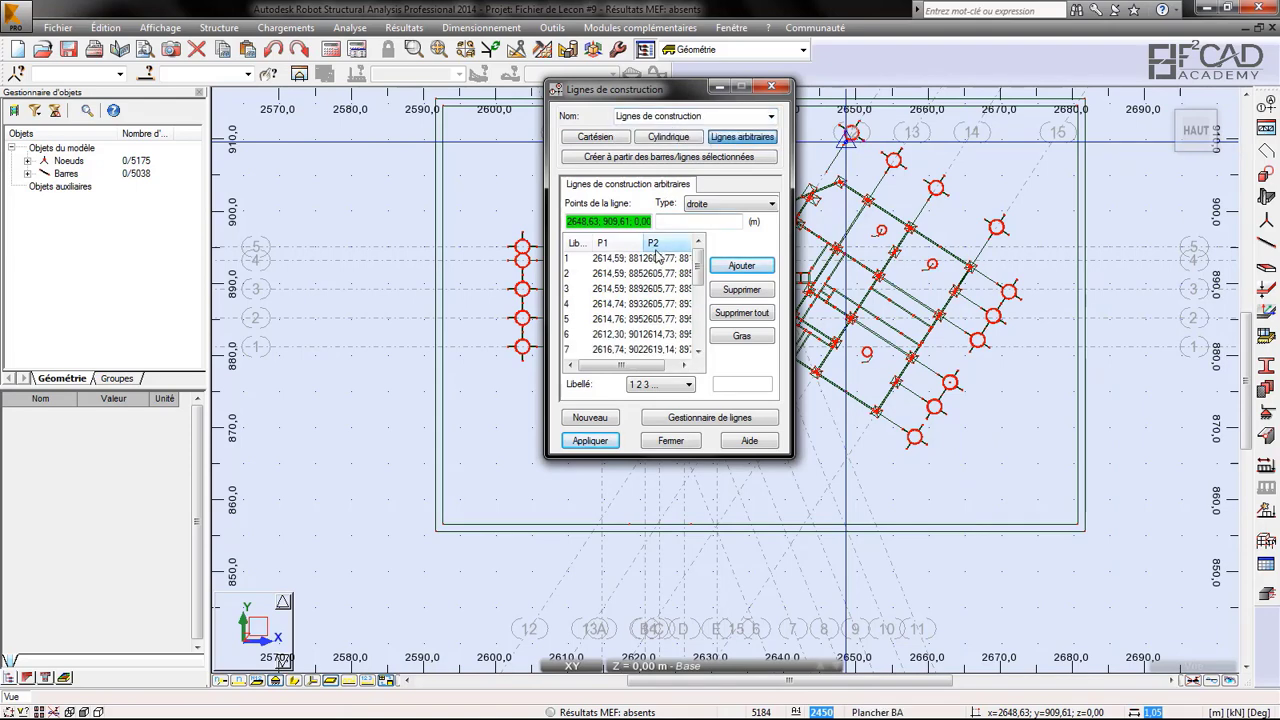
click(672, 441)
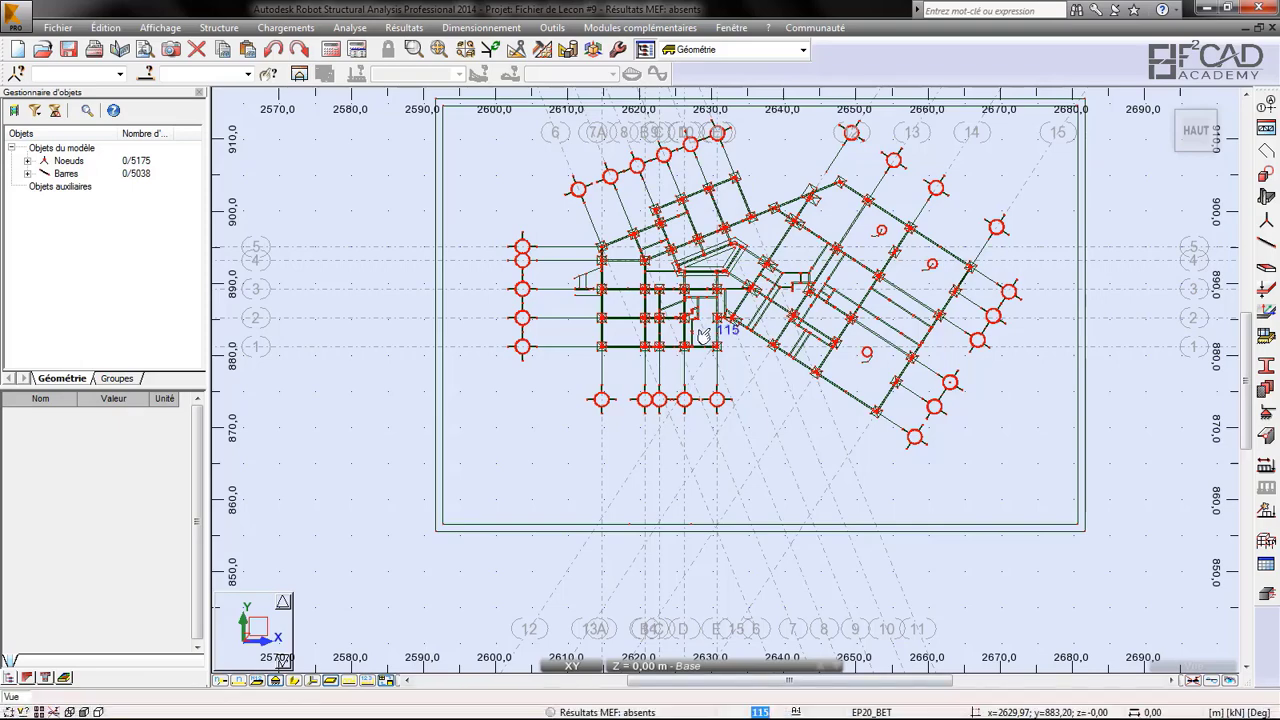
- Delete all nodes and bars of the imported foundation plan, including its outer frame, keeping only the construction lines
scroll(567, 265, down, 3)
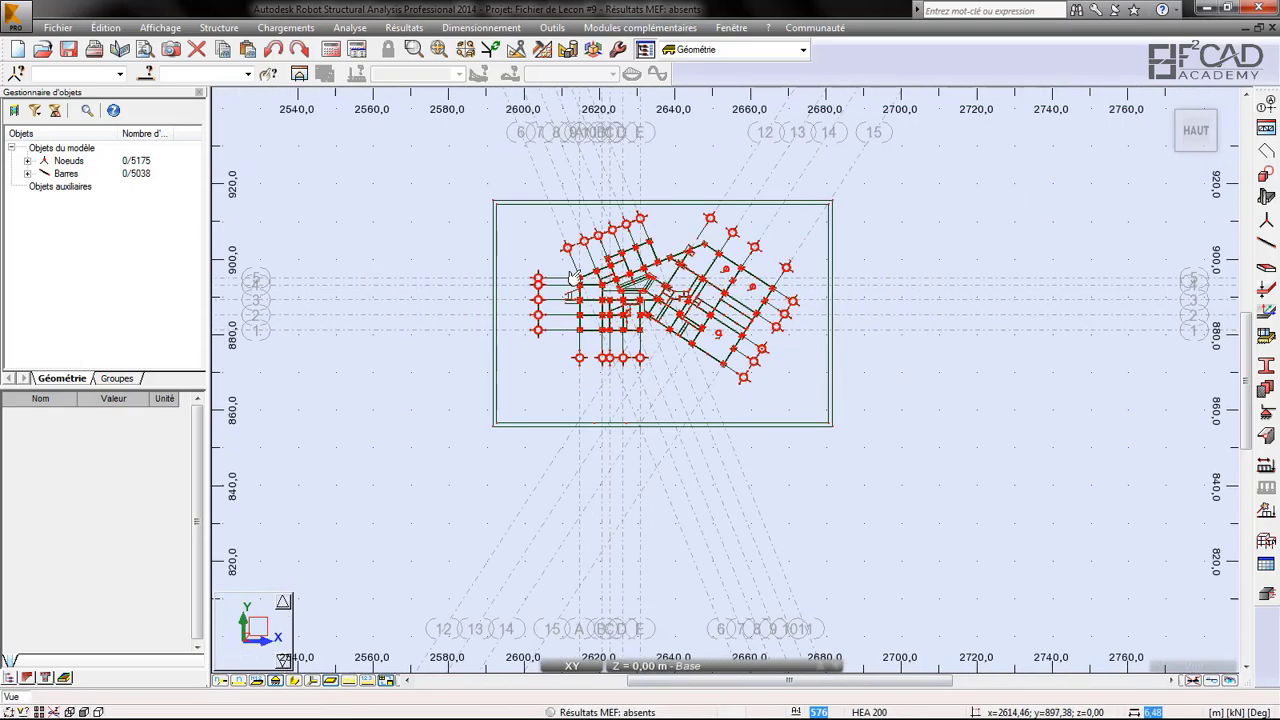
scroll(560, 275, up, 2)
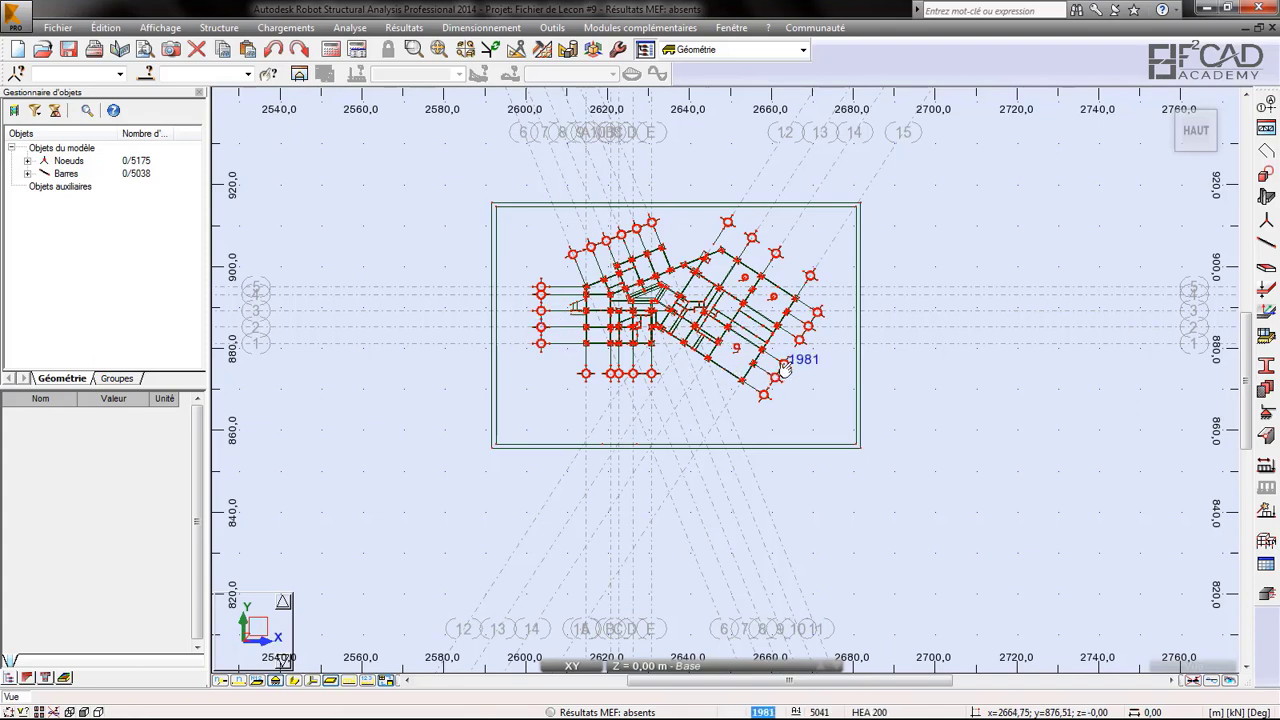
drag(921, 183, 433, 478)
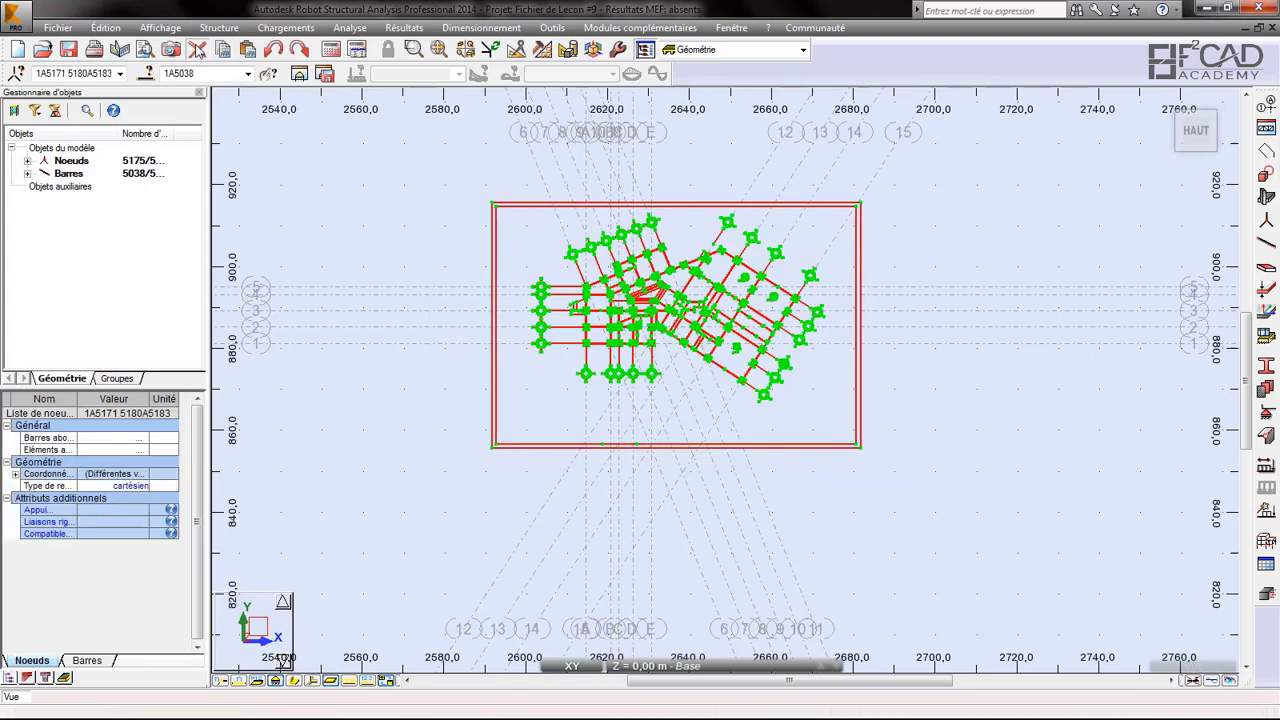
click(197, 49)
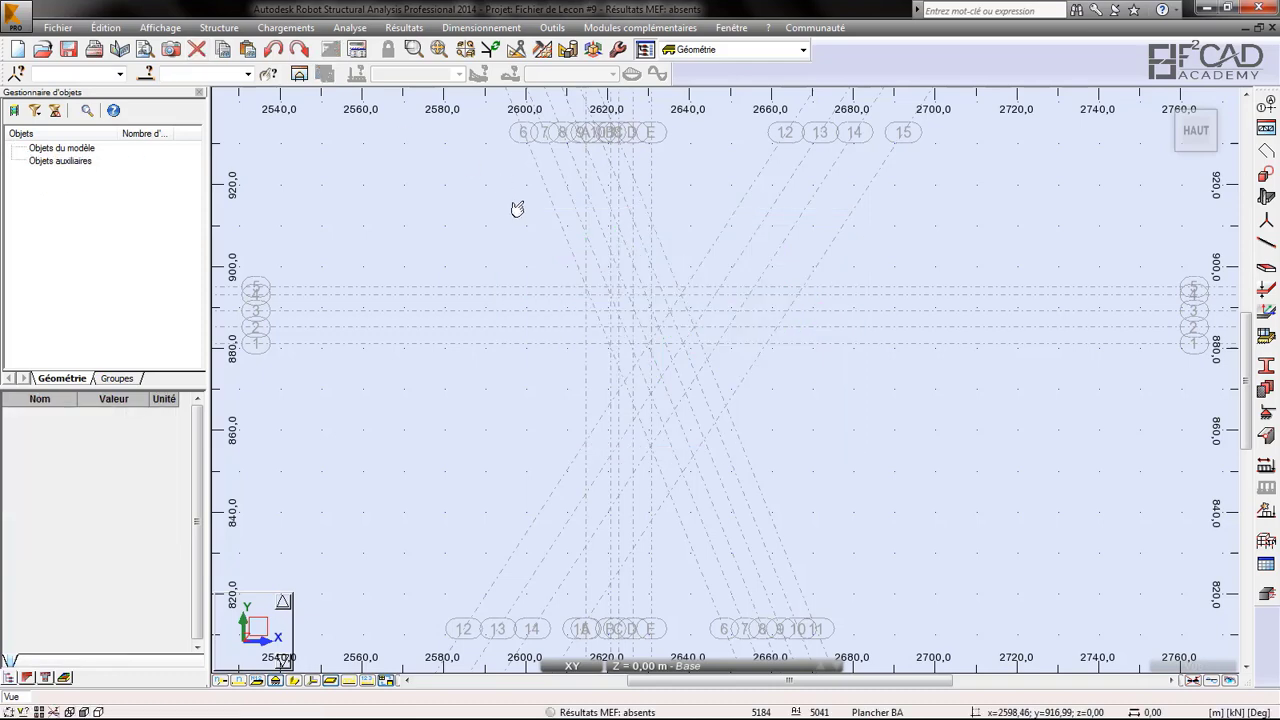
- Examine the numbered and lettered construction lines and their intersections across the emptied model
scroll(618, 280, up, 3)
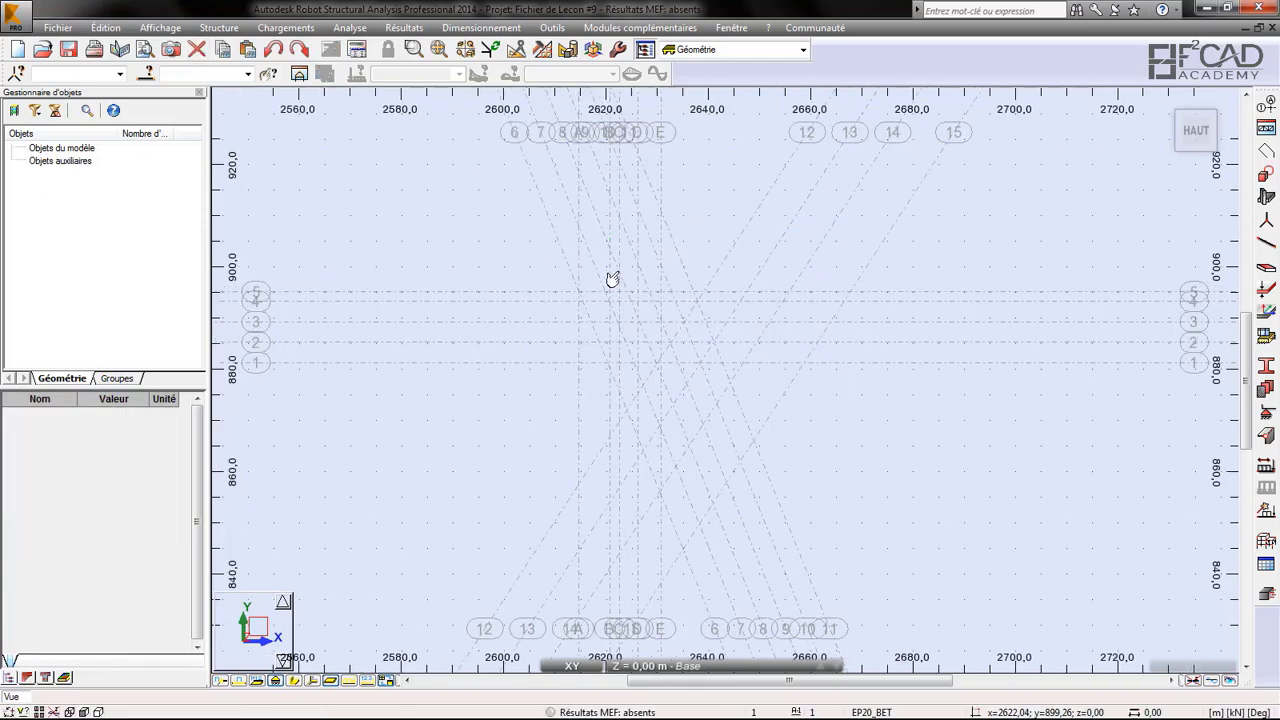
scroll(588, 260, down, 2)
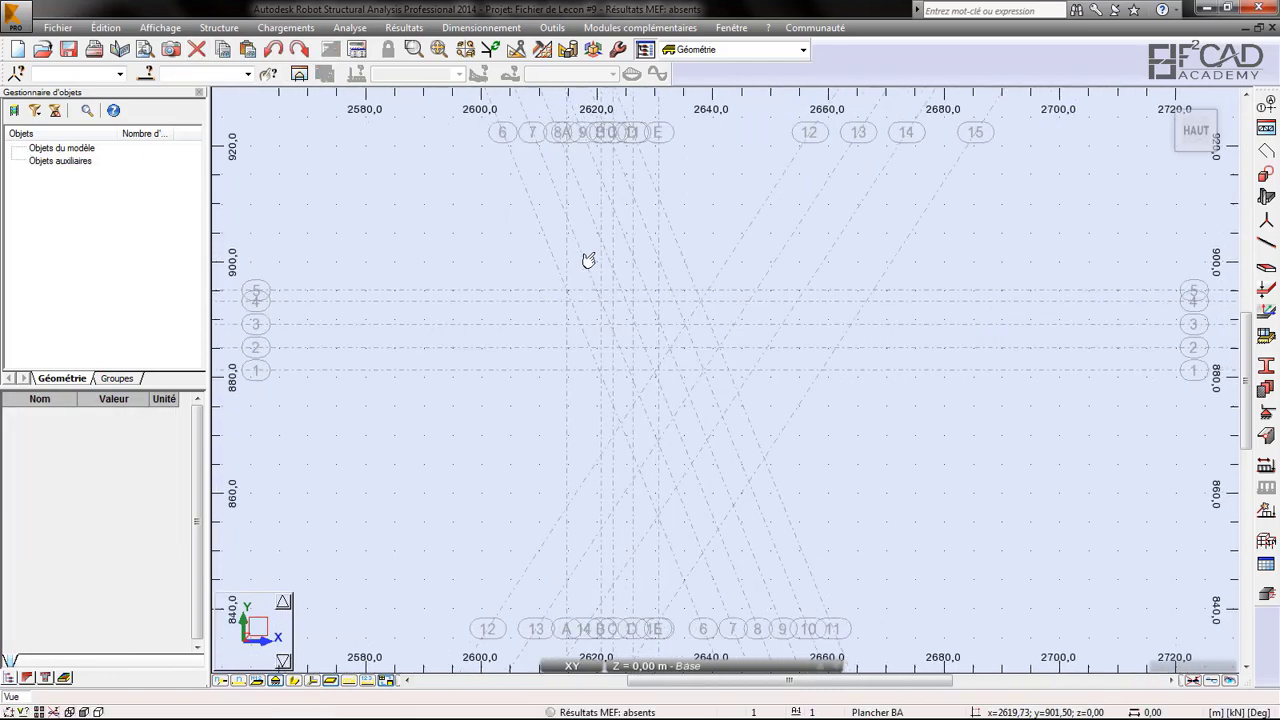
scroll(603, 331, up, 1)
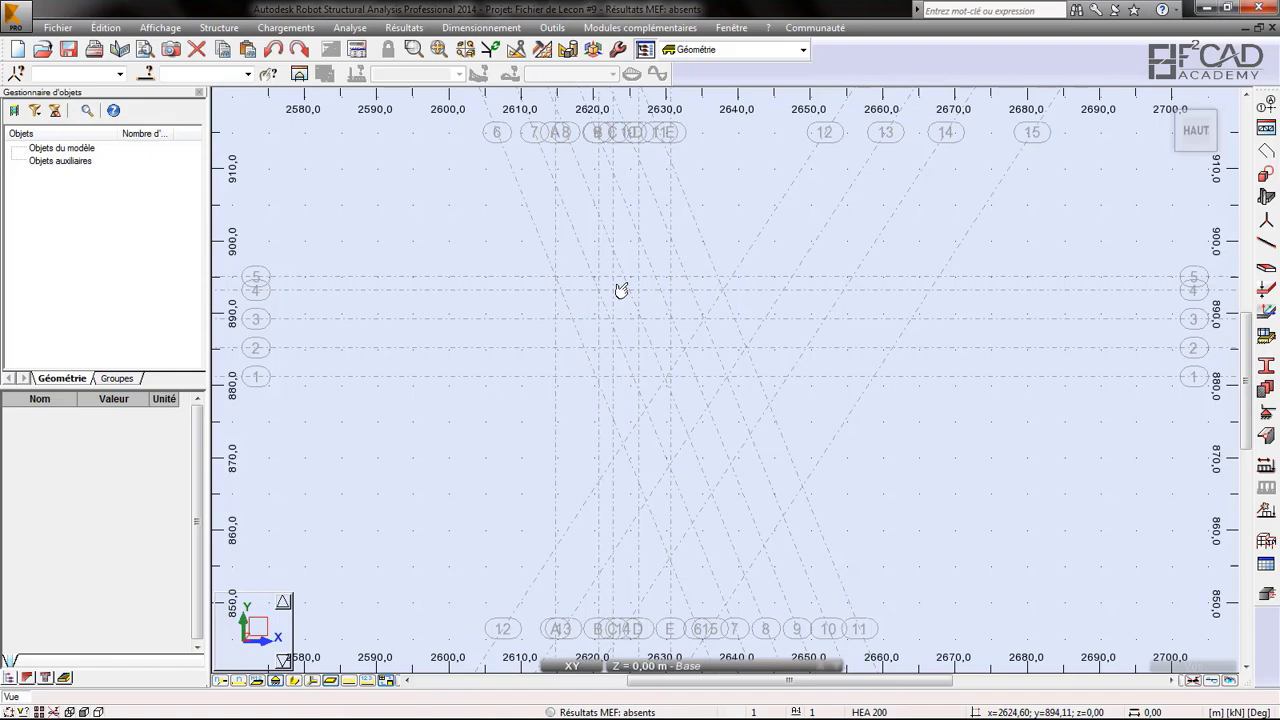
scroll(621, 290, down, 1)
scroll(686, 256, up, 3)
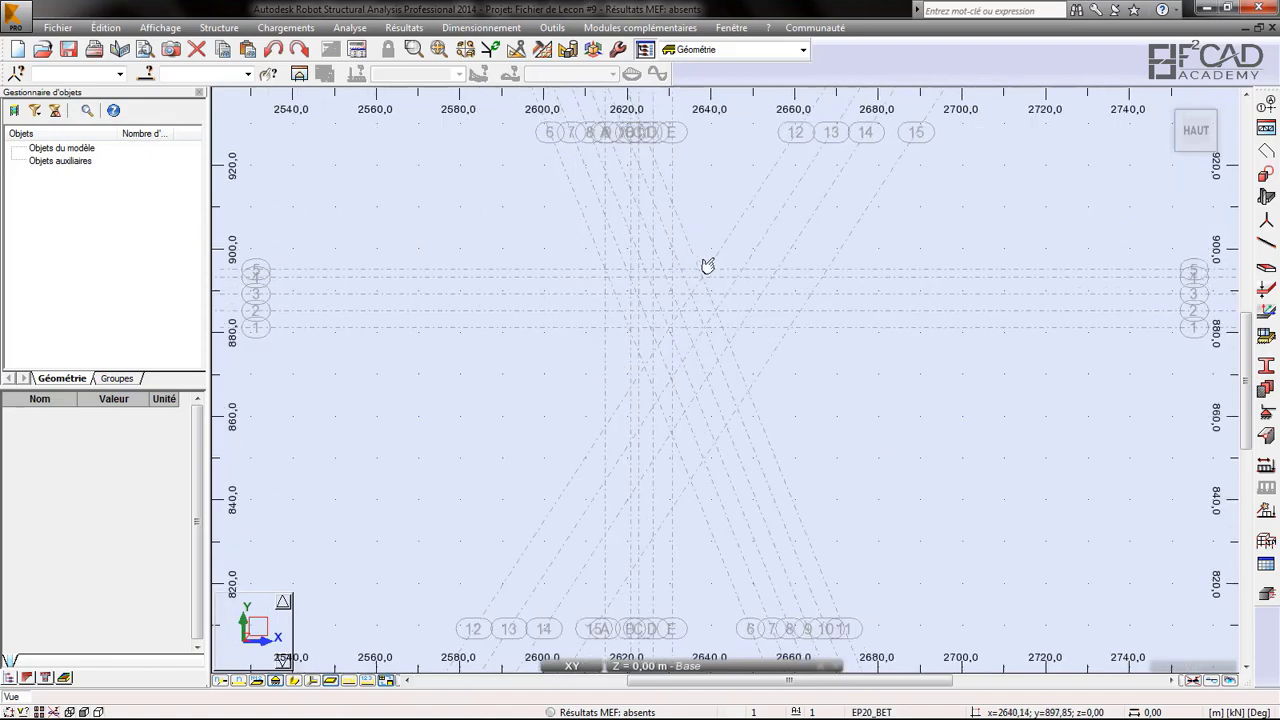
scroll(714, 268, up, 1)
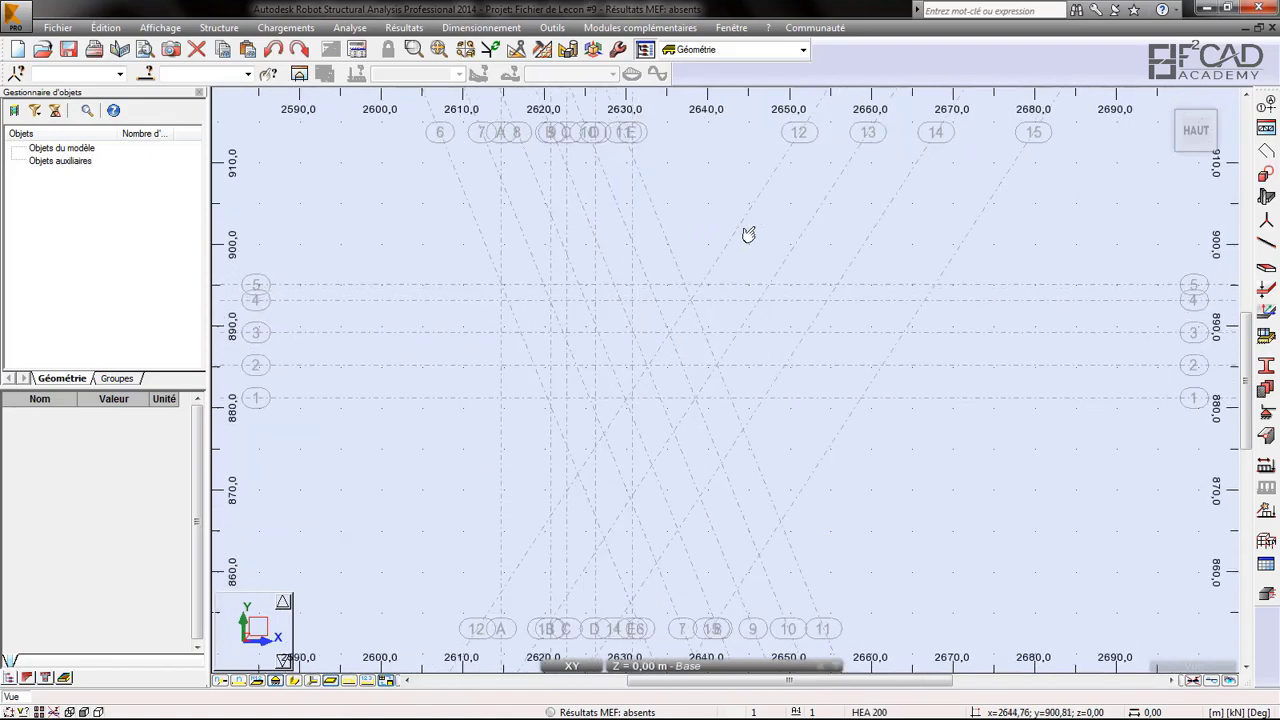
scroll(797, 140, down, 1)
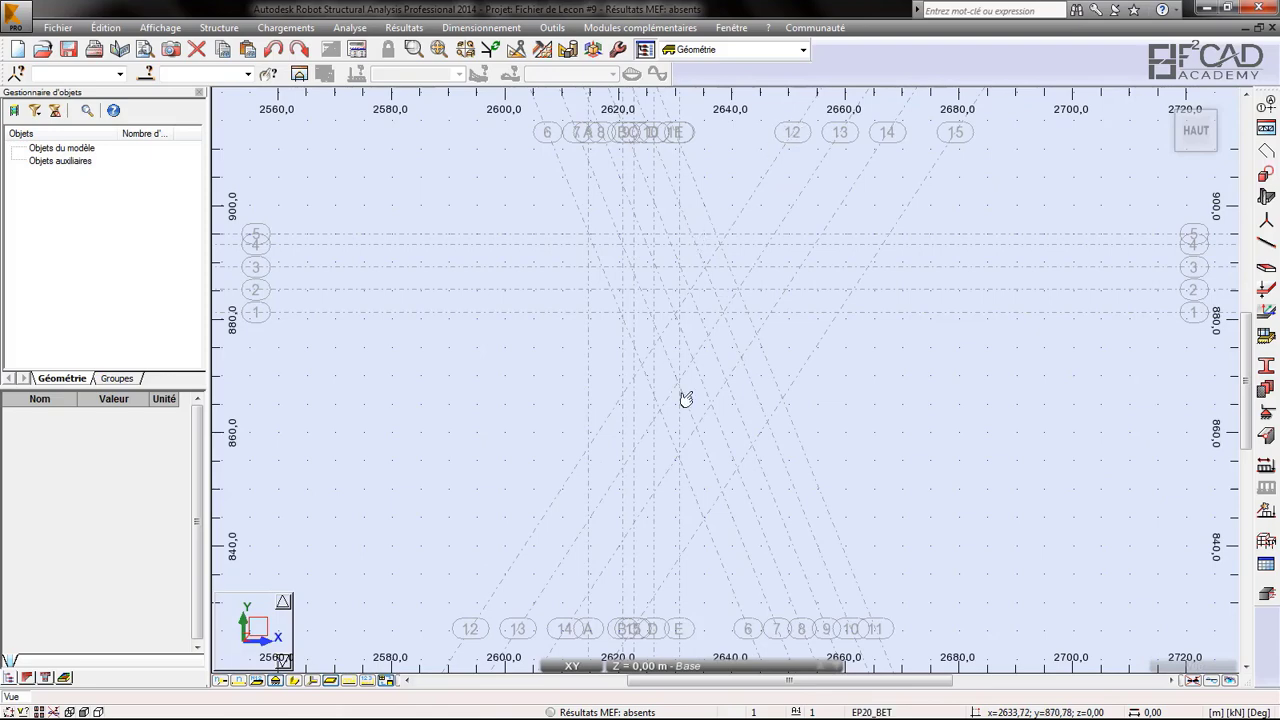
- Set construction line 12 of the Lignes de construction set to bold and apply the change
click(1264, 104)
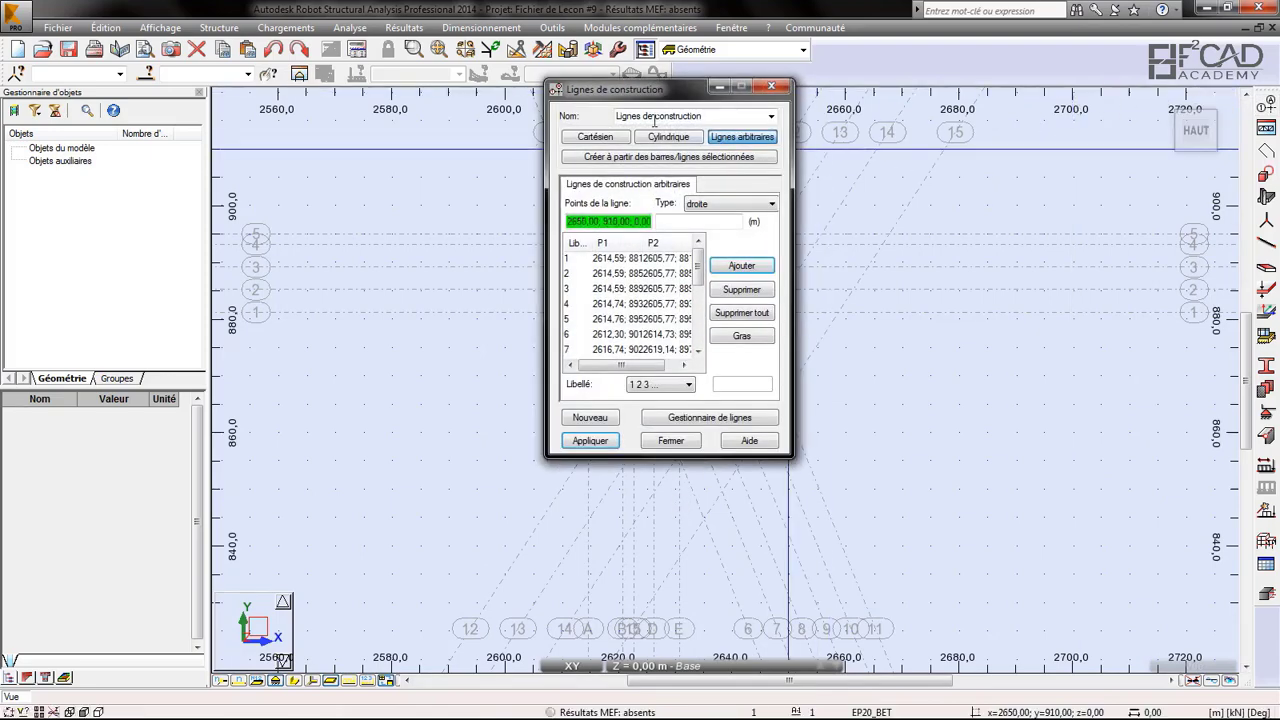
click(770, 117)
click(735, 135)
scroll(695, 290, down, 3)
click(622, 305)
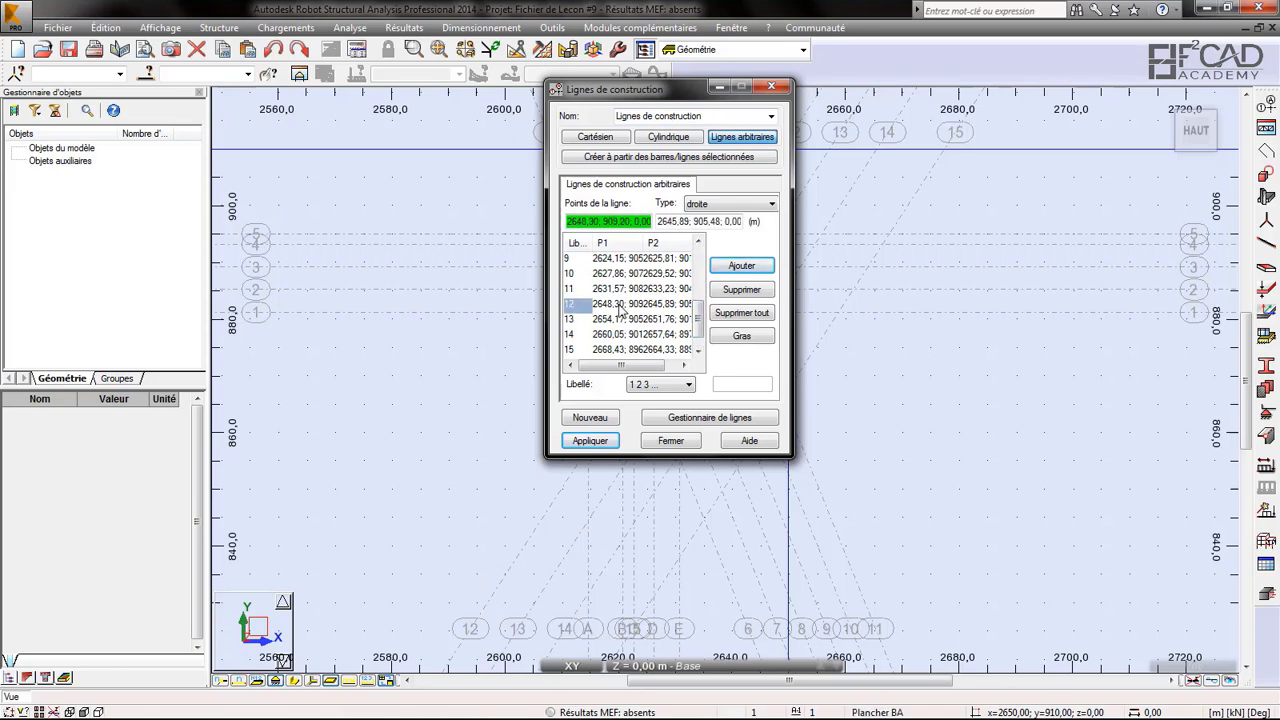
click(739, 337)
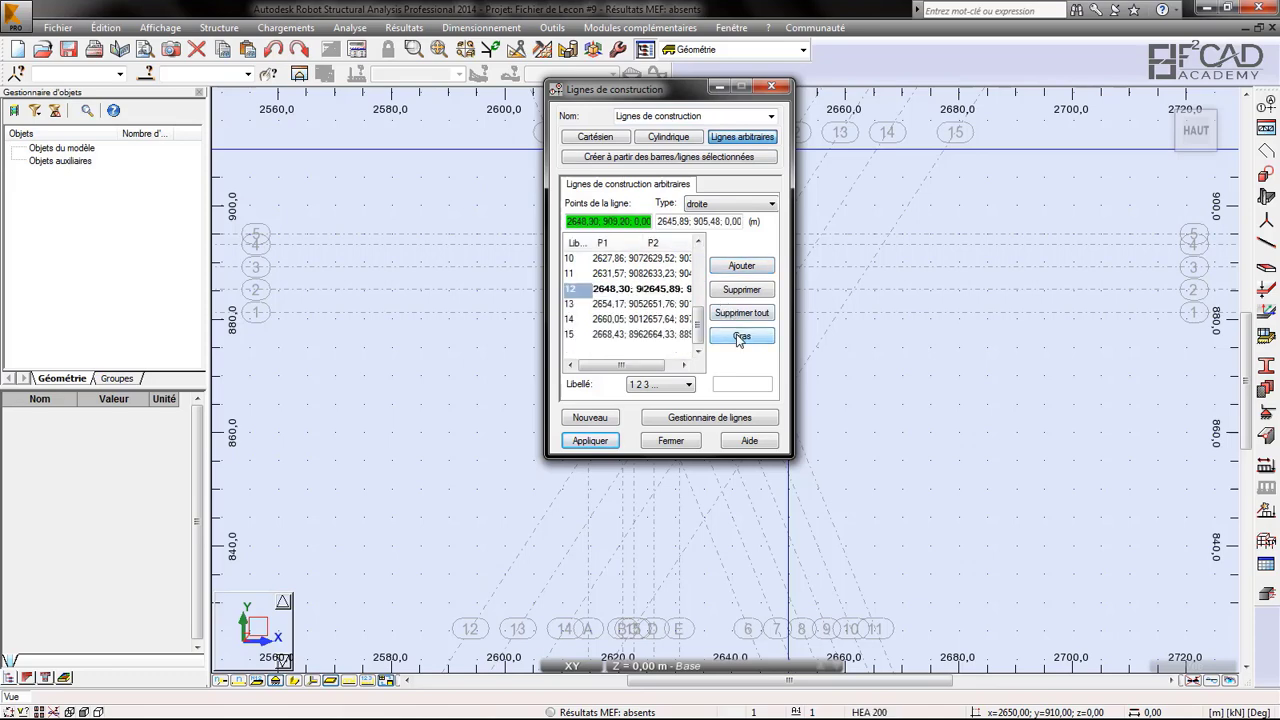
click(590, 441)
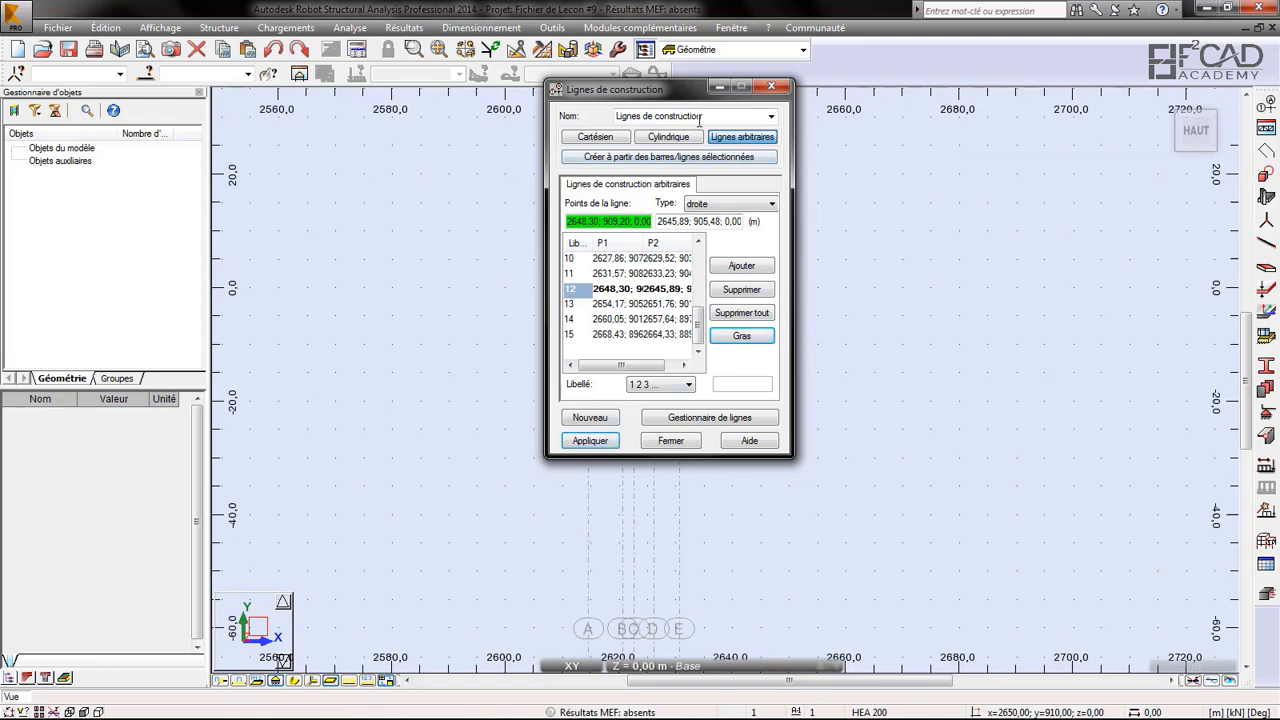
- Set construction line E of the Lignes de construction2 set to bold and apply the change
click(770, 118)
click(700, 132)
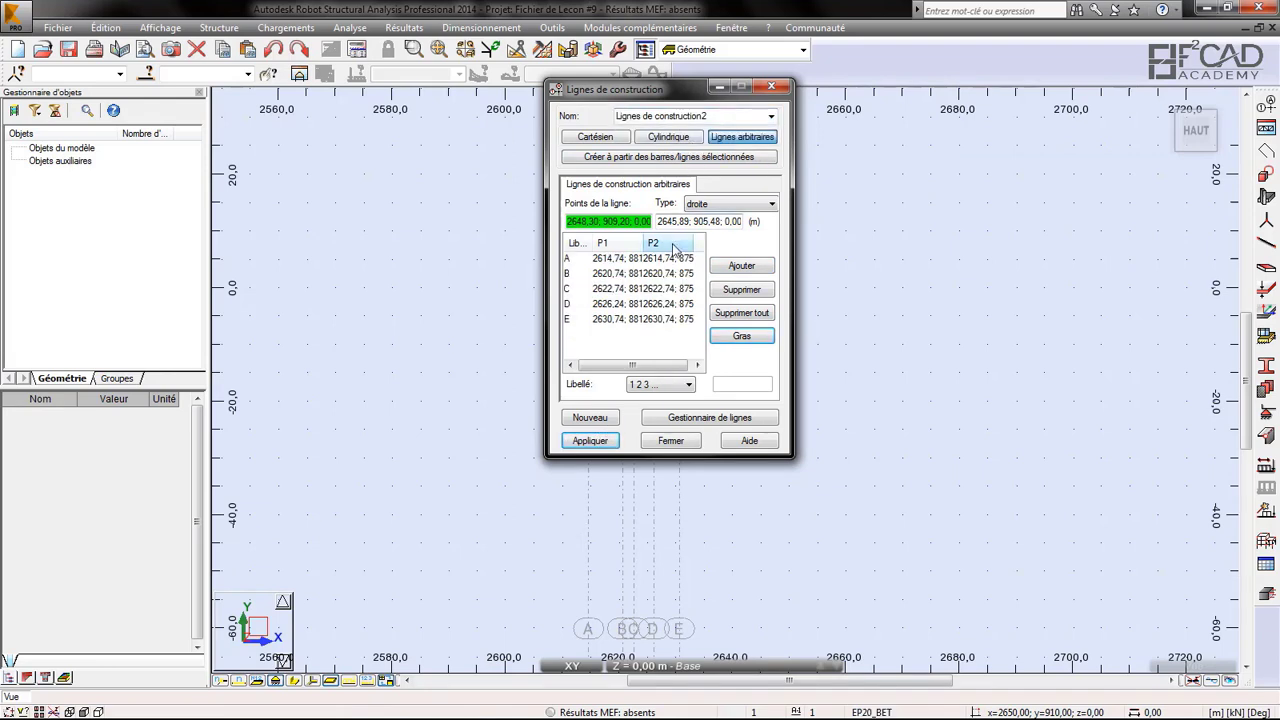
click(617, 319)
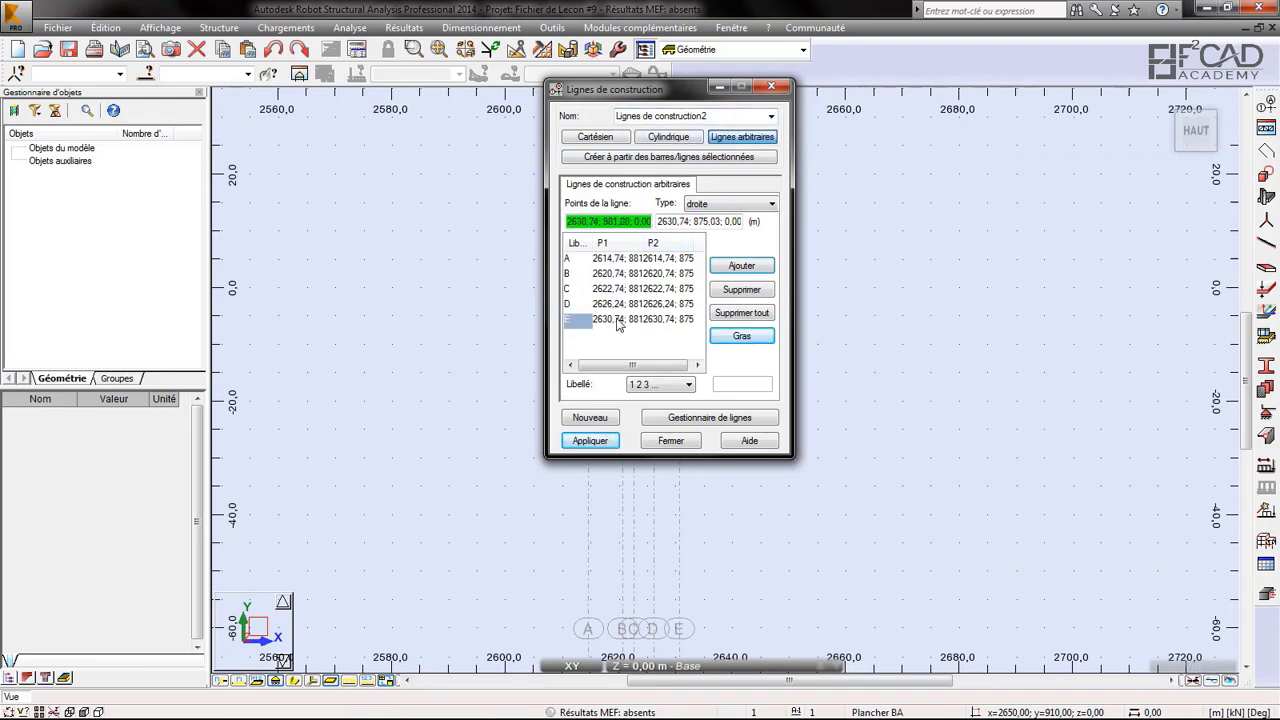
click(740, 336)
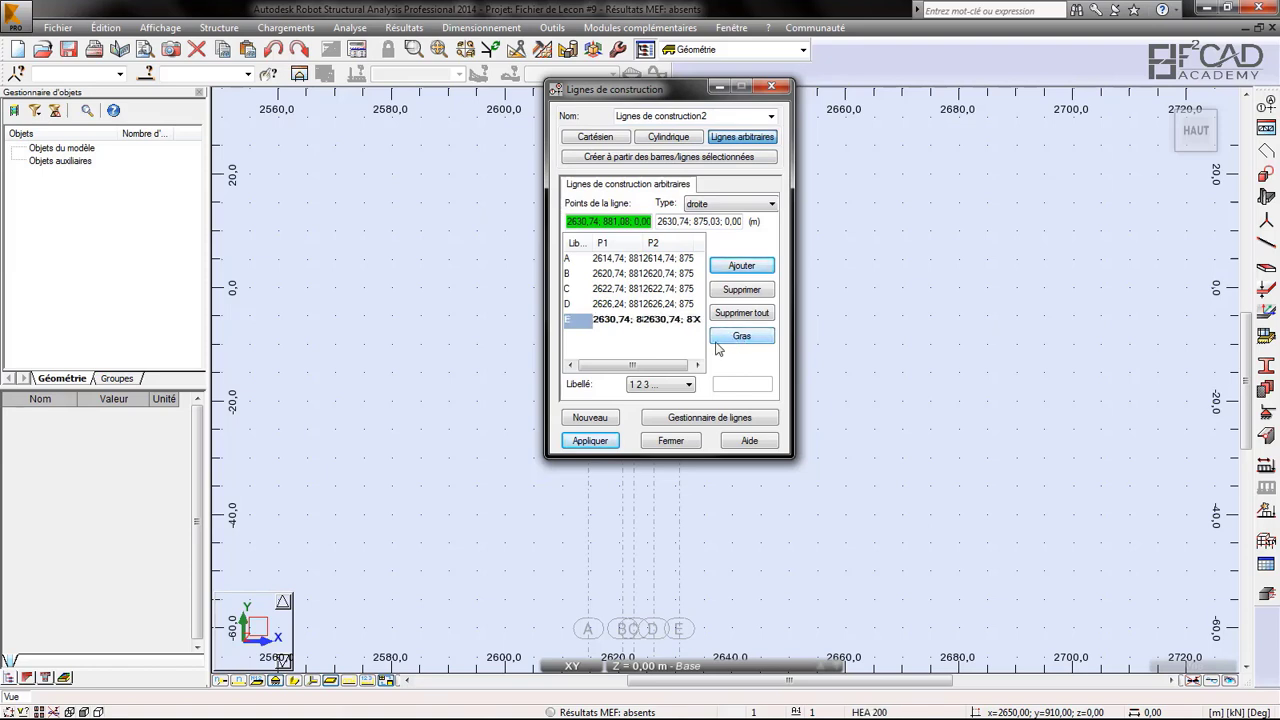
click(587, 441)
- Set the label scheme of Lignes de construction2 to A B C, apply it and close the construction line definition
click(655, 384)
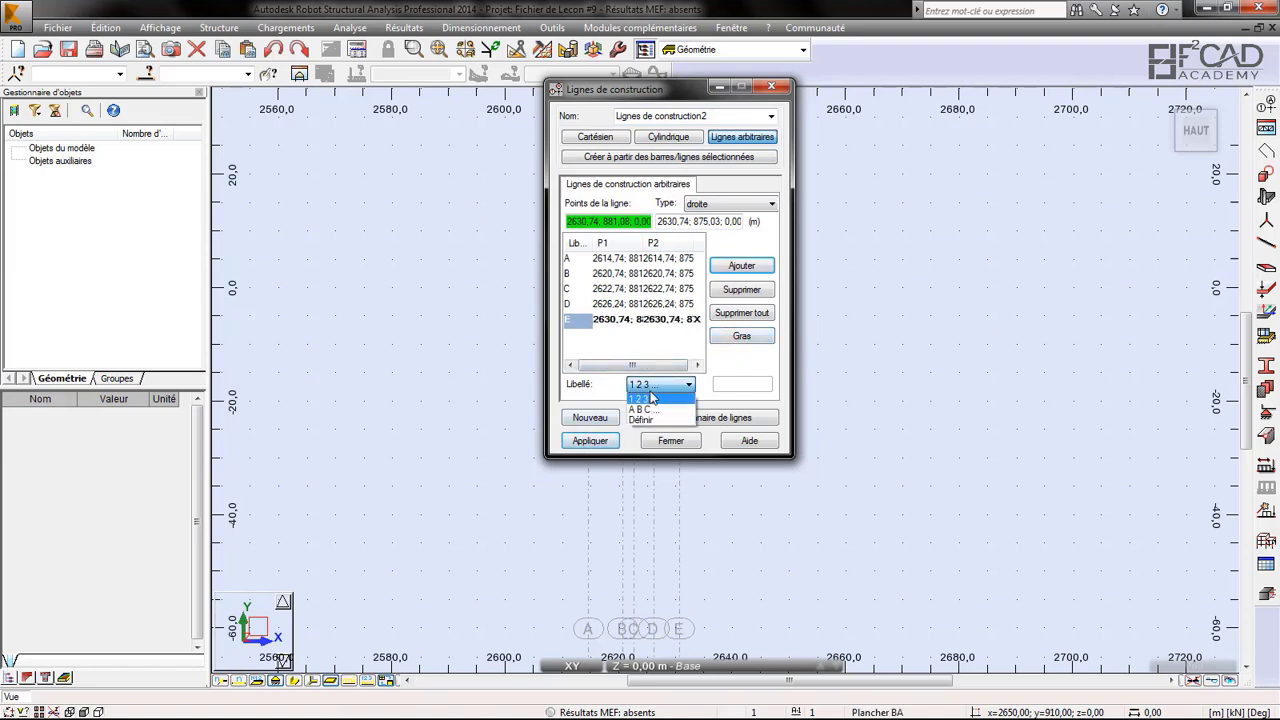
click(645, 401)
click(678, 384)
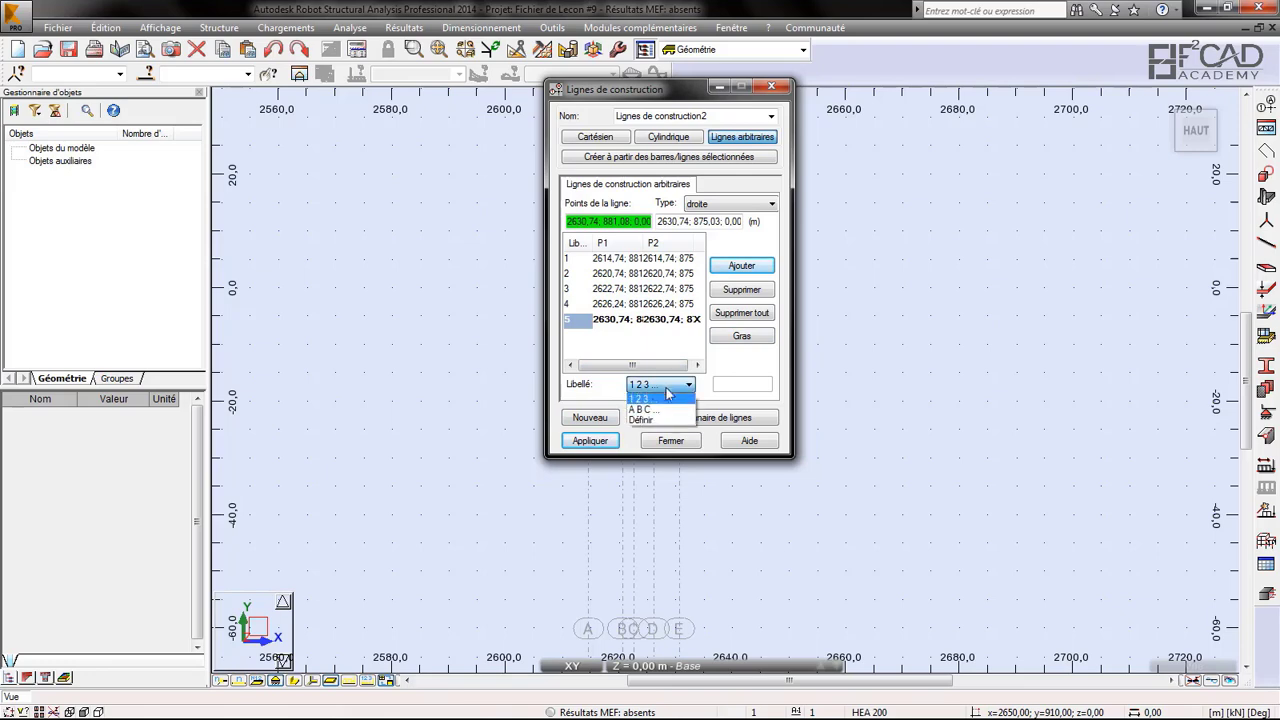
click(648, 410)
click(597, 444)
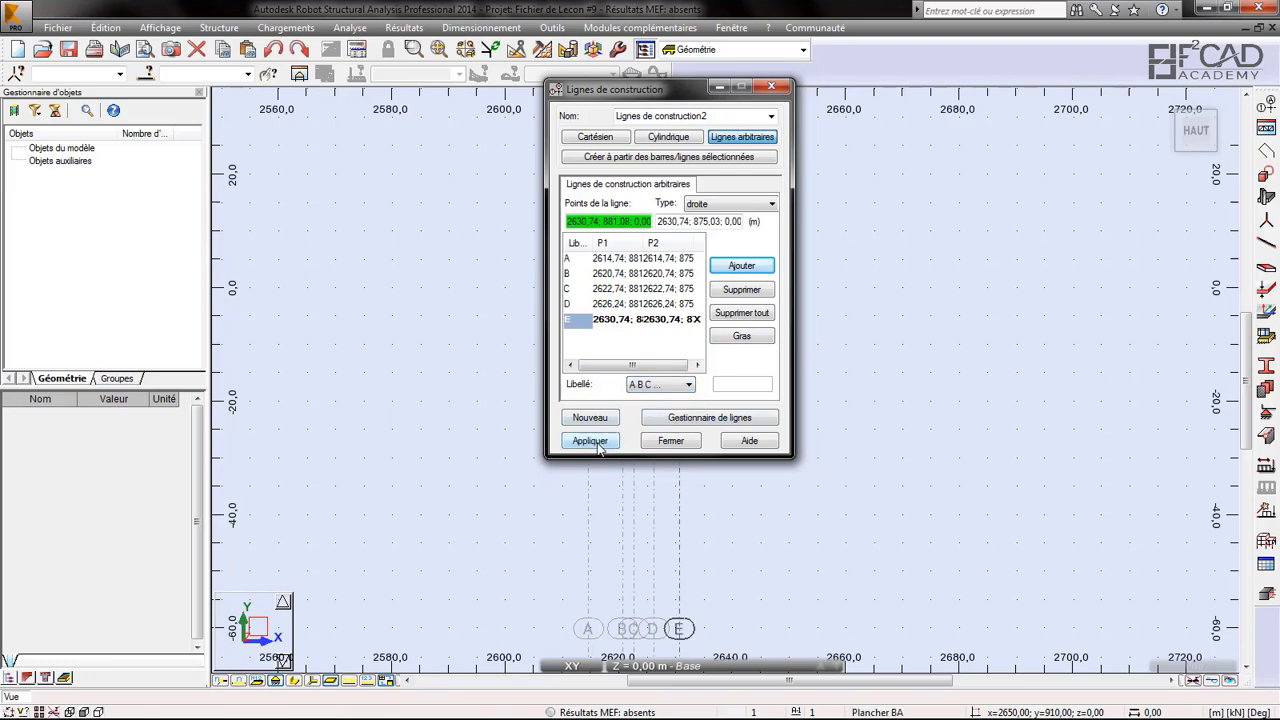
click(670, 441)
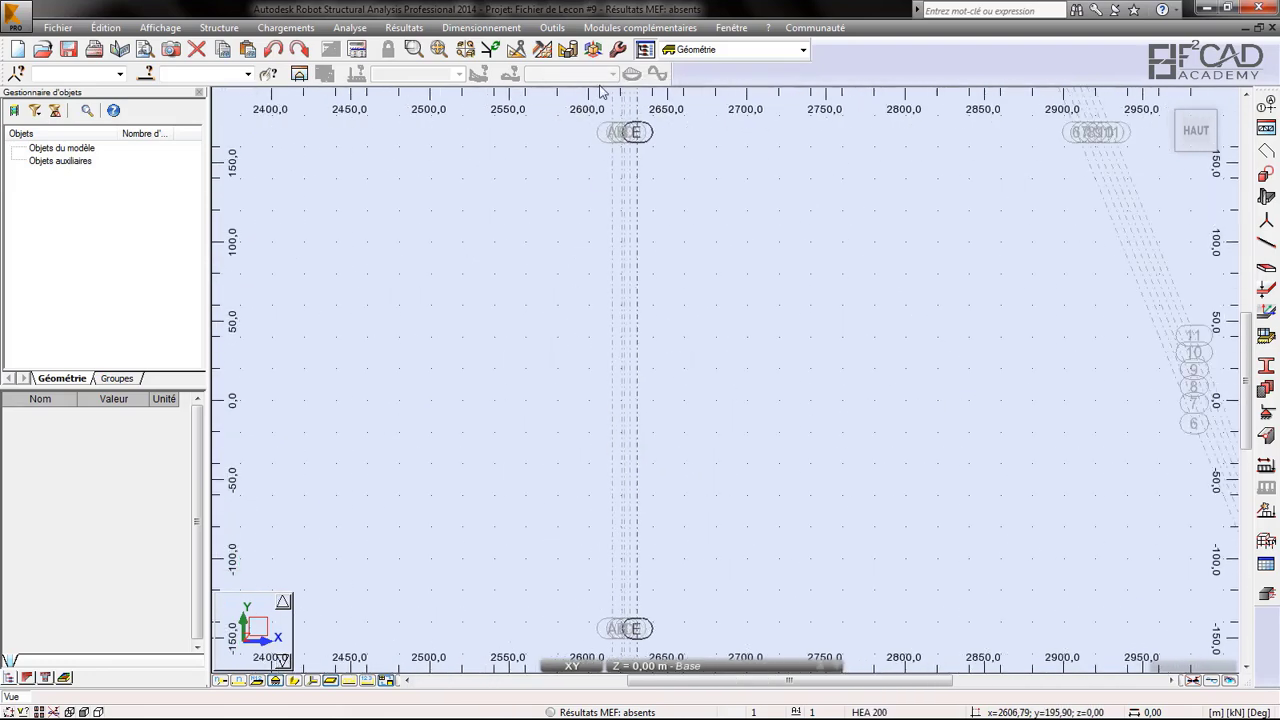
- Examine the bold axes 12 and E and where they cross the other construction lines
scroll(634, 151, up, 3)
scroll(652, 270, down, 5)
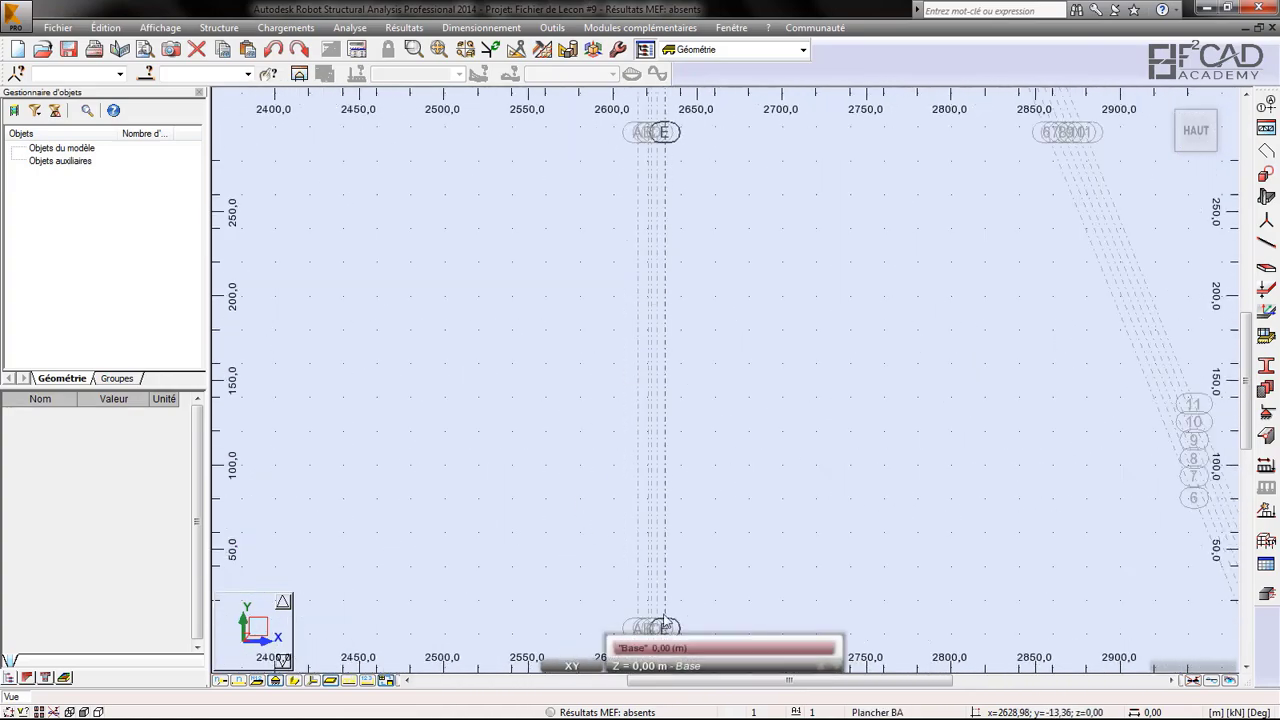
scroll(680, 135, up, 2)
scroll(723, 331, down, 8)
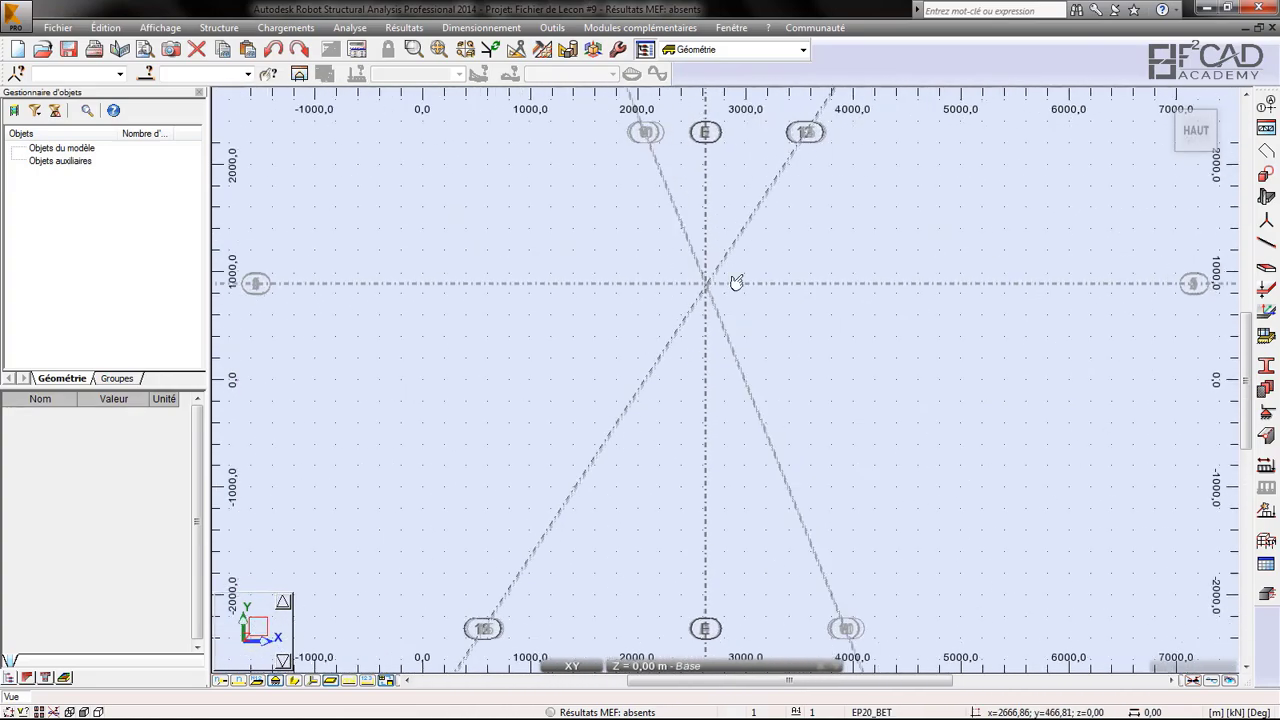
scroll(737, 280, up, 2)
scroll(725, 283, up, 6)
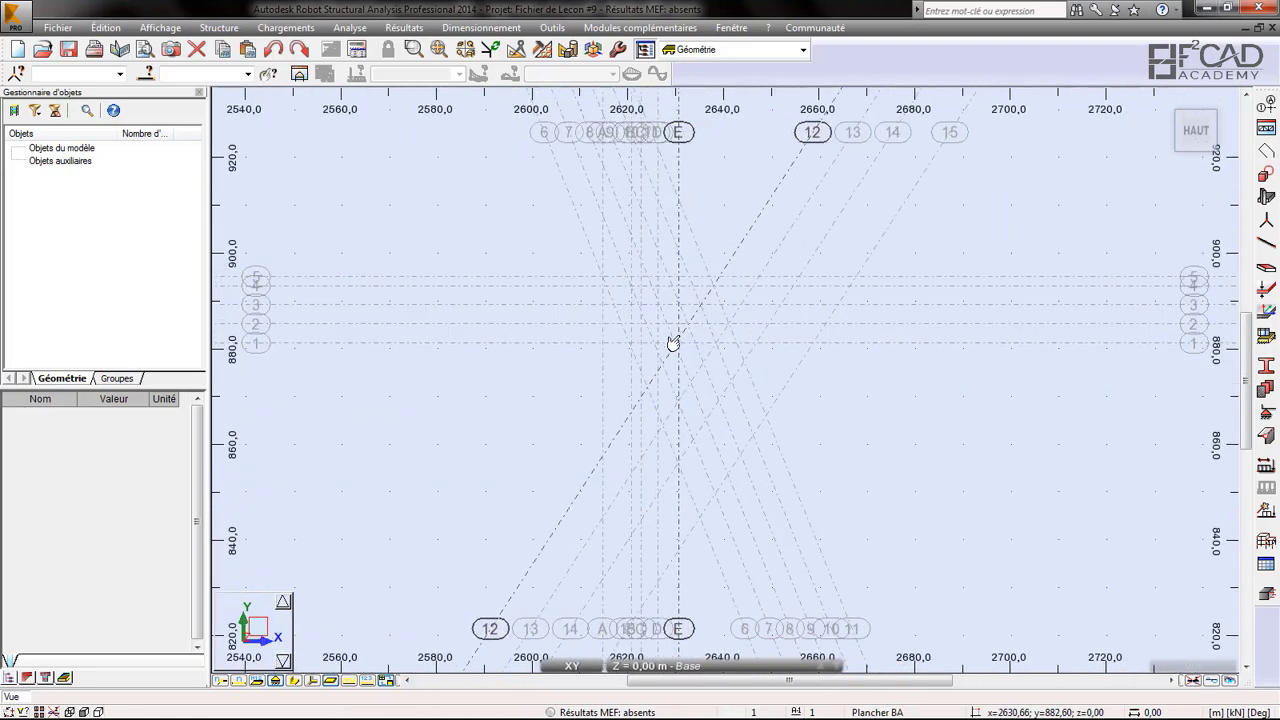
scroll(678, 338, up, 1)
scroll(685, 220, down, 2)
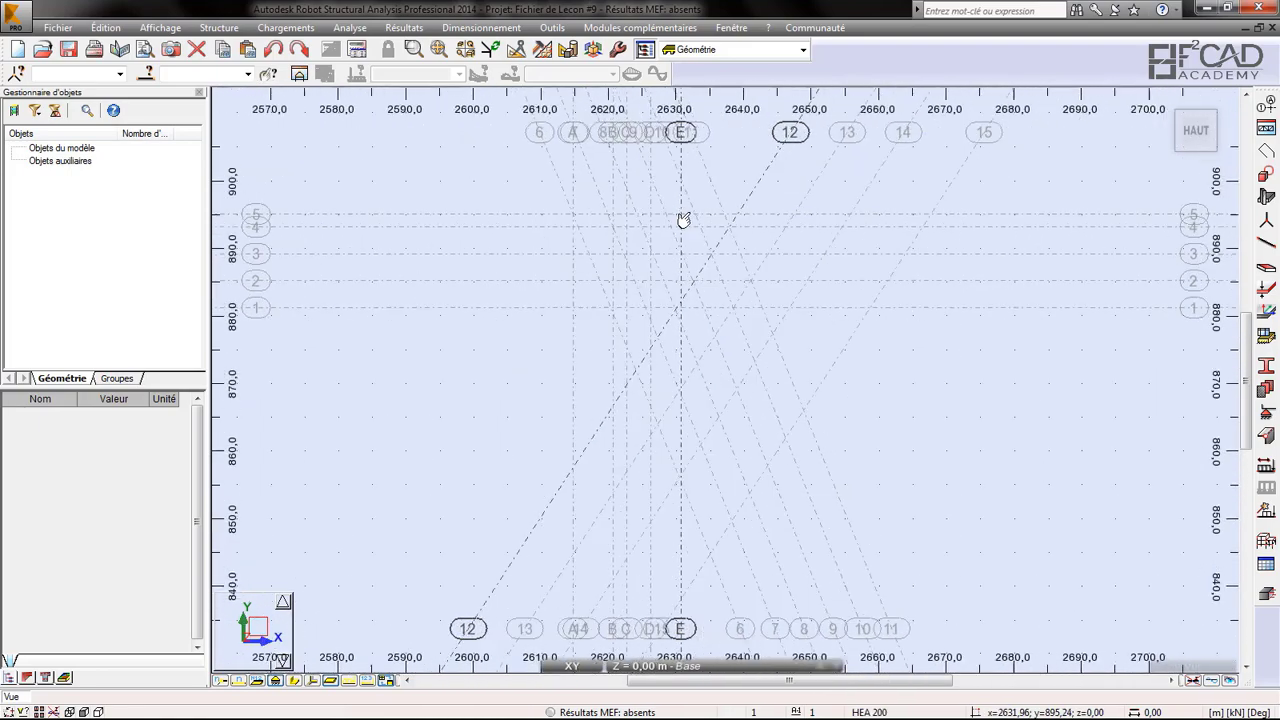
scroll(679, 271, up, 2)
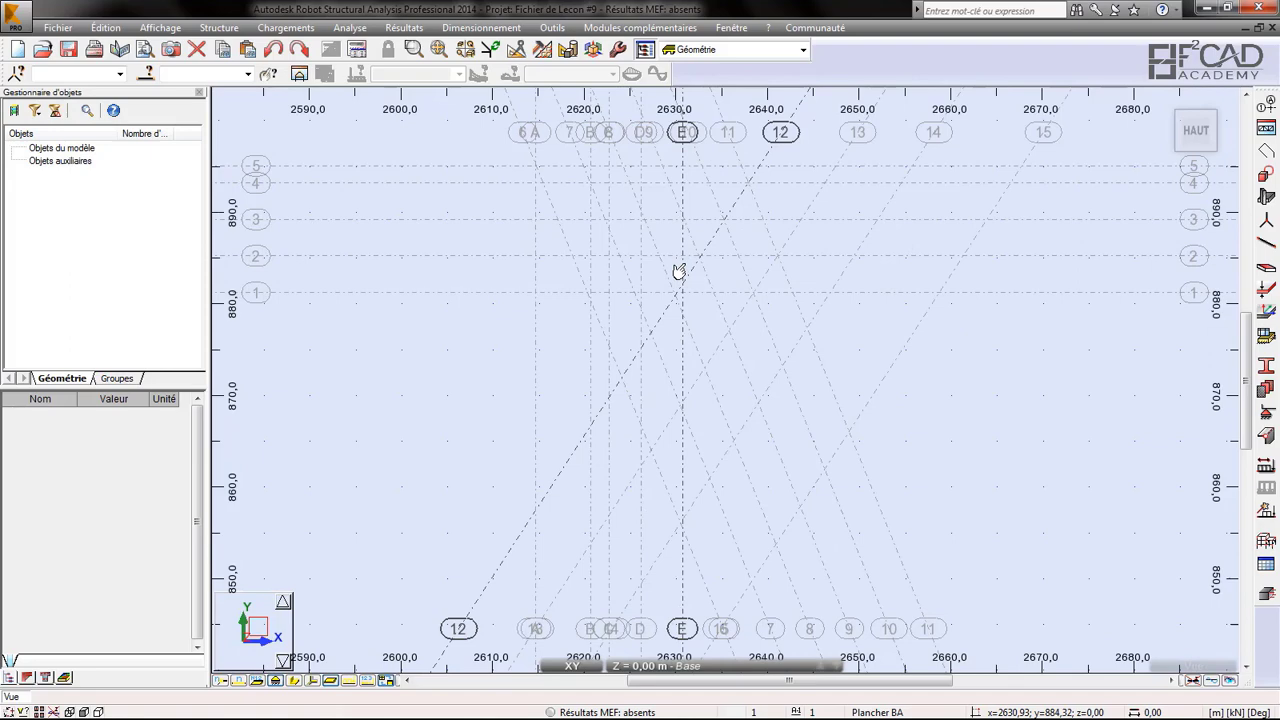
scroll(679, 271, down, 1)
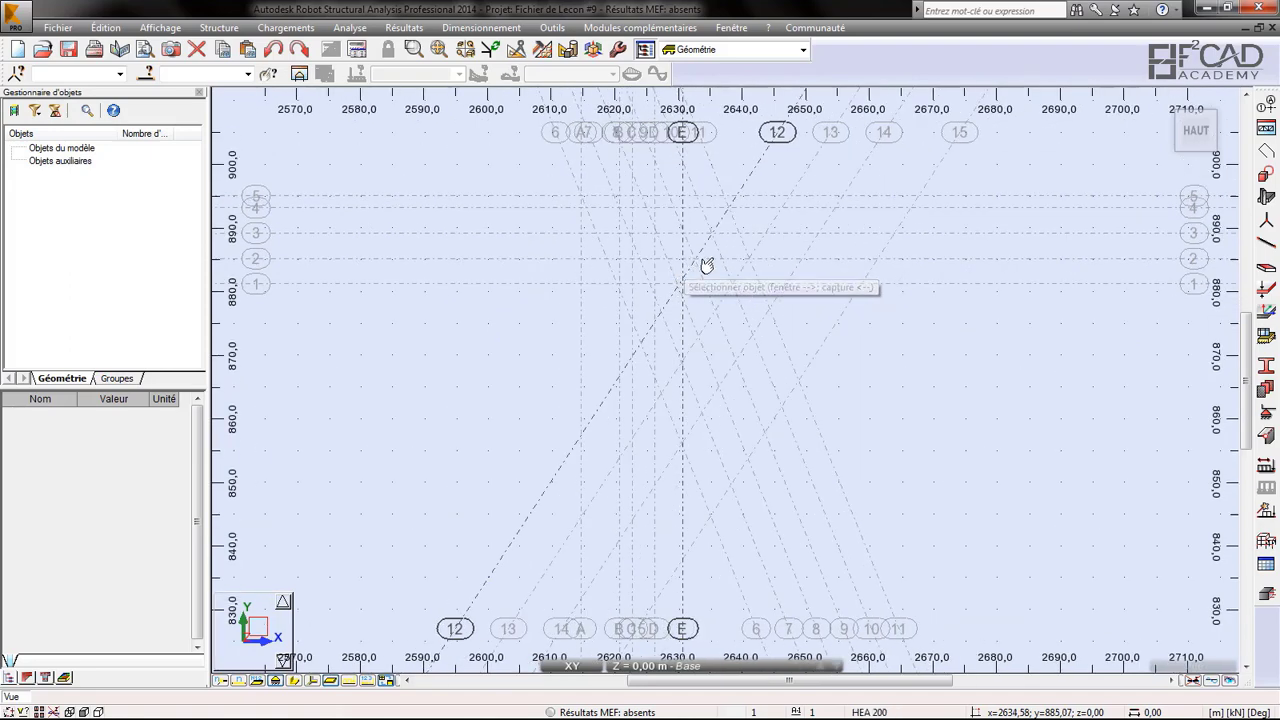
scroll(724, 224, down, 2)
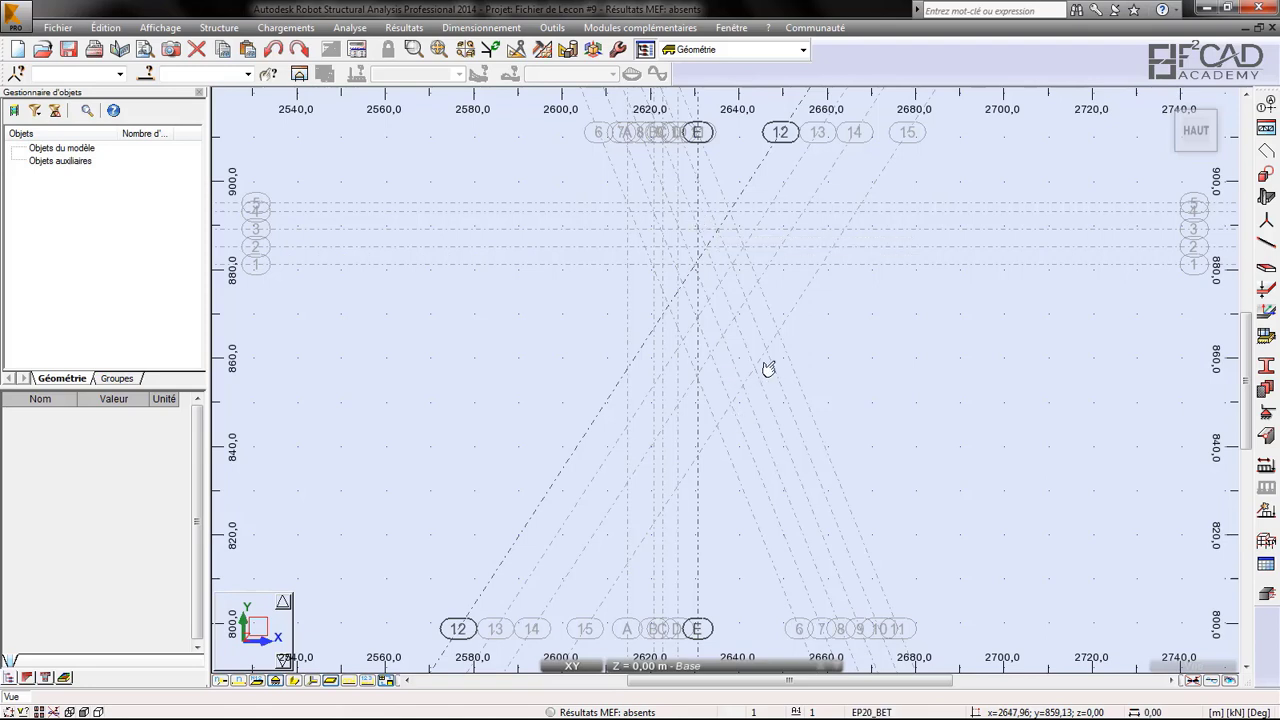
scroll(648, 249, down, 1)
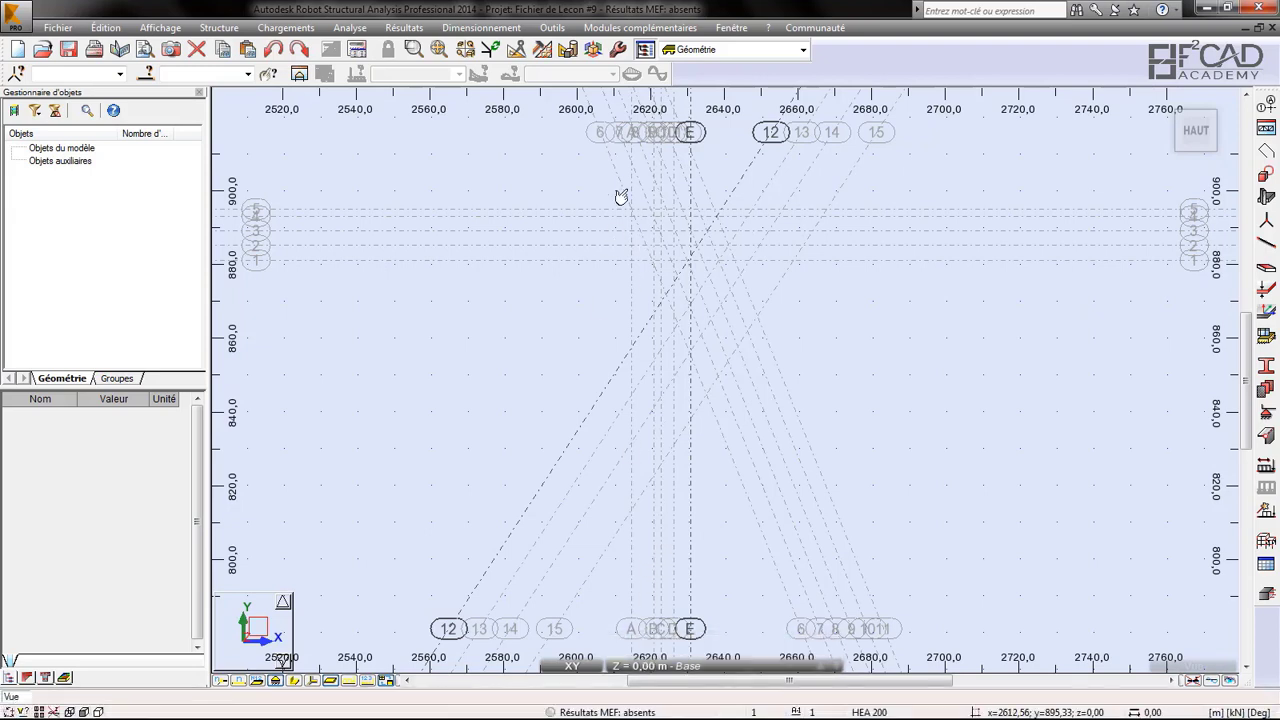
scroll(643, 176, up, 1)
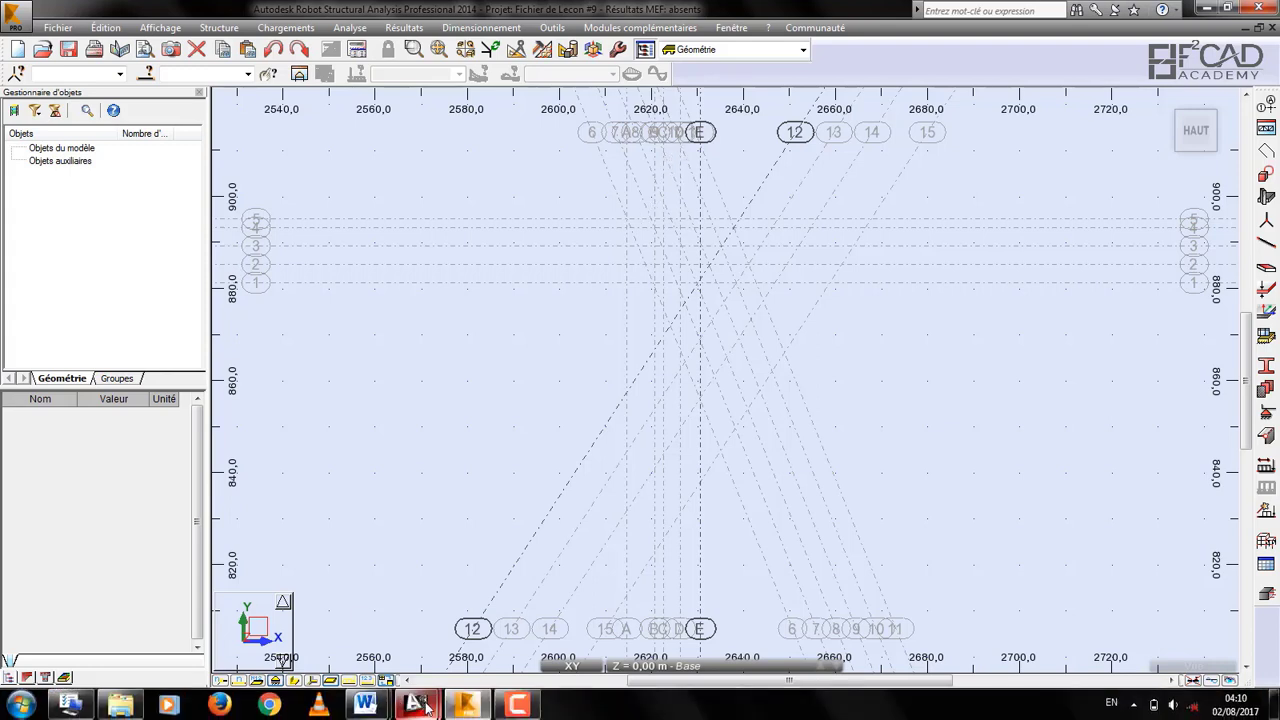
- Switch to gimnuevo.dwg in AutoCAD and examine the height dimensions beside axis 15 in section CORTE Y - Y'
mouse_move(427, 707)
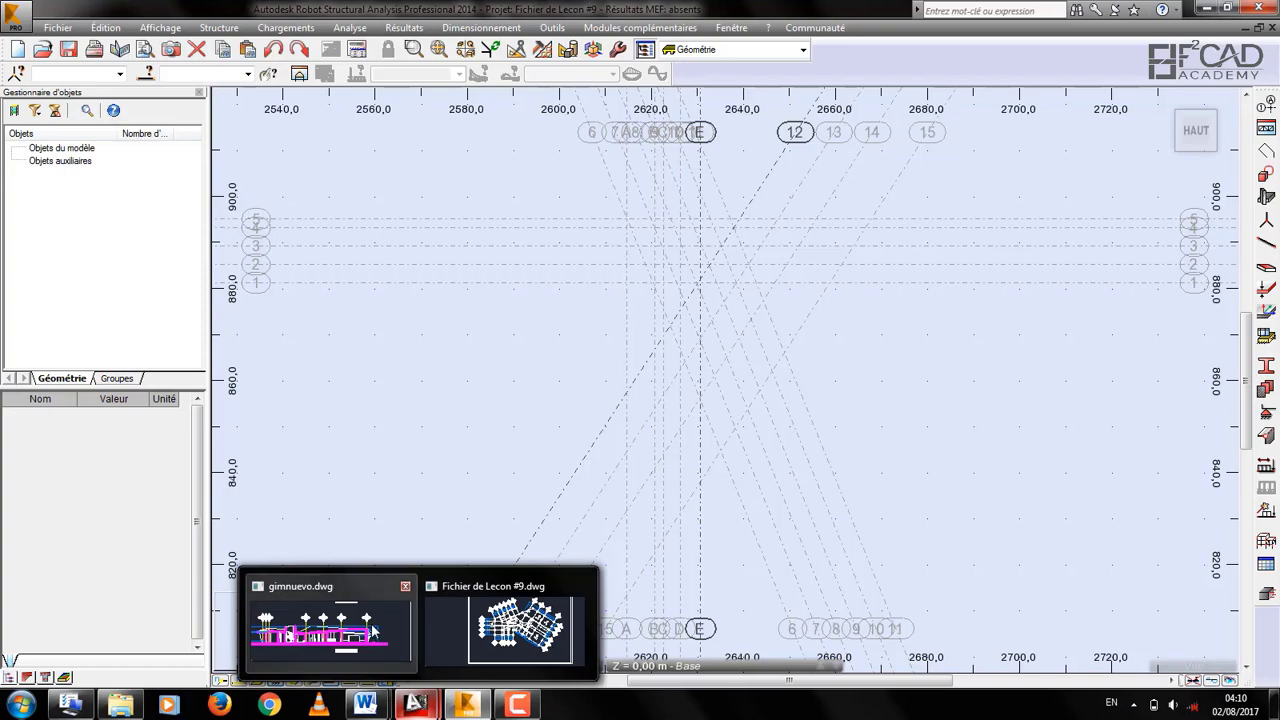
click(372, 630)
scroll(718, 323, down, 3)
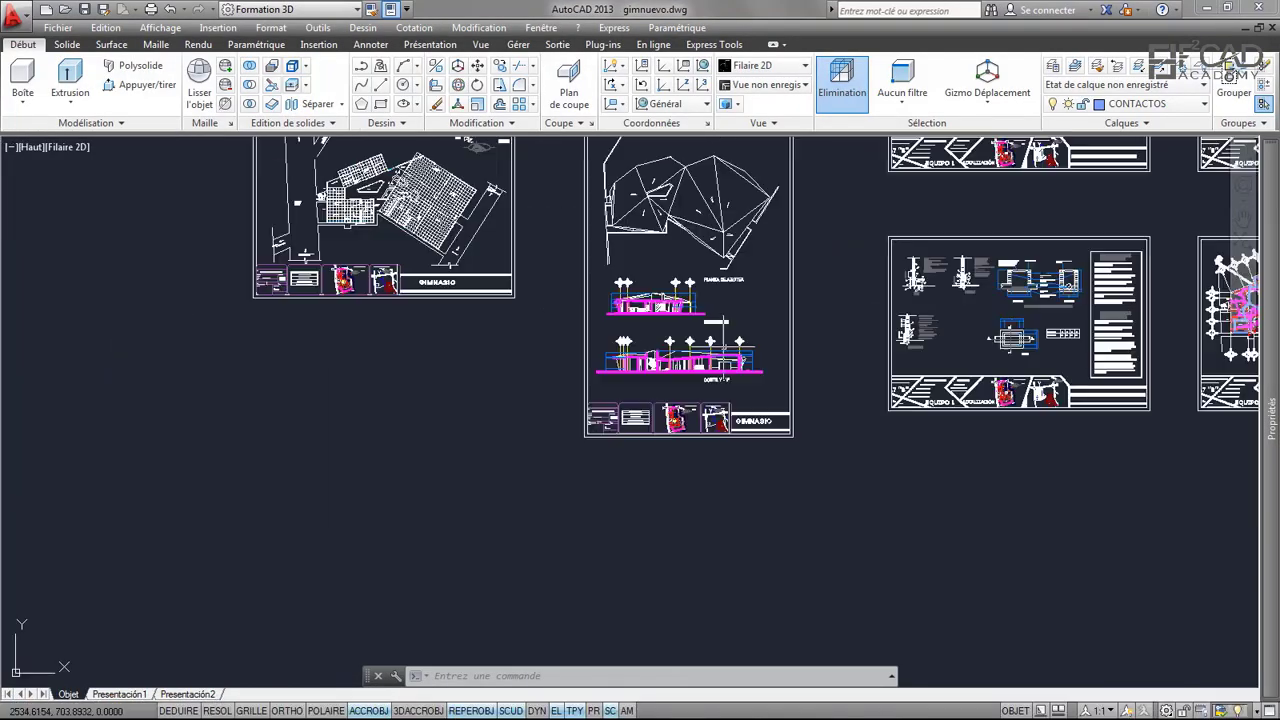
middle_drag(738, 334, 662, 524)
scroll(634, 576, up, 4)
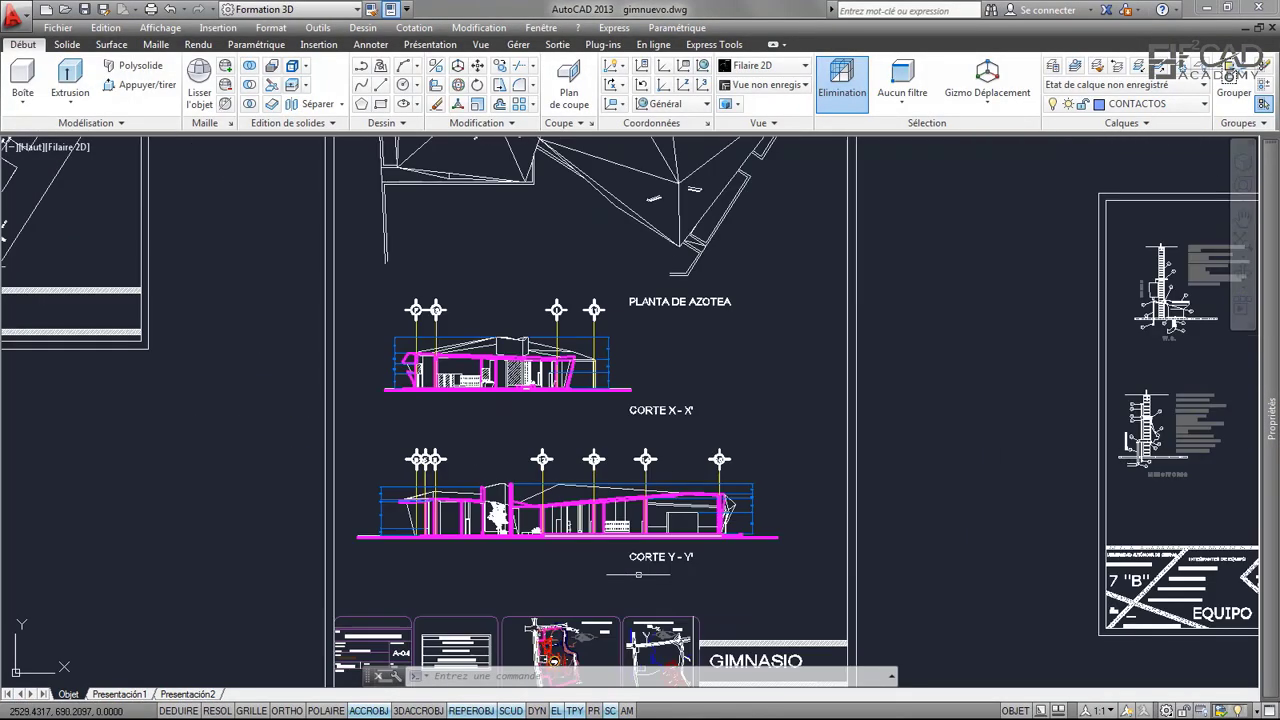
scroll(638, 574, up, 5)
scroll(897, 537, down, 1)
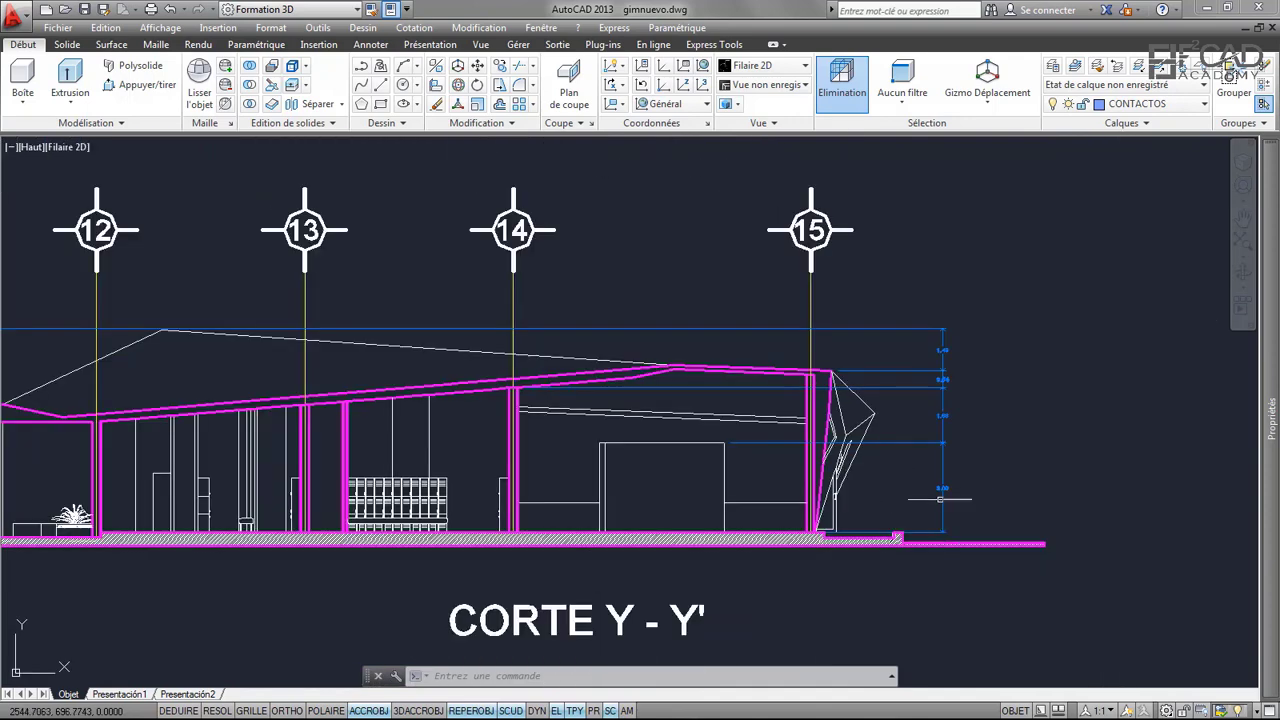
scroll(942, 445, up, 2)
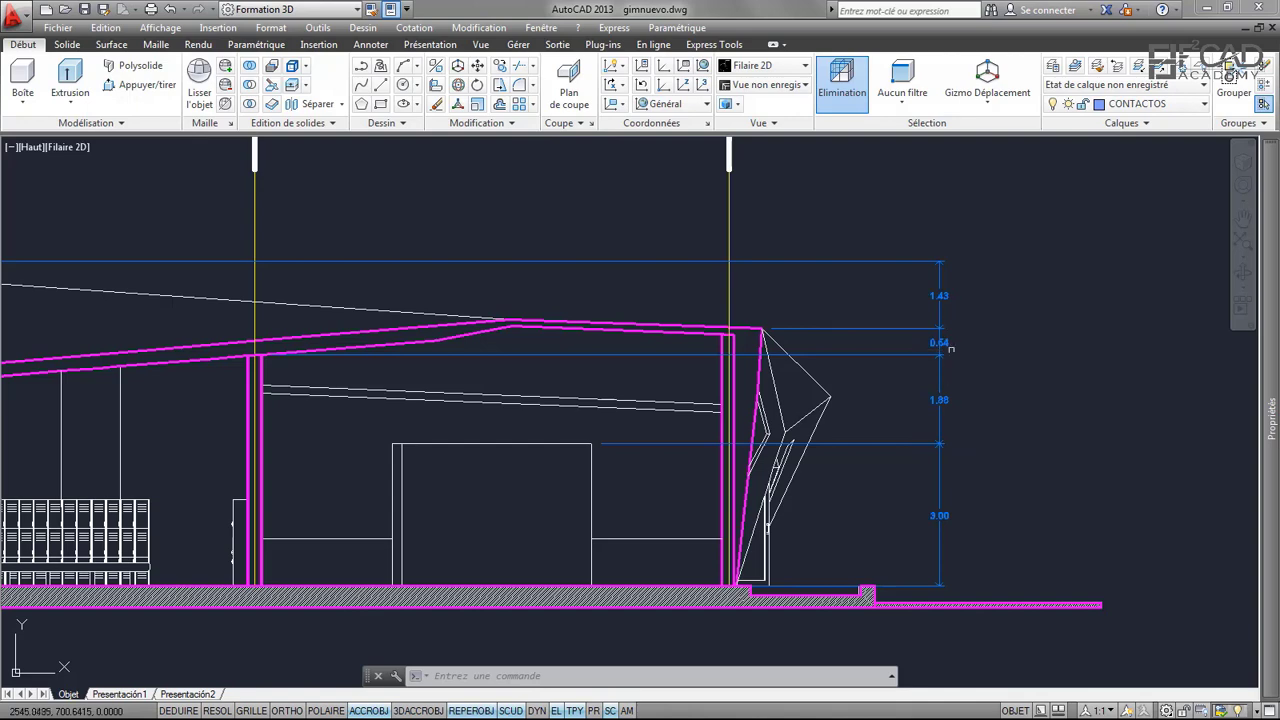
scroll(945, 296, down, 2)
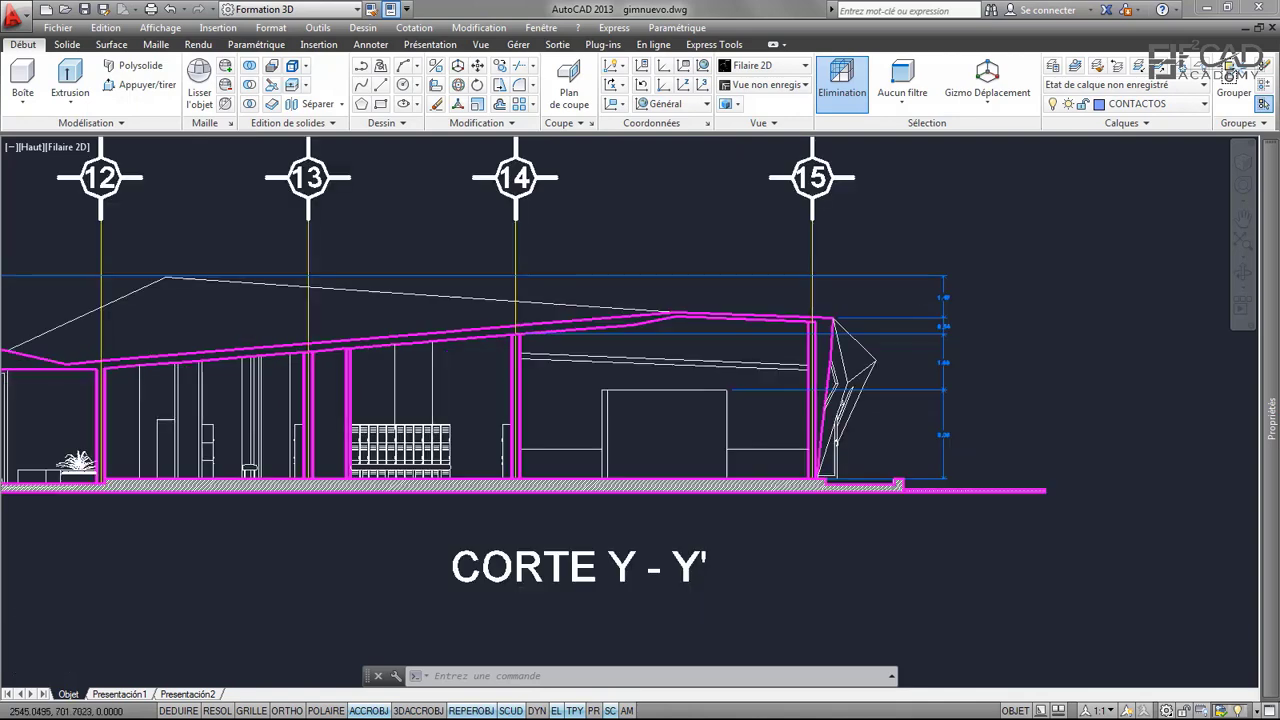
scroll(945, 385, up, 2)
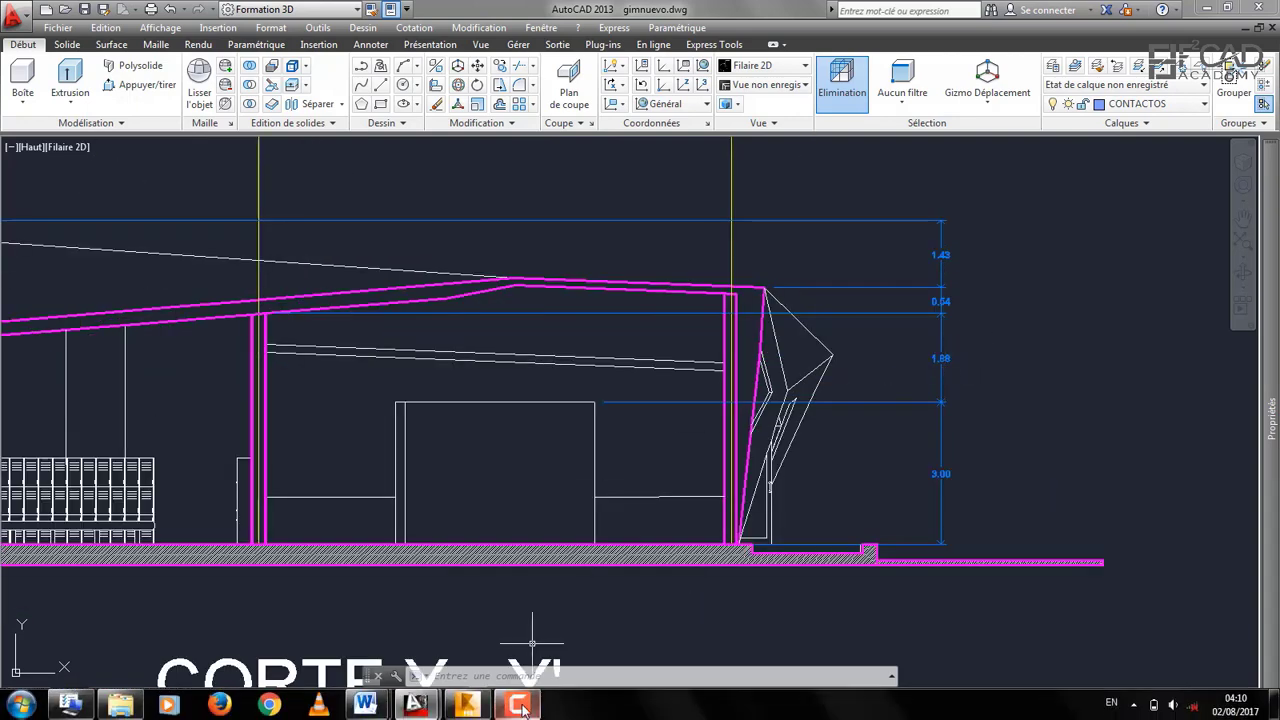
- Switch back to Robot Structural Analysis and add one storey, Etage 1, on top with a height of 3 m
click(466, 705)
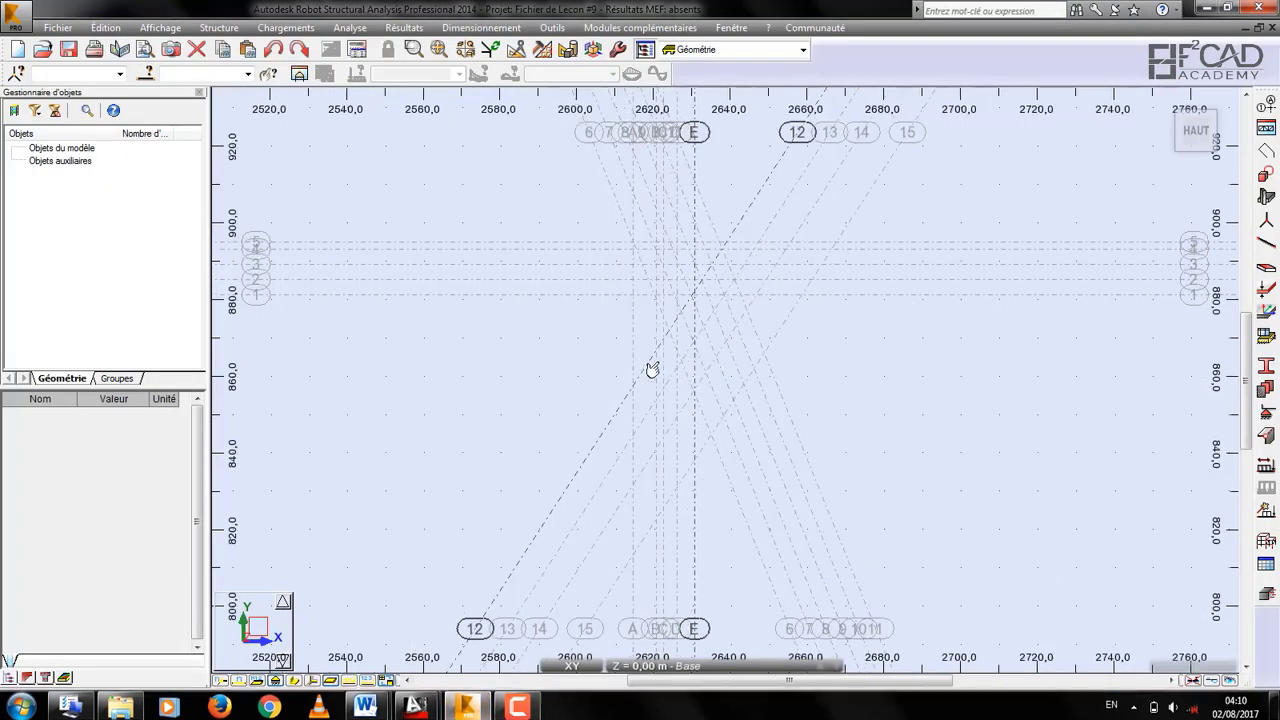
scroll(703, 220, up, 3)
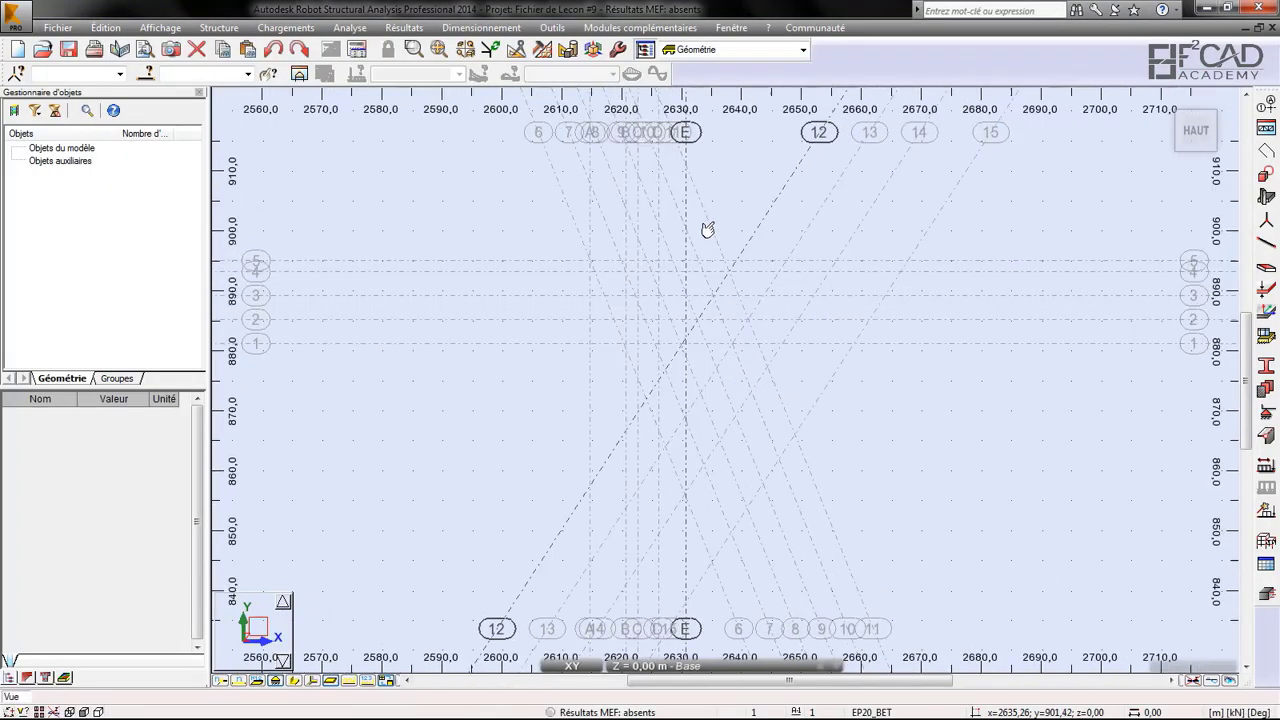
click(17, 110)
click(56, 166)
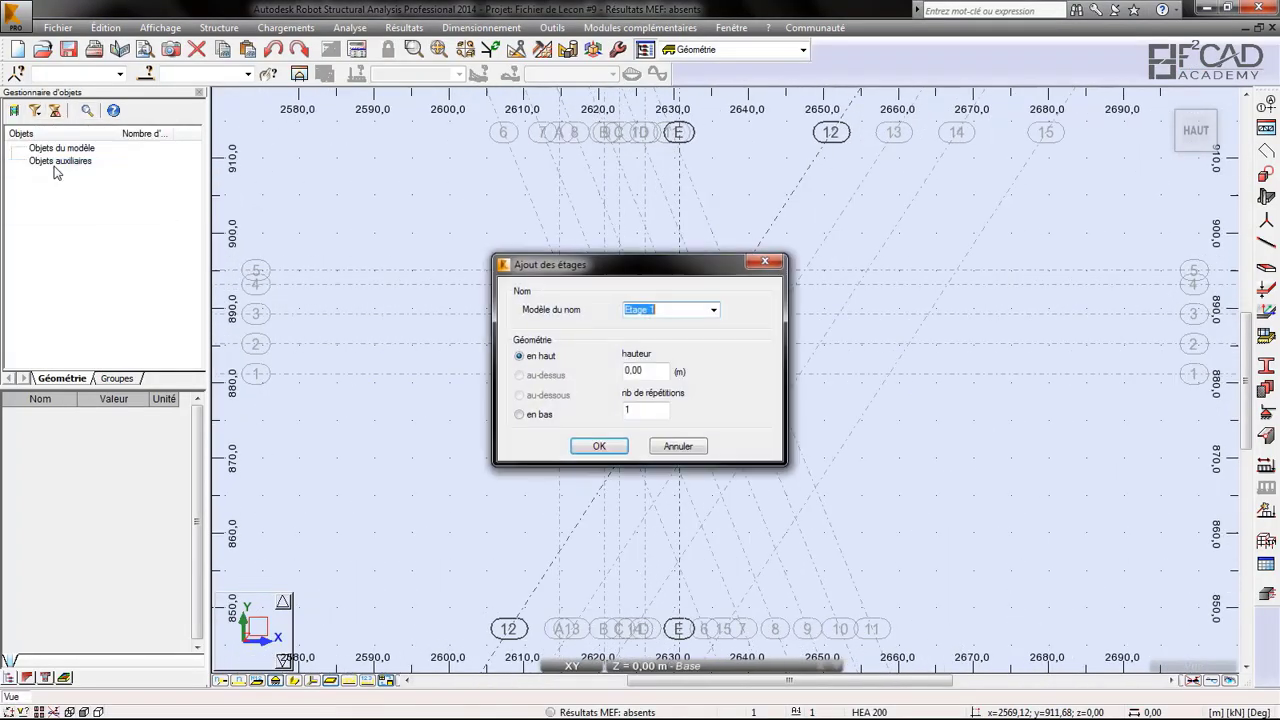
click(655, 368)
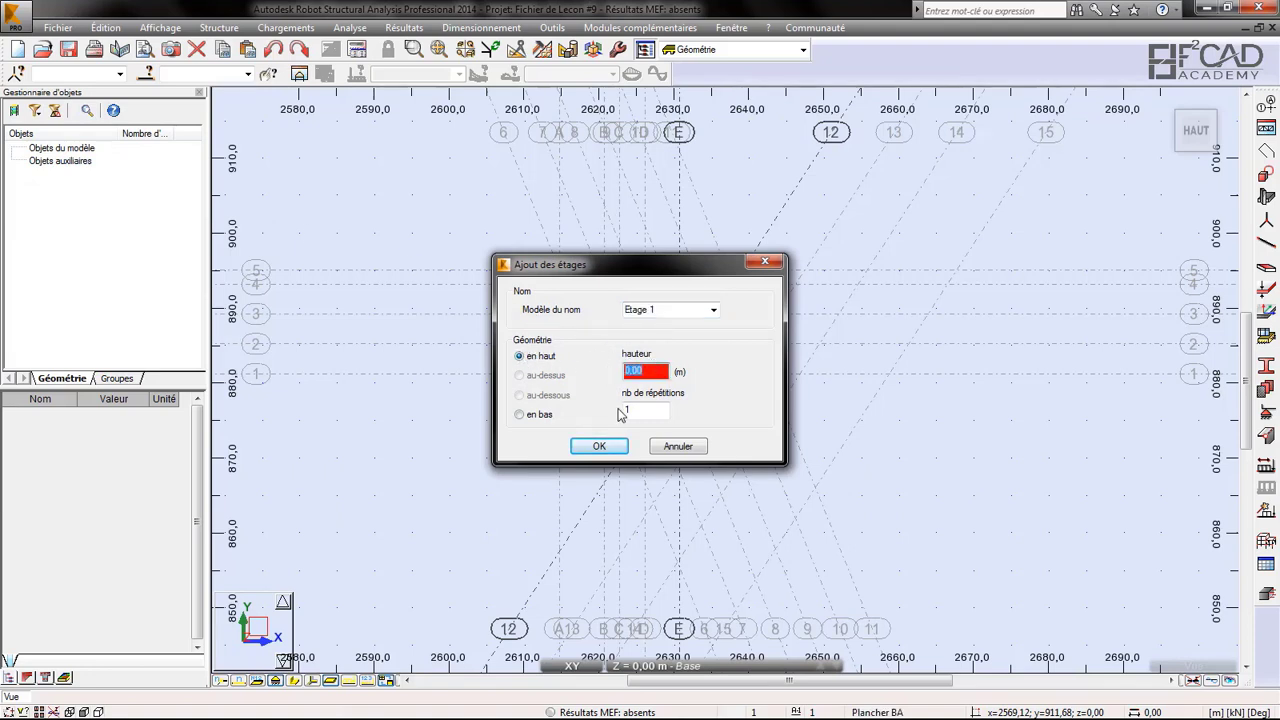
text(3)
click(602, 446)
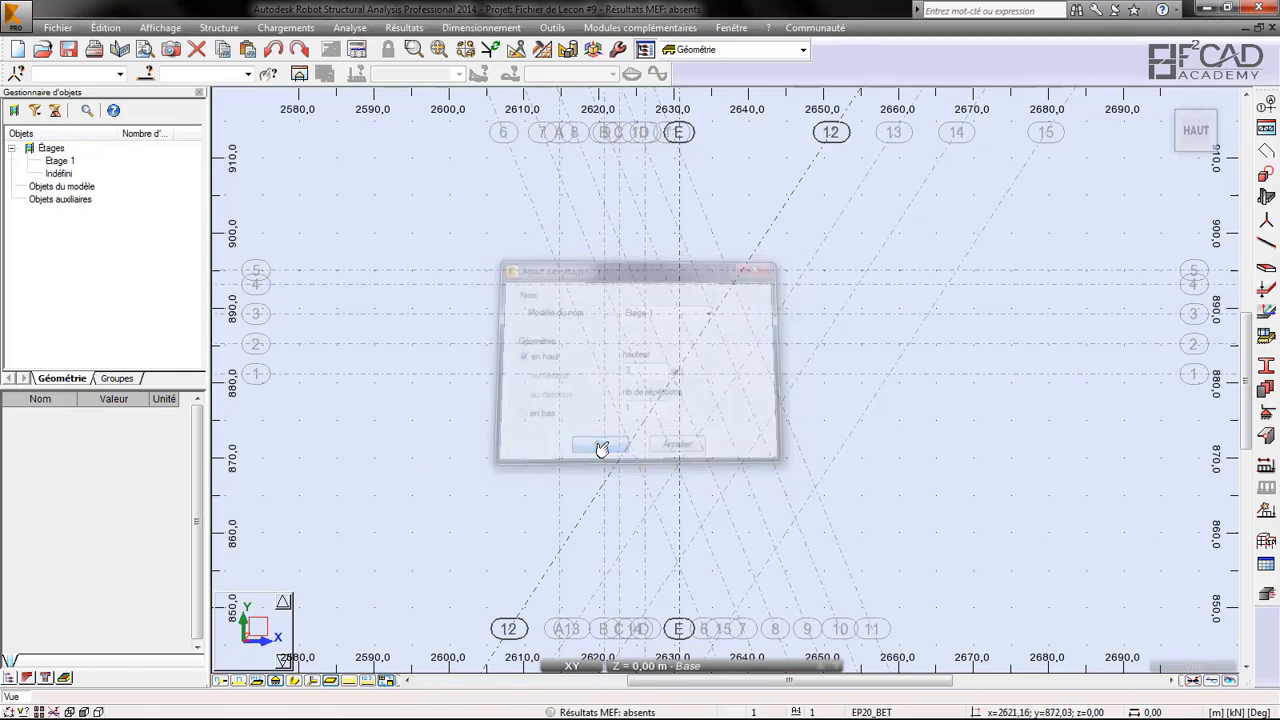
- Make Etage 1 at 3.00 m the work level and turn off the filtering of the structure's storeys
click(668, 667)
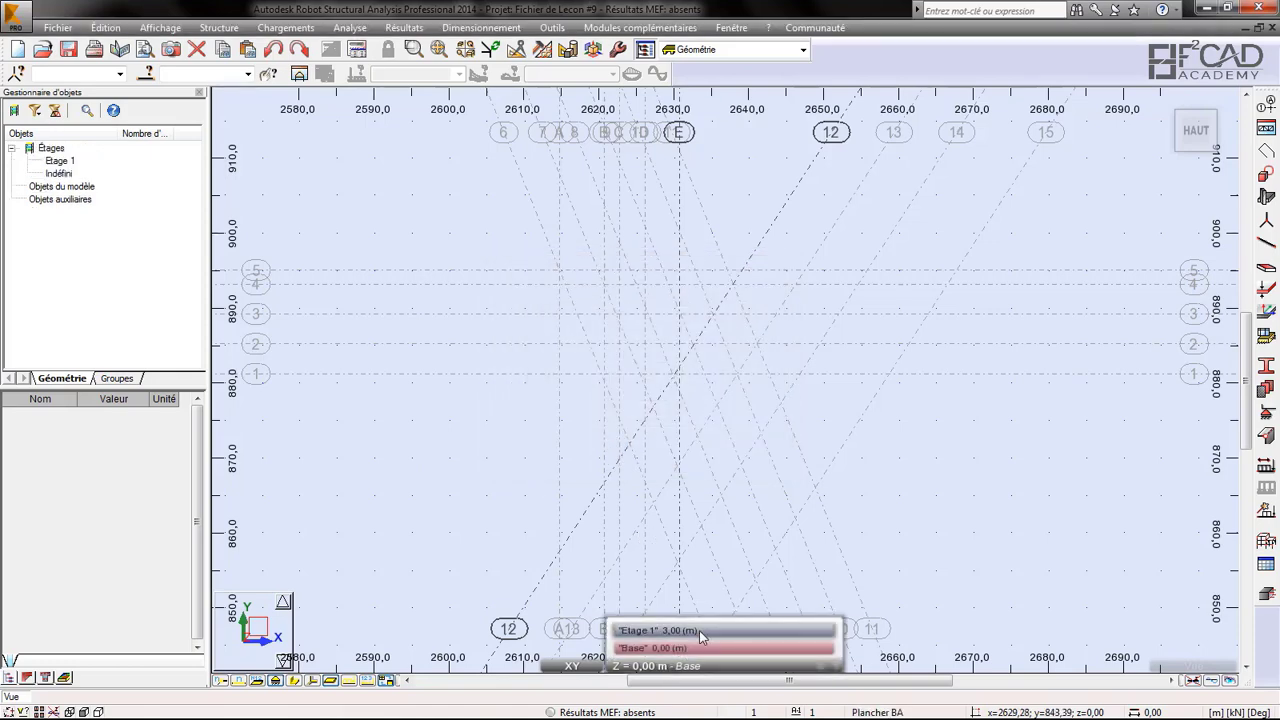
click(699, 630)
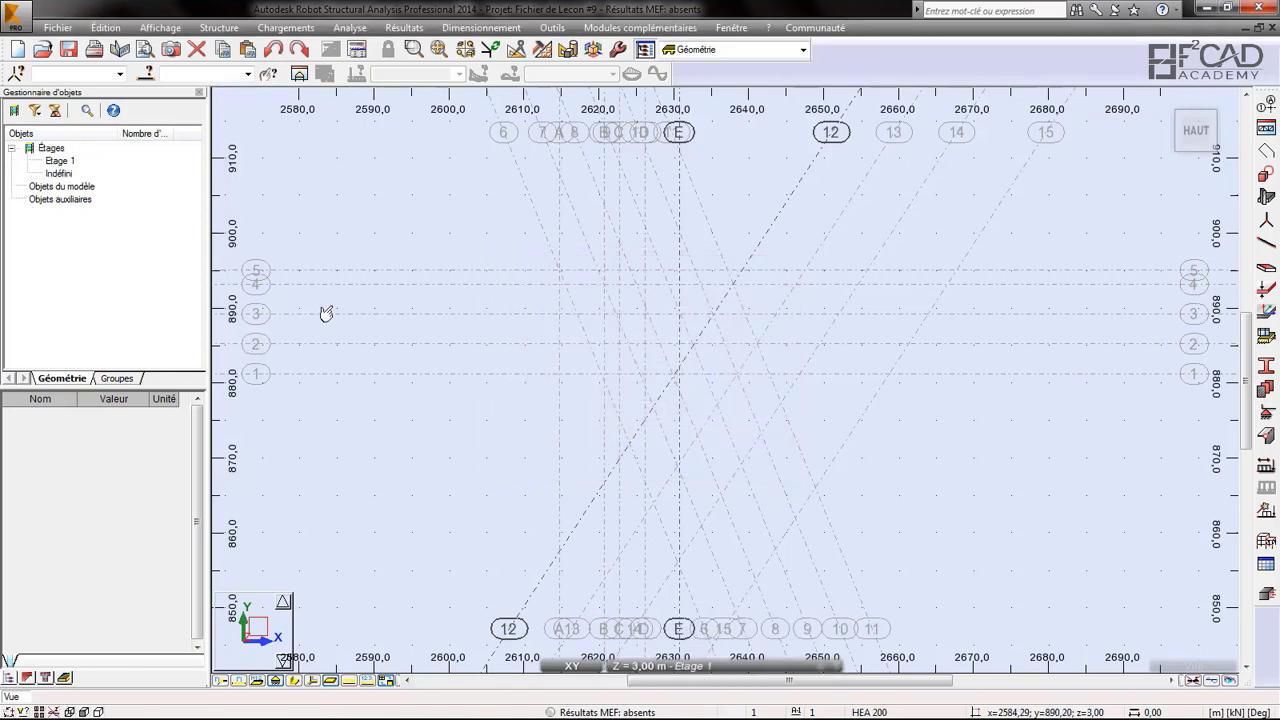
click(17, 116)
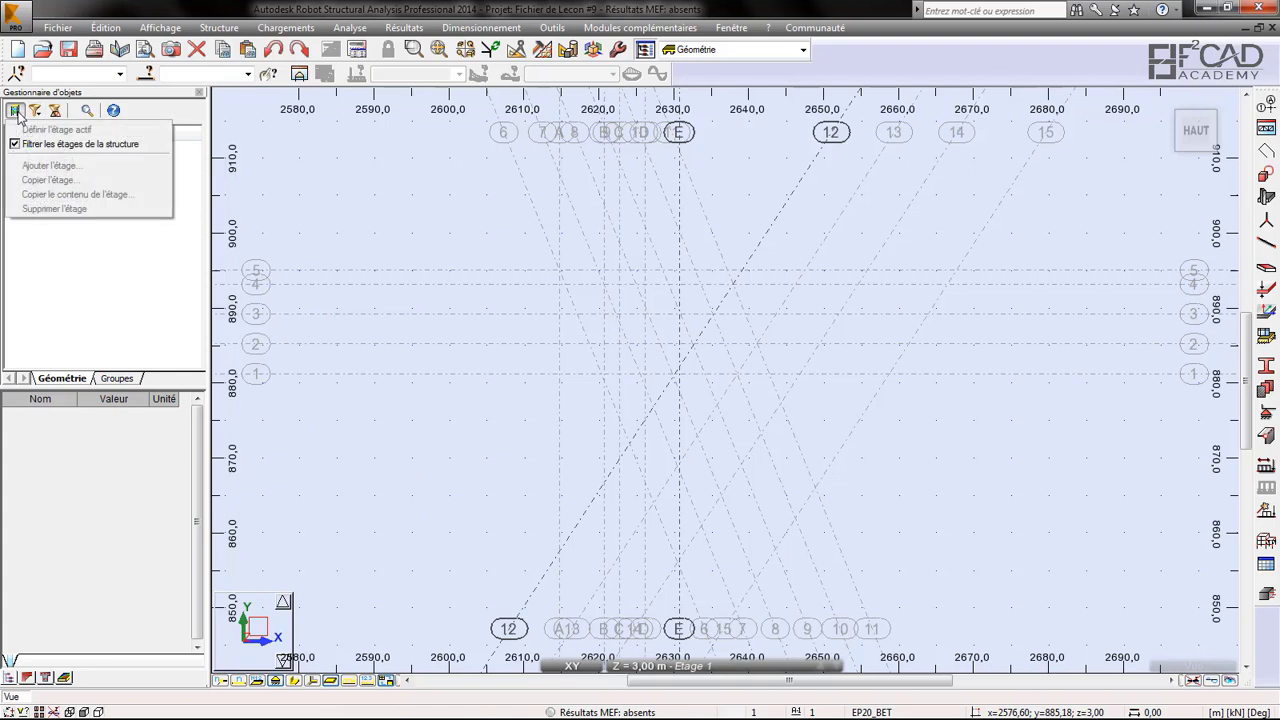
click(18, 138)
- Add one storey, Etage 2, on top with a height of 1.88 m and make it the work level
click(14, 112)
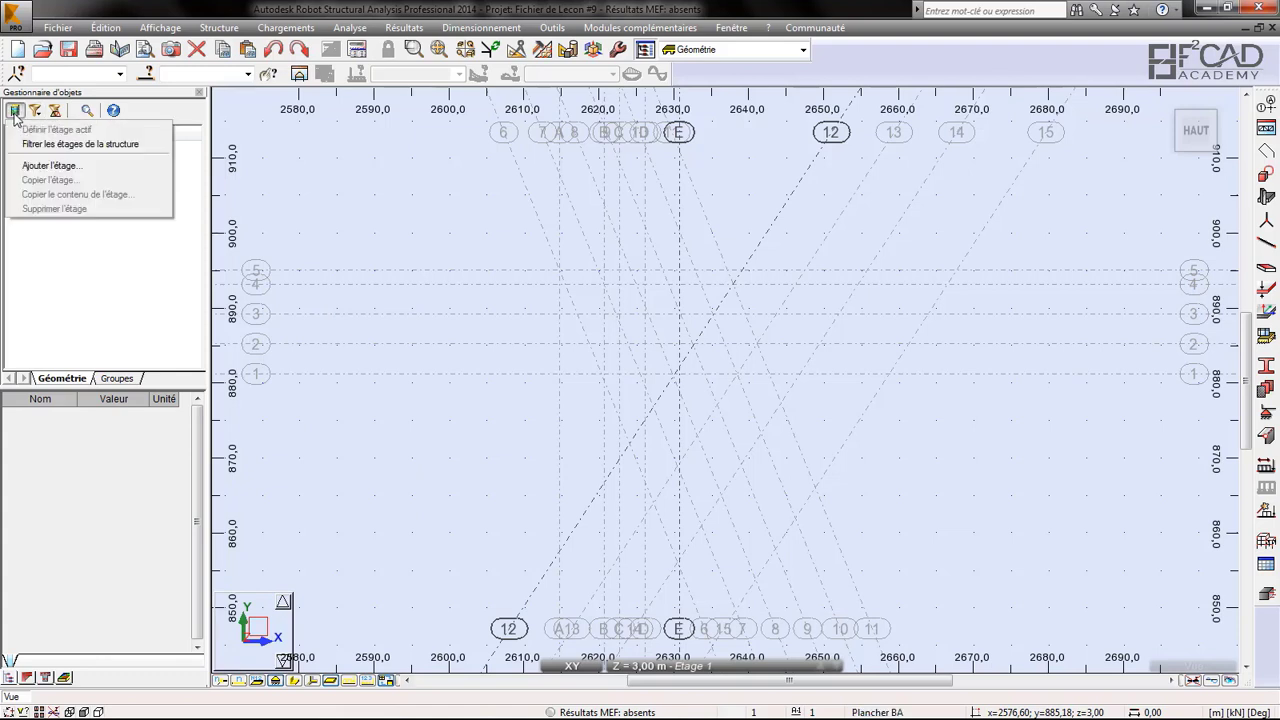
click(58, 167)
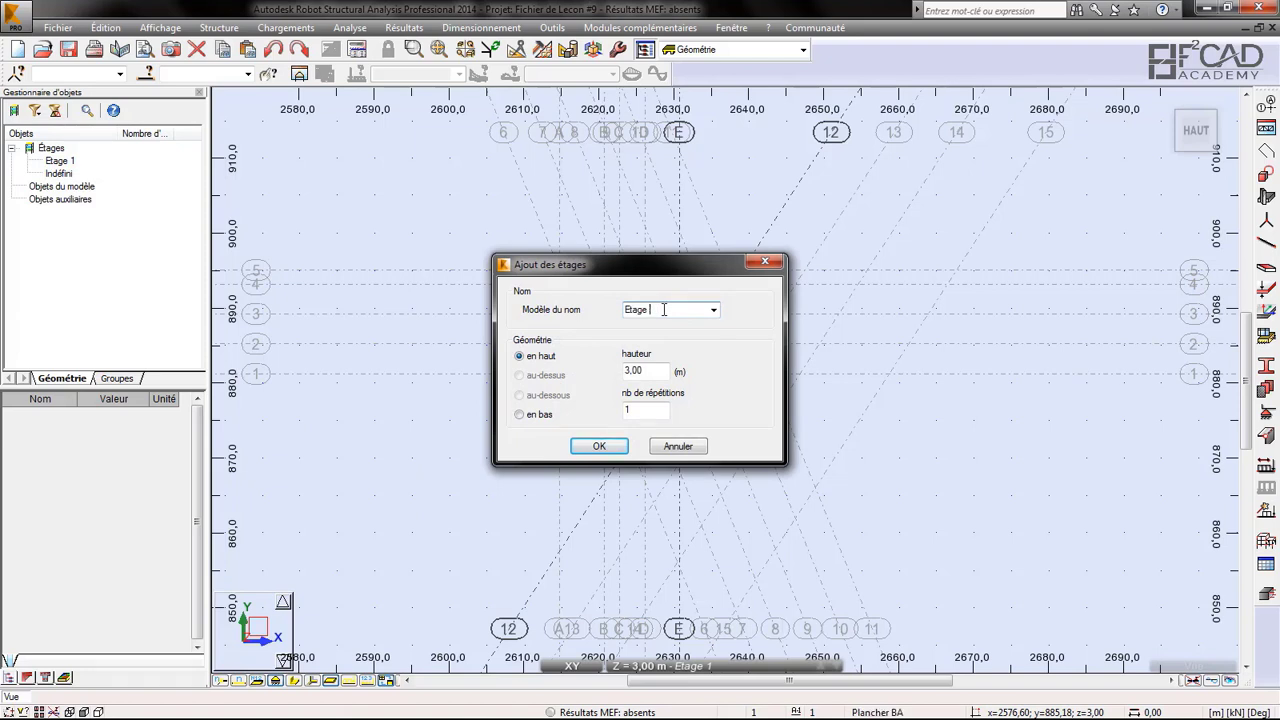
double_click(631, 369)
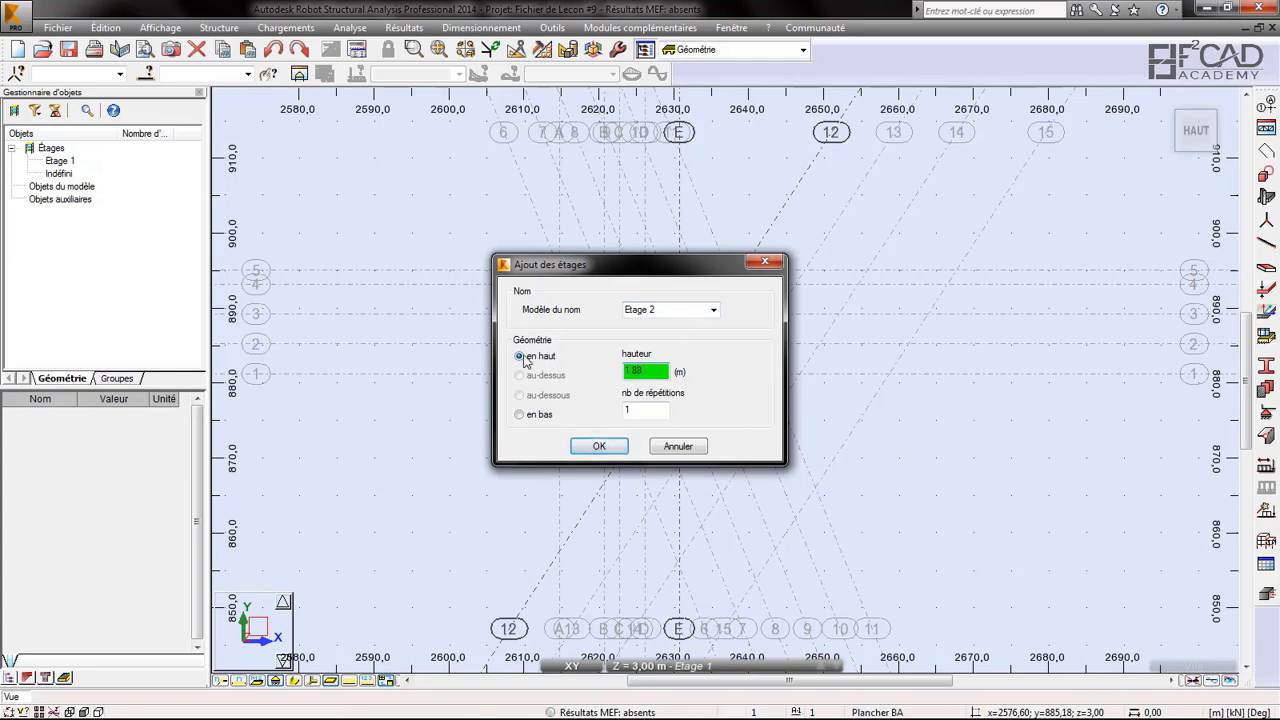
click(599, 447)
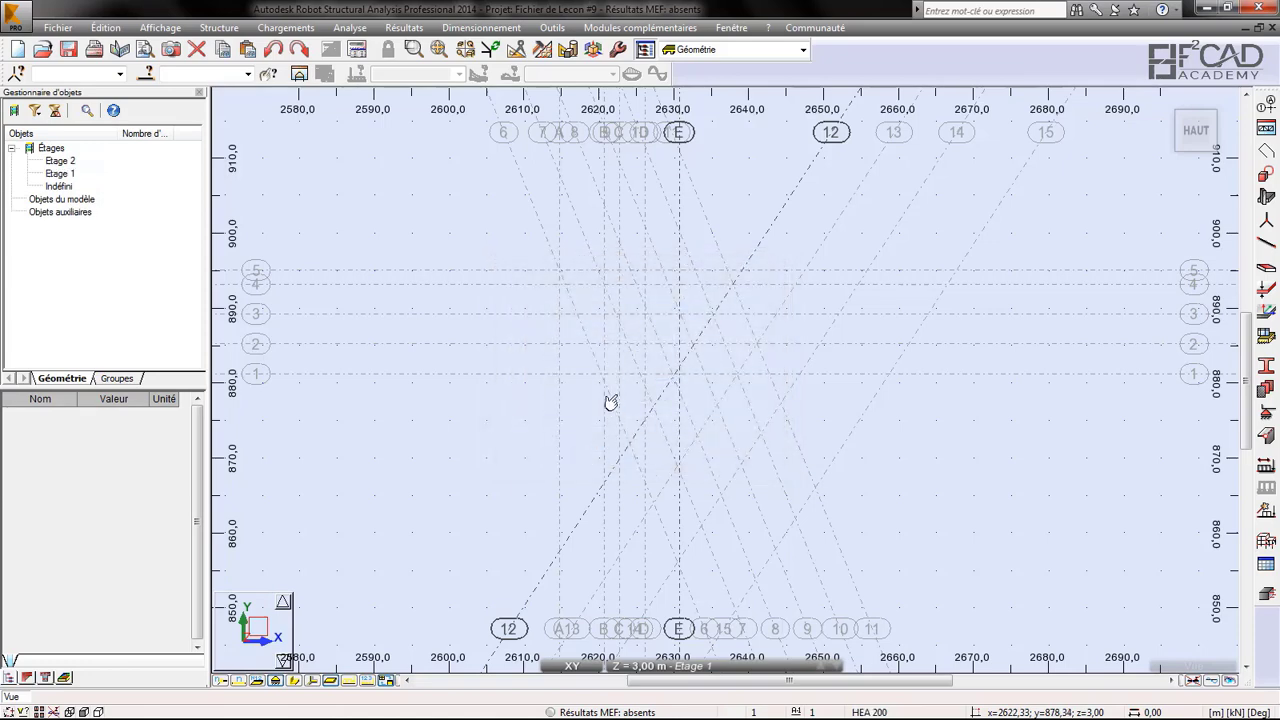
click(679, 668)
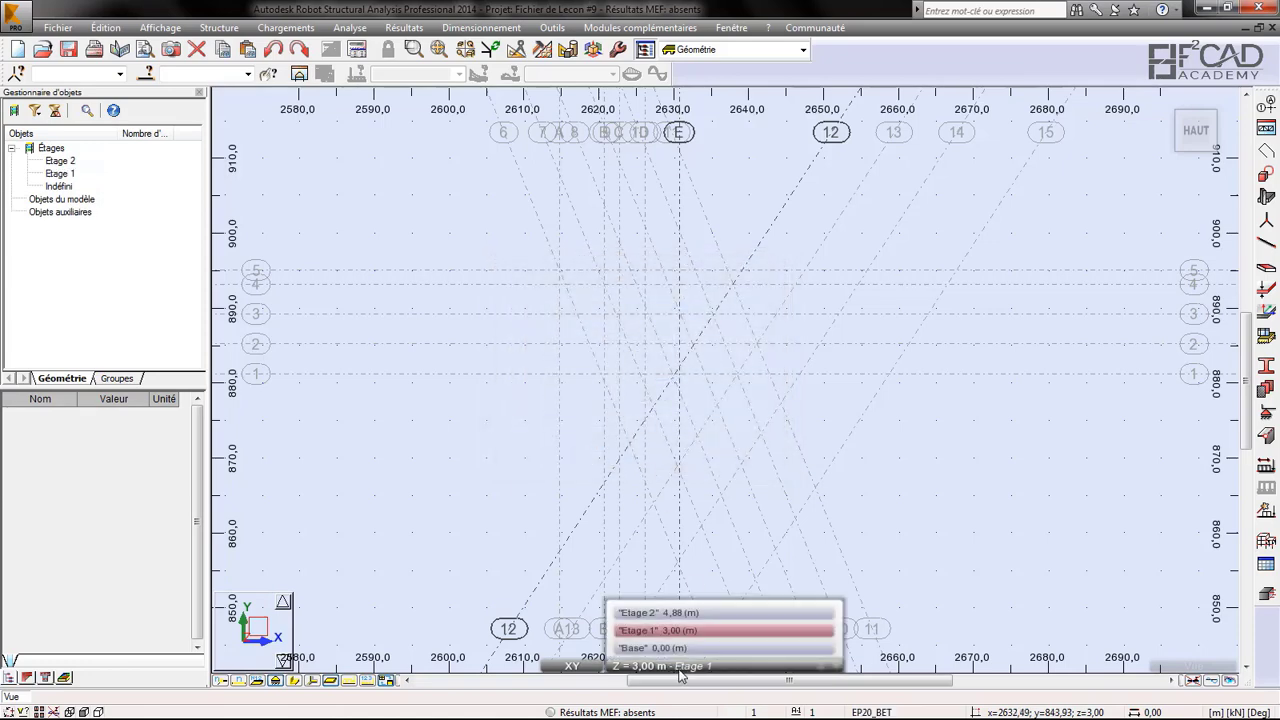
click(698, 613)
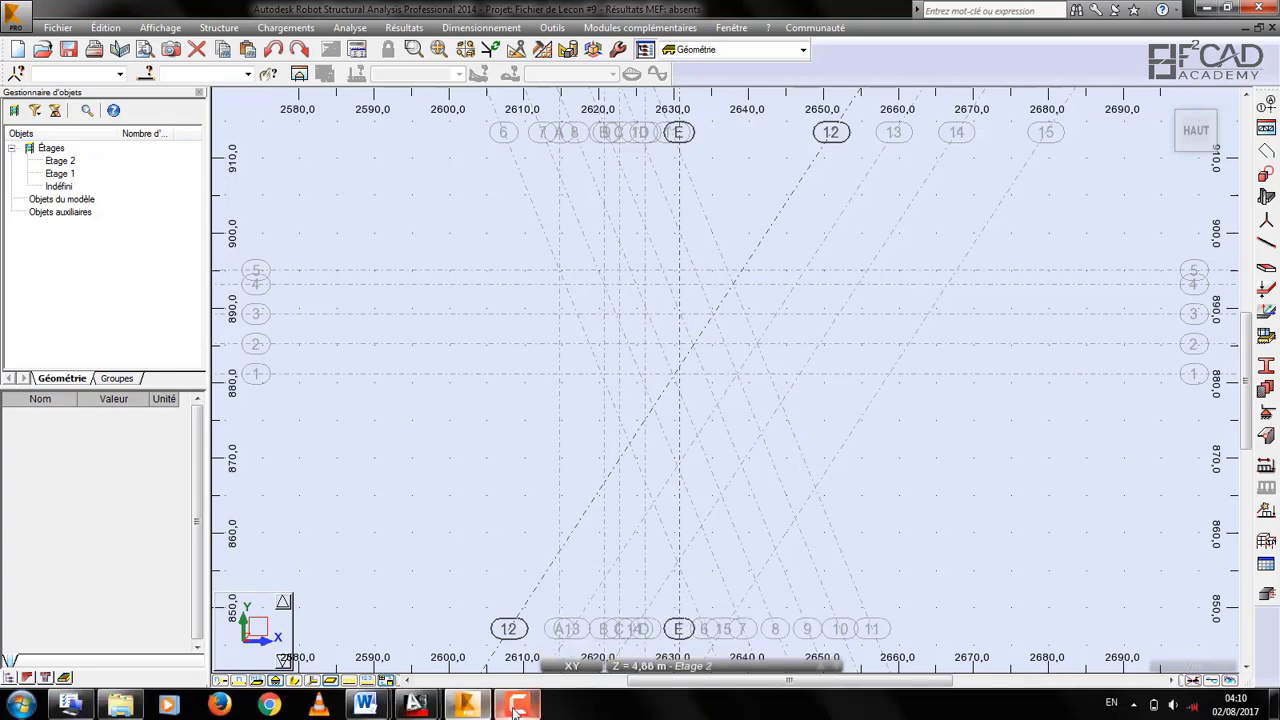
- Switch to gimnuevo.dwg in AutoCAD and examine the height dimensions at both ends of section CORTE Y - Y'
mouse_move(418, 705)
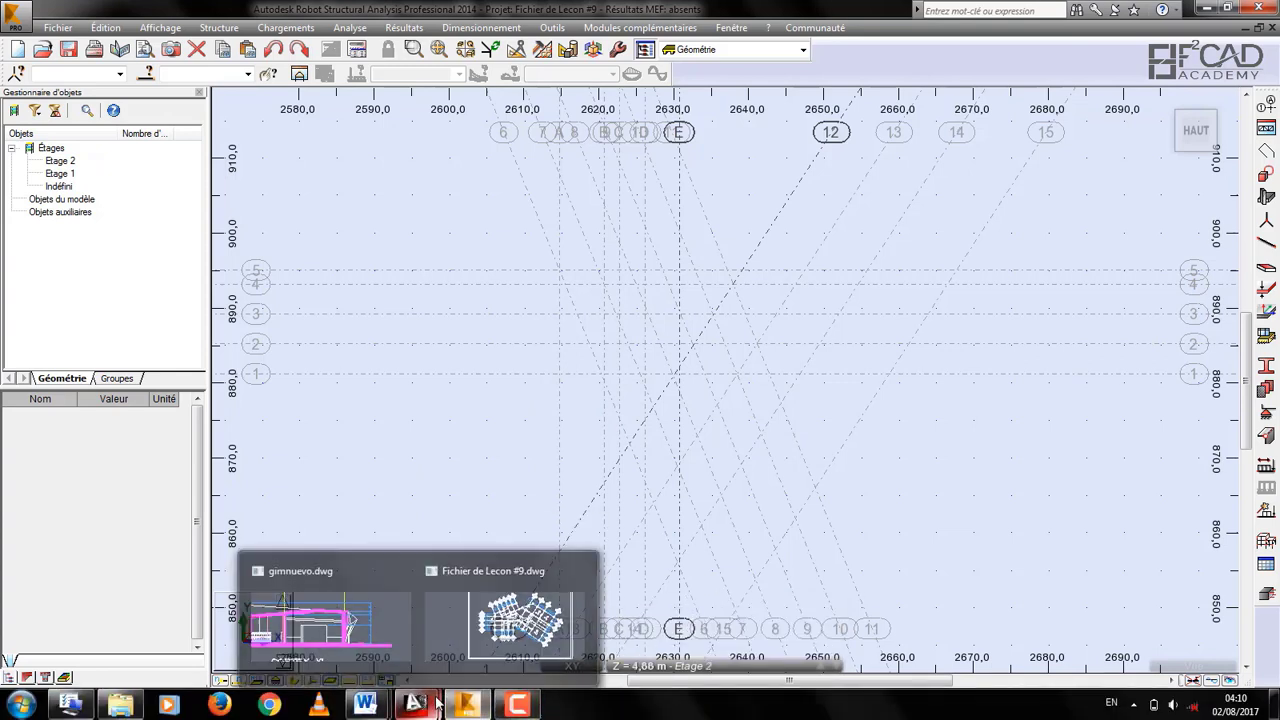
click(330, 620)
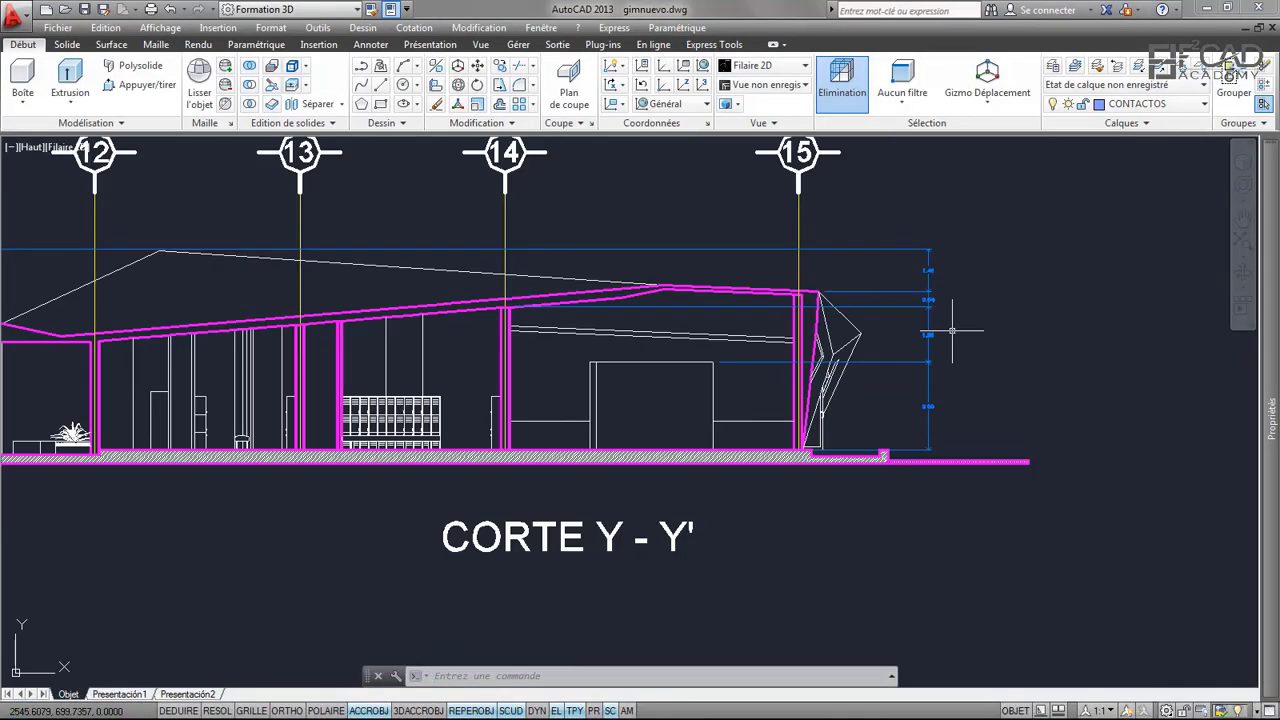
scroll(934, 318, up, 1)
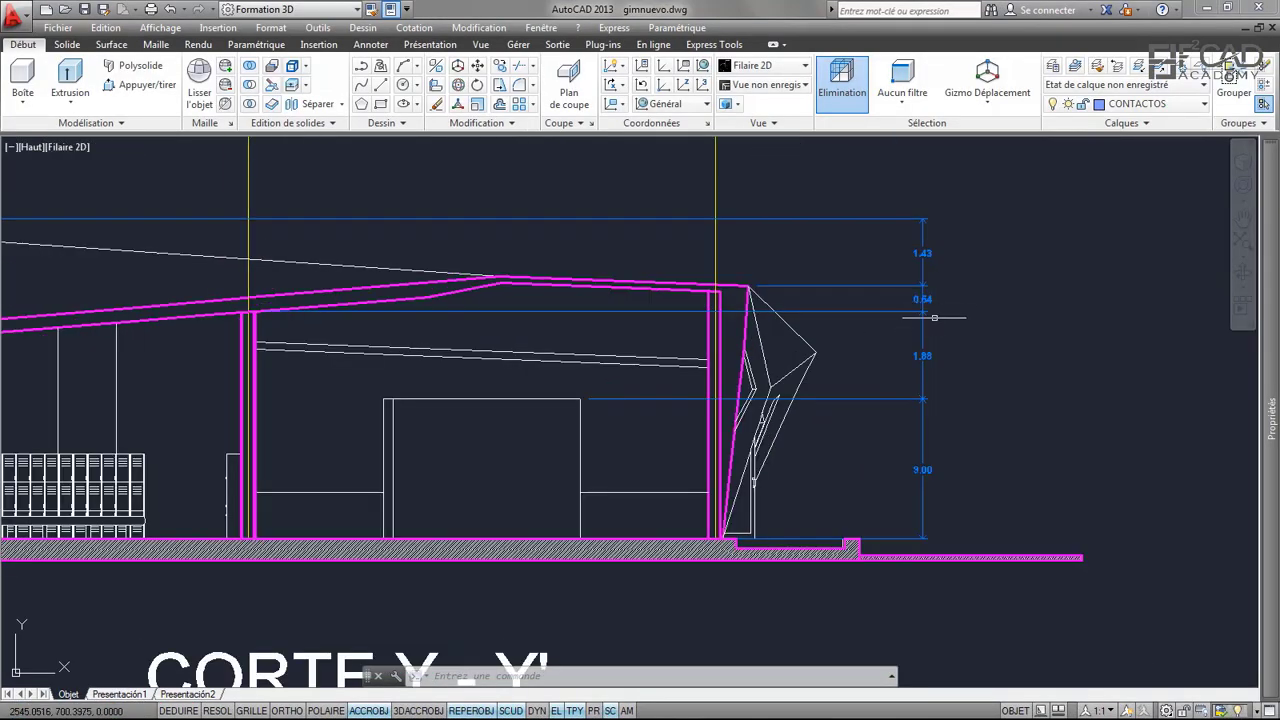
scroll(950, 318, down, 3)
scroll(951, 318, up, 2)
scroll(930, 355, up, 4)
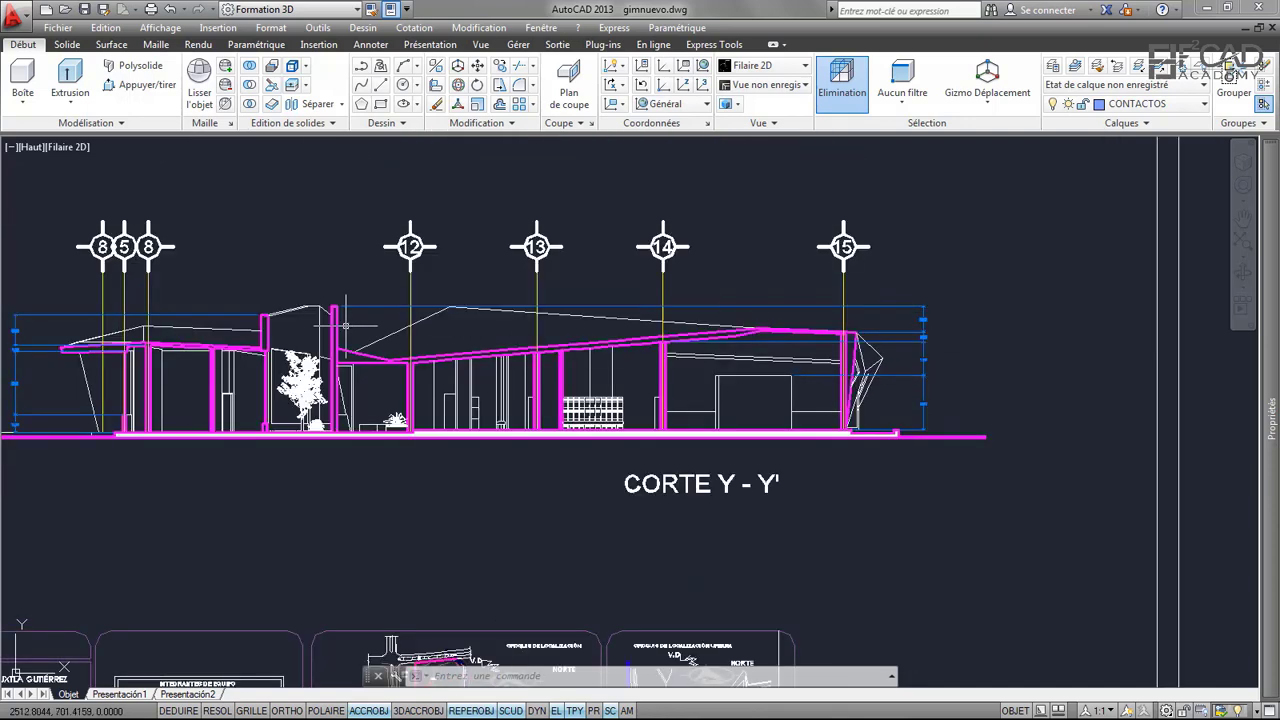
scroll(462, 372, down, 2)
scroll(350, 352, up, 3)
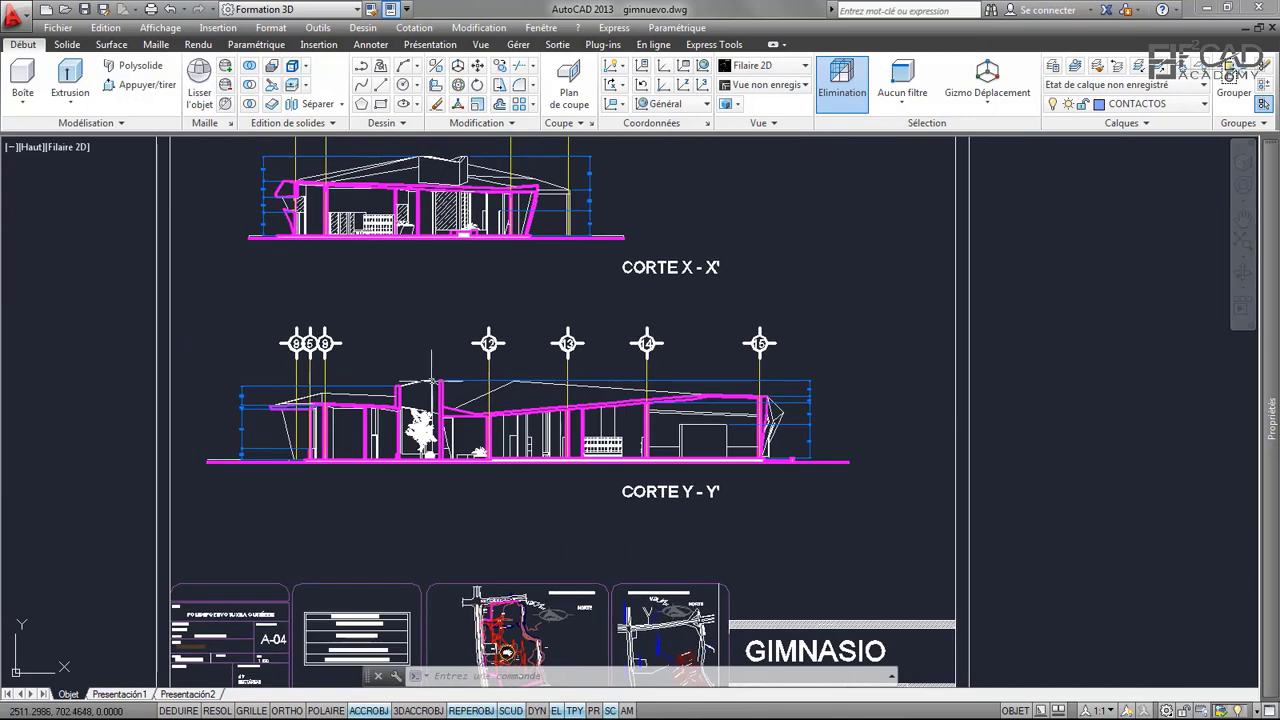
scroll(445, 383, down, 2)
scroll(770, 370, up, 5)
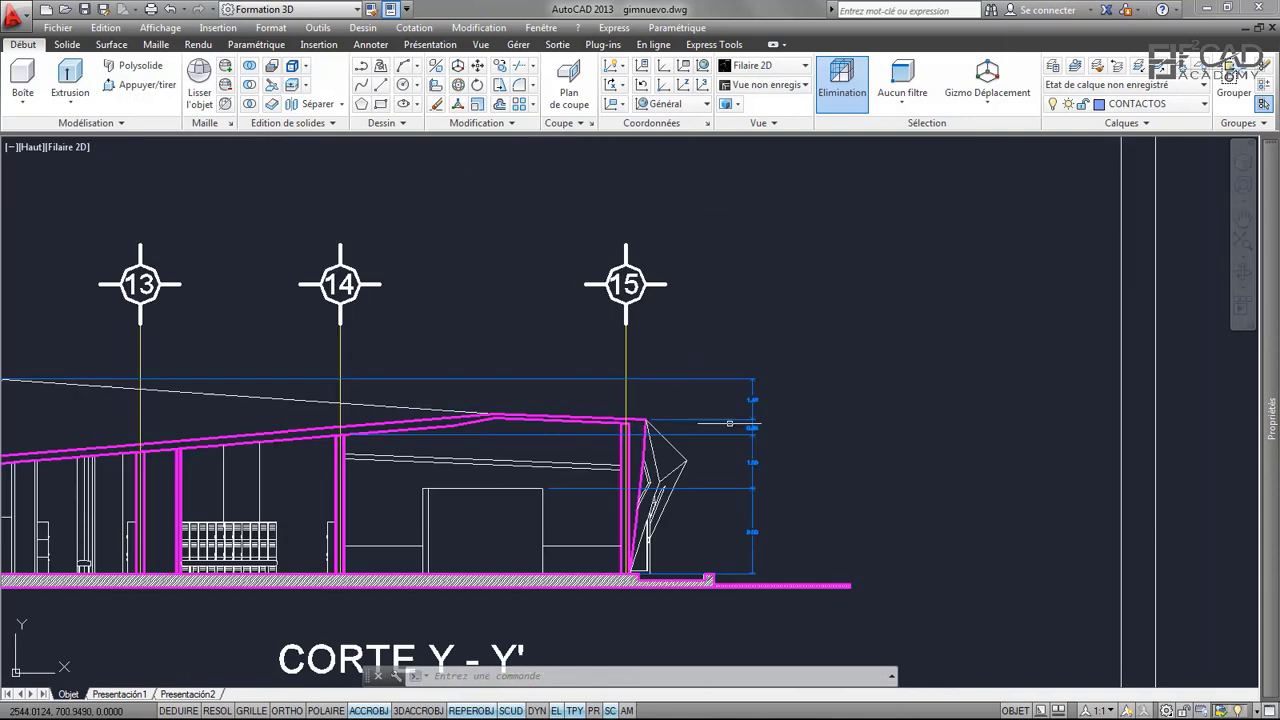
scroll(764, 385, down, 3)
scroll(764, 385, up, 5)
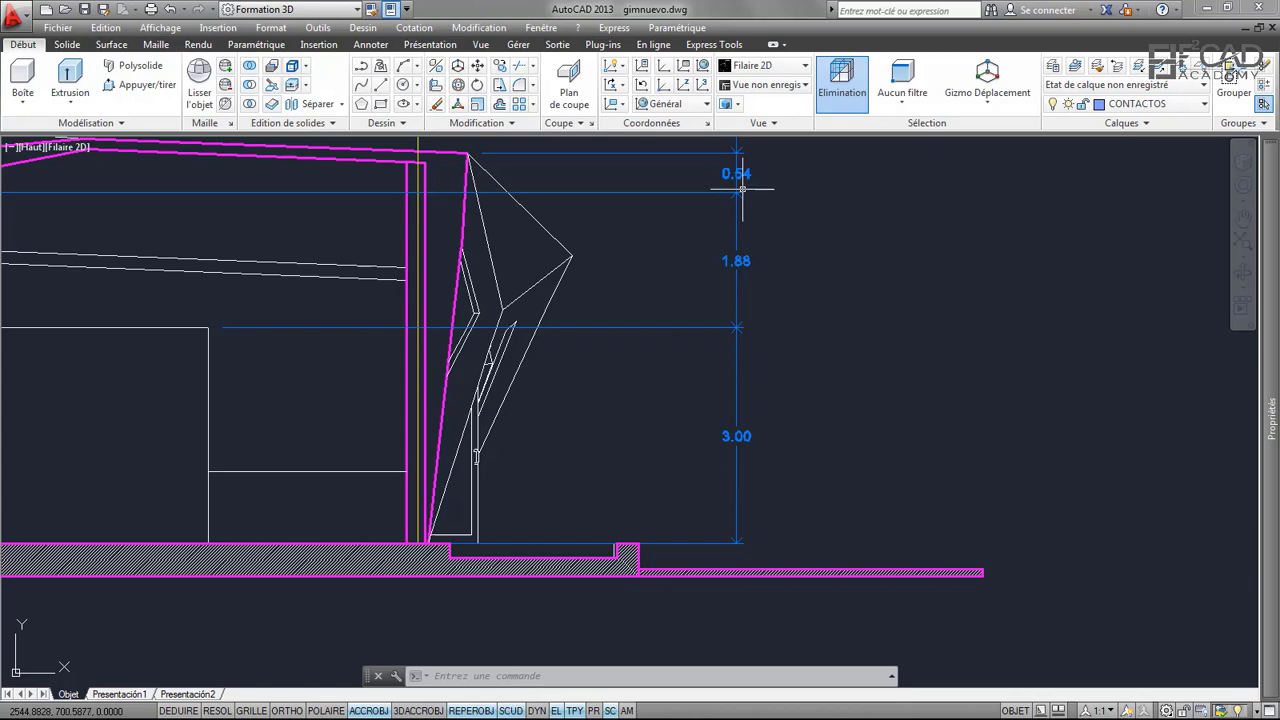
scroll(746, 305, down, 3)
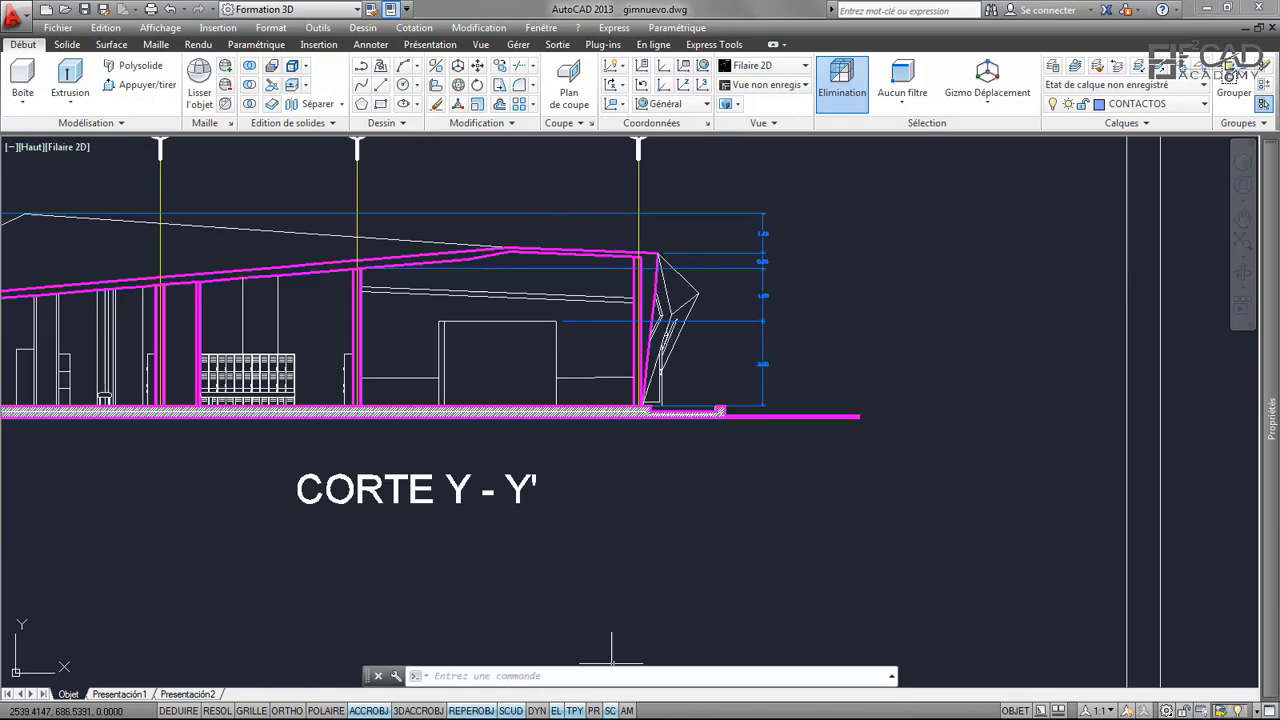
- Switch back to Robot Structural Analysis and set the work level to Etage 1 at 3.00 m
mouse_move(617, 712)
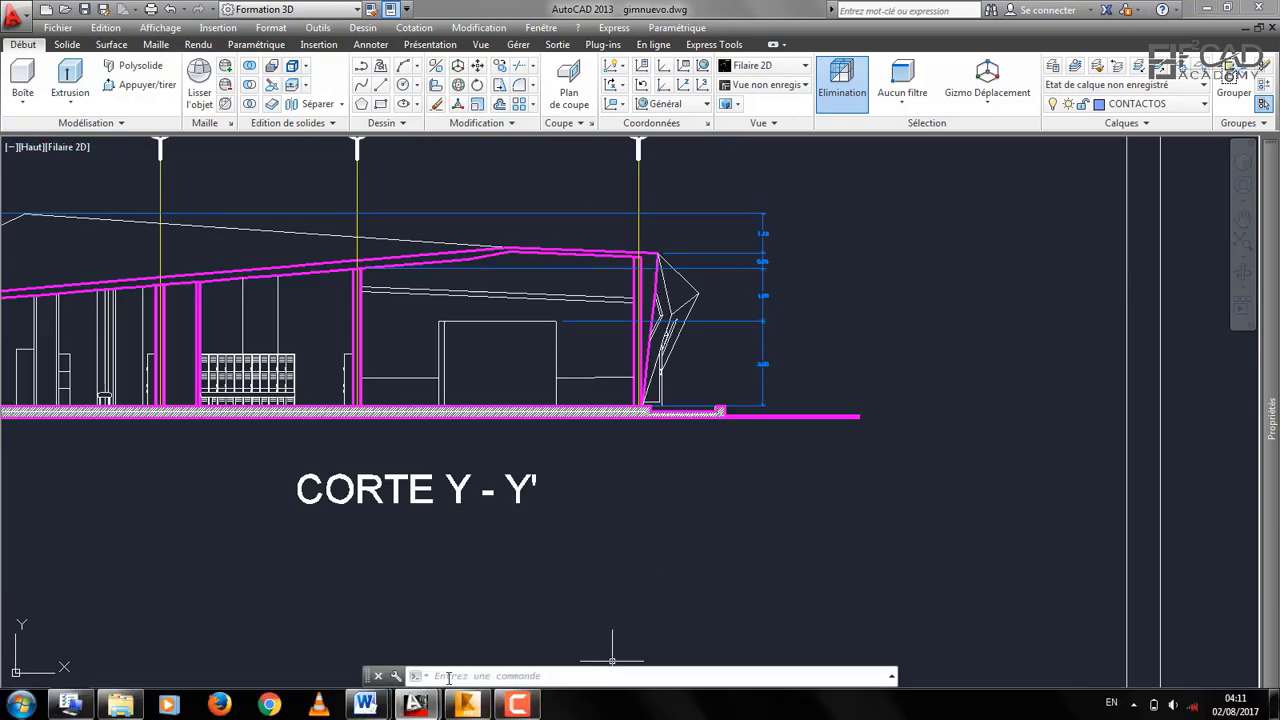
click(518, 704)
click(706, 657)
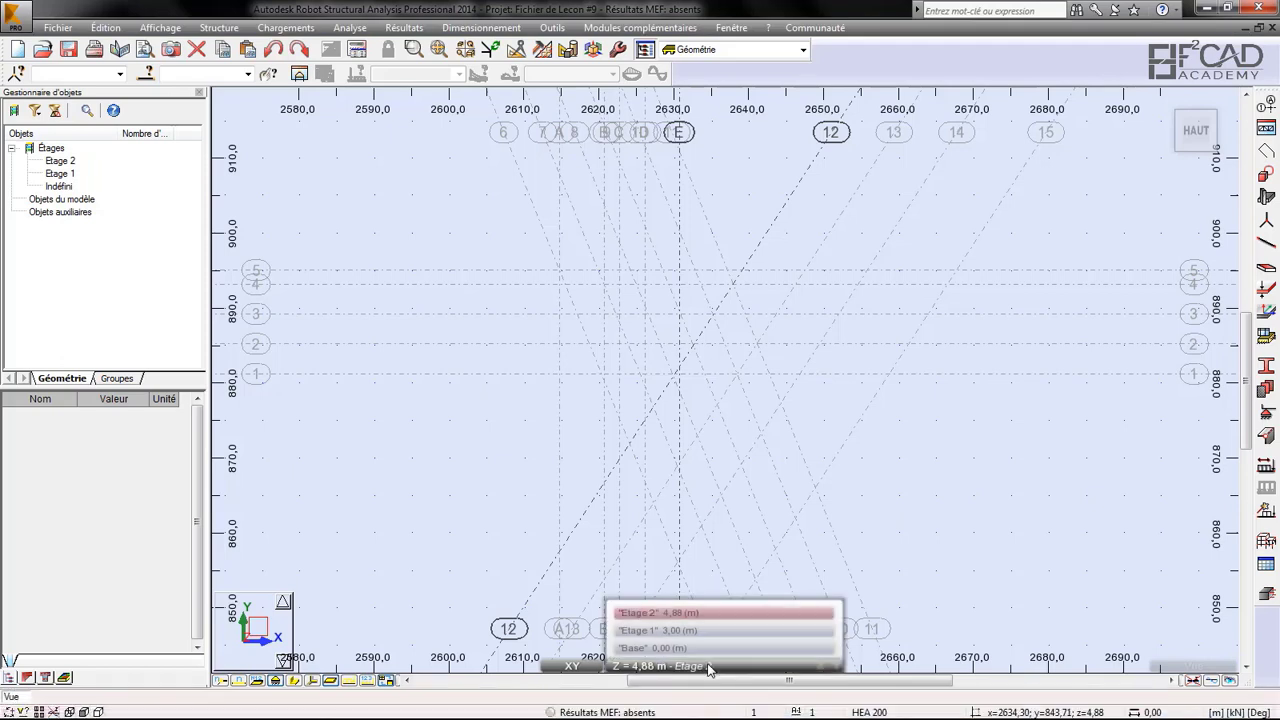
click(684, 633)
click(680, 666)
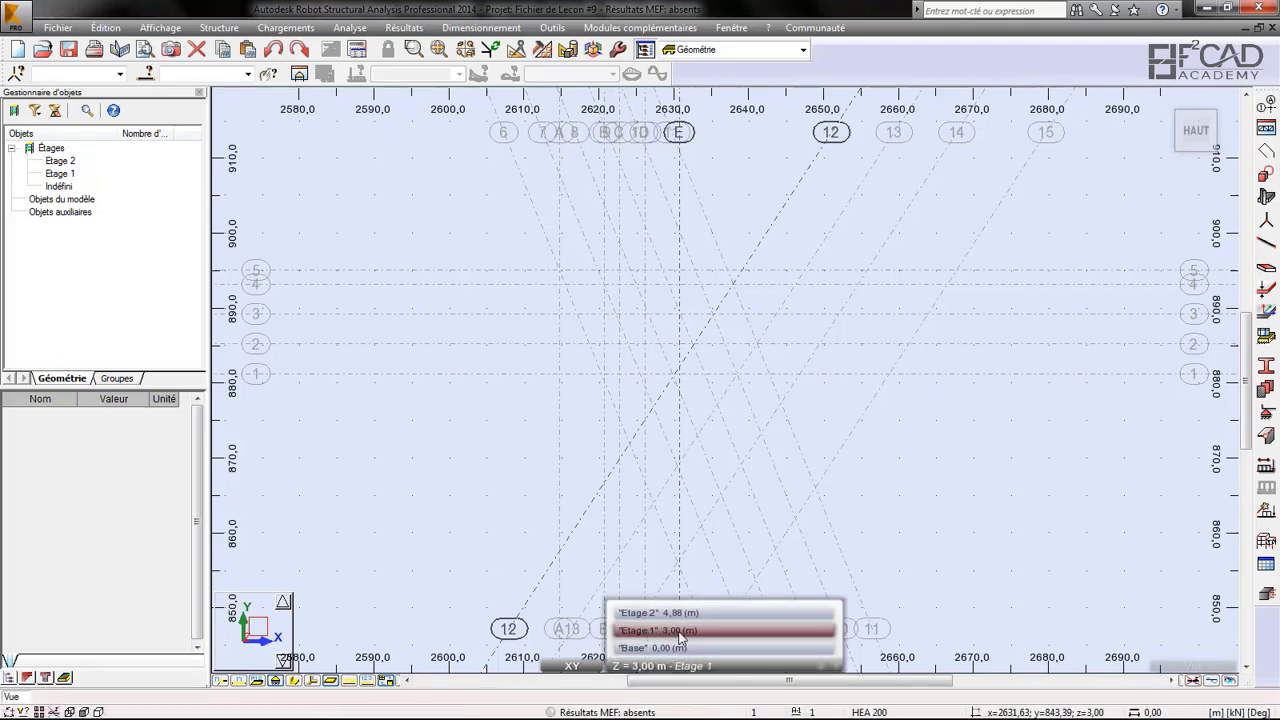
click(680, 632)
scroll(669, 380, up, 4)
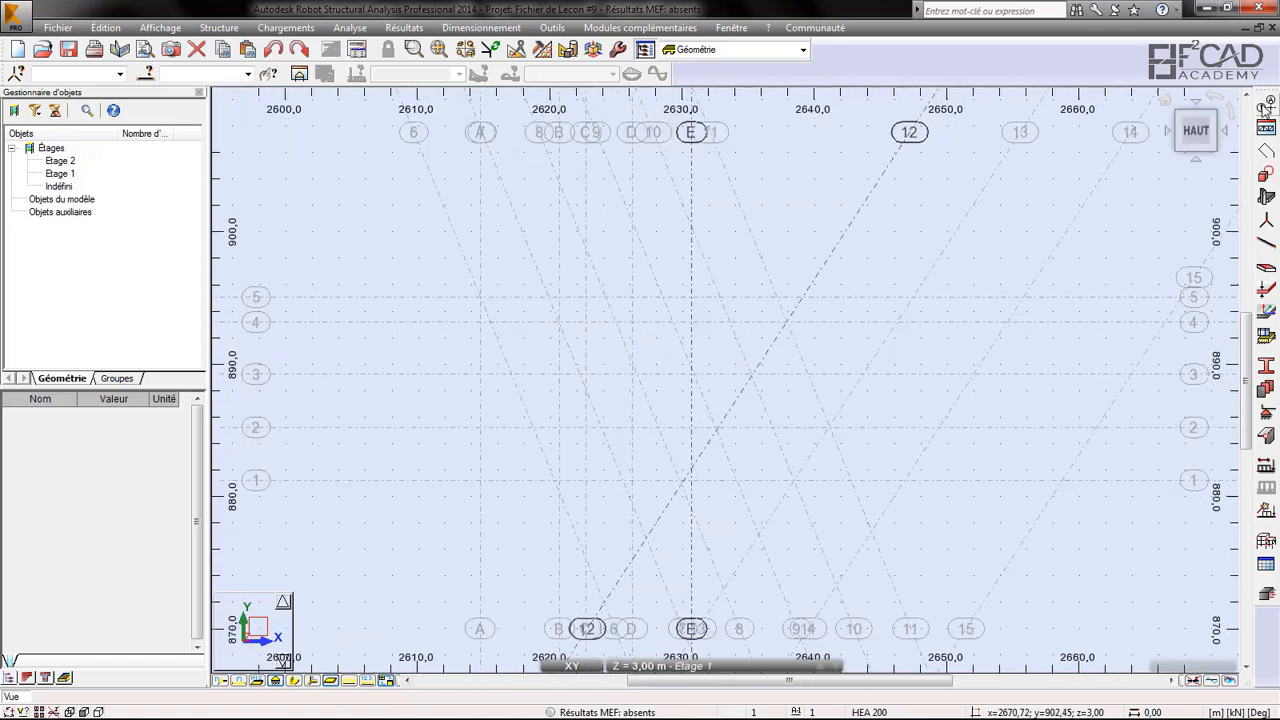
- Start defining a column with profile type Poteau BA and section C 45x45
click(1266, 197)
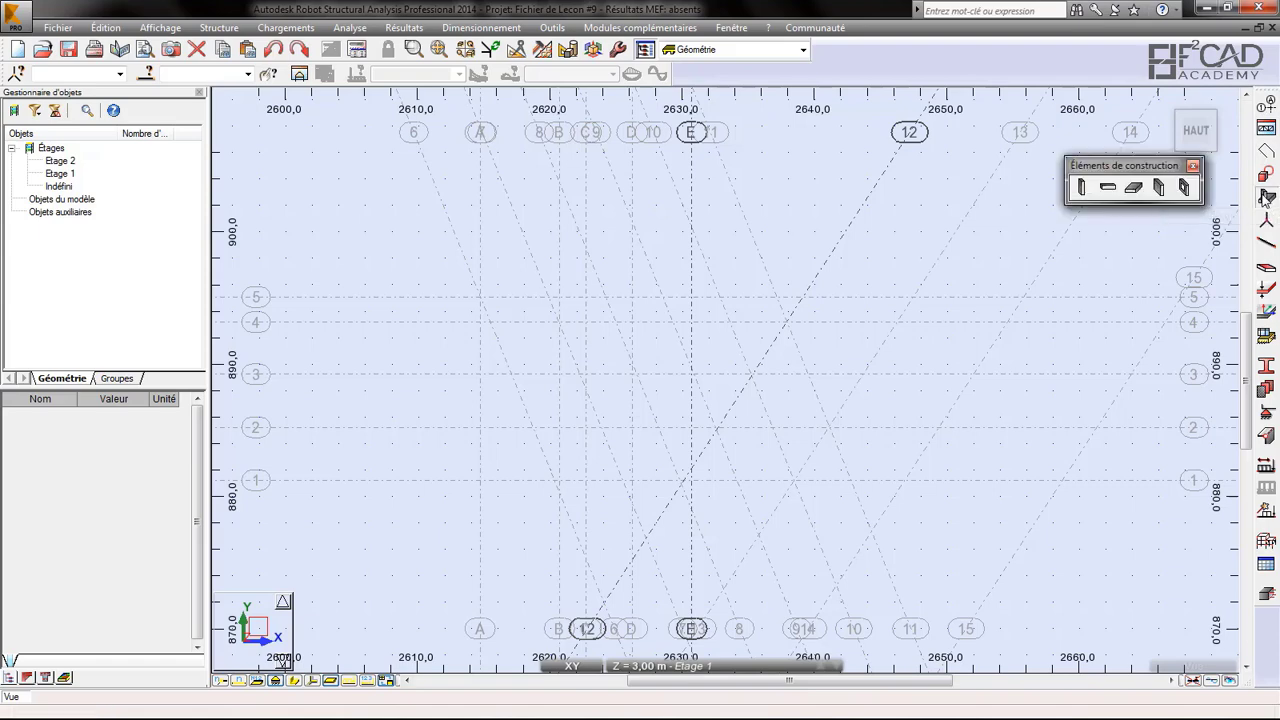
click(1088, 192)
click(1152, 182)
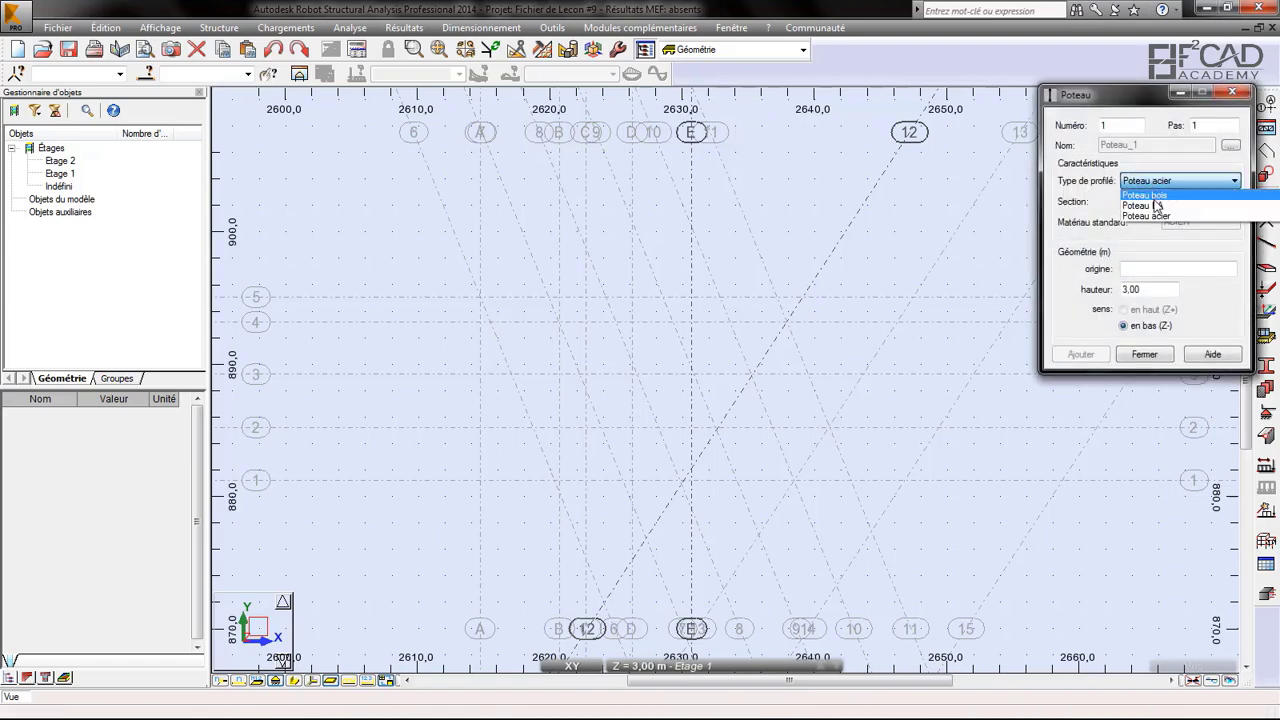
click(1157, 205)
click(1198, 203)
click(1198, 205)
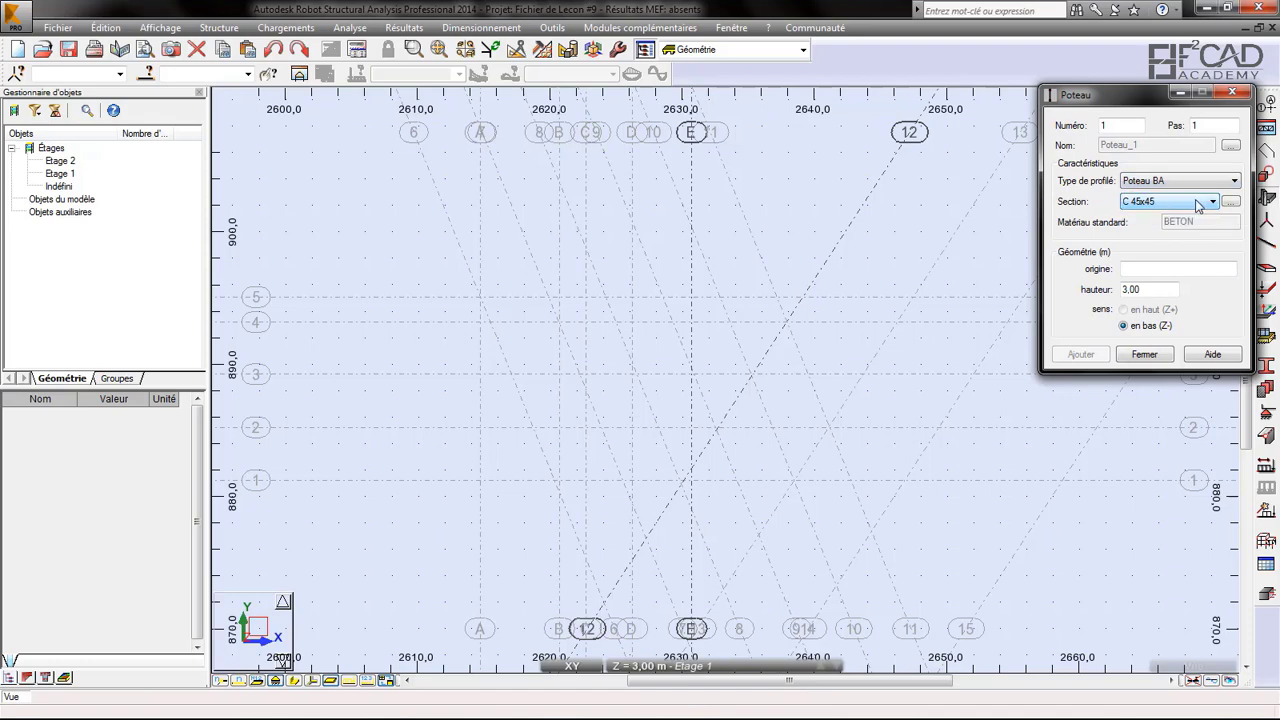
- Place the first concrete column at the intersection of axes B and 4, 3 m high and running downward
click(1130, 269)
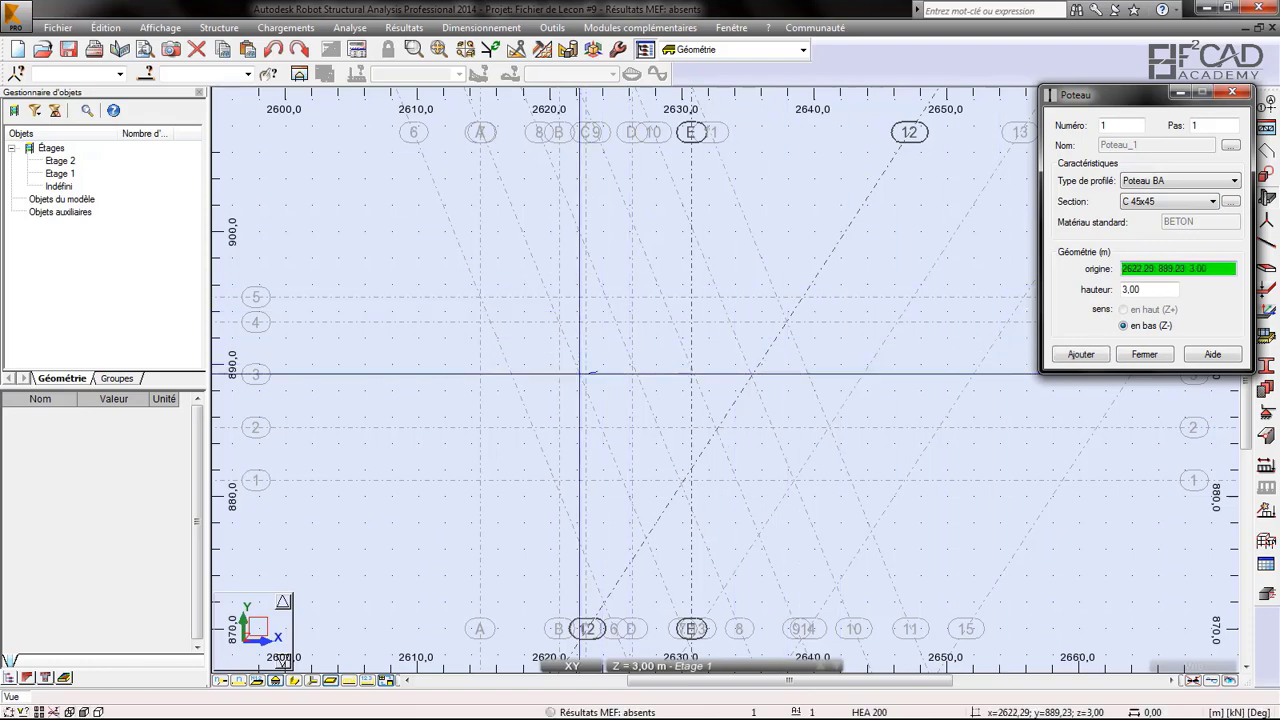
click(549, 366)
click(558, 322)
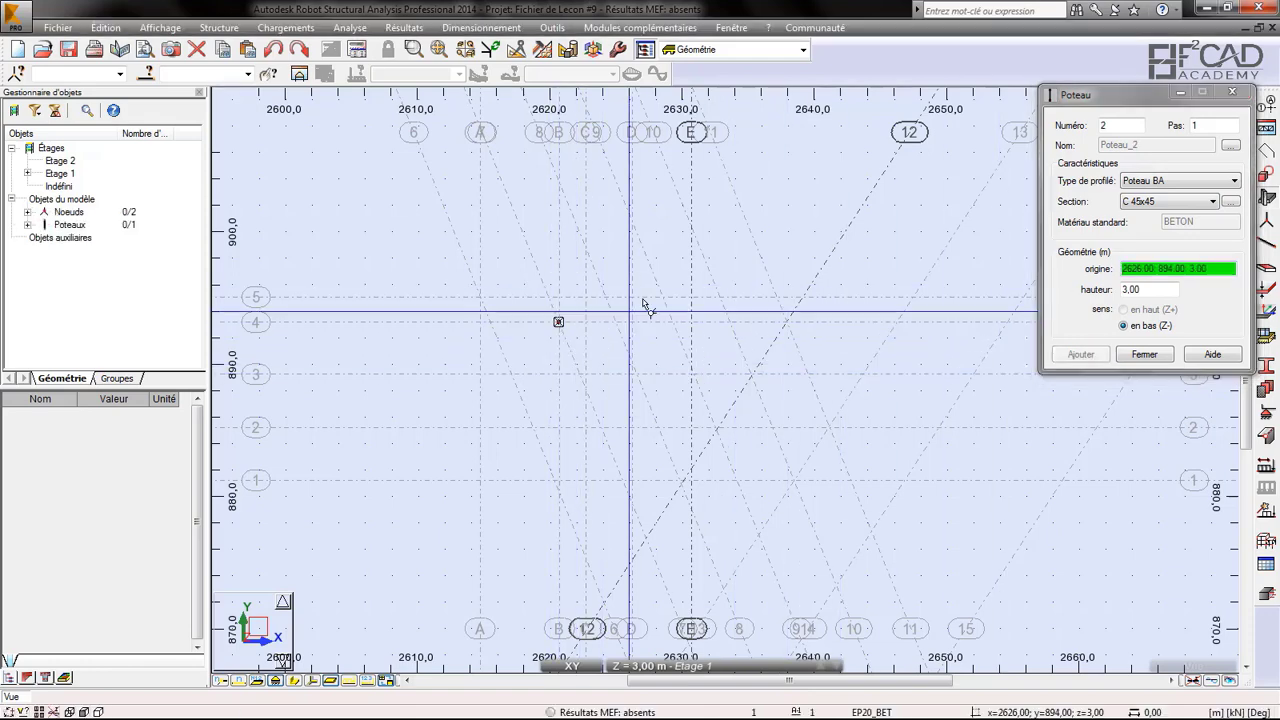
- Place a second C 45x45 column at the intersection of axes D and 5
scroll(629, 312, up, 5)
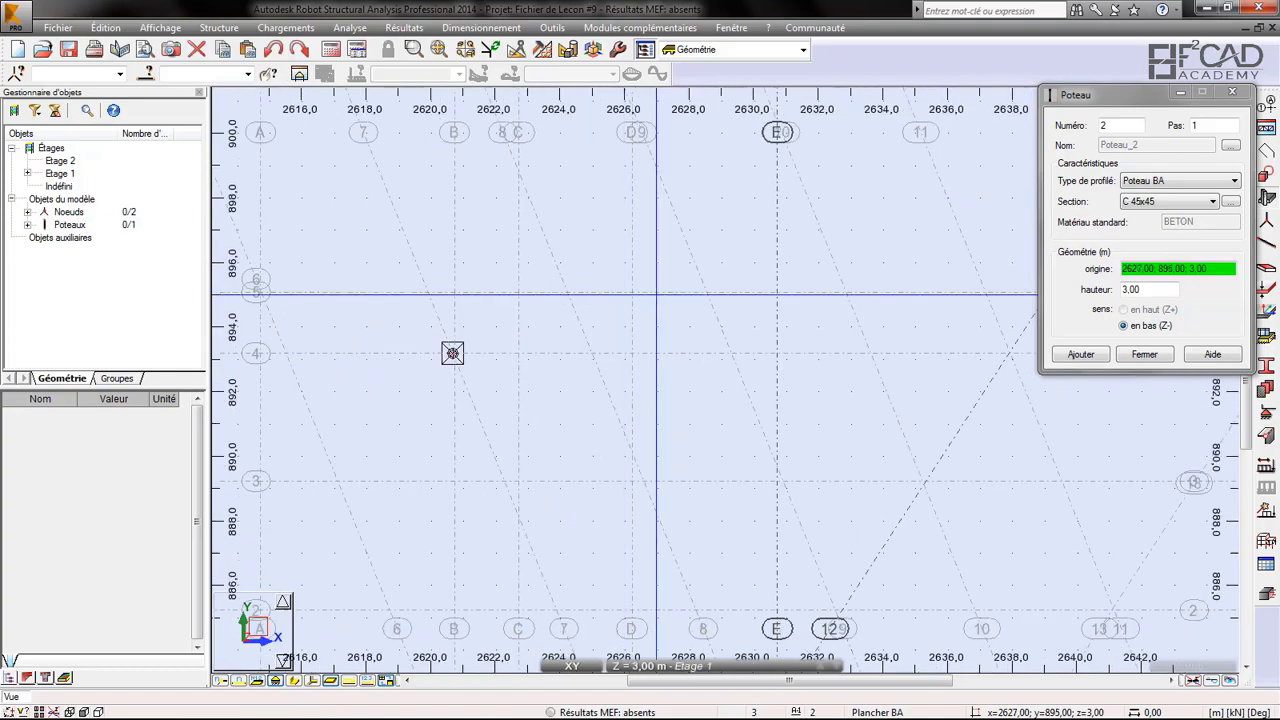
scroll(626, 289, up, 6)
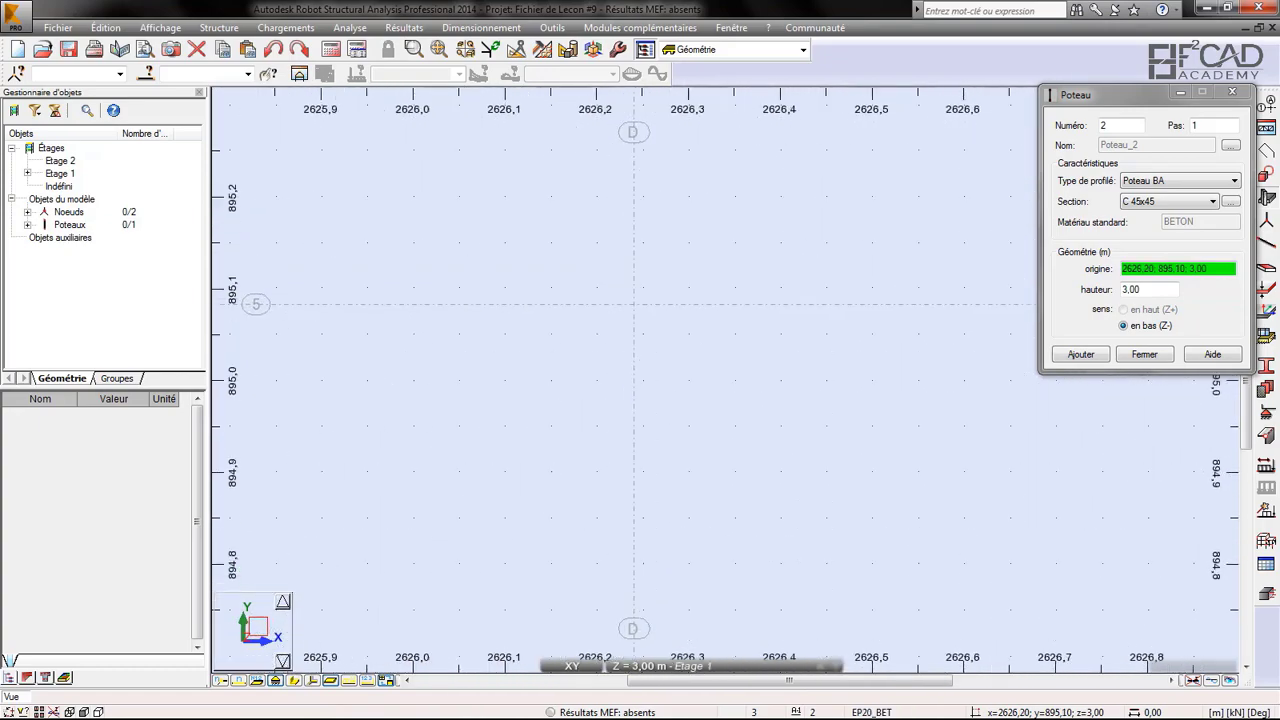
scroll(626, 318, up, 2)
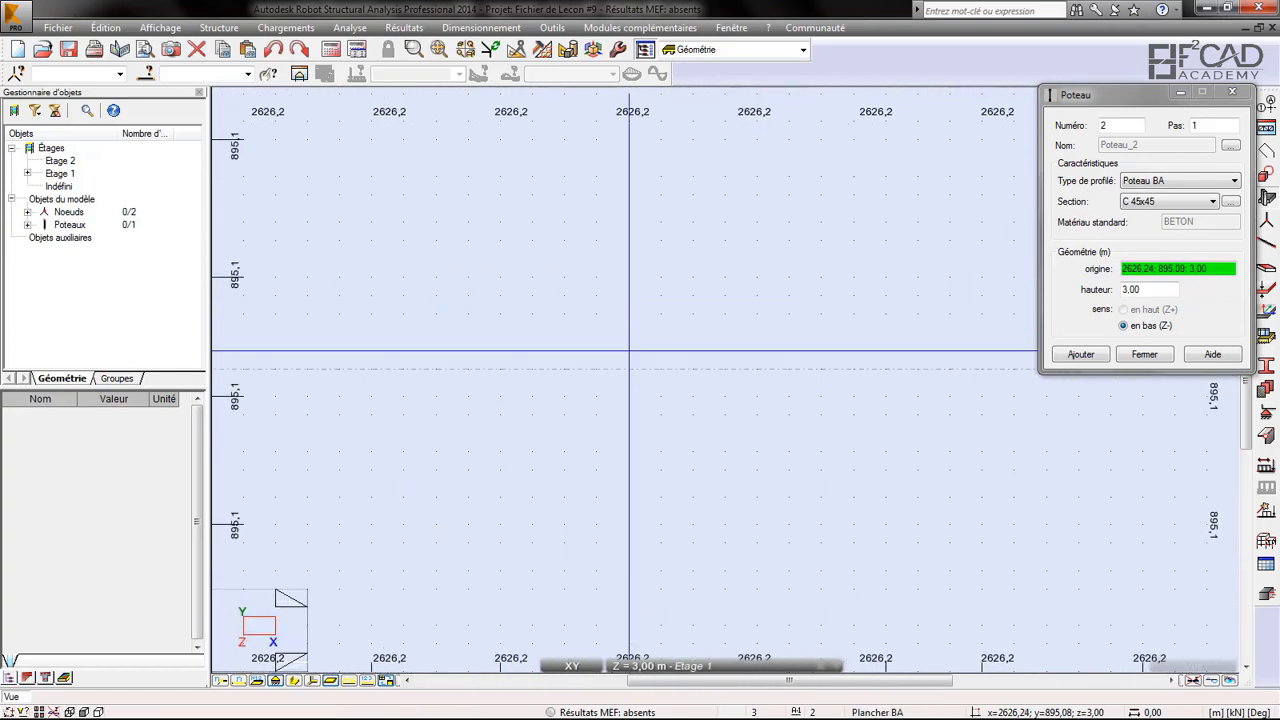
click(629, 370)
- Place a third C 45x45 column at the intersection of axes B and 3
scroll(655, 320, down, 3)
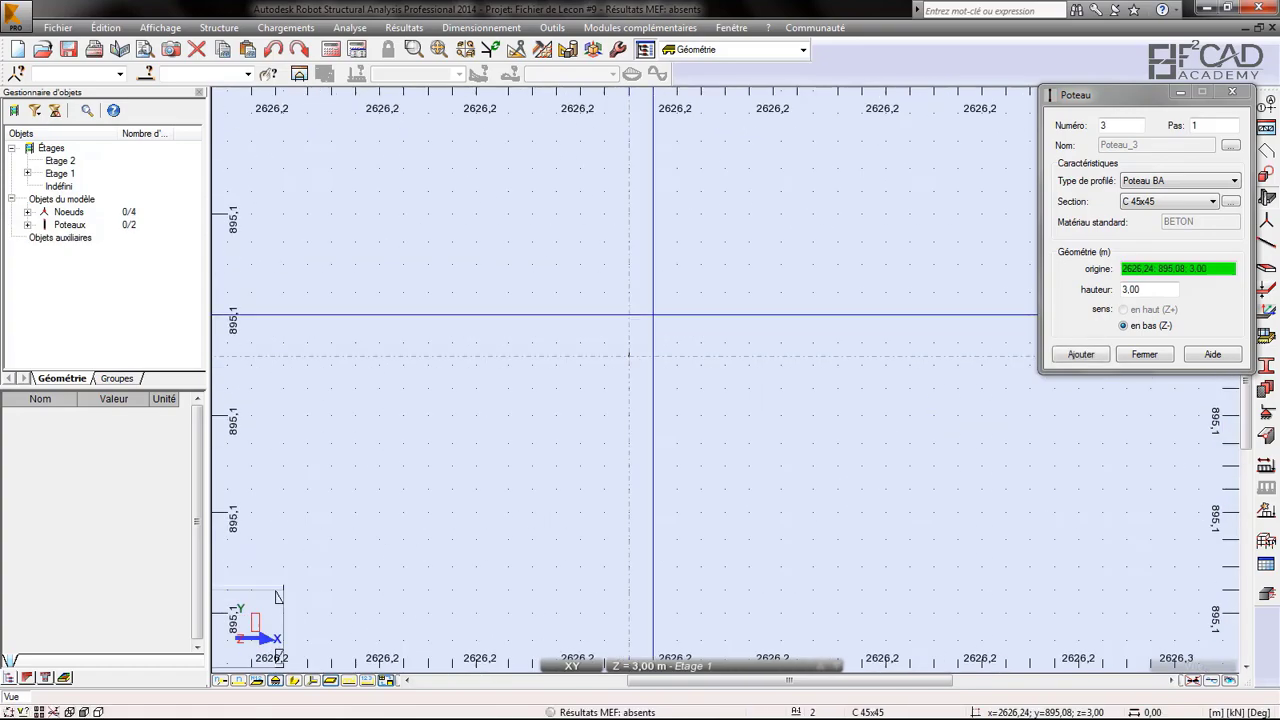
scroll(656, 316, down, 5)
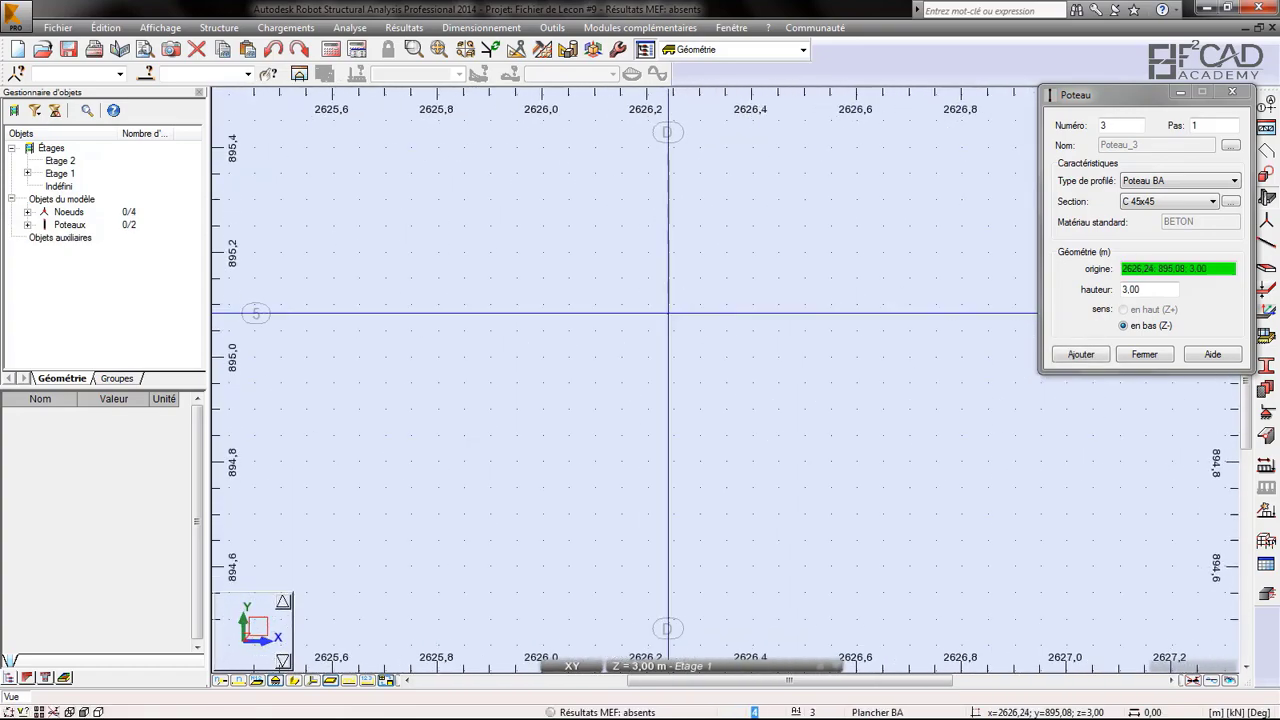
scroll(663, 350, down, 3)
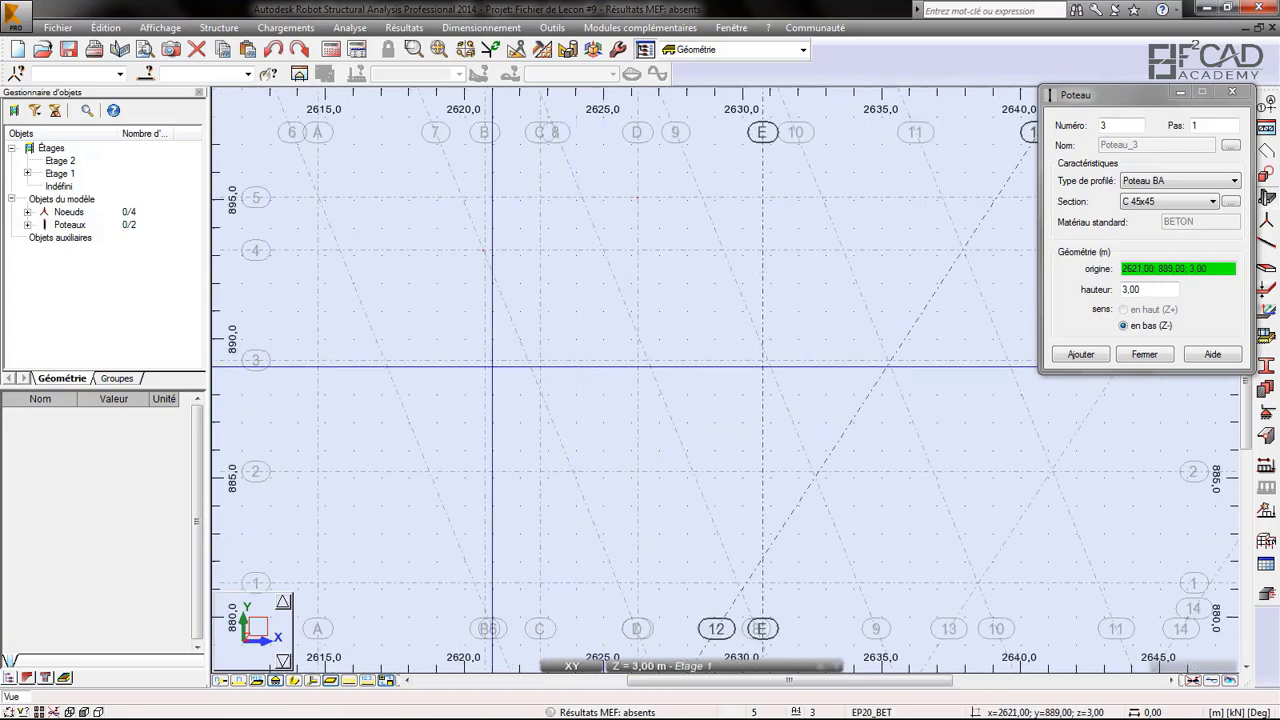
scroll(491, 365, up, 15)
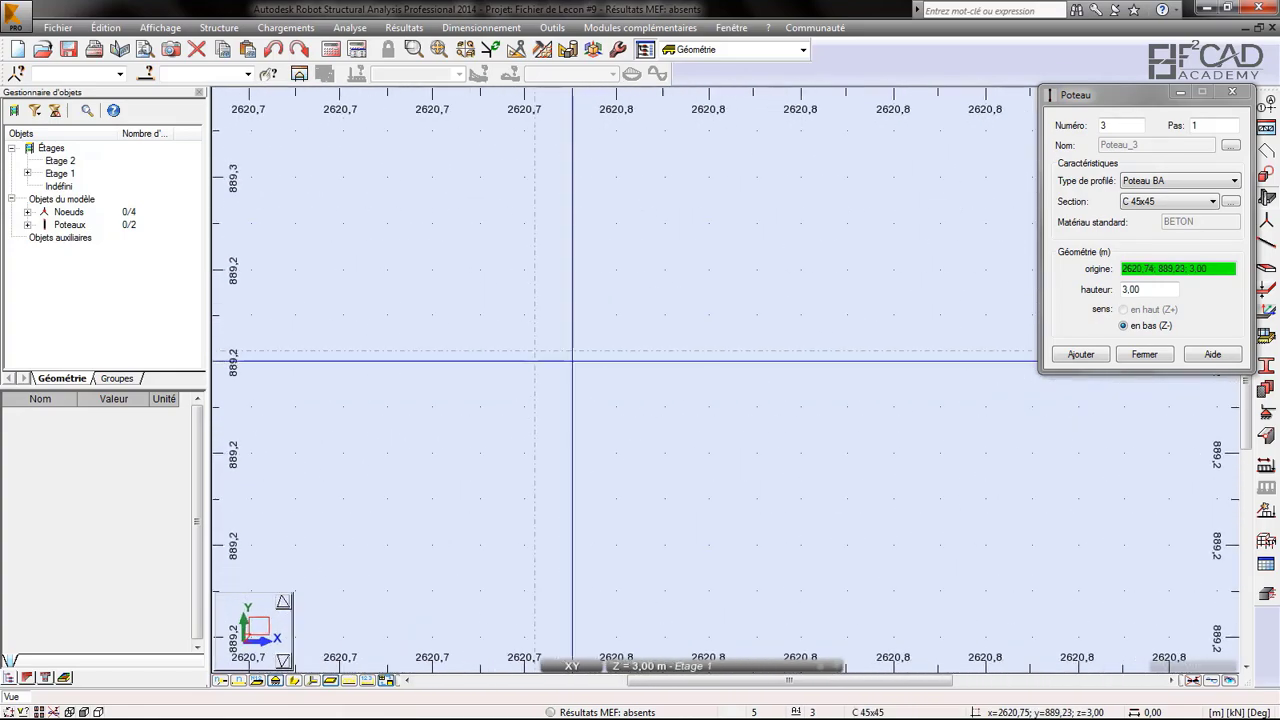
scroll(500, 344, up, 2)
scroll(500, 347, up, 4)
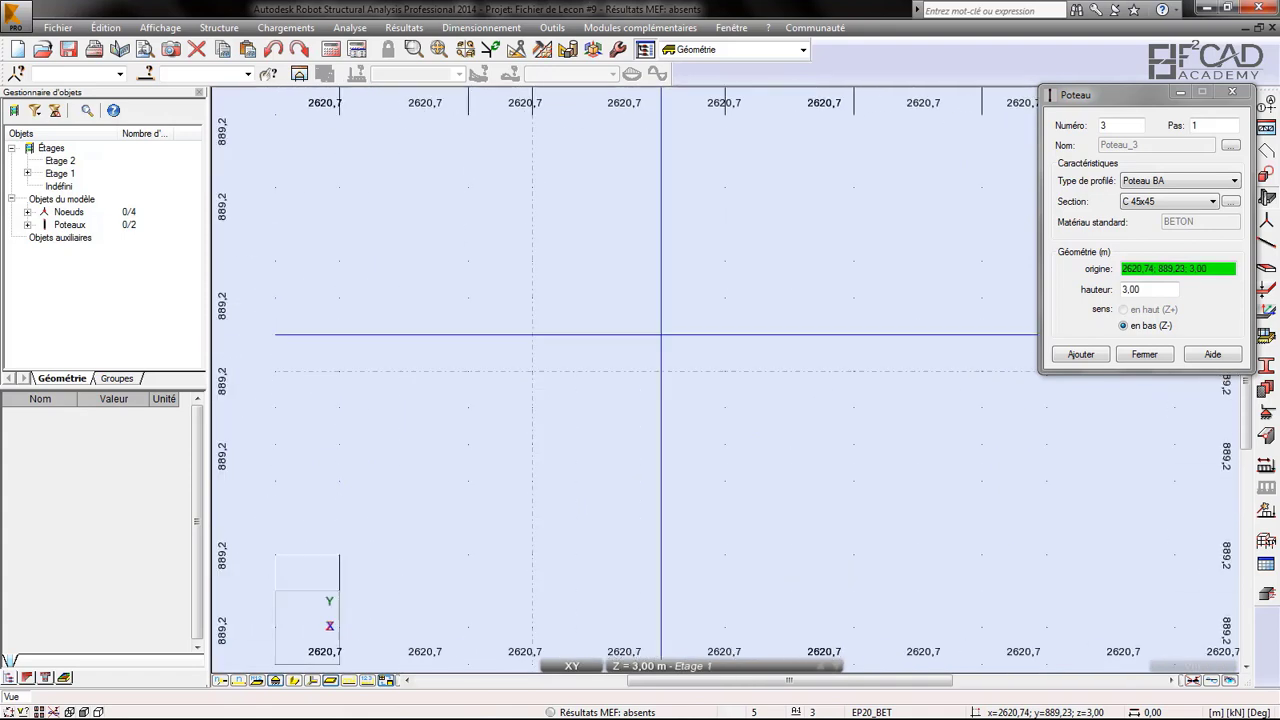
click(468, 334)
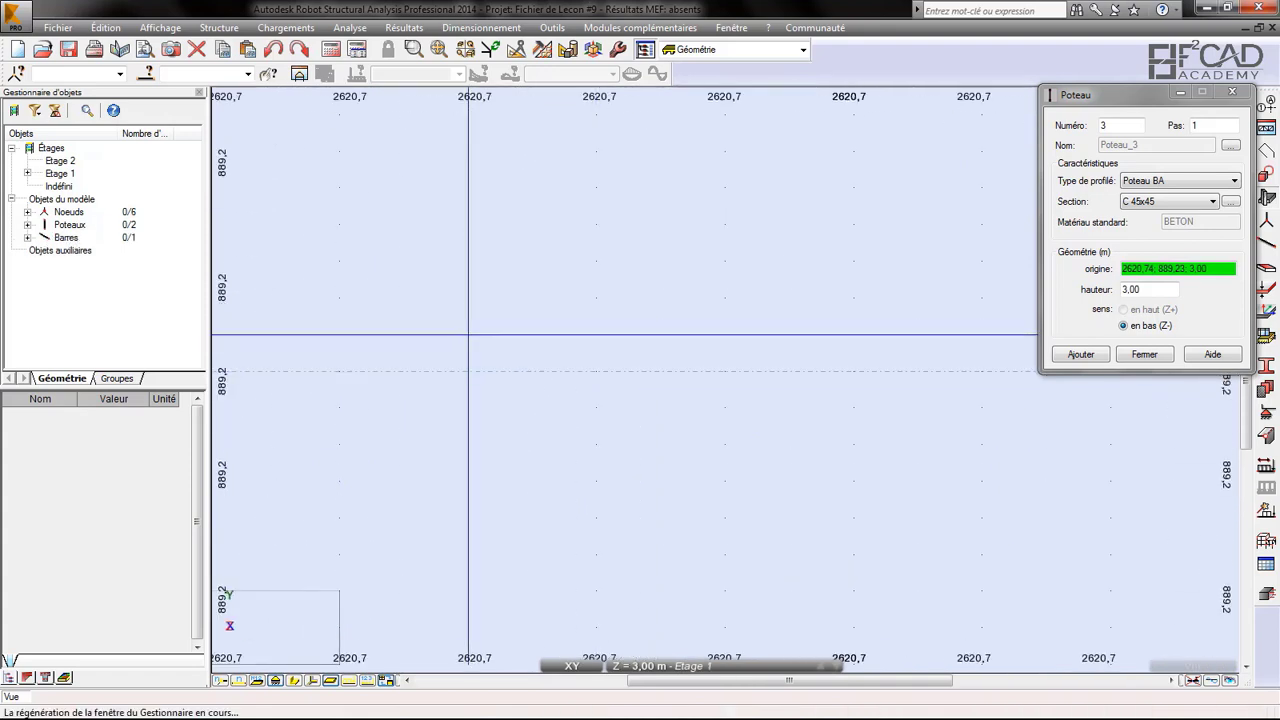
- Delete the misaligned column near the intersection of axes B and 3 by removing its top node together with all connected bars
click(1143, 355)
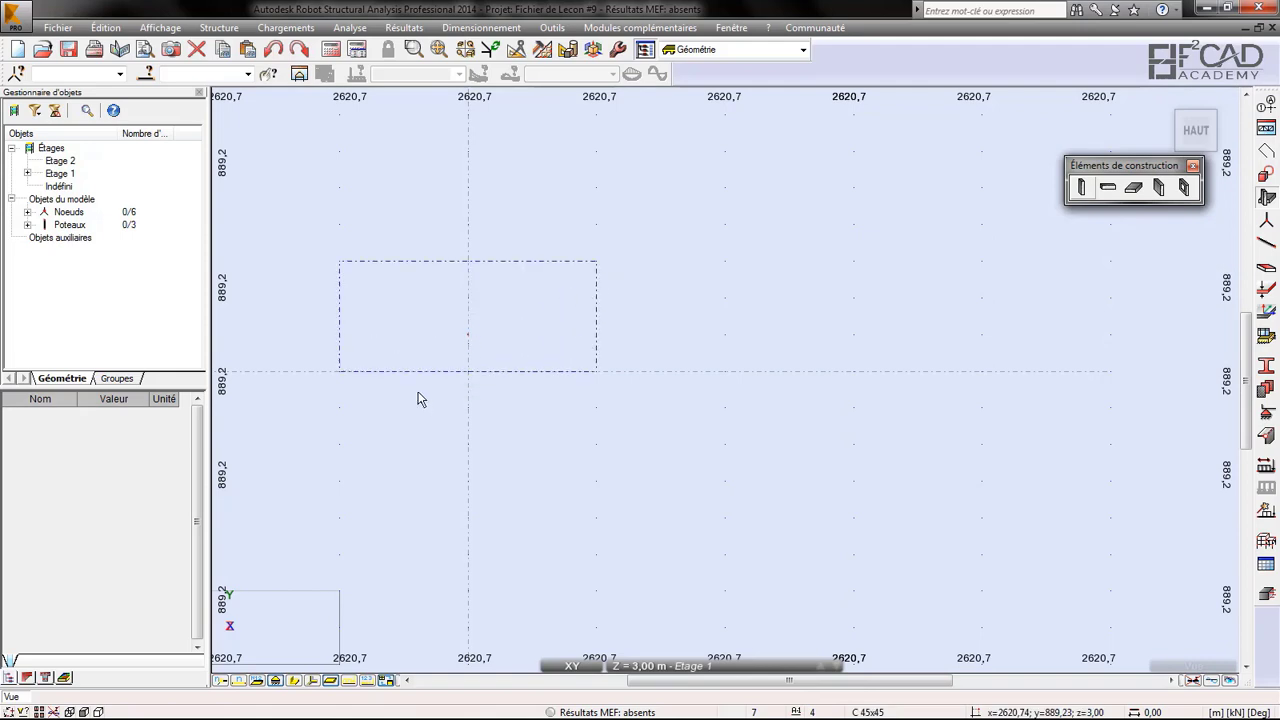
click(447, 373)
click(195, 53)
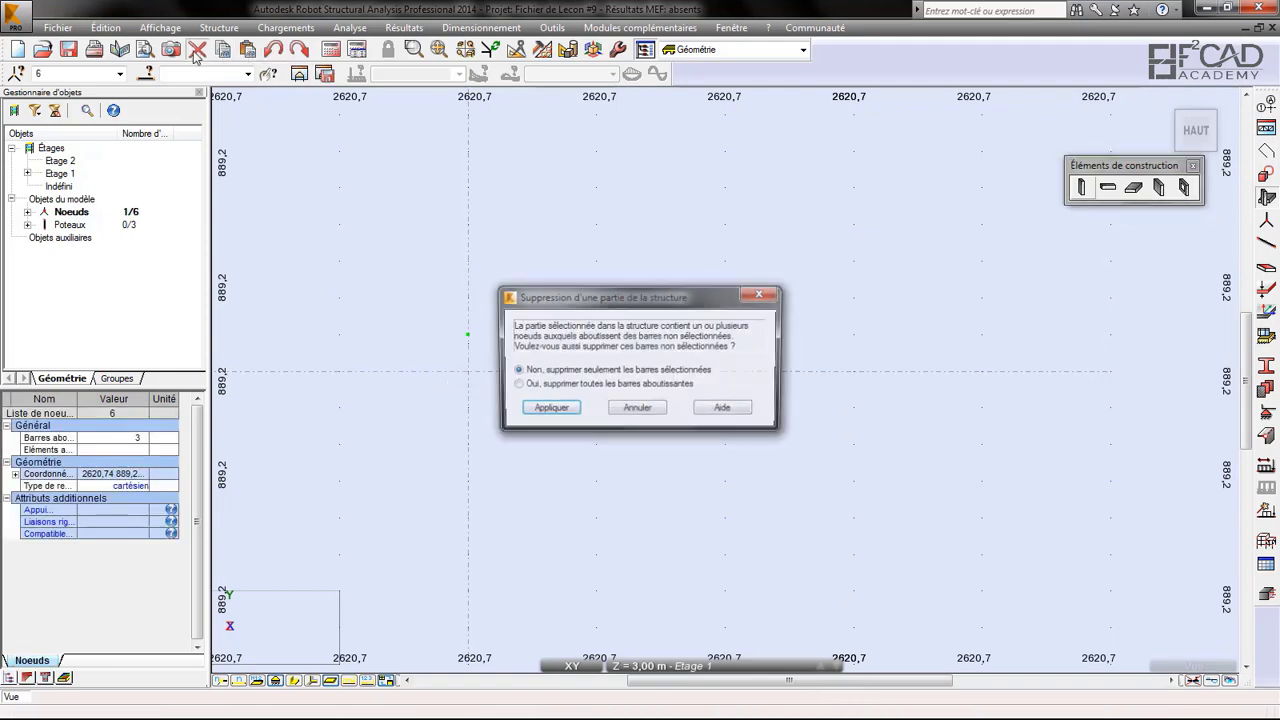
click(550, 408)
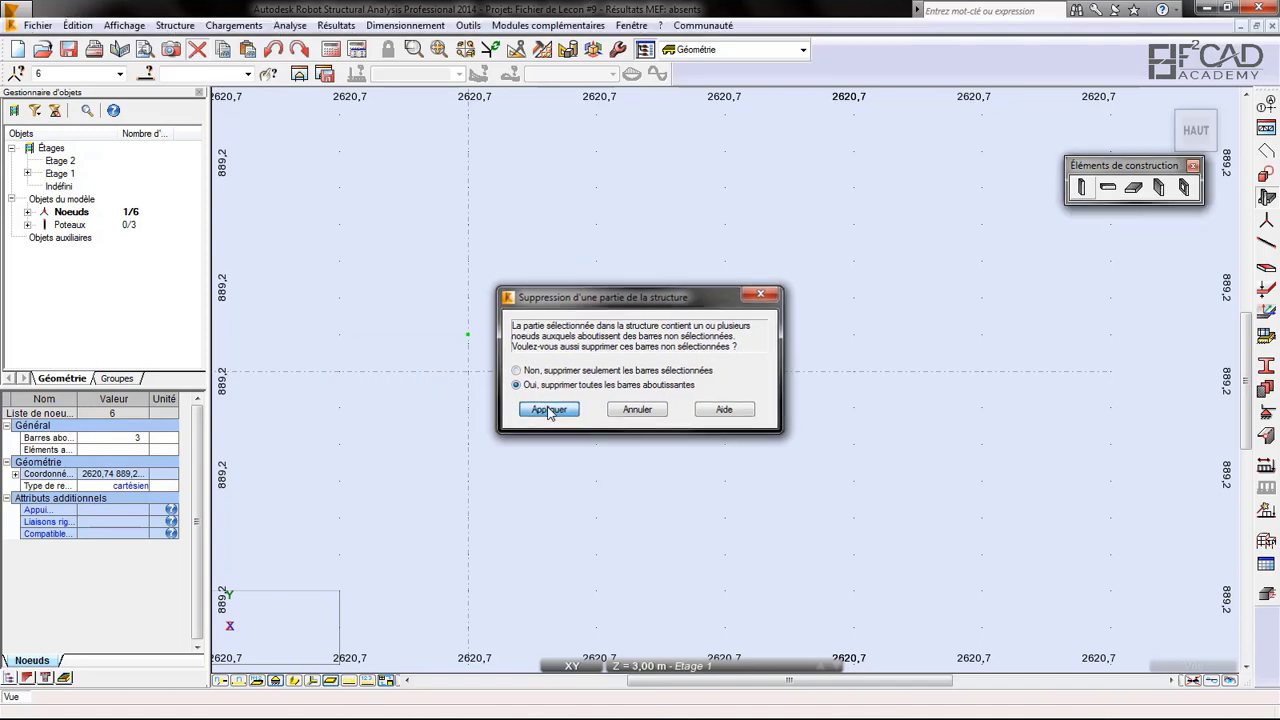
- Place a replacement C 45x45 column, 3 m high and running downward, exactly at the intersection of axes B and 3
click(1082, 188)
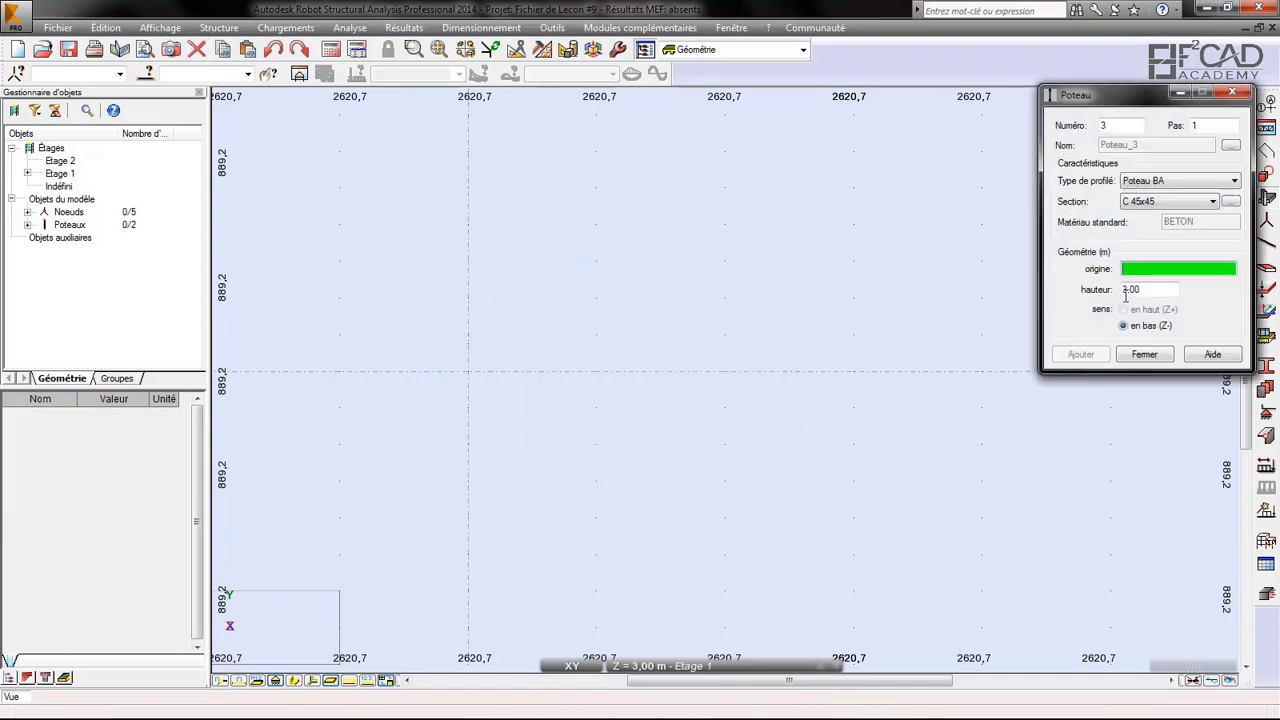
click(468, 372)
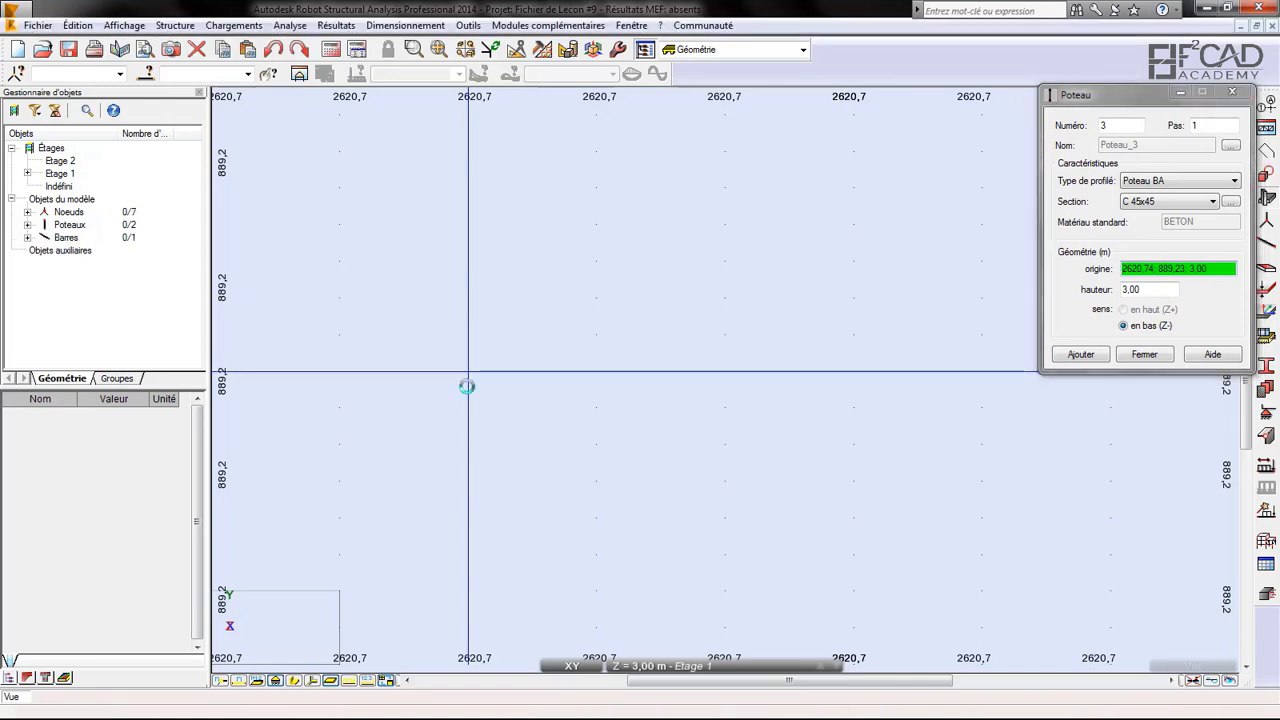
click(1144, 354)
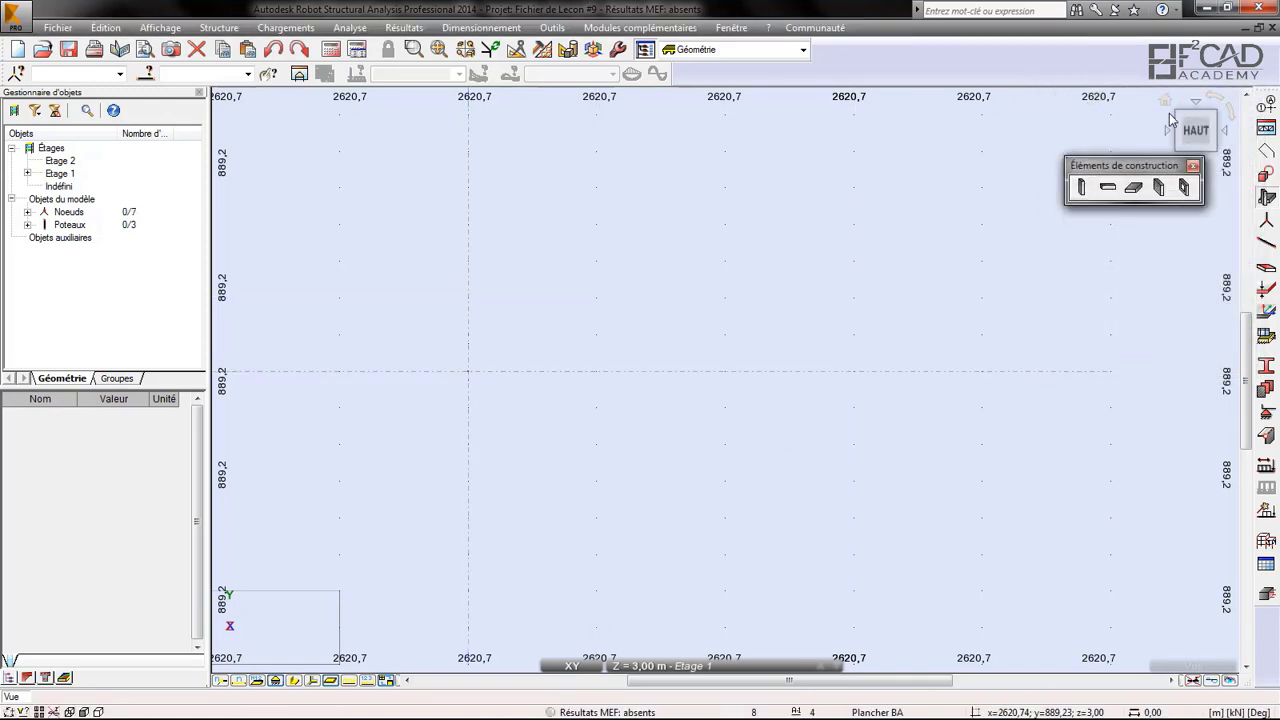
- Display the three columns in the 3D view with their section profiles drawn as solids
scroll(859, 340, down, 10)
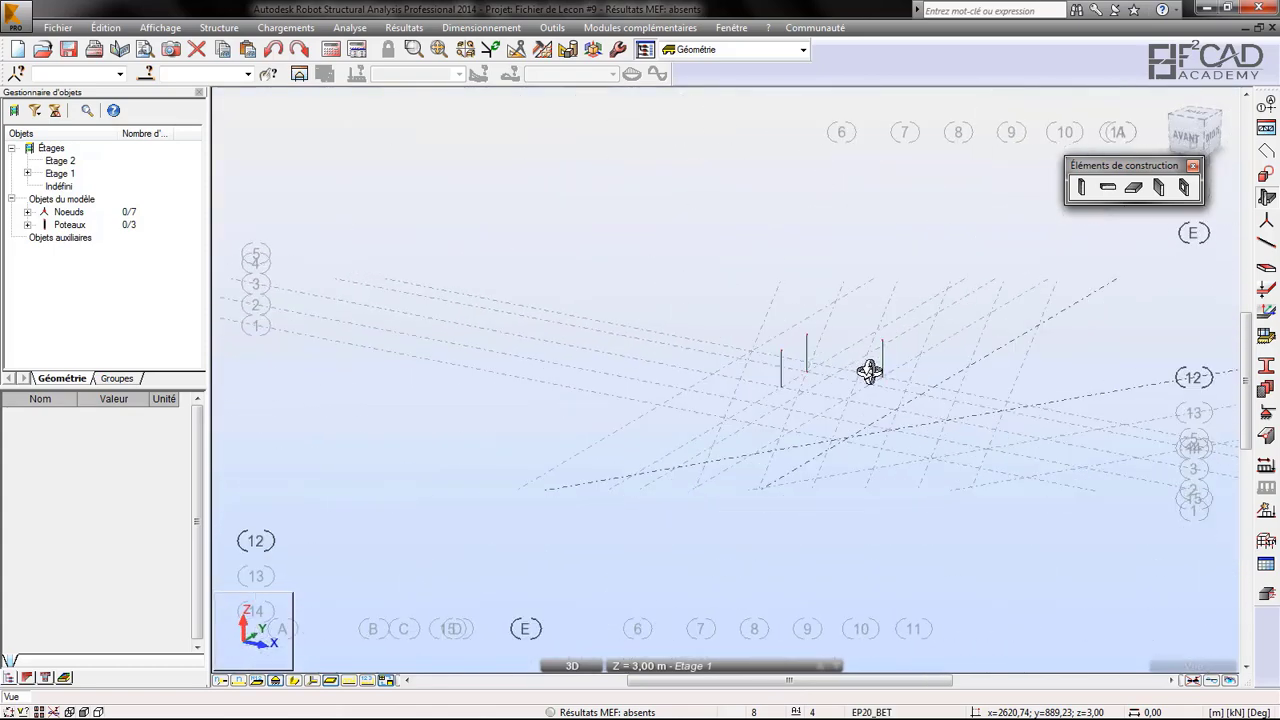
scroll(906, 358, up, 4)
scroll(816, 366, up, 2)
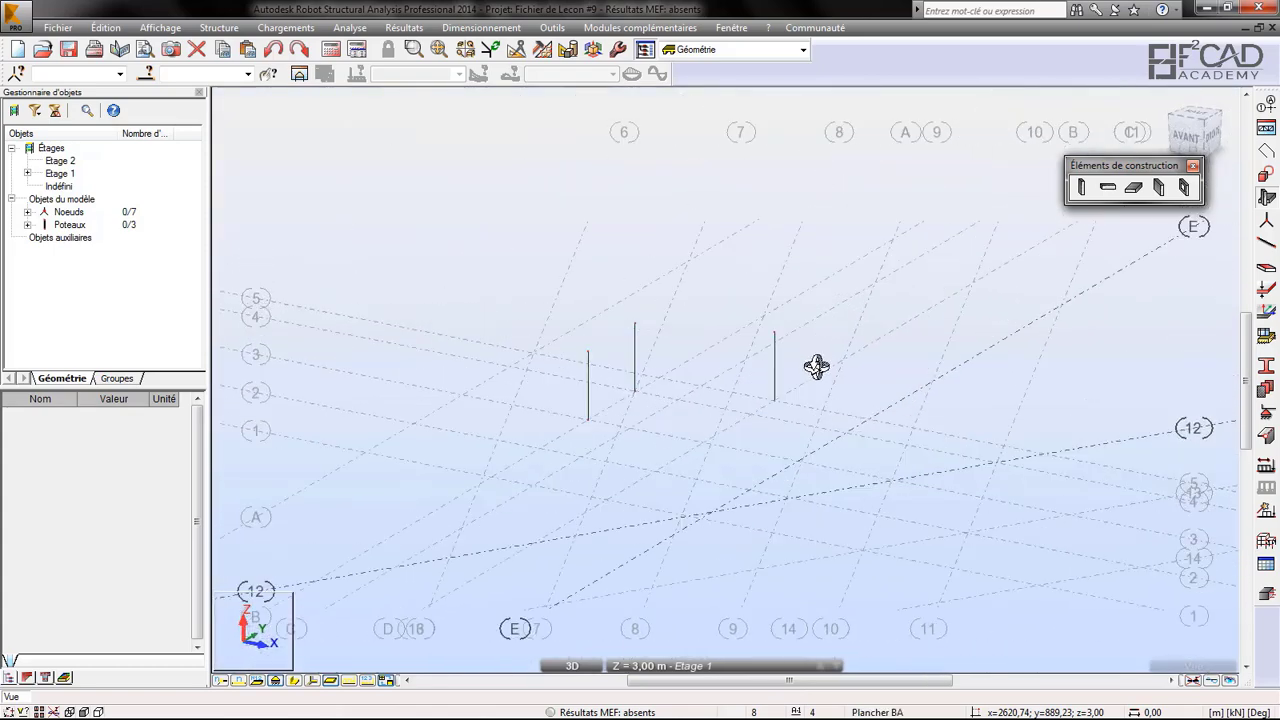
click(294, 680)
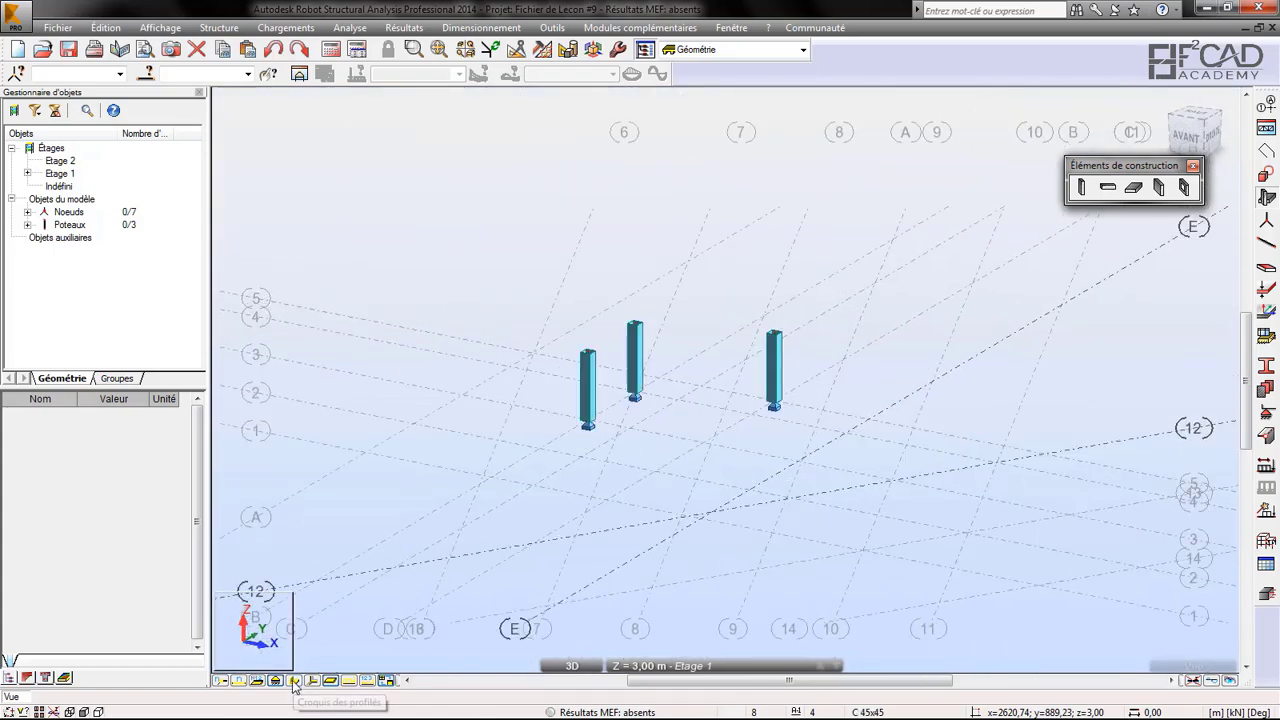
scroll(641, 426, down, 3)
mouse_move(634, 671)
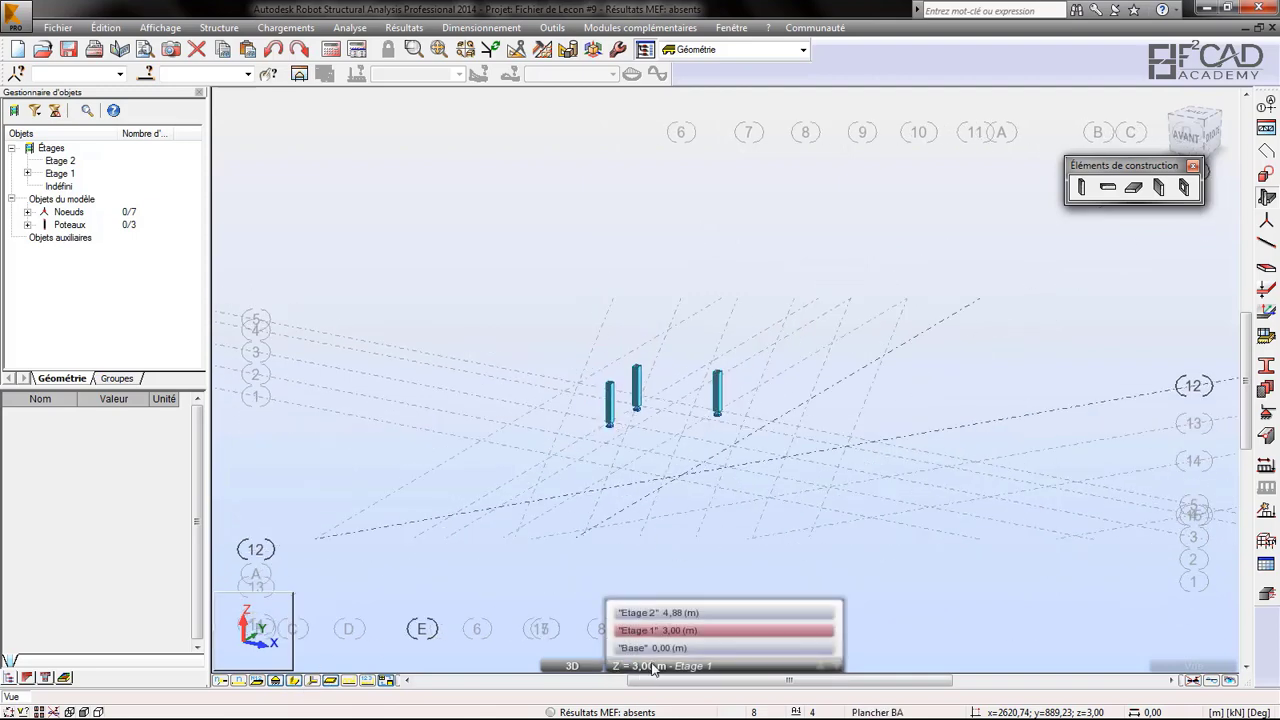
- End the column definition without placing another column and close the construction elements palette
click(1081, 188)
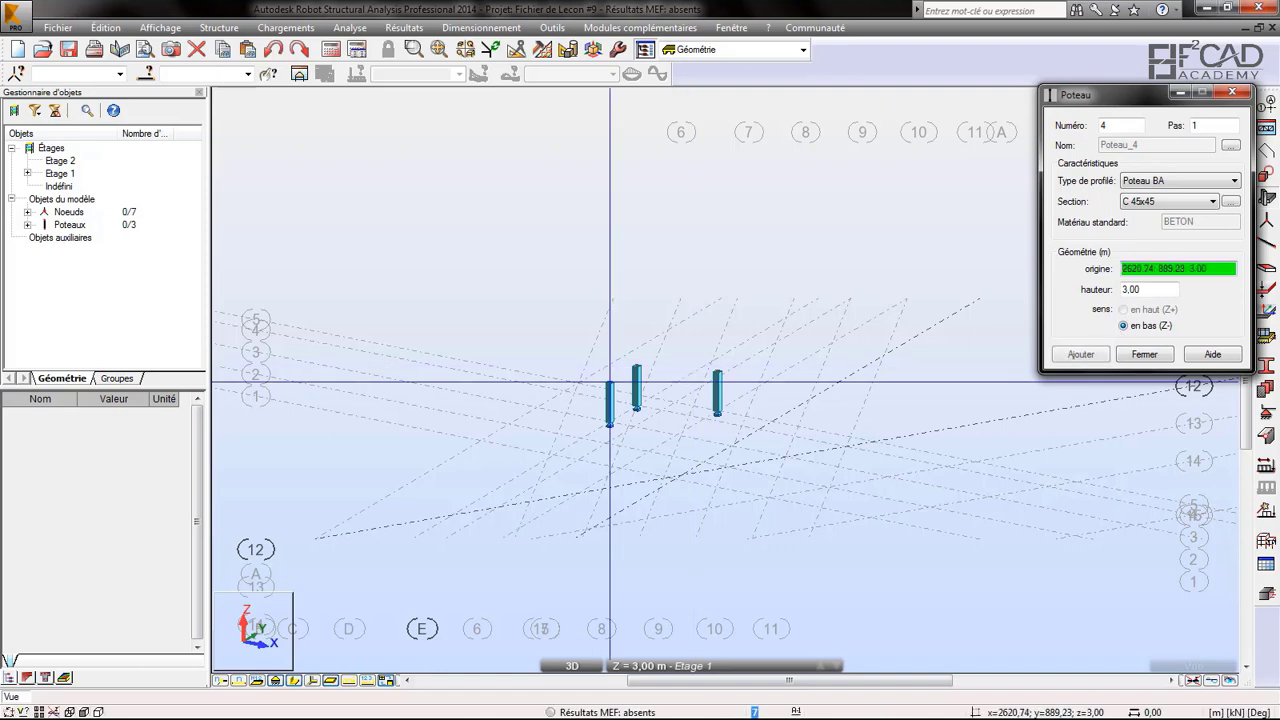
click(1143, 355)
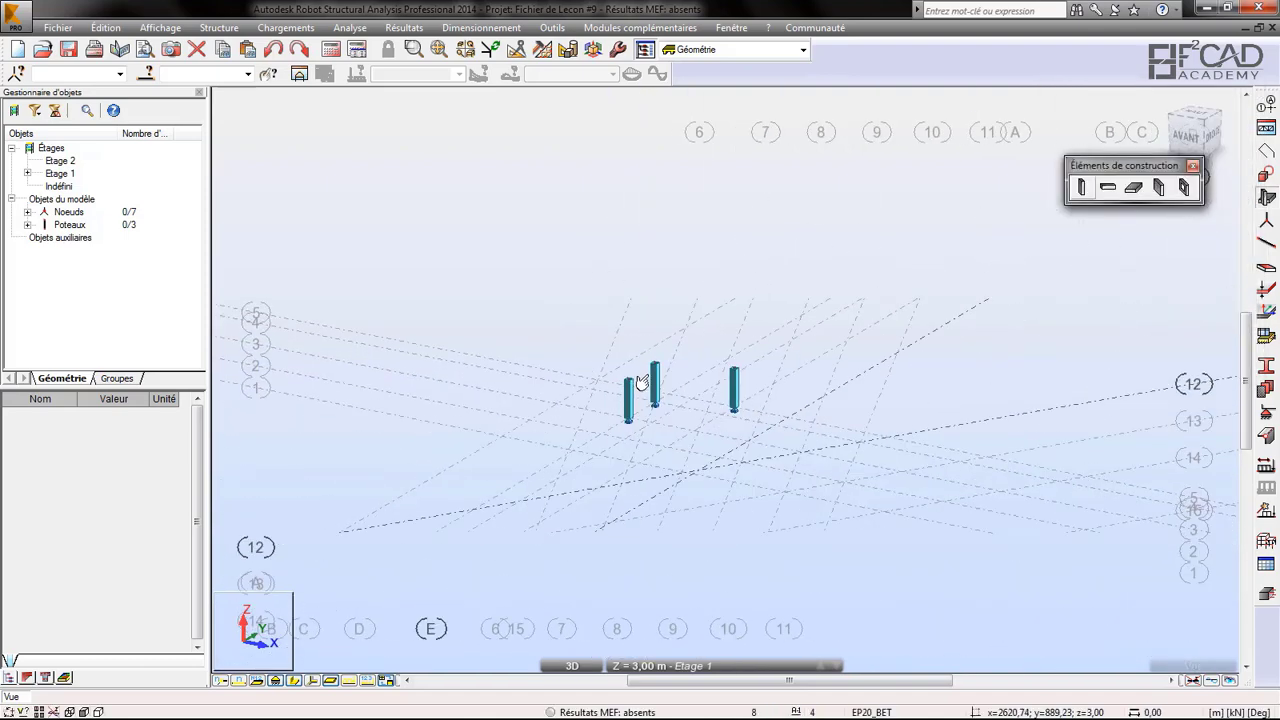
click(1193, 166)
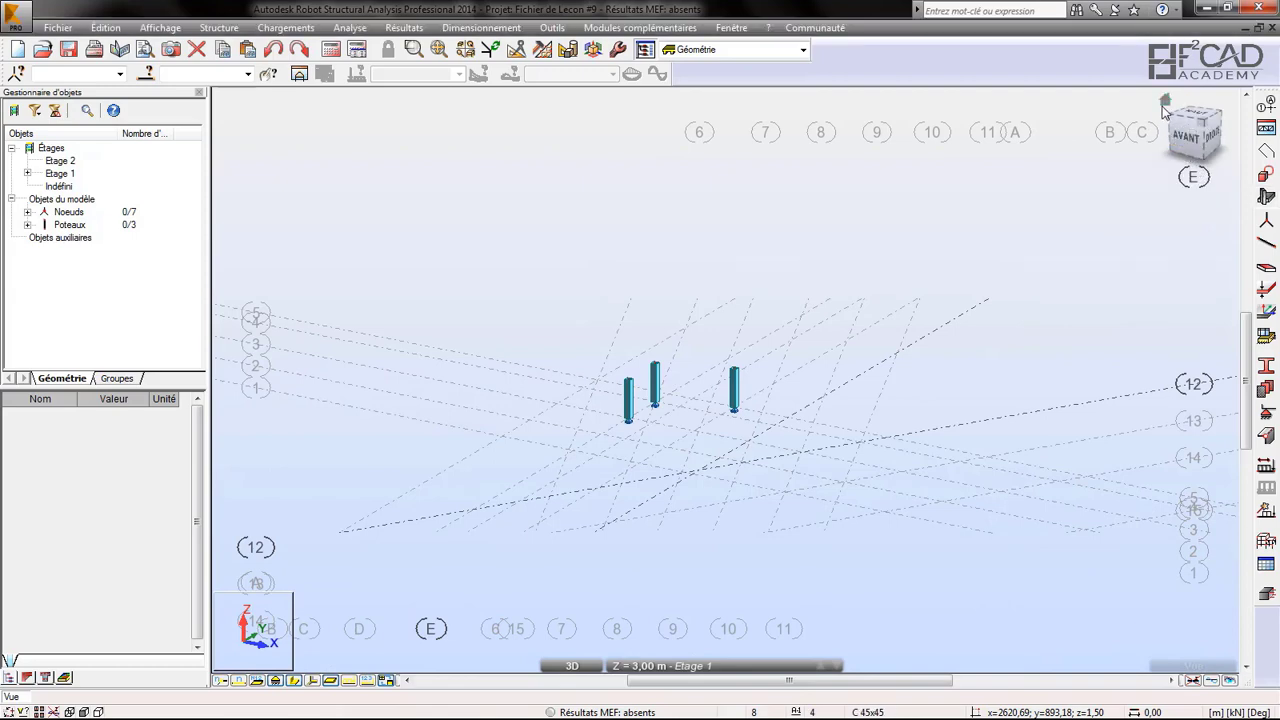
- Set the view to the XY plan at the Base level, Z = 0,00 m
click(572, 665)
click(588, 631)
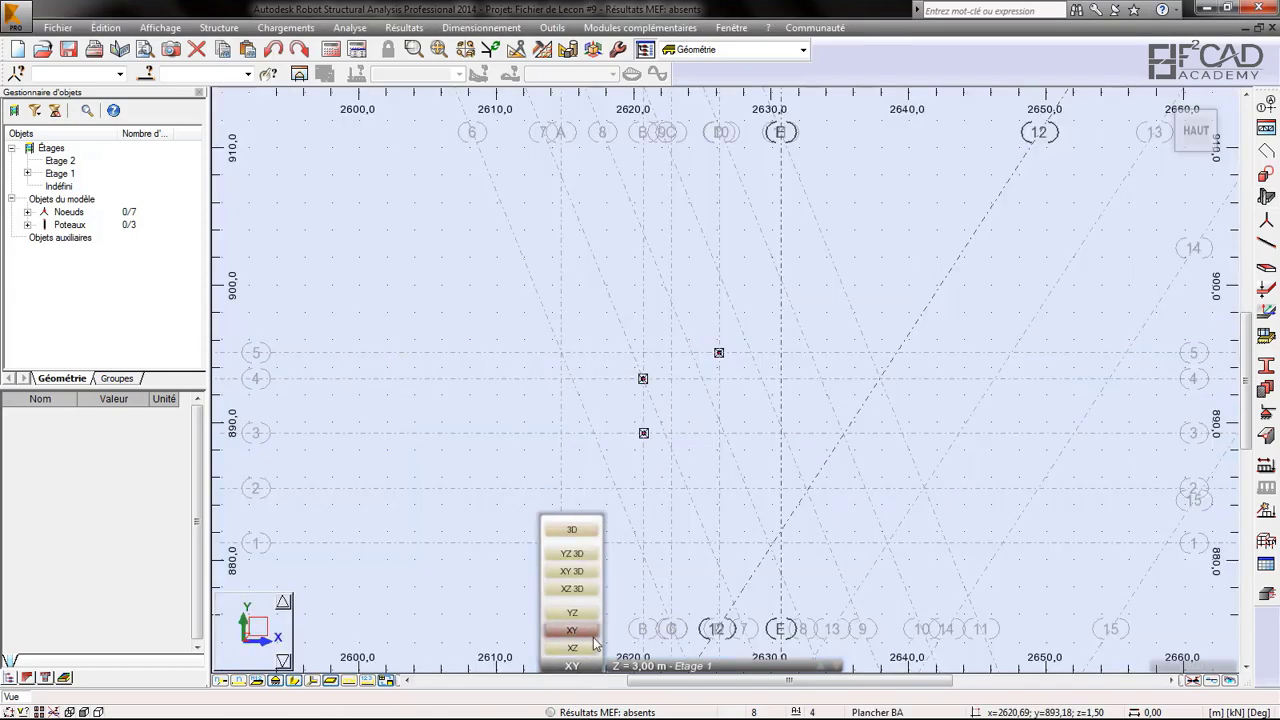
click(650, 665)
click(670, 644)
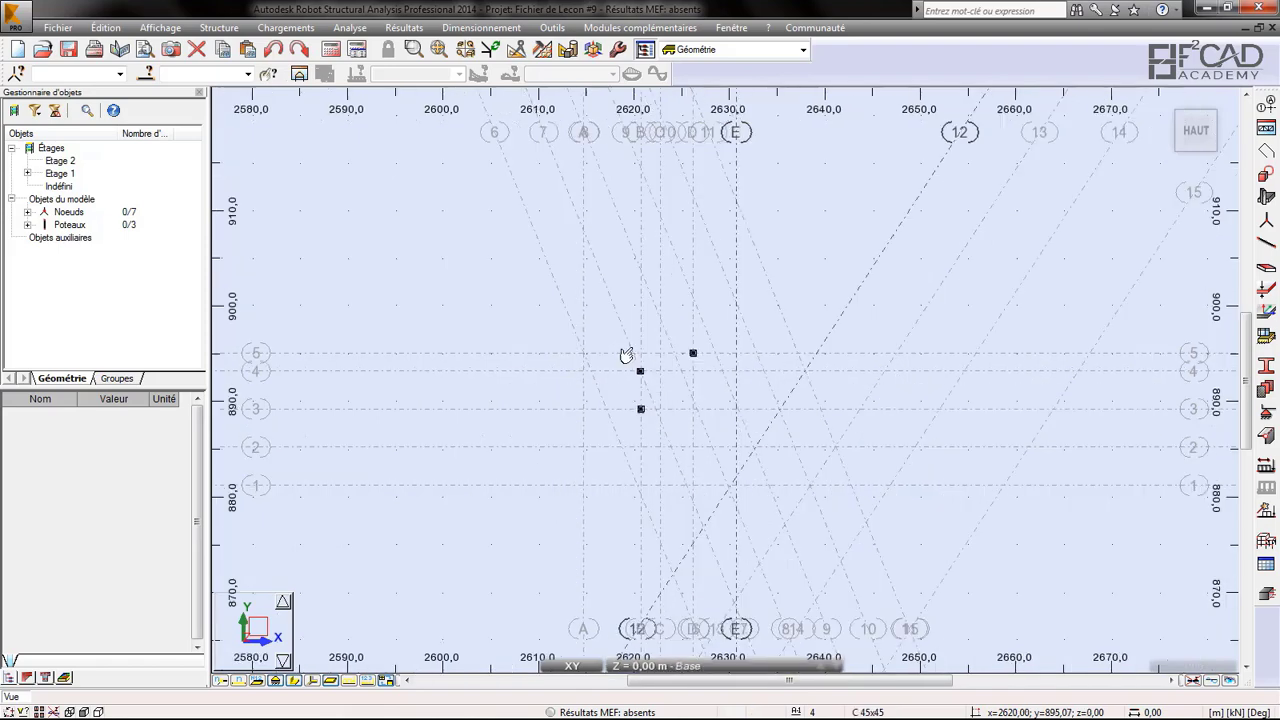
scroll(694, 454, up, 2)
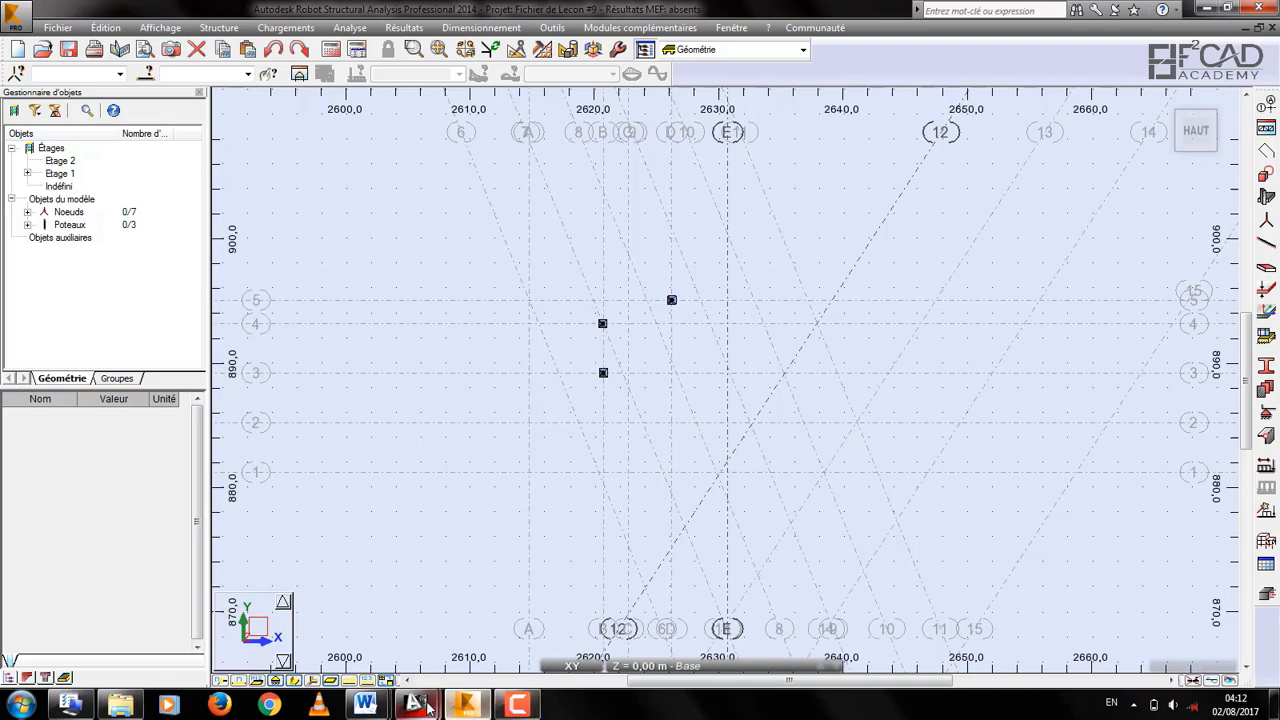
- Switch to AutoCAD to examine the axes and column layout in Fichier de Lecon #9.dwg, and return to Robot Structural Analysis
mouse_move(424, 704)
click(505, 545)
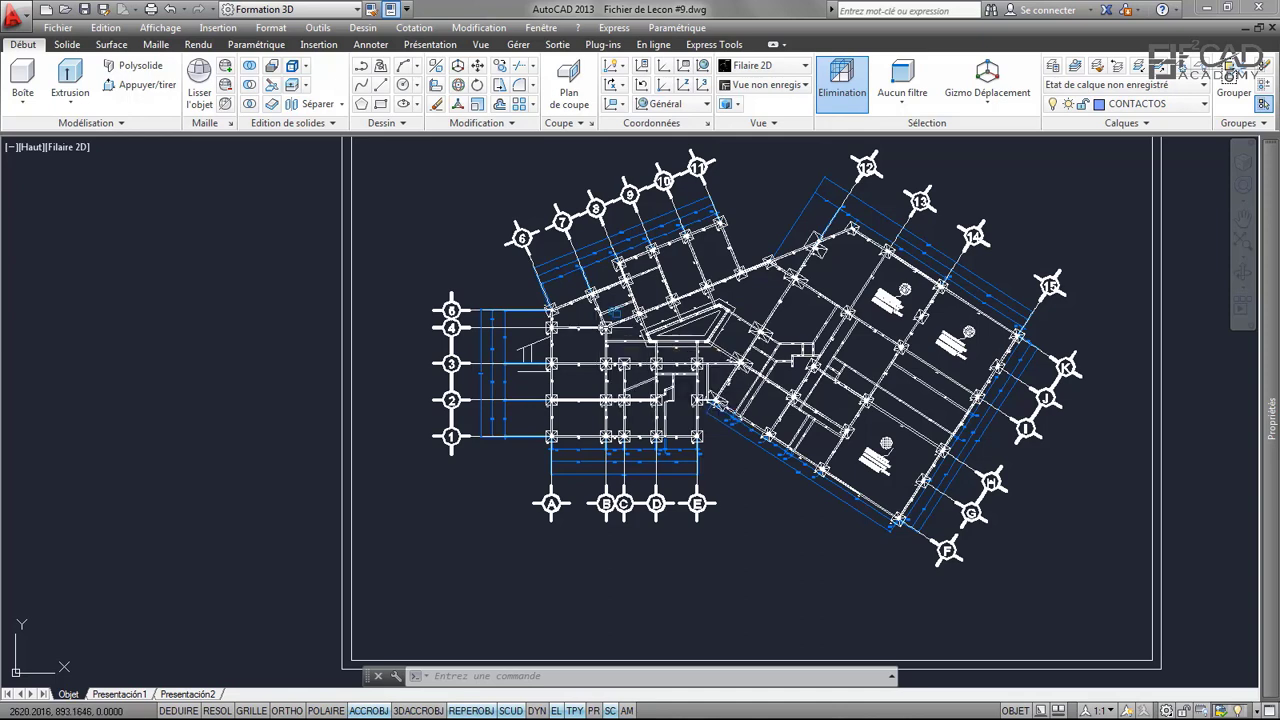
mouse_move(471, 717)
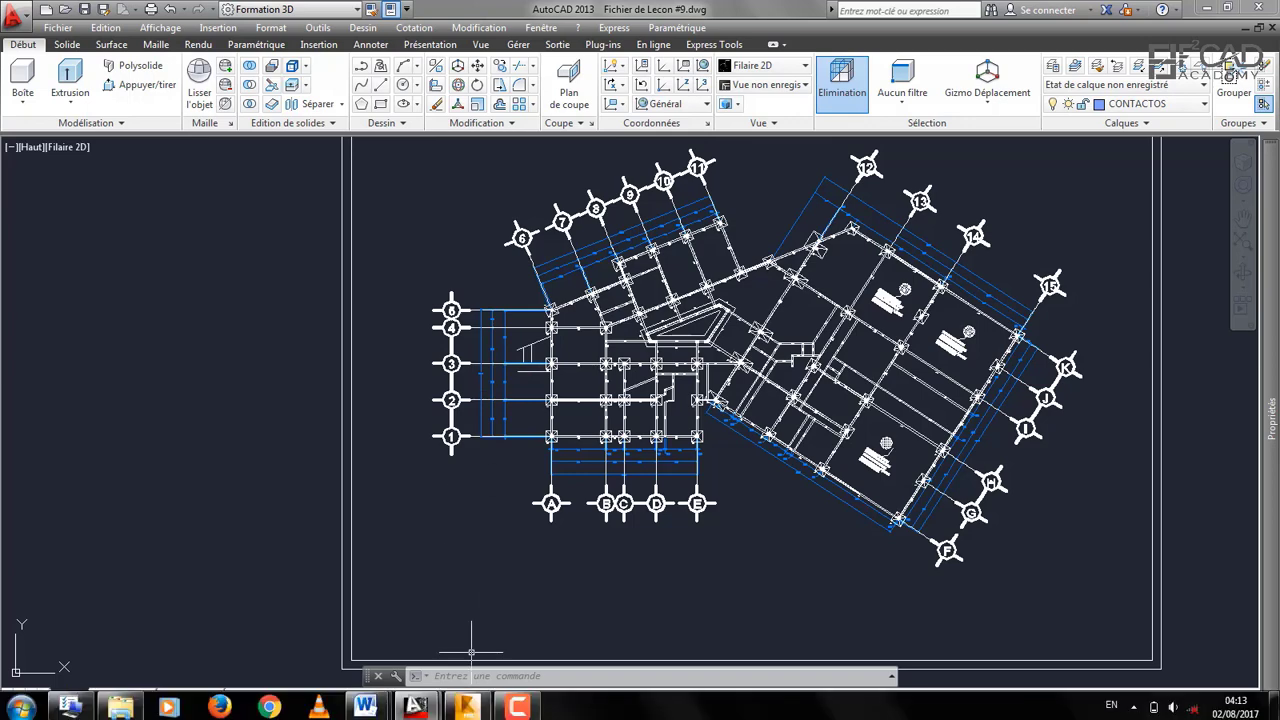
click(467, 706)
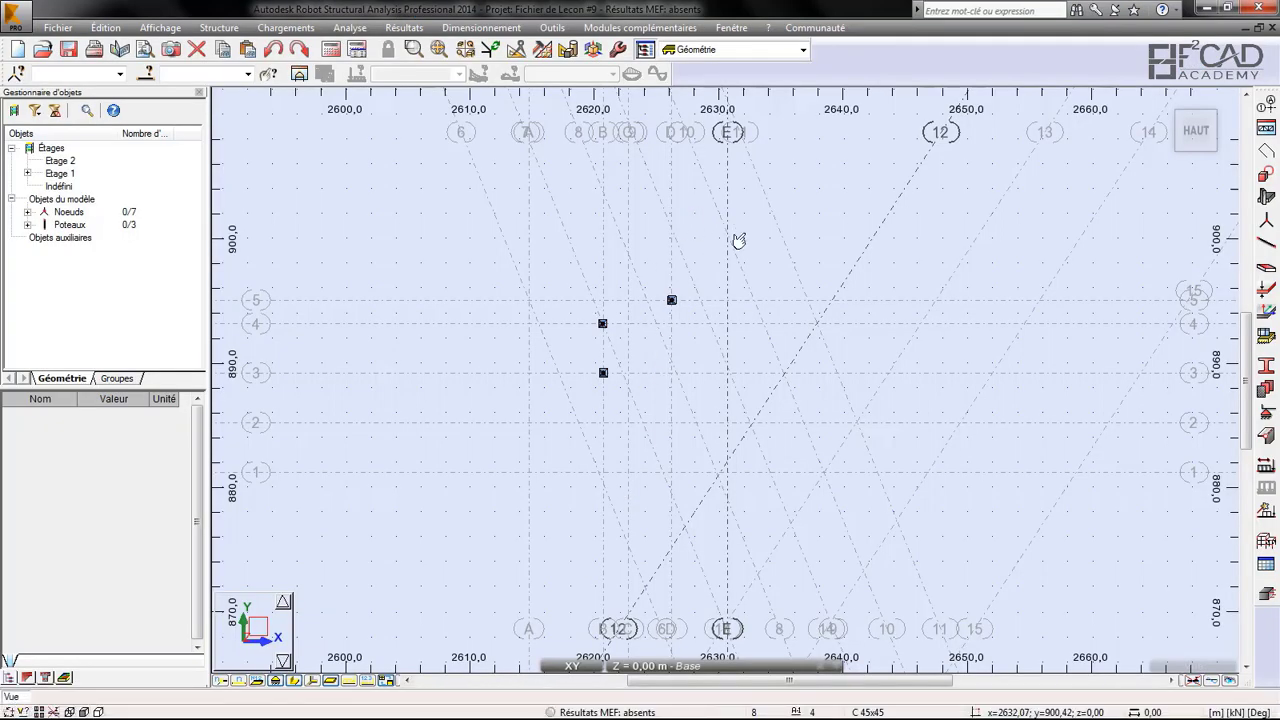